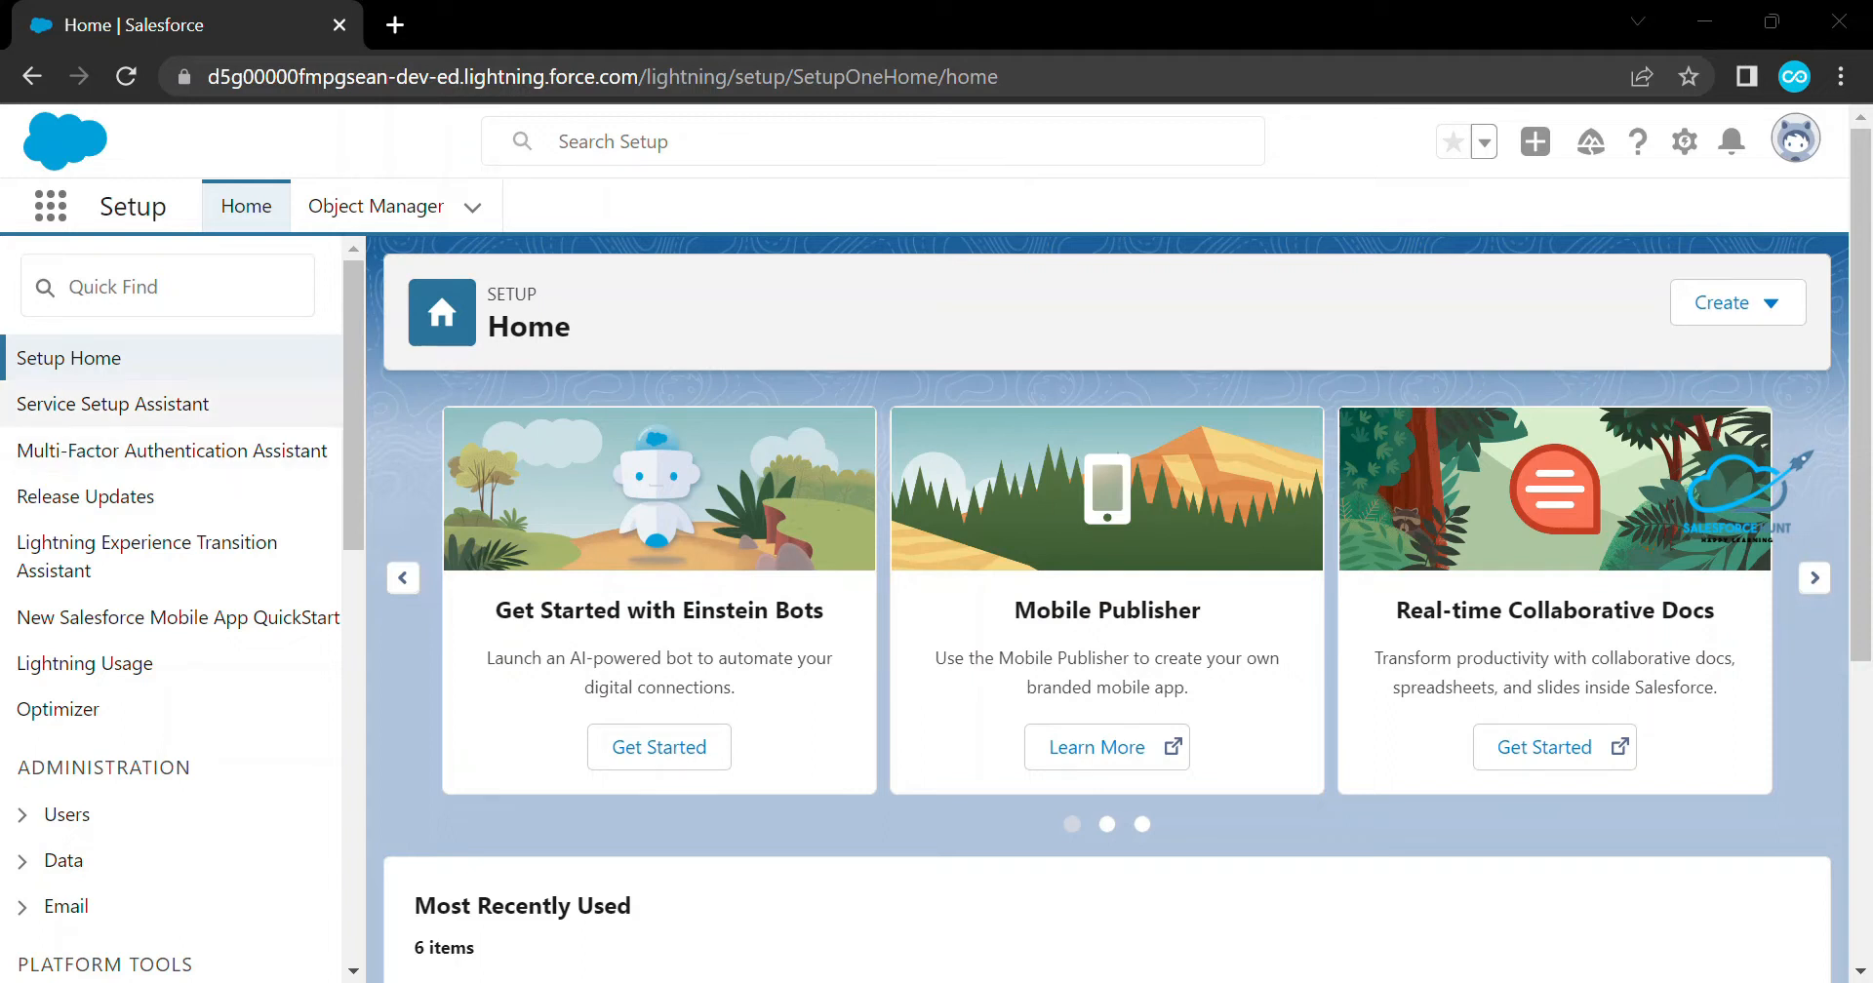
Find the Flows page in Setup and create a new Screen Flow
click(167, 287)
text(flows)
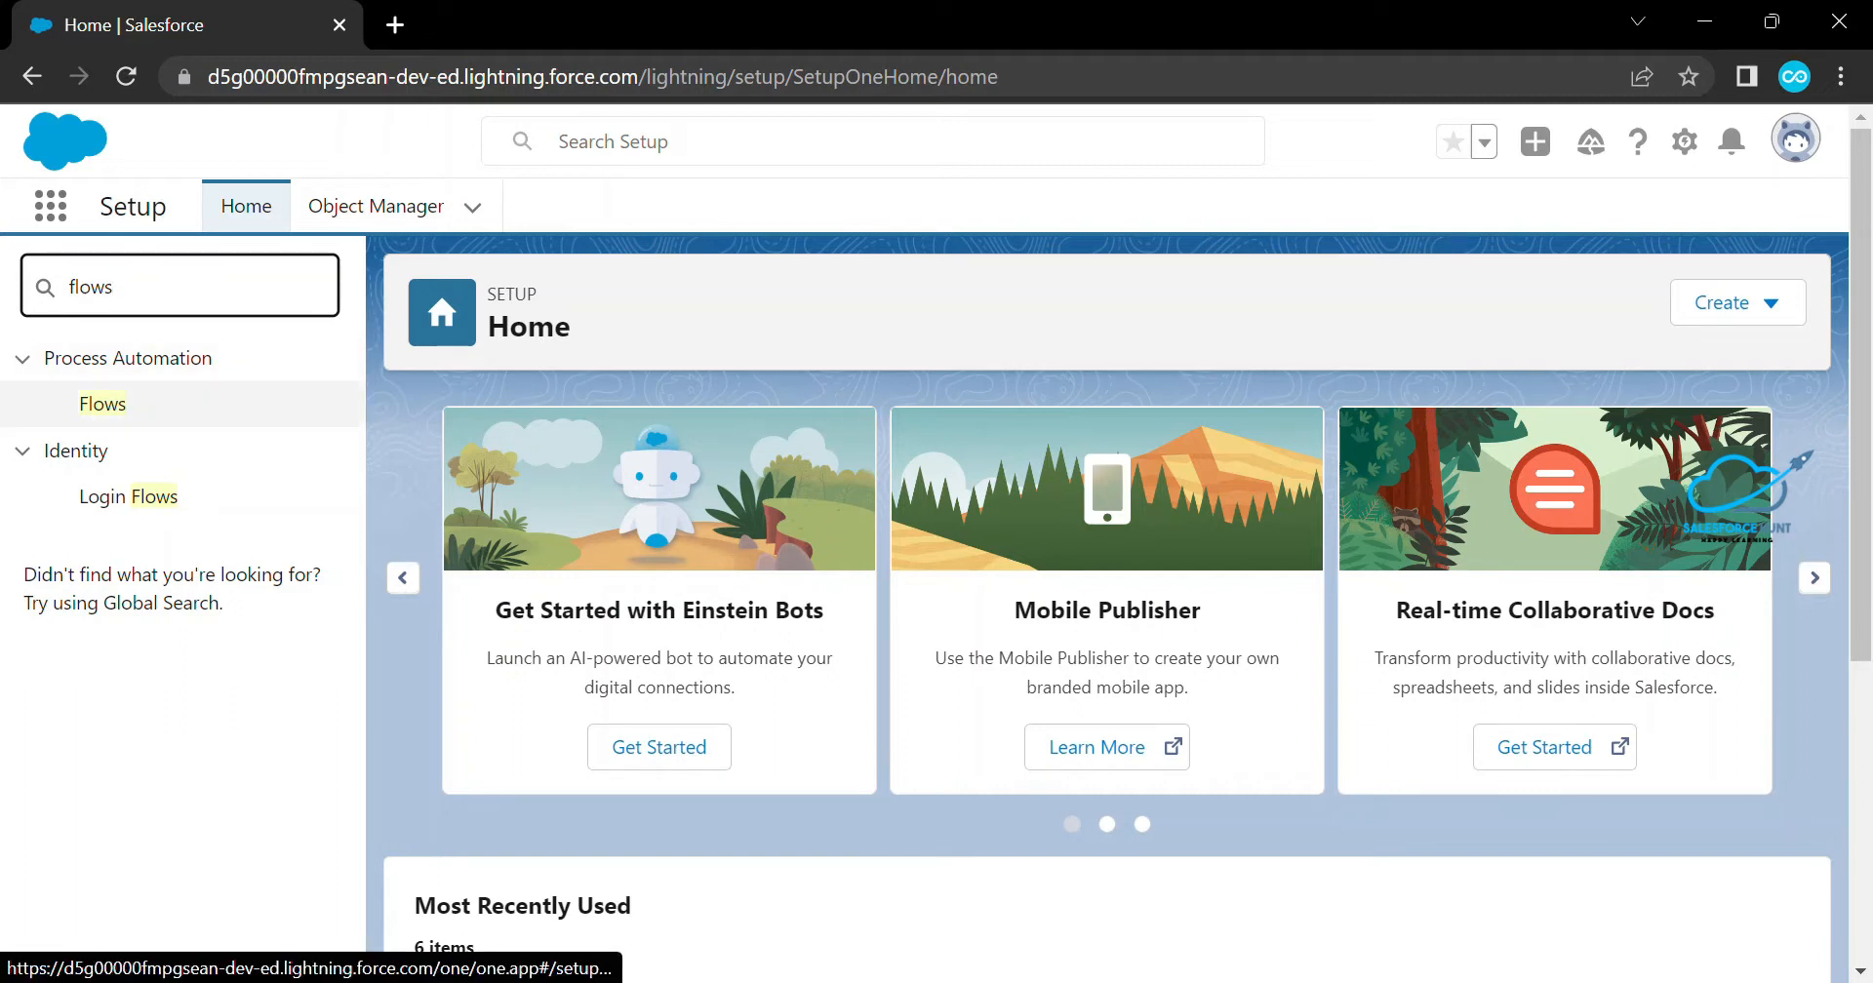
click(102, 403)
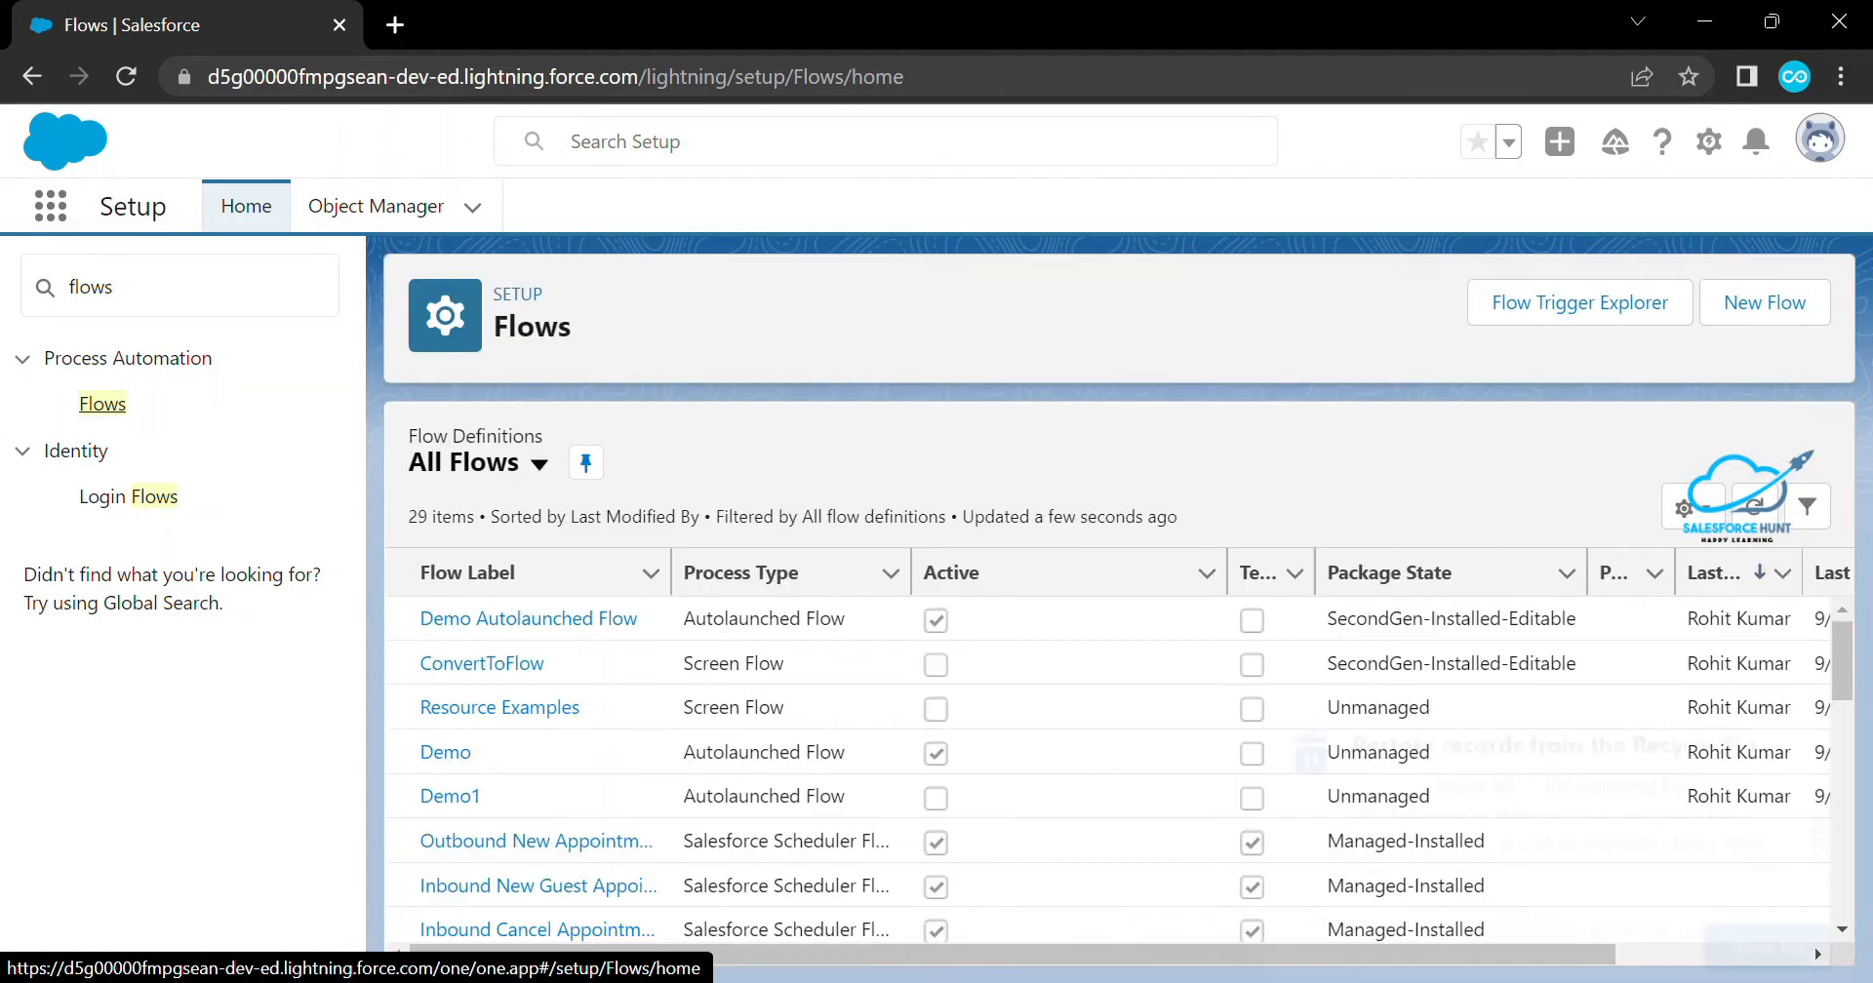
click(1764, 302)
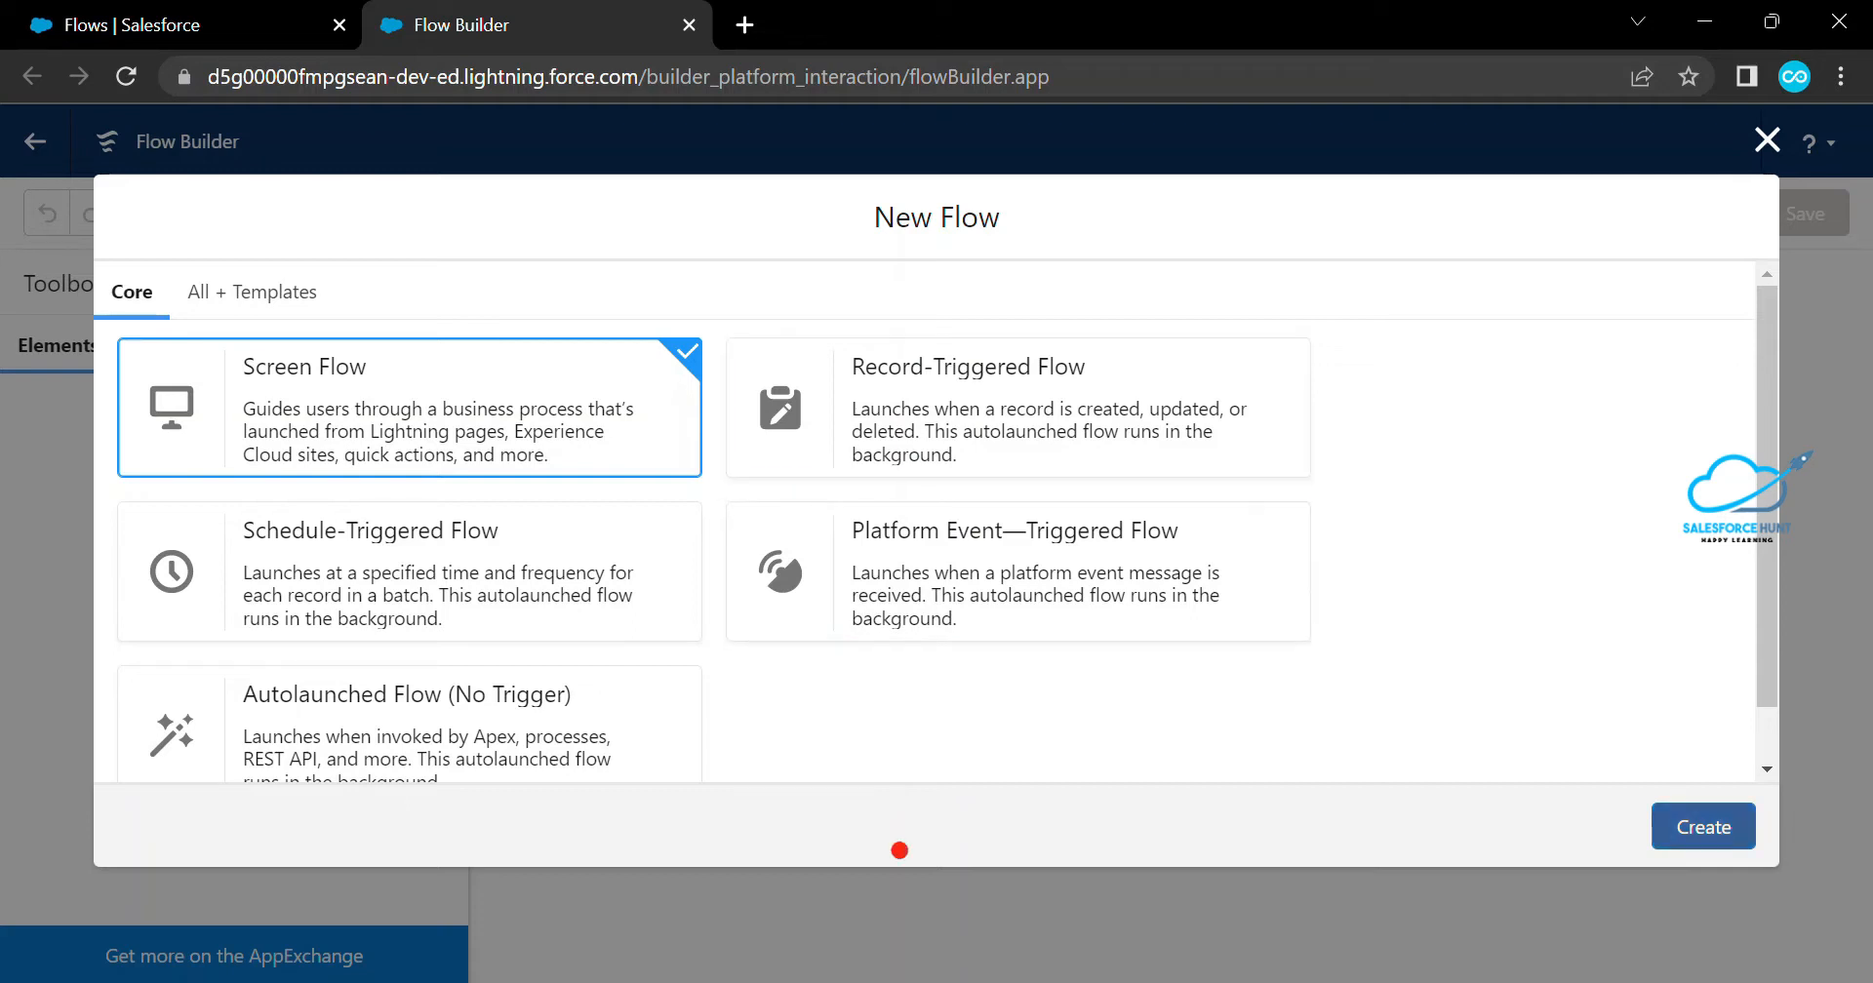
click(1703, 827)
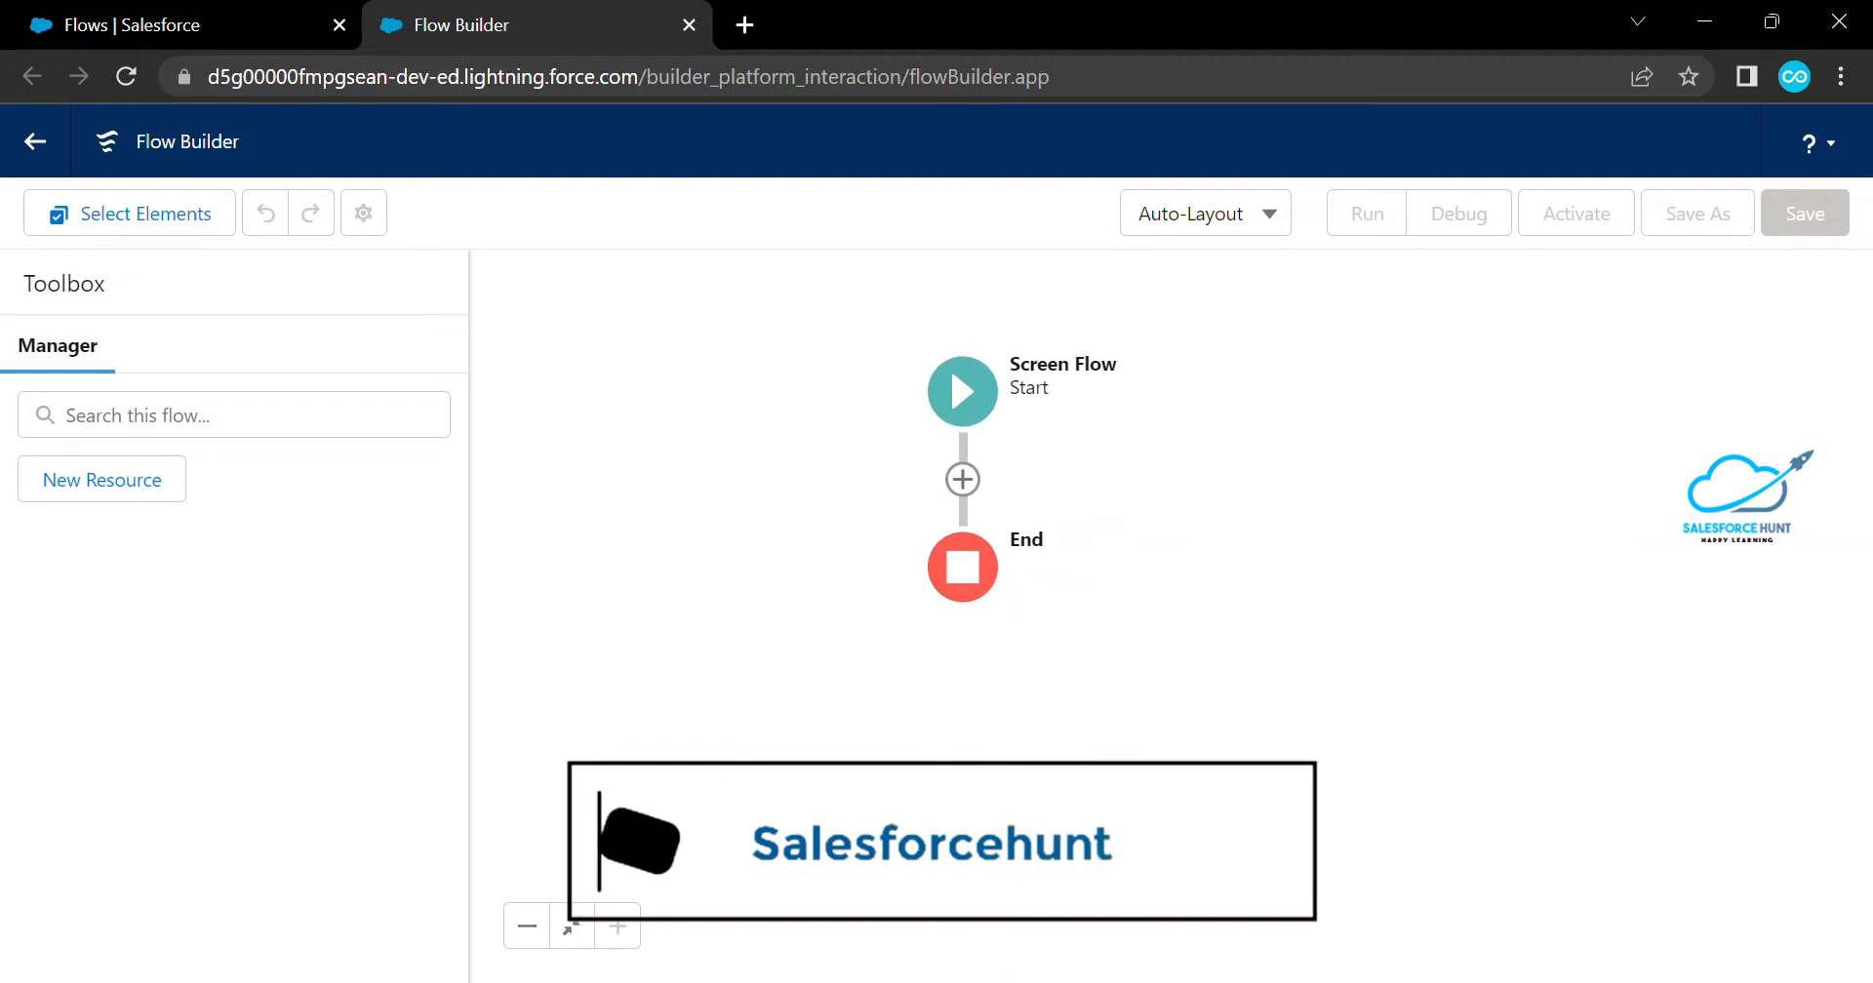
click(1205, 214)
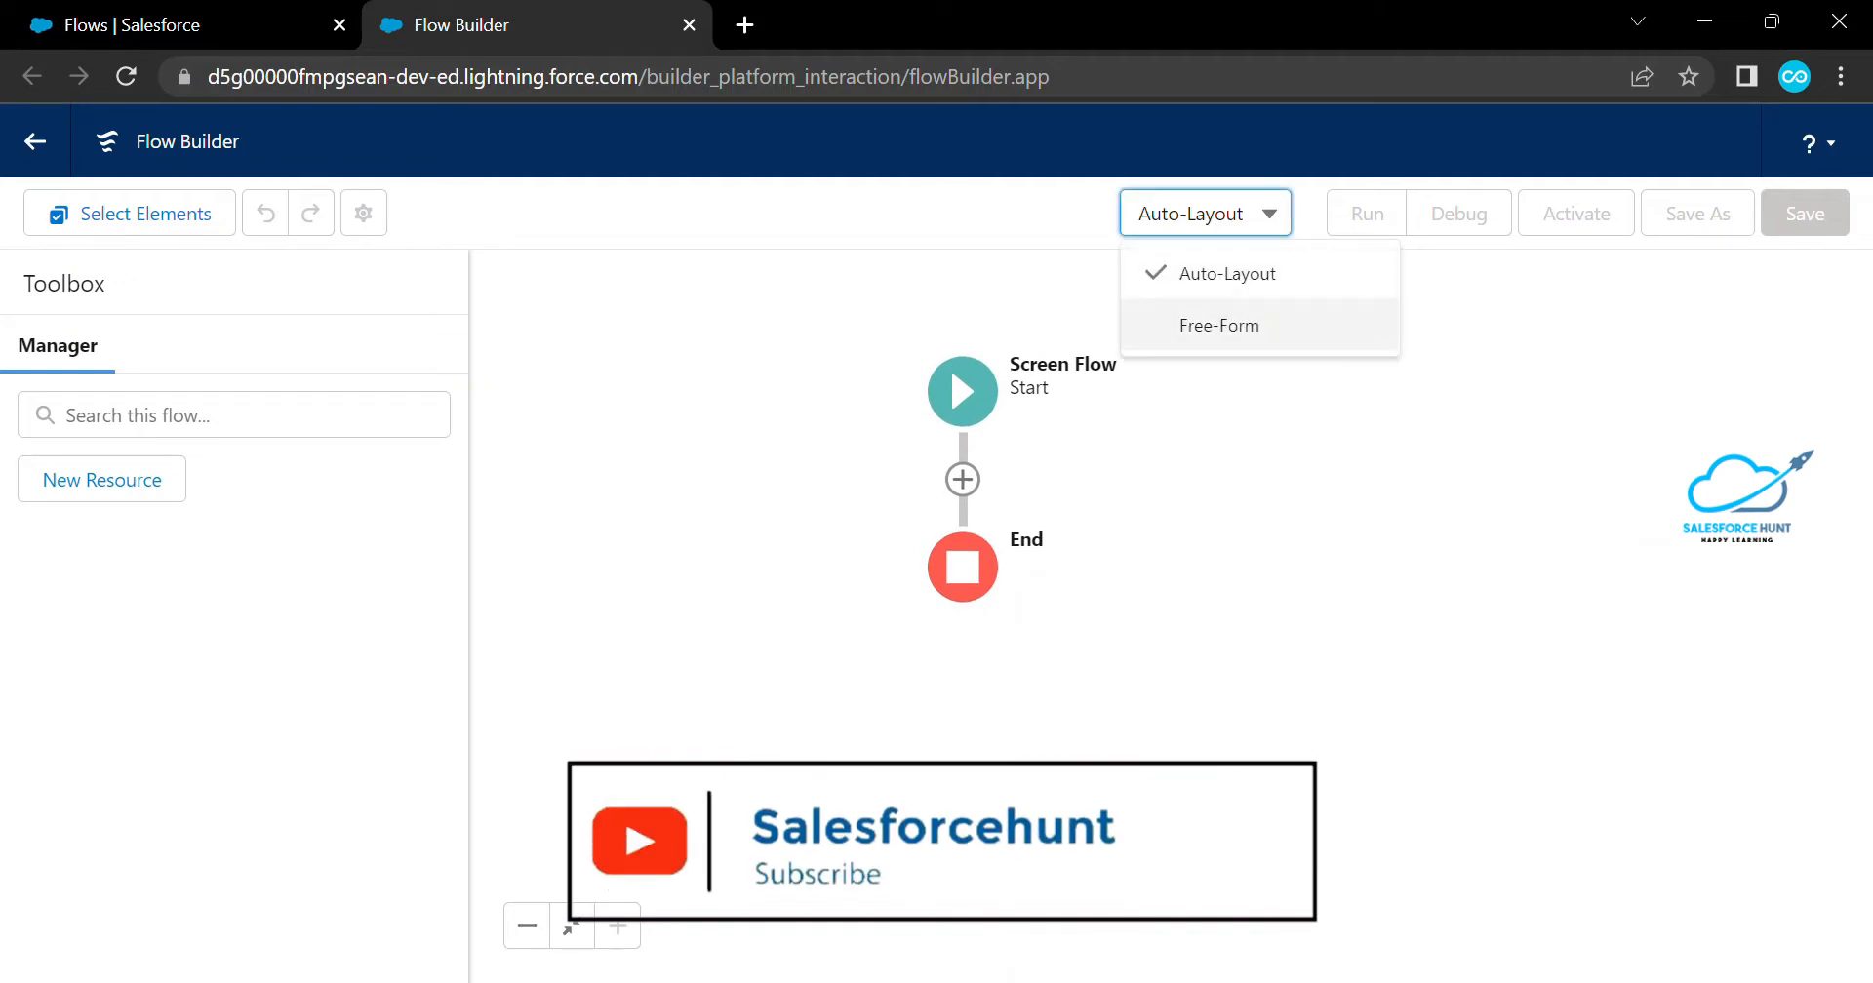
click(1473, 332)
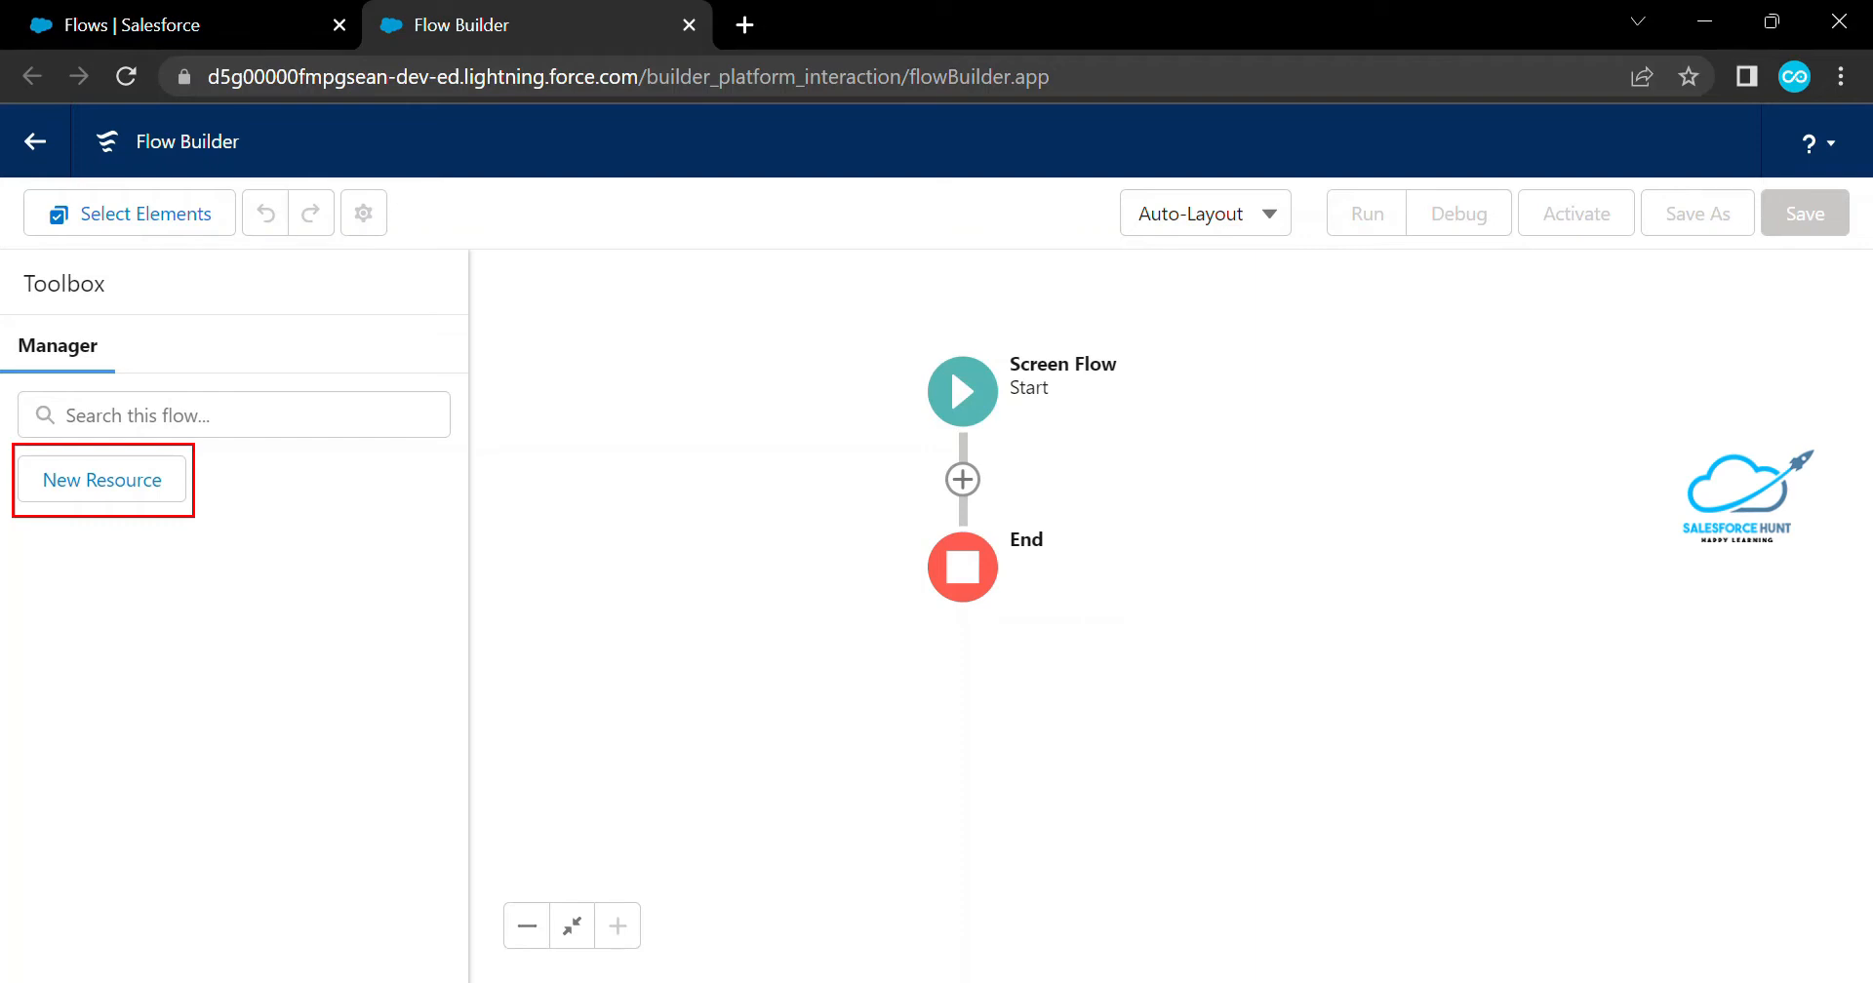
key(Escape)
Start a new flow resource and set its resource type to Variable
click(101, 481)
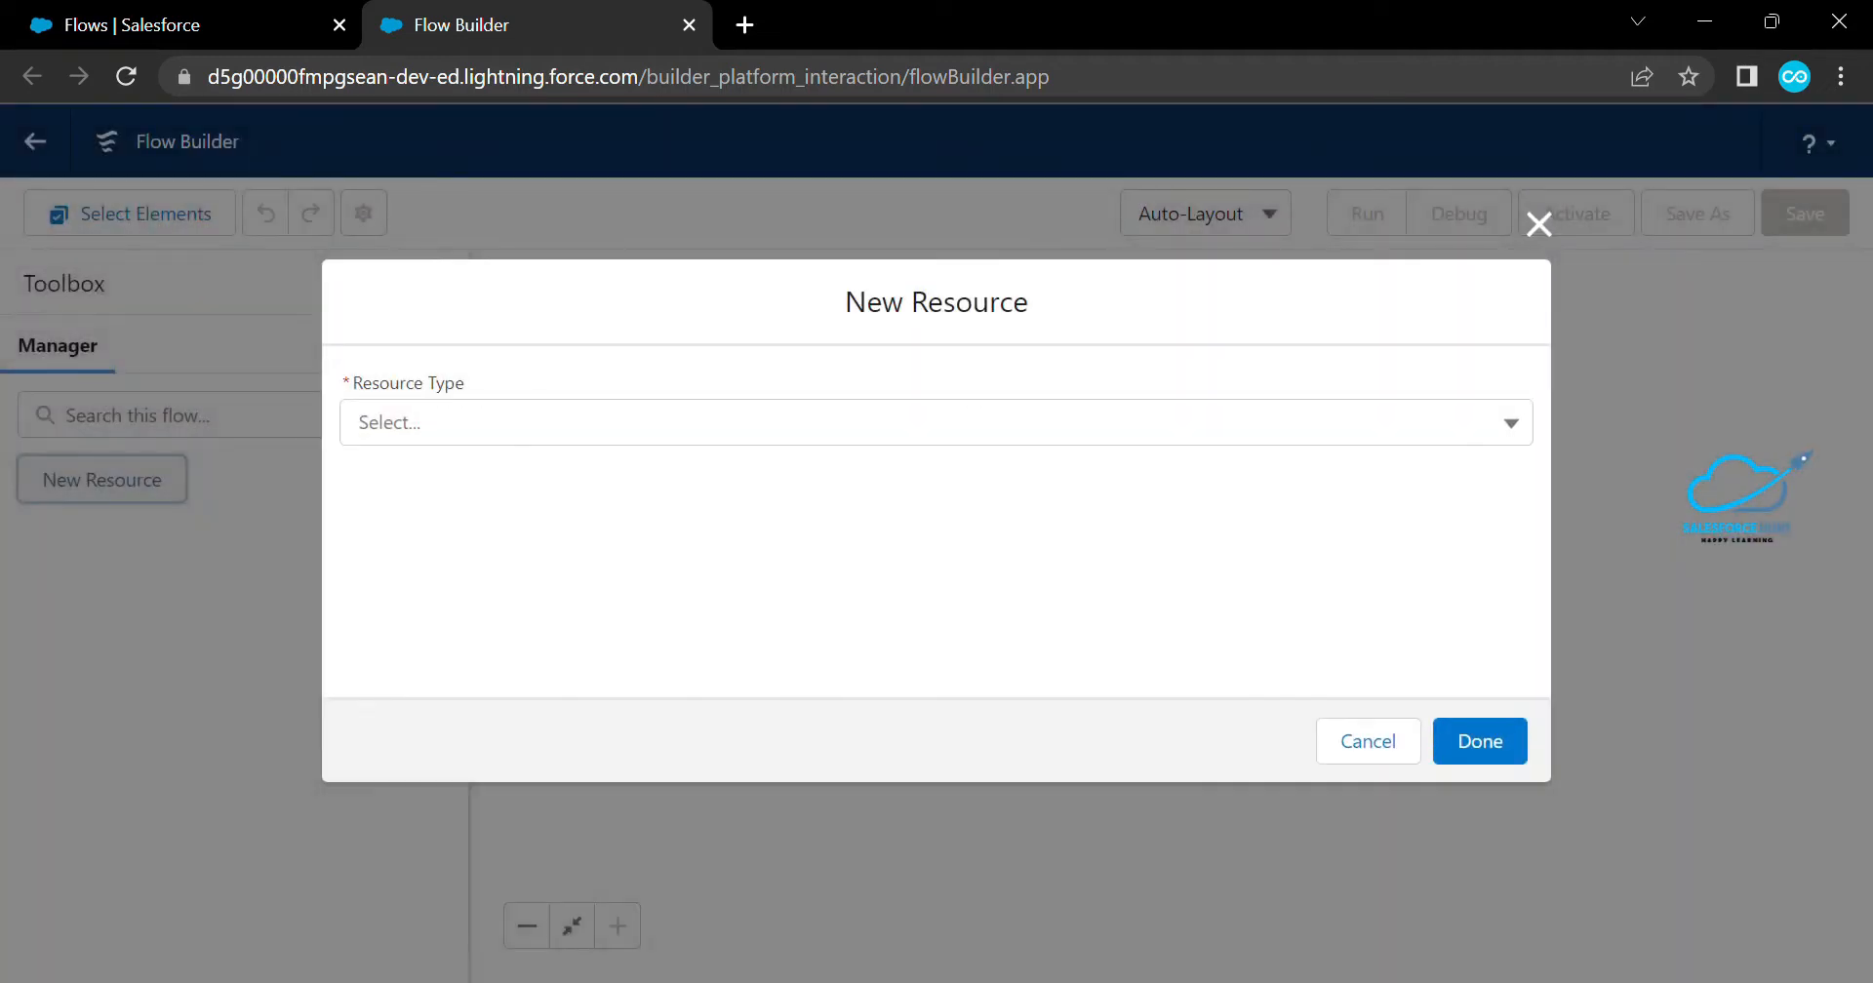
drag(467, 384, 342, 383)
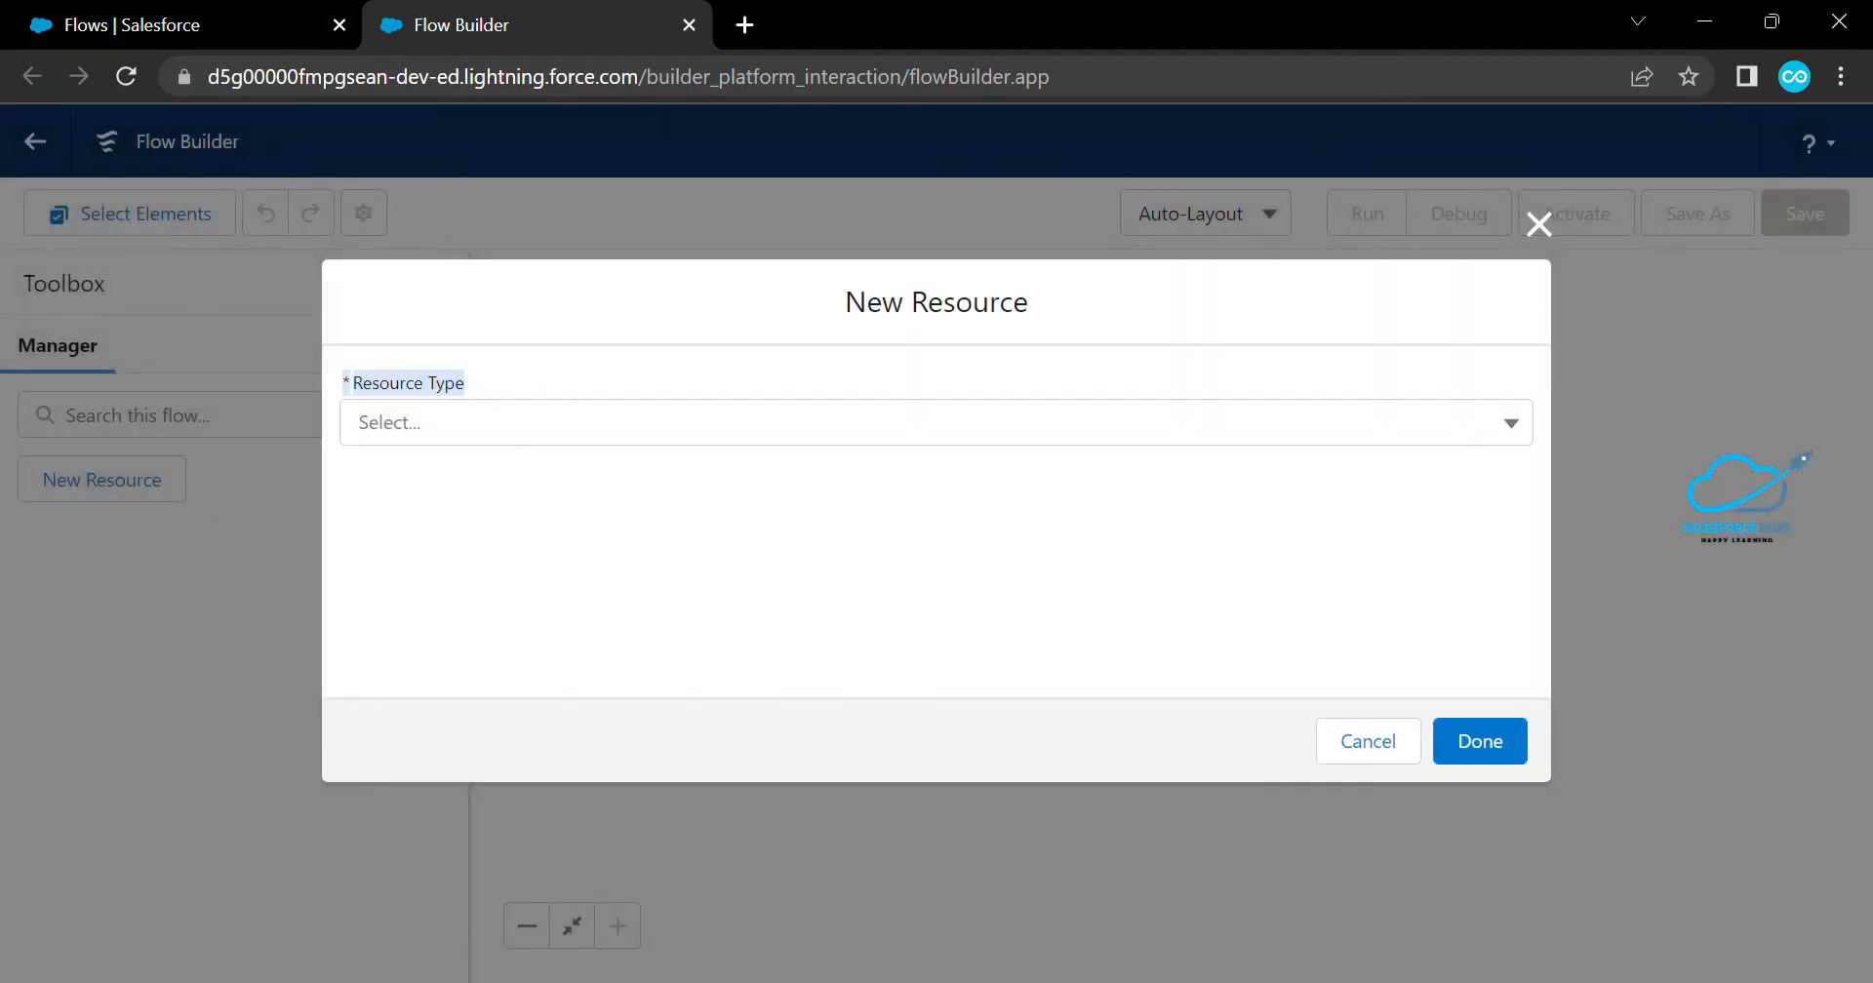
click(547, 422)
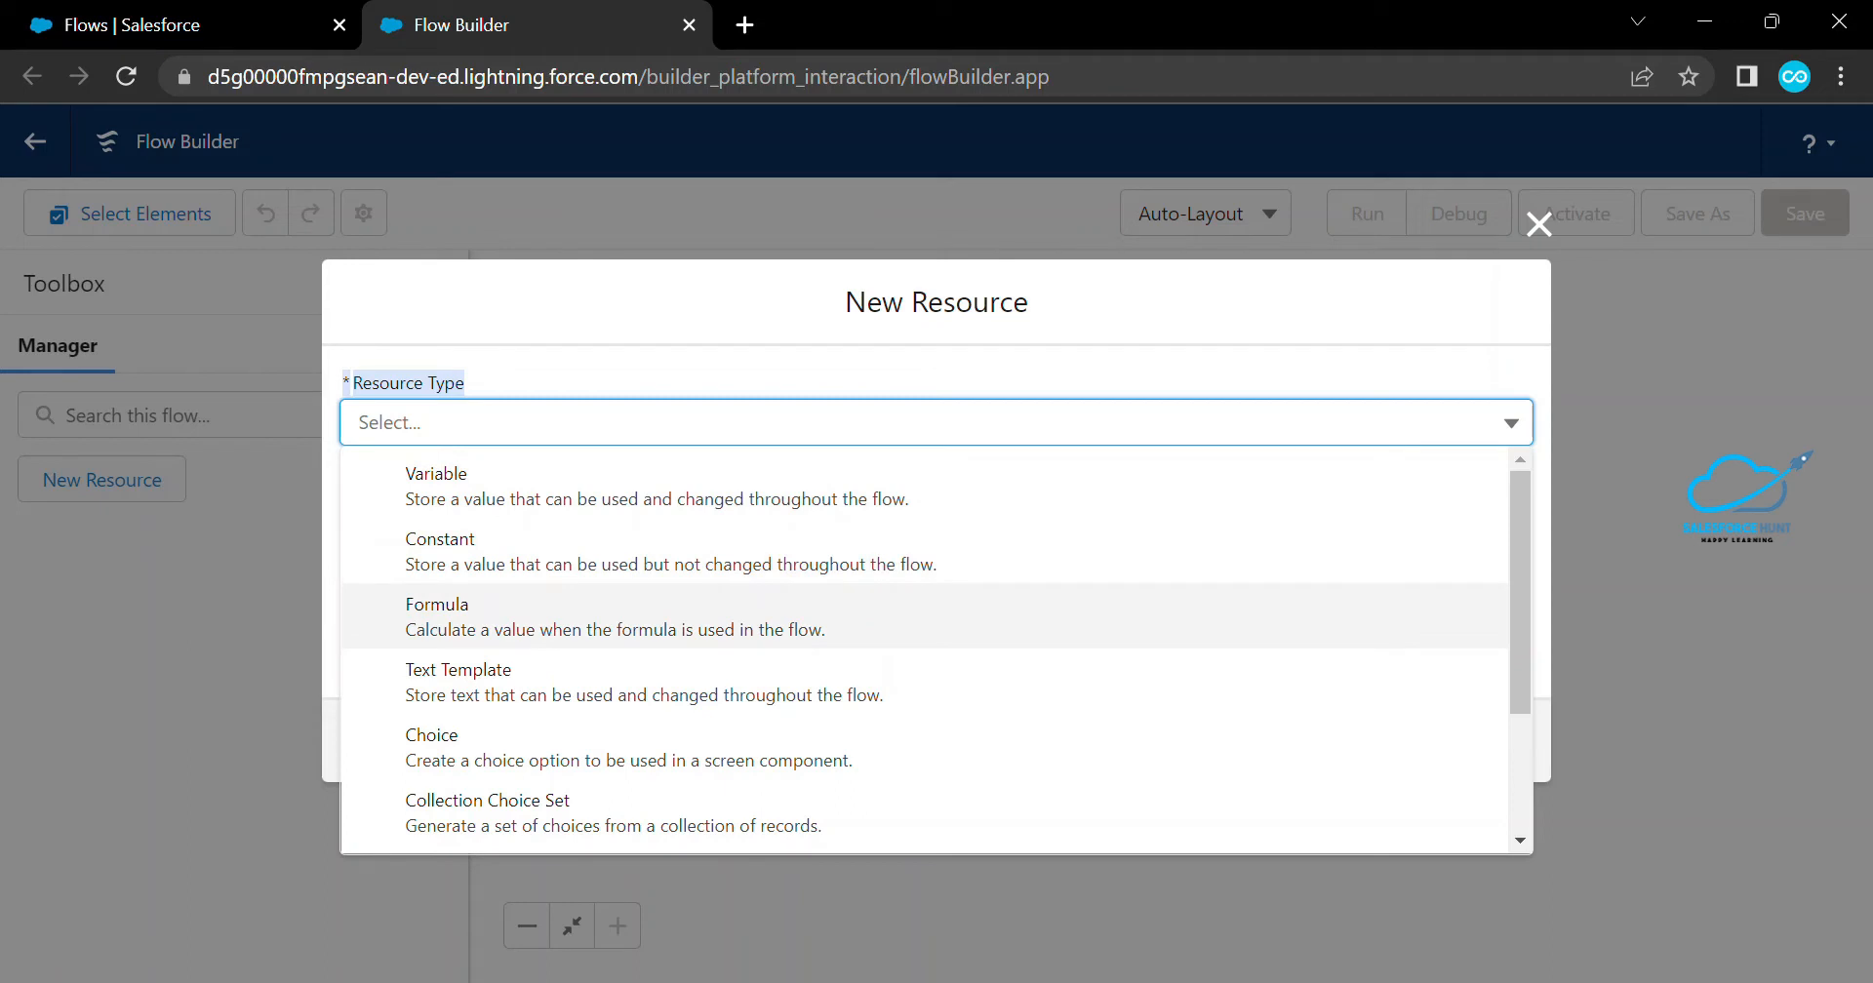
scroll(925, 702, down, 1)
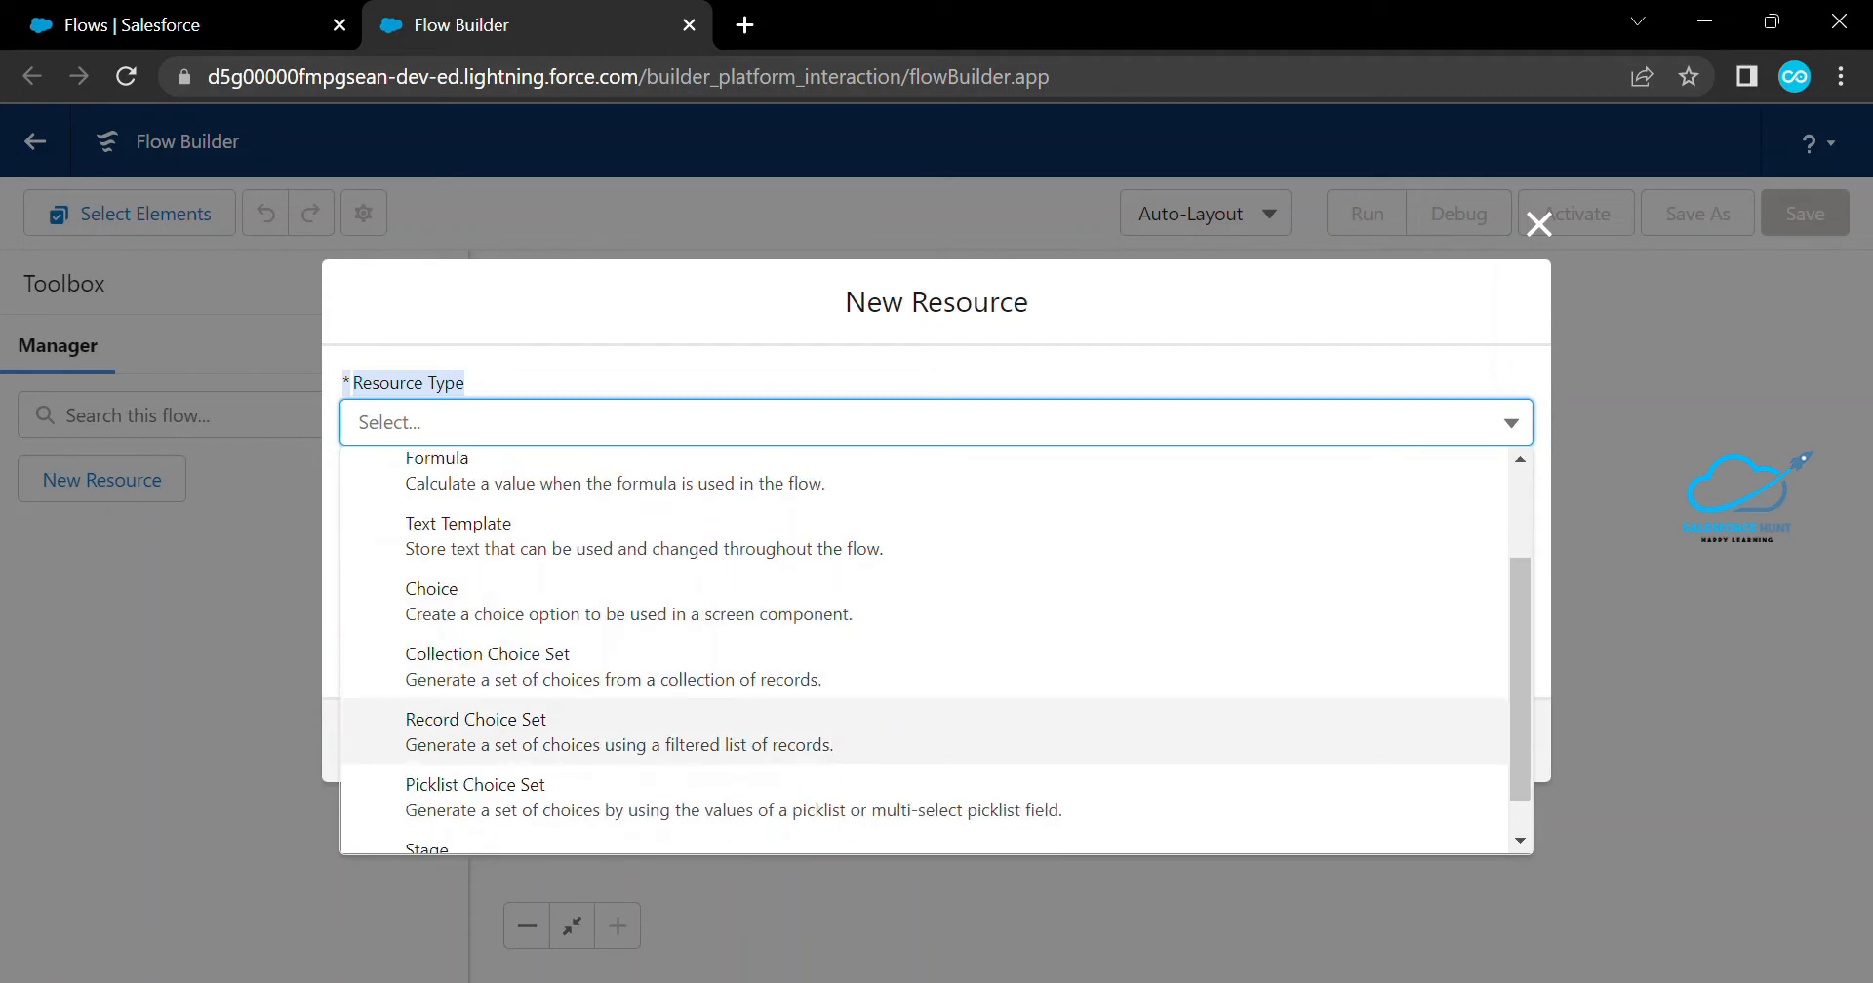
scroll(925, 775, down, 1)
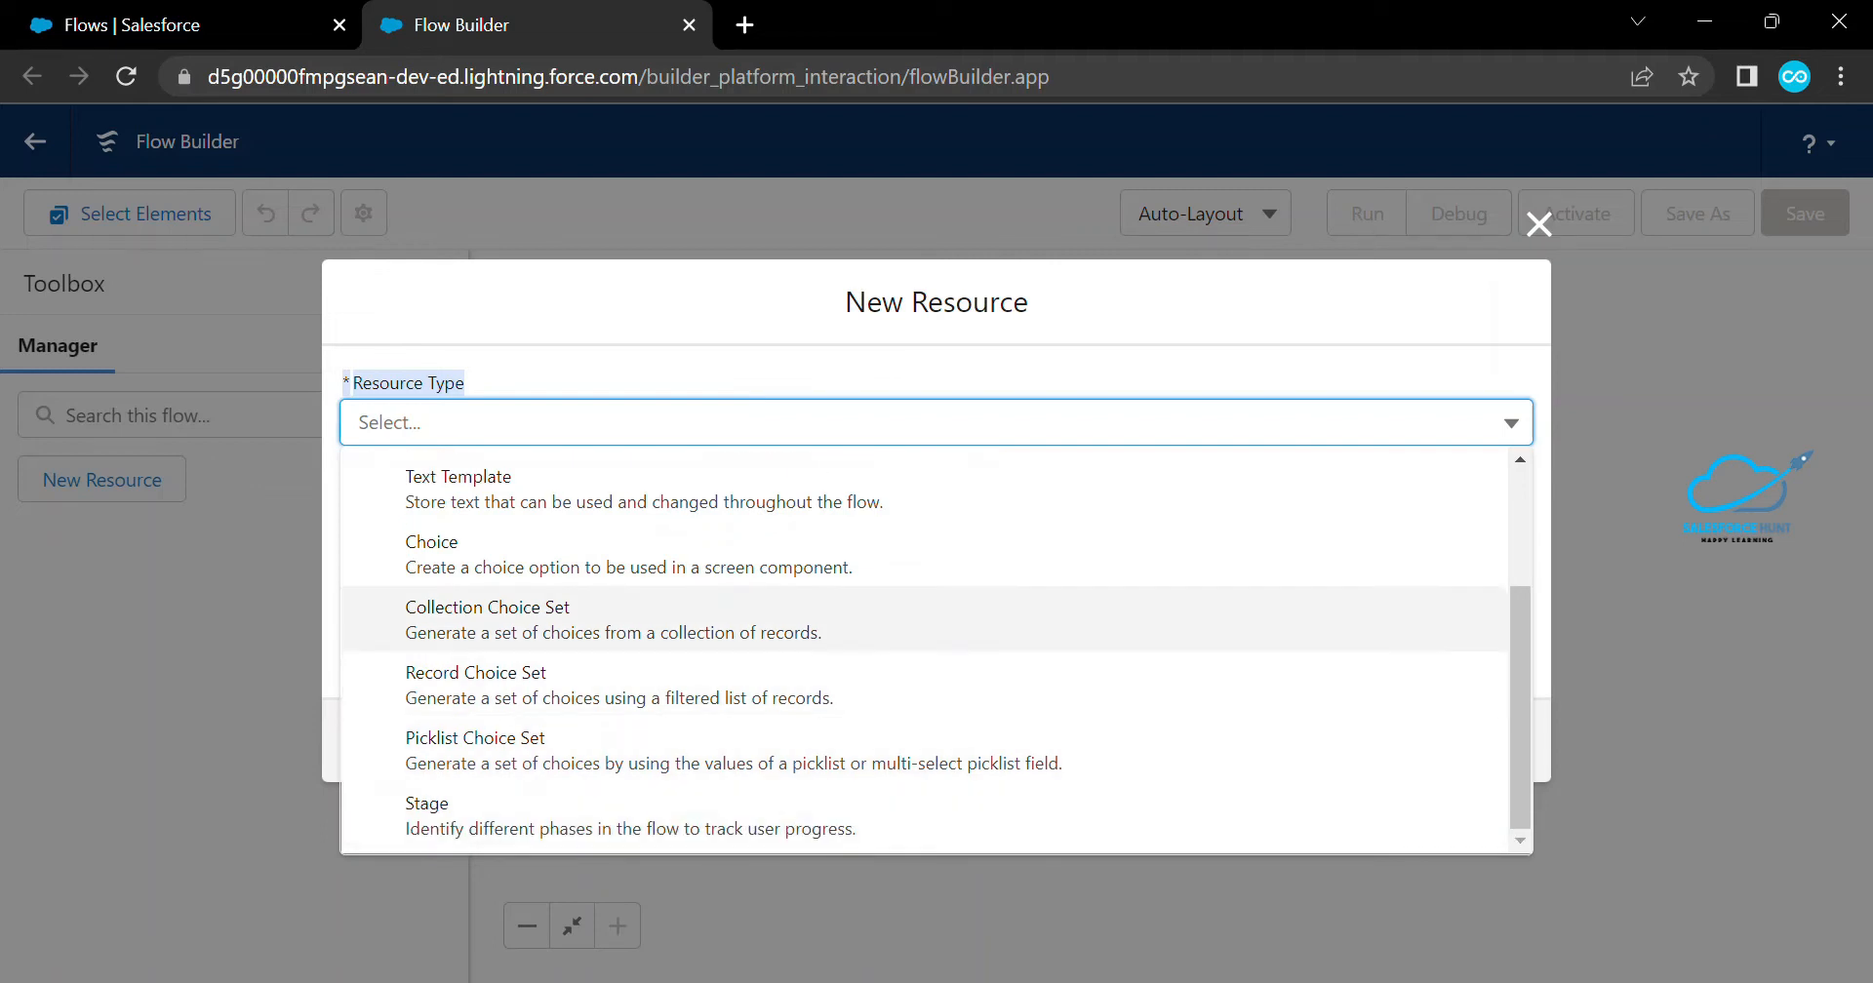
scroll(925, 618, up, 2)
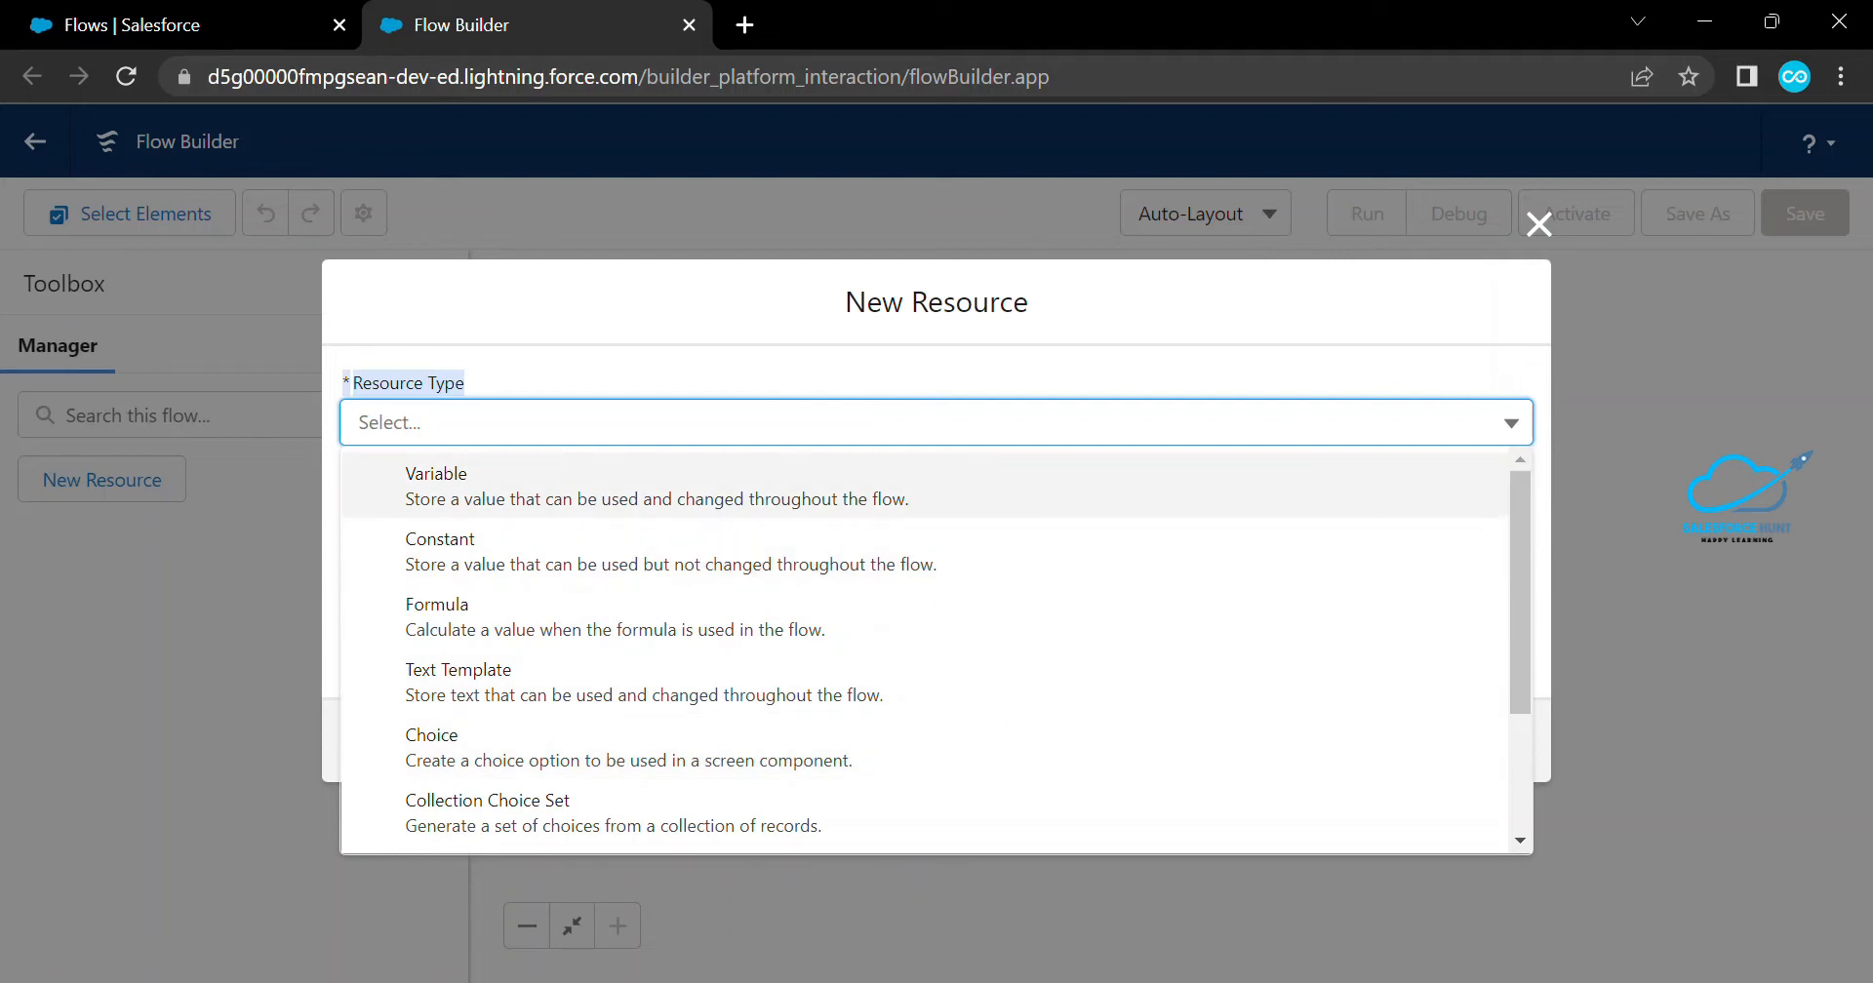
key(Return)
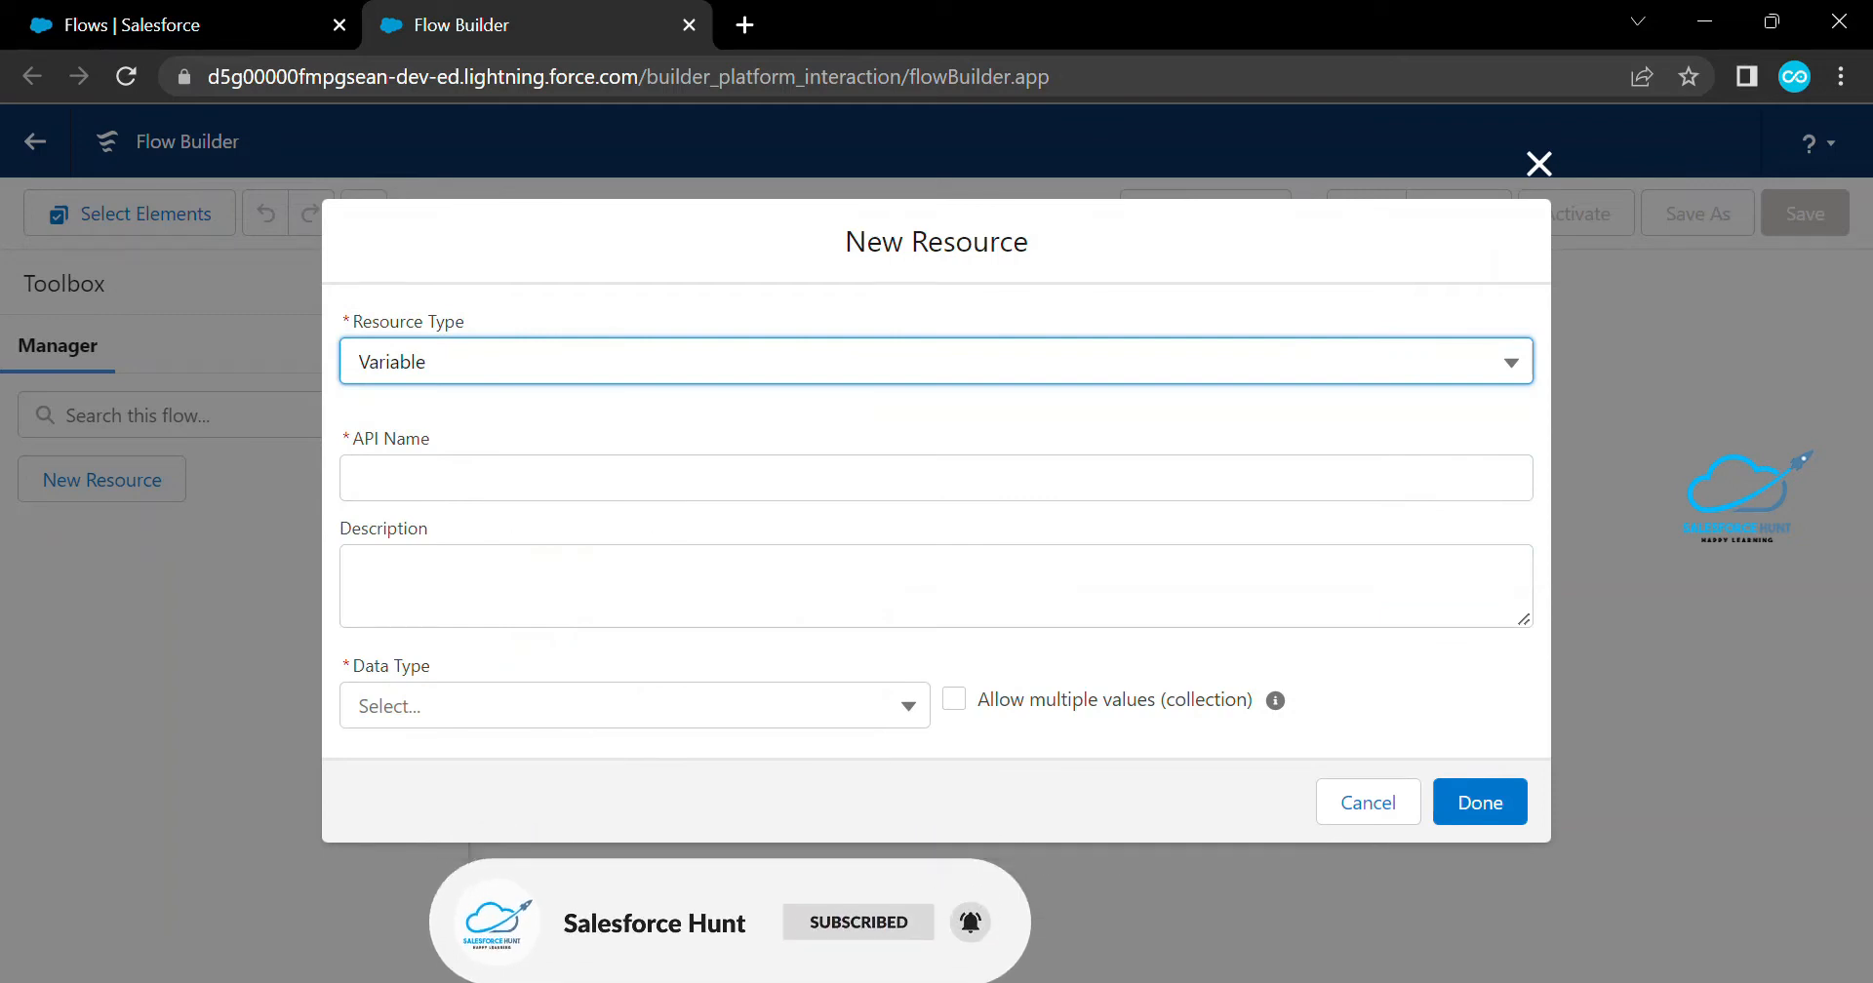
Name the variable recordId, set its data type to Text, make it available for input and finish the resource
click(457, 478)
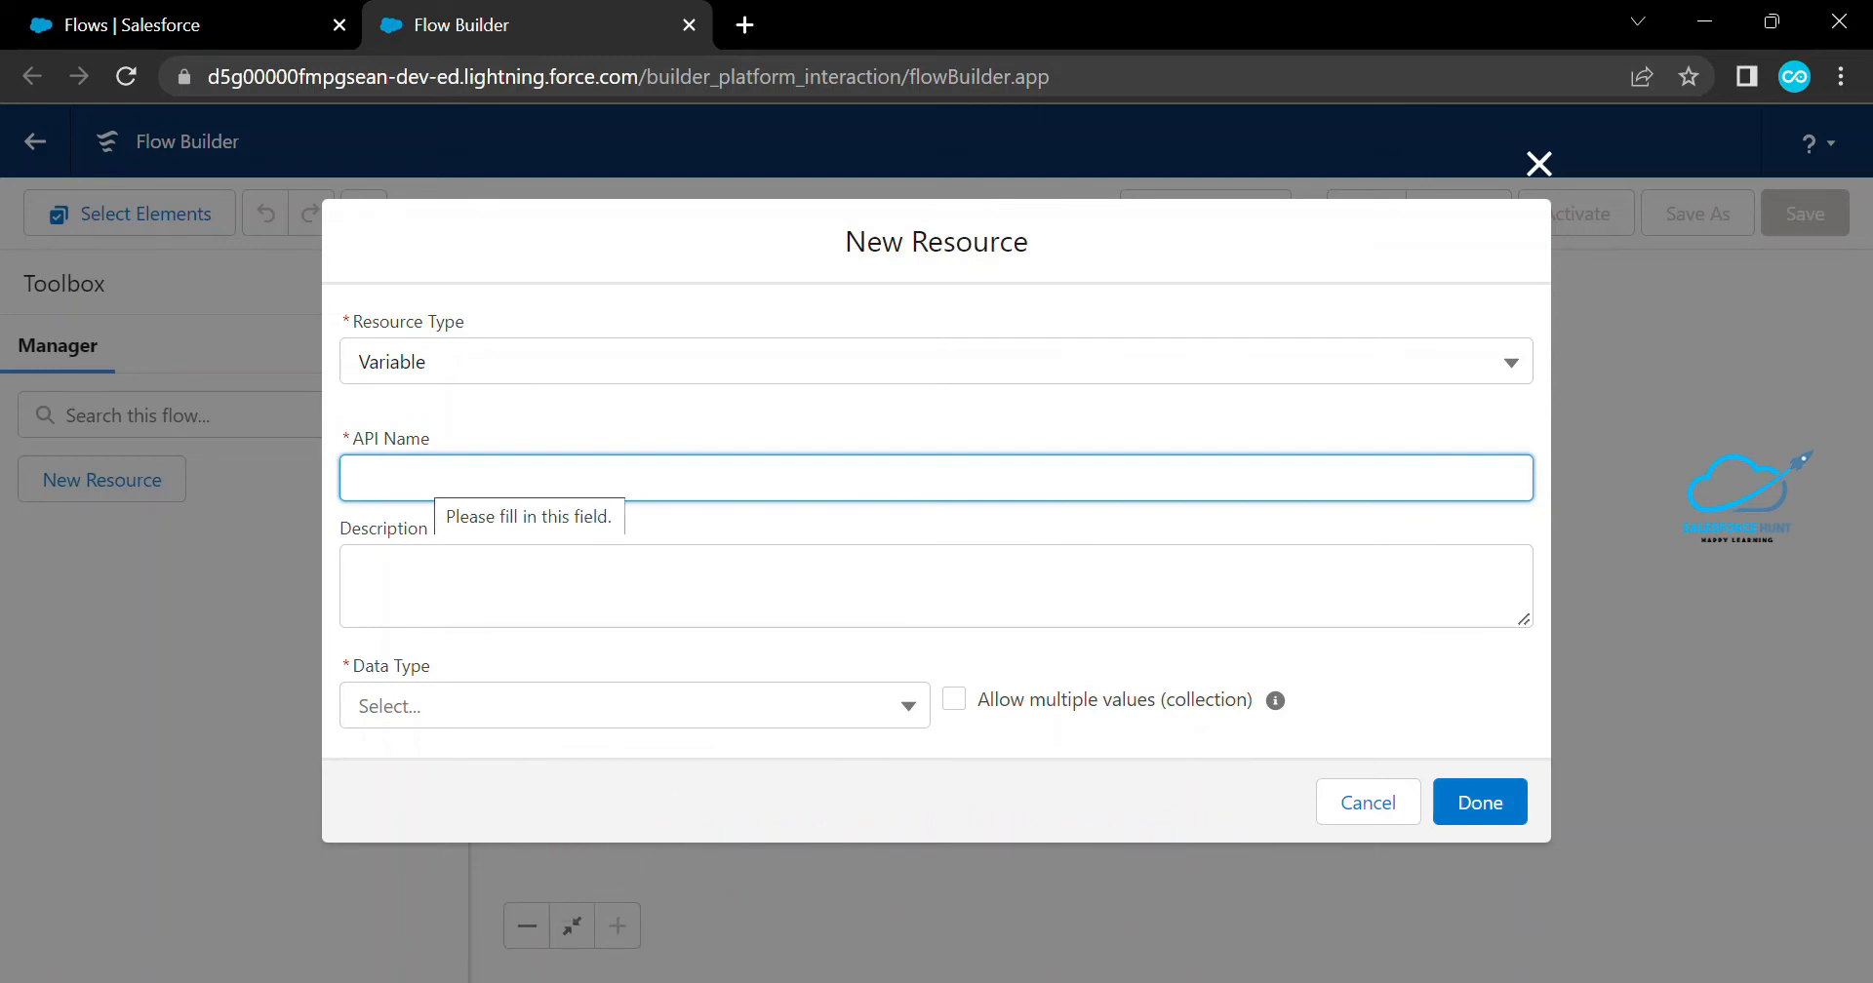
text(recordId)
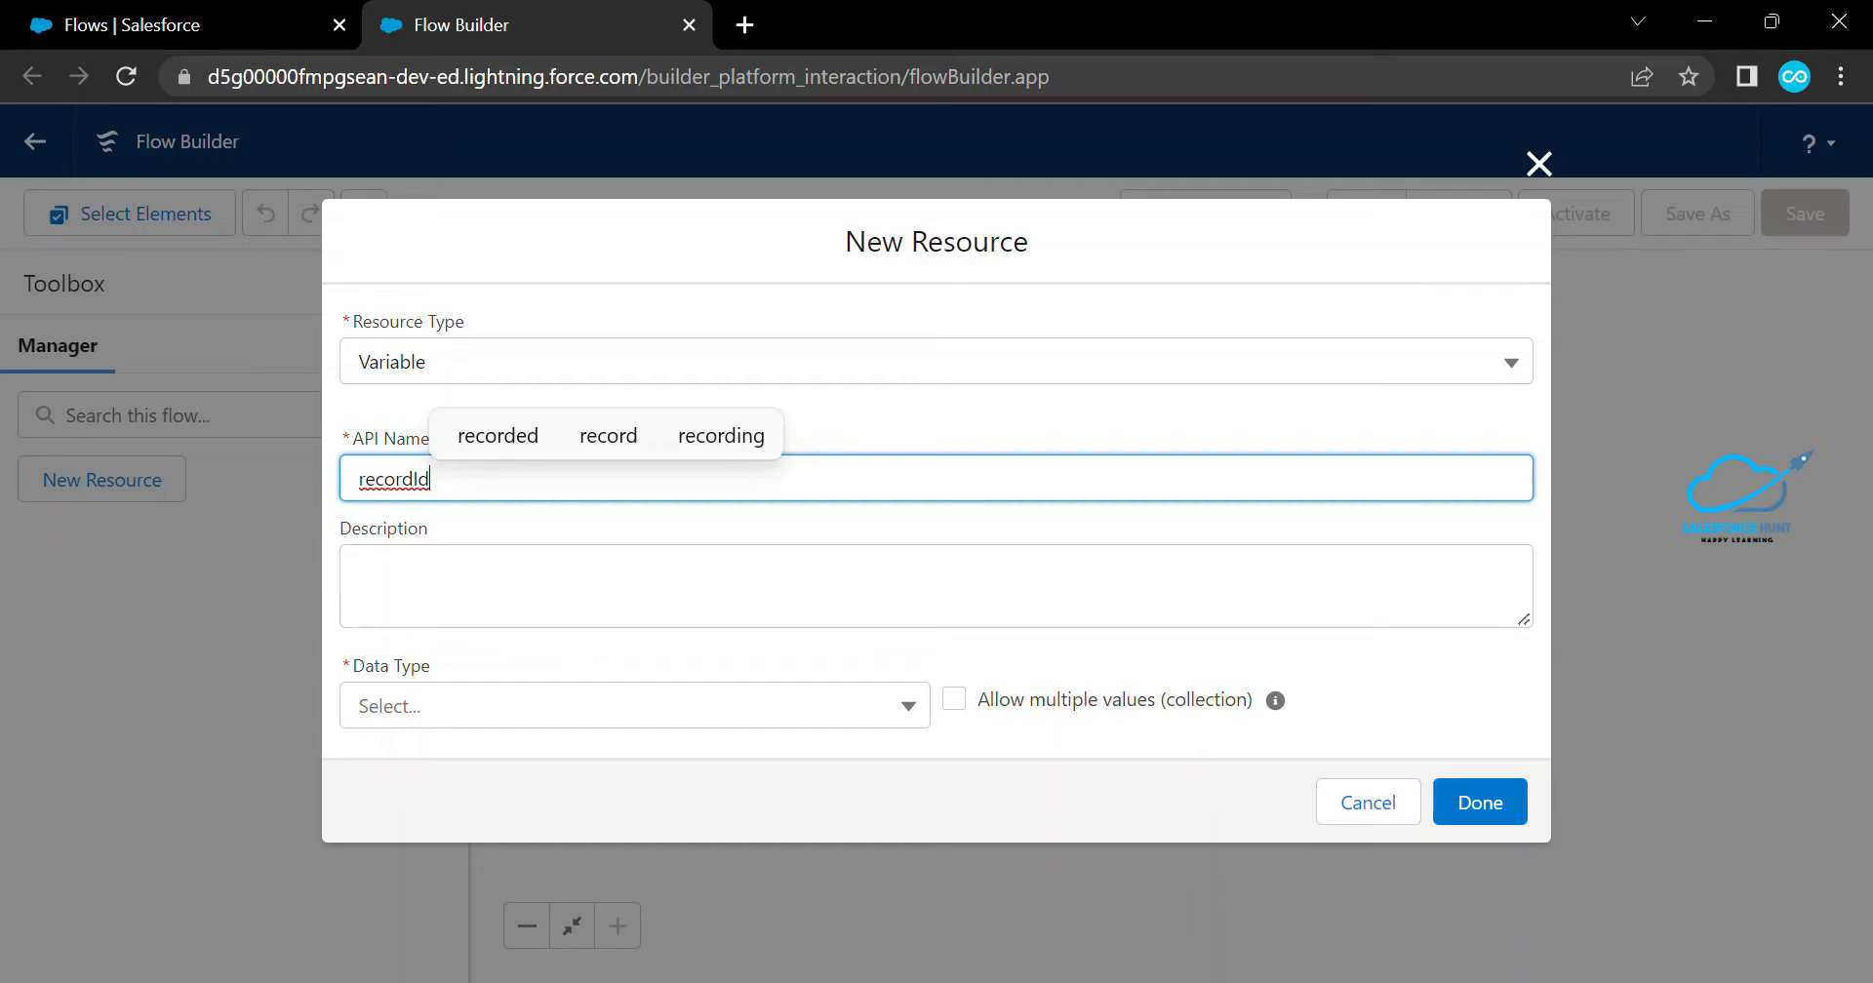
click(634, 706)
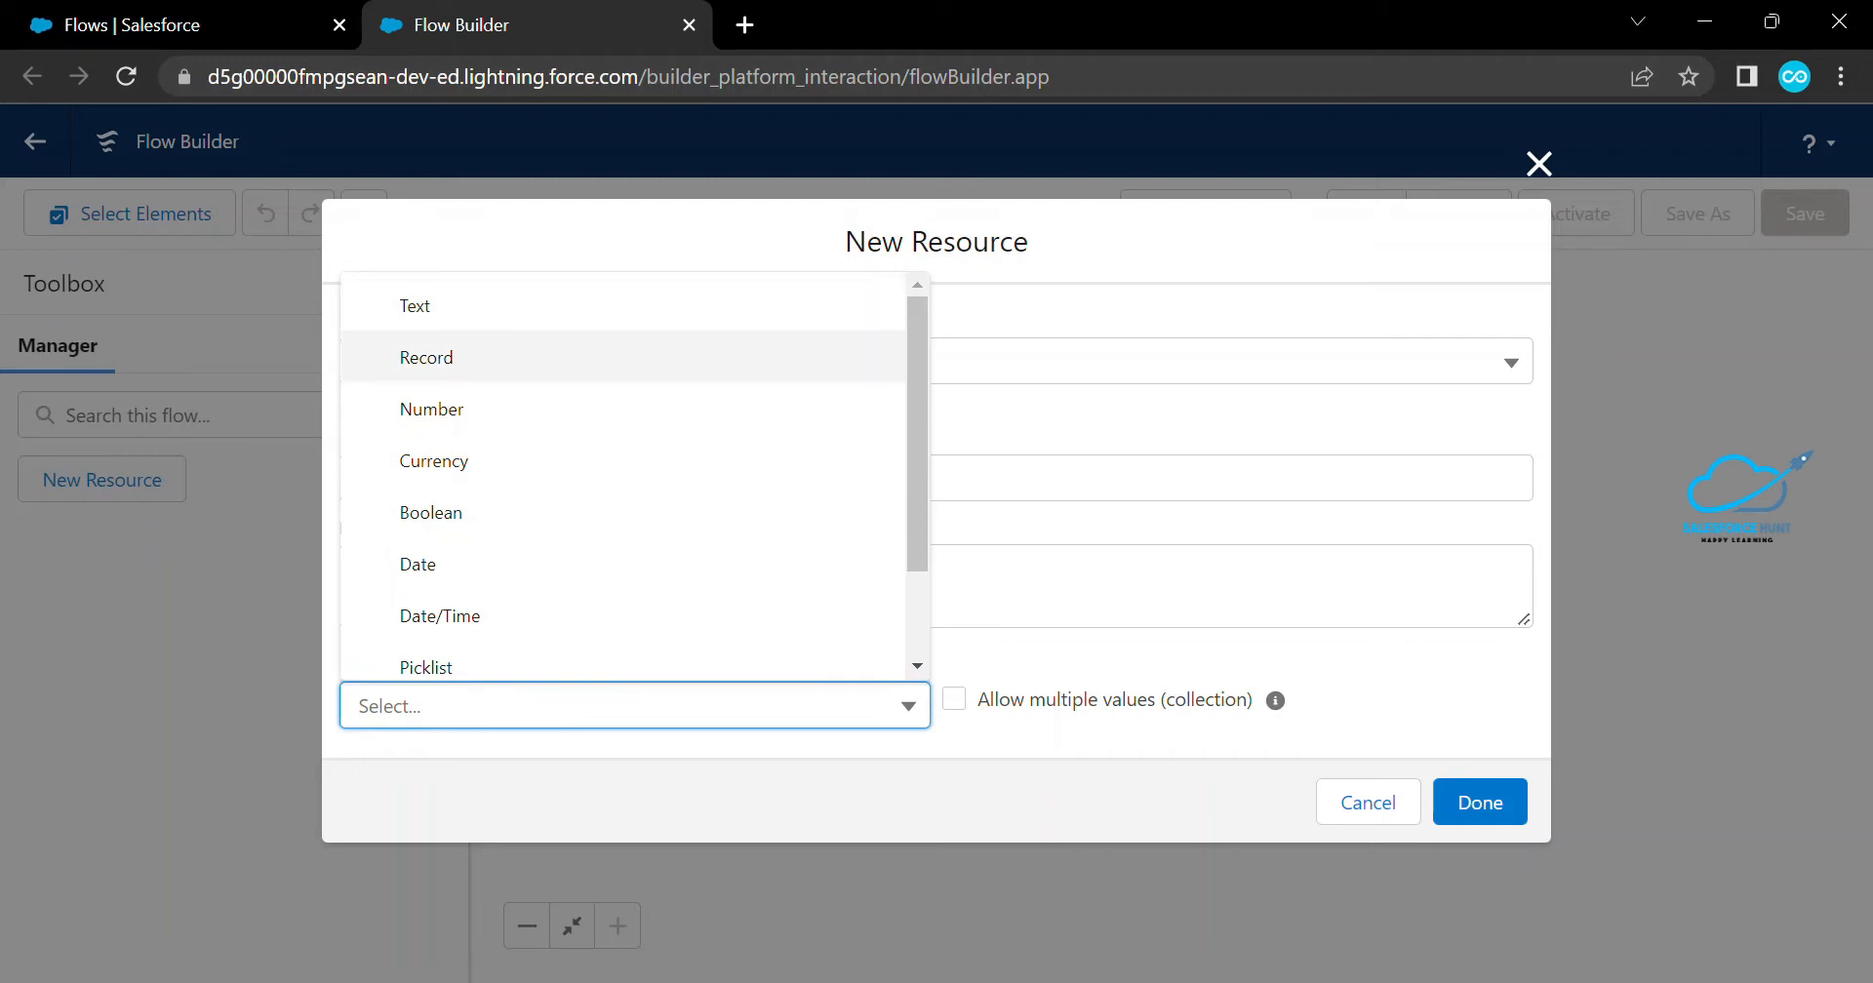
scroll(527, 656, down, 2)
scroll(527, 419, up, 2)
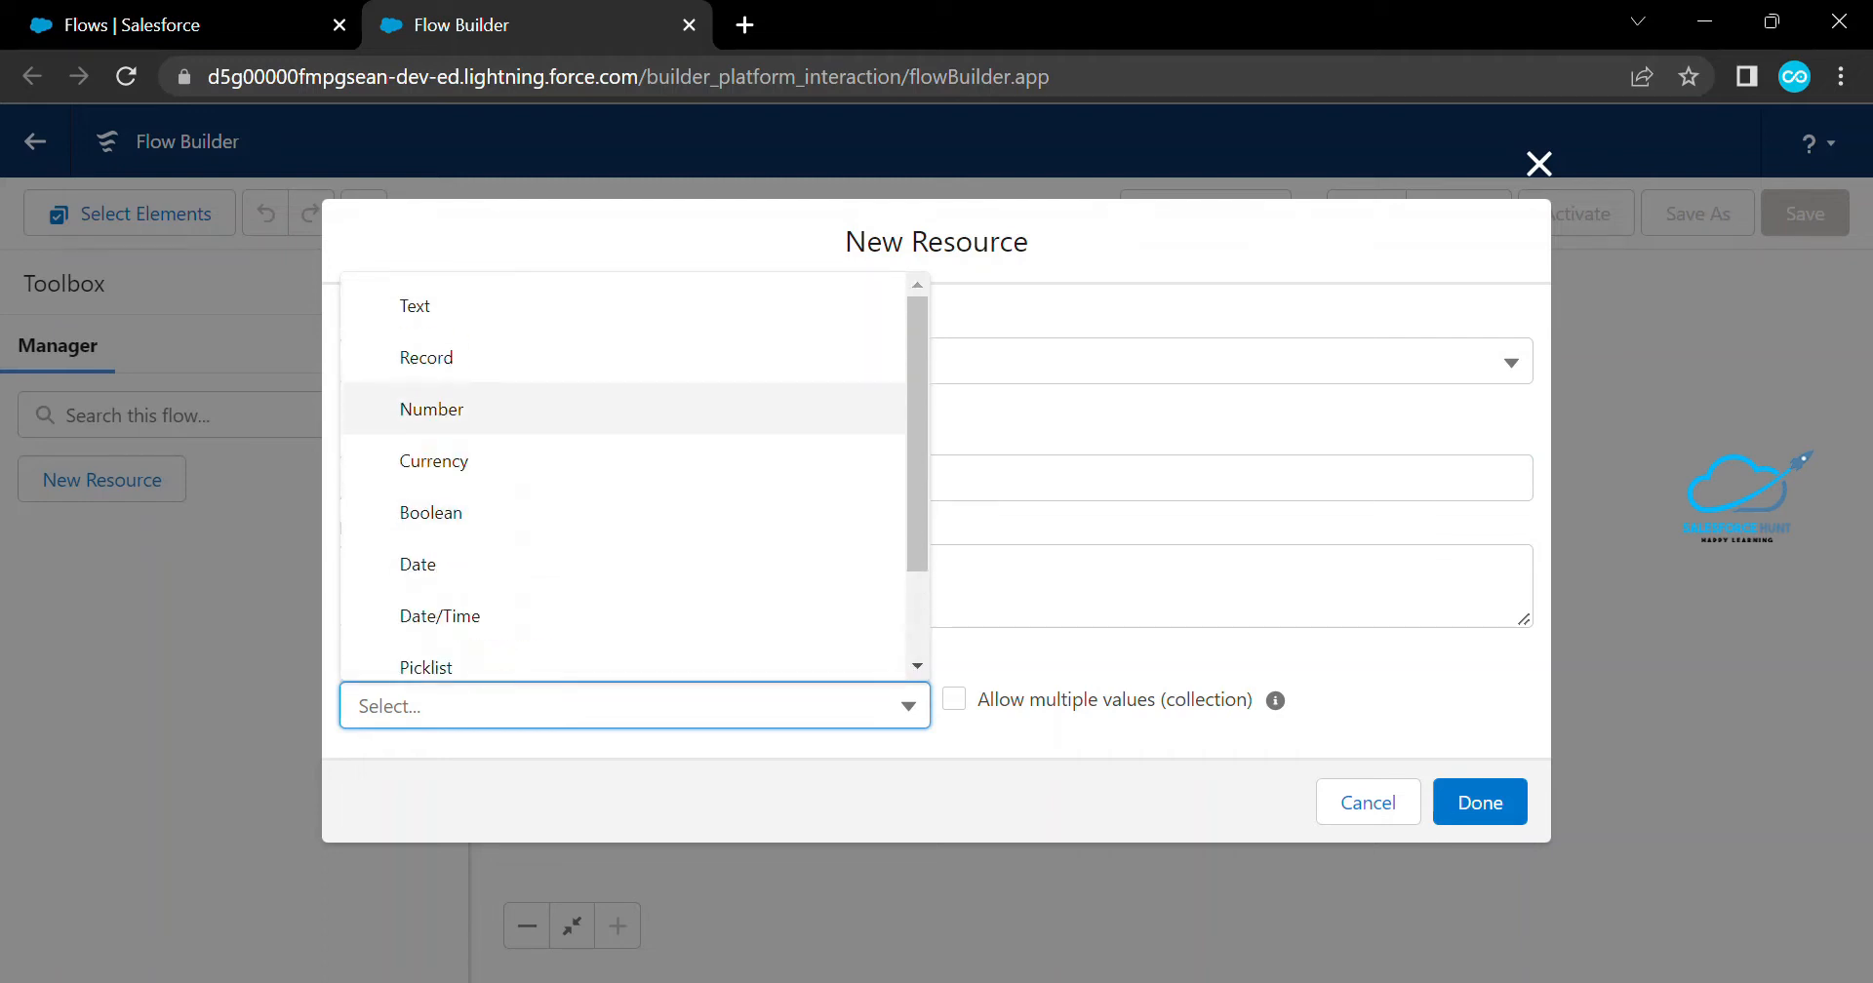
click(415, 305)
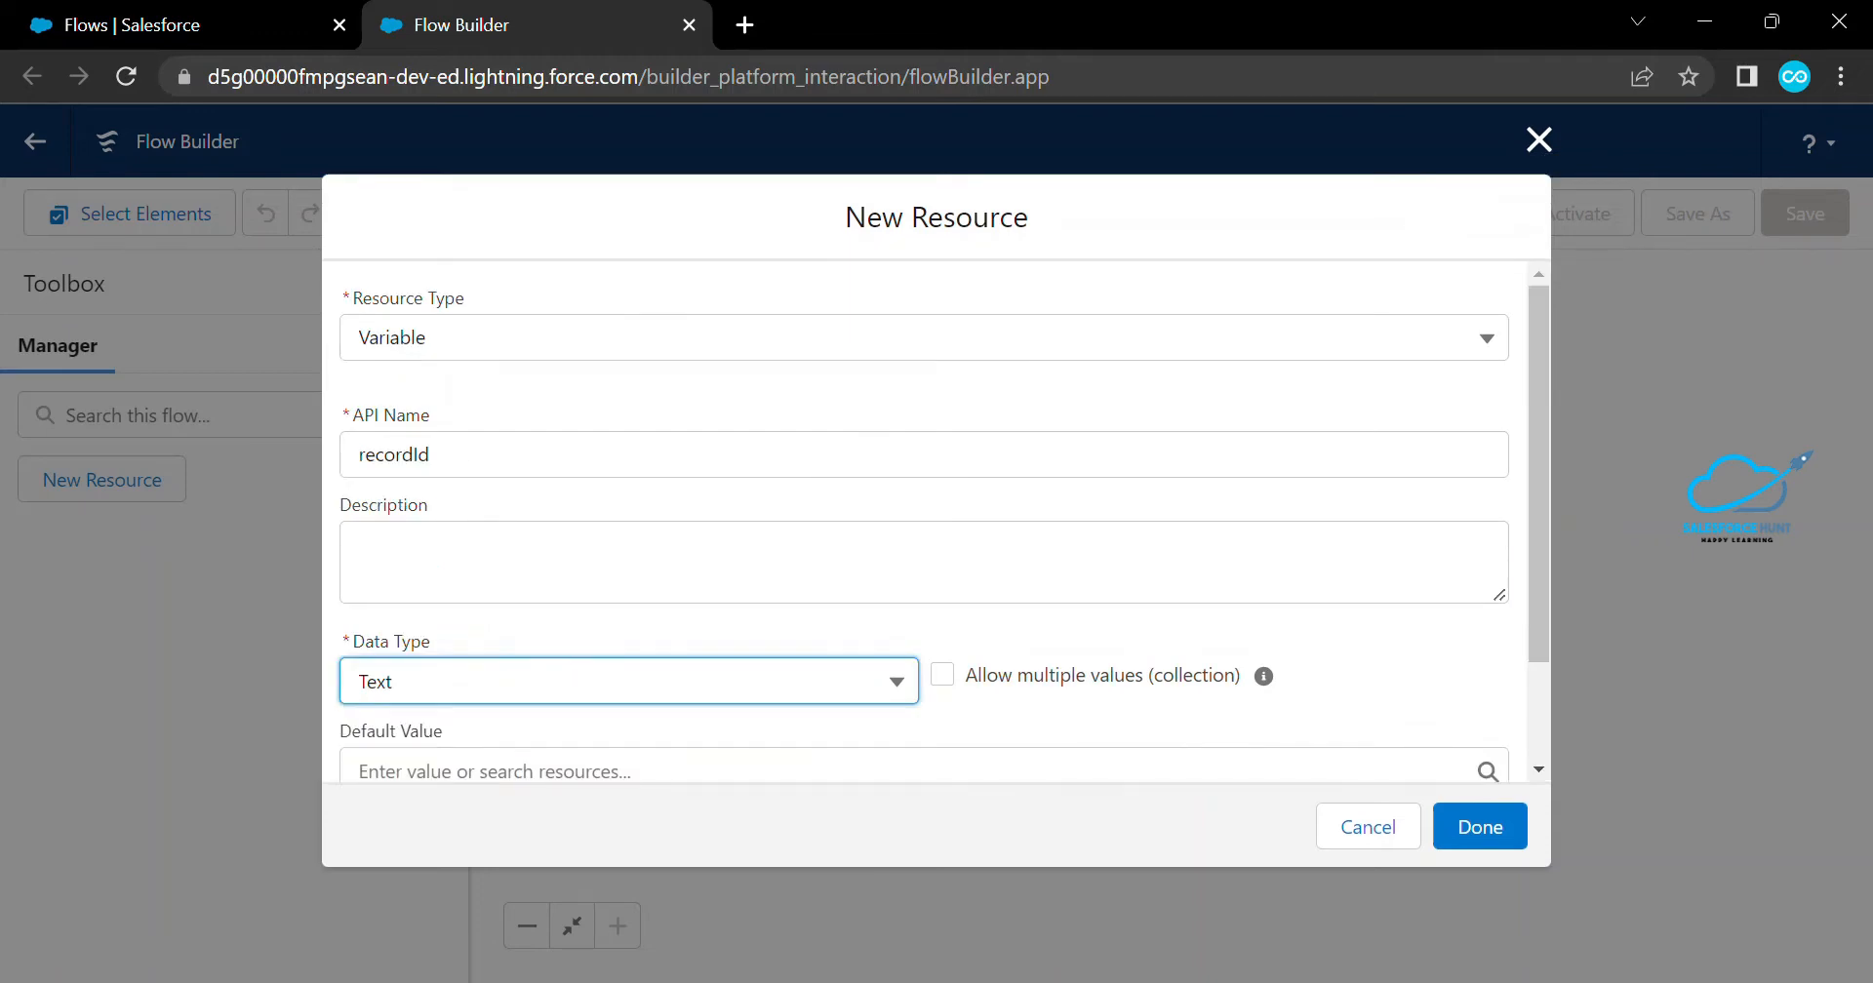
scroll(936, 526, down, 2)
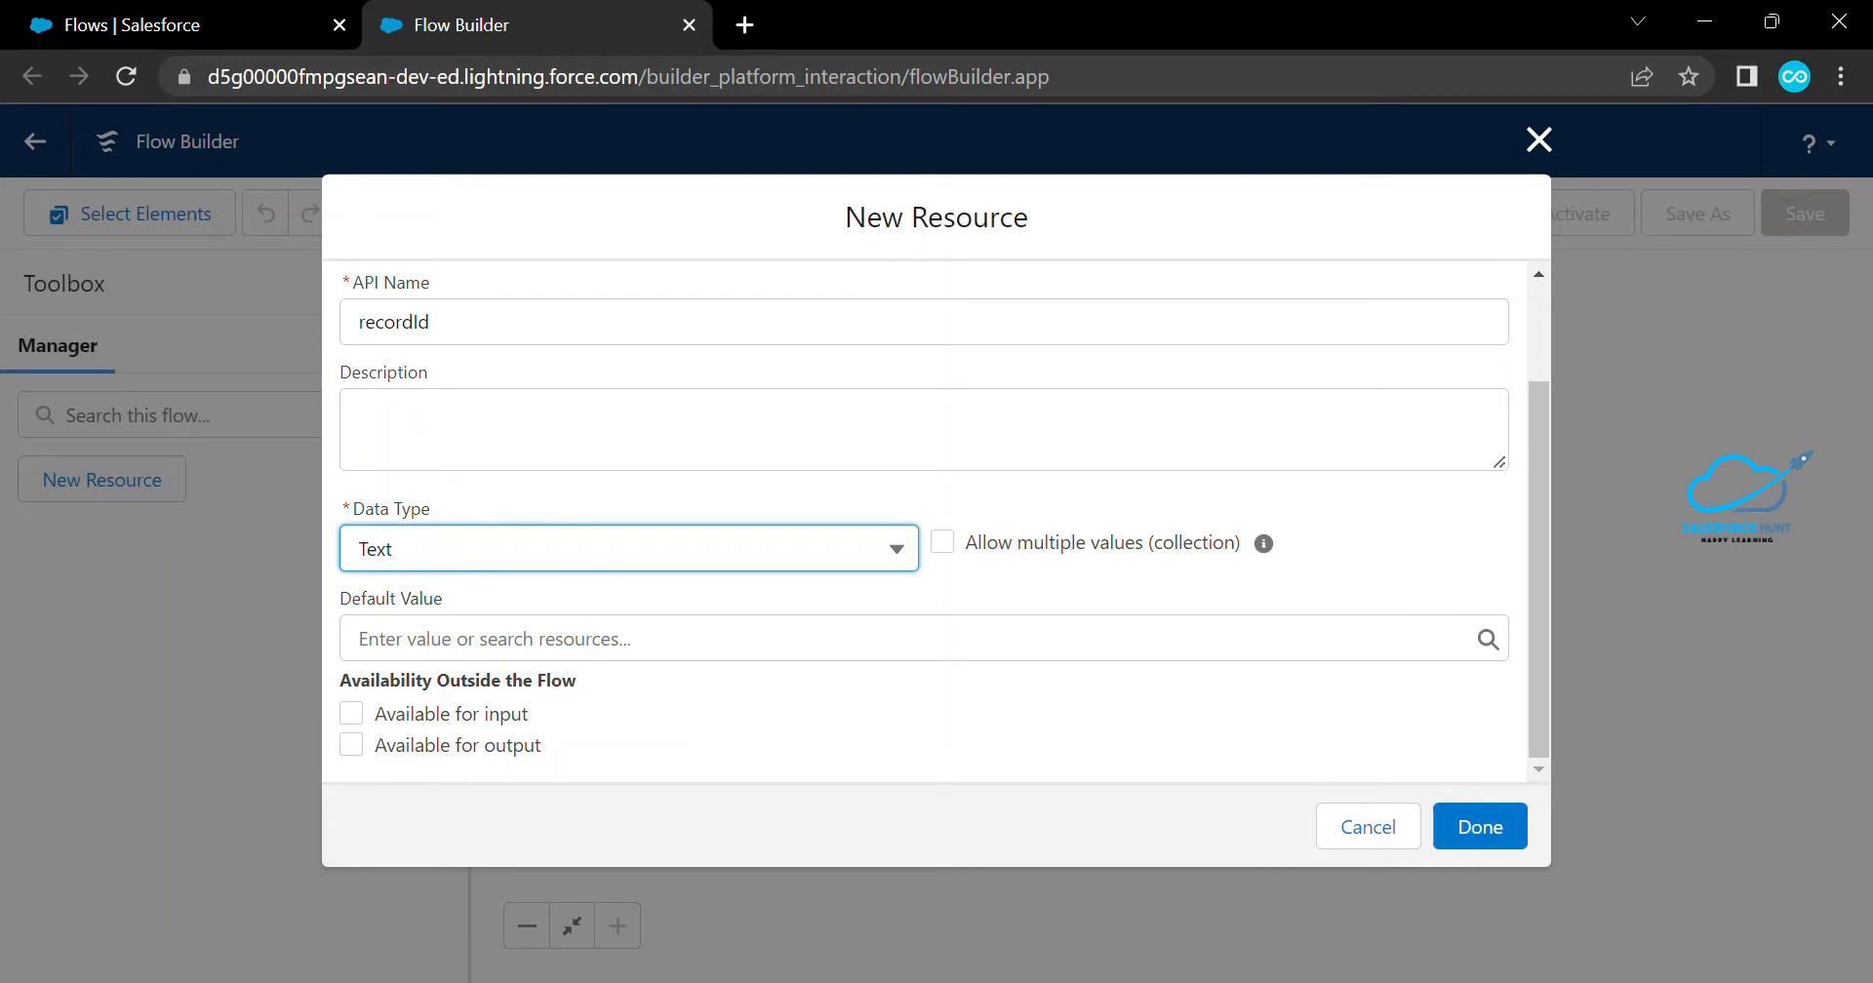
click(351, 713)
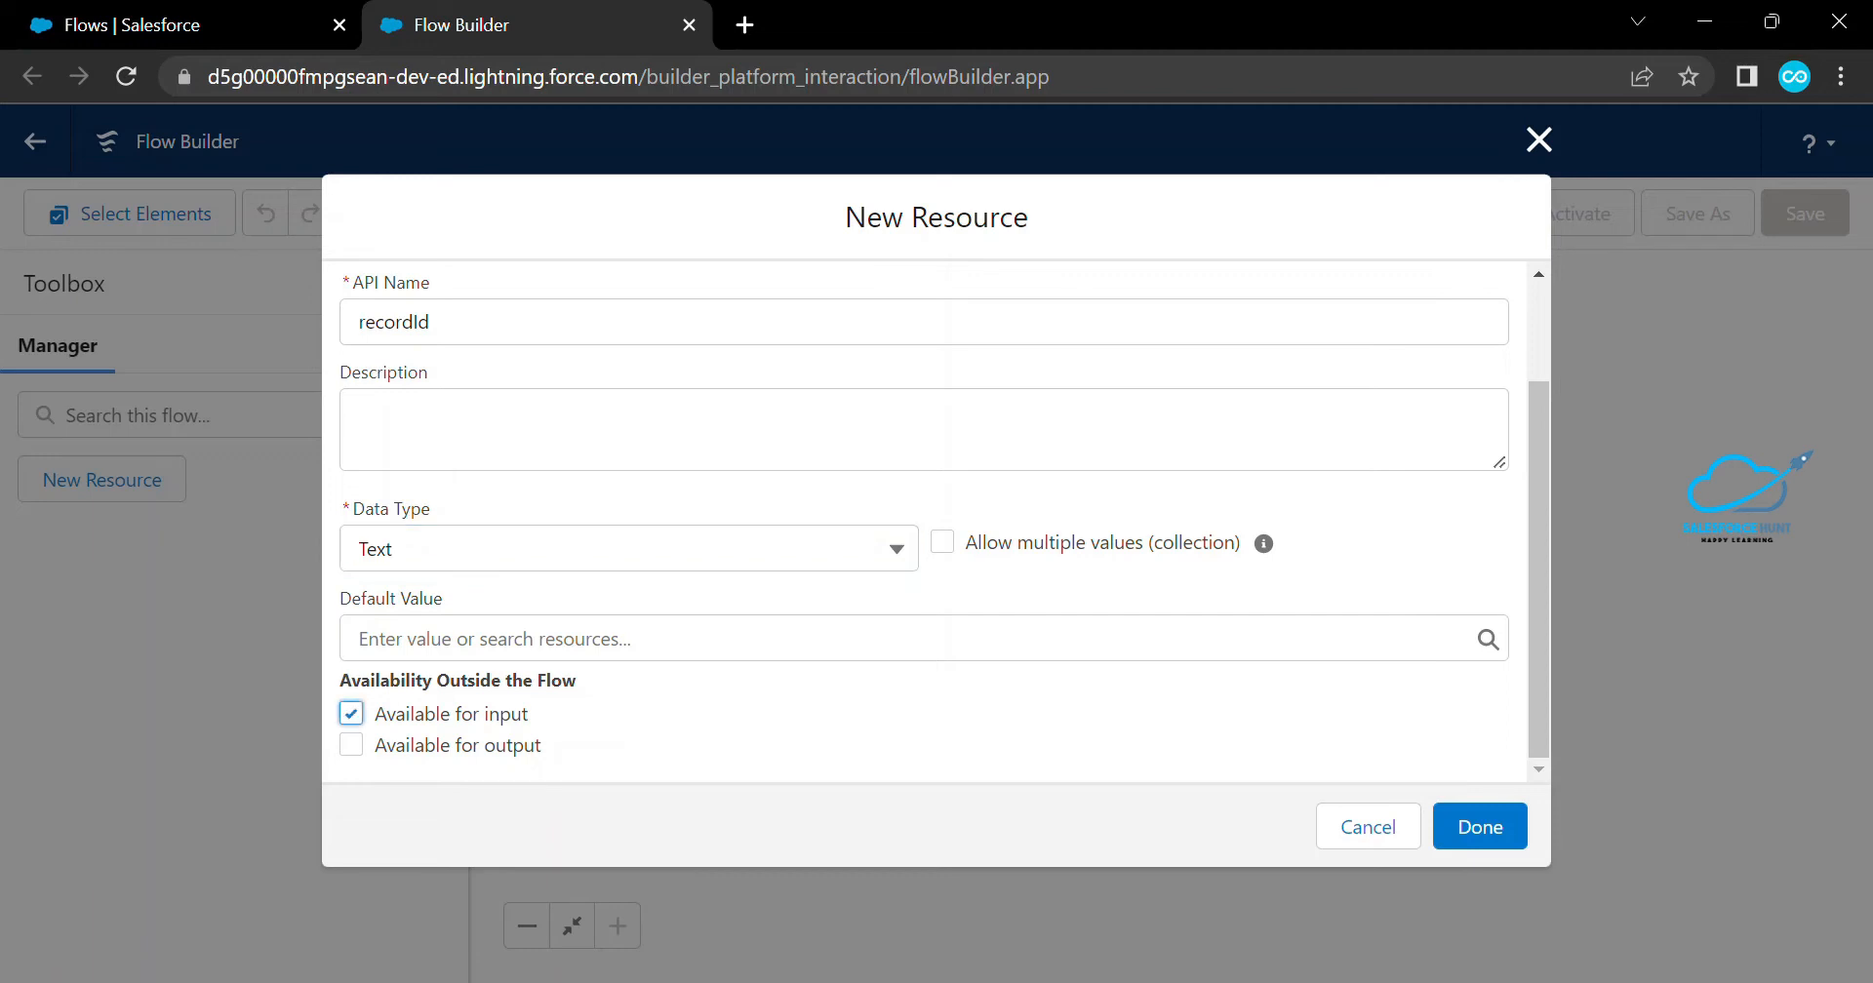
click(1480, 826)
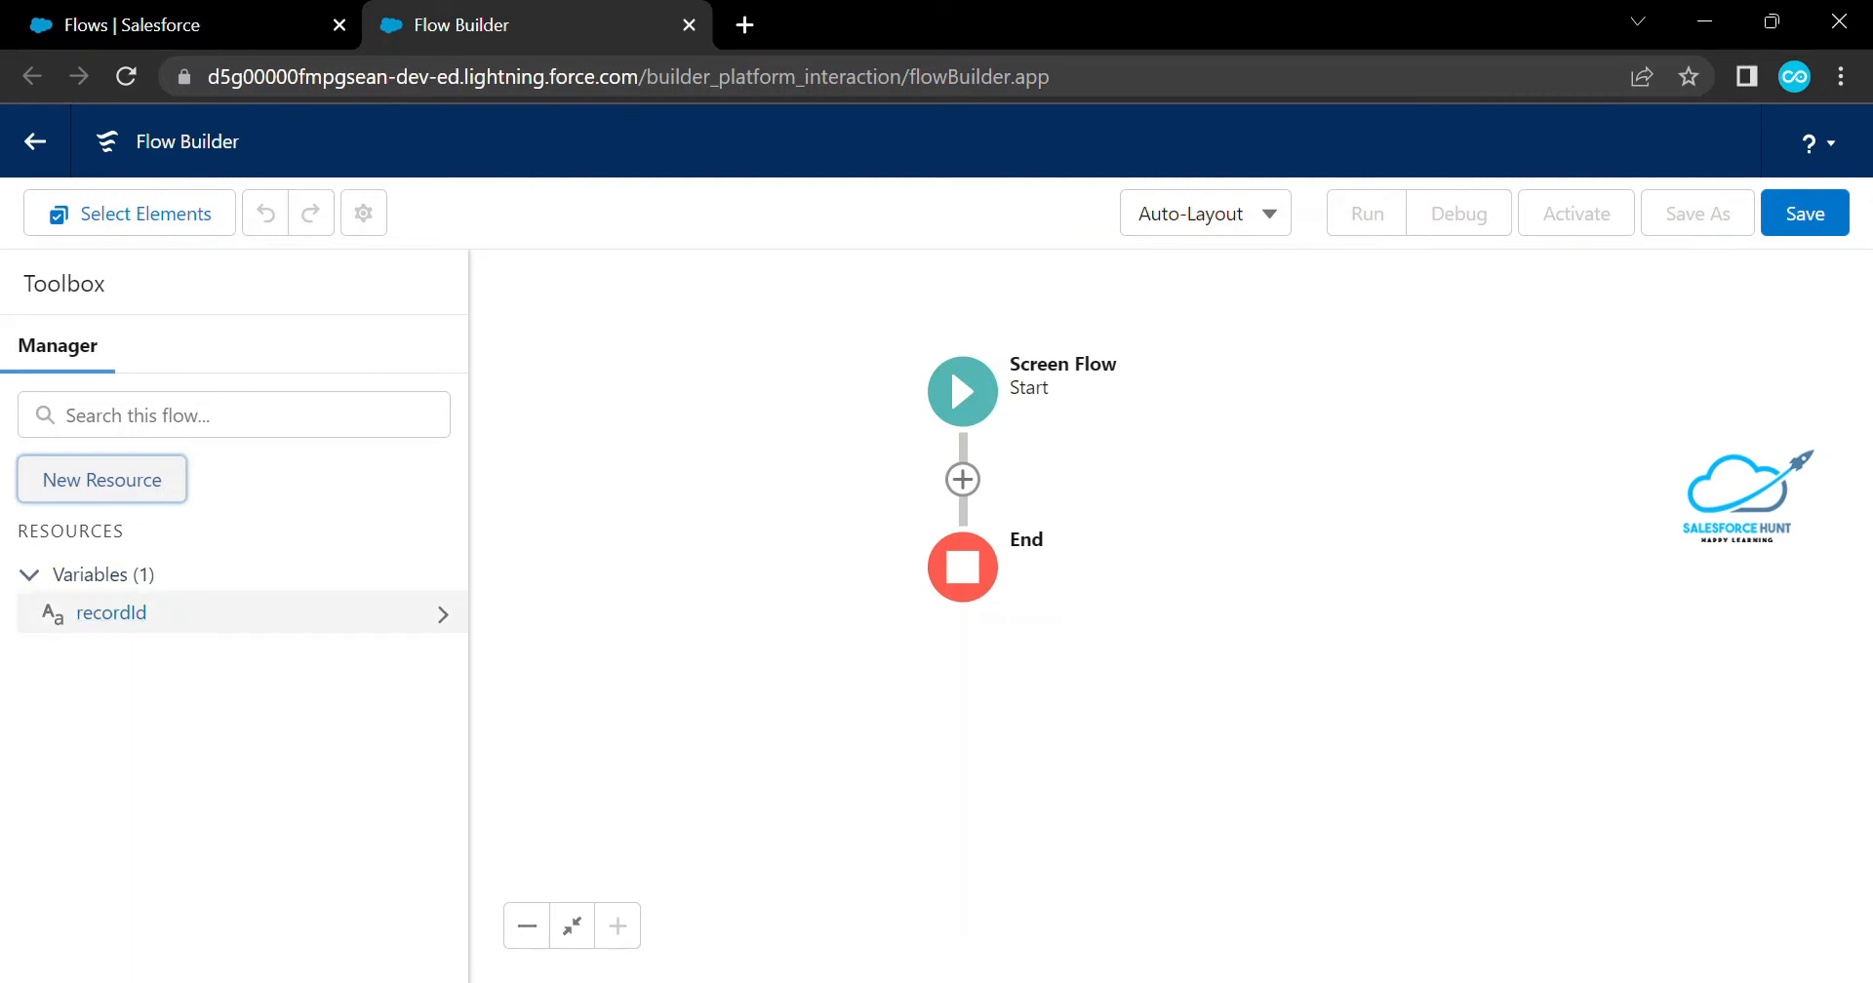
Review the details of the recordId variable and return to the resource list
click(443, 614)
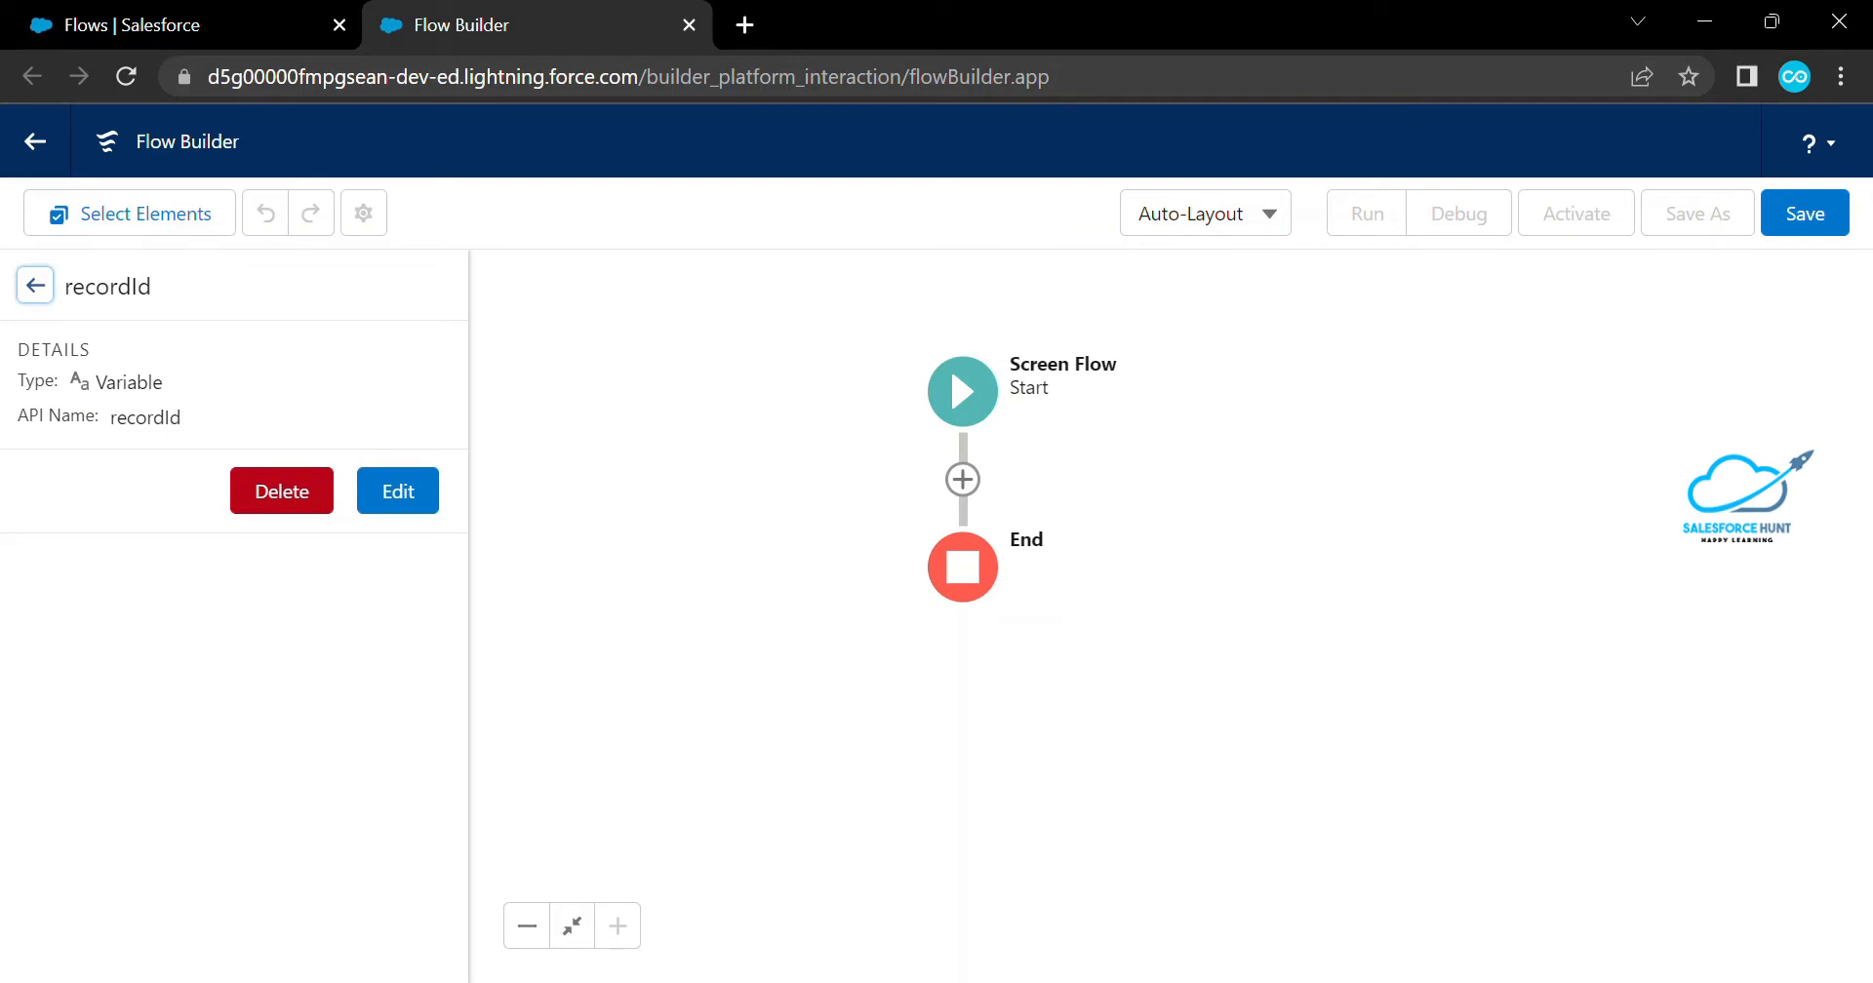
click(36, 286)
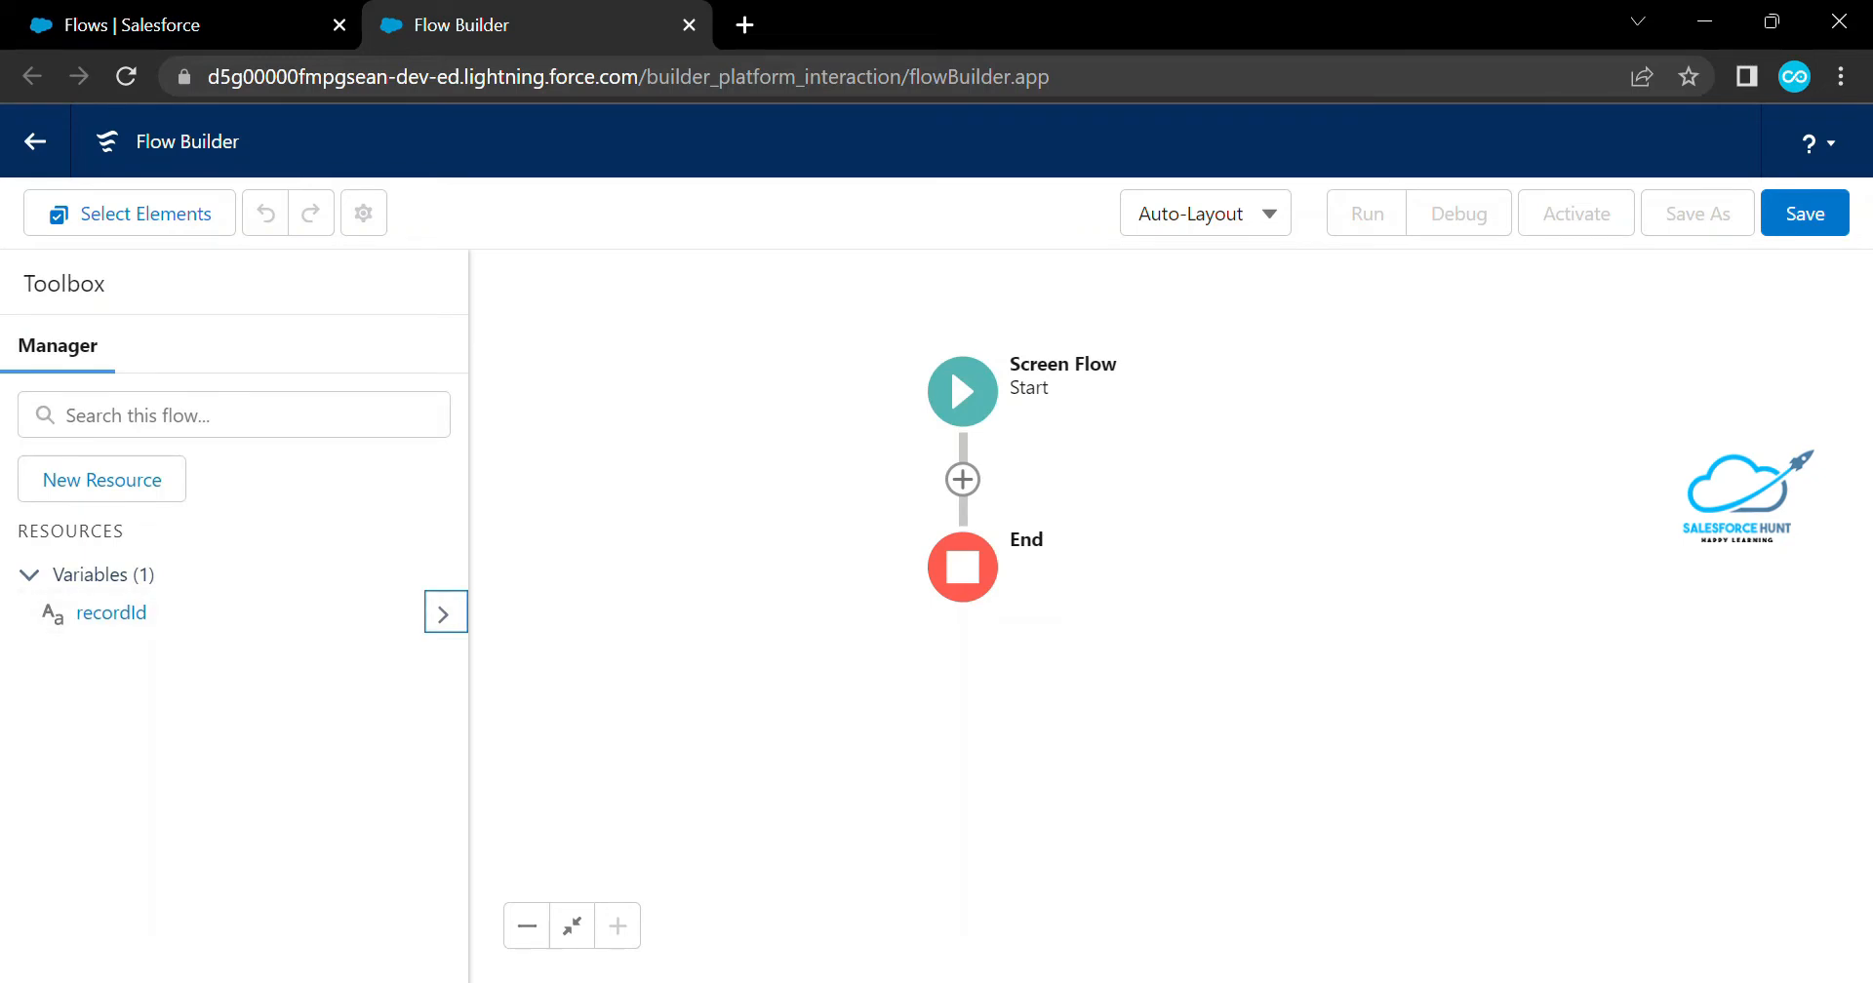
Add a Screen element between Start and End, with Screen1 as its label and API name
click(963, 479)
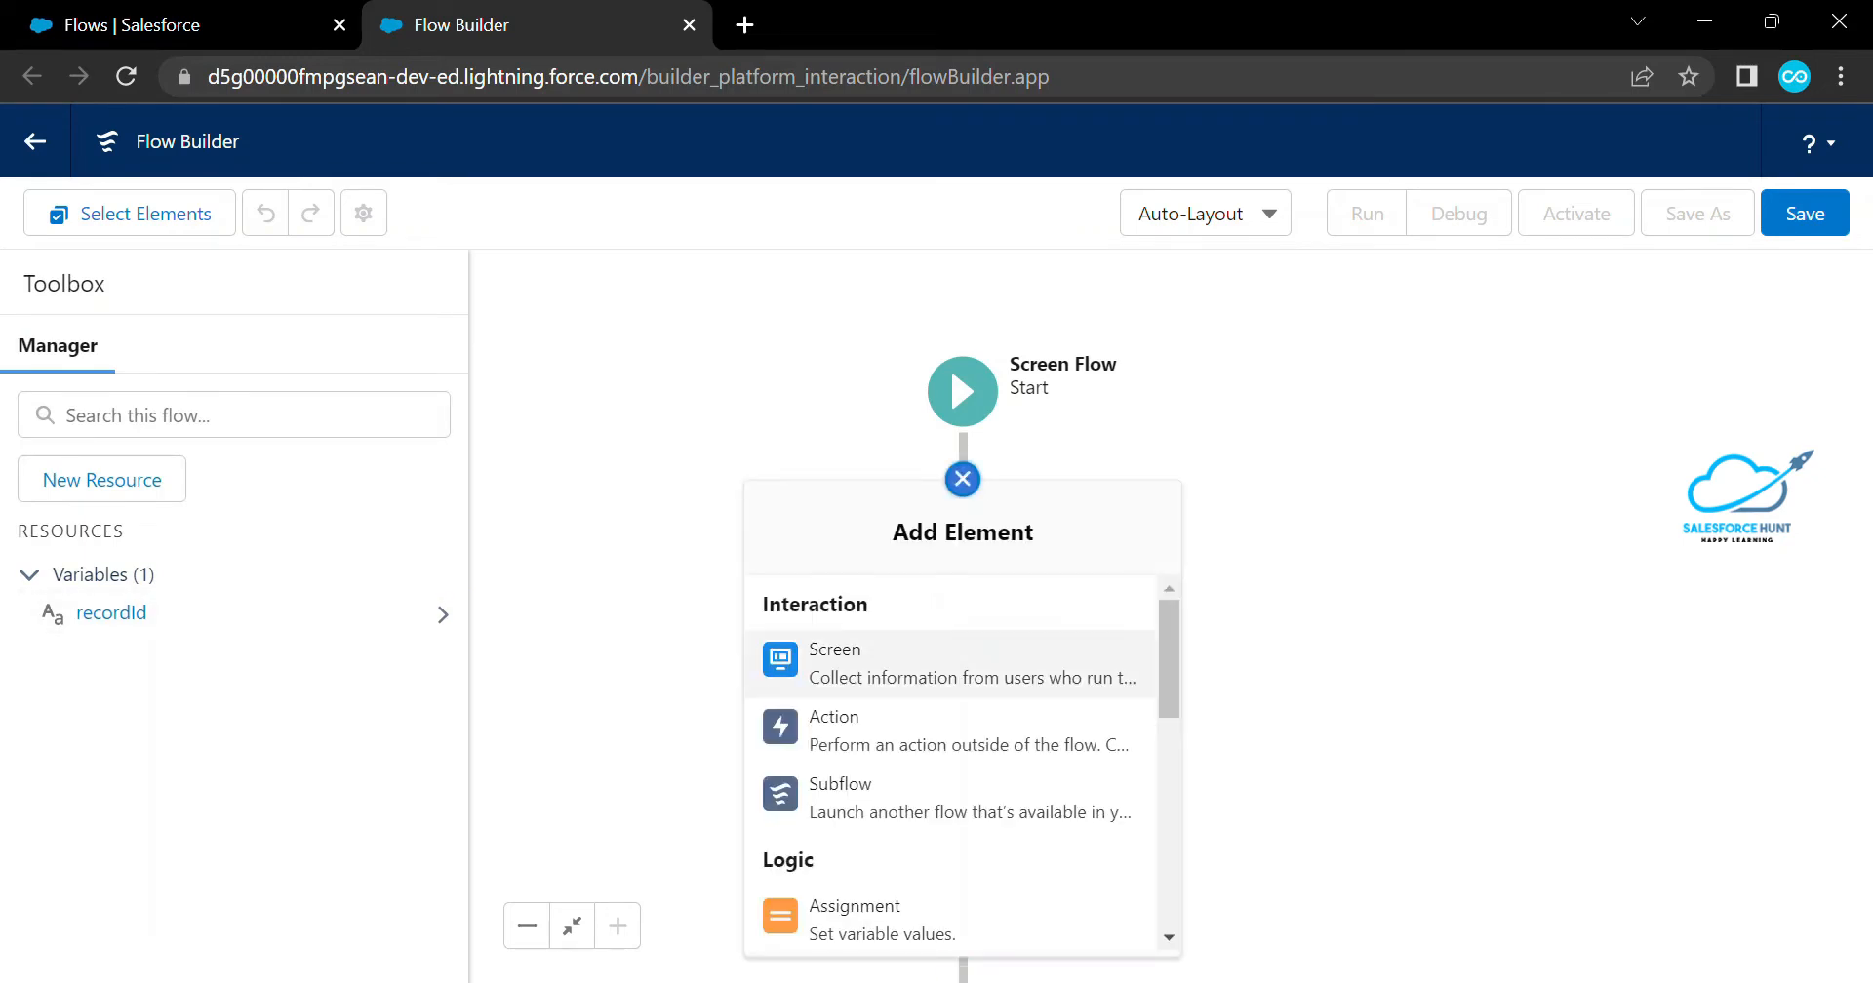
click(878, 663)
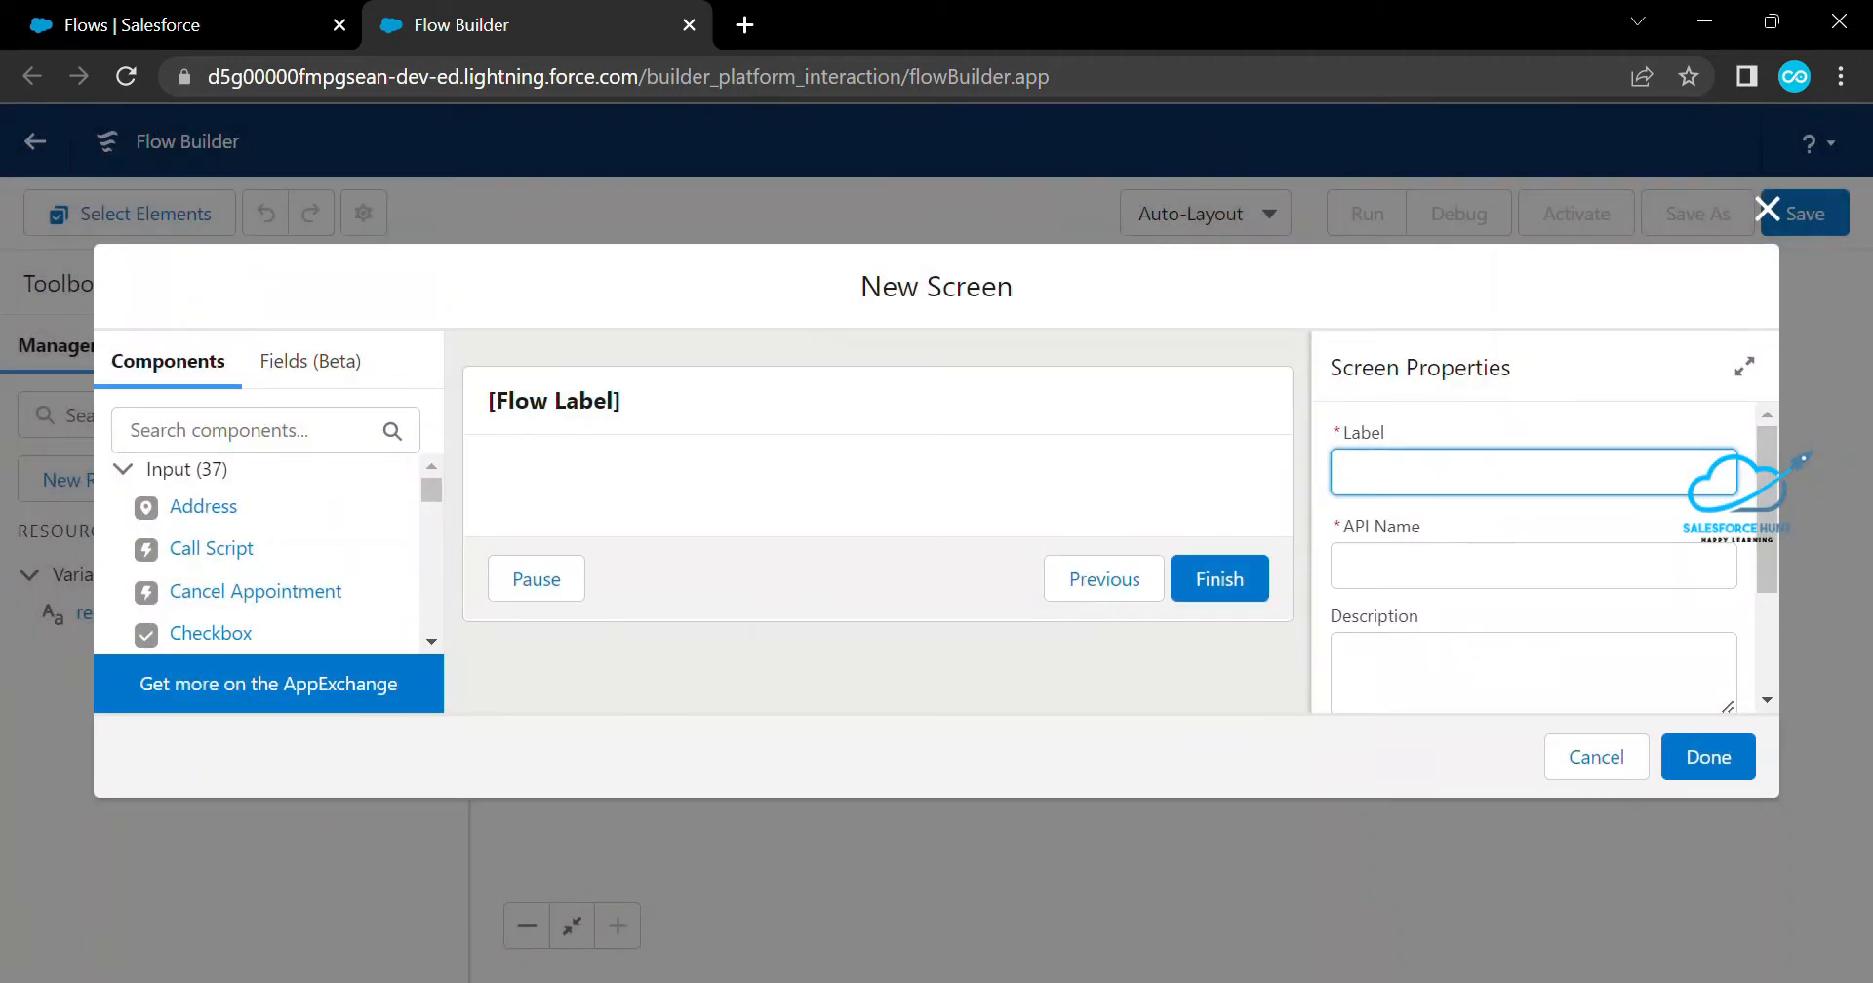
text(Sc)
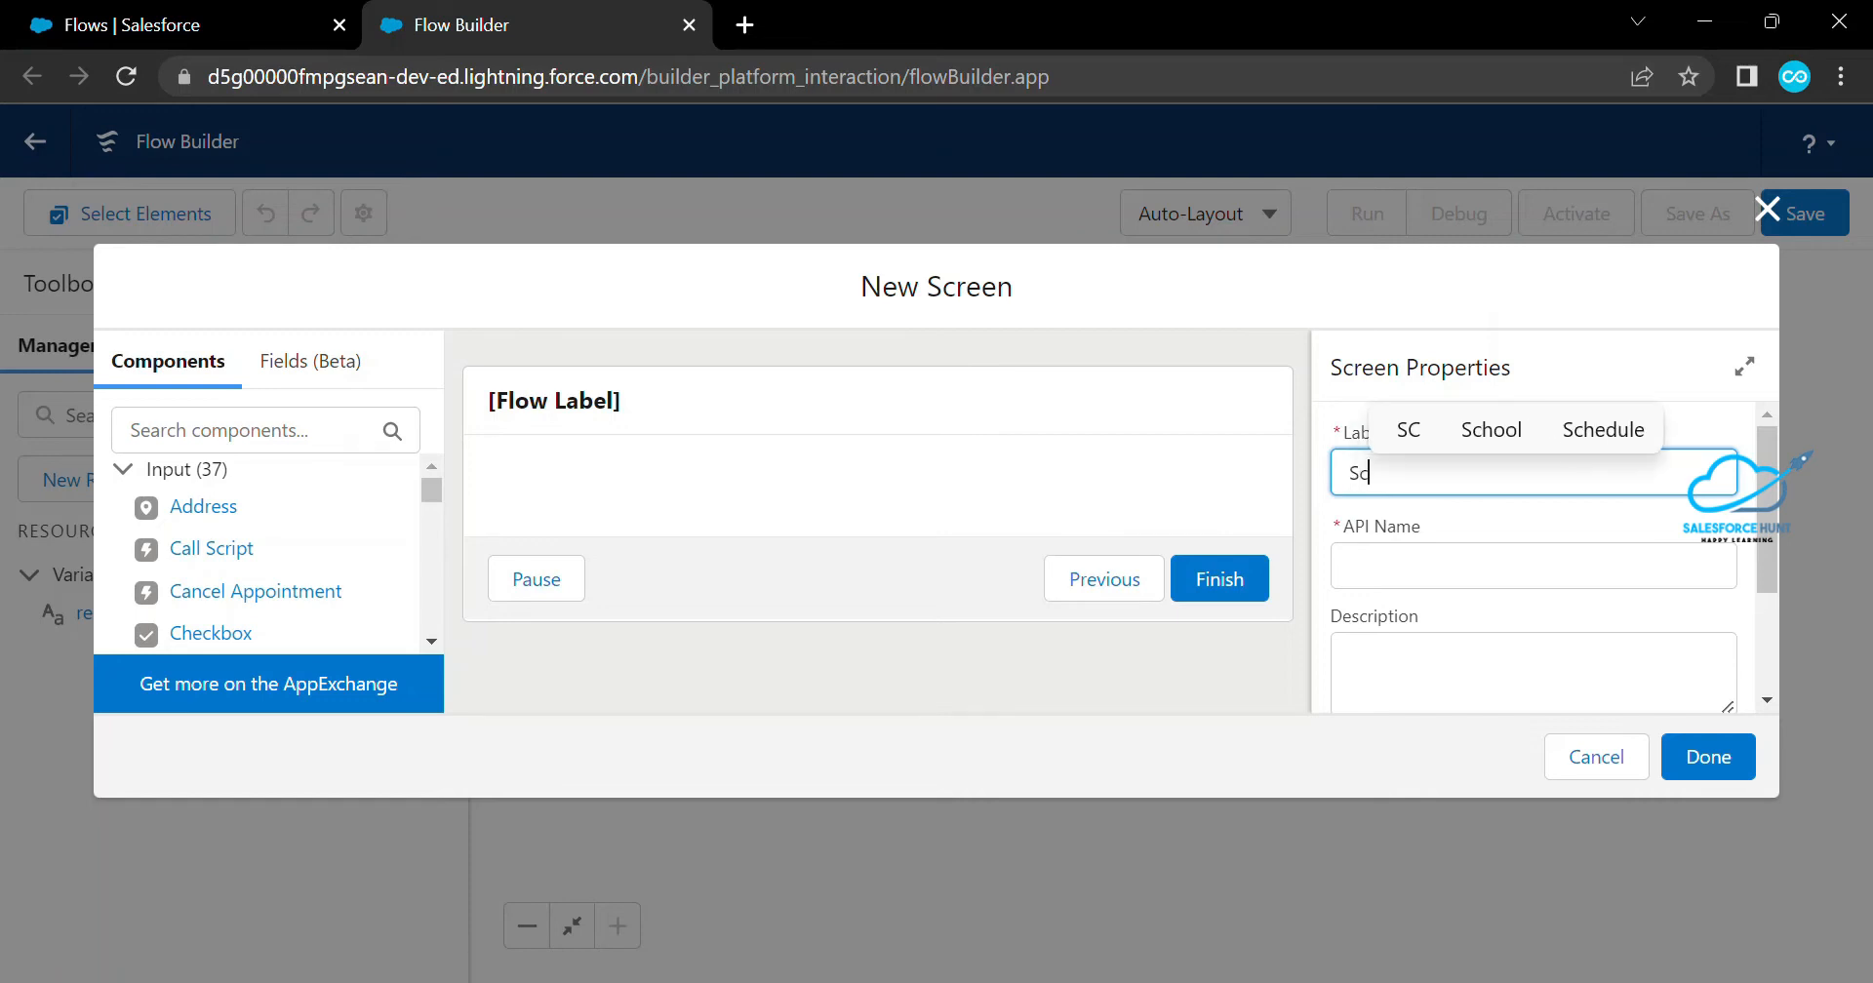
text(reen1)
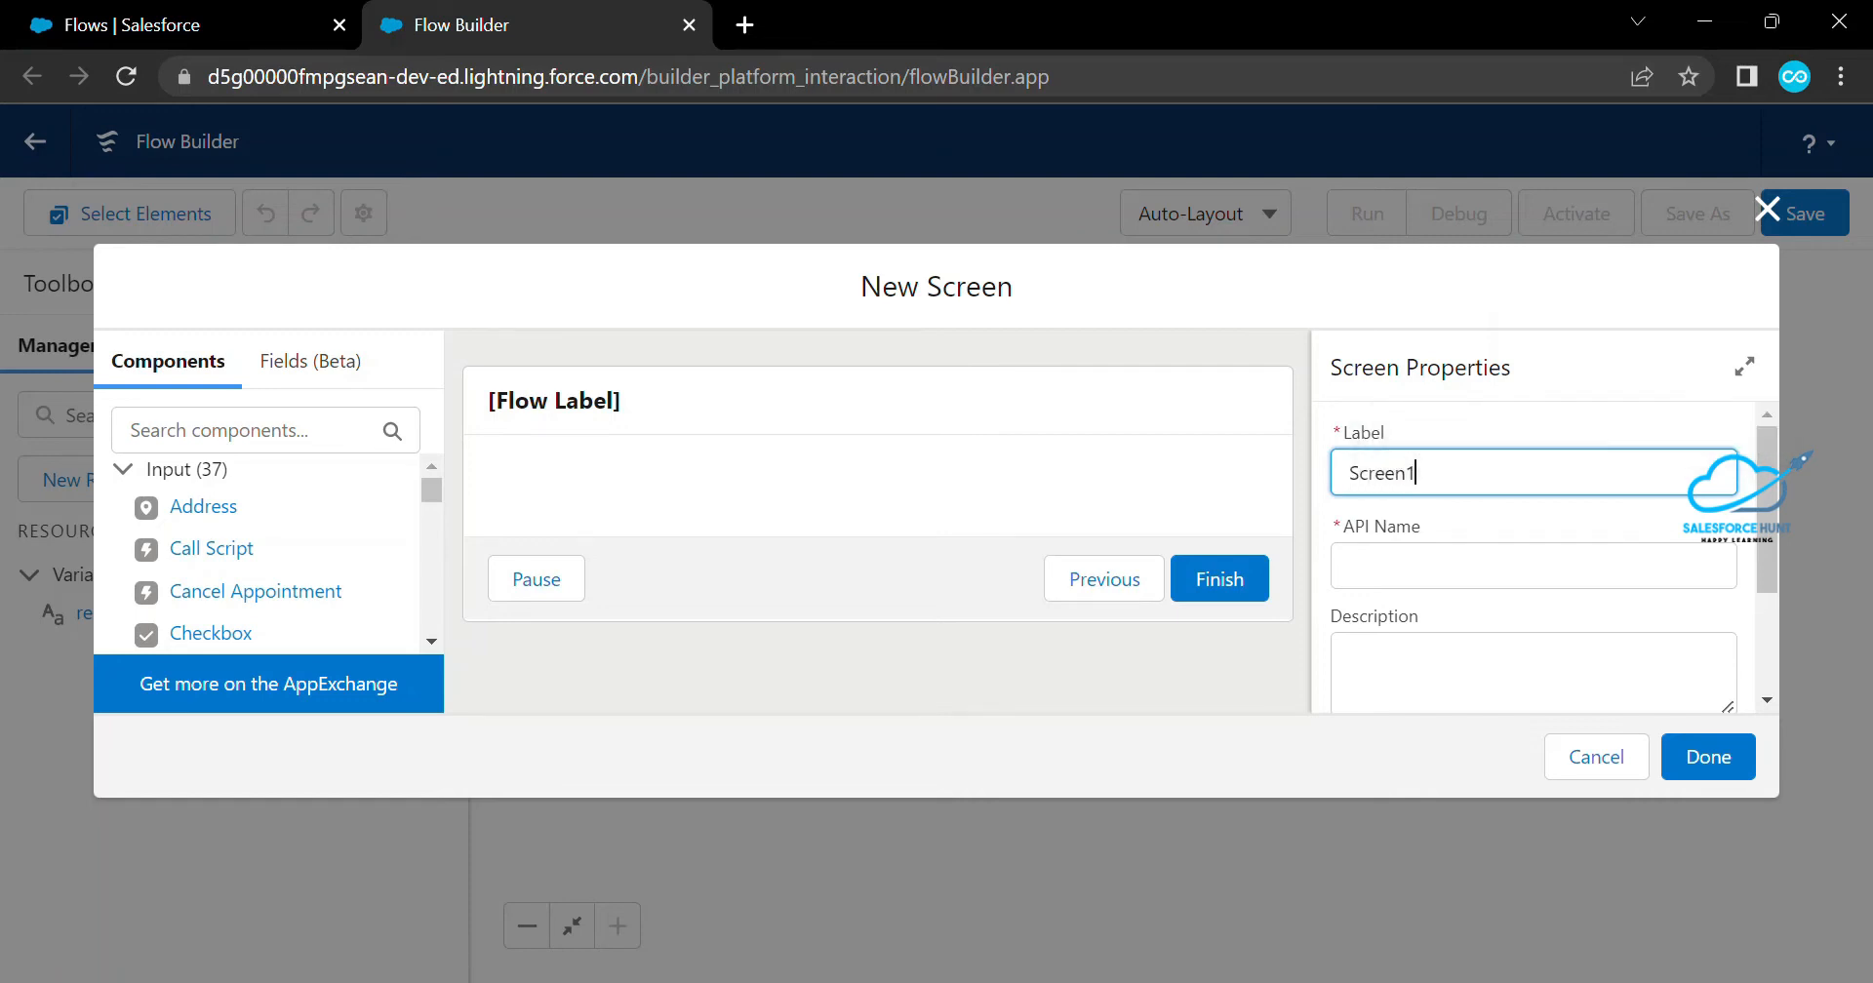
key(Tab)
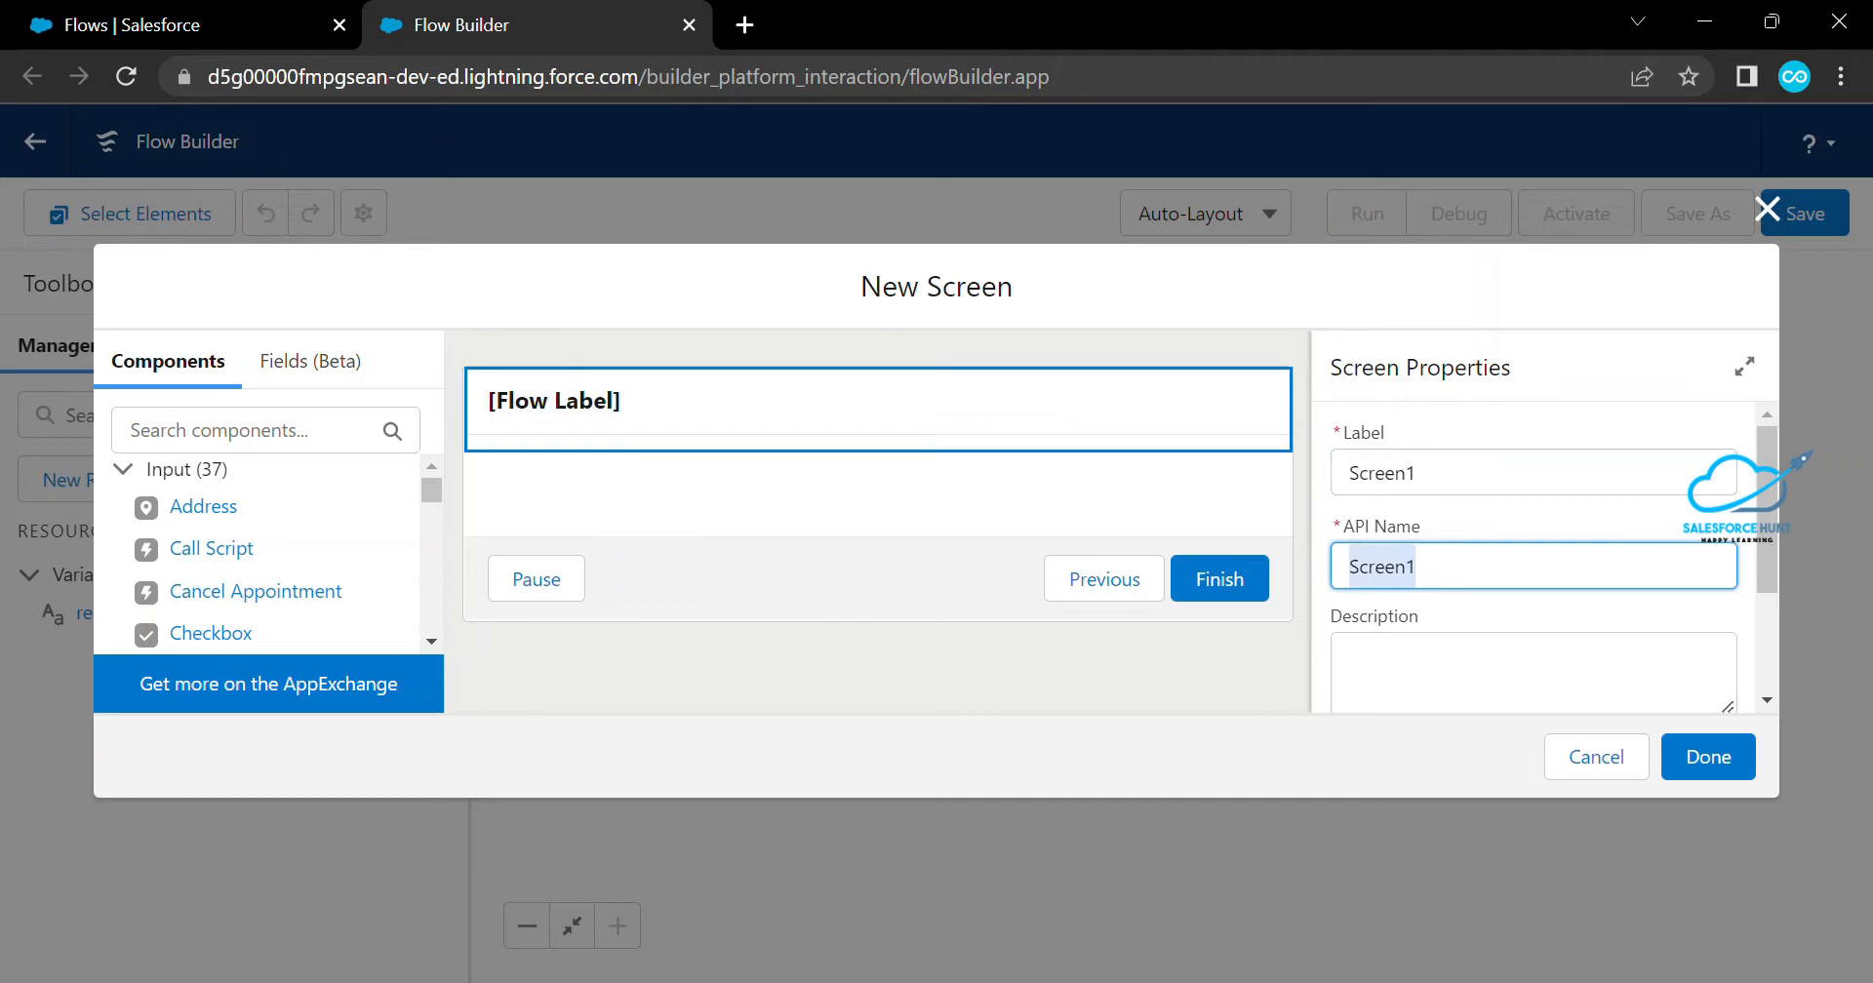
Add a Display Text component to the screen and give it the API name Msg
click(243, 430)
text(dis)
drag(219, 507, 585, 496)
click(1534, 479)
text(Msg)
key(Tab)
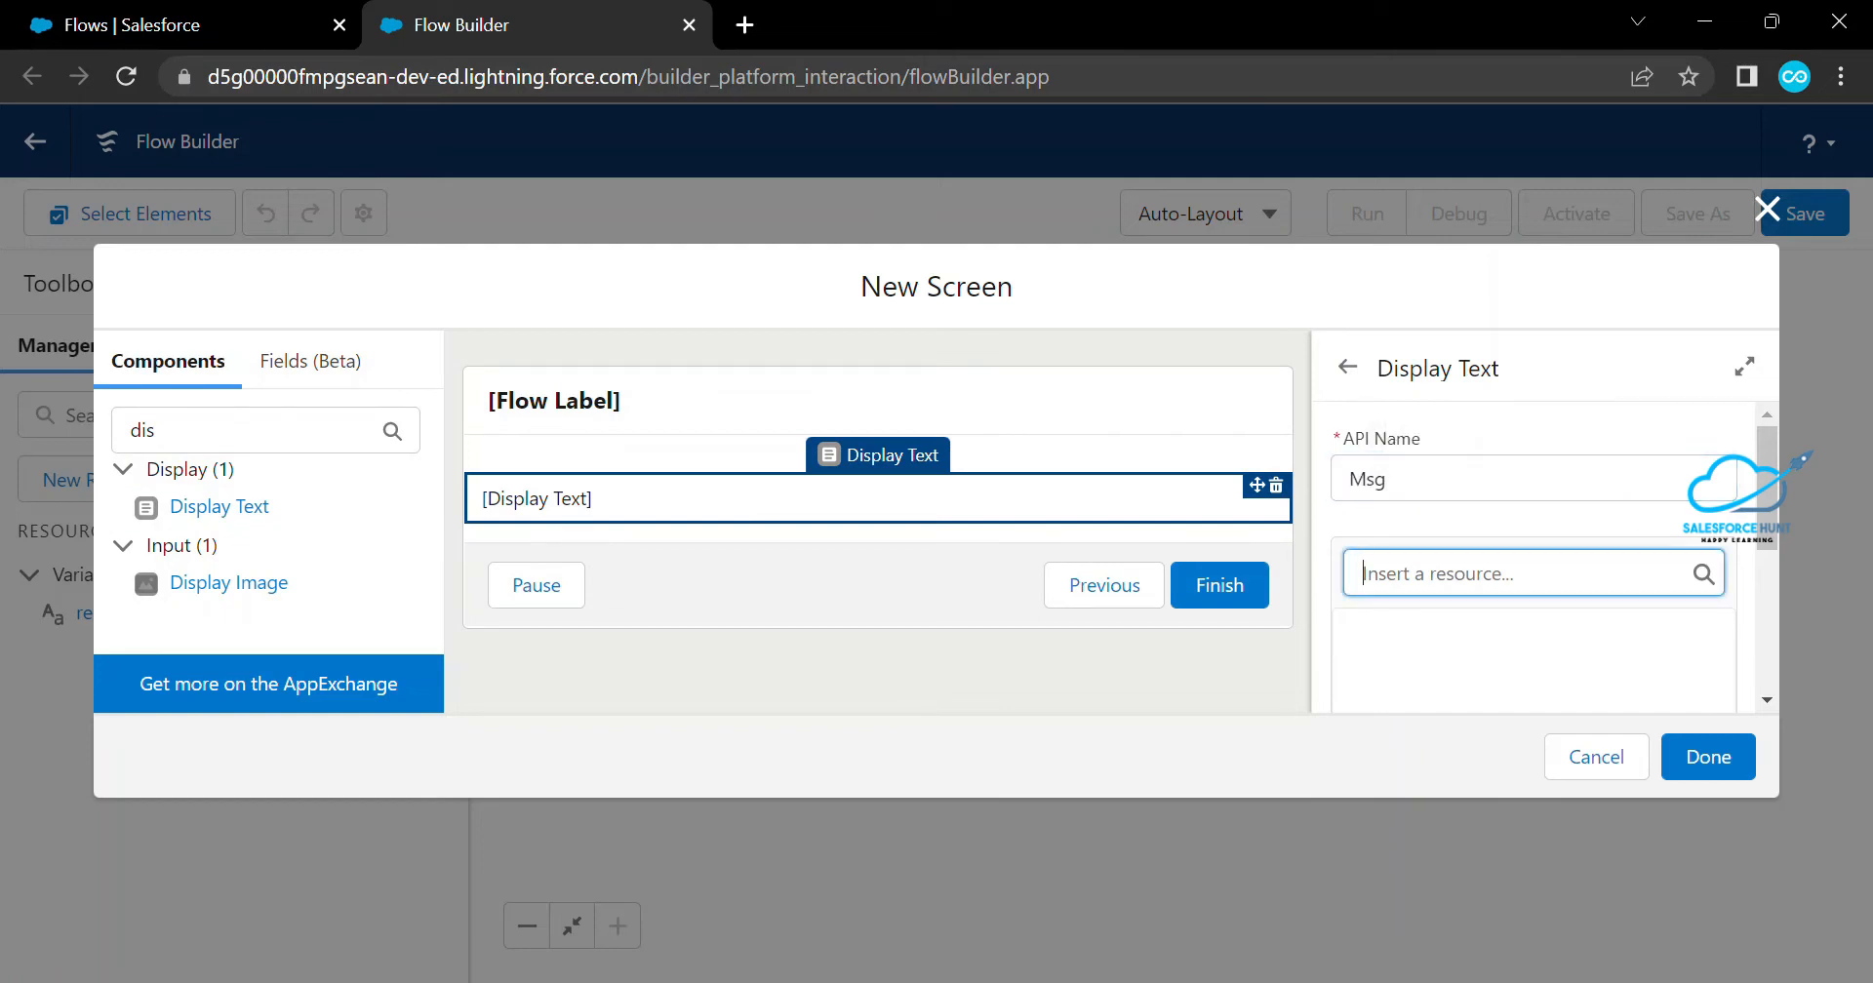
Set the Msg text to "Record Id: {!recordId}", inserting the recordId variable, and finish the screen
click(1442, 282)
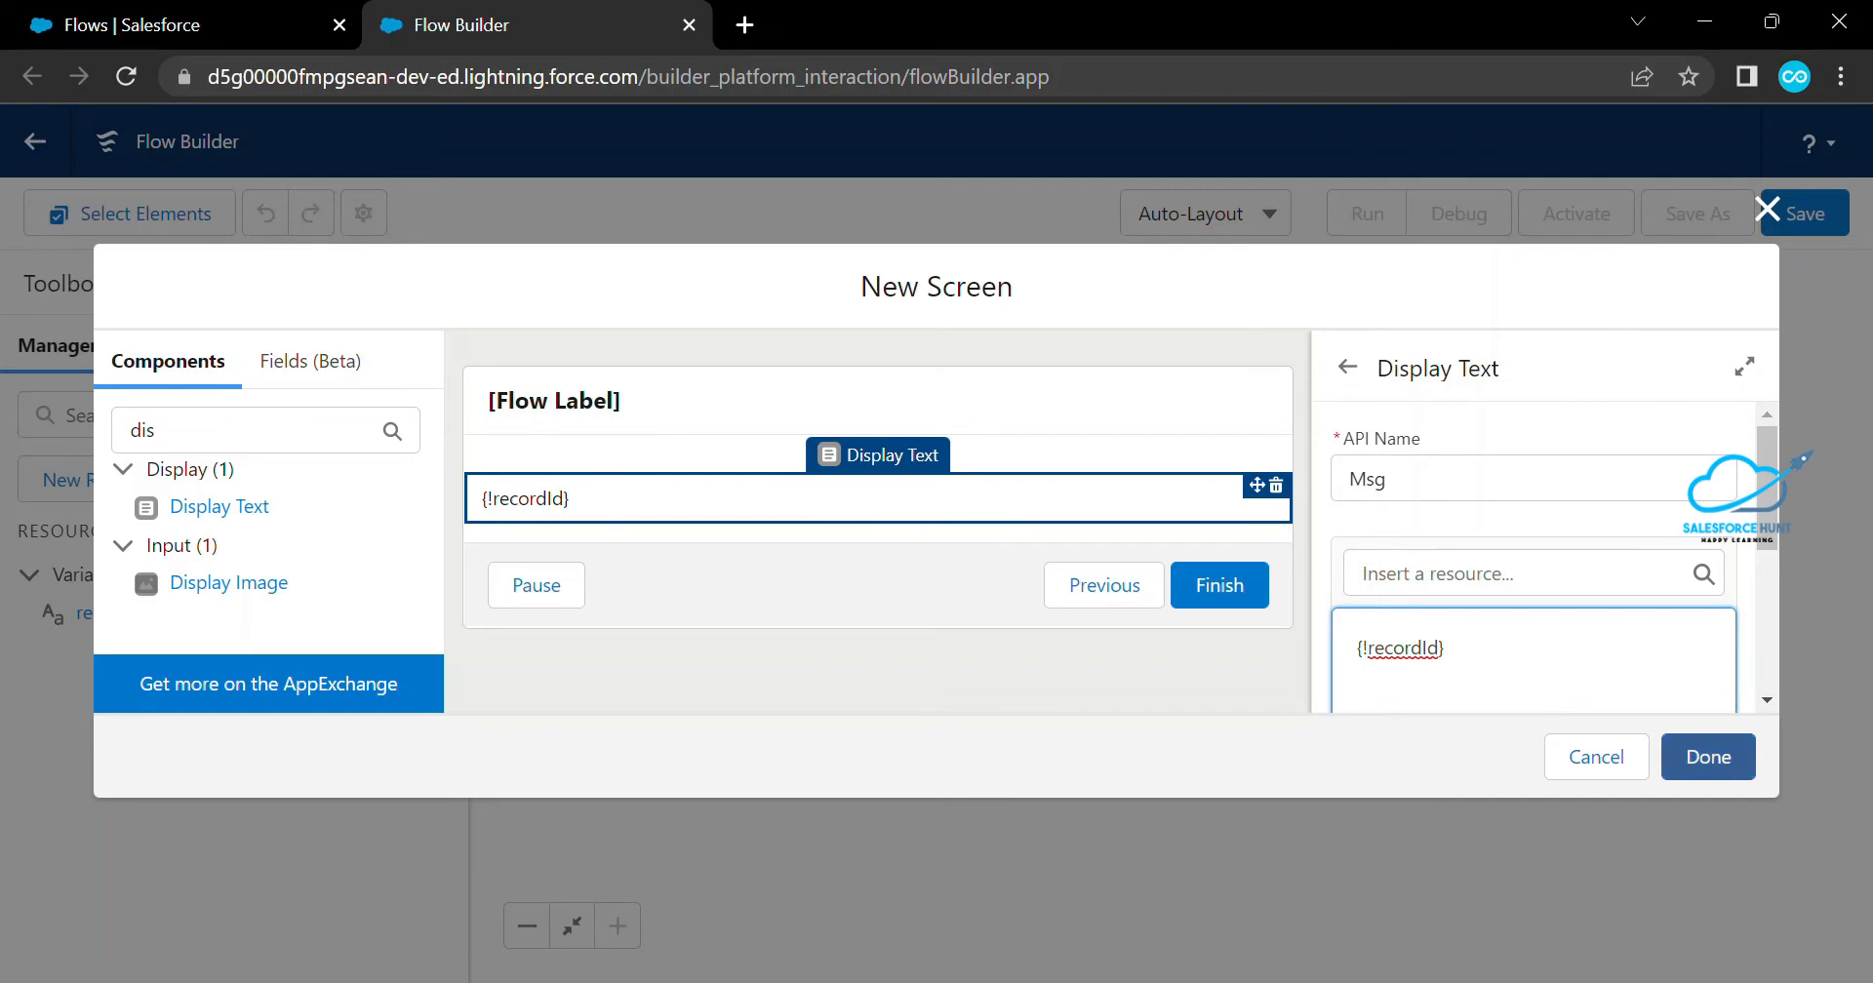
text(Record )
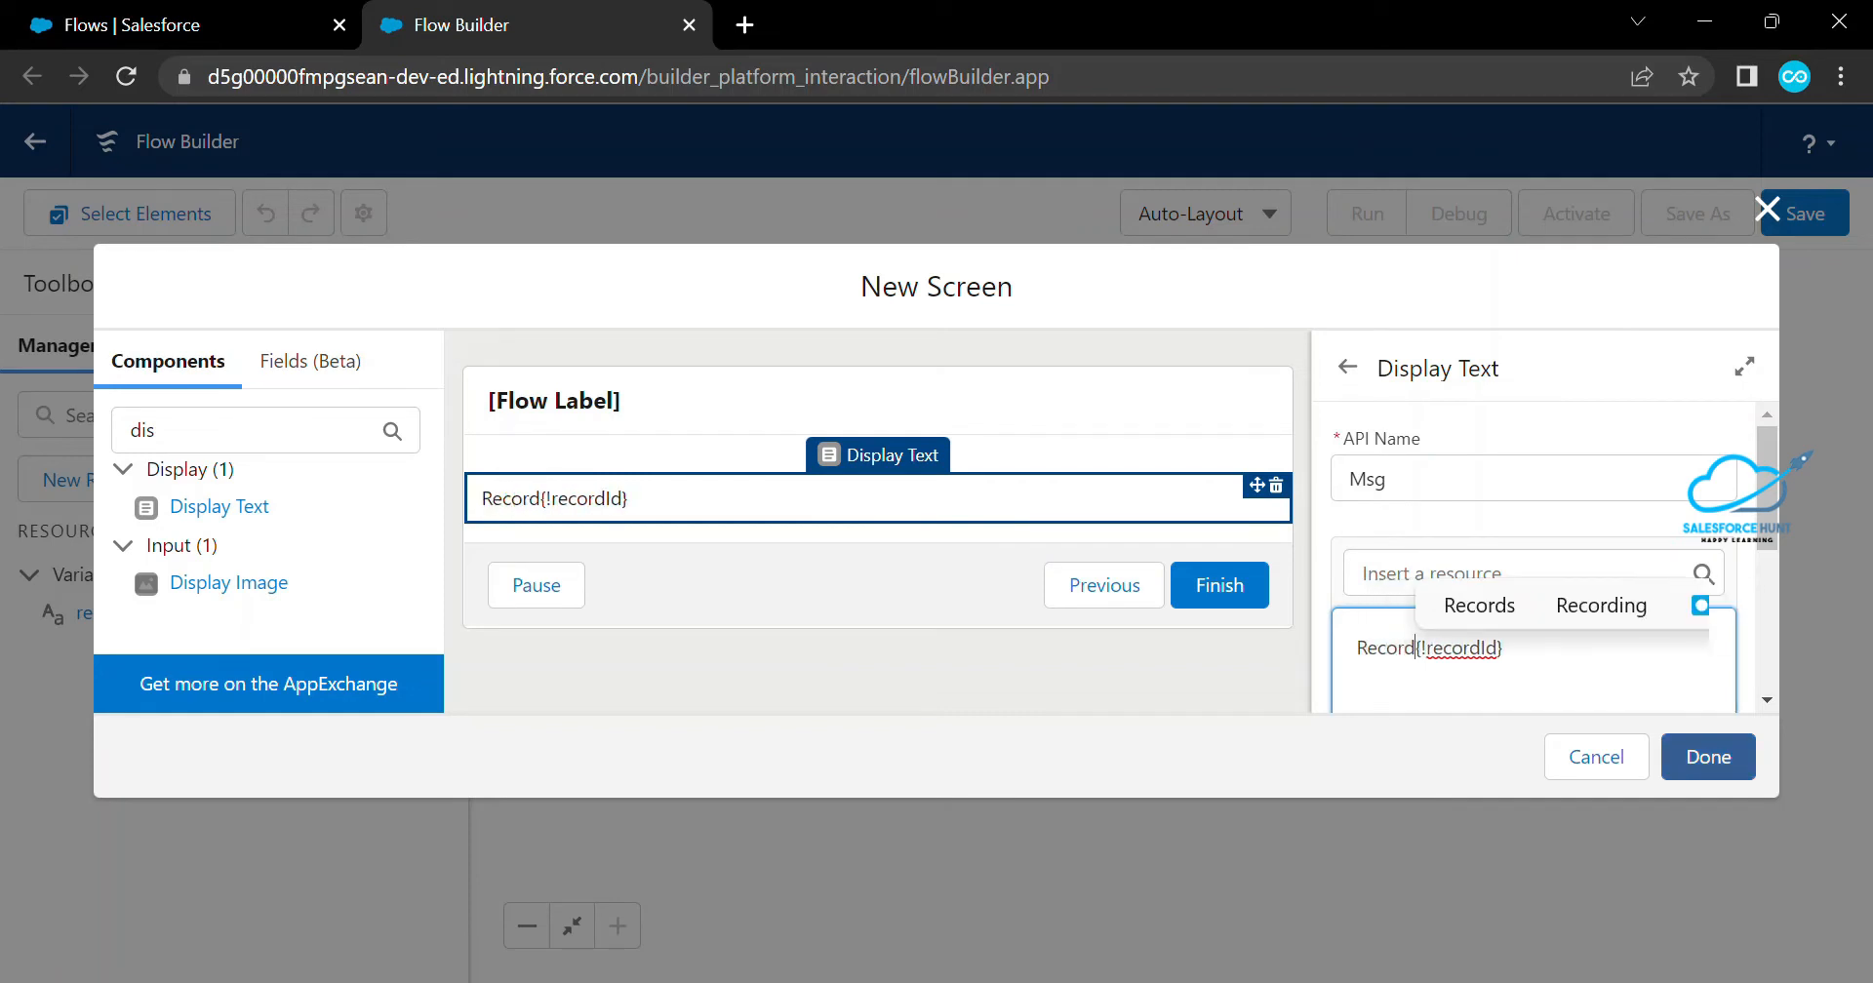
text(Id:)
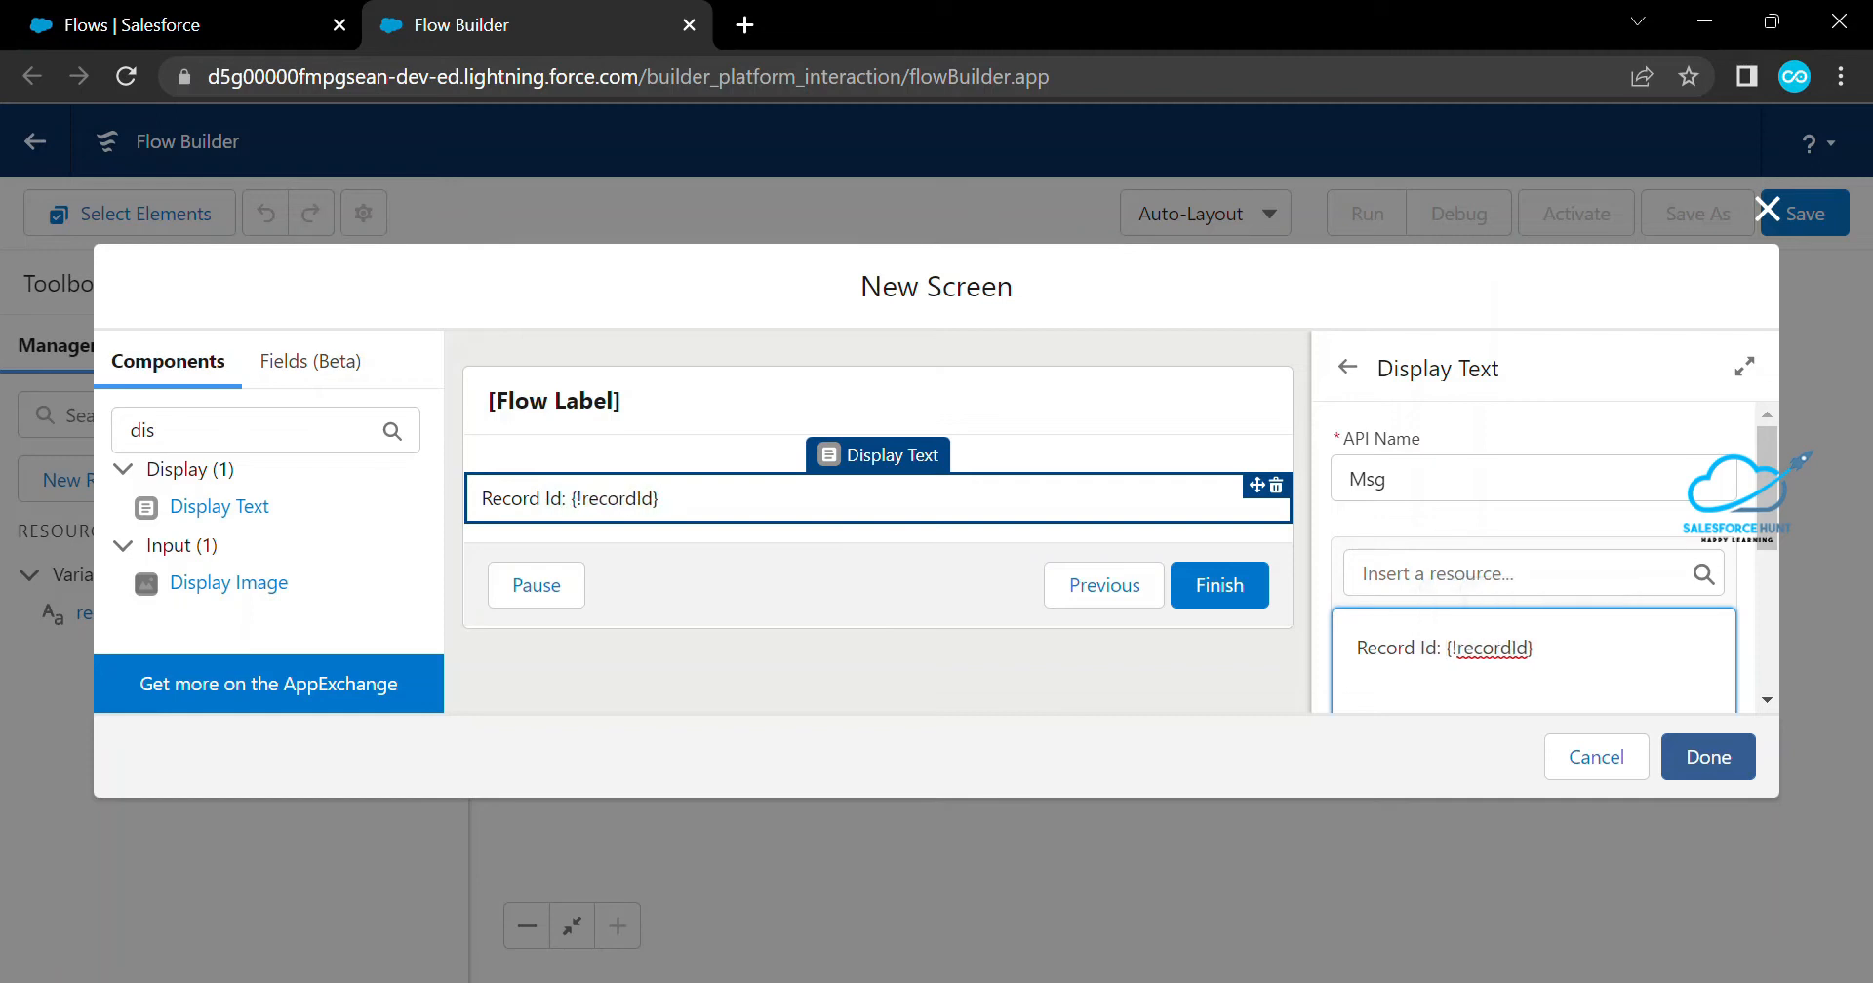
click(1707, 757)
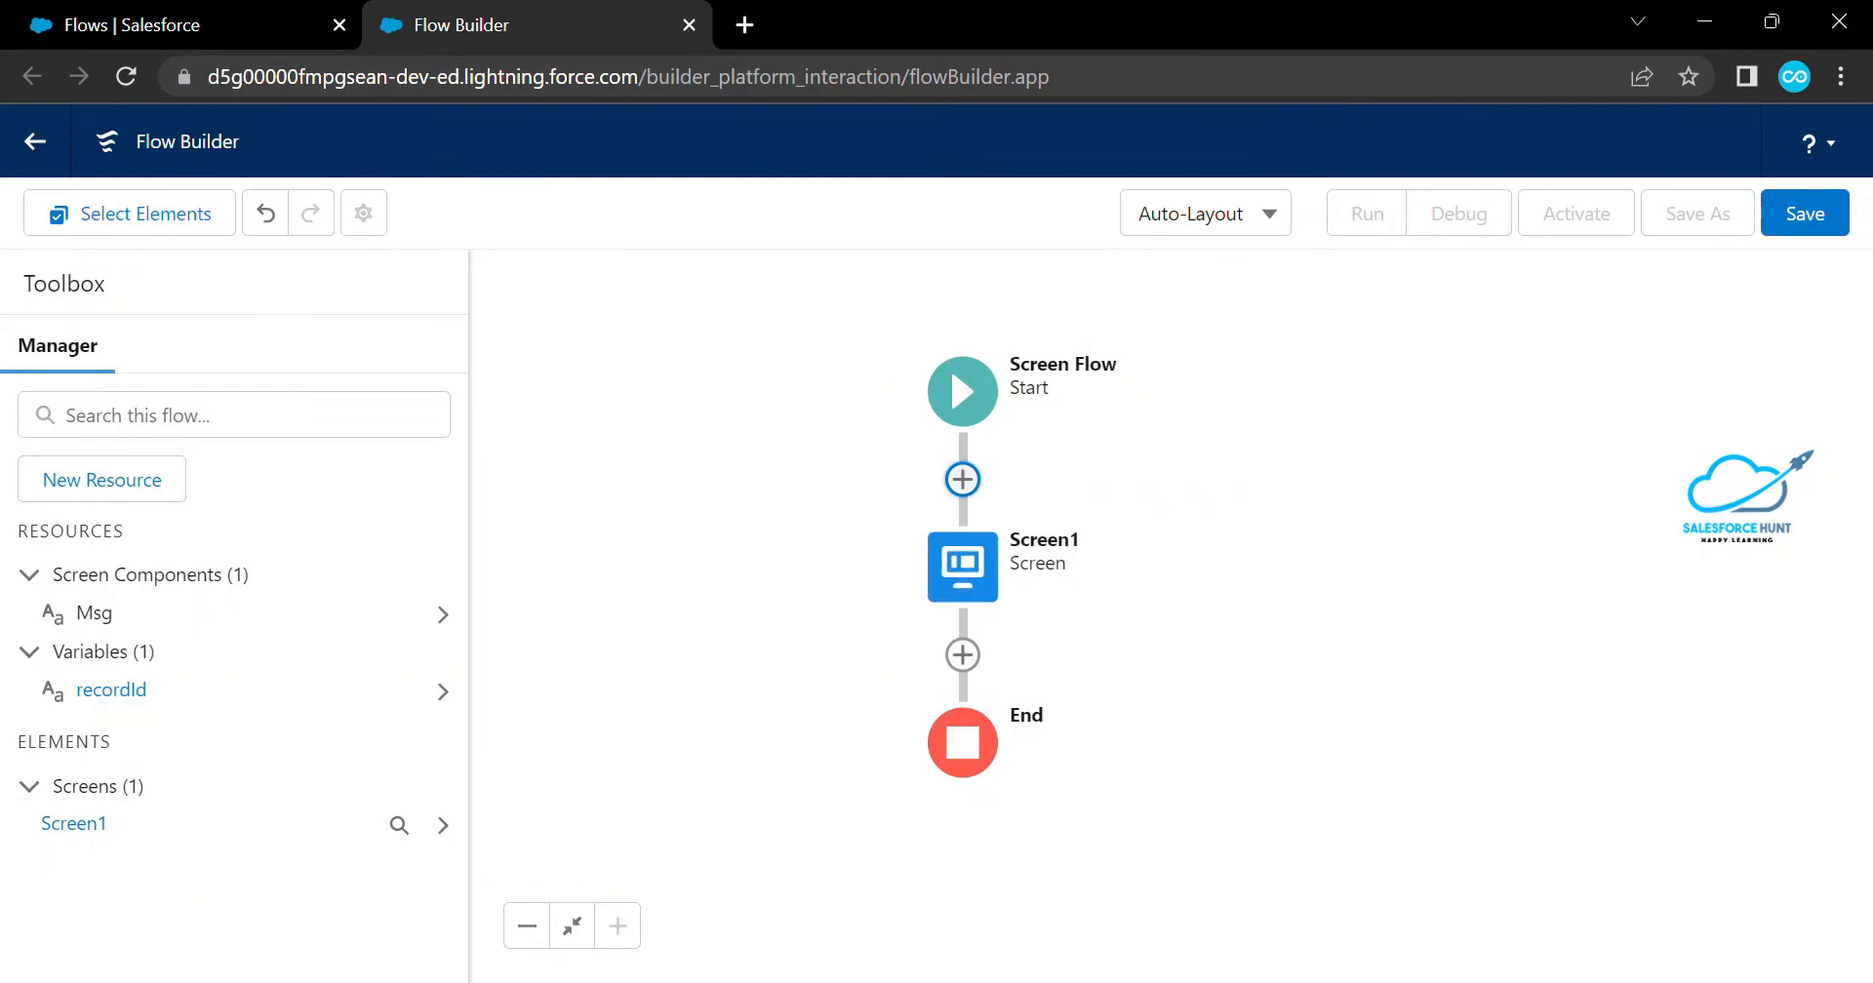
Save the flow with the label "Demo of Resource Type in Flow" and the API name Demo_of_Resource_Type_in_Flow
click(1805, 212)
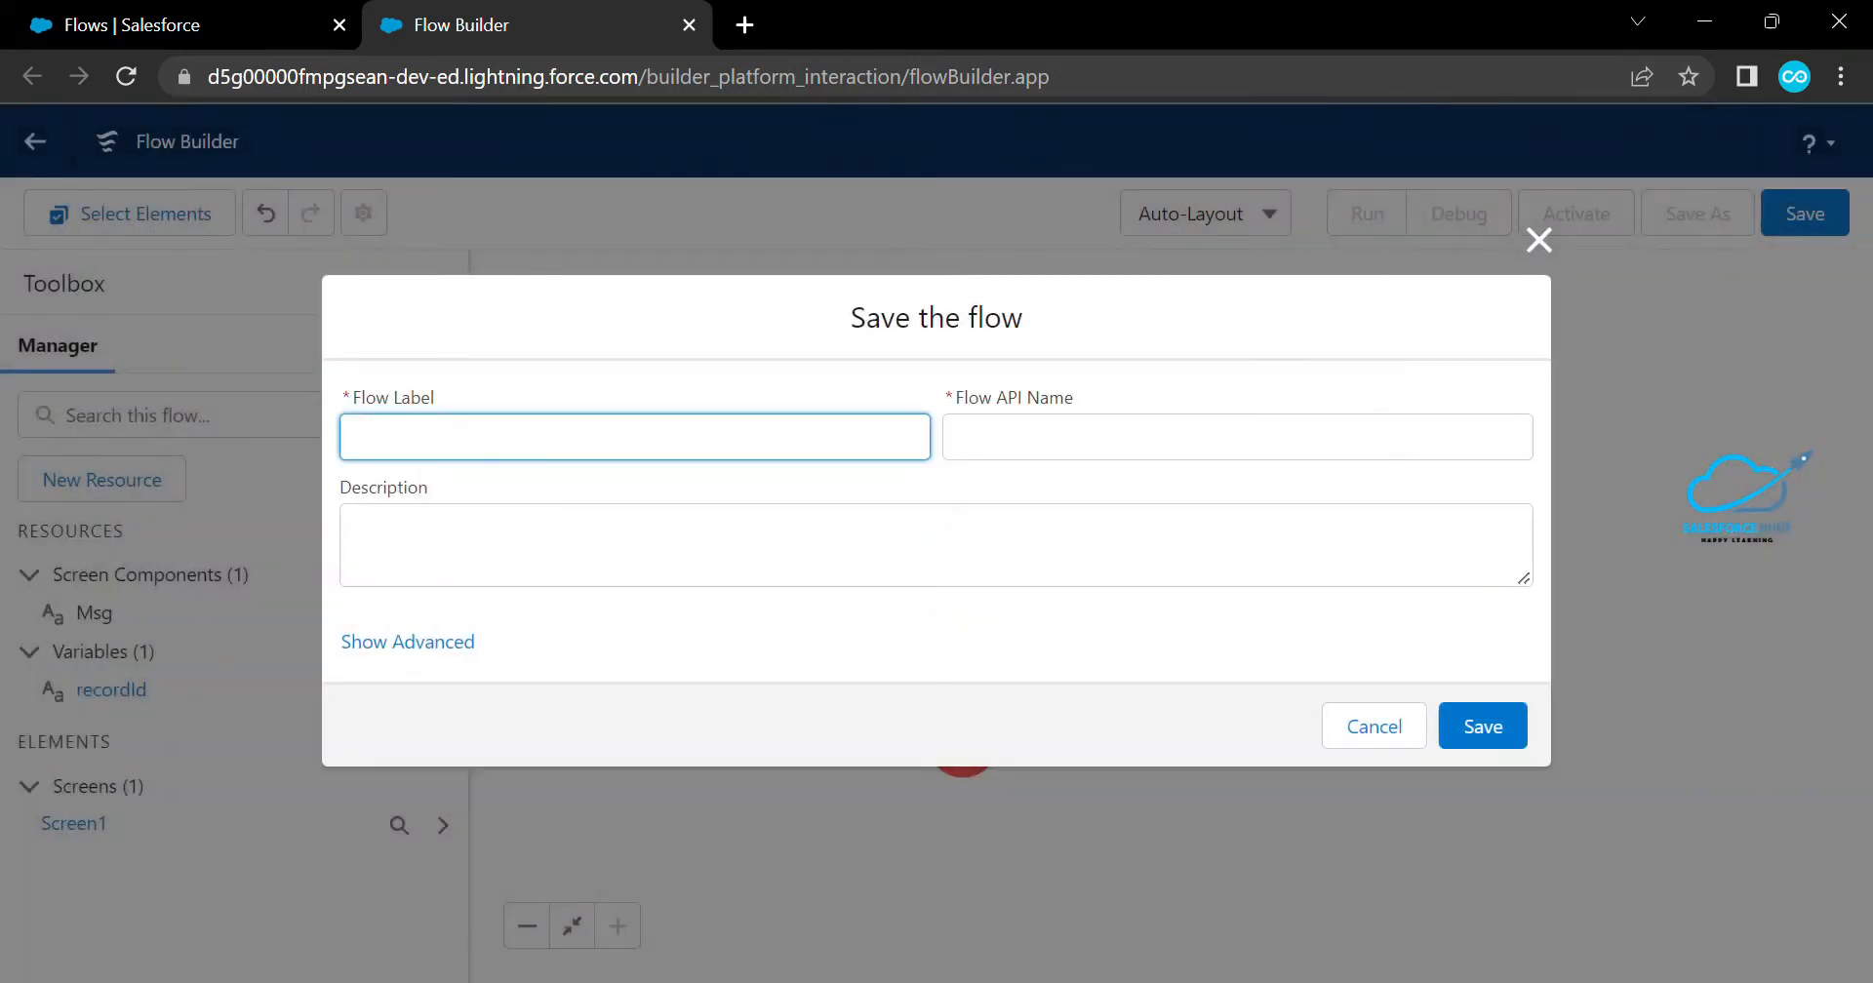
text(Demo of Re)
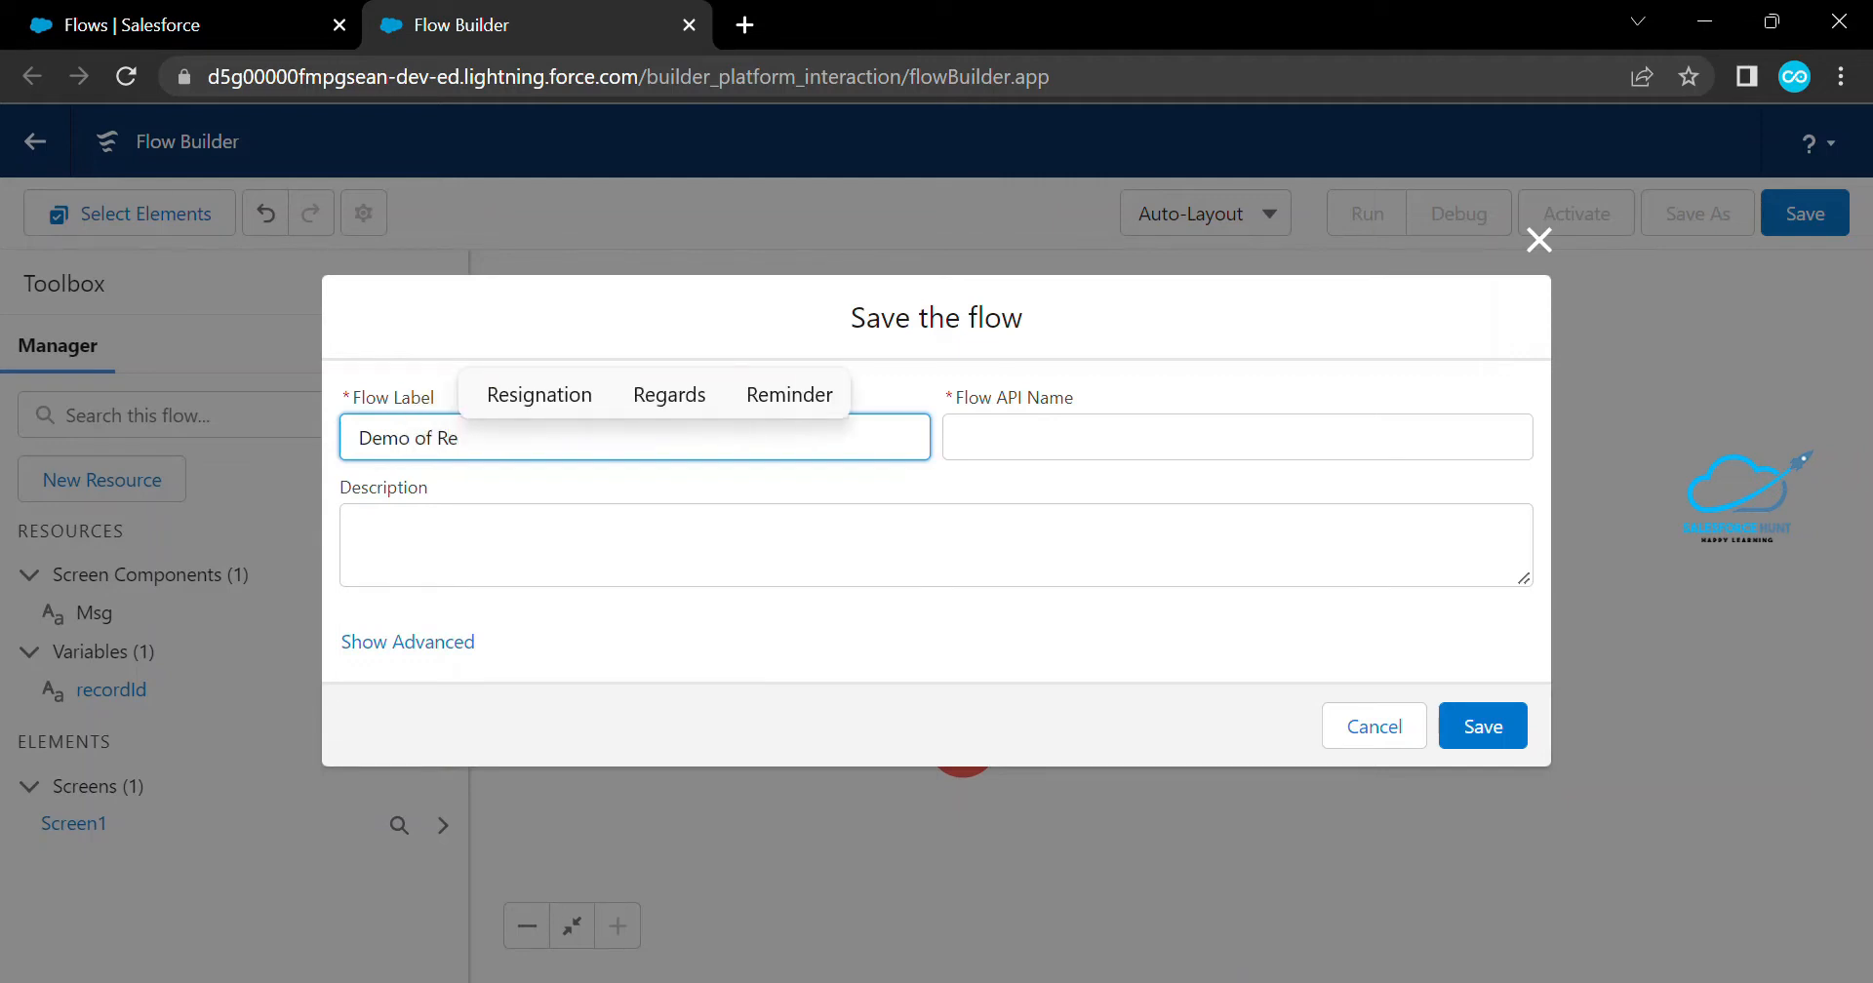
text(srouce)
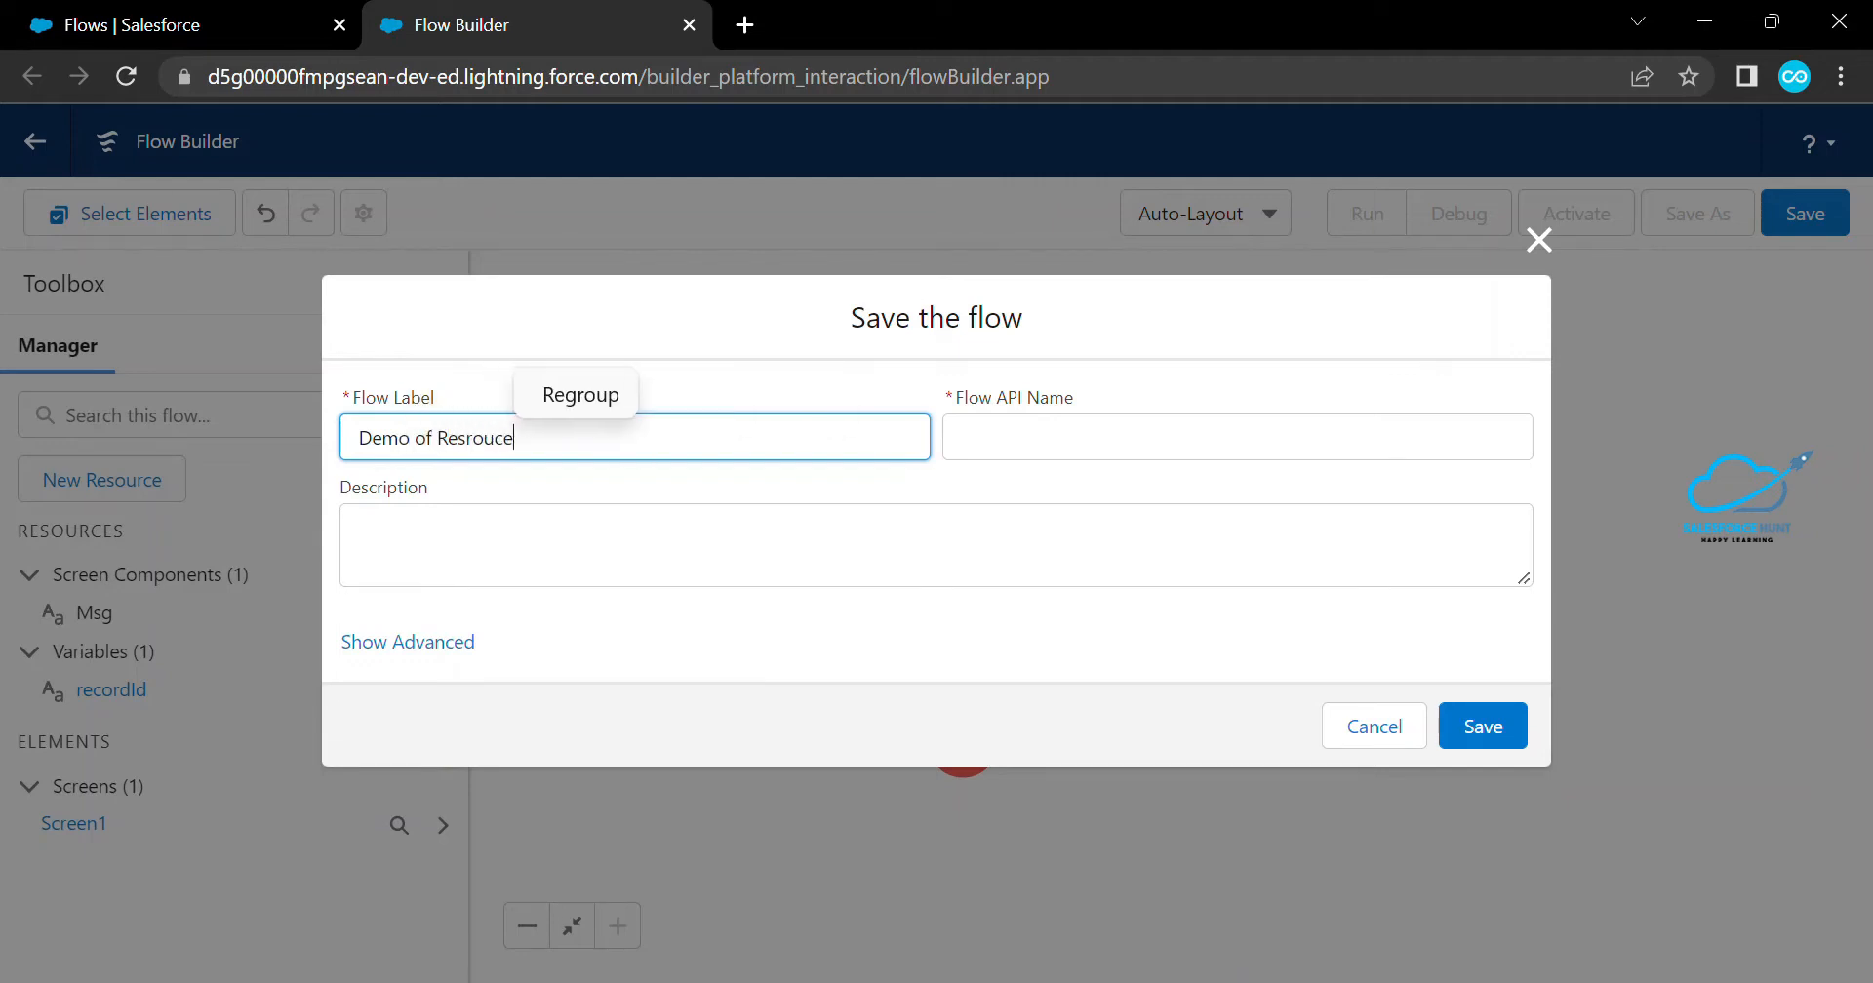
text( Type)
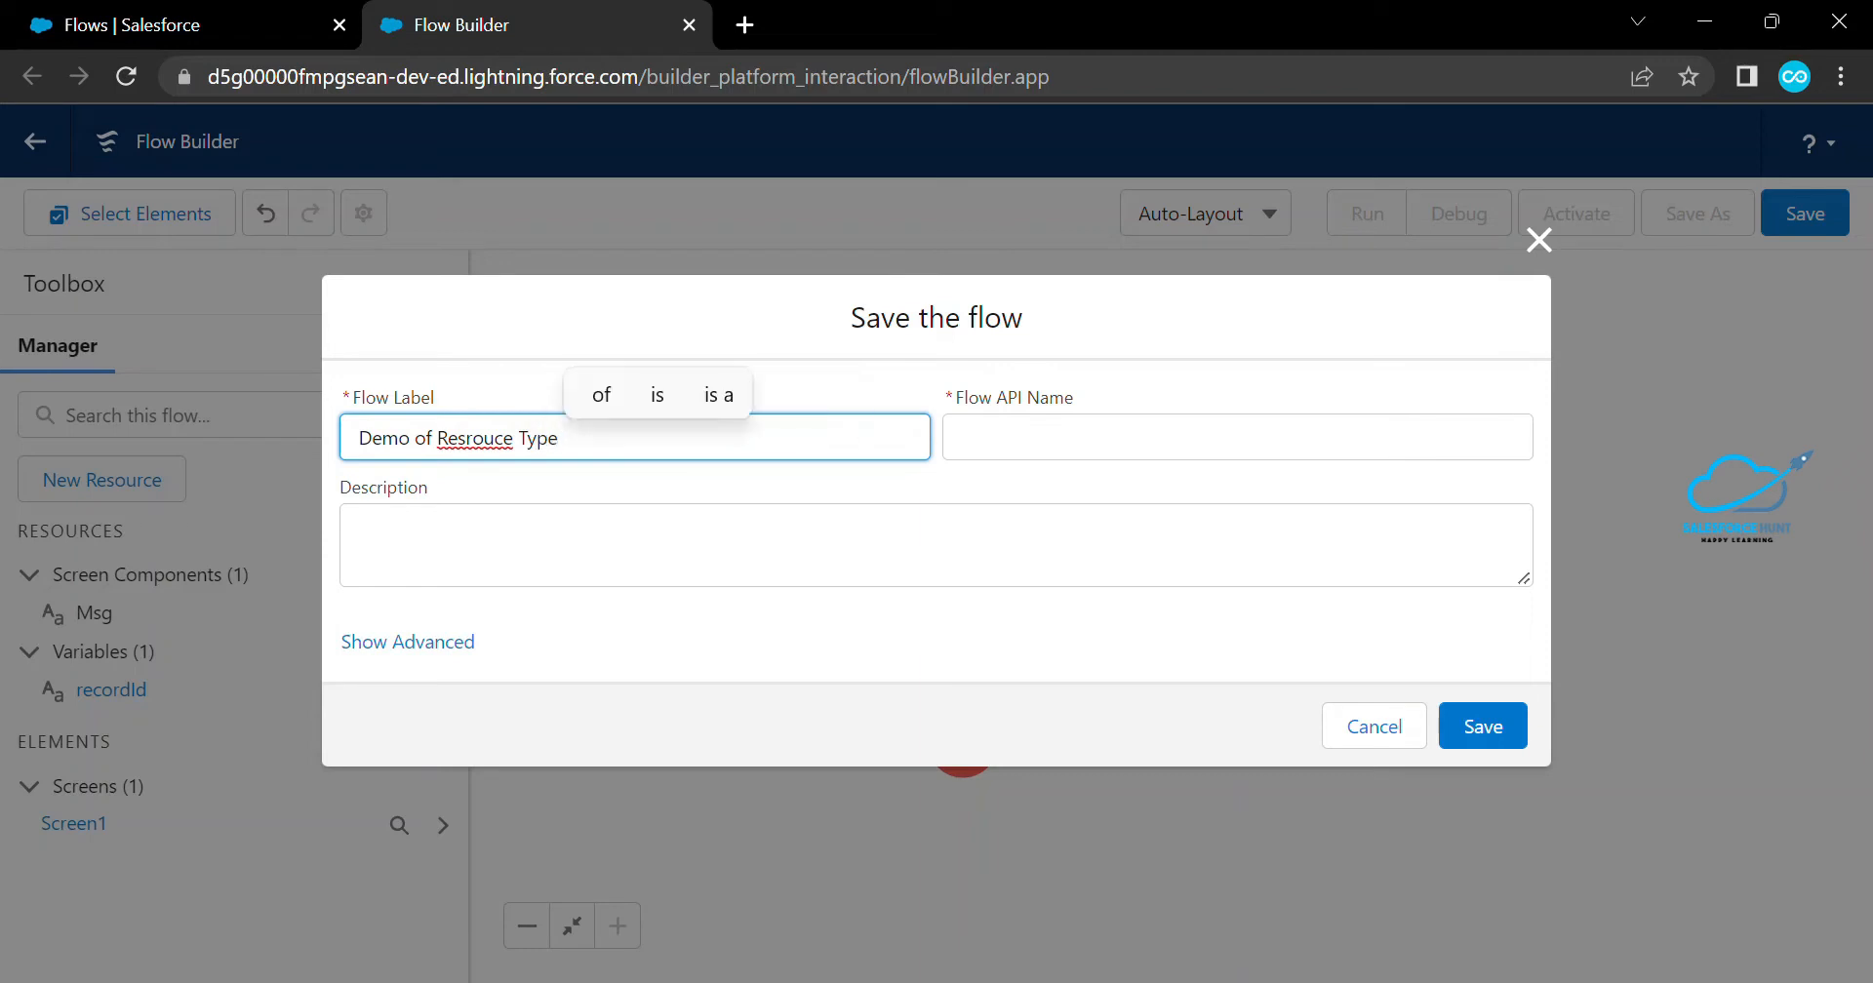
text( in Flow)
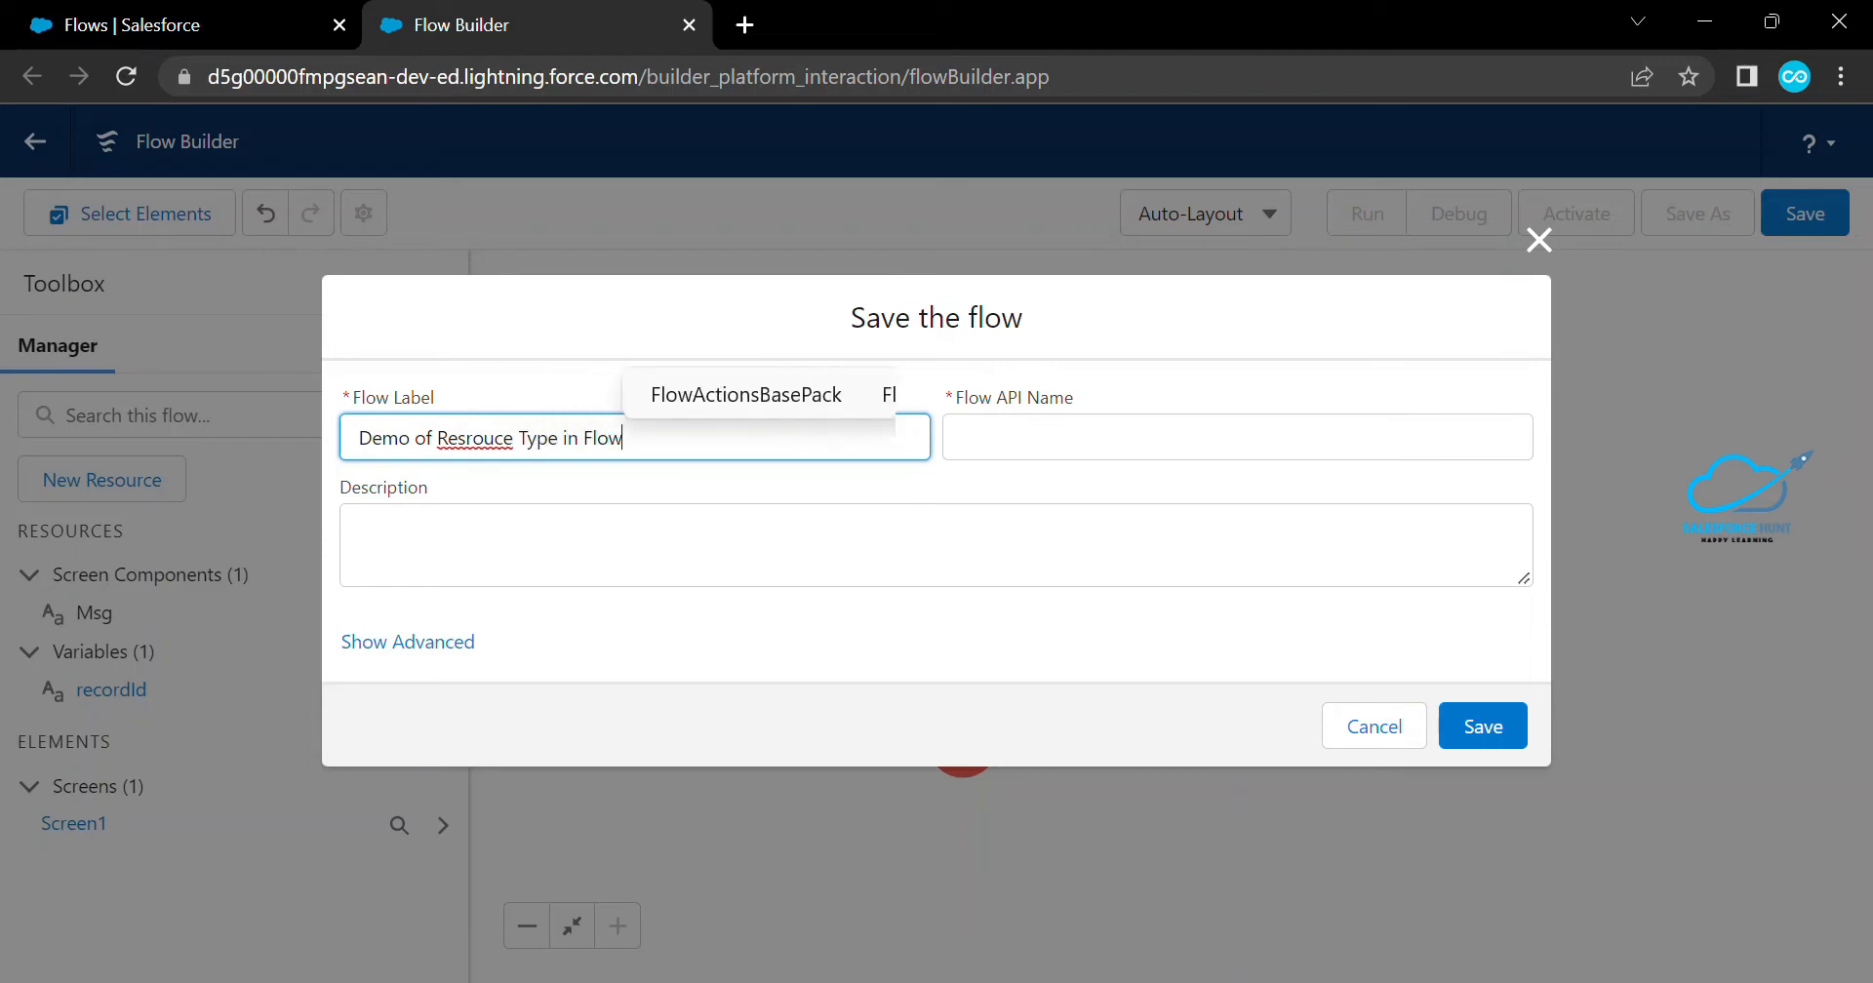
right_click(485, 439)
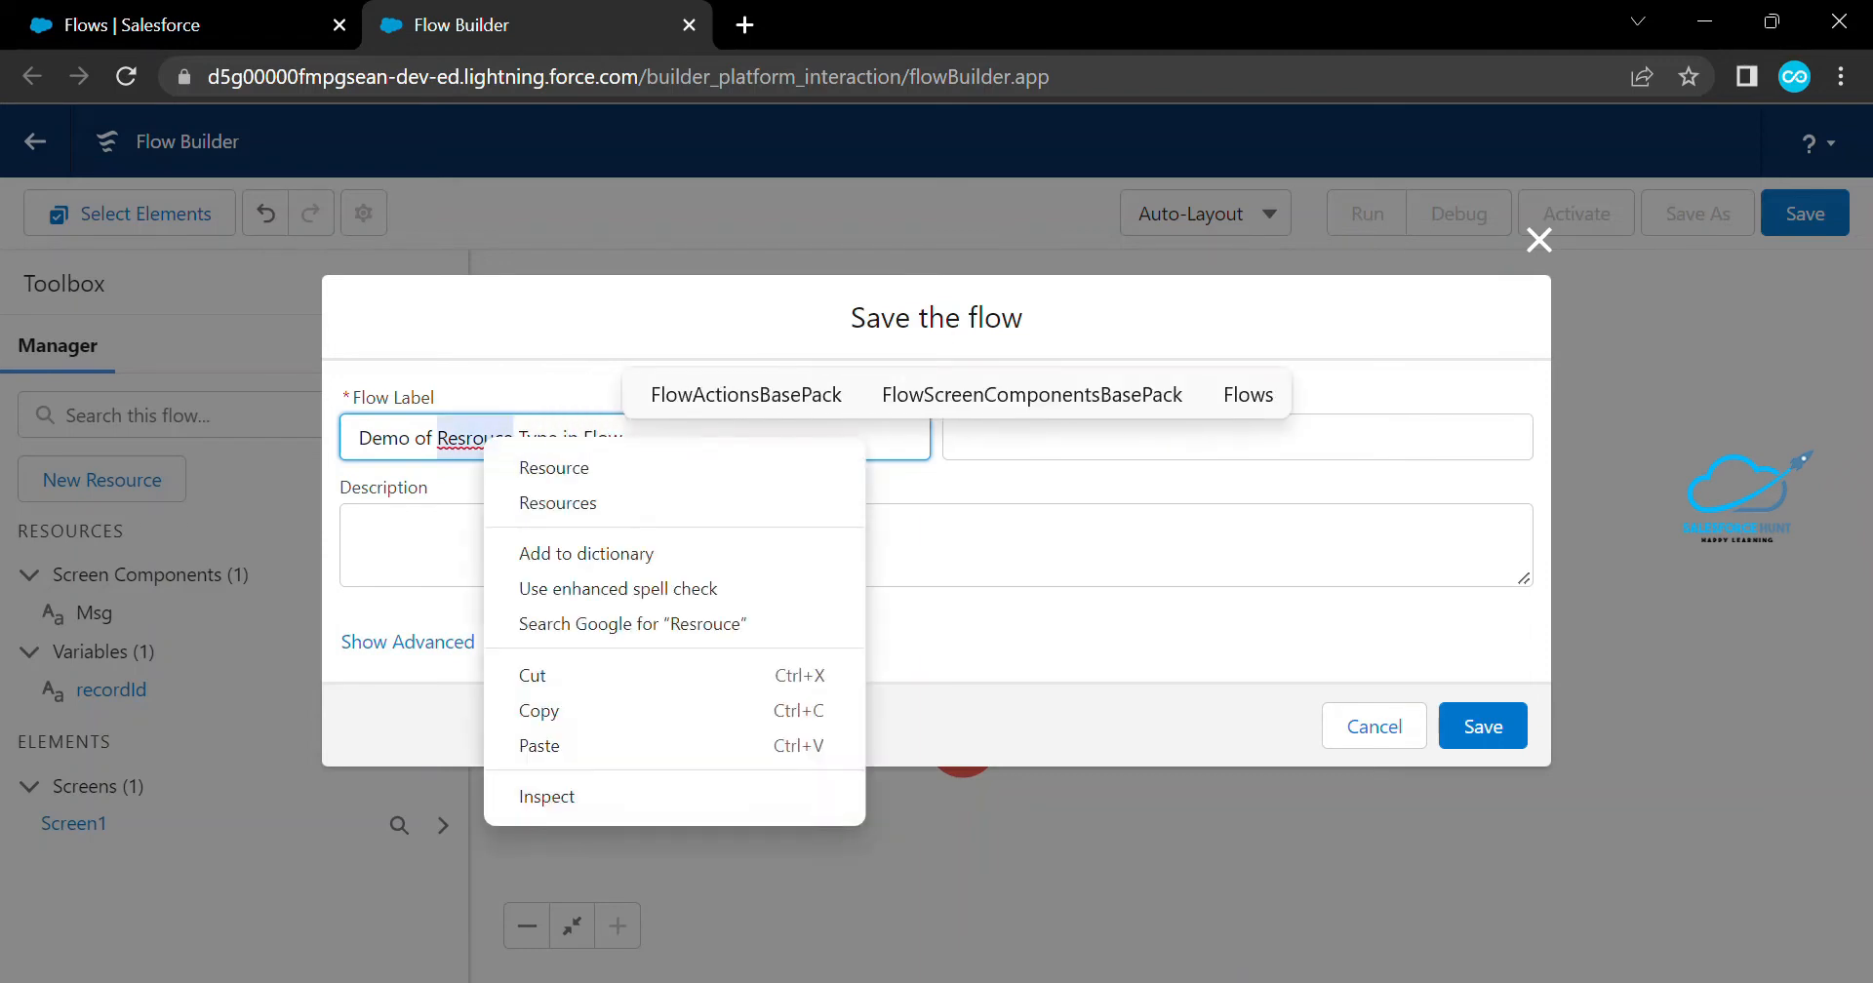
click(555, 467)
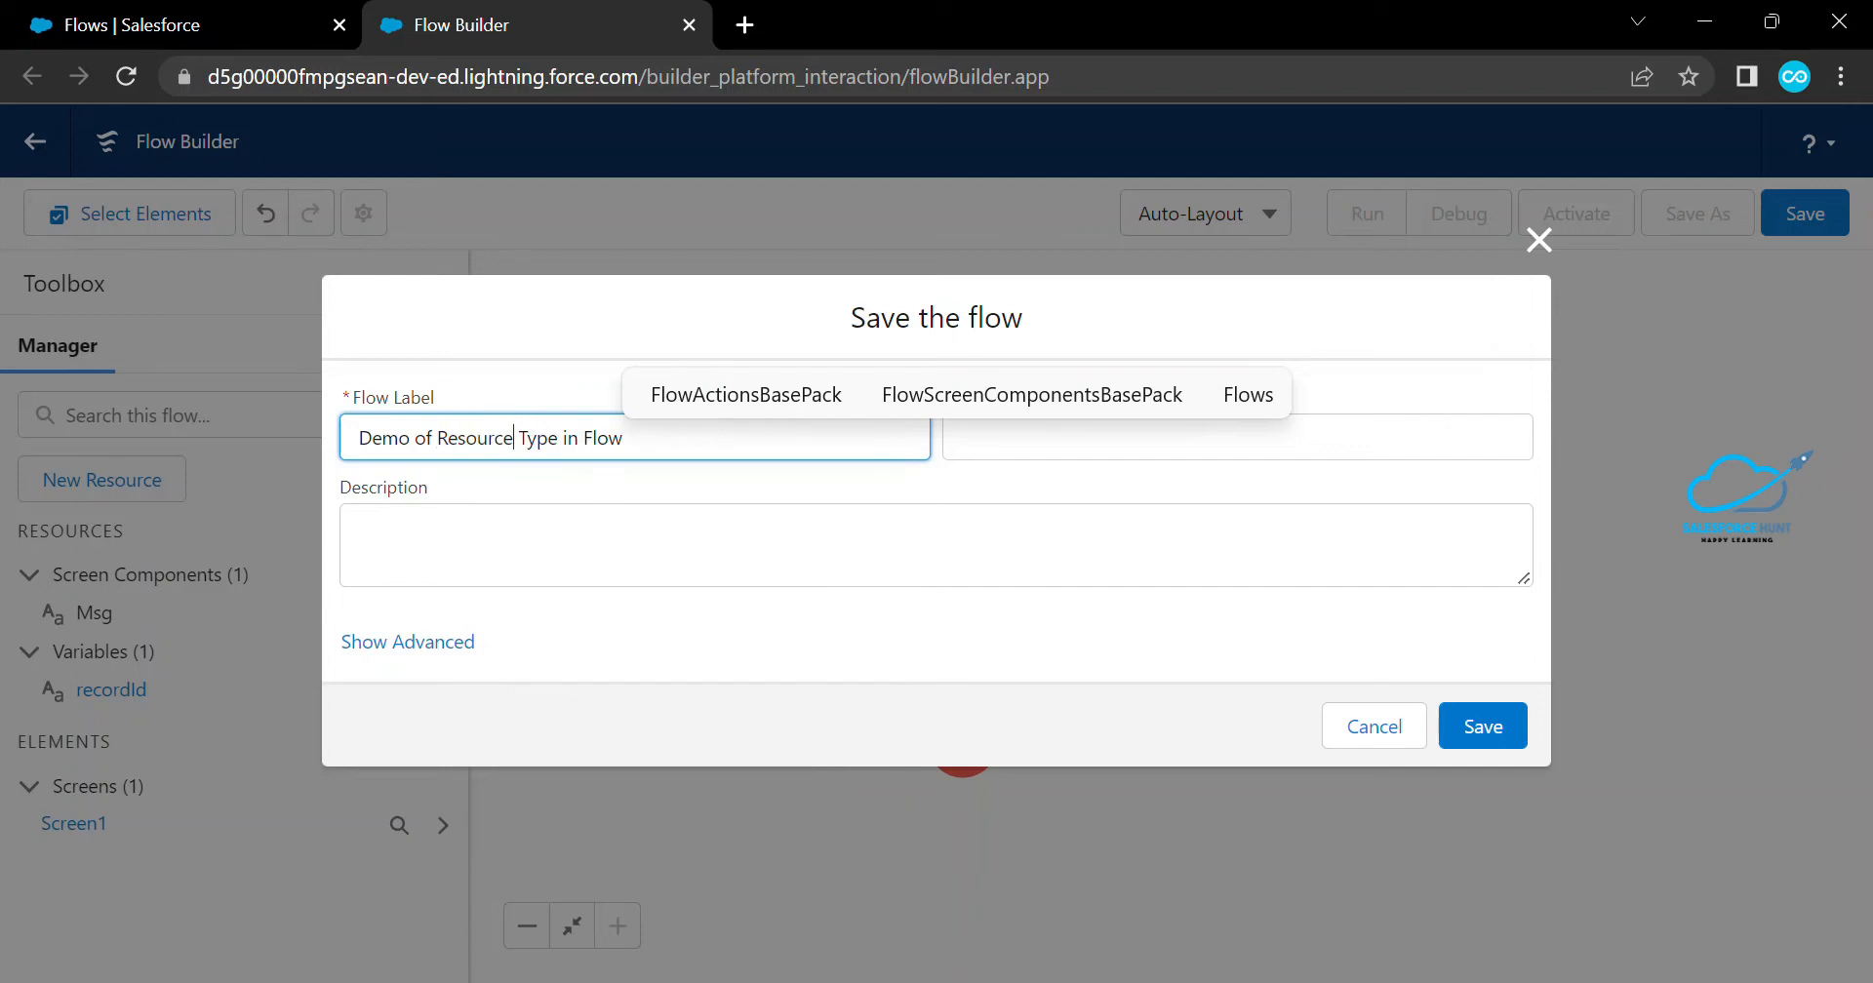
key(Tab)
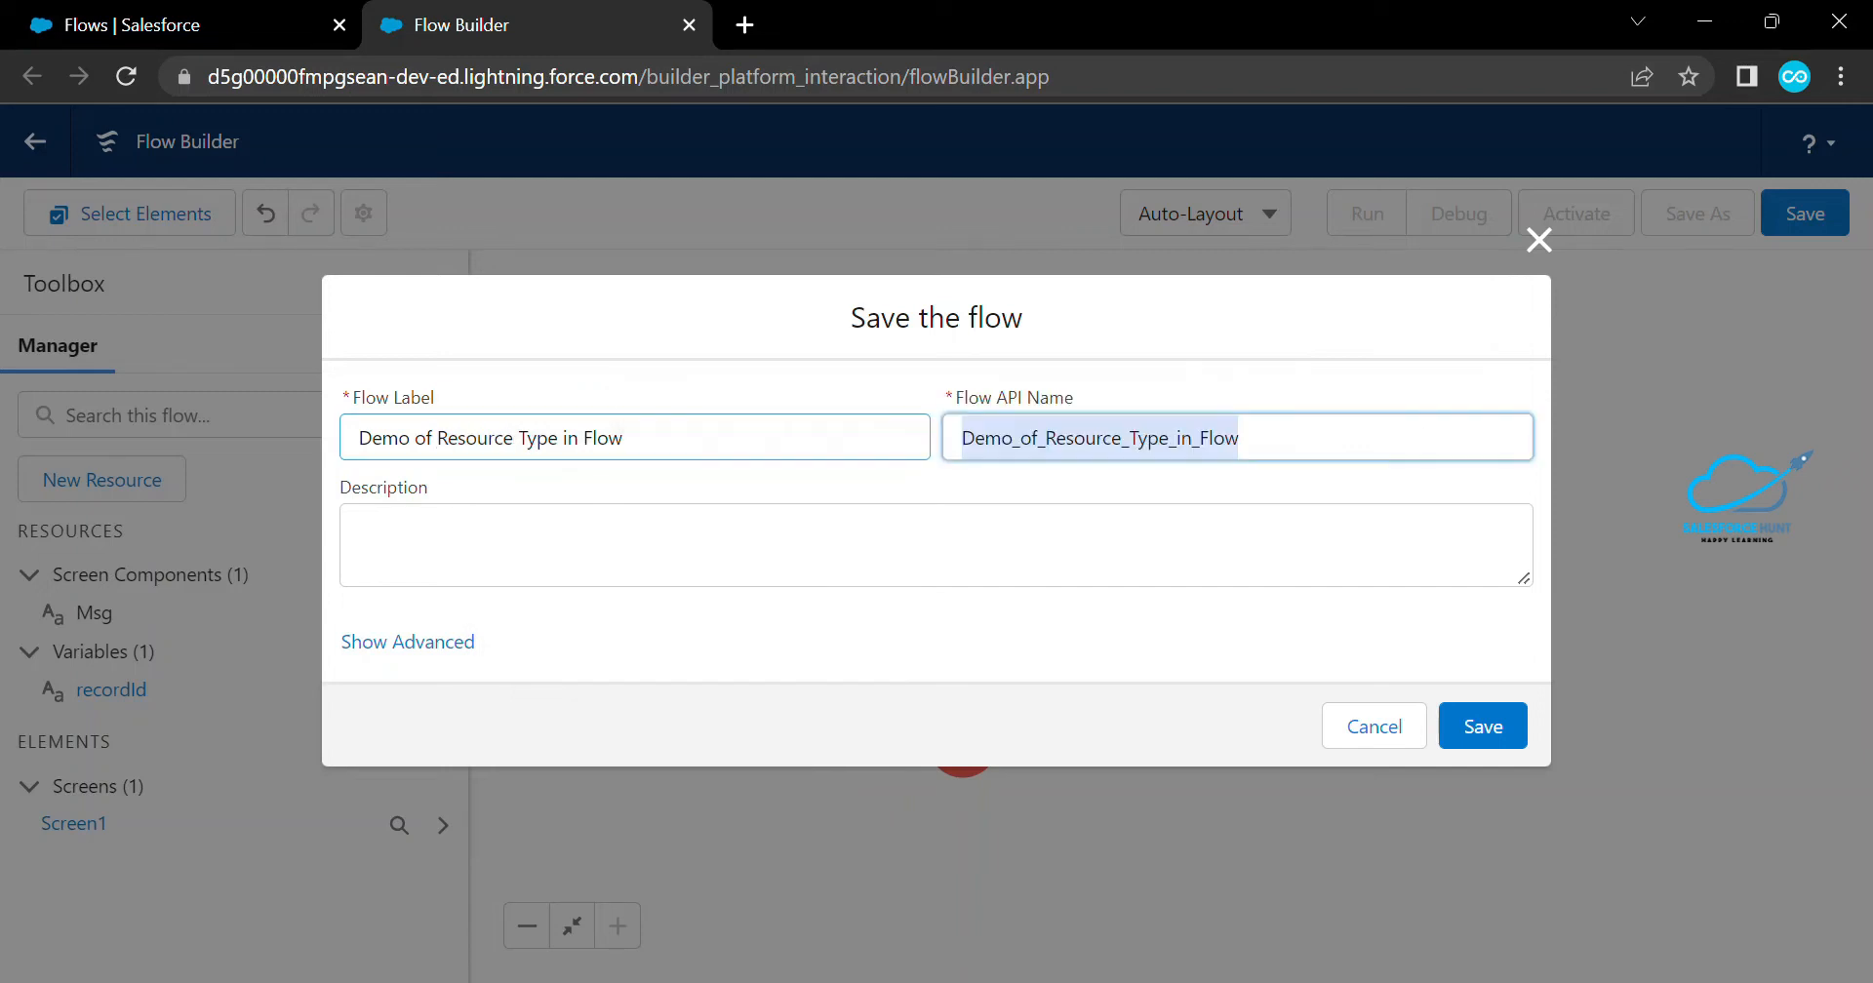
click(1482, 727)
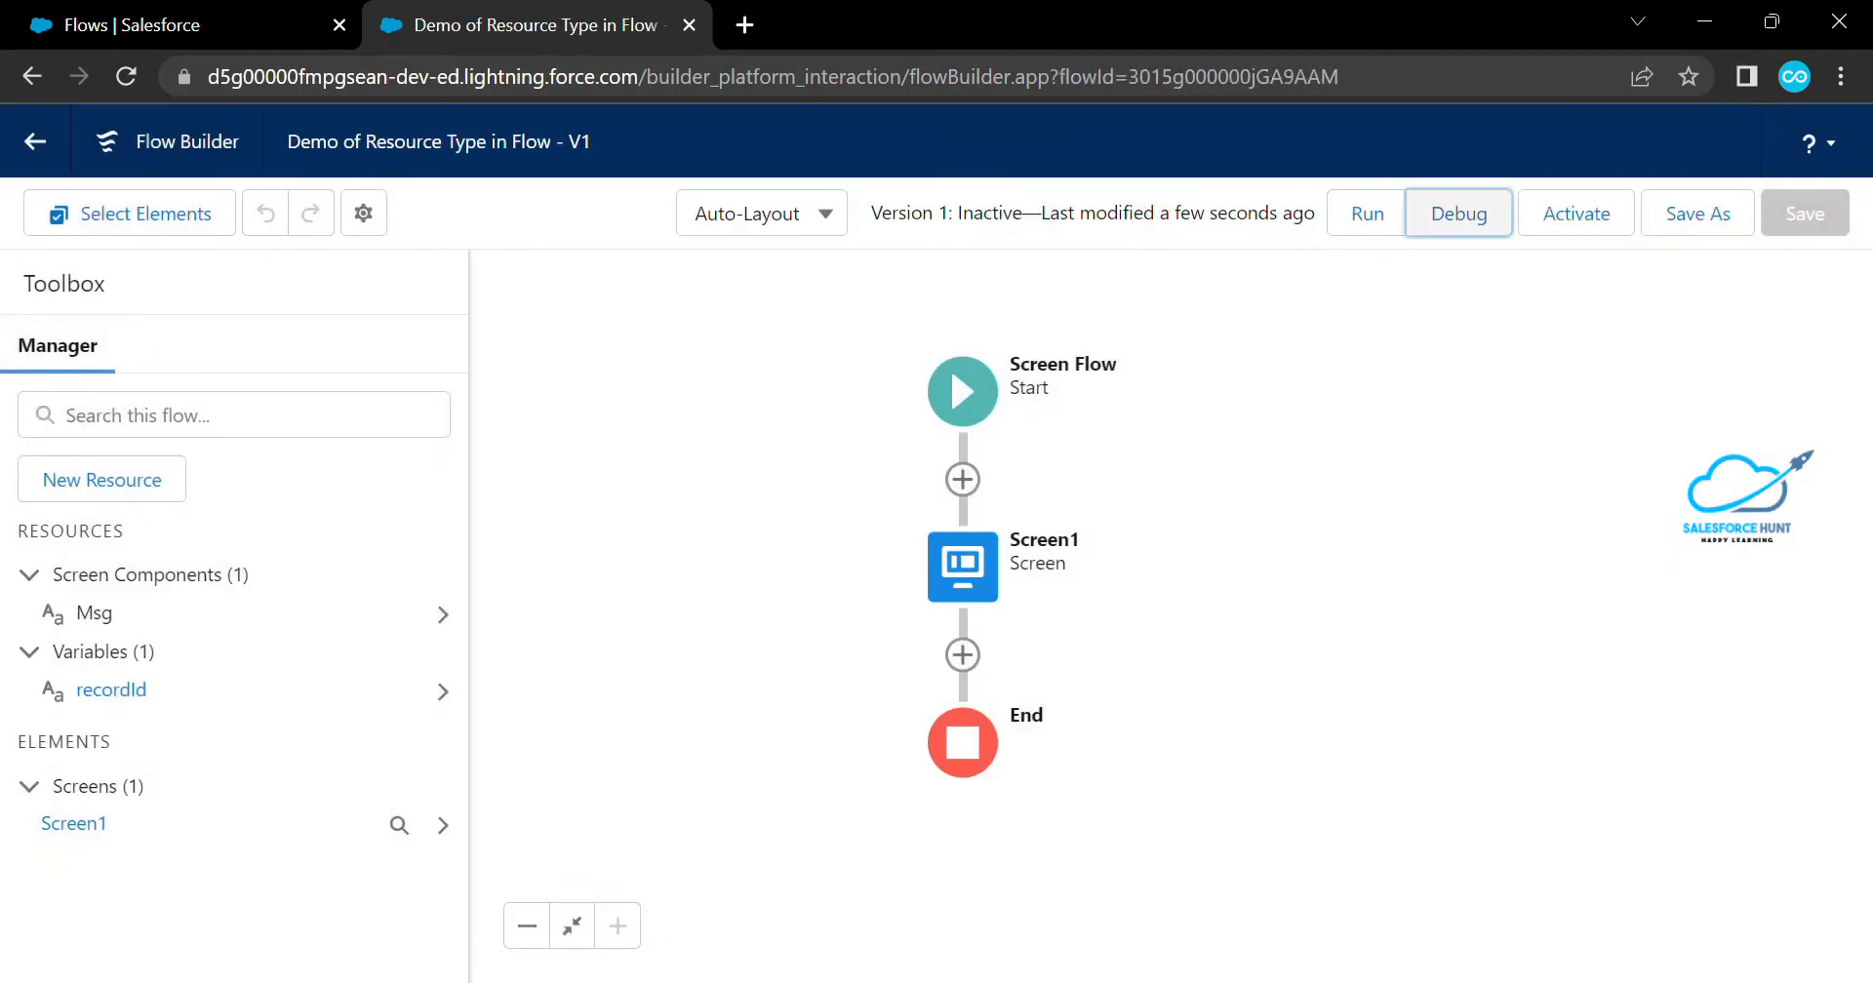
Start a debug session for the flow and open the Accounts list from Setup in a separate browser tab
click(1458, 213)
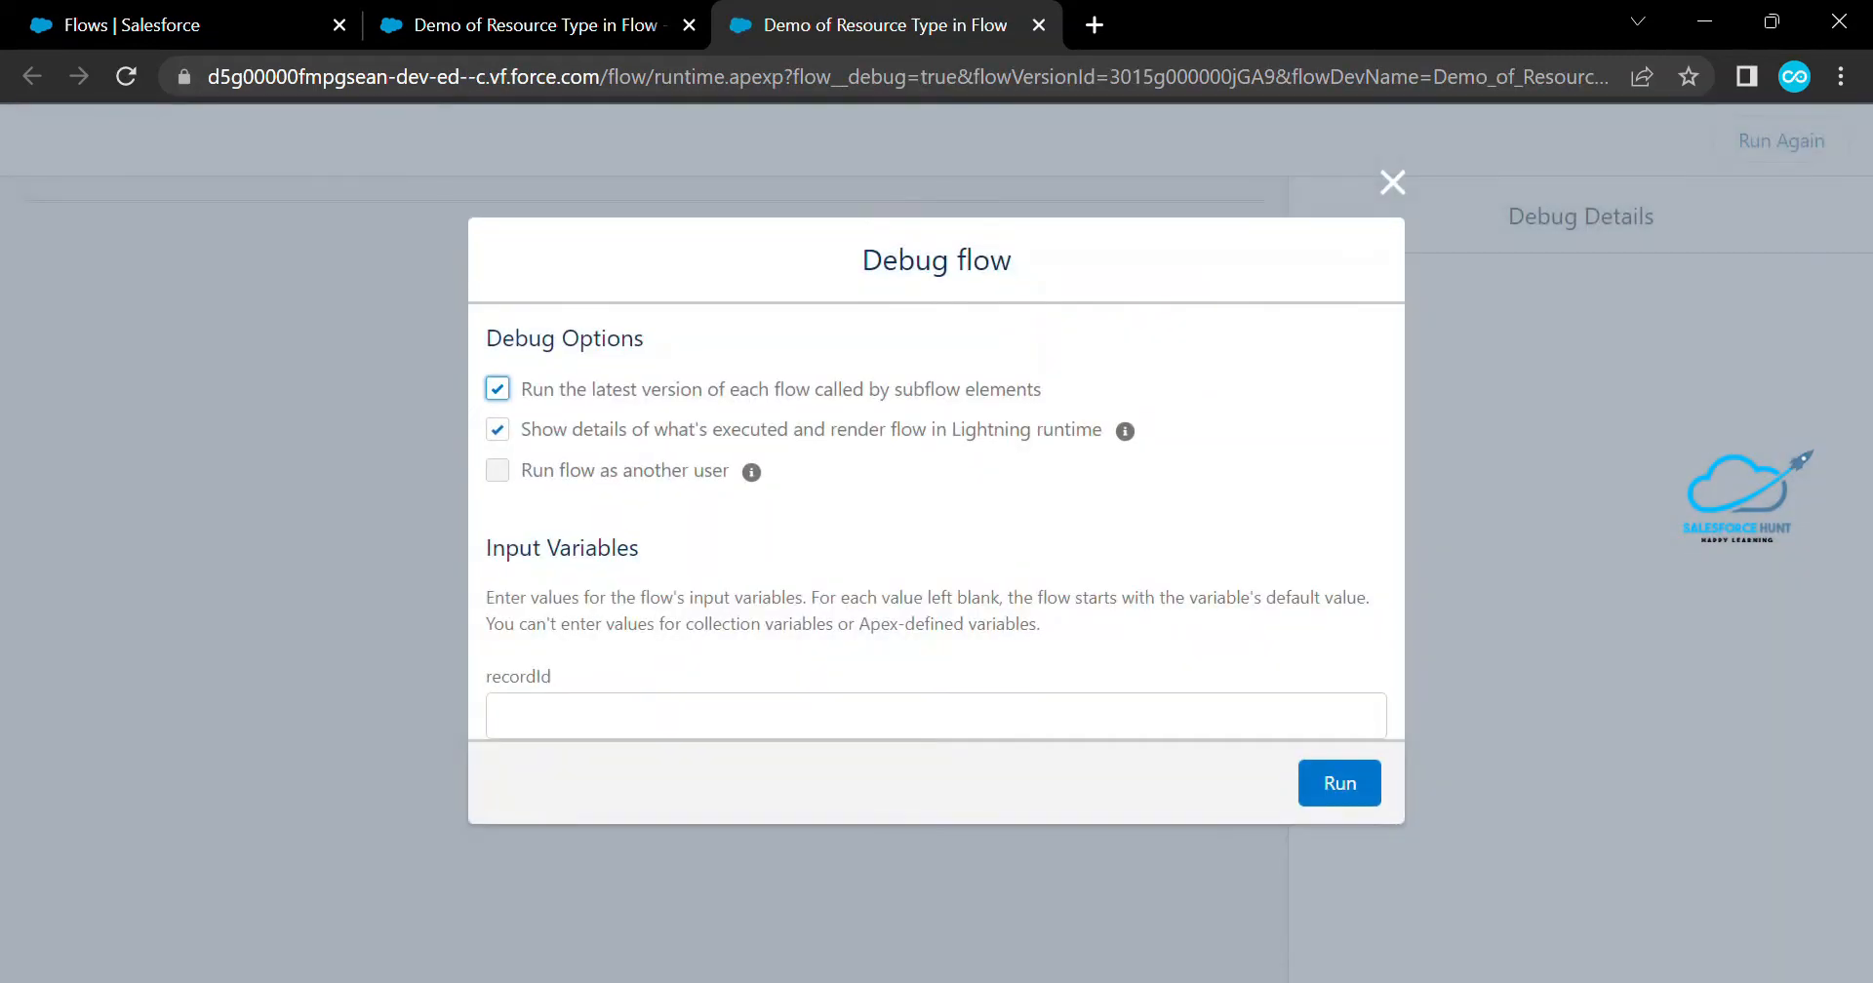
click(777, 717)
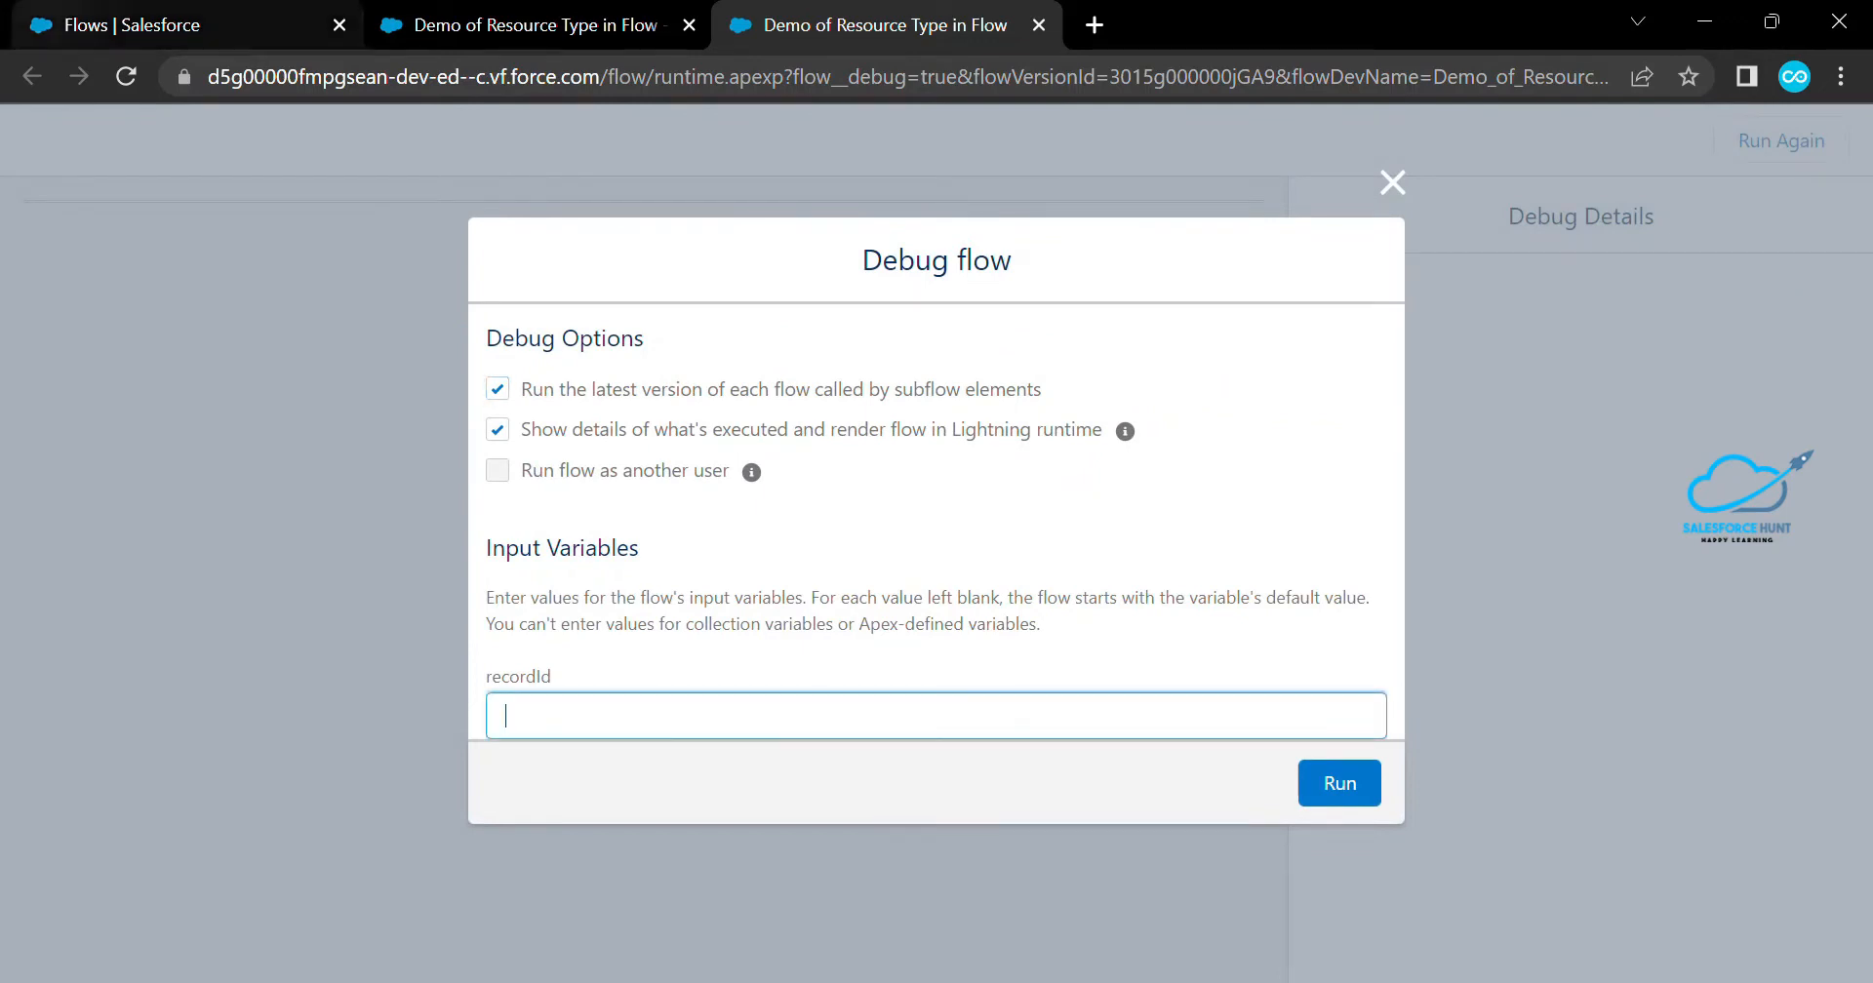
click(185, 25)
click(50, 206)
text(acc)
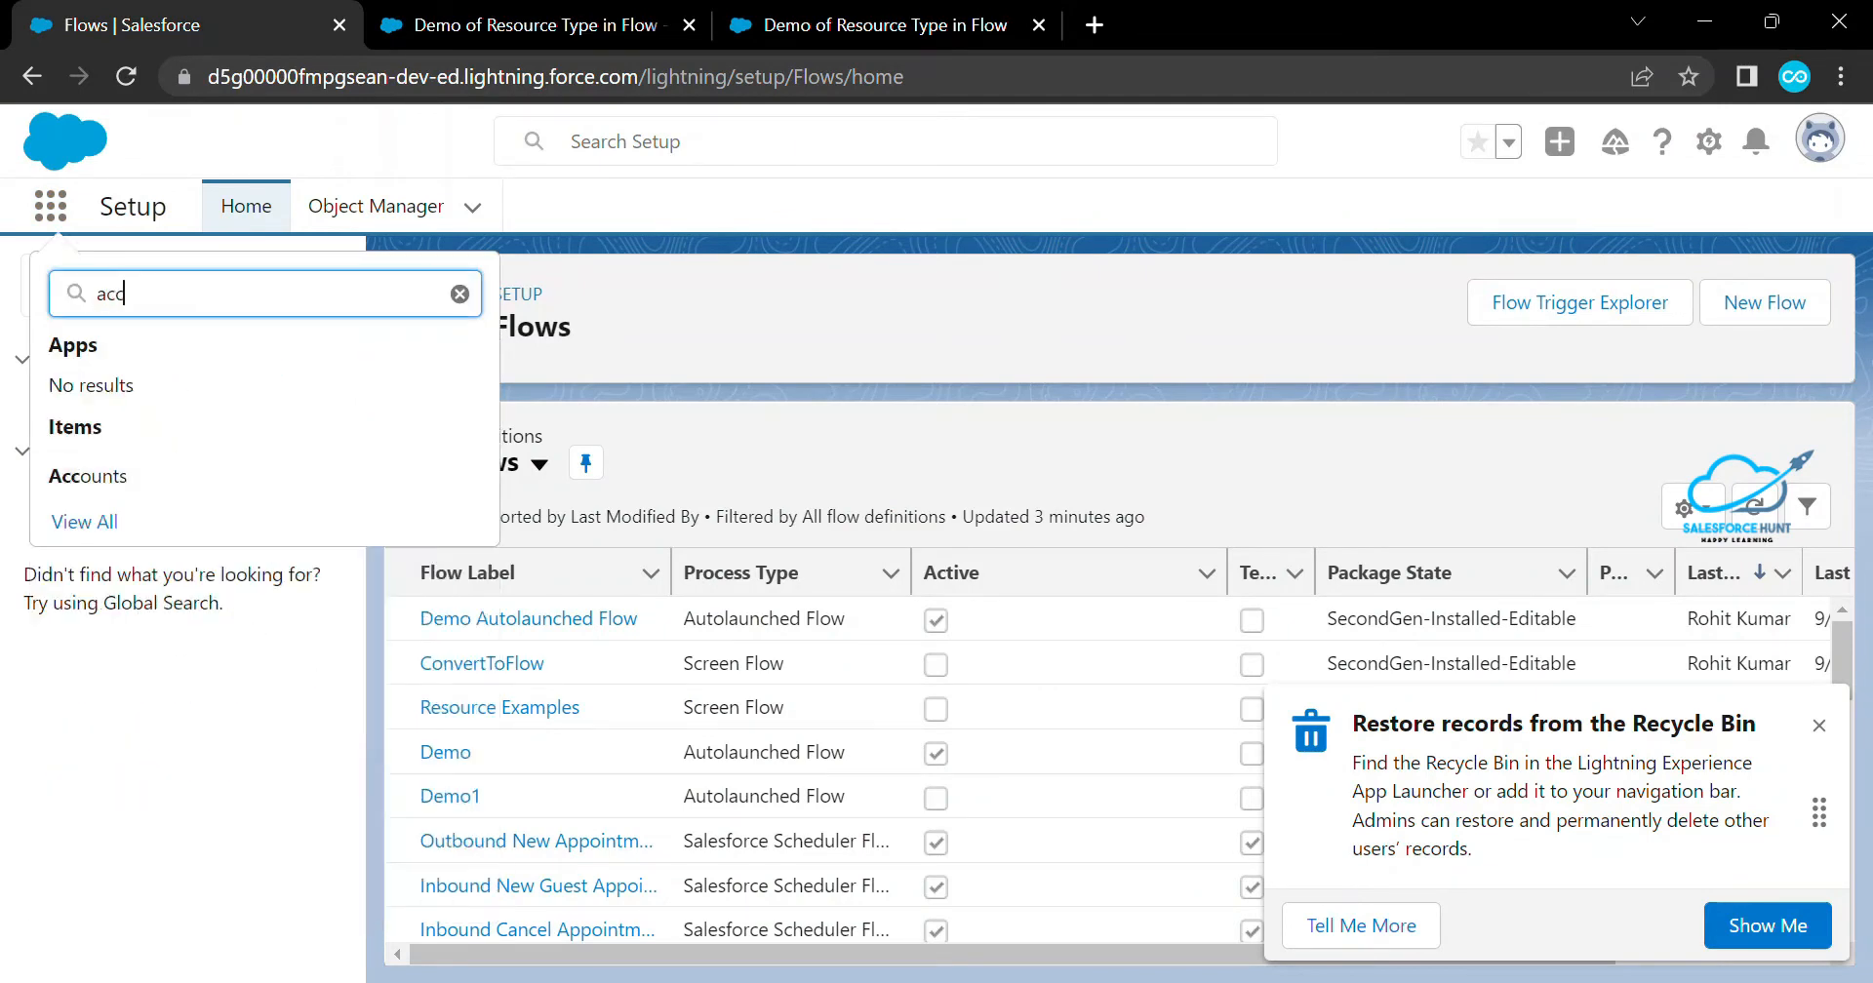
right_click(158, 475)
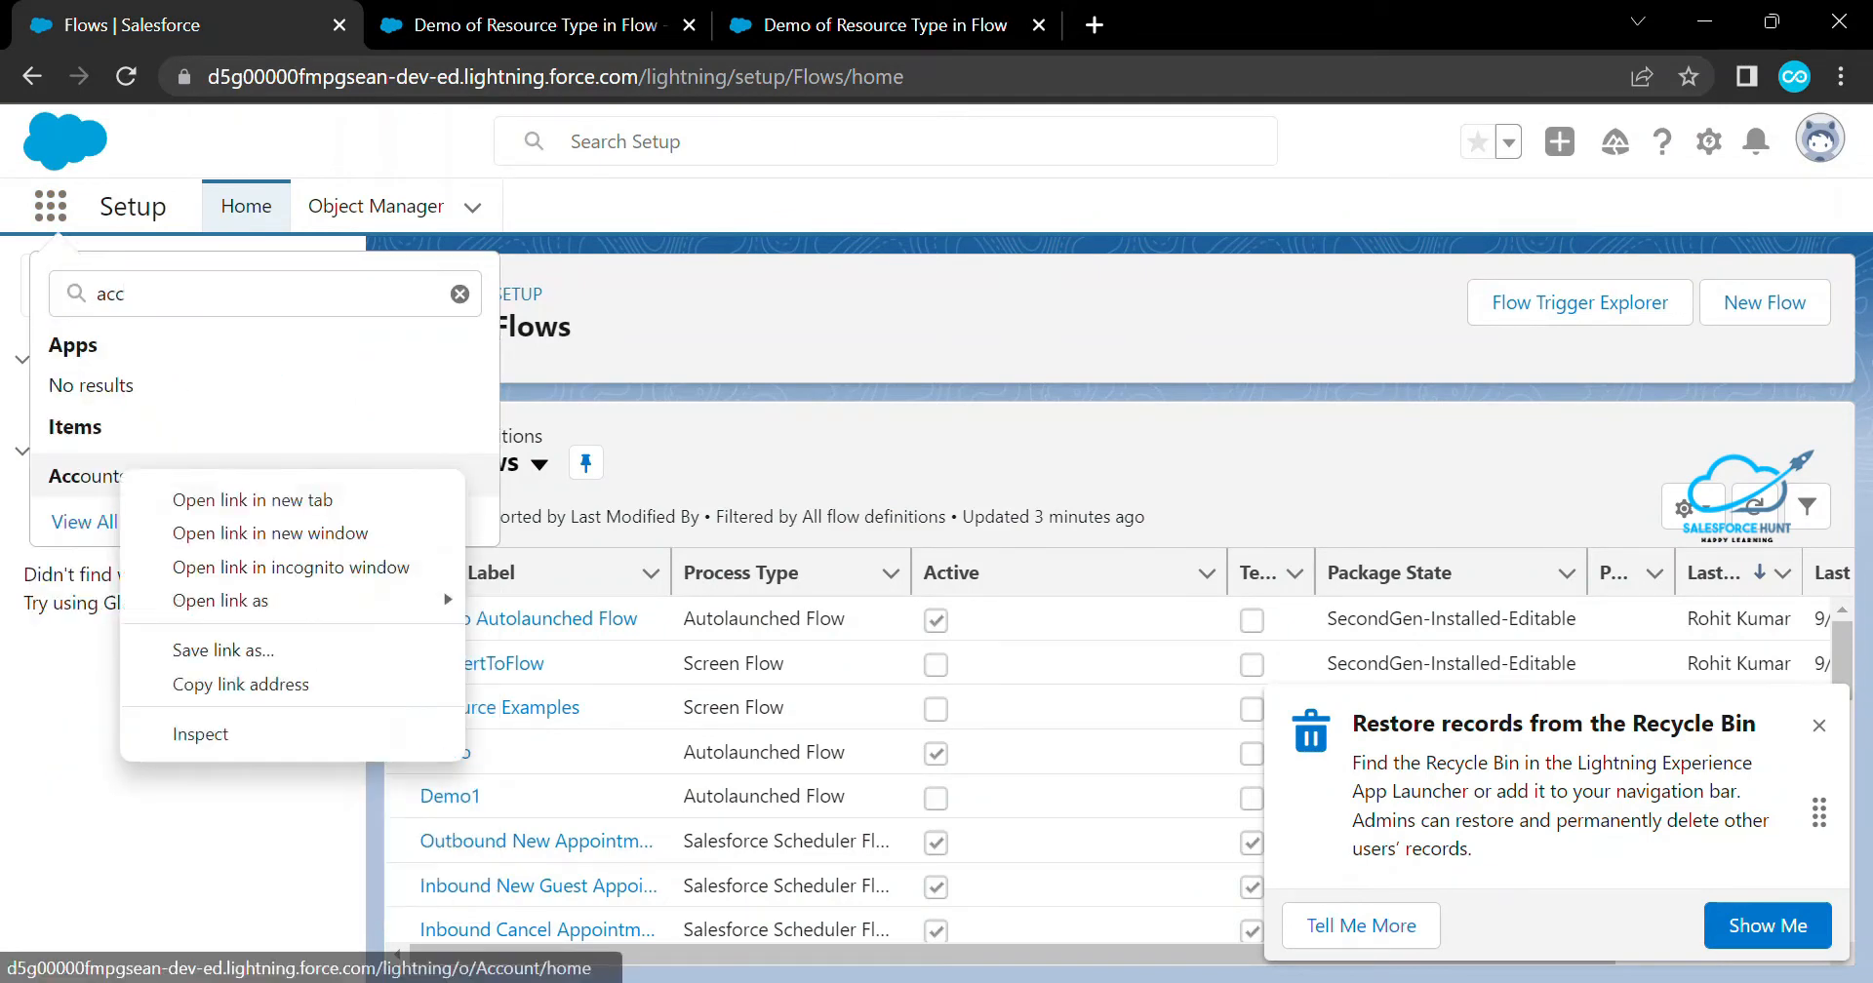
click(234, 493)
click(494, 25)
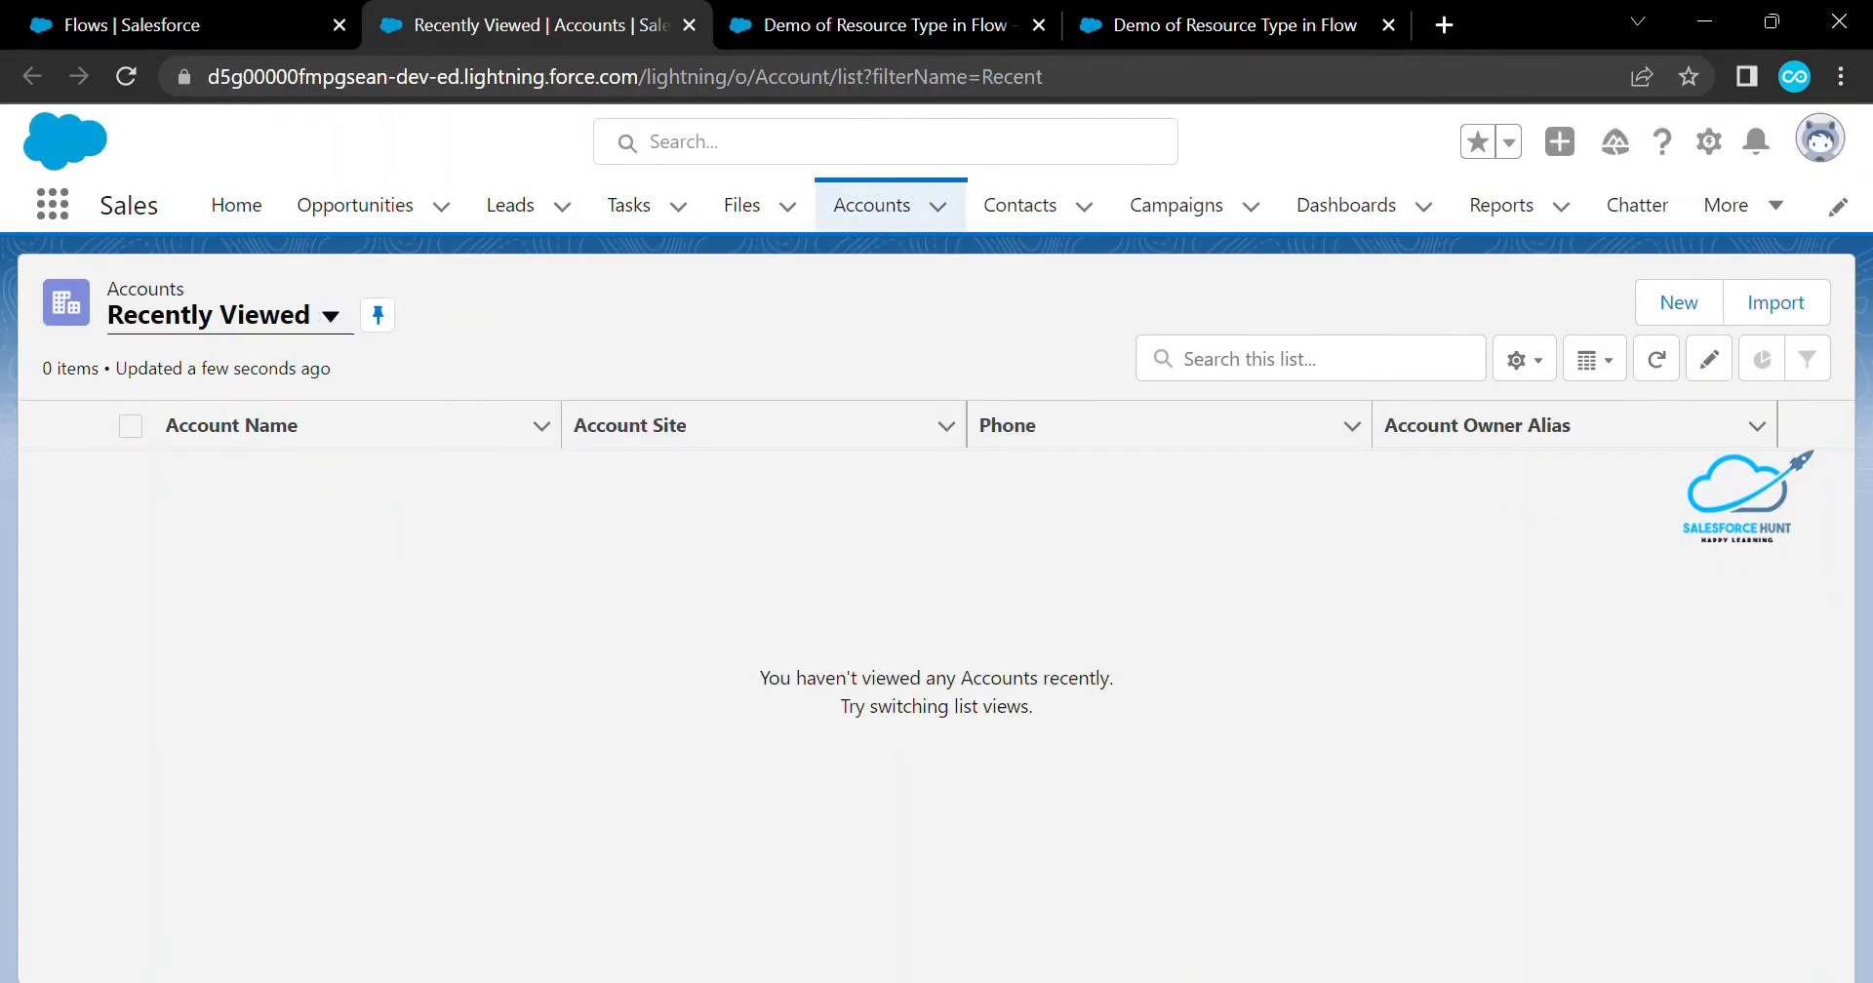
Open the Burlington Textiles Corp of America account from the All list view and copy its record Id from the page address
click(331, 315)
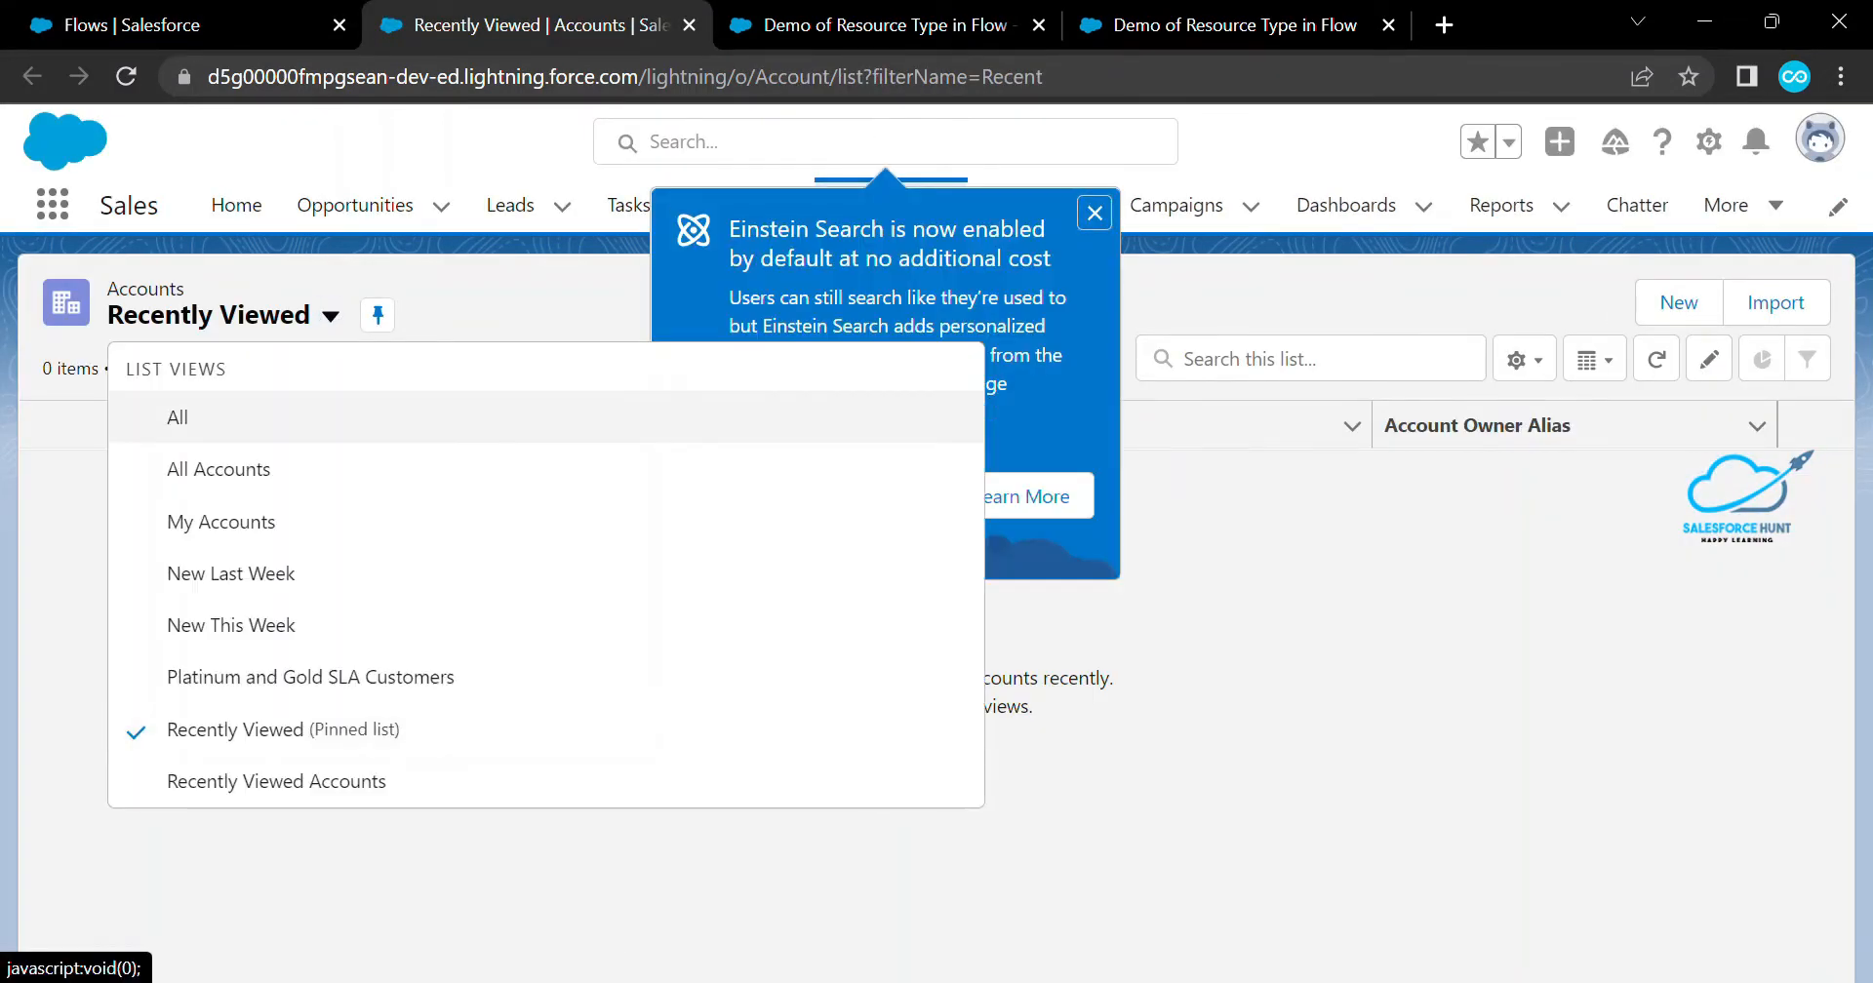
click(177, 418)
click(313, 471)
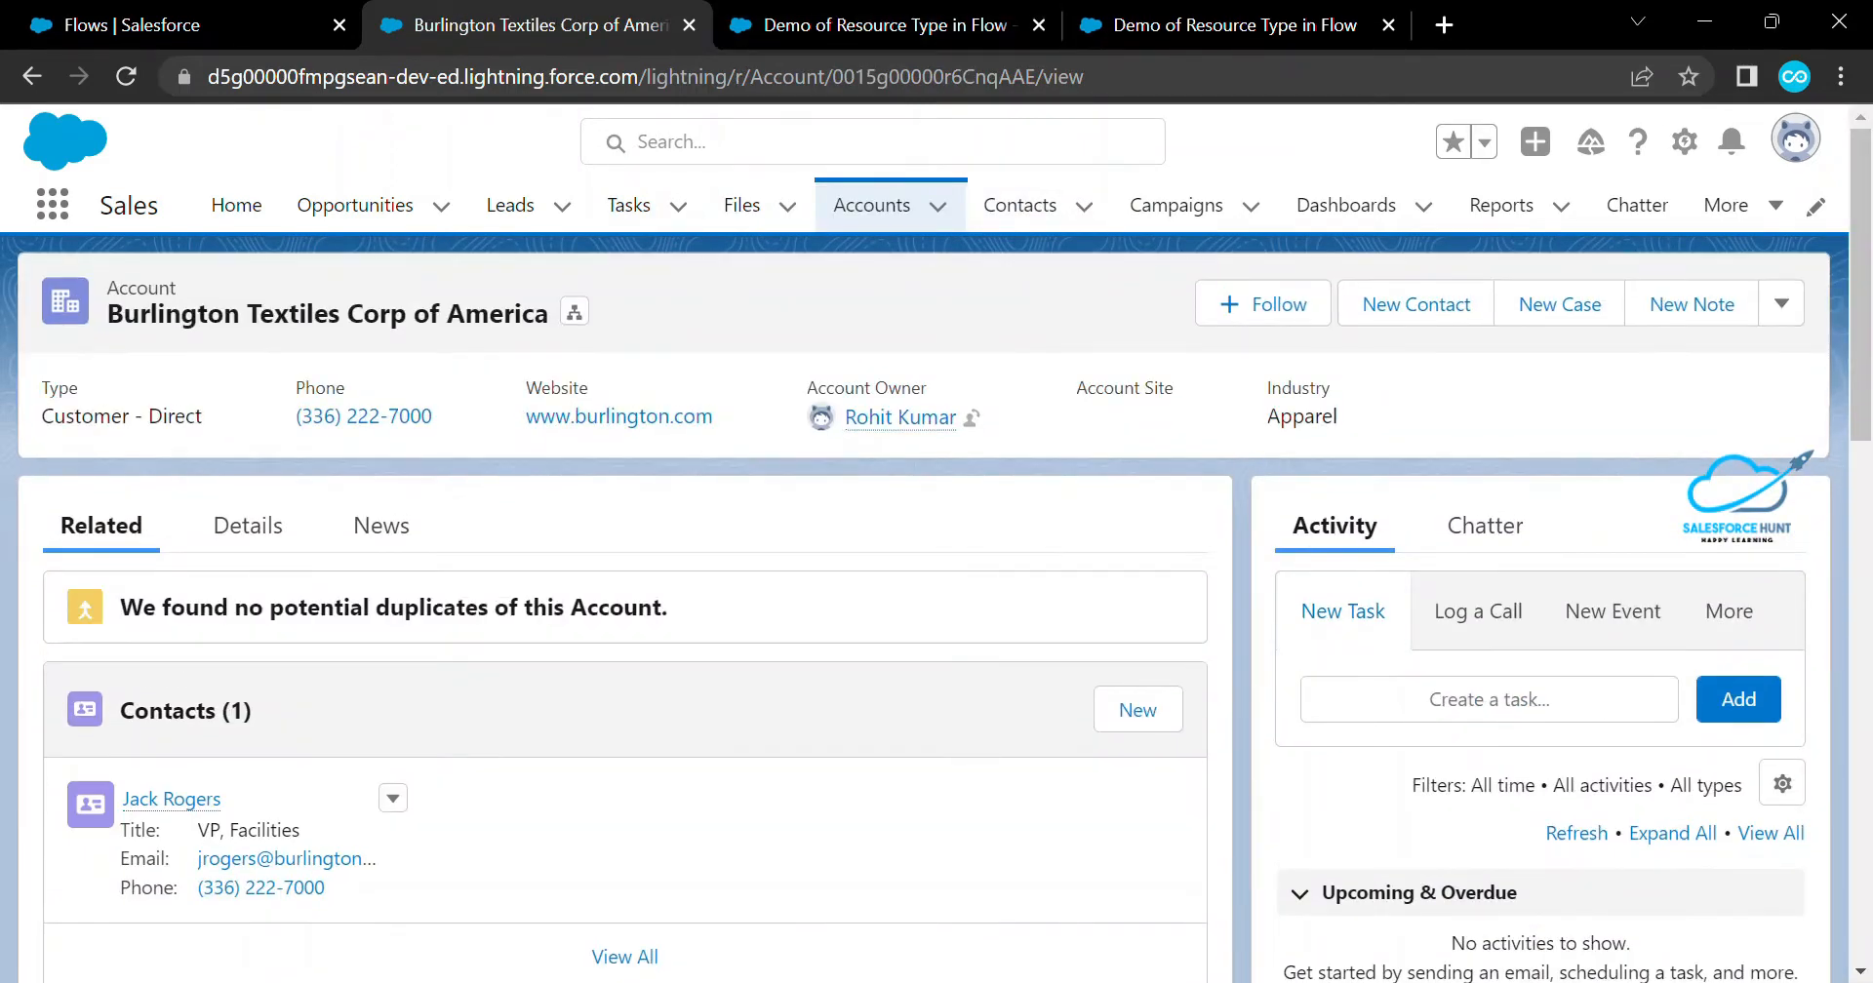
key(ctrl+l)
double_click(940, 77)
key(ctrl+c)
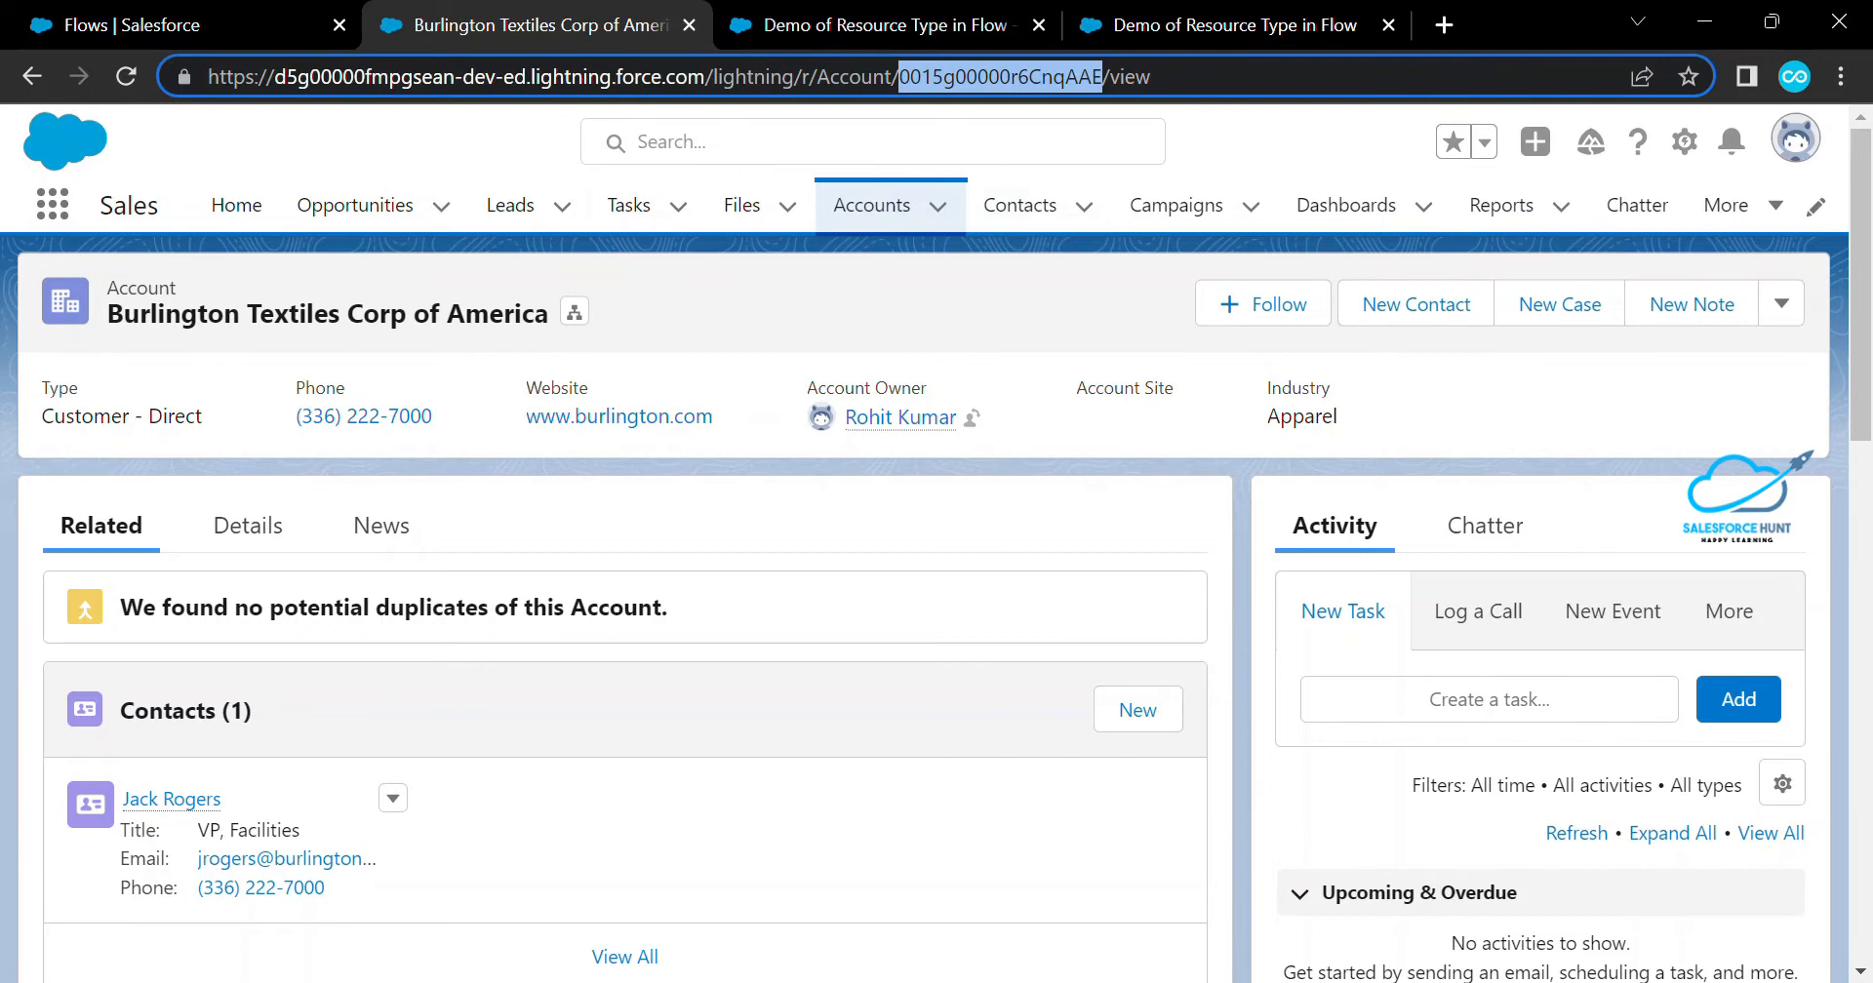
Run the flow debug with the copied account record Id as the recordId input value
click(1229, 24)
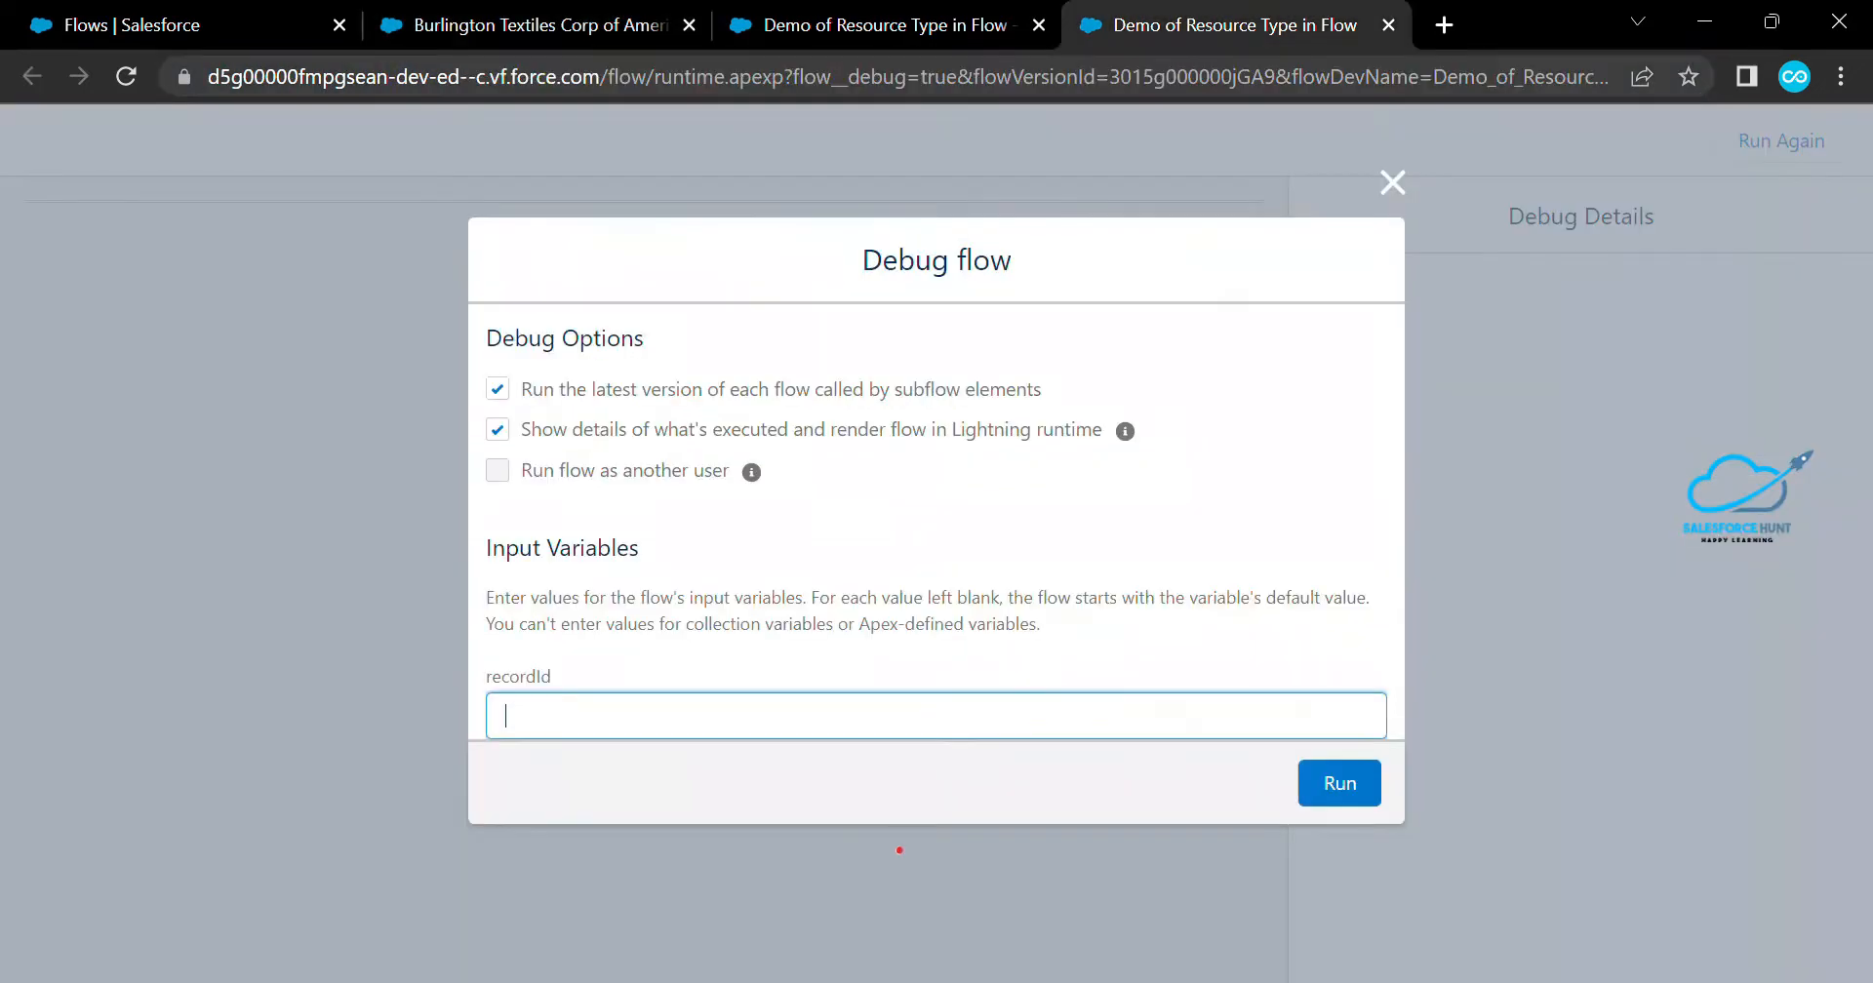
key(ctrl+v)
click(1340, 783)
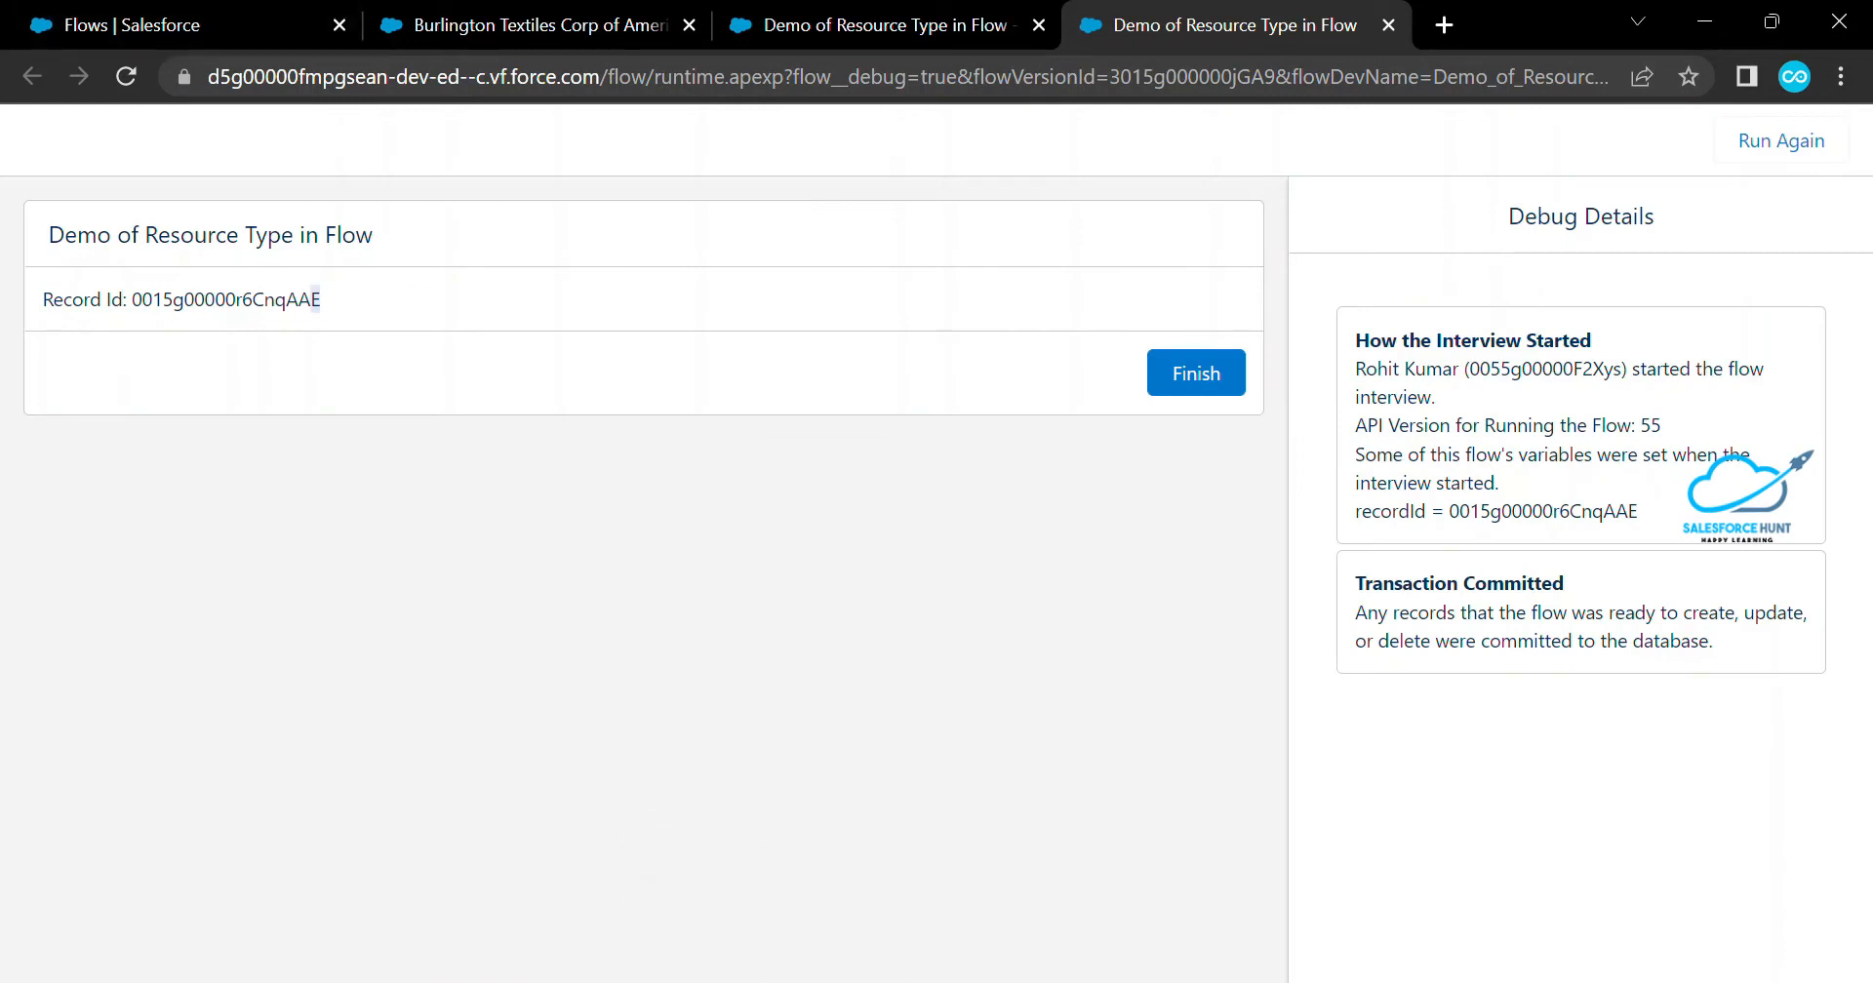
Compare the record Id on the flow screen with the recordId in the debug details, and close the debug page
drag(324, 300, 64, 300)
click(226, 300)
double_click(227, 301)
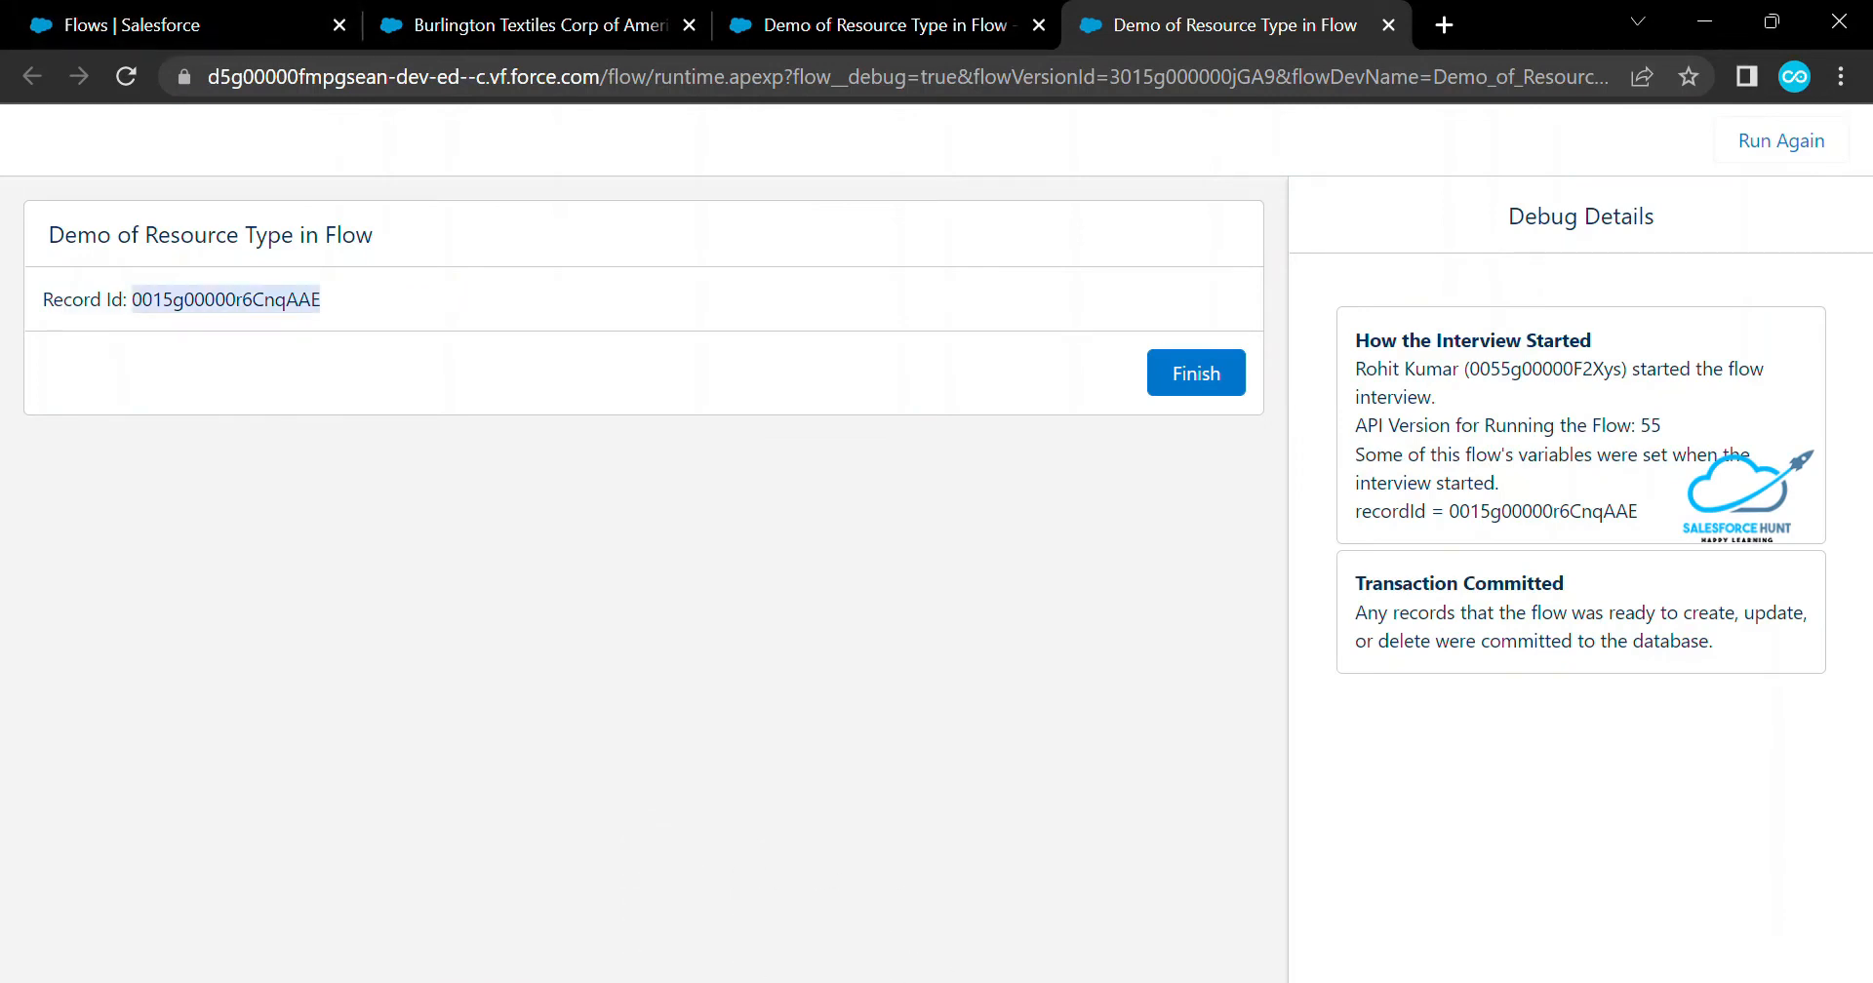
drag(1507, 216, 1654, 216)
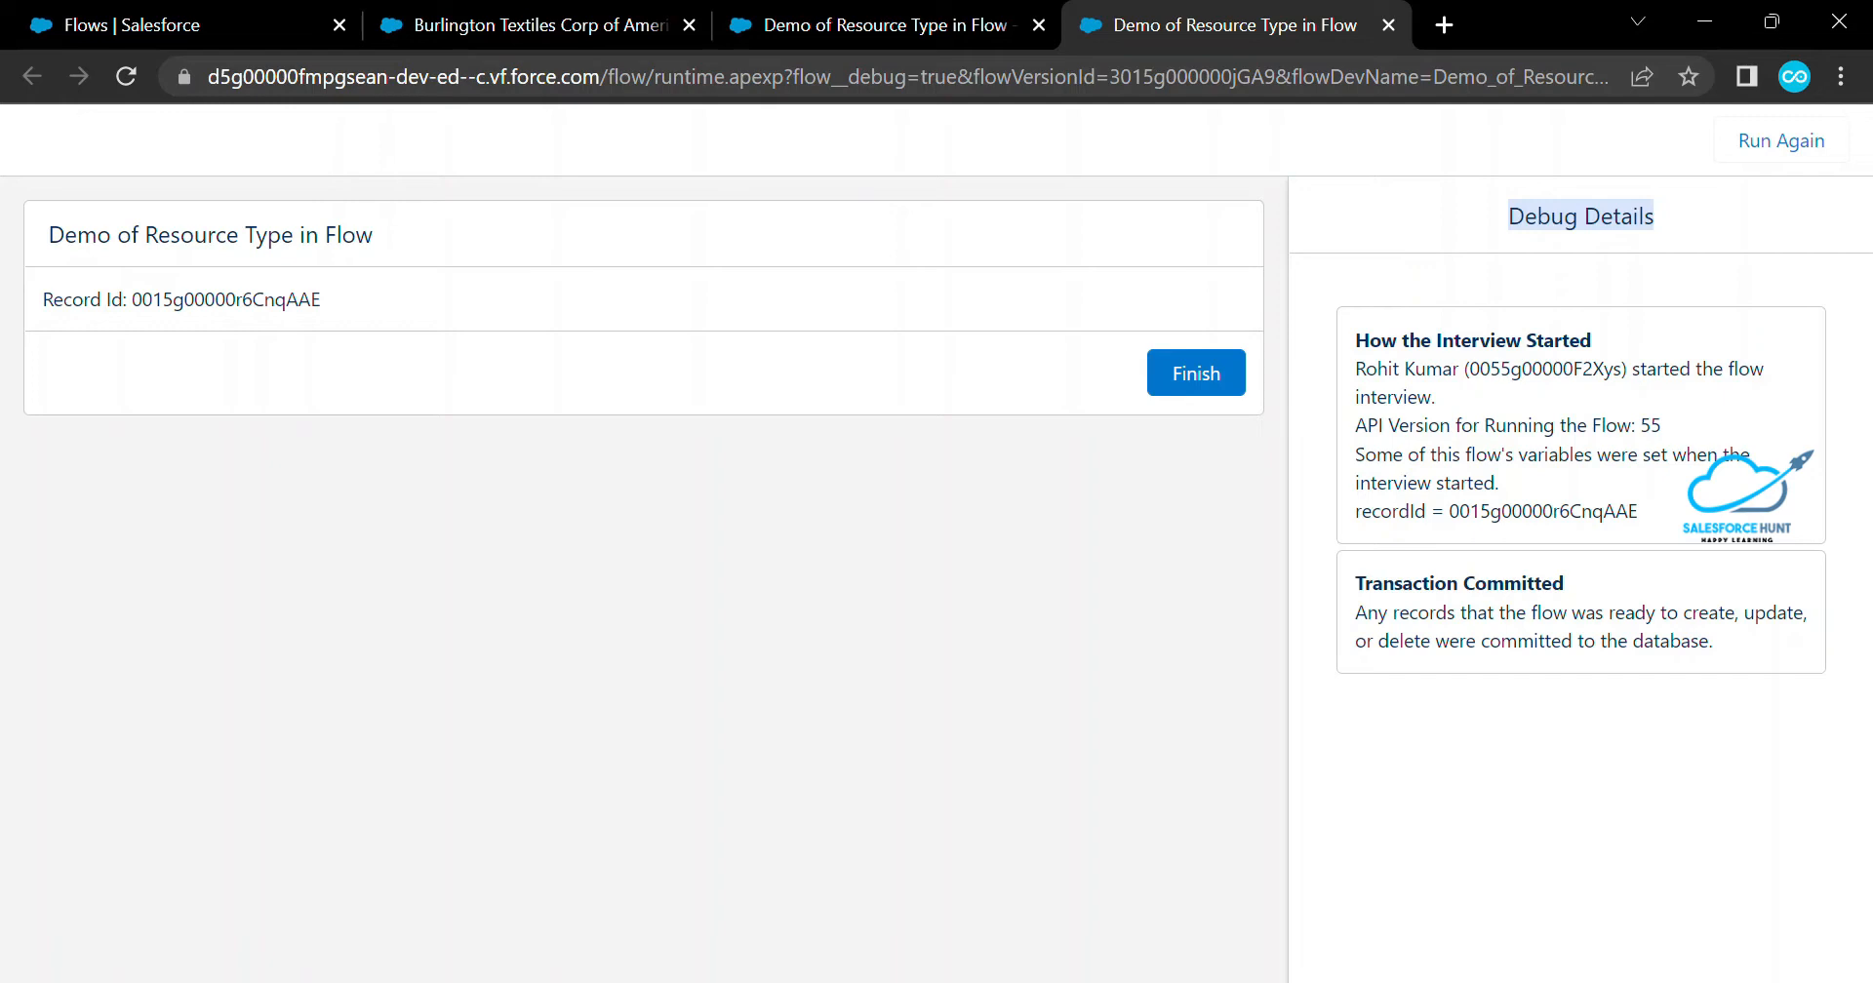
drag(1355, 511, 1445, 512)
double_click(1542, 512)
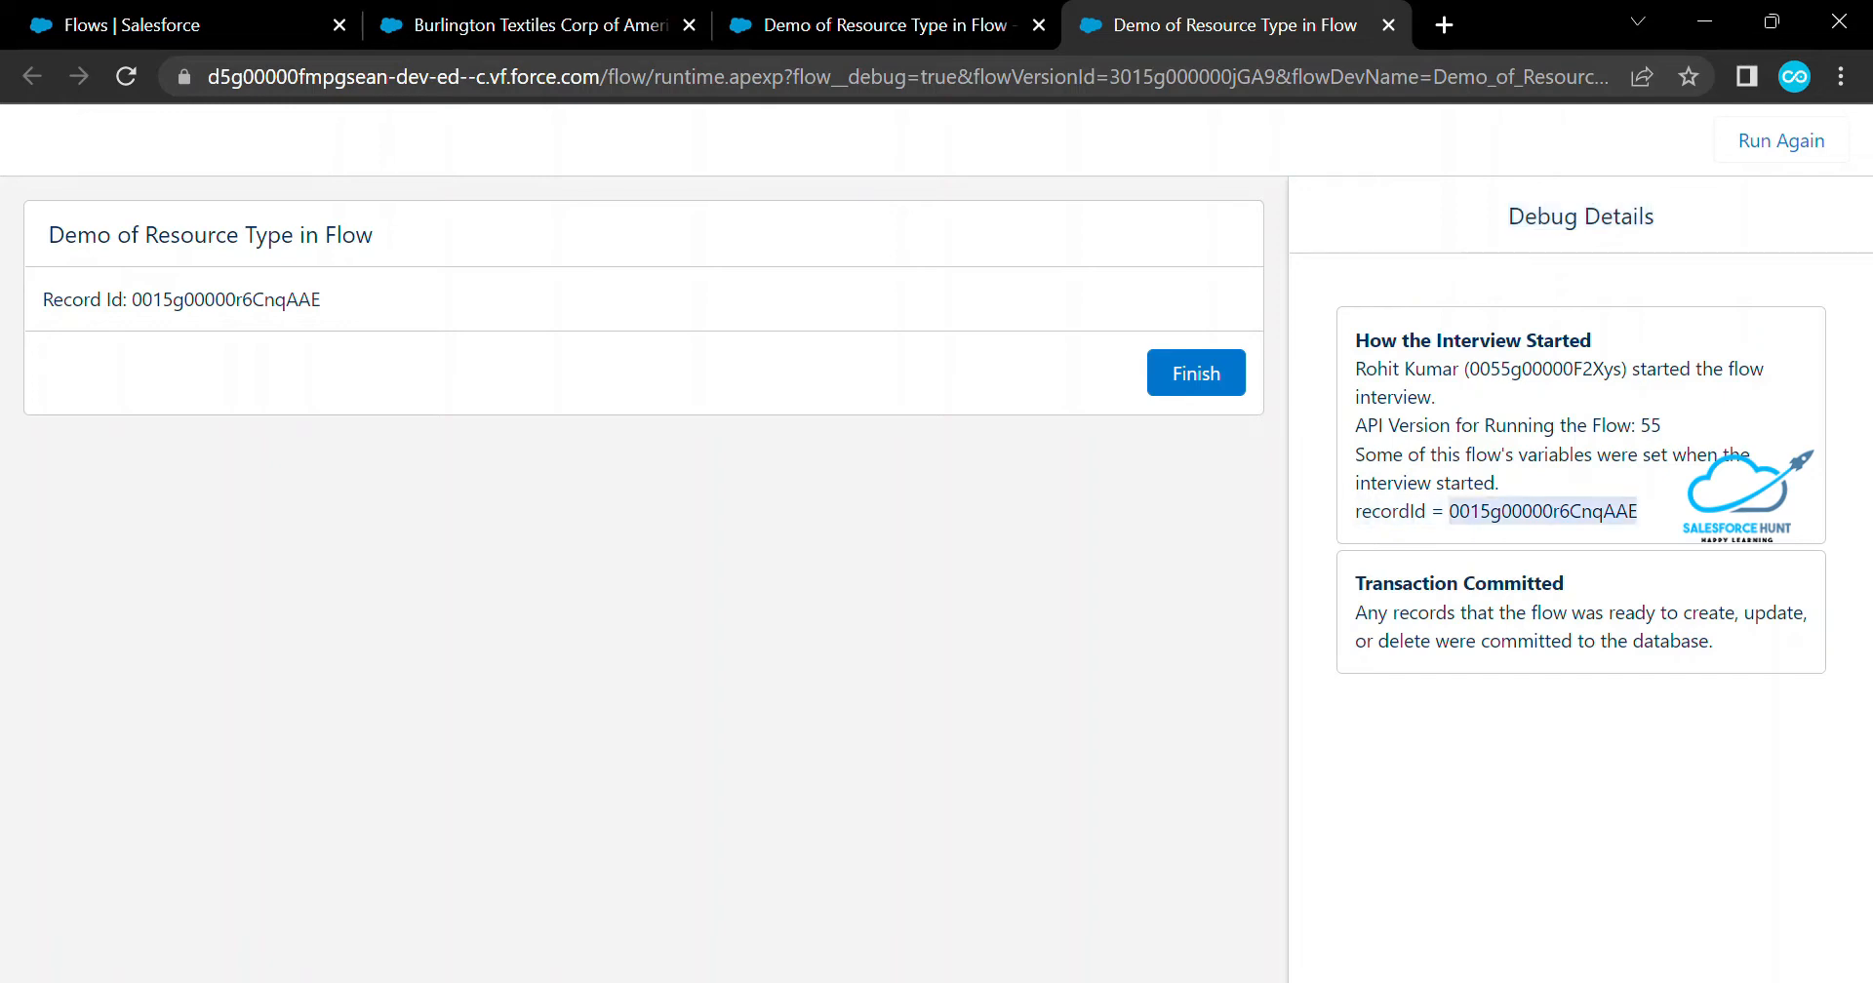
key(ctrl+w)
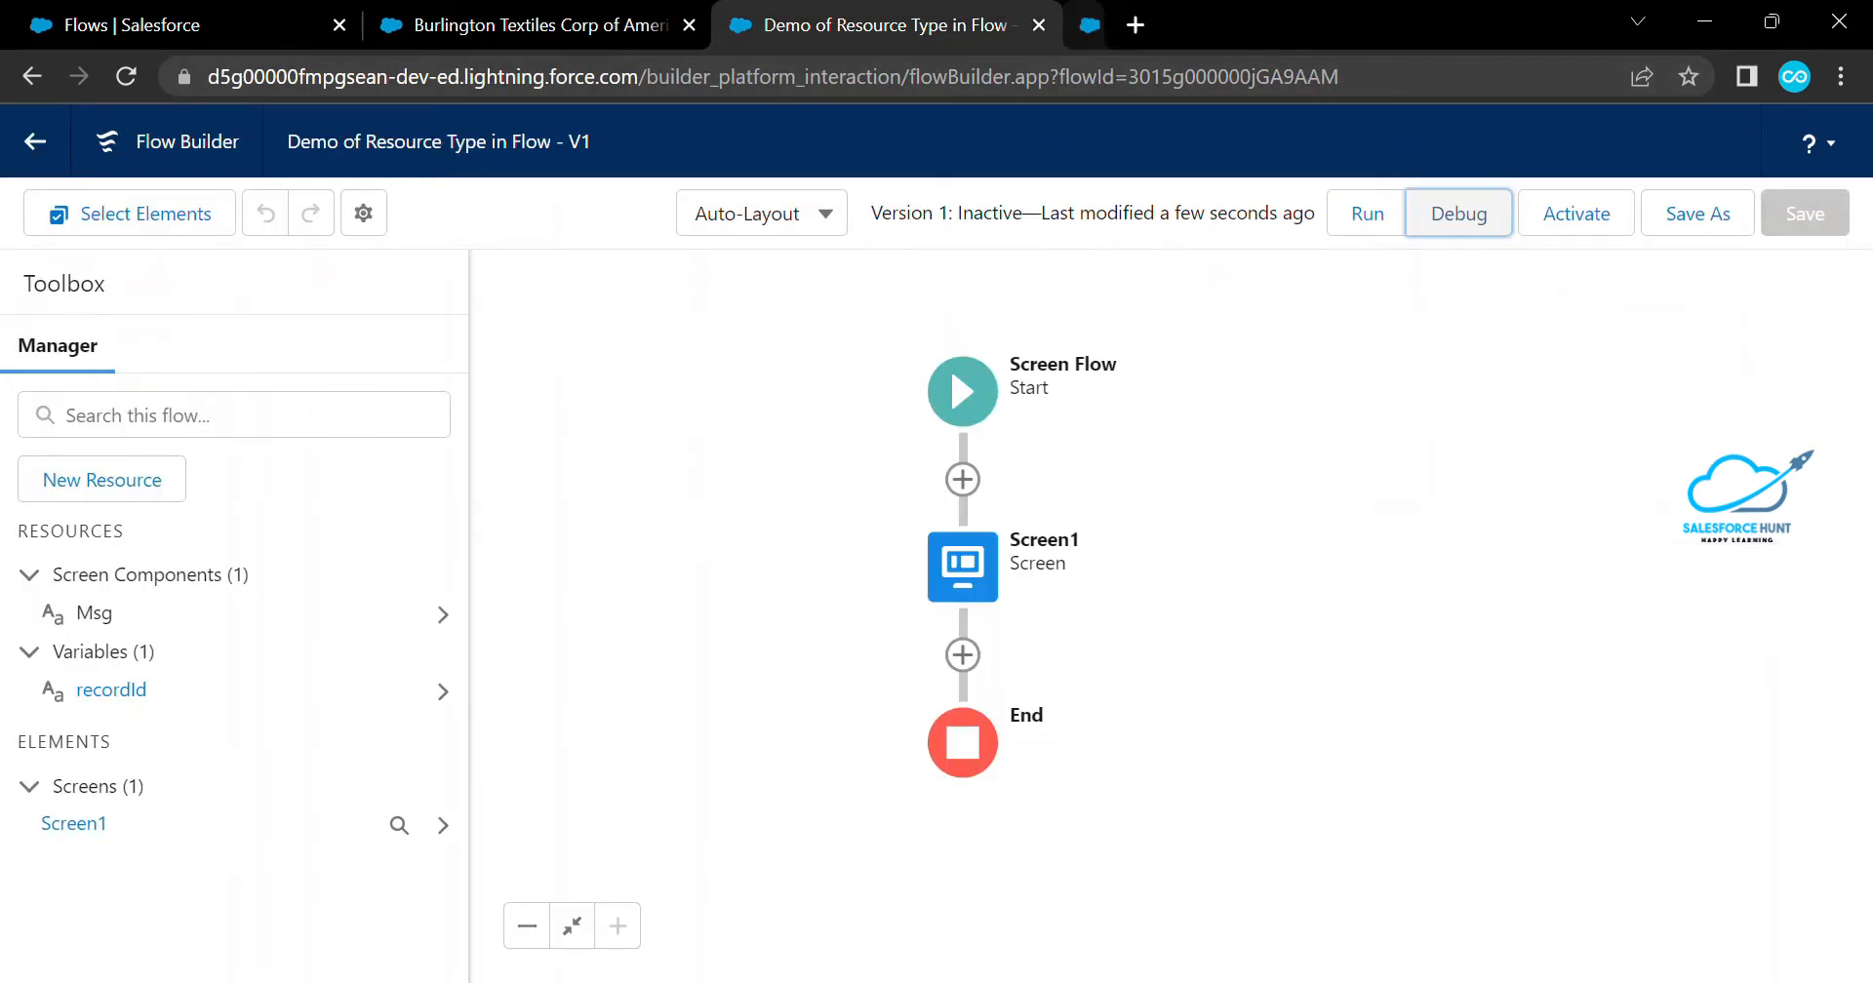
Start a new flow resource of type Variable with the API name numberVal
click(101, 479)
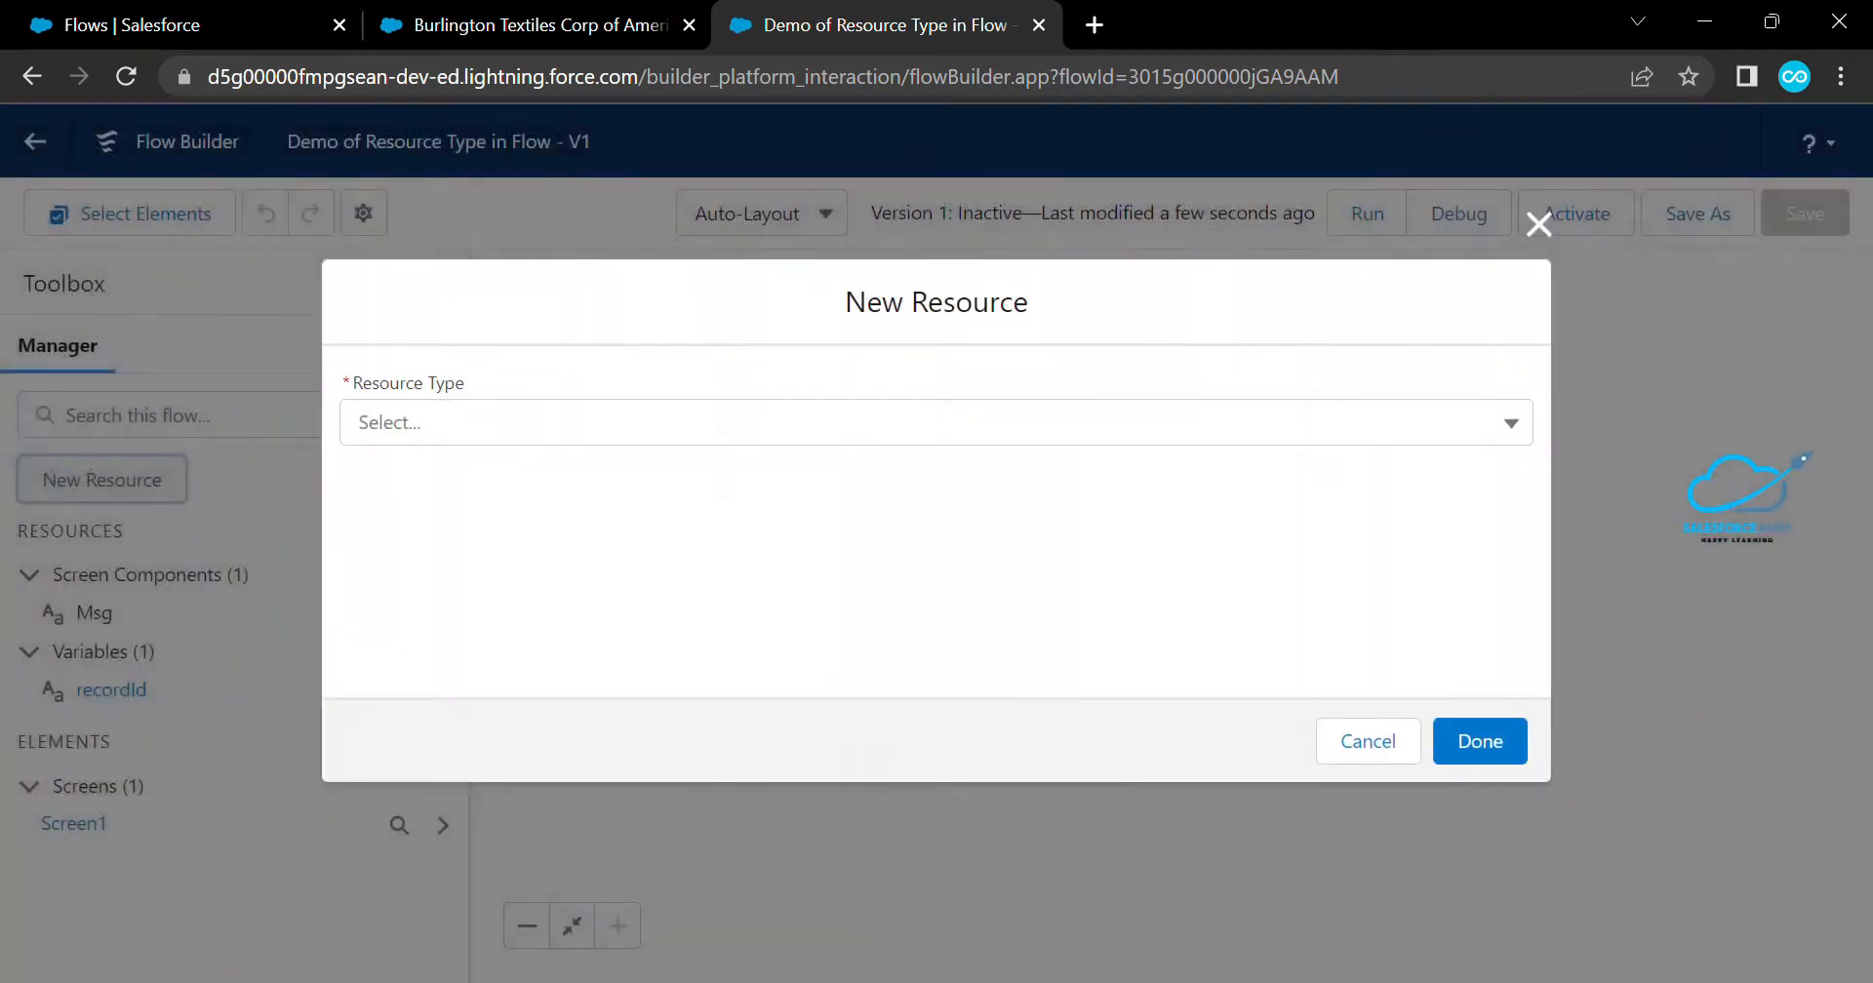
click(937, 421)
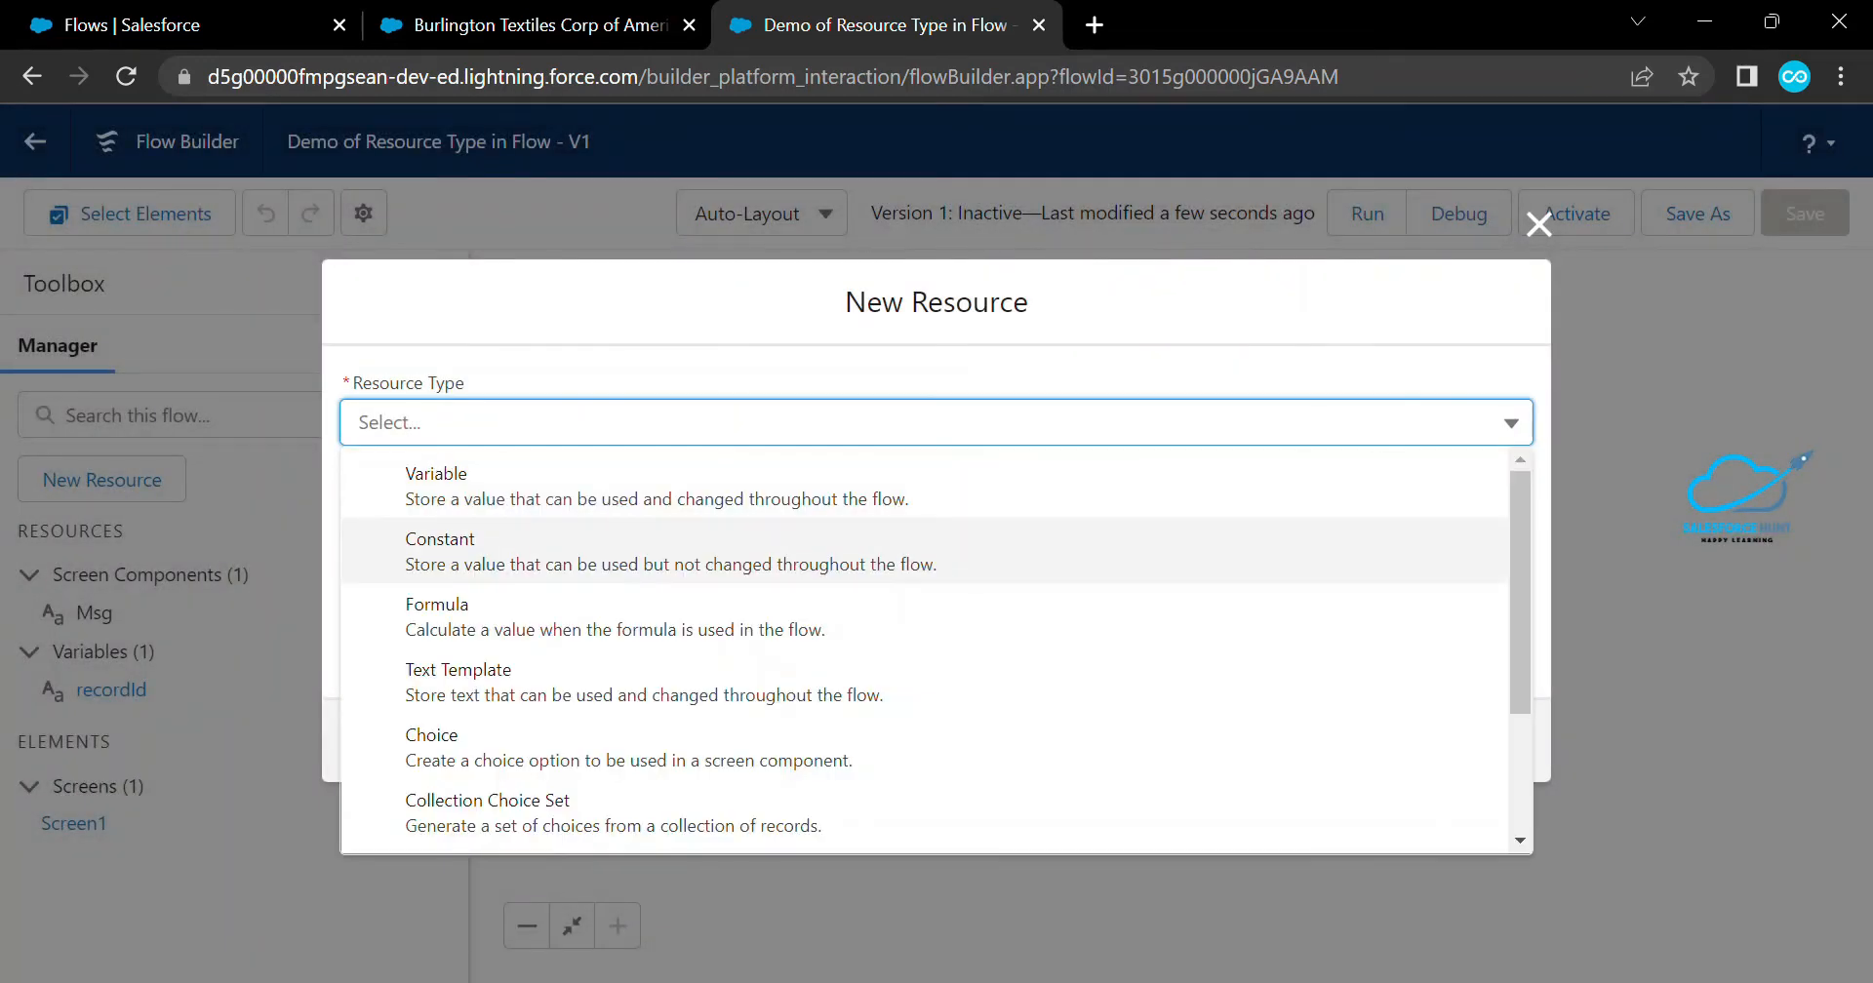
click(624, 553)
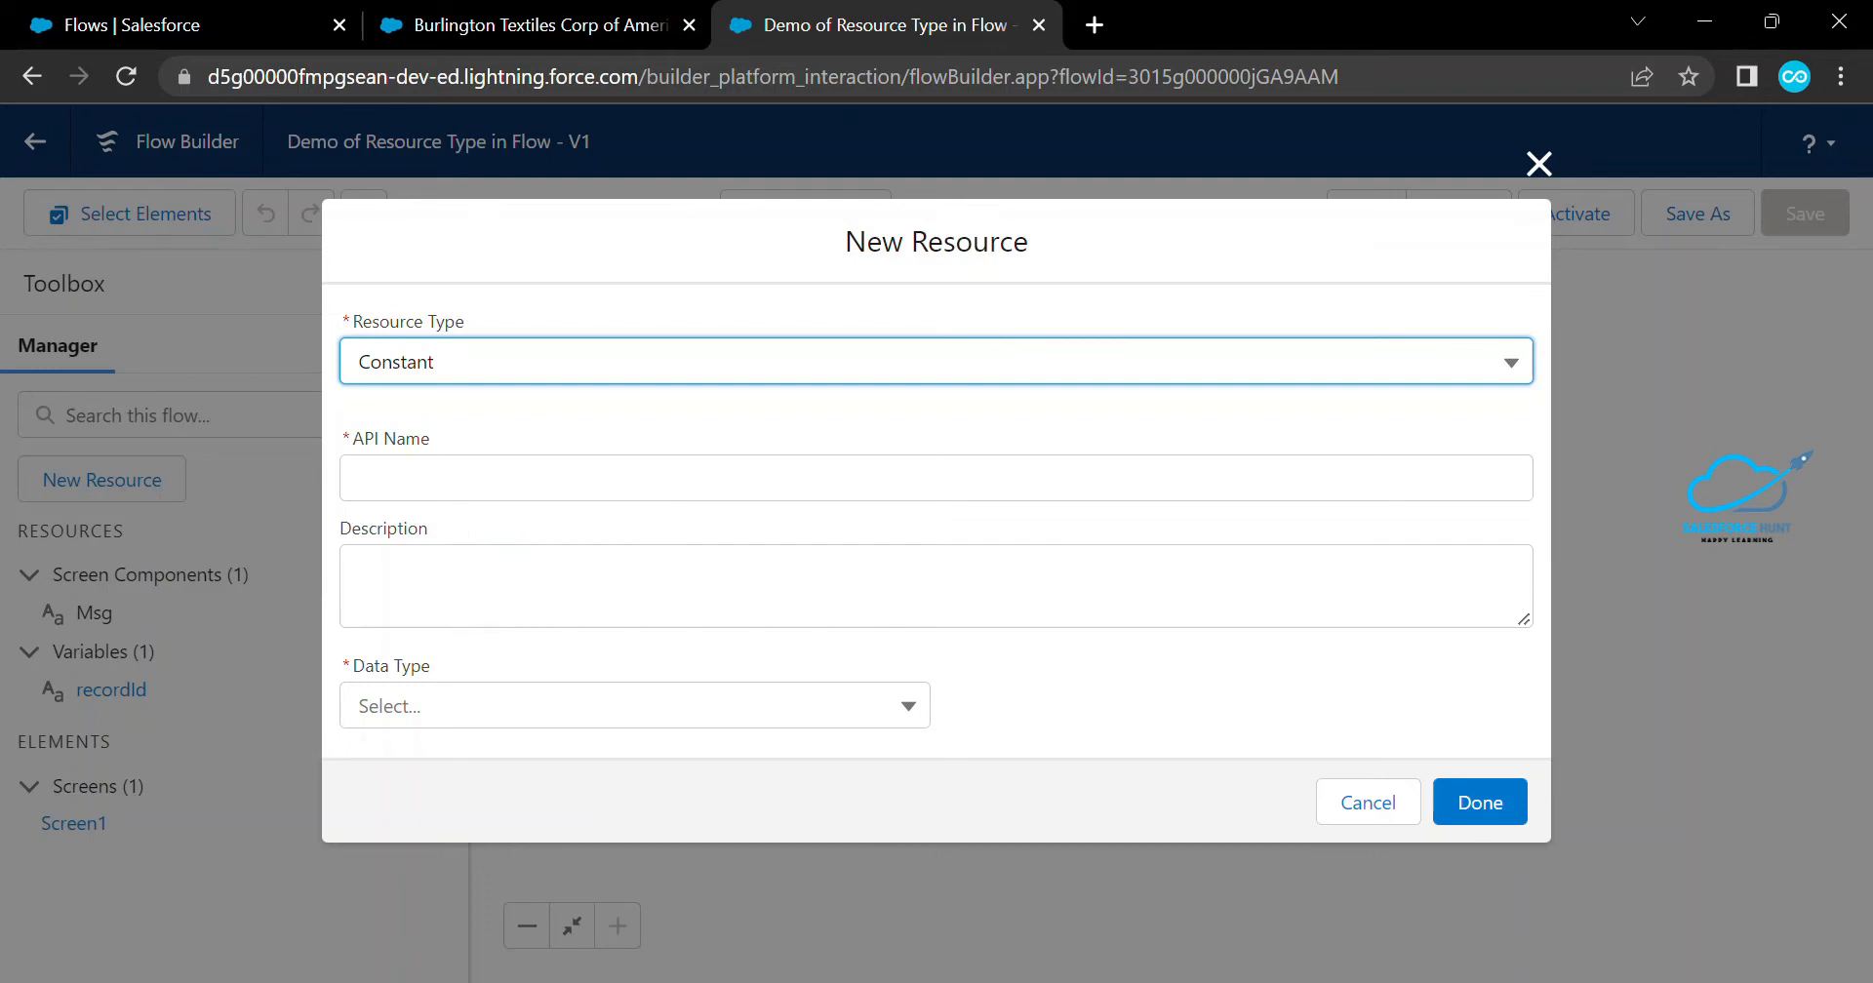
click(937, 362)
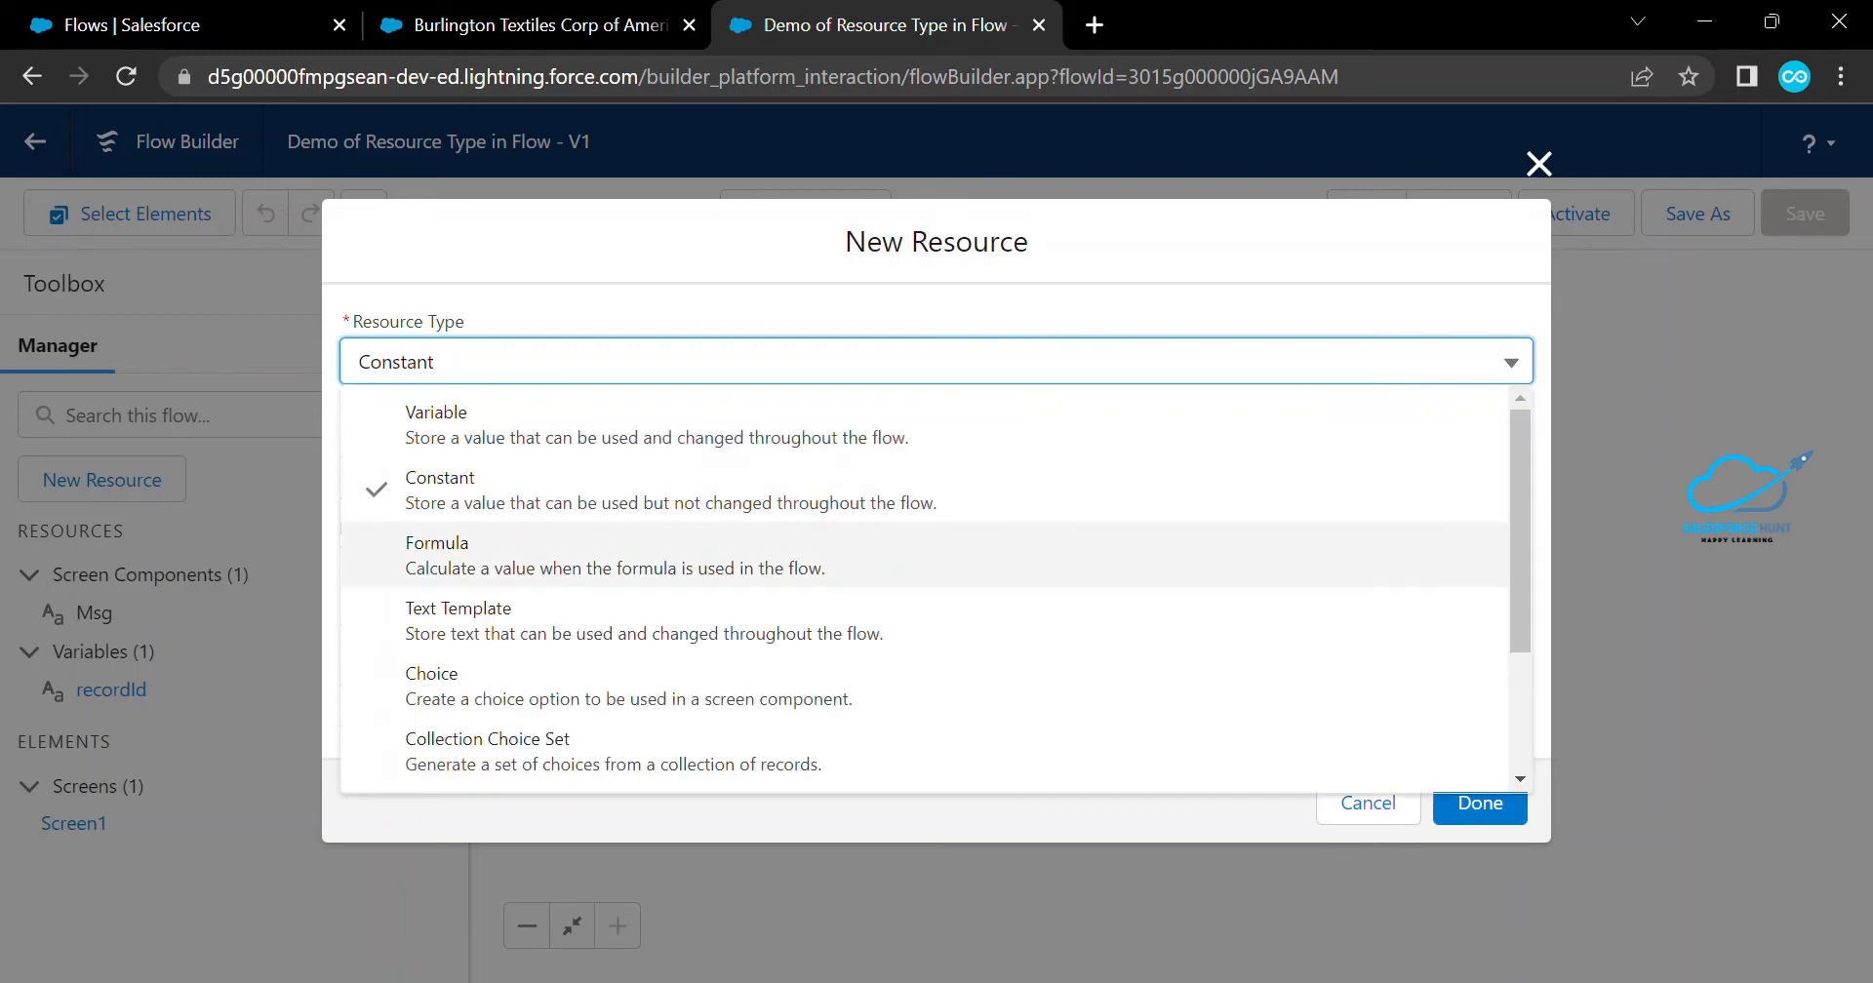
click(517, 429)
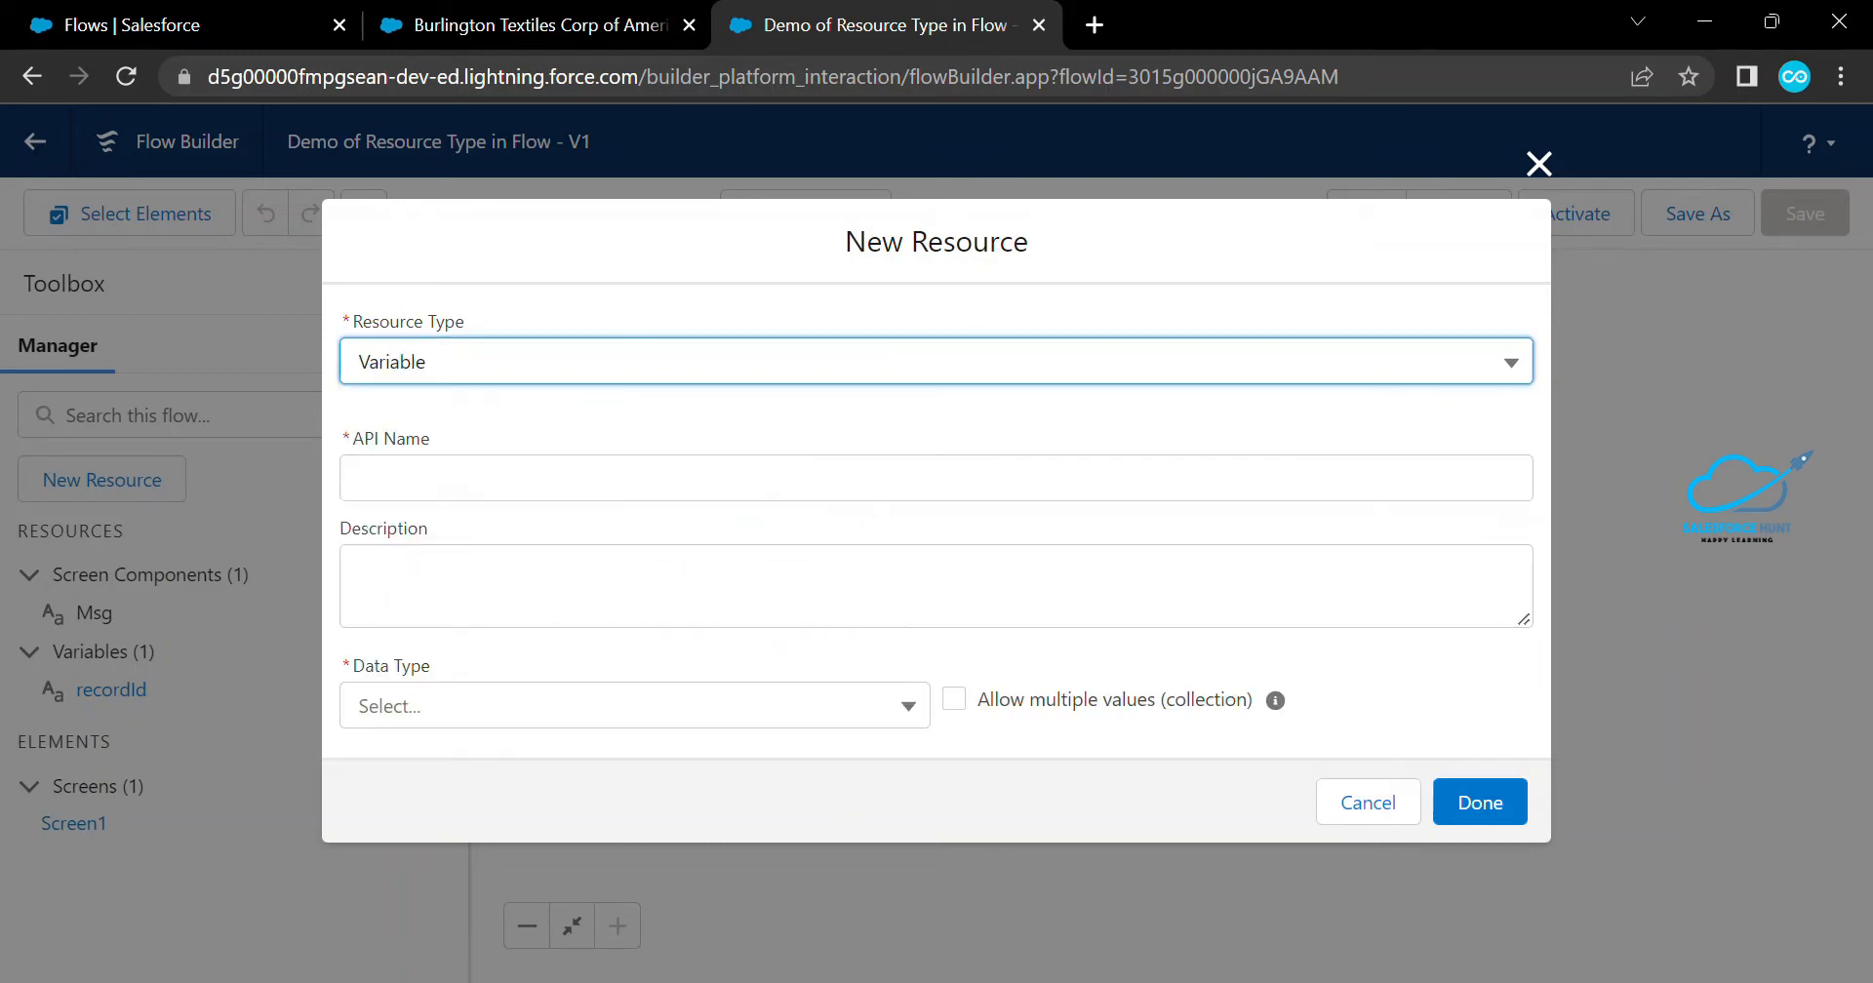
click(517, 477)
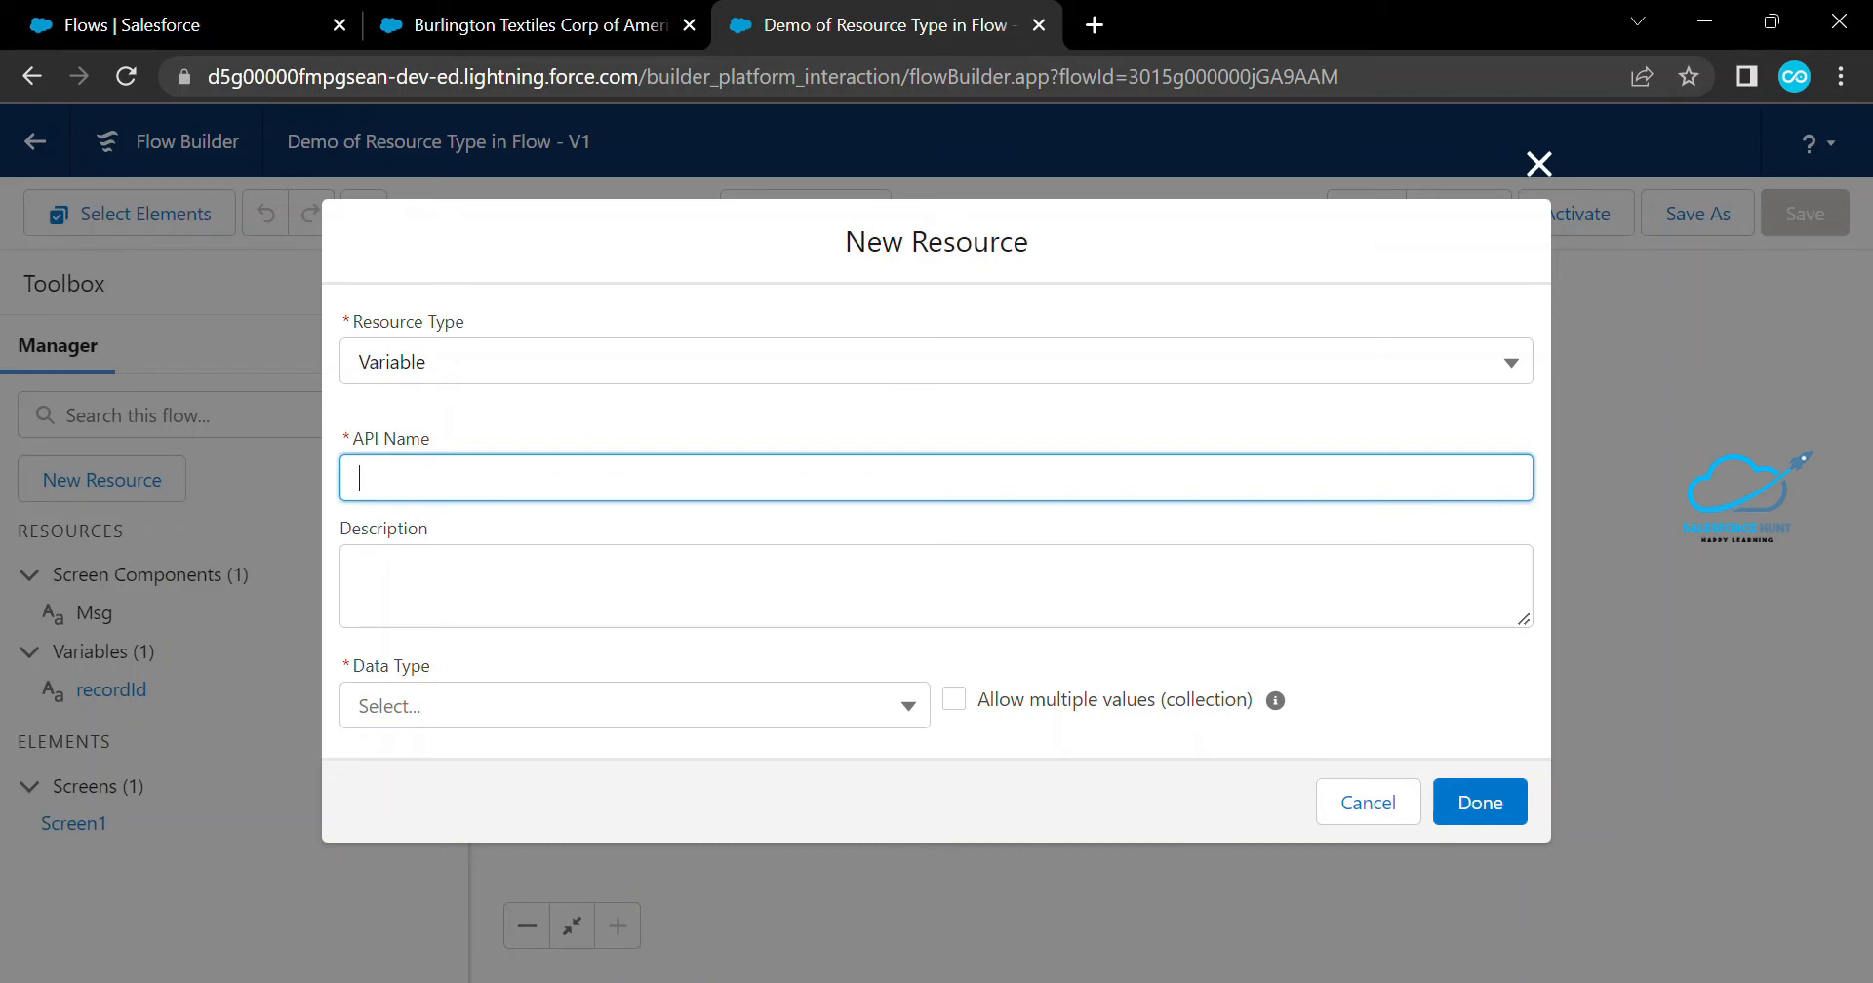
text(number)
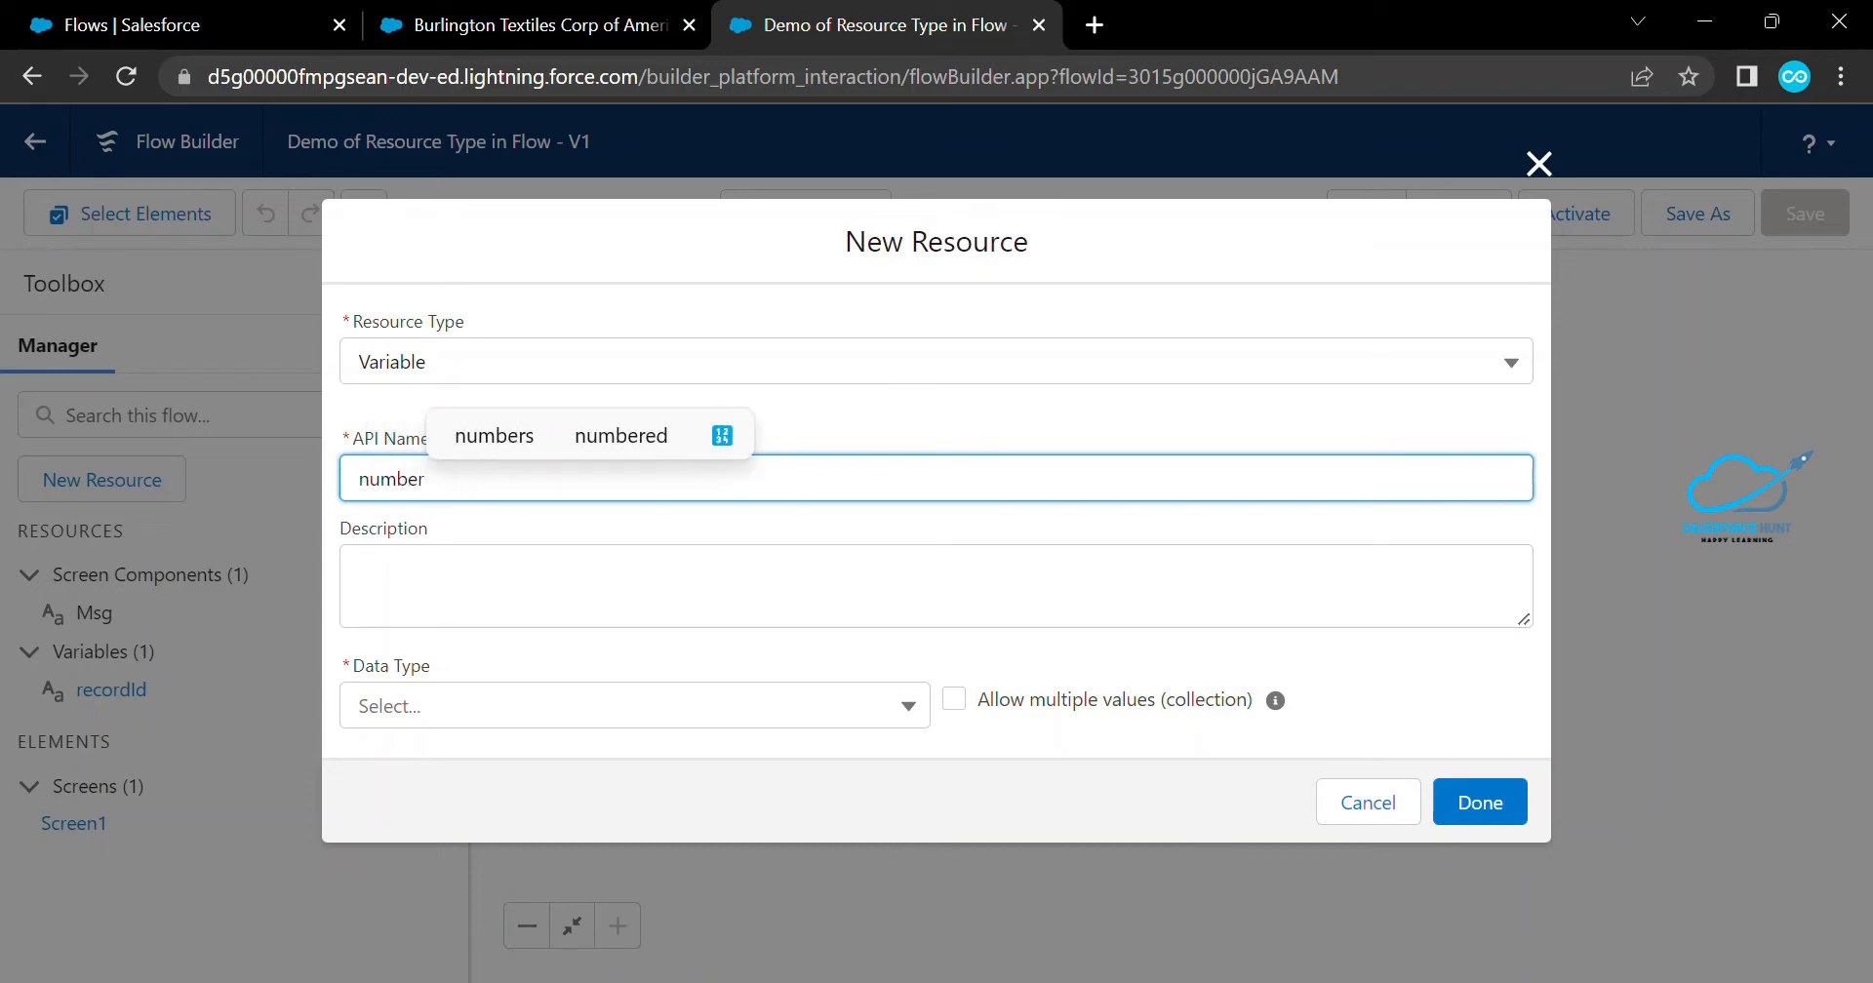
text(Val)
Set the new variable's data type to Number with 0 decimal places
key(Tab)
key(Tab)
key(Down)
key(Down)
key(Down)
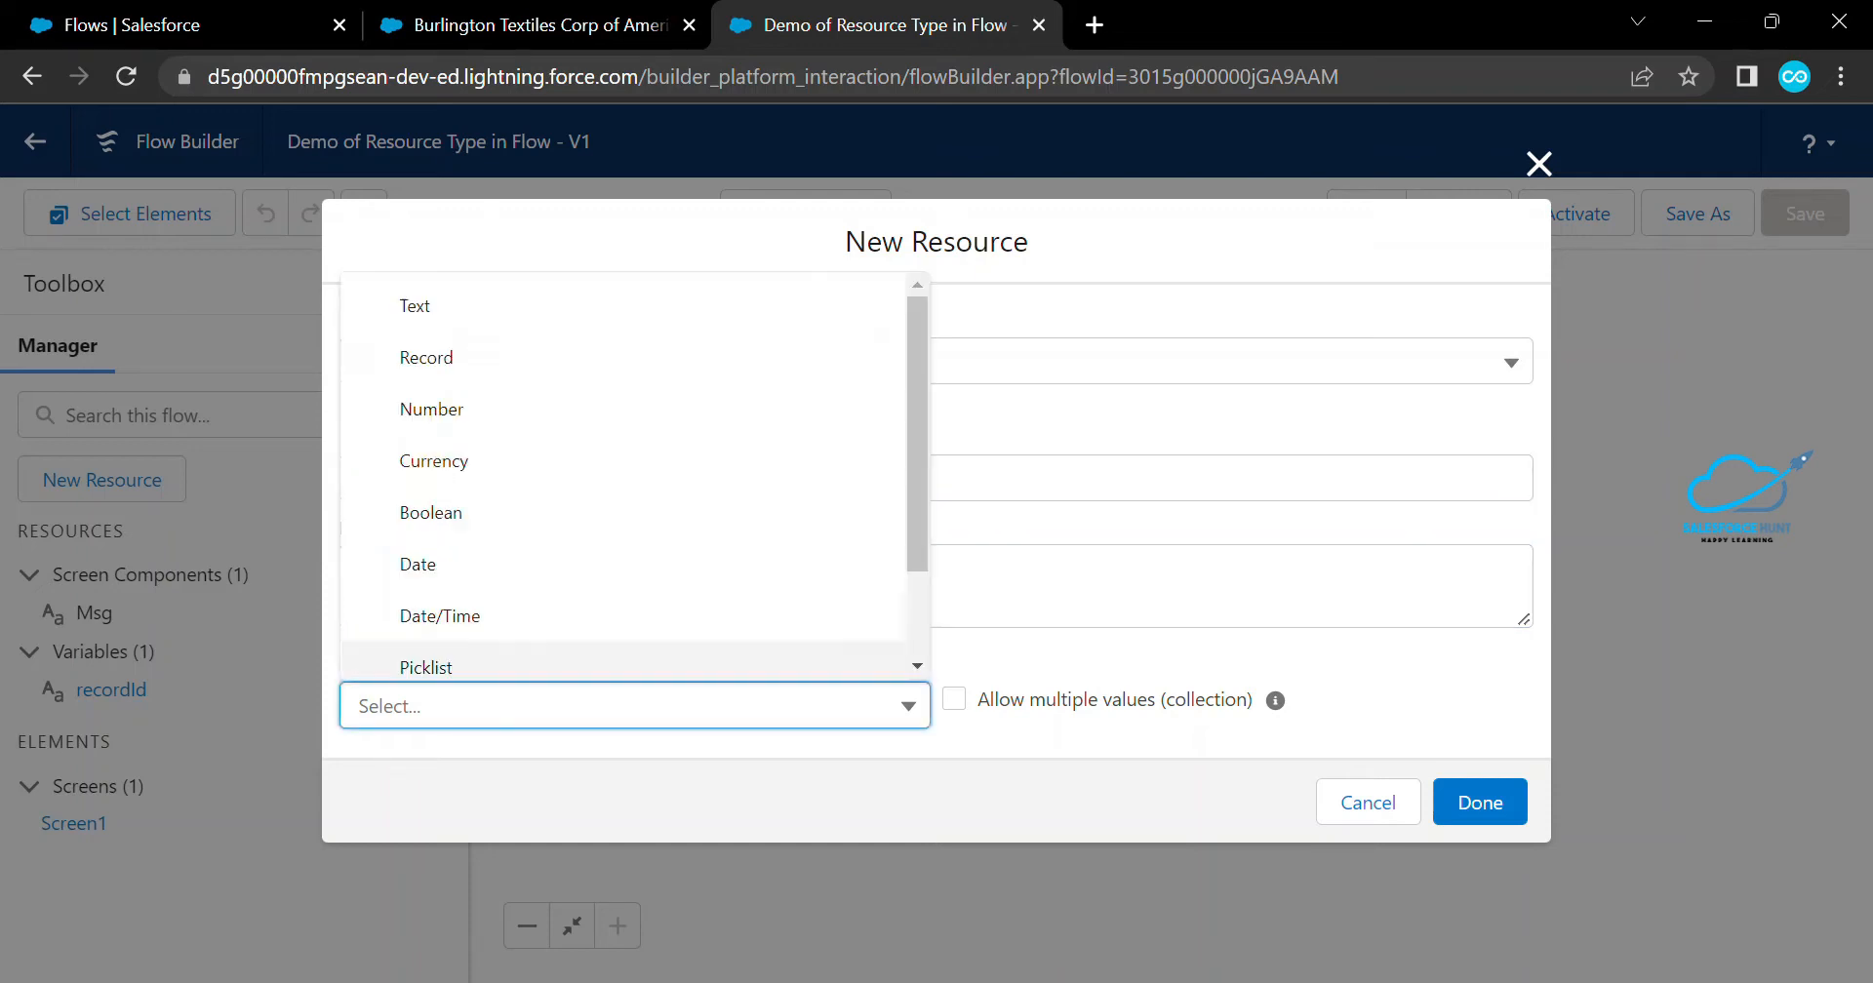
key(Return)
scroll(924, 522, down, 2)
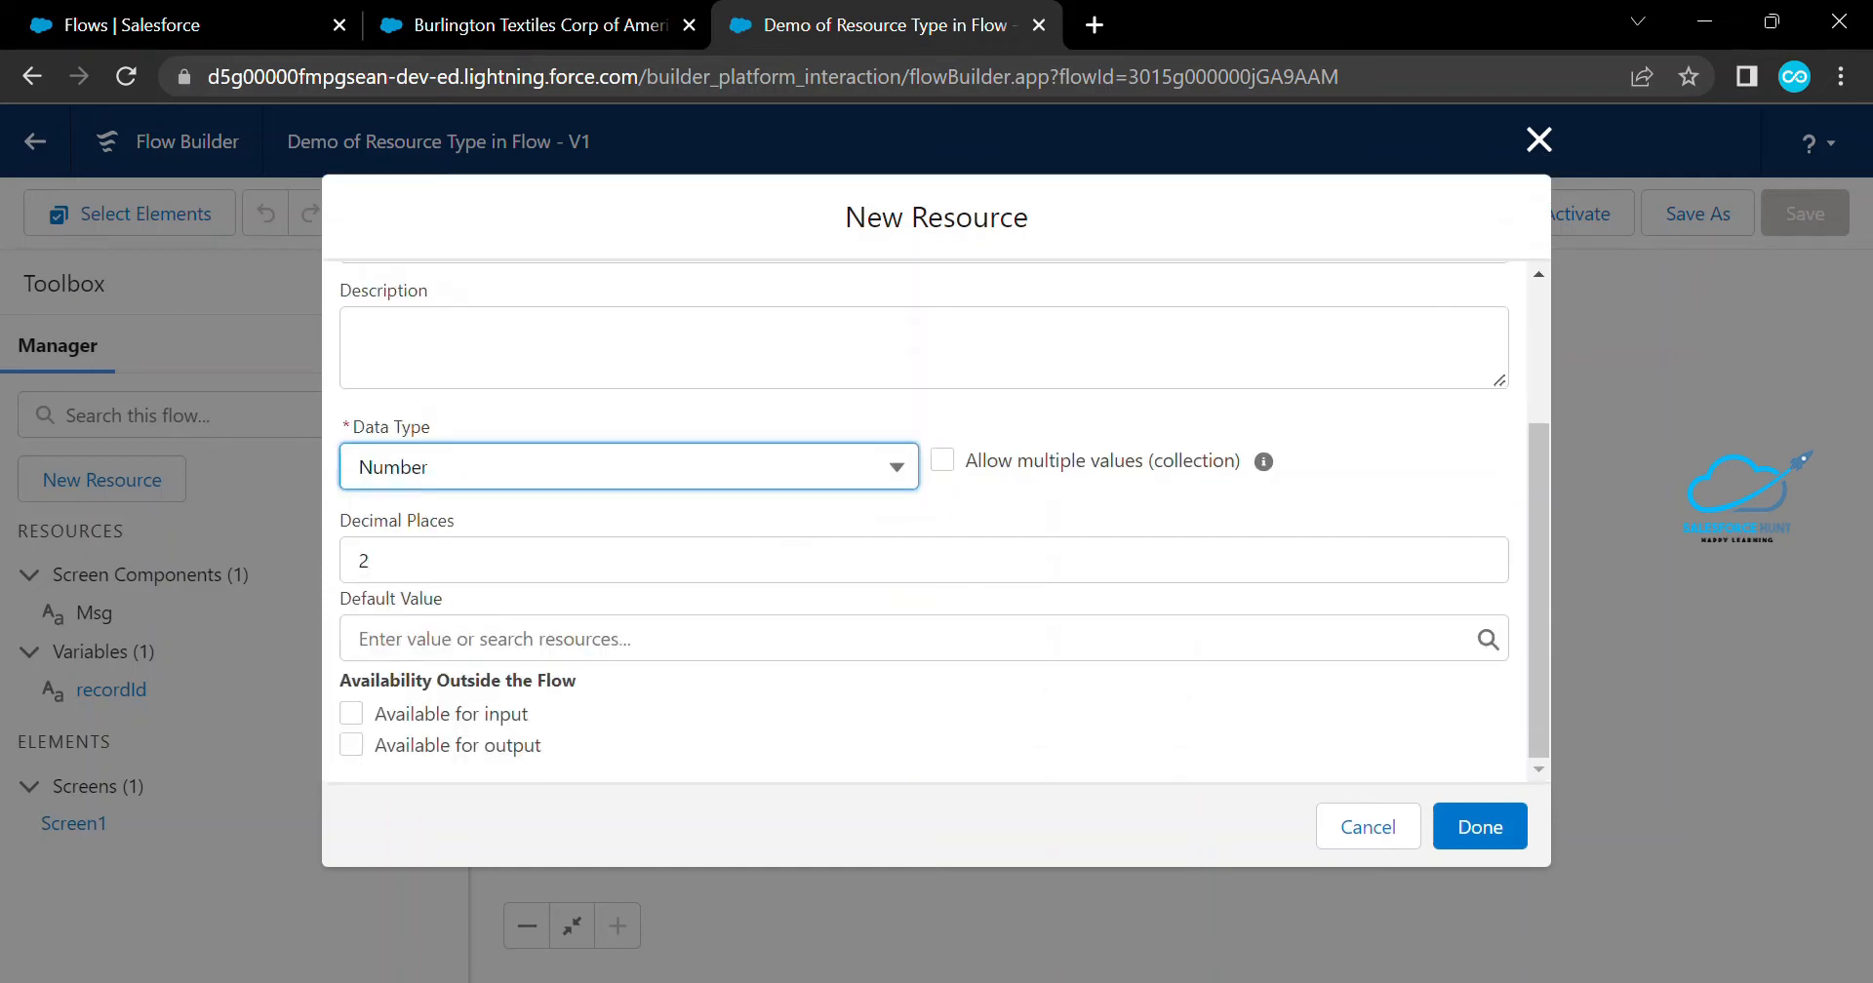
key(Tab)
text(0)
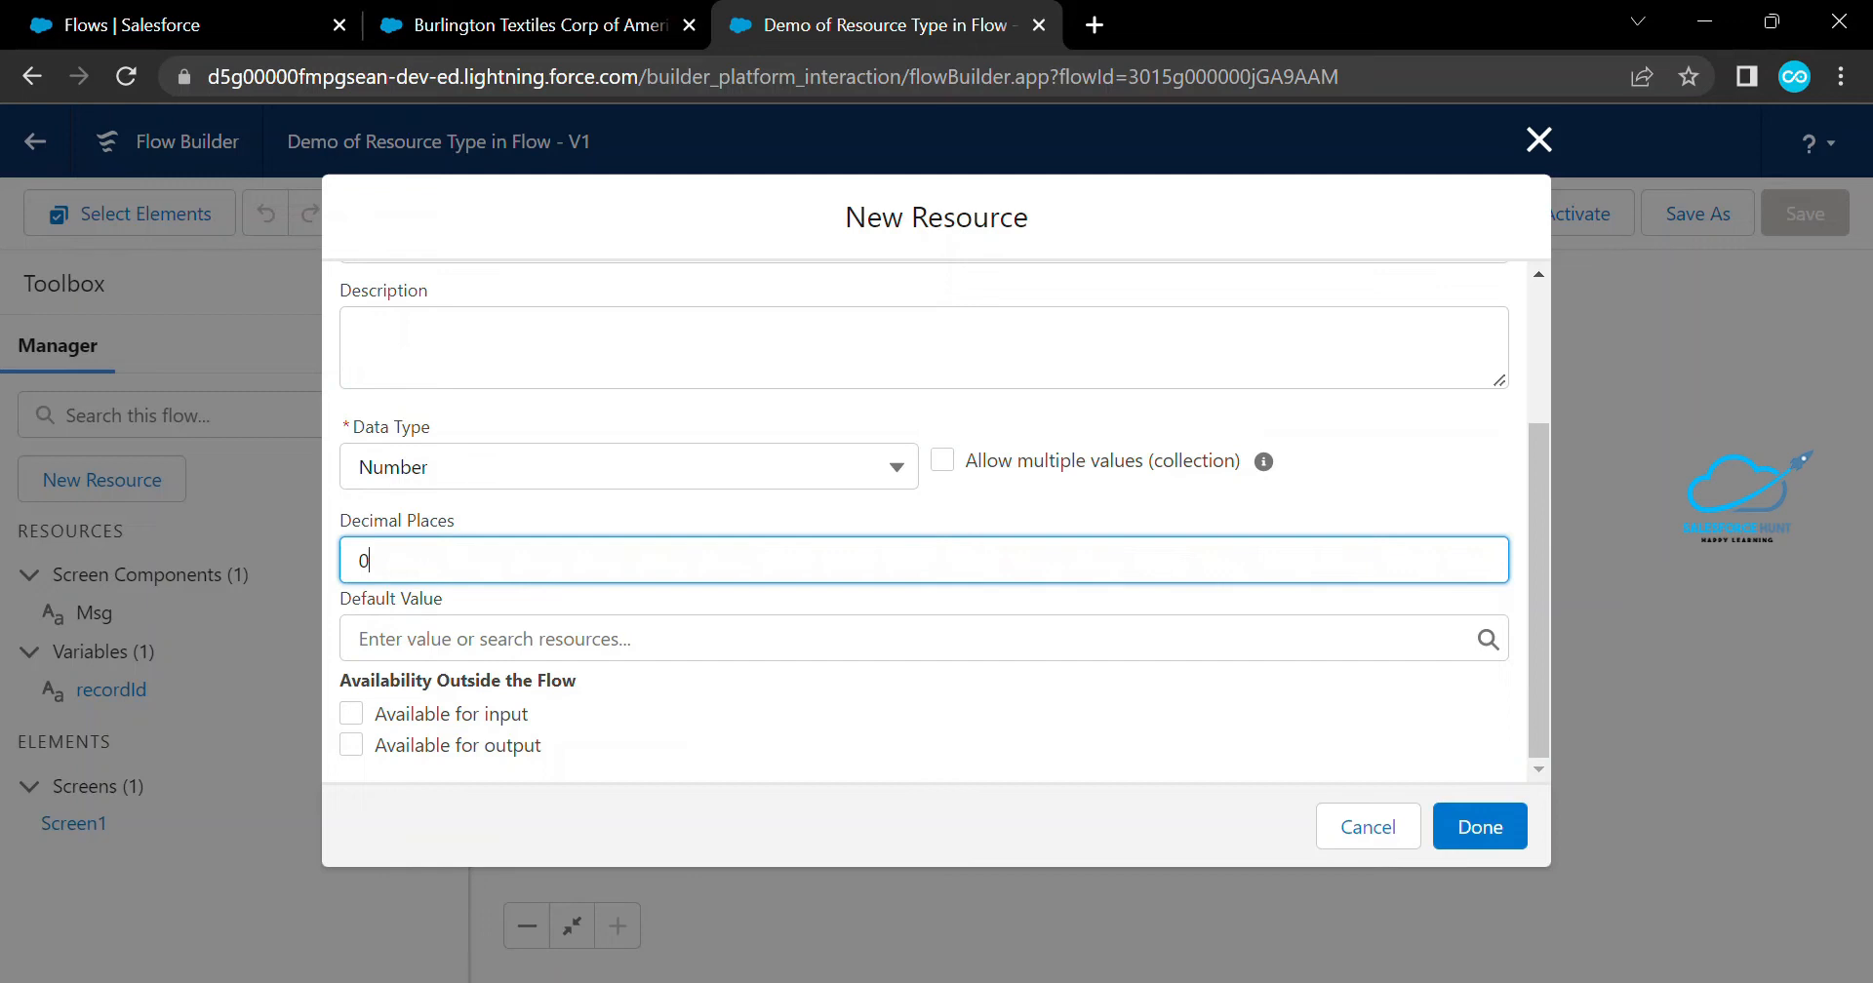
Shorten the new variable's API name to number
scroll(924, 522, up, 2)
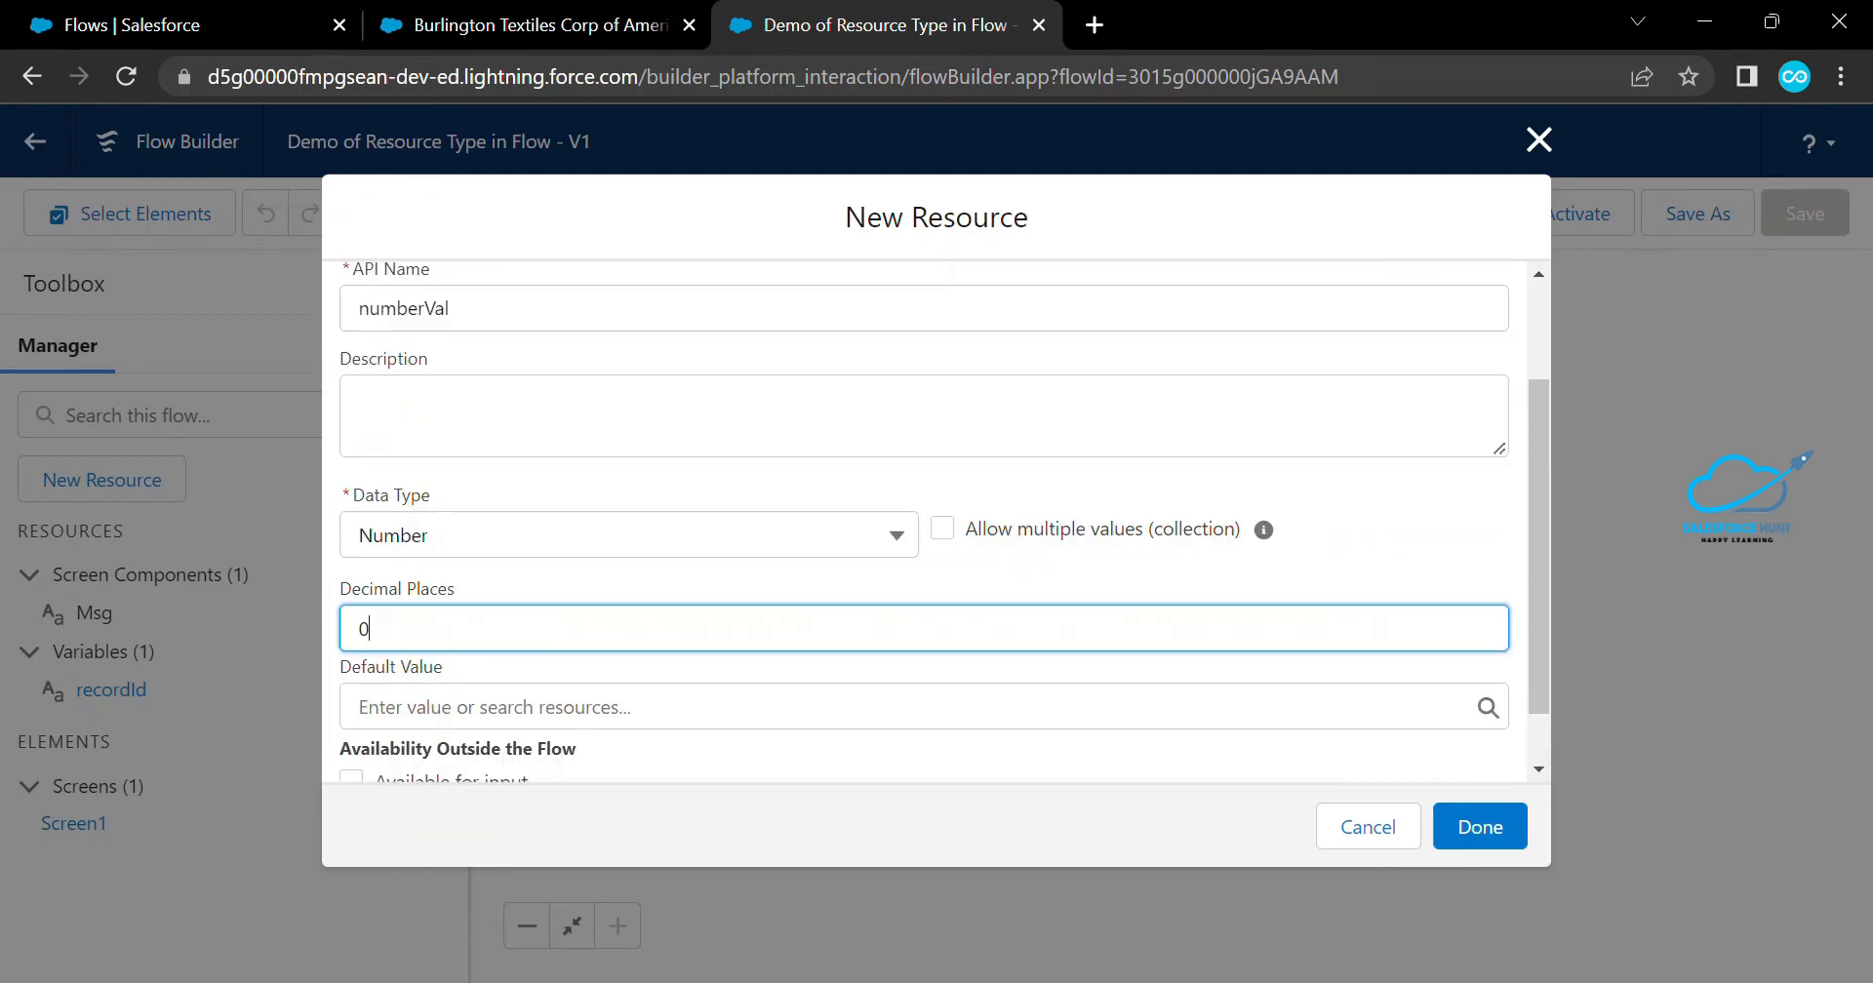
drag(452, 455, 407, 454)
click(451, 455)
key(BackSpace)
key(BackSpace)
key(BackSpace)
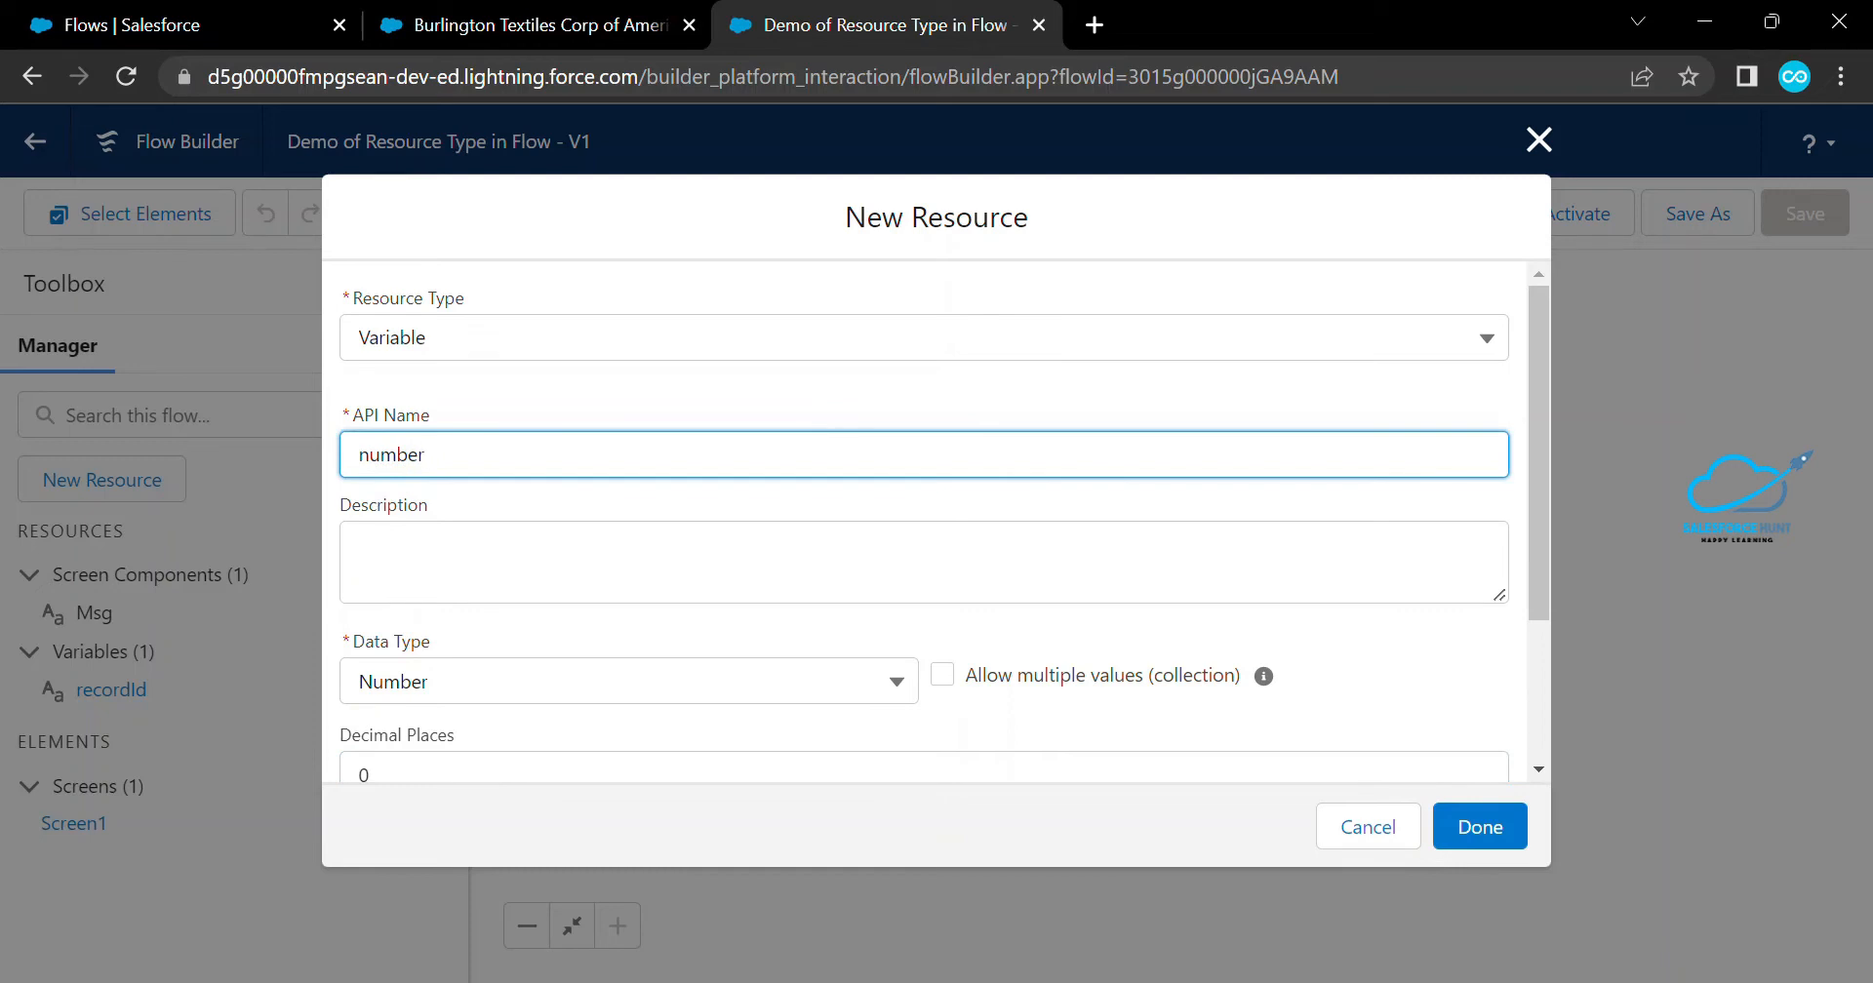
Complete the new Number variable's API name as number1 and create the variable
text(1)
click(1480, 826)
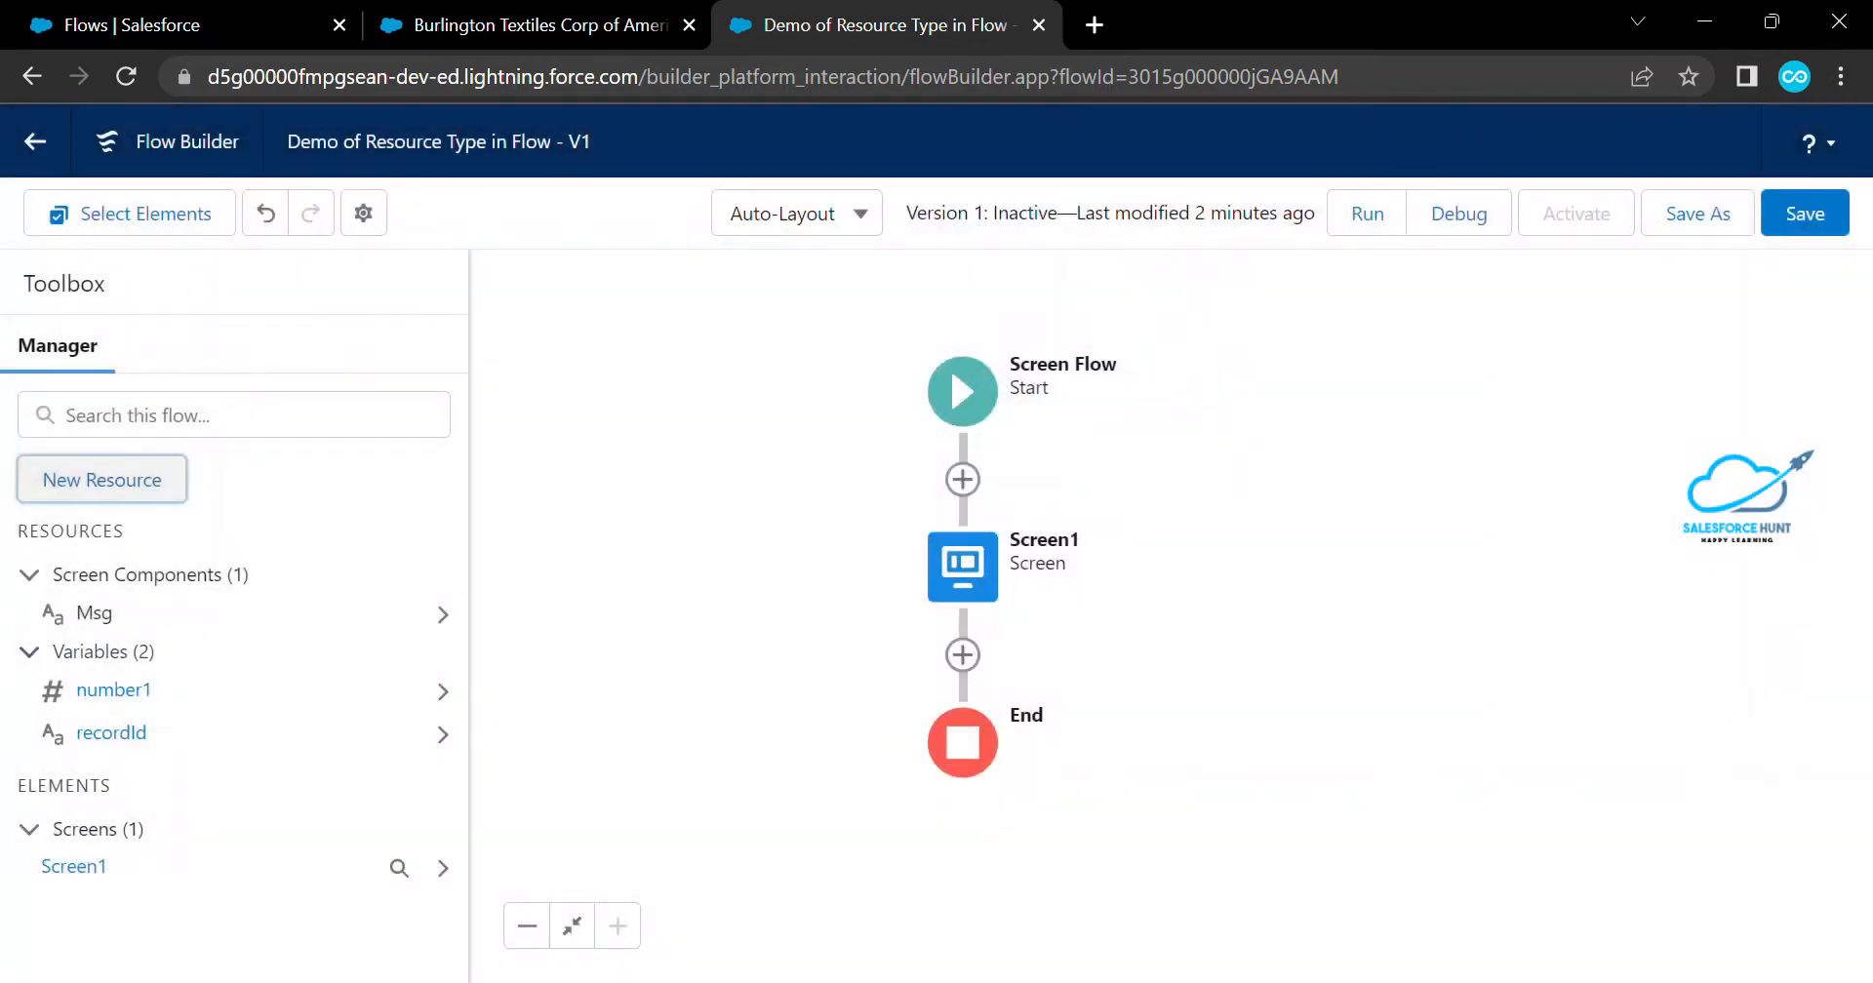
Start another new flow resource of type Variable with the API name number2
click(101, 480)
click(624, 422)
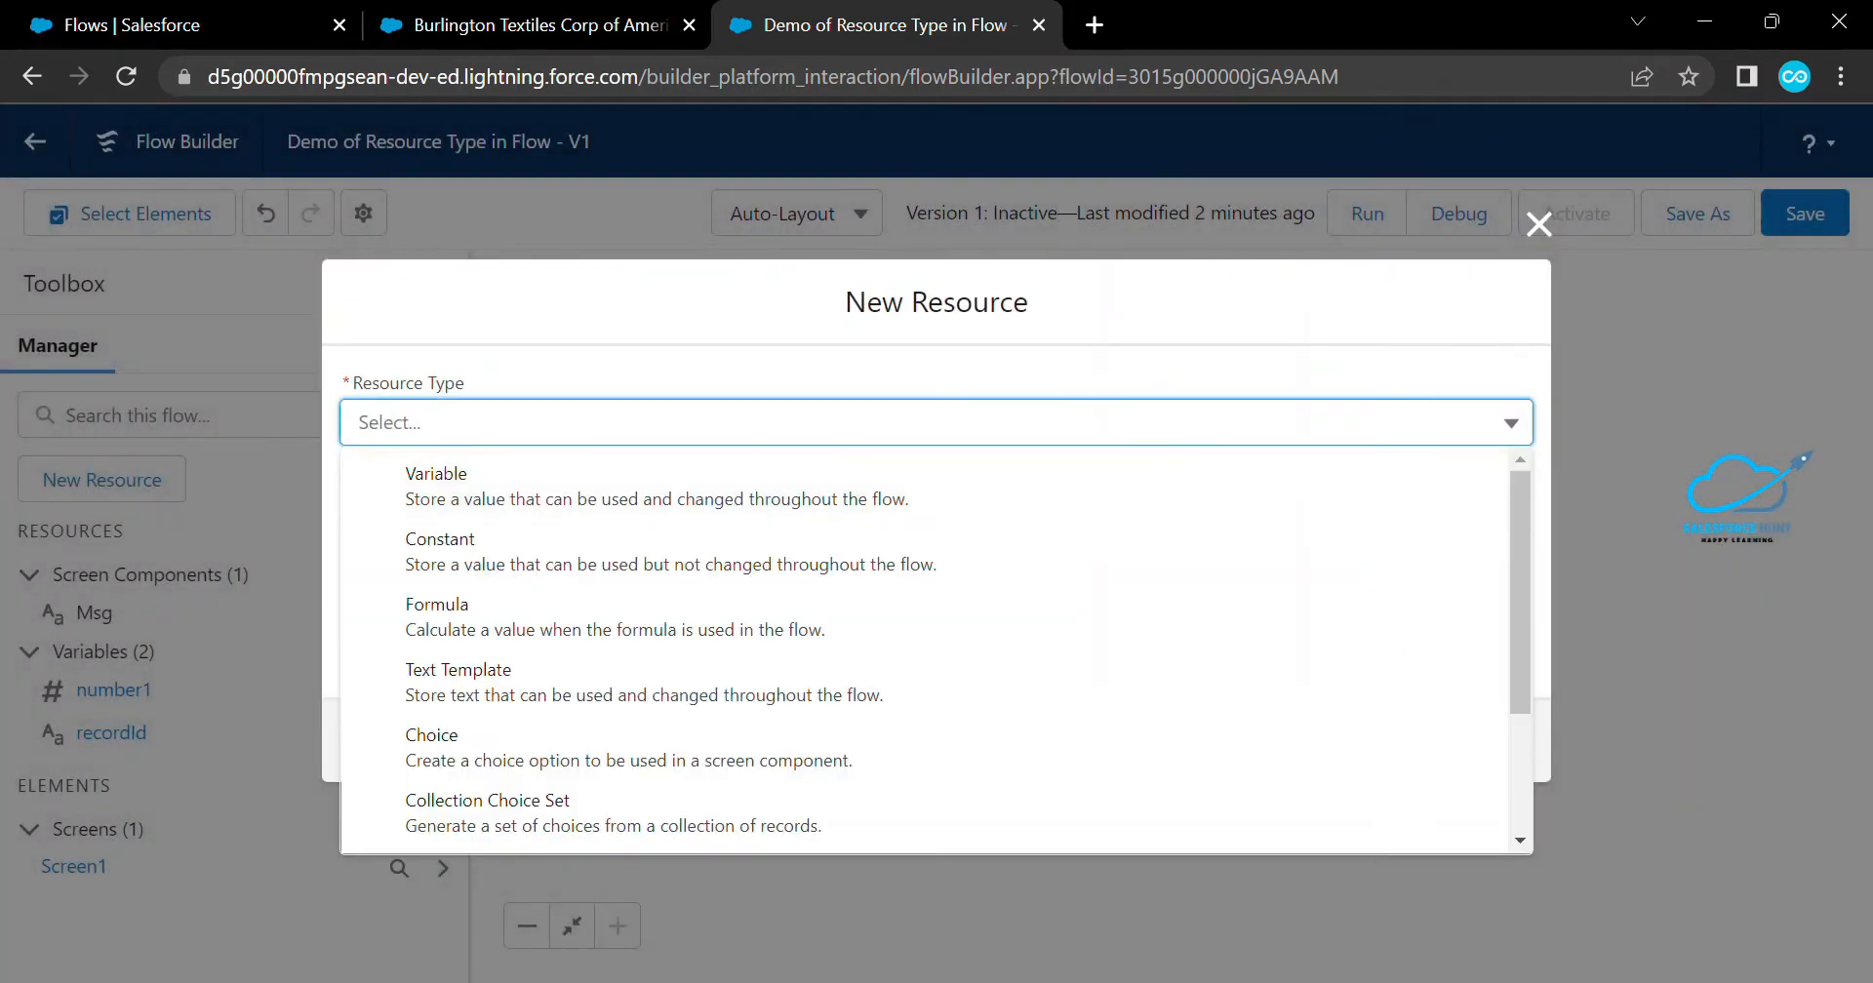
click(624, 486)
click(624, 479)
text(n)
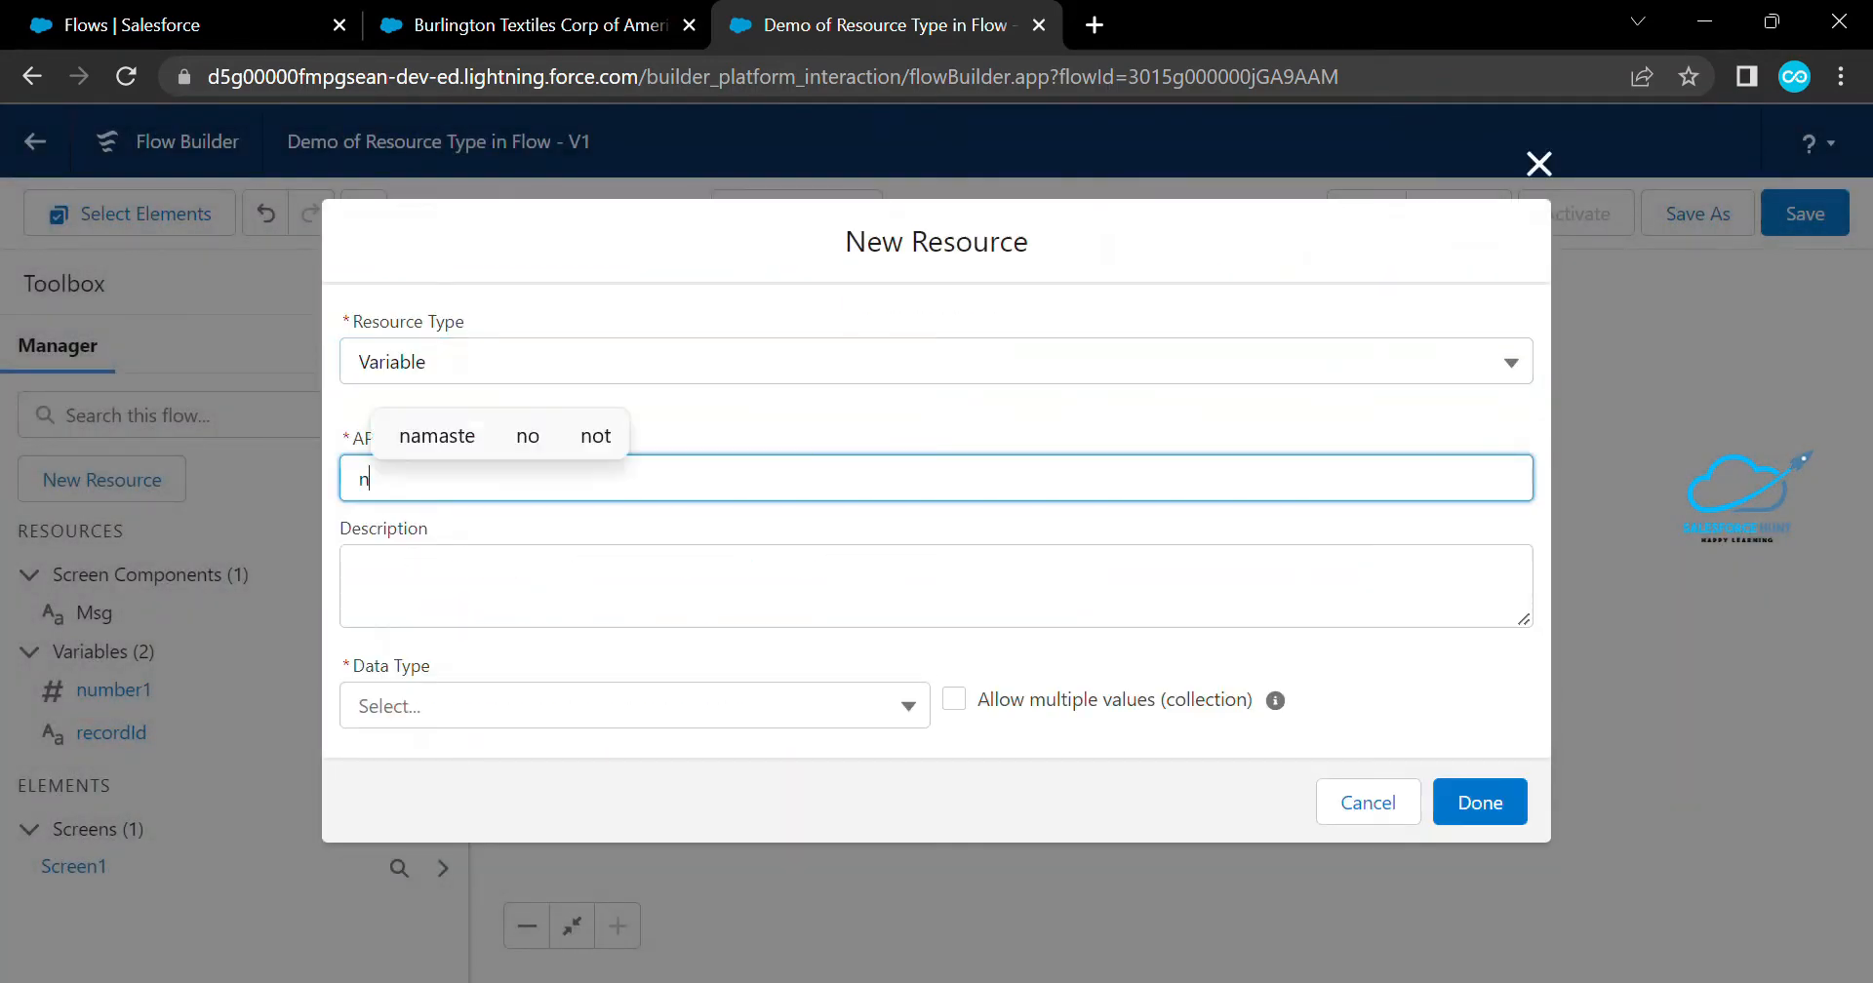
text(umber2)
key(Tab)
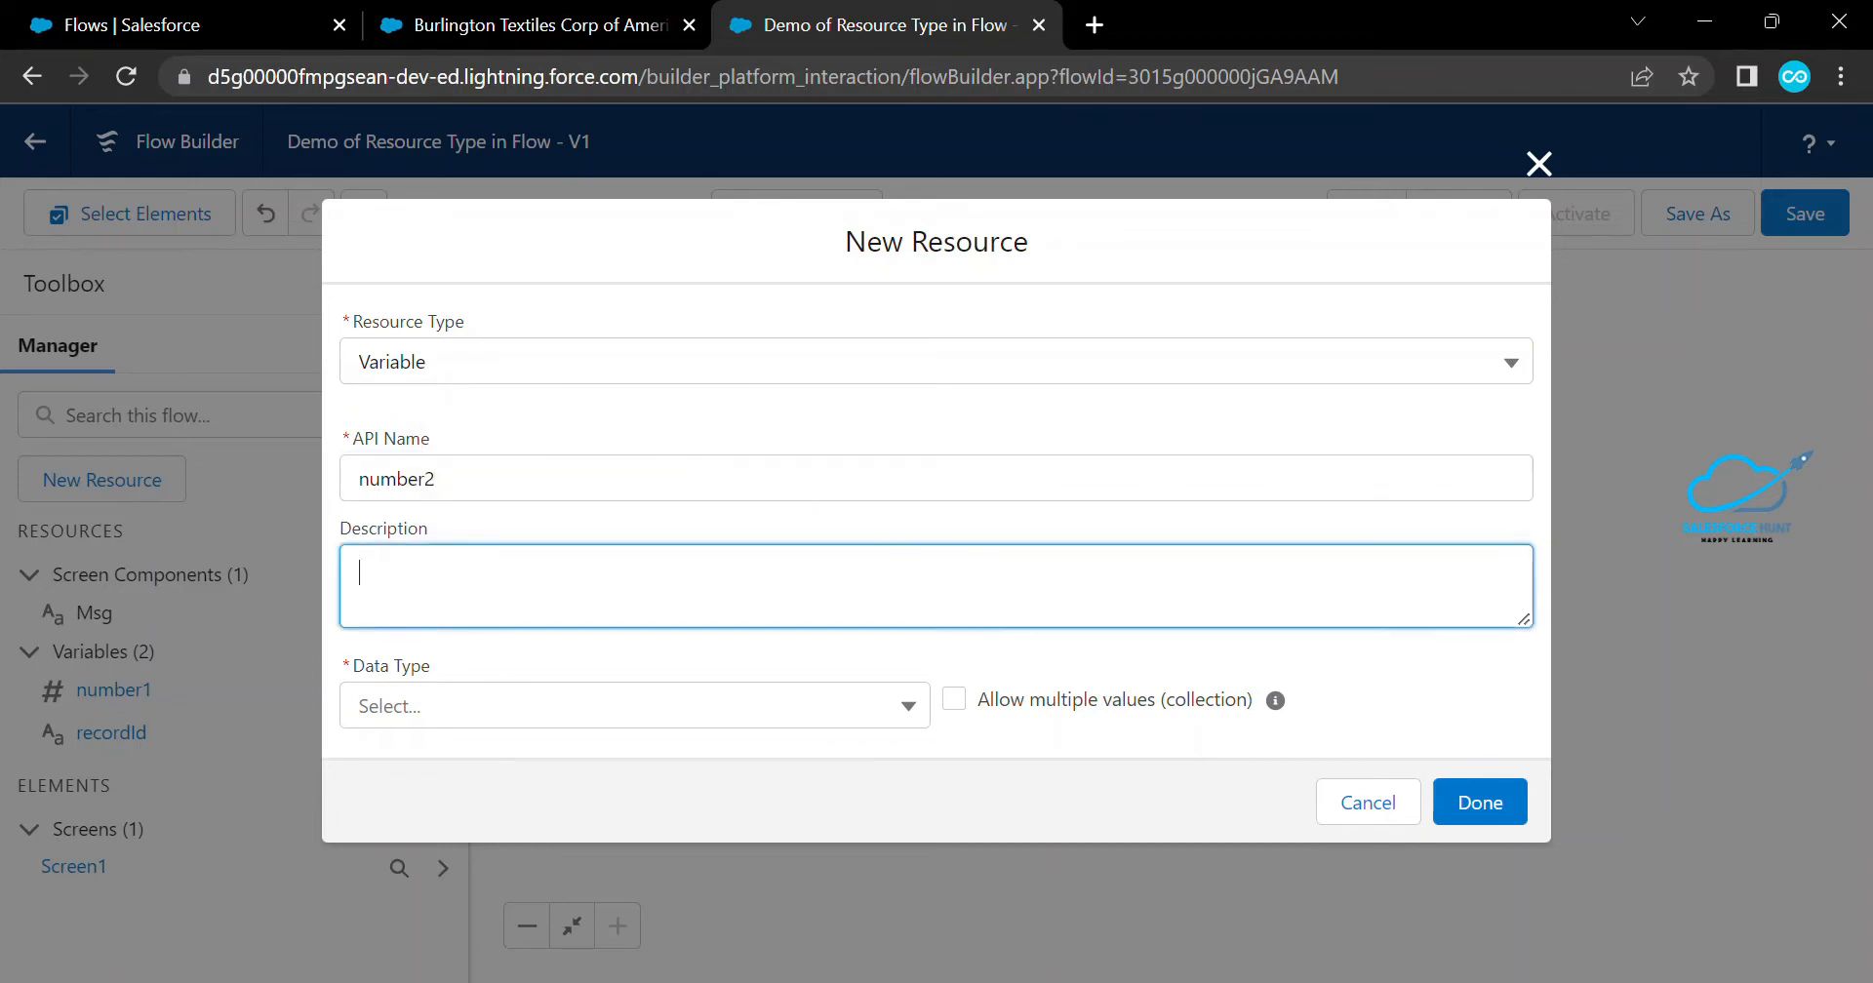
Set the number2 variable's data type to Number with 0 decimal places and create it
click(624, 706)
click(546, 410)
scroll(925, 546, down, 3)
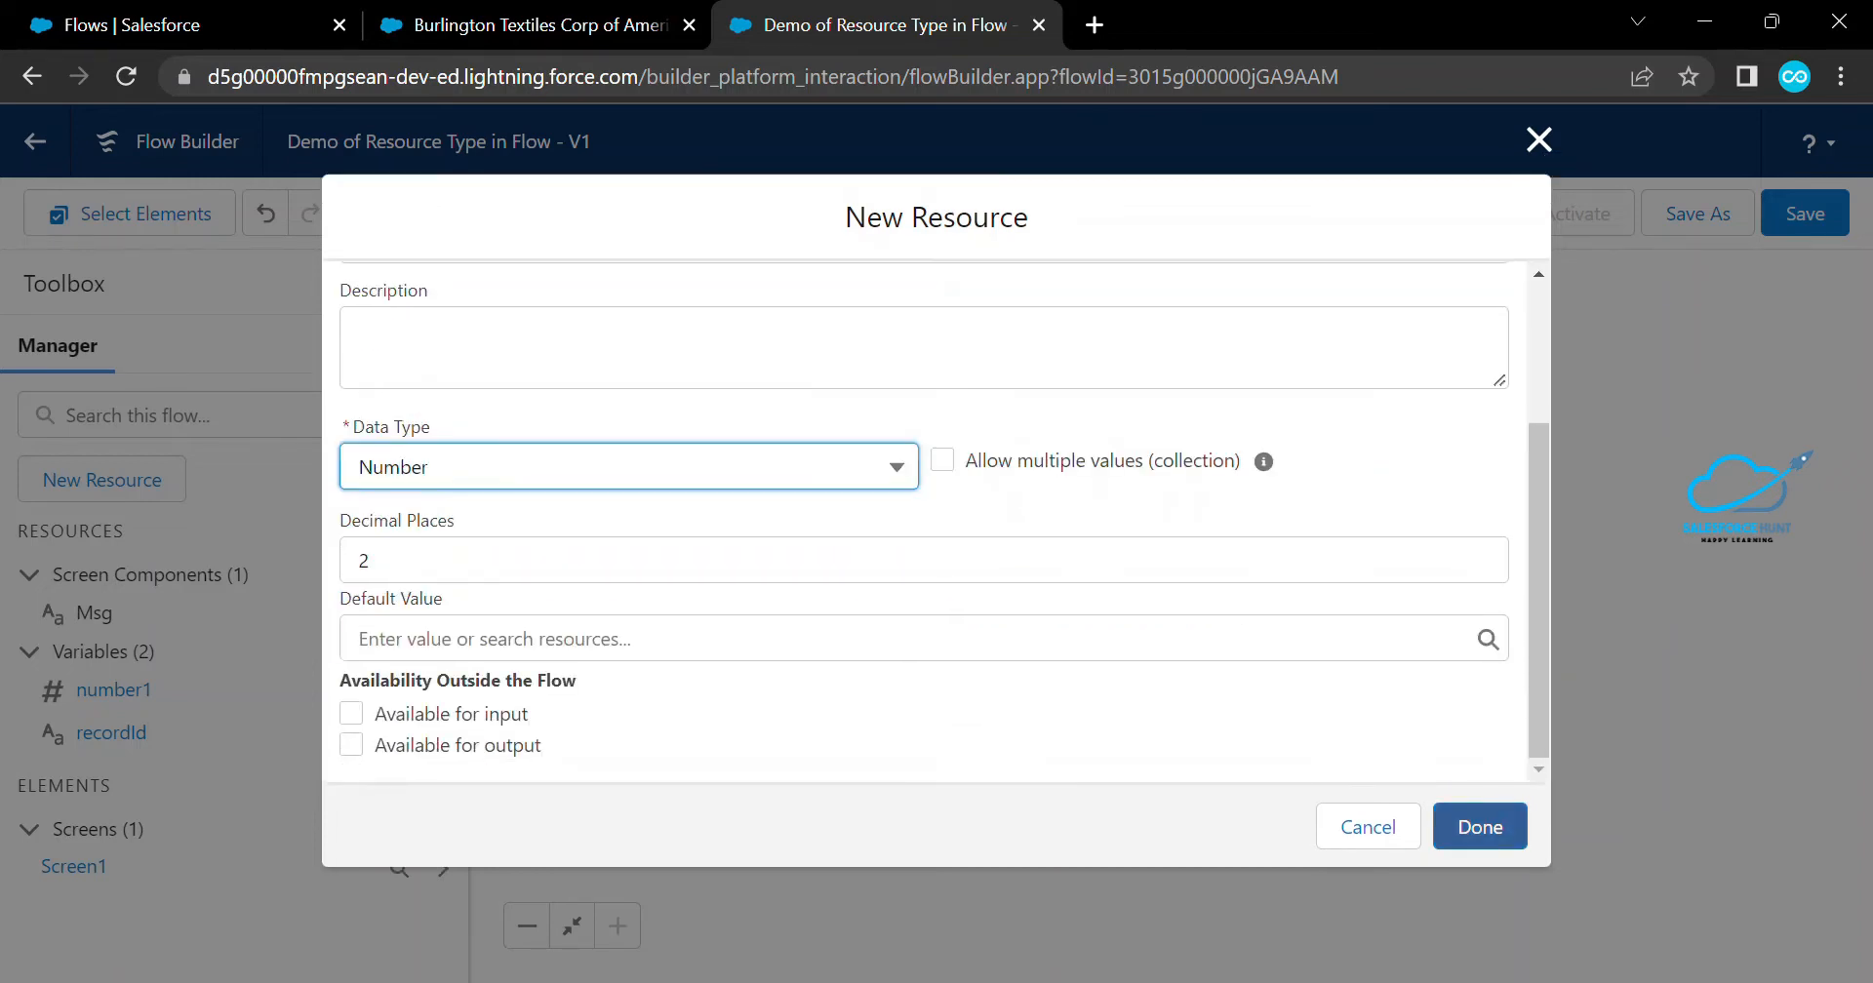
double_click(363, 561)
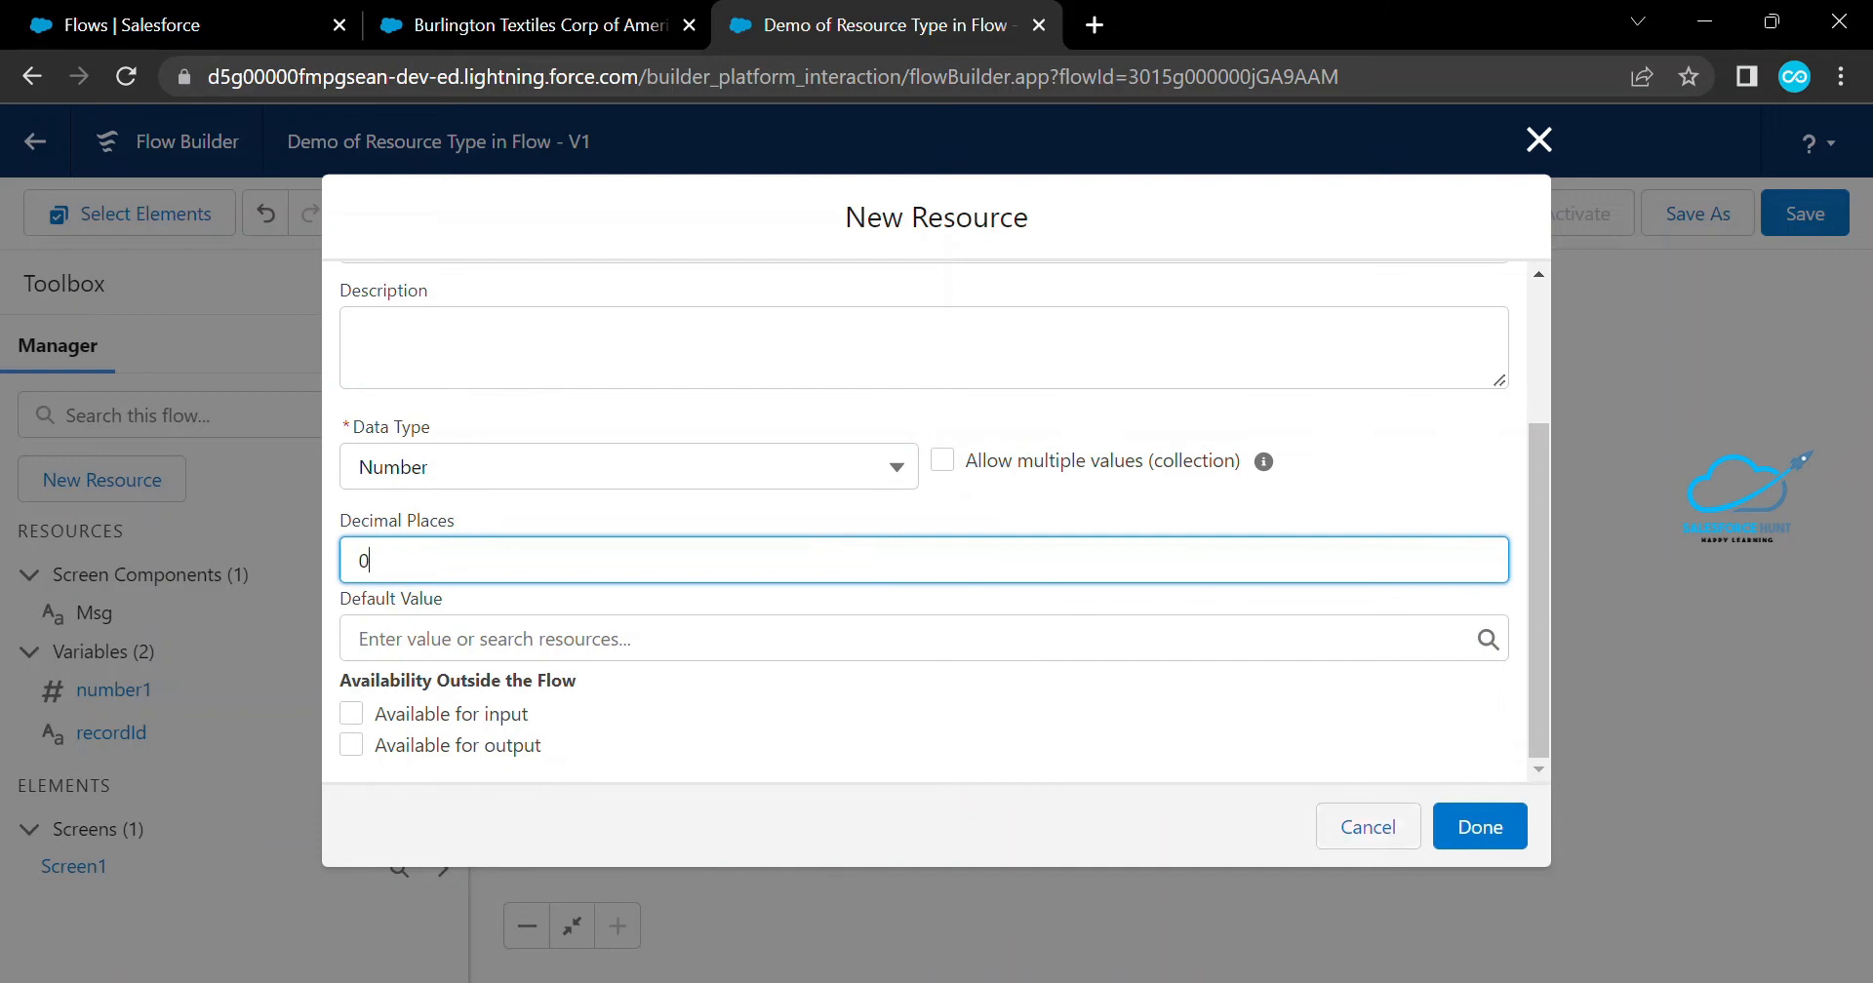
click(1480, 826)
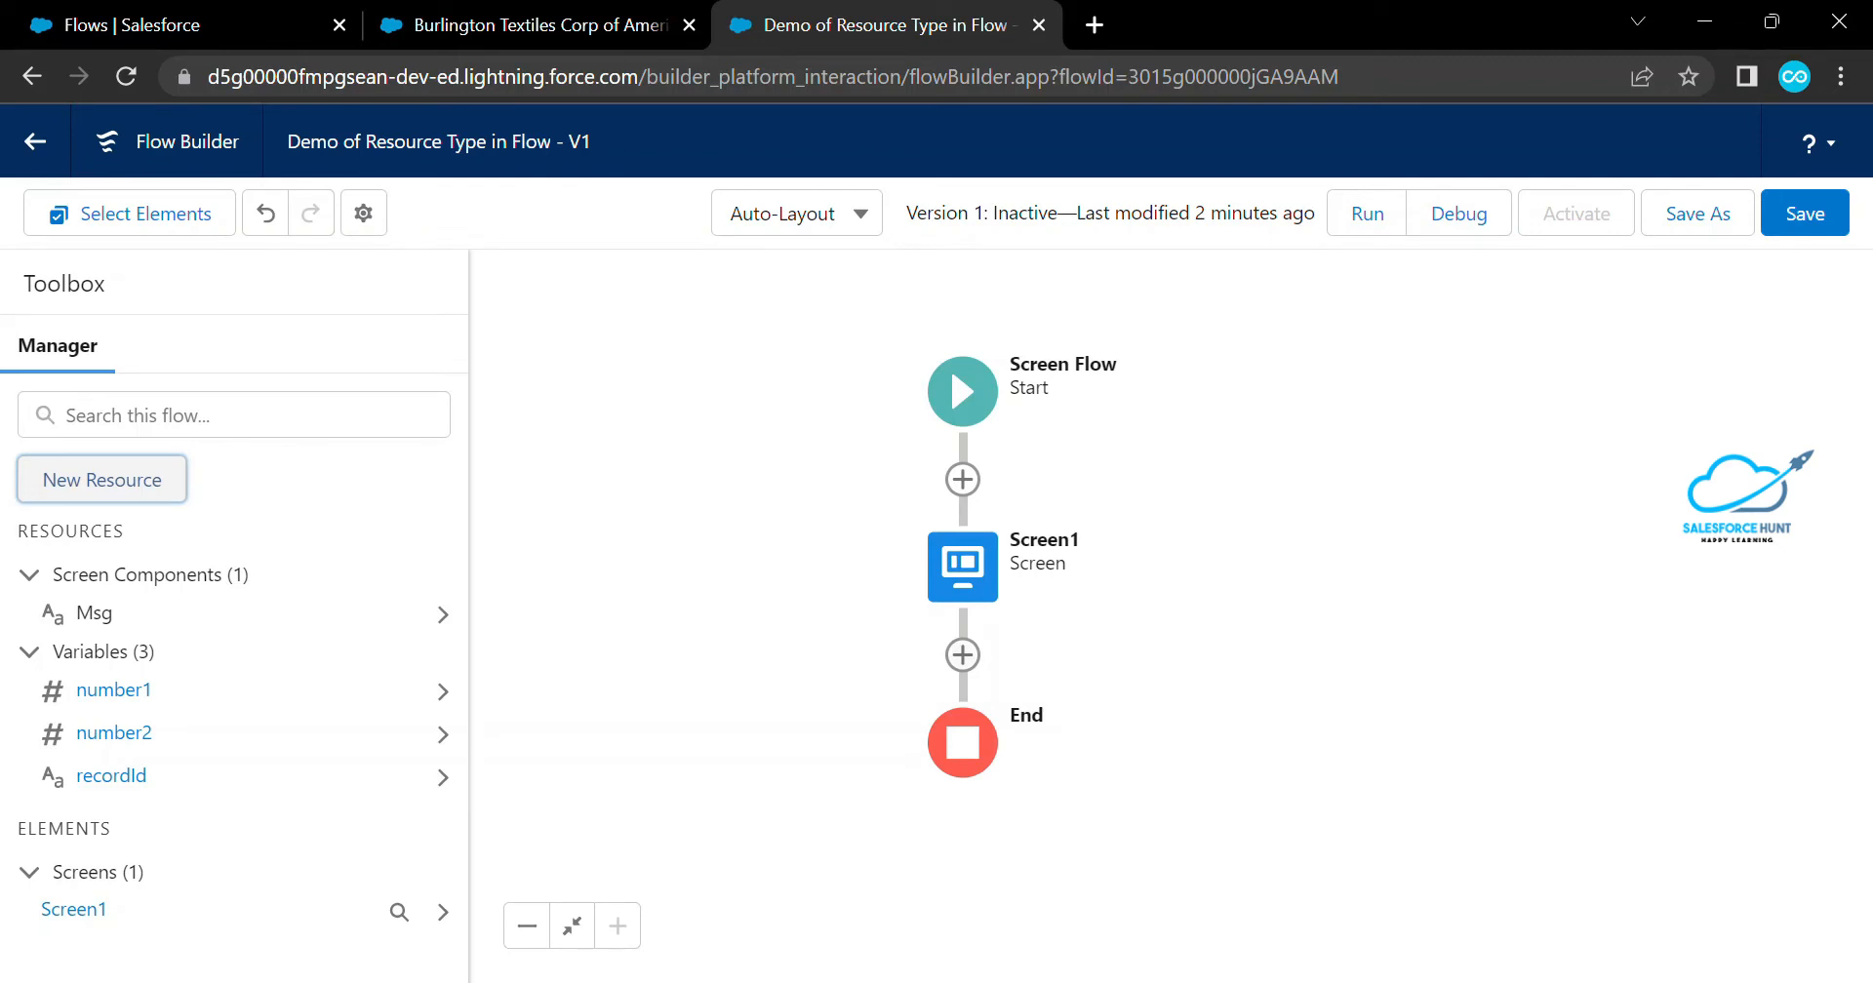
Add an Assignment element between Screen1 and End with the label Assign Value to Number
click(962, 655)
drag(1268, 810, 1275, 599)
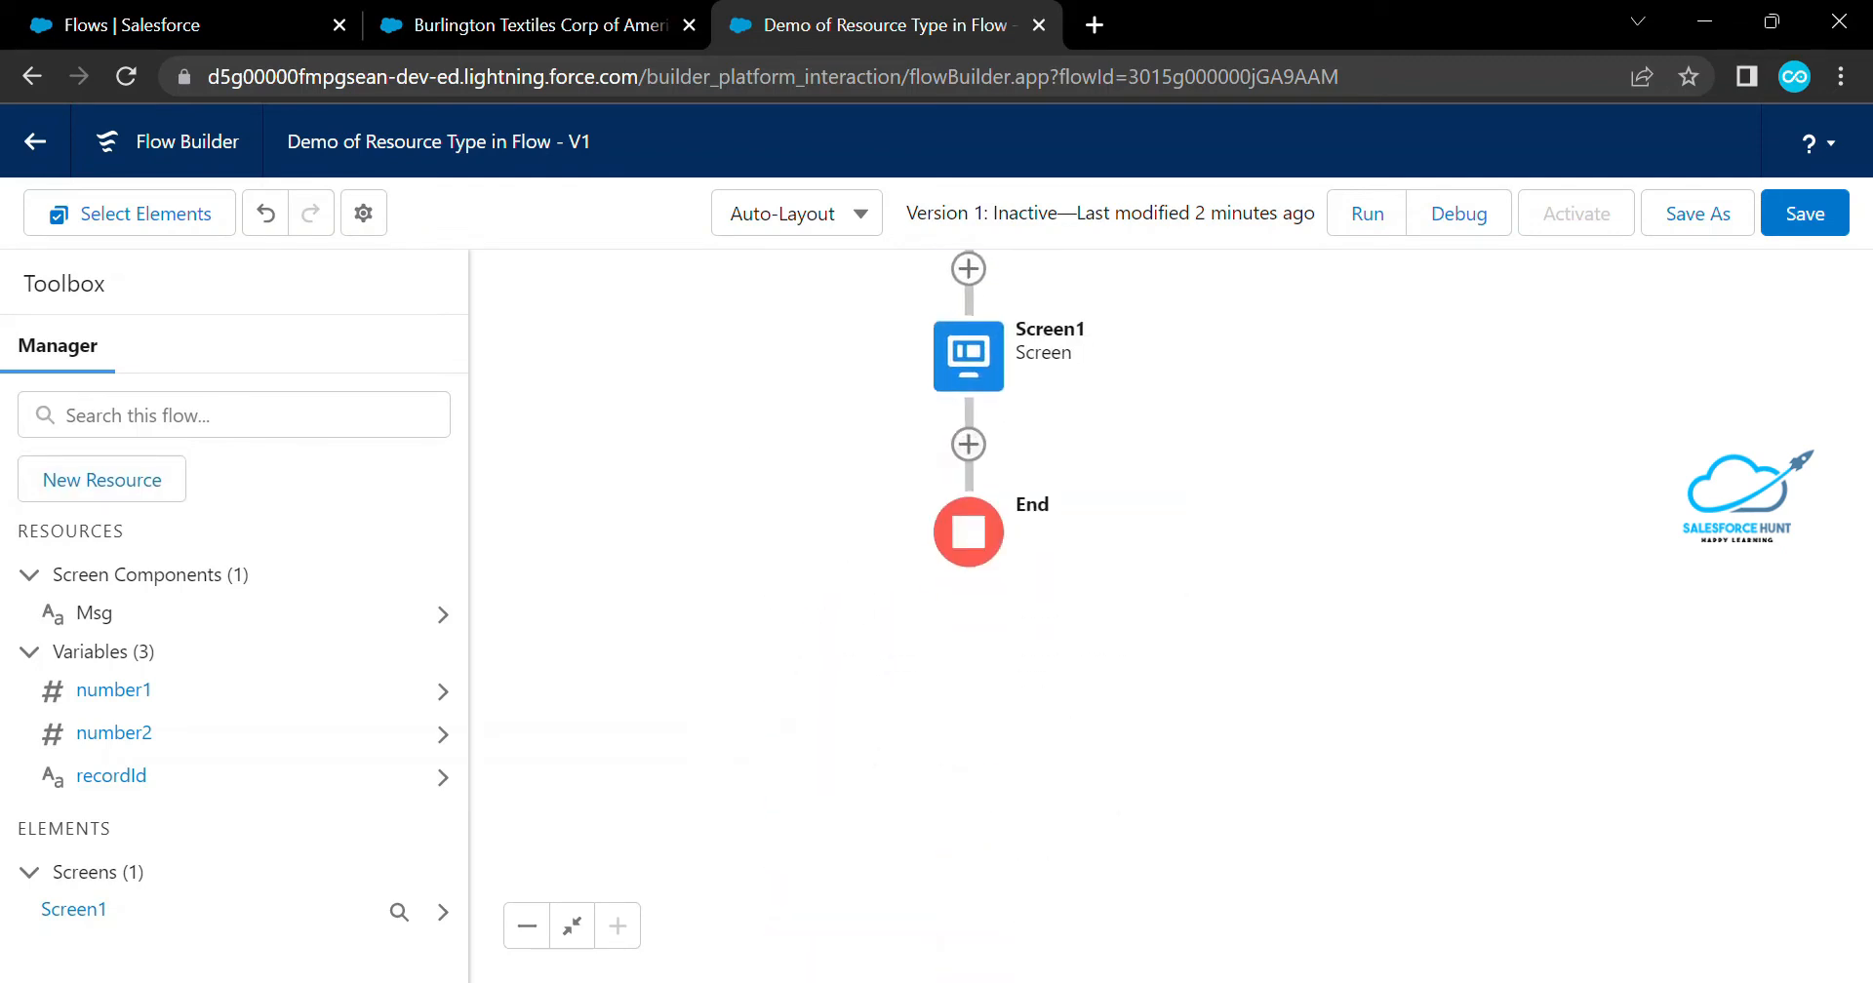
click(969, 443)
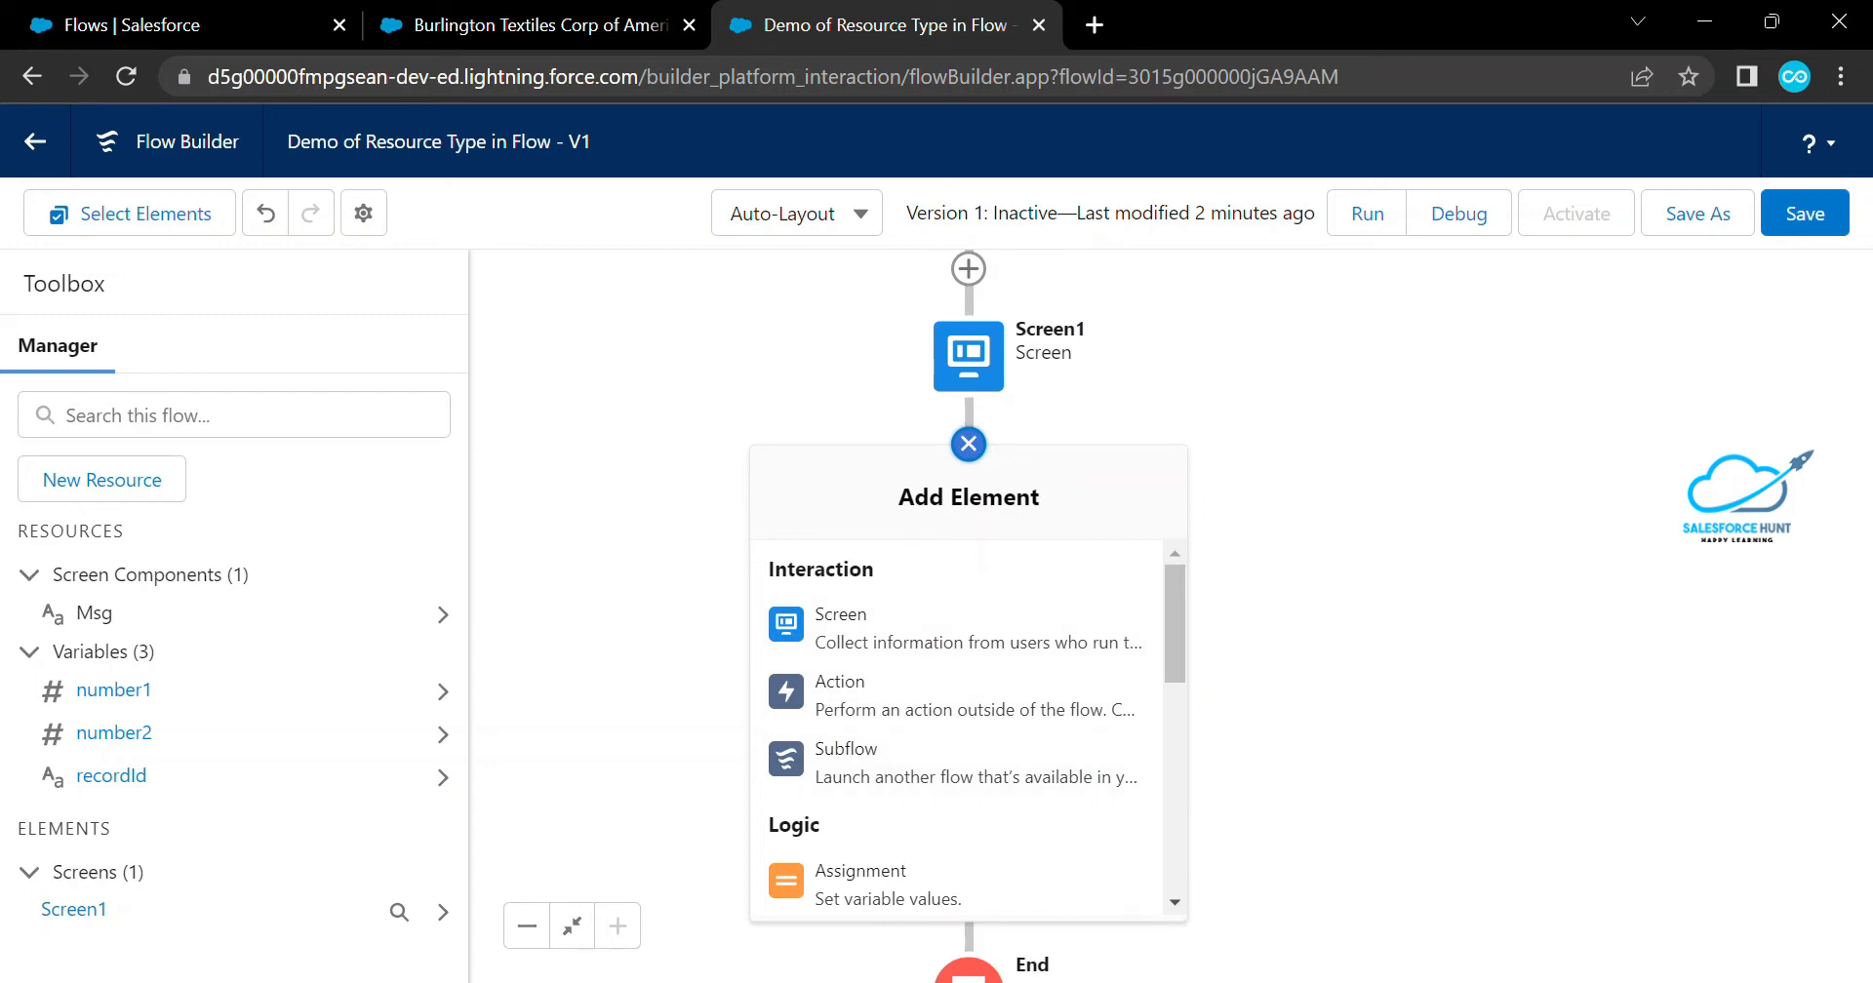
click(858, 883)
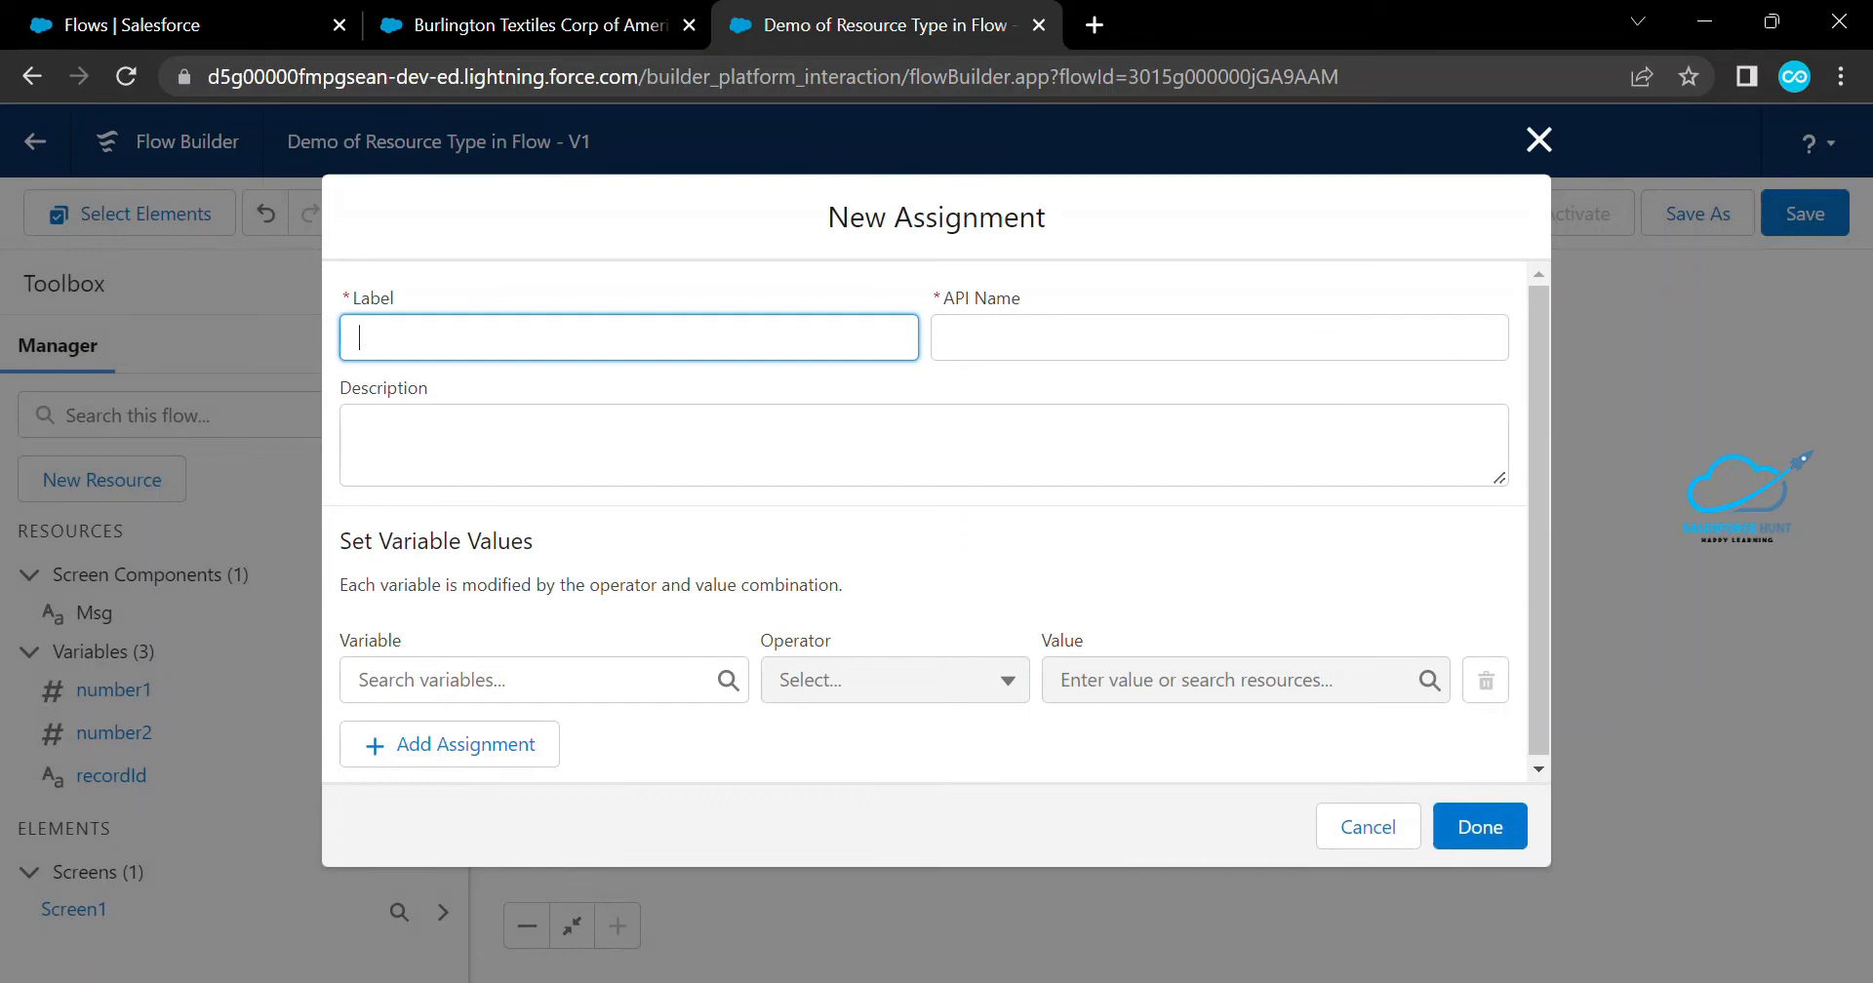
text(Aiss)
key(BackSpace)
key(BackSpace)
text(ssign Value to)
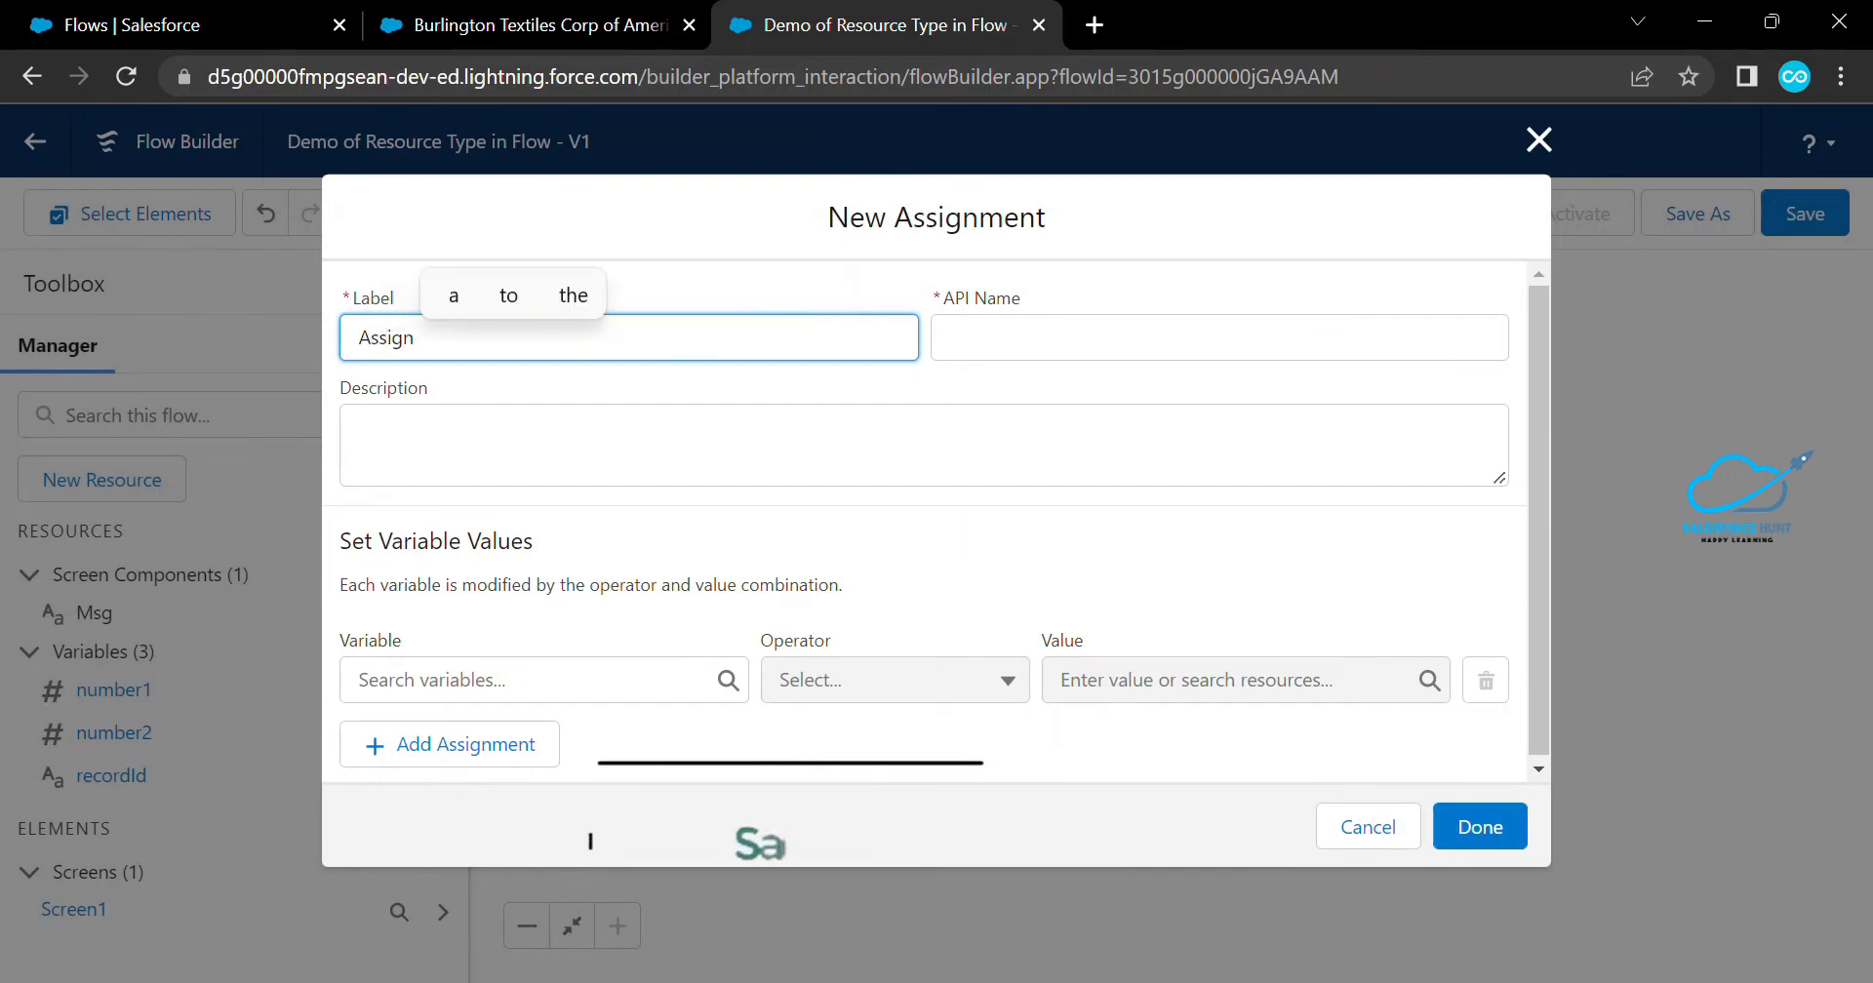
text( Number)
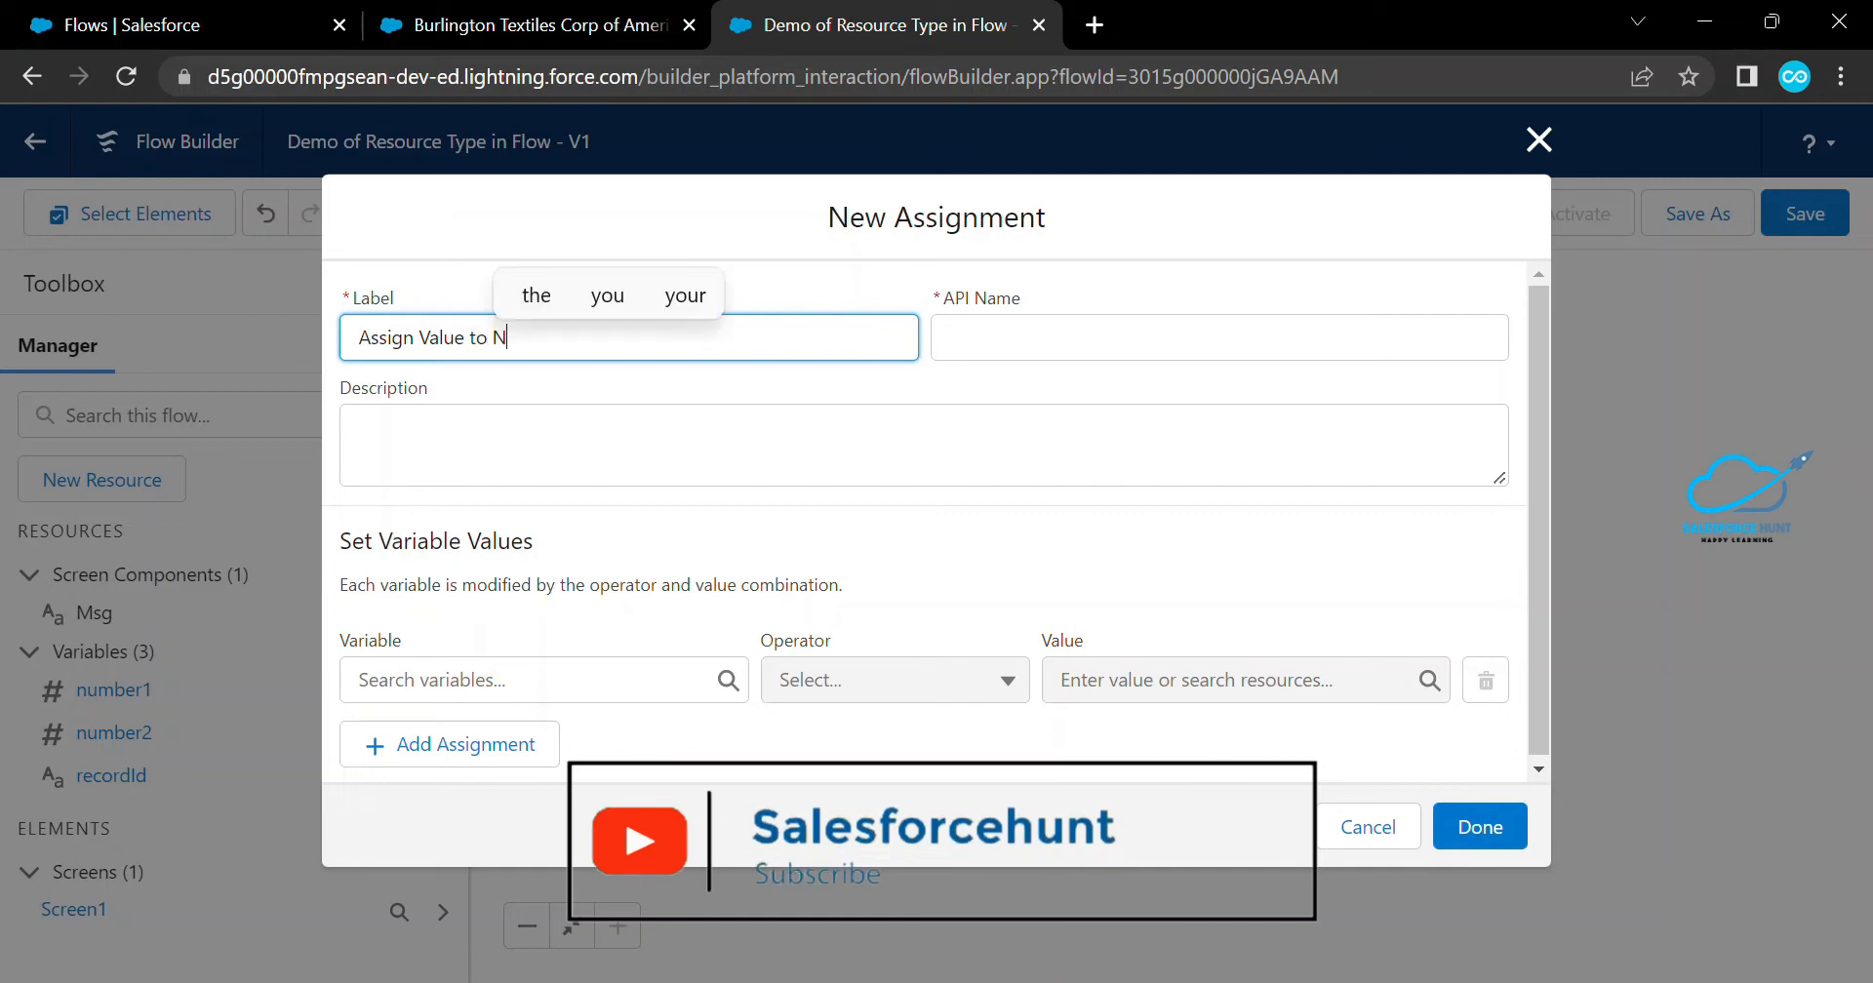
key(Tab)
In the new assignment, set the variable number1 equal to 100
scroll(925, 522, down, 2)
click(543, 678)
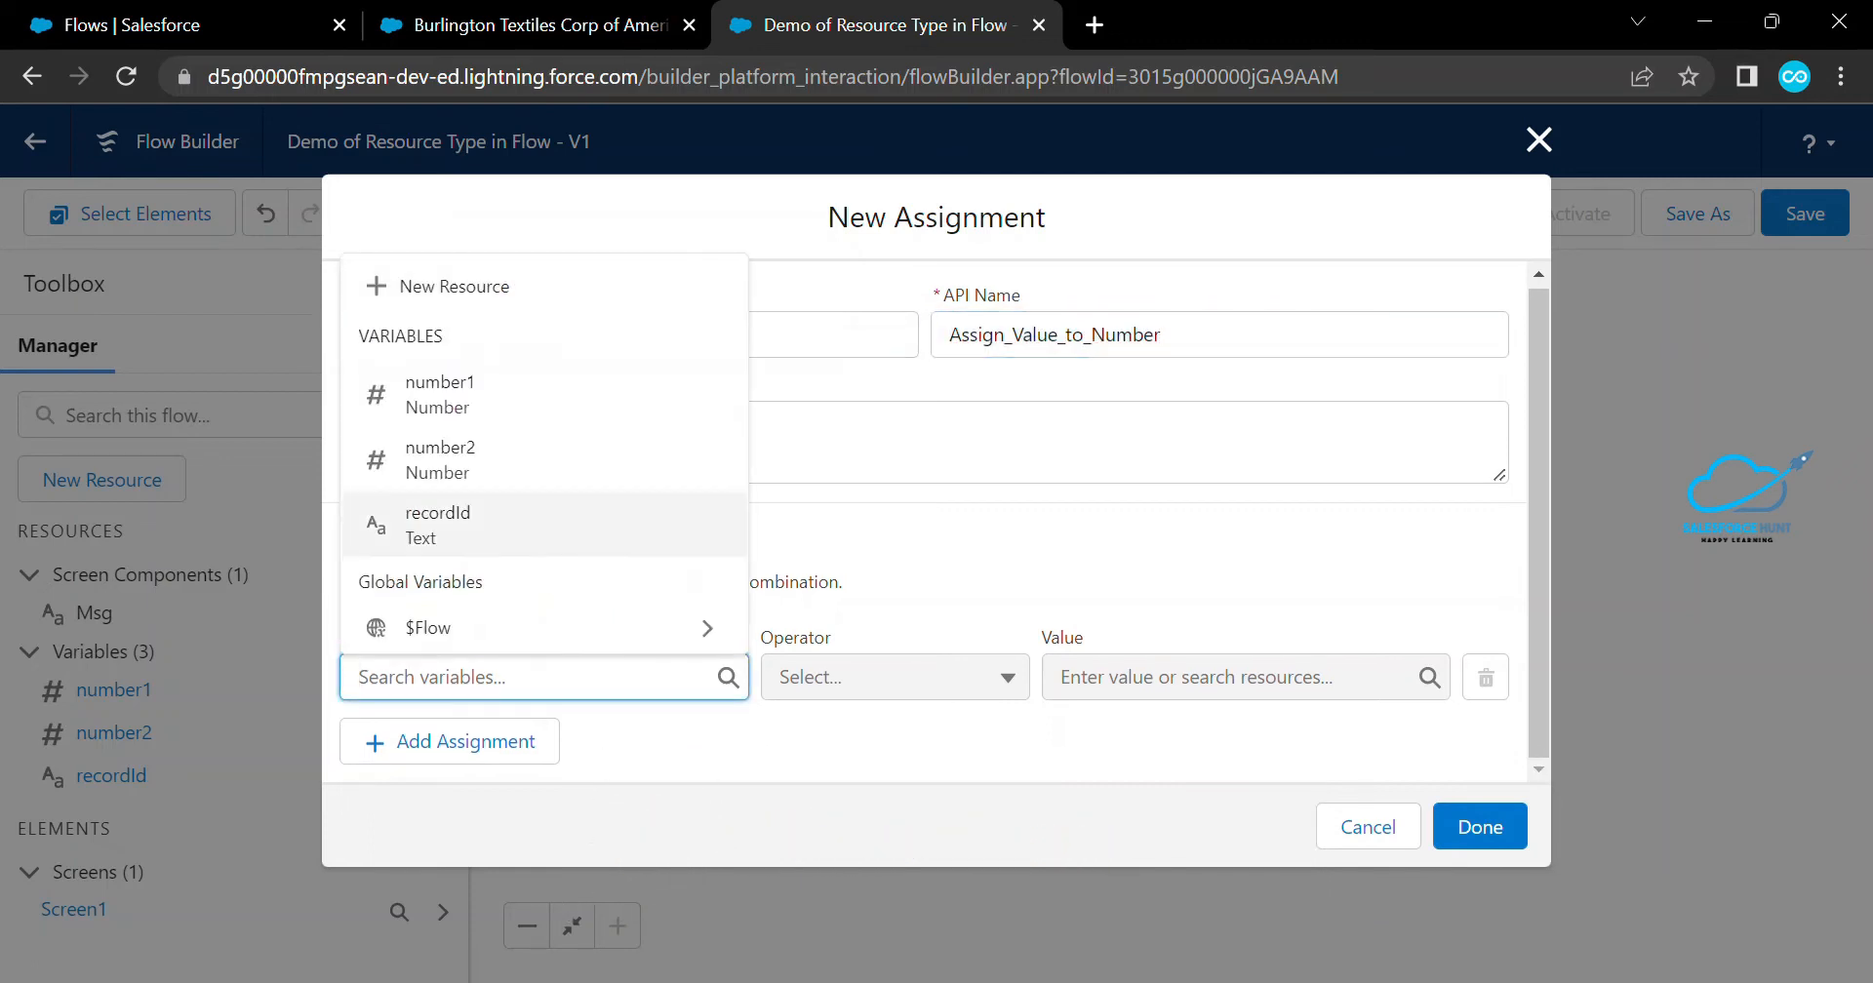
click(439, 393)
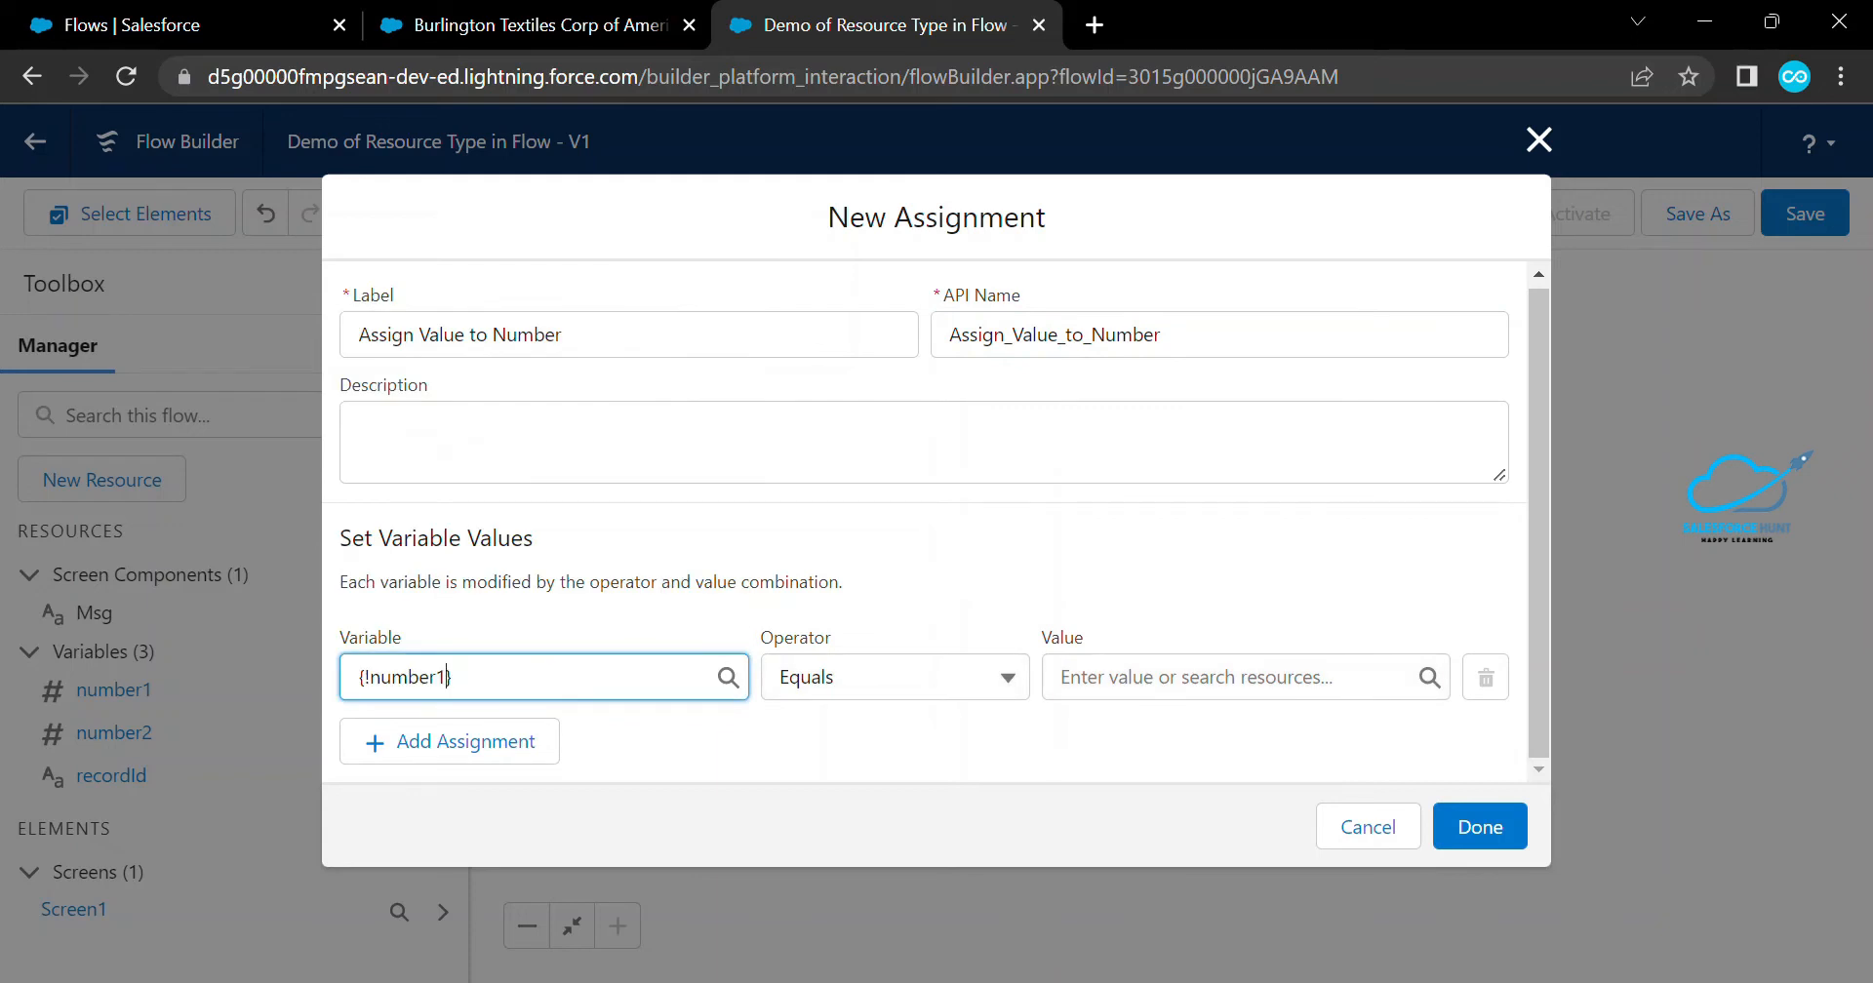
click(1210, 678)
text(100)
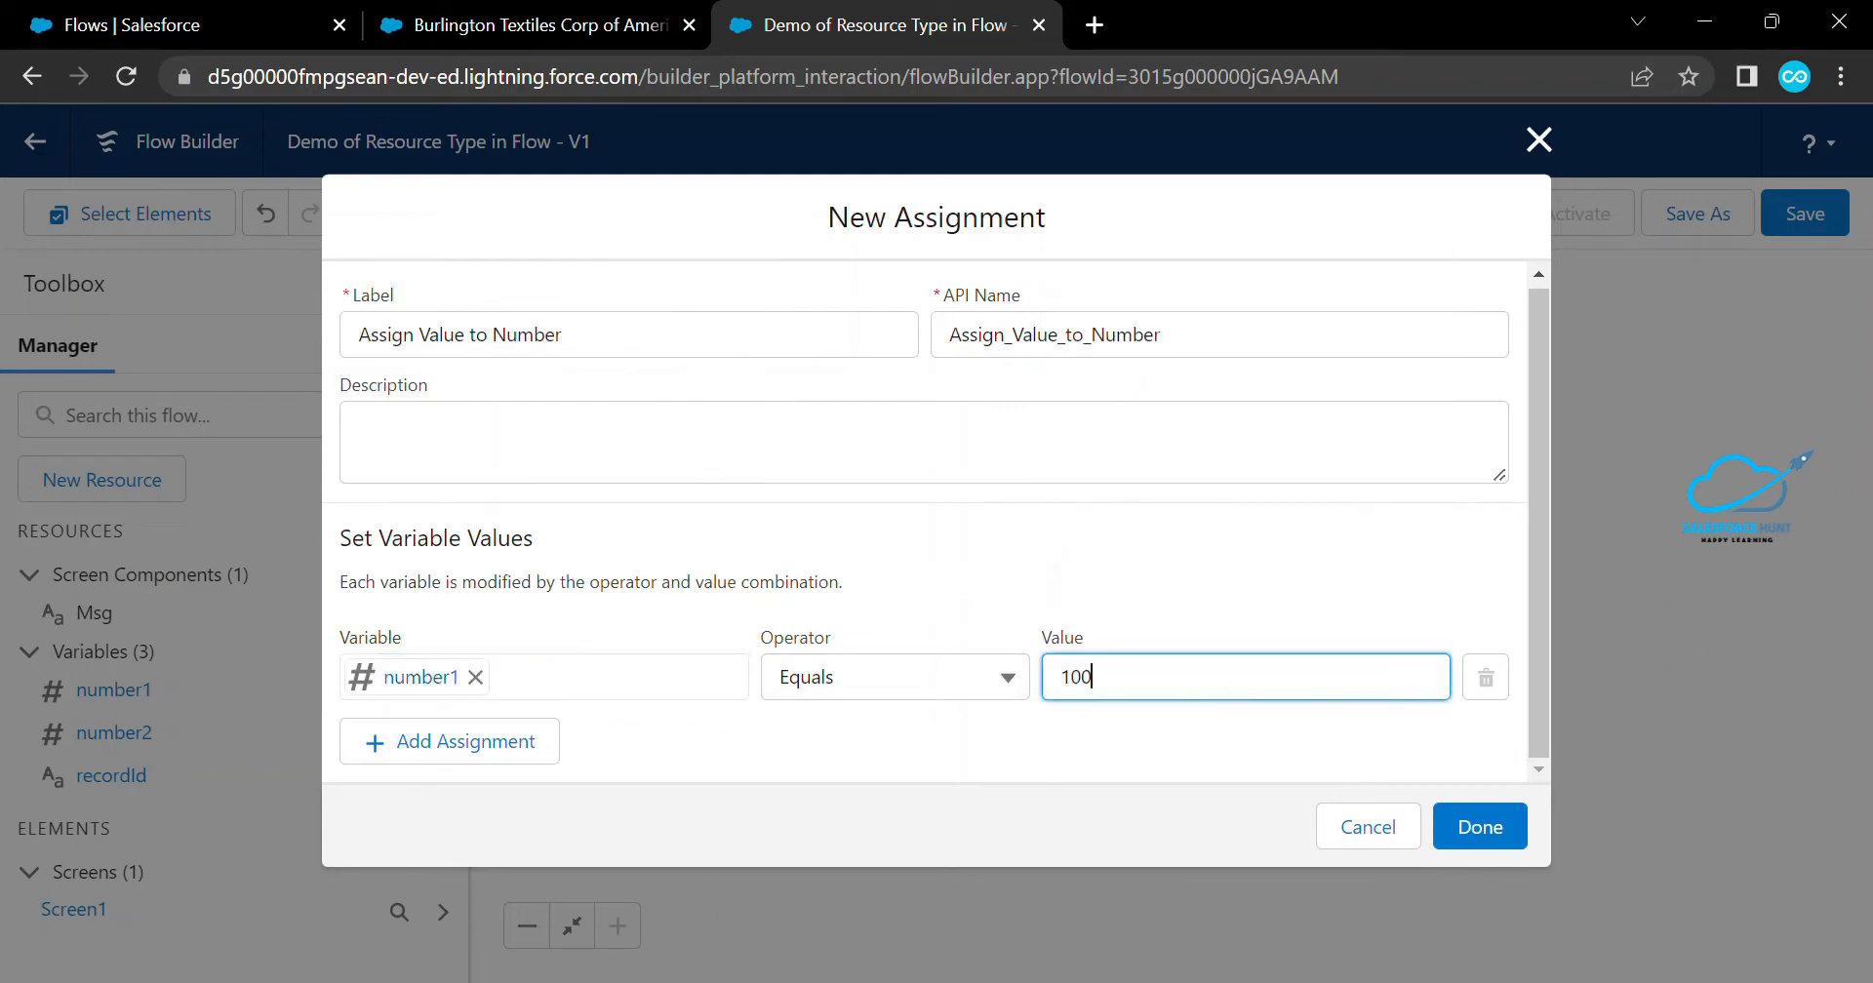
Add a second assignment row setting number2 equal to 200 and finish the Assignment element
click(450, 742)
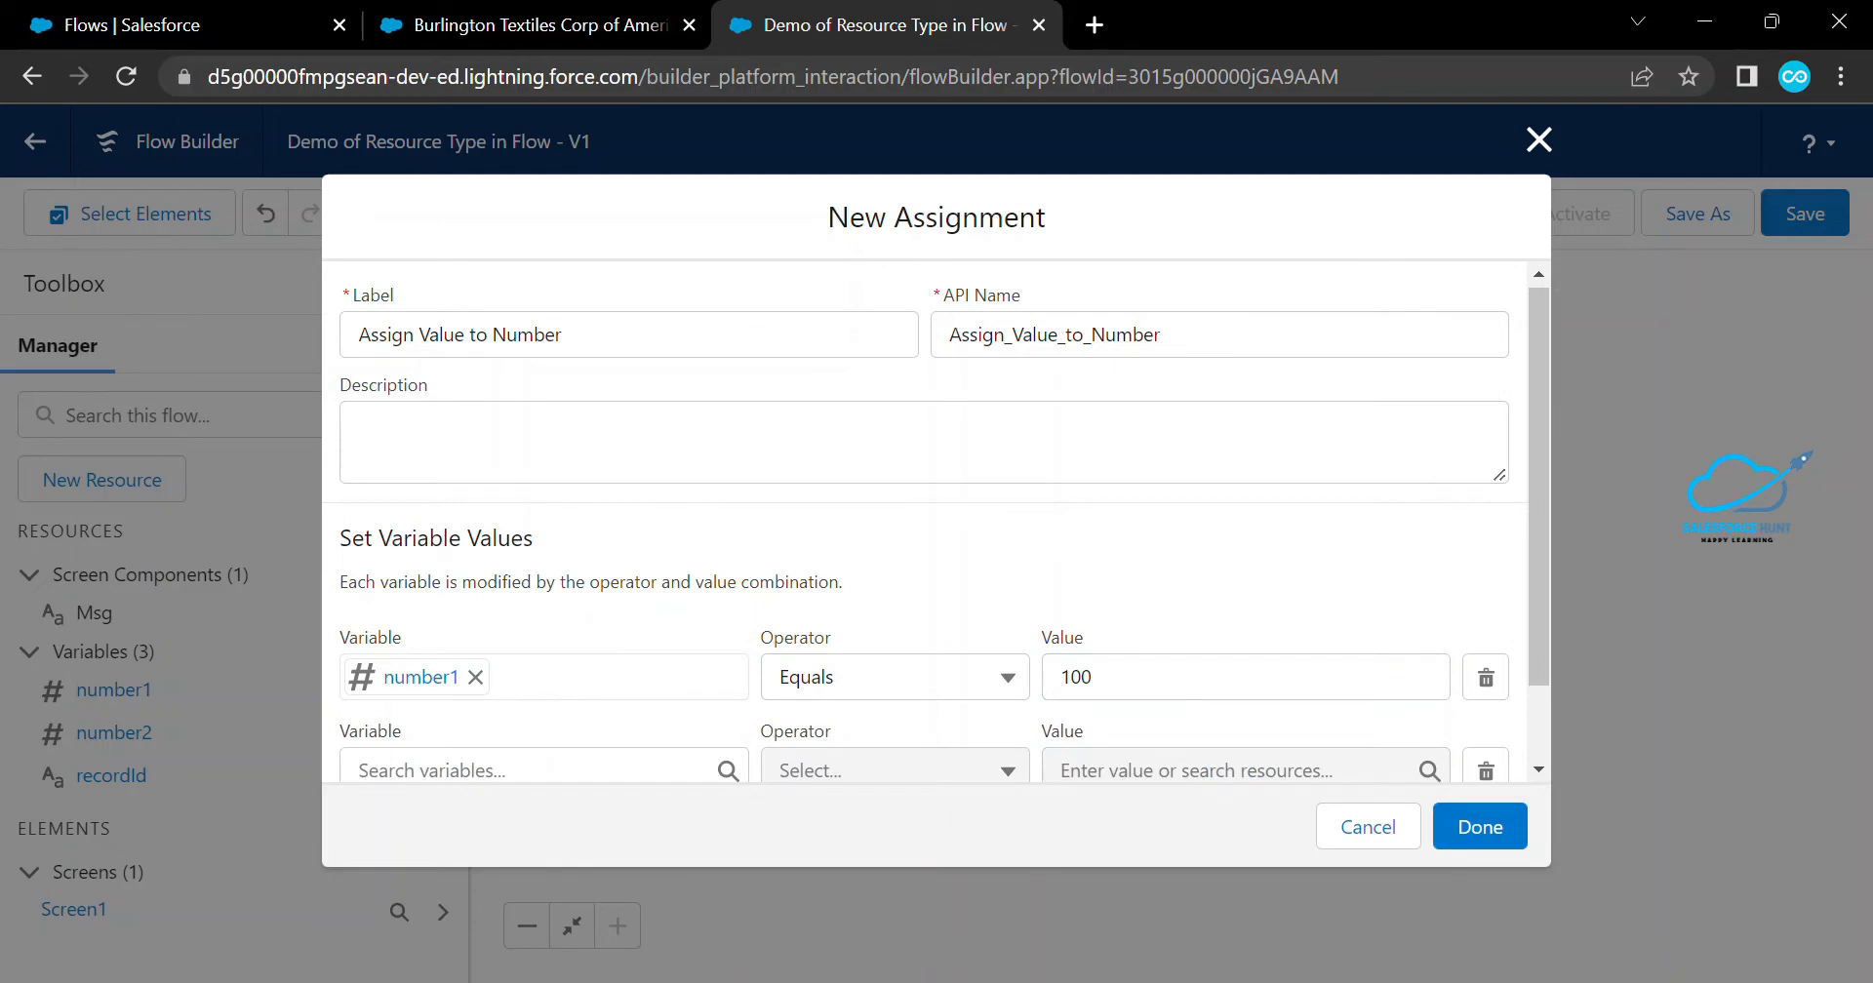
scroll(450, 742, down, 2)
click(488, 677)
text(n)
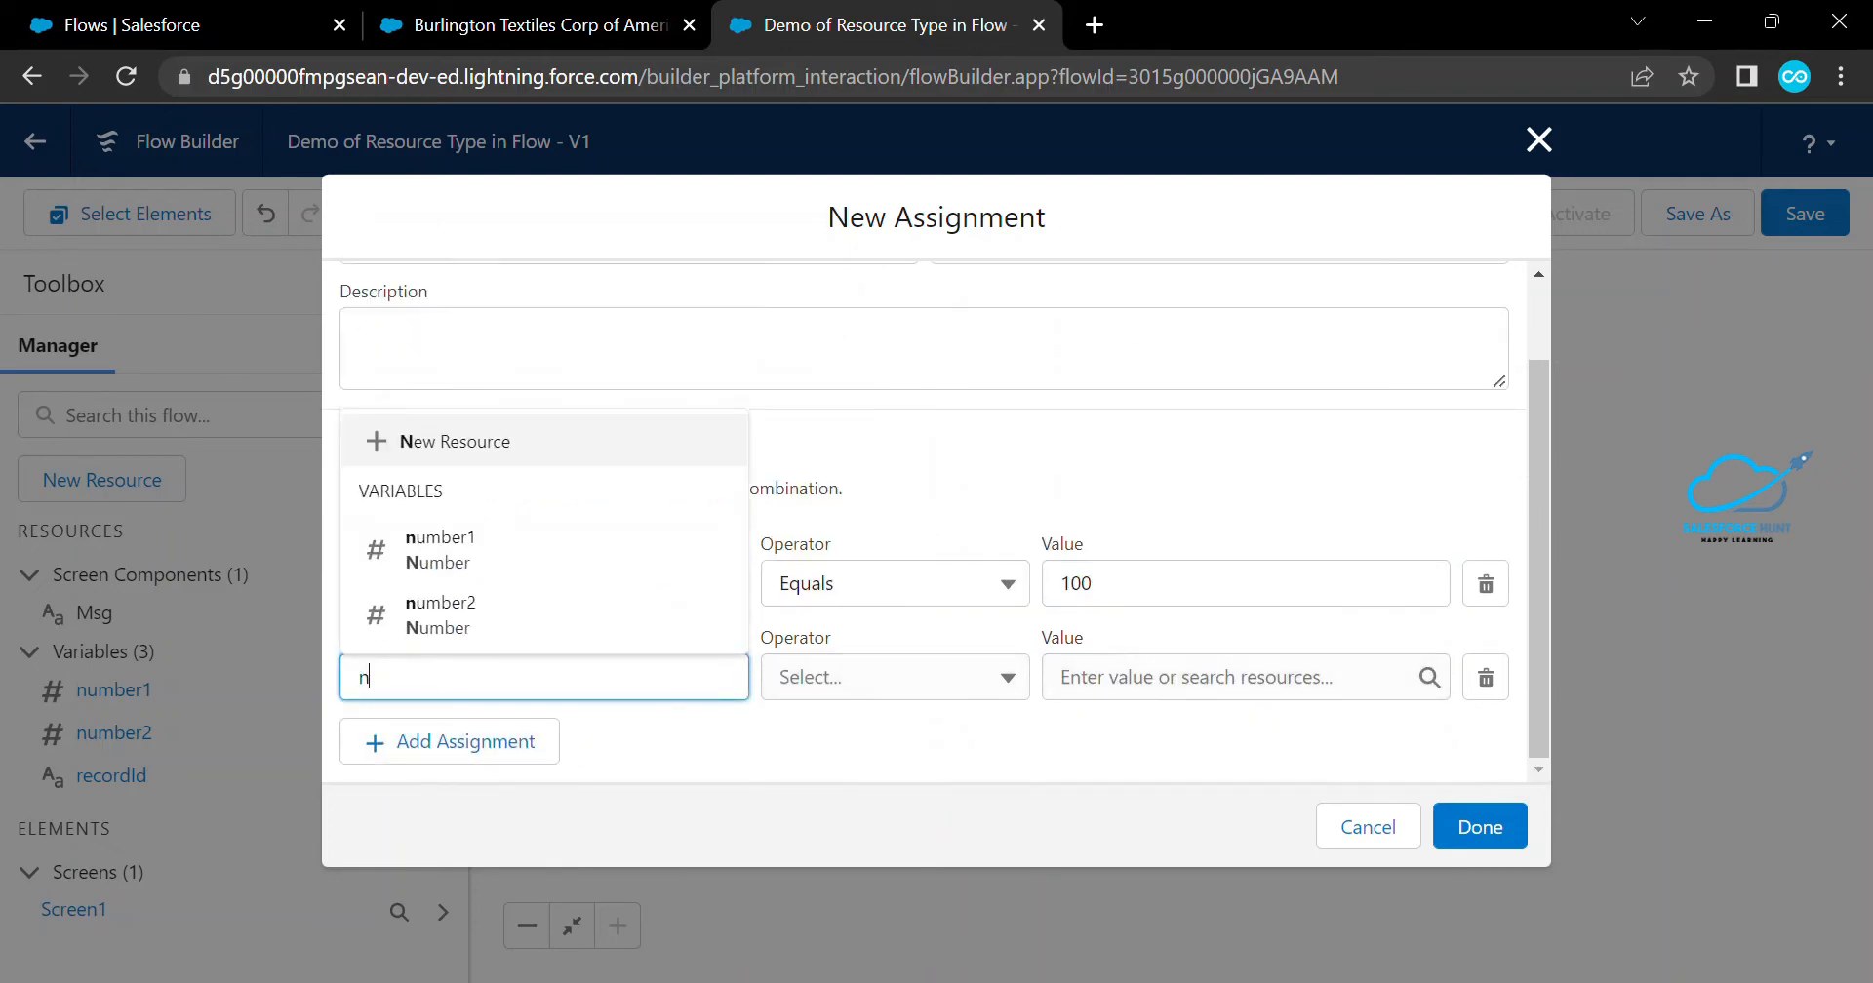
text(um)
key(Down)
key(Return)
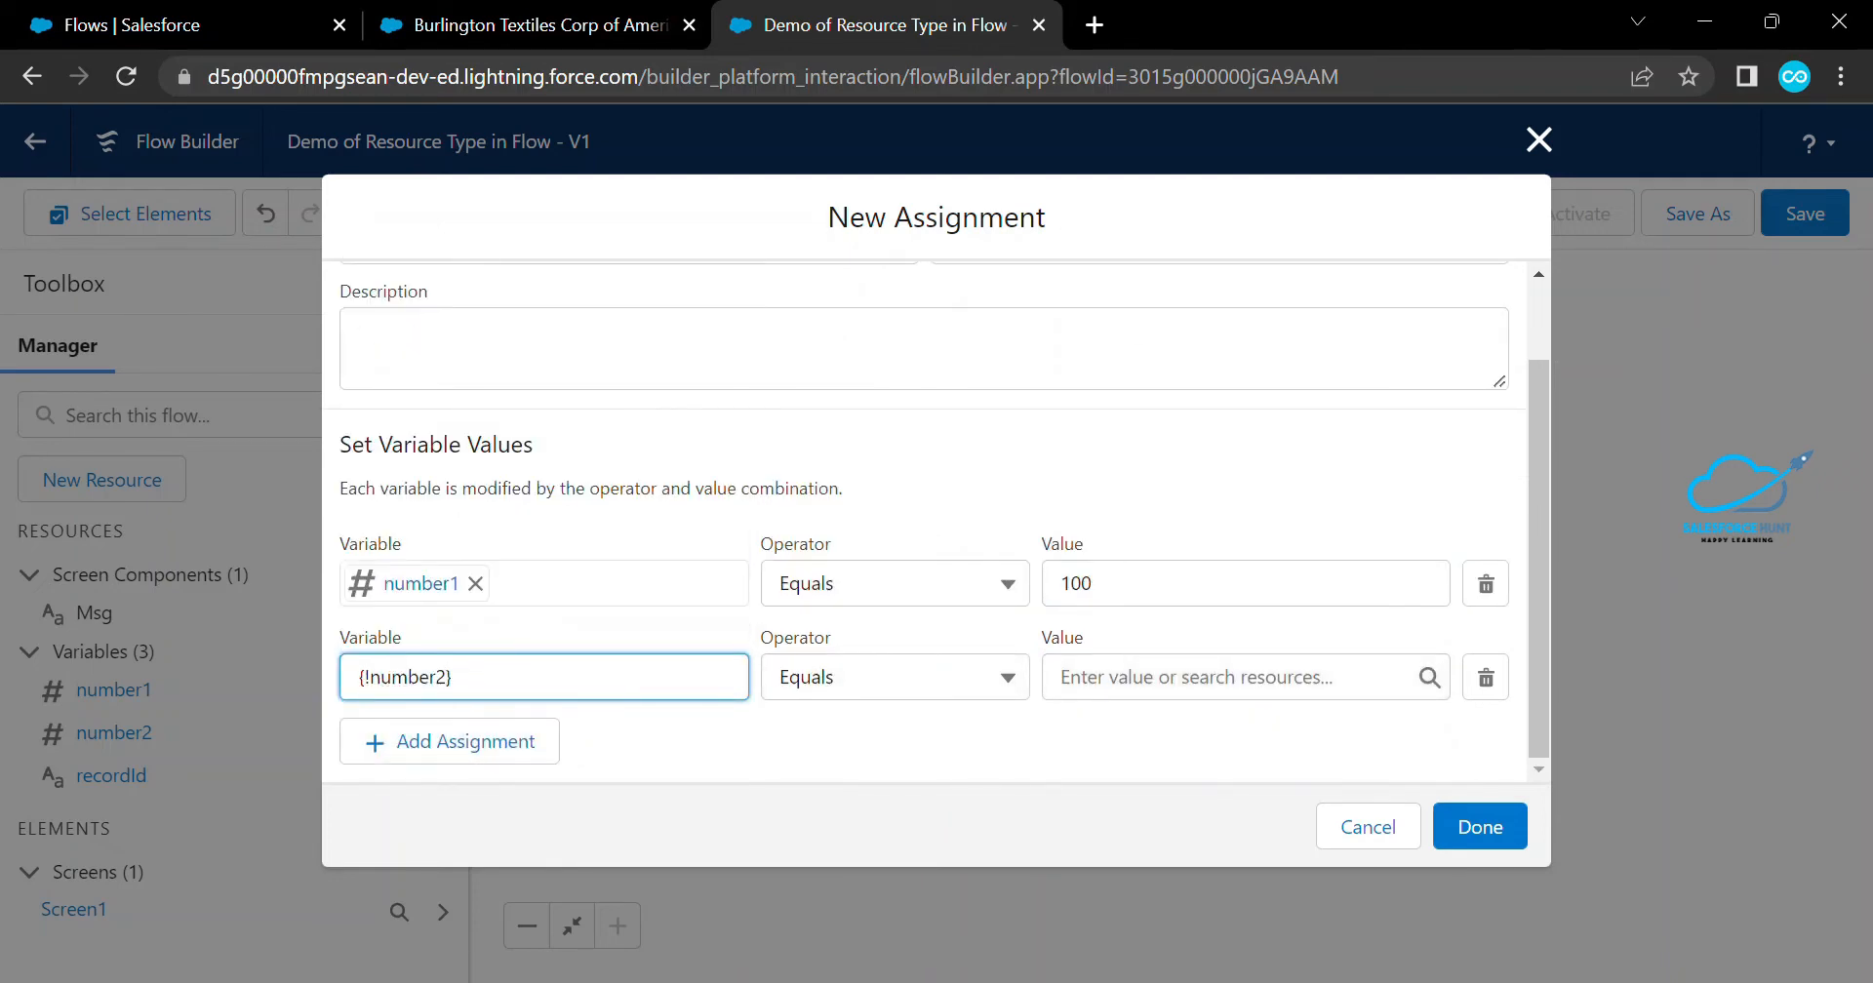
click(1210, 677)
text(200)
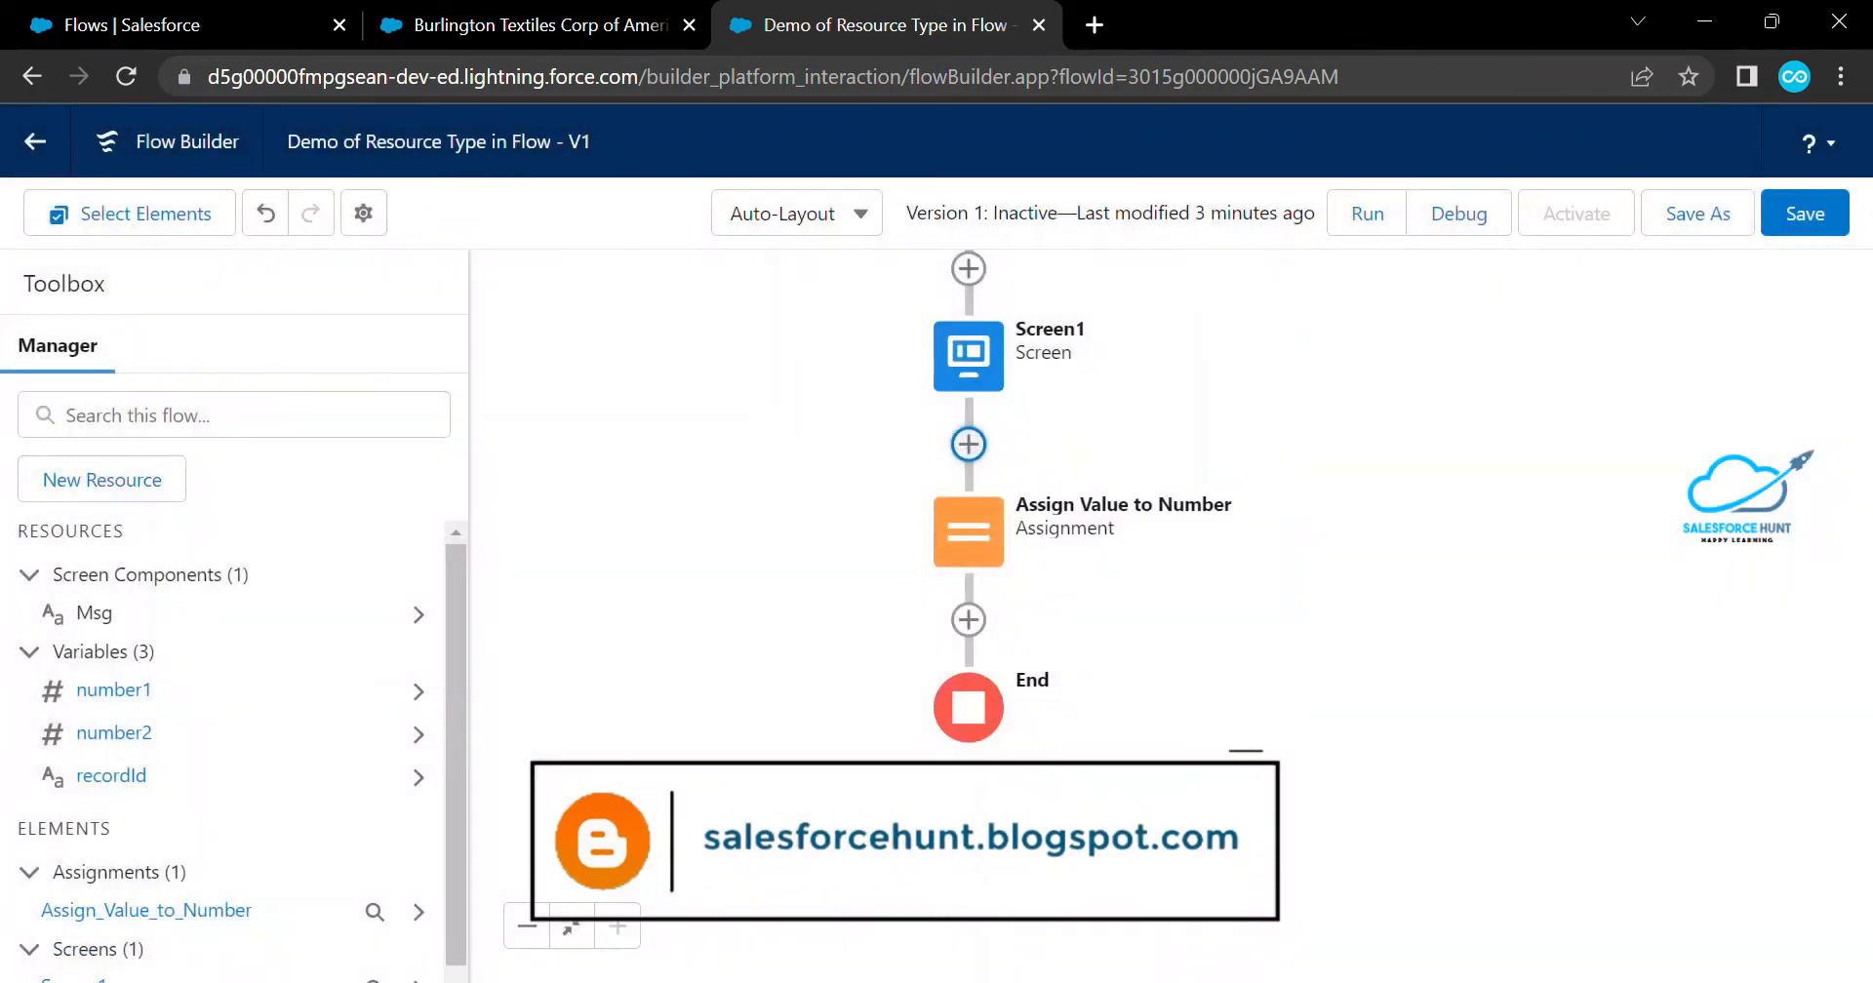
right_click(973, 341)
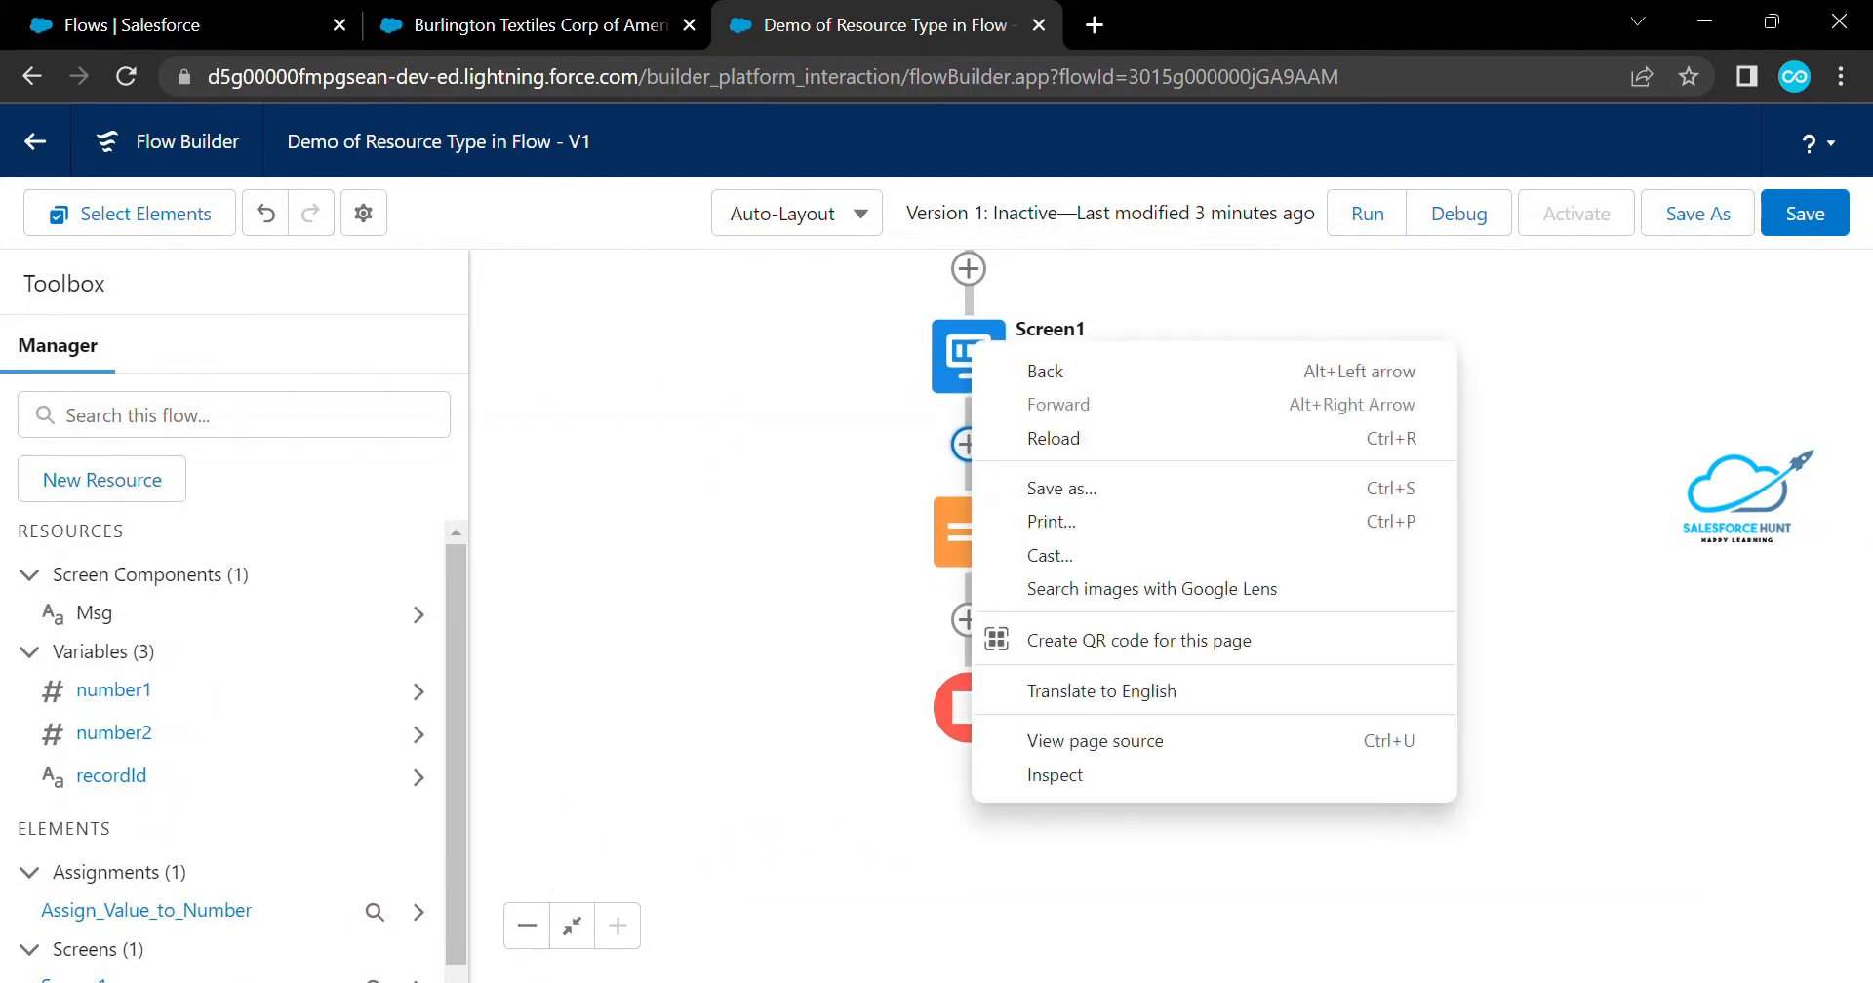
key(Escape)
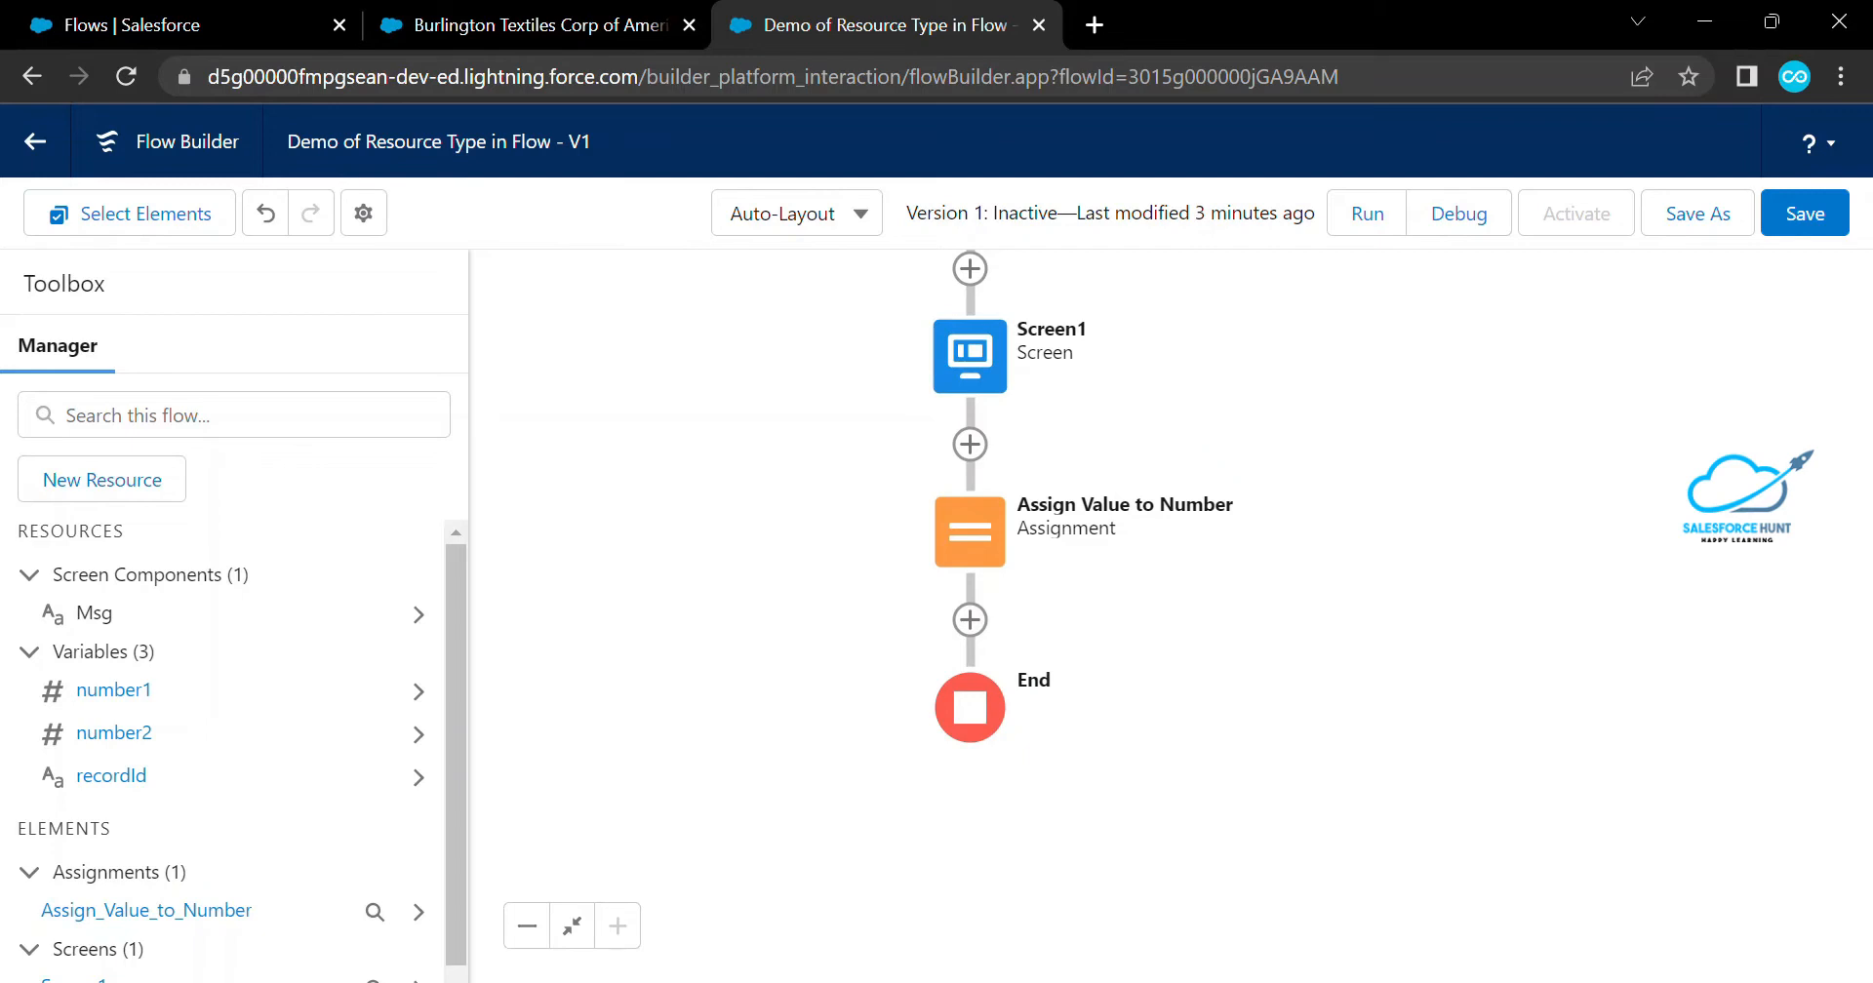
right_click(980, 373)
click(970, 357)
click(969, 623)
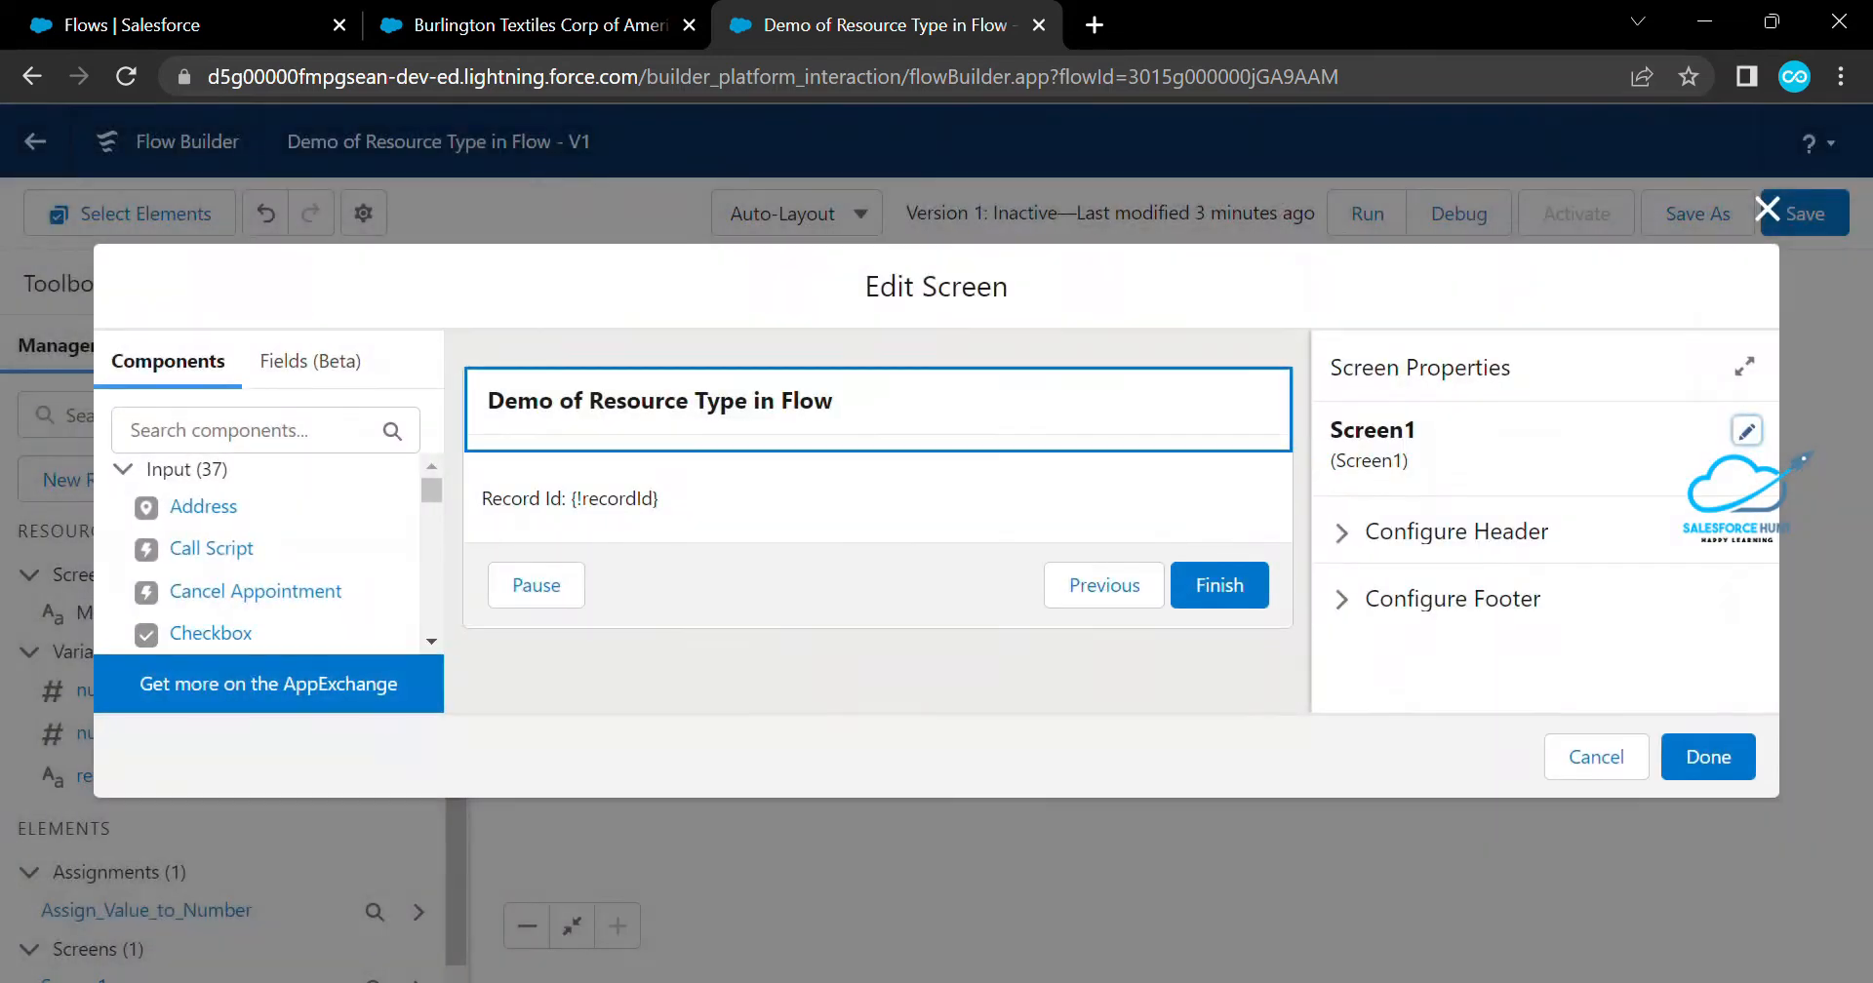
click(1768, 208)
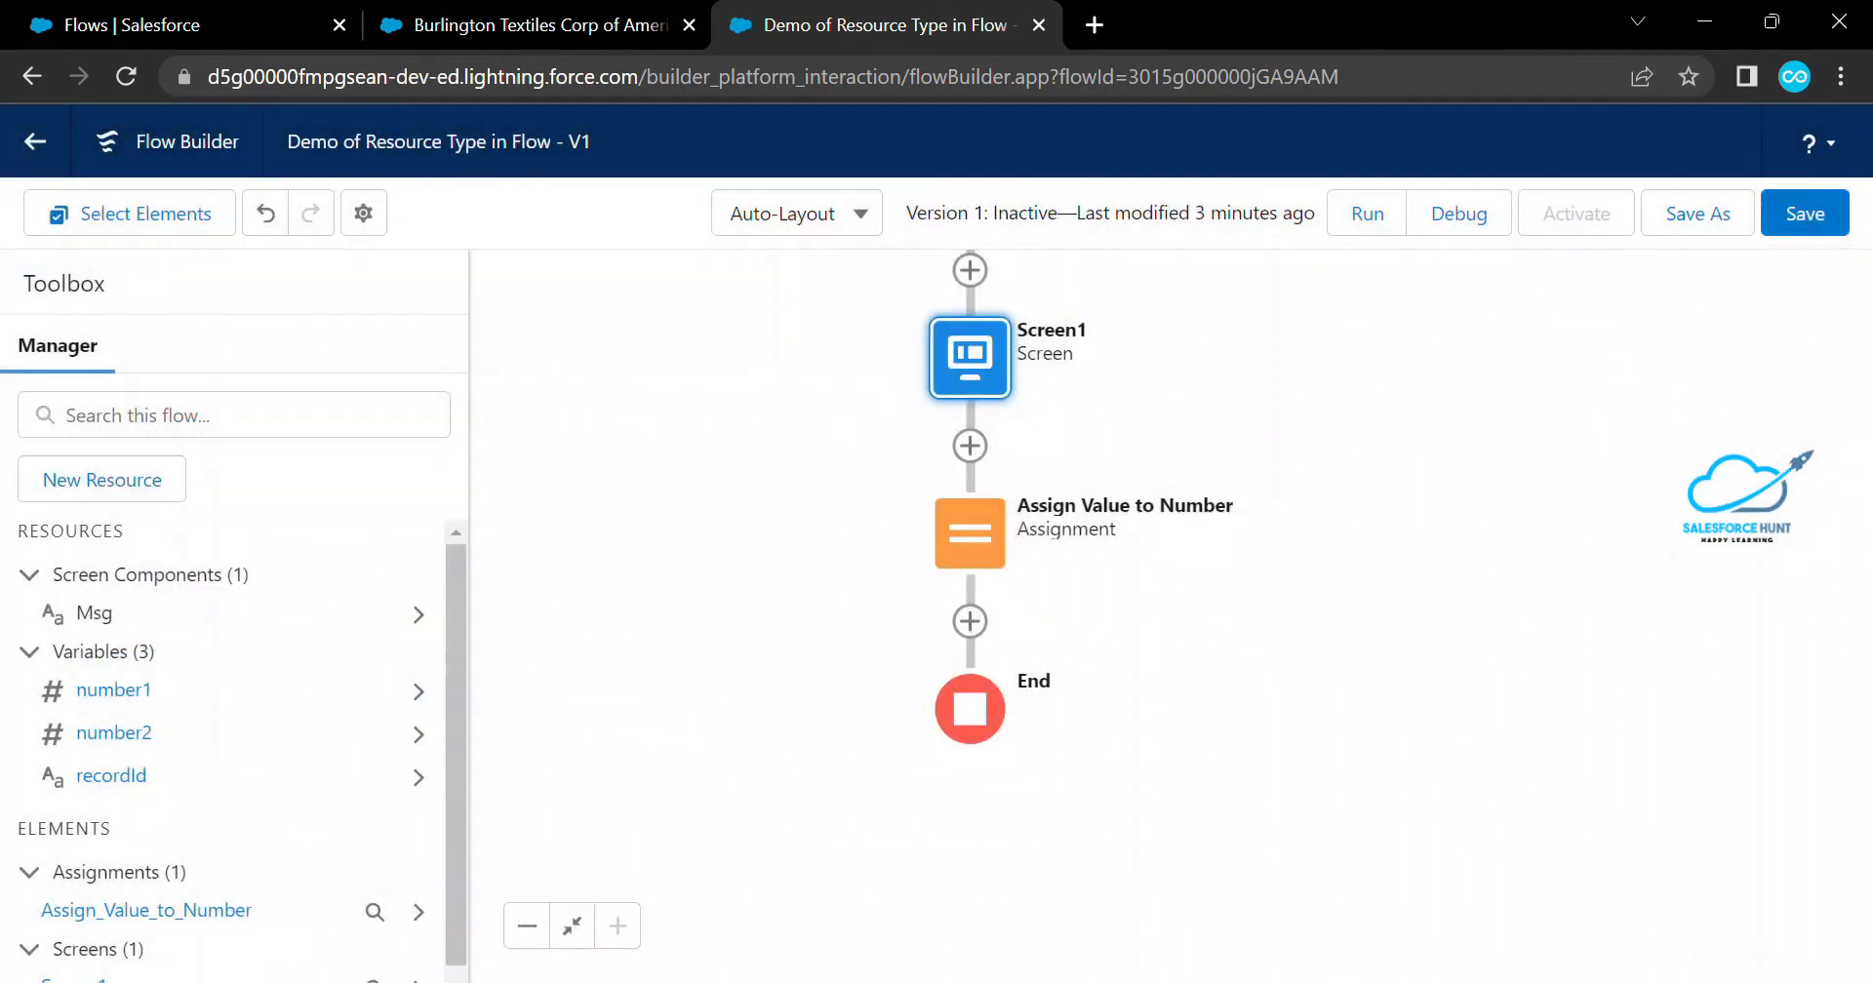
Copy the Screen1 element and paste it between the Assign Value to Number assignment and End
click(969, 358)
click(970, 622)
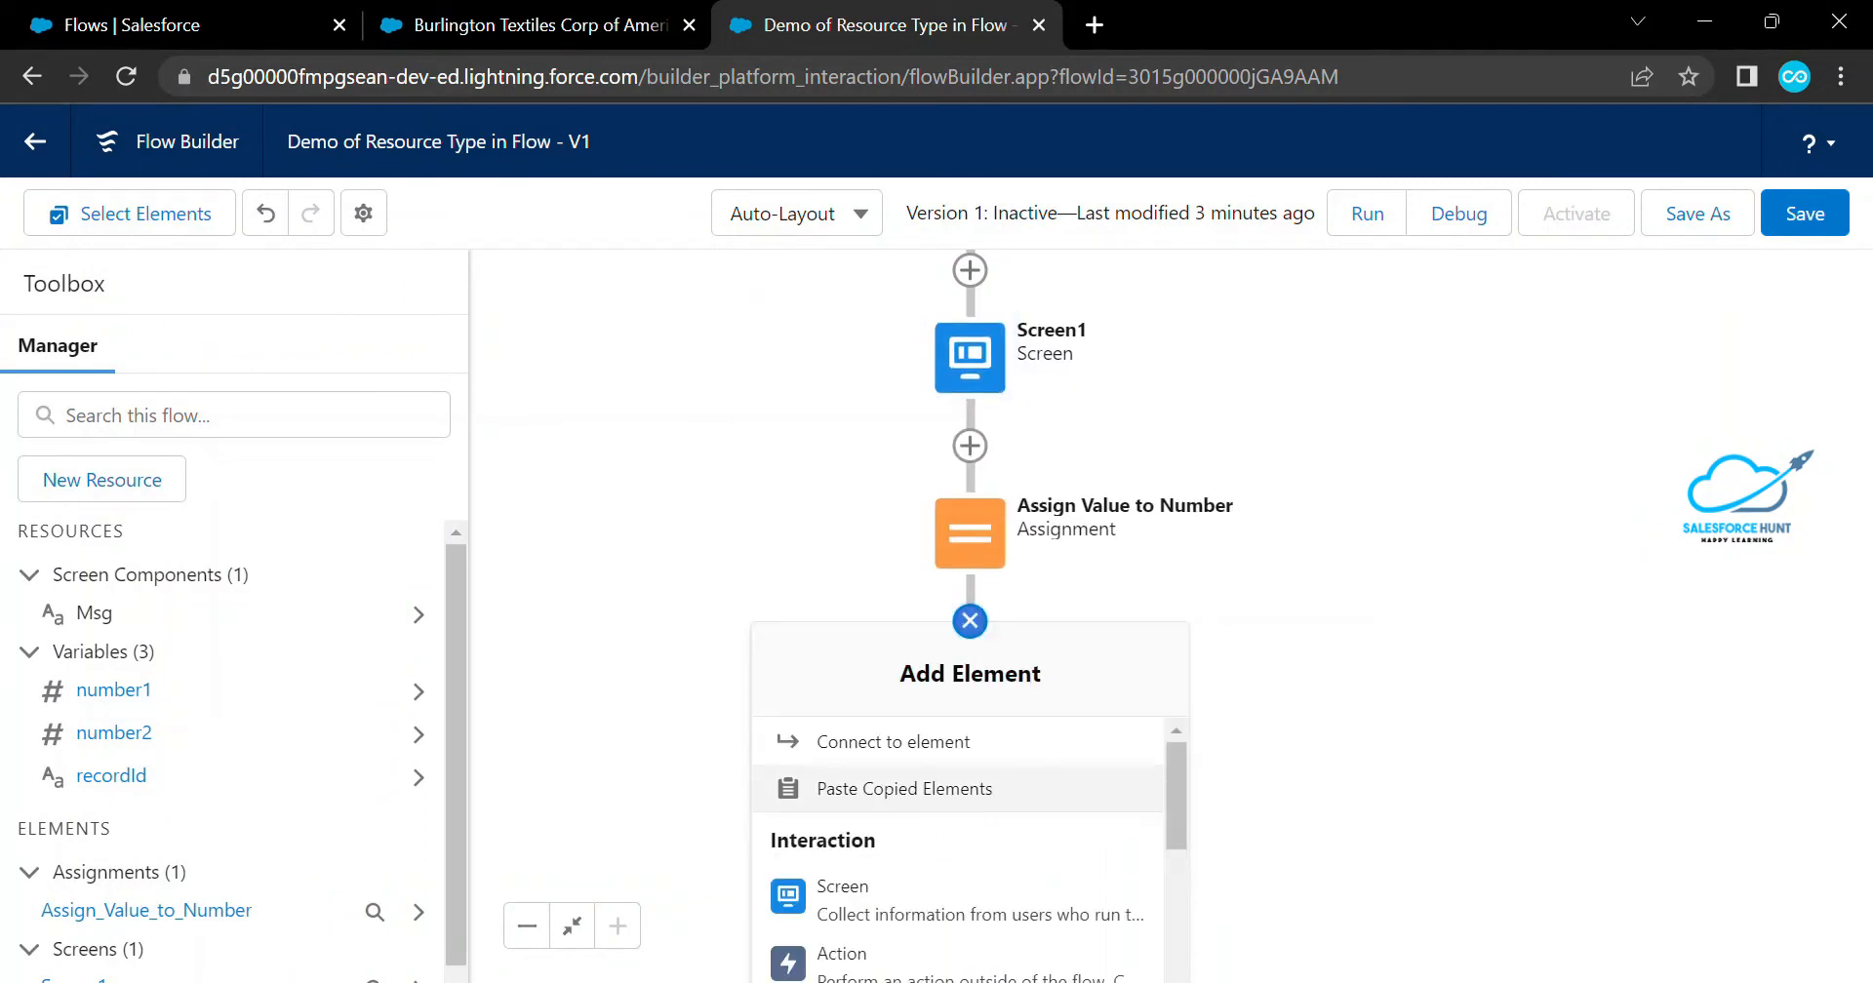
click(938, 786)
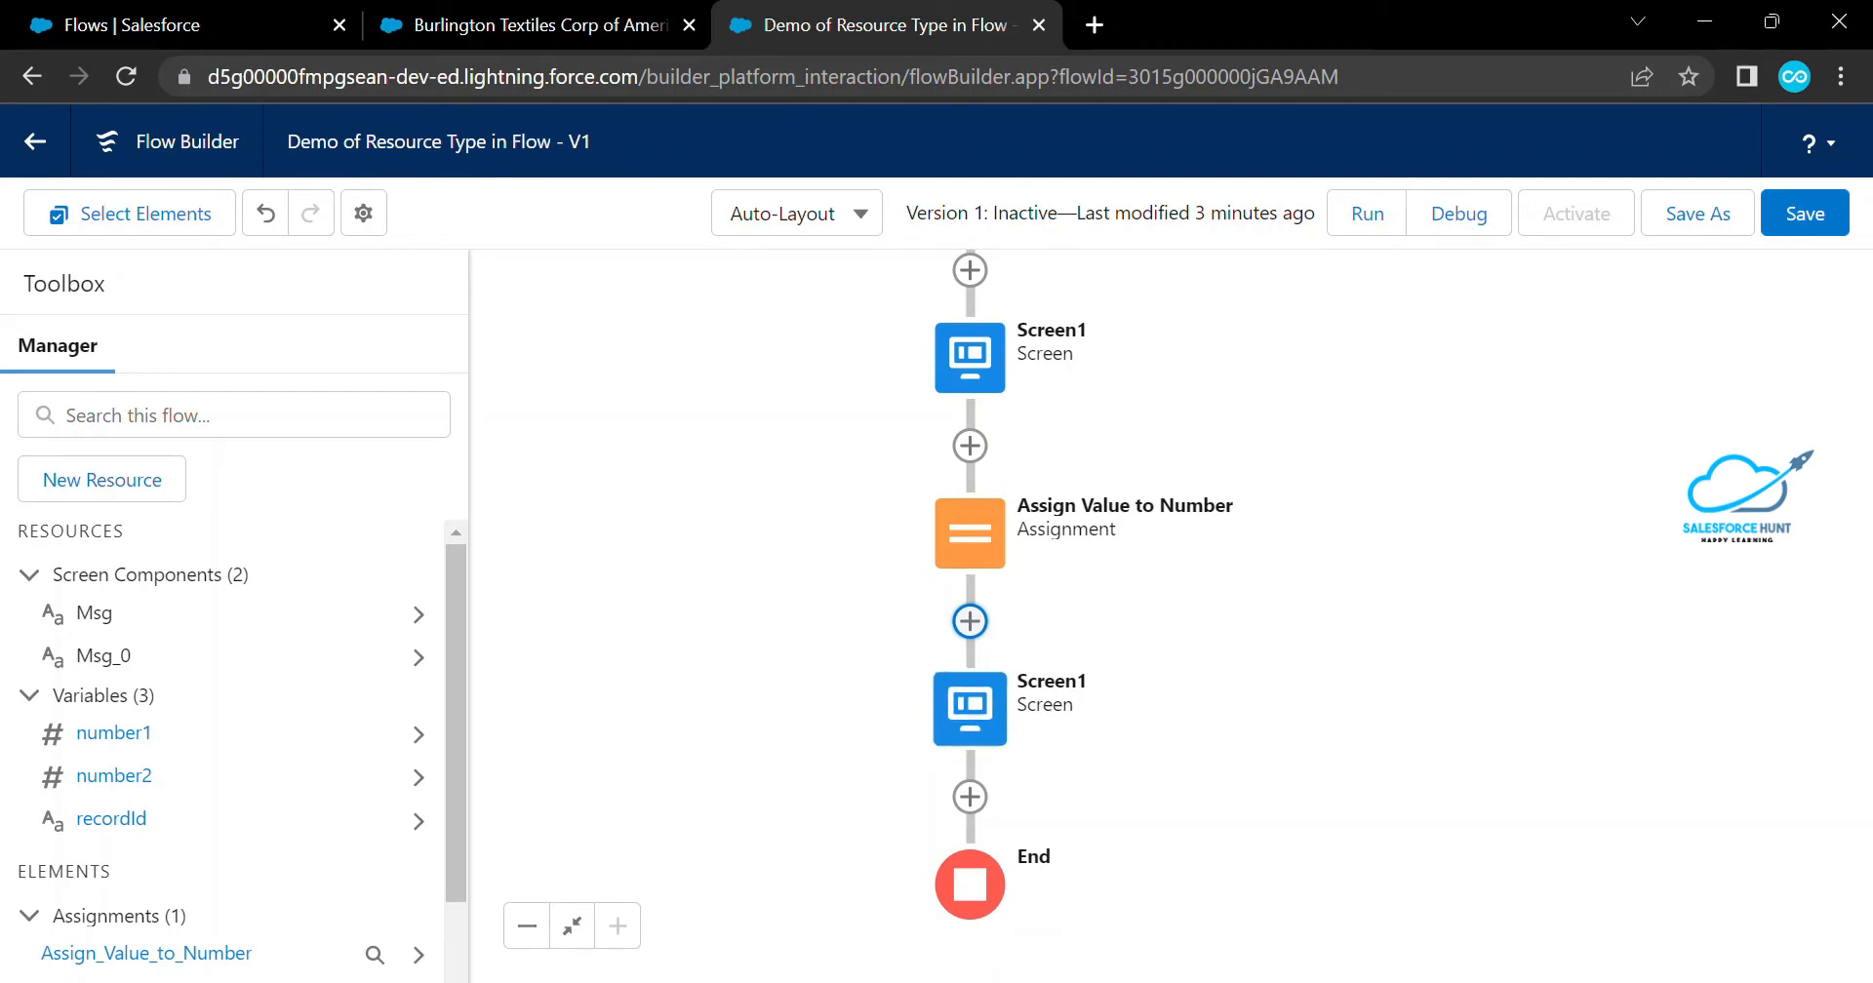
In the copied screen's display text, add the line "Number 1: {!number1}" below the record Id, inserting the number1 variable as a resource
double_click(970, 709)
click(877, 499)
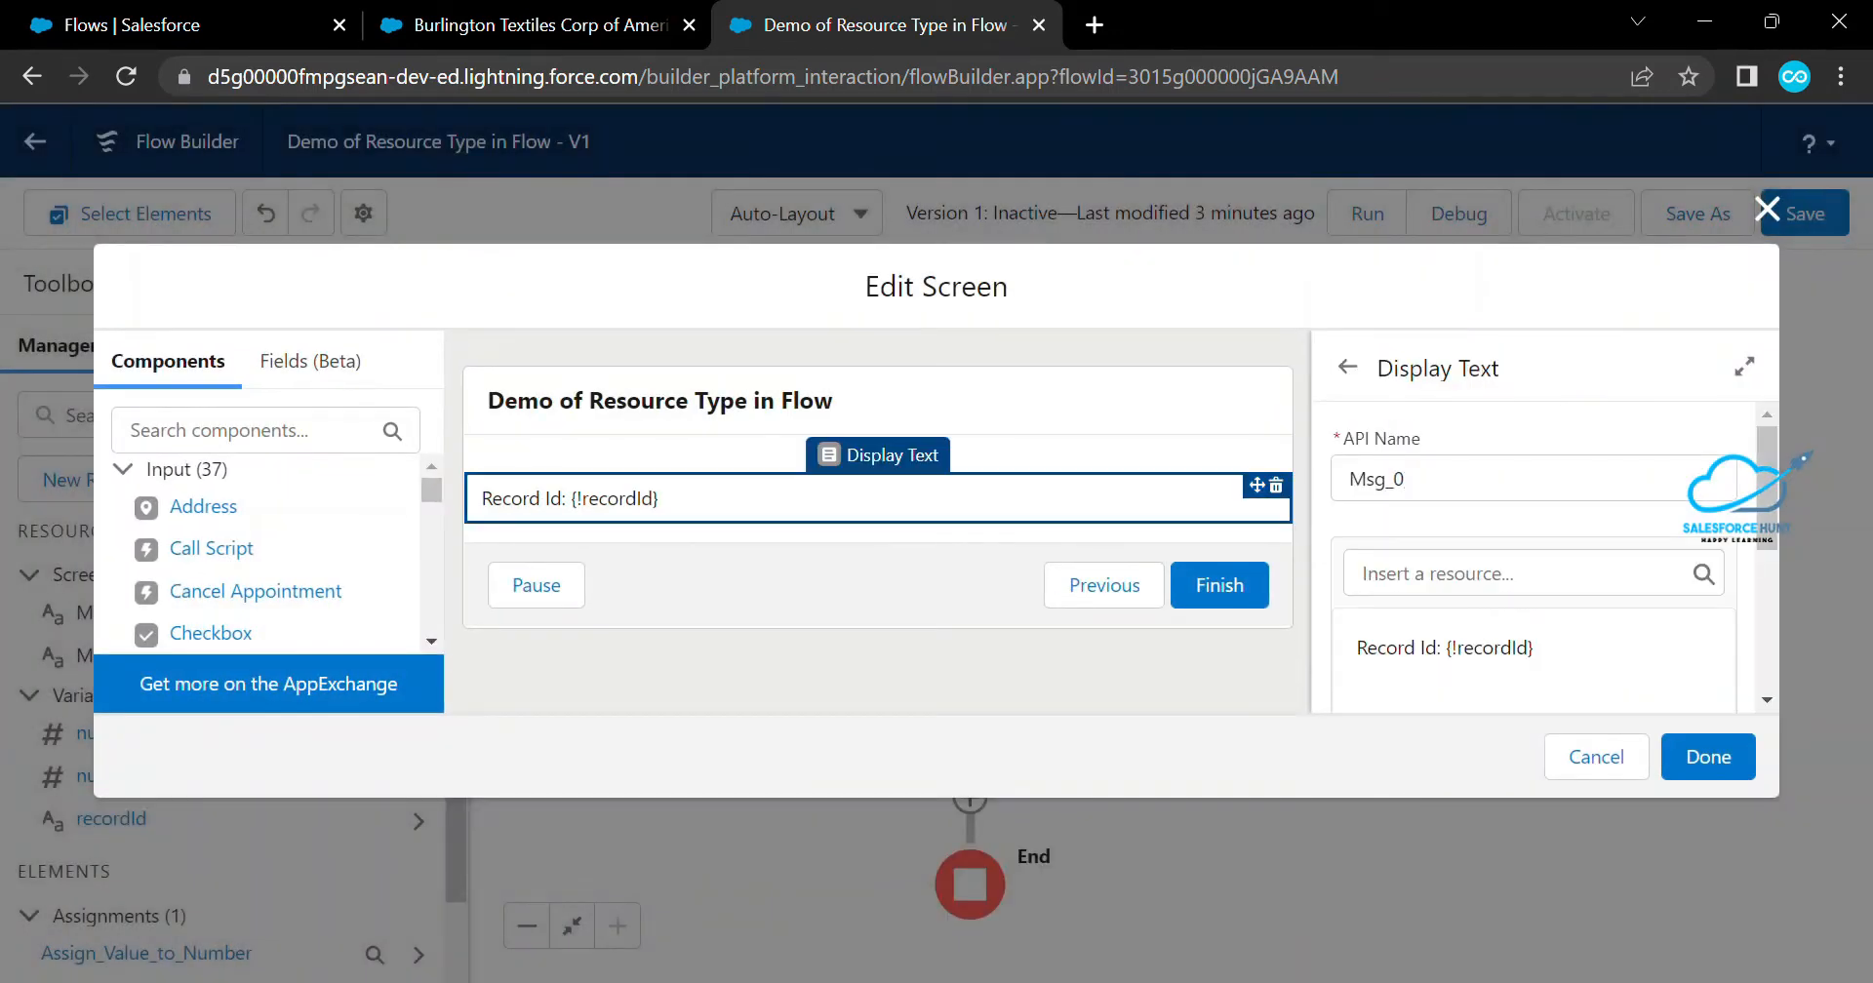
click(1535, 648)
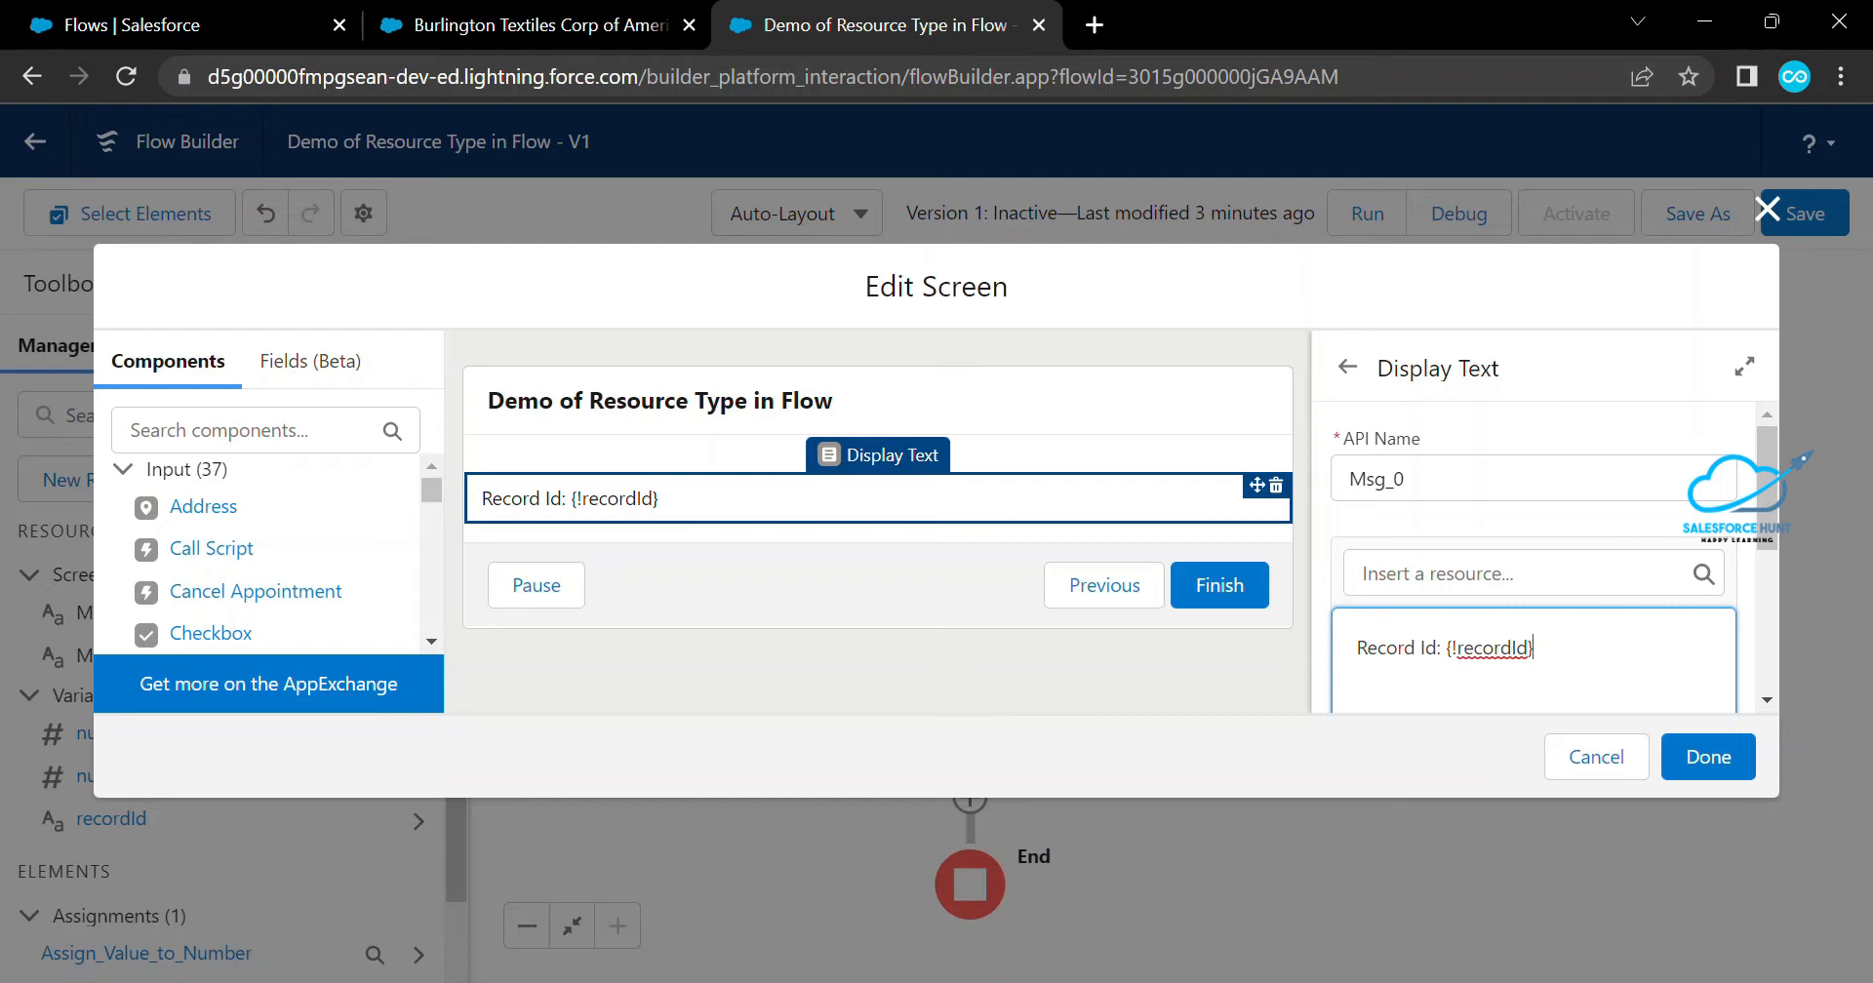
key(Return)
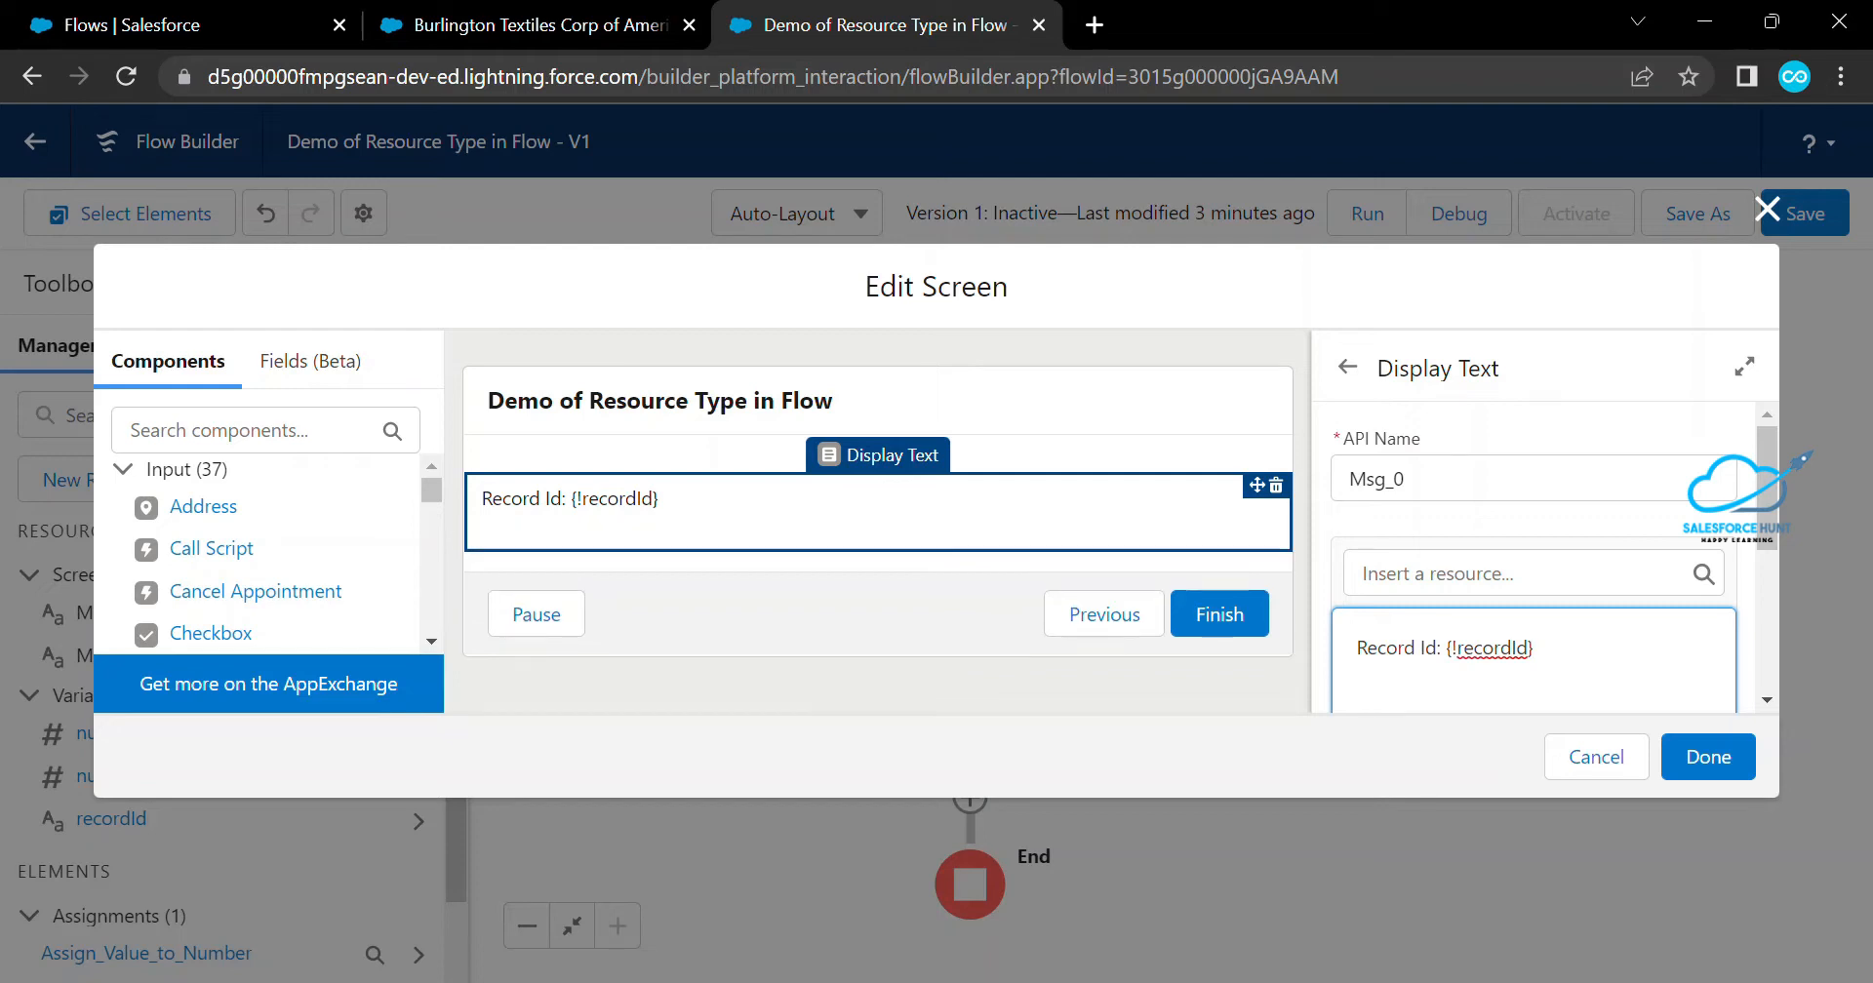
text(Number)
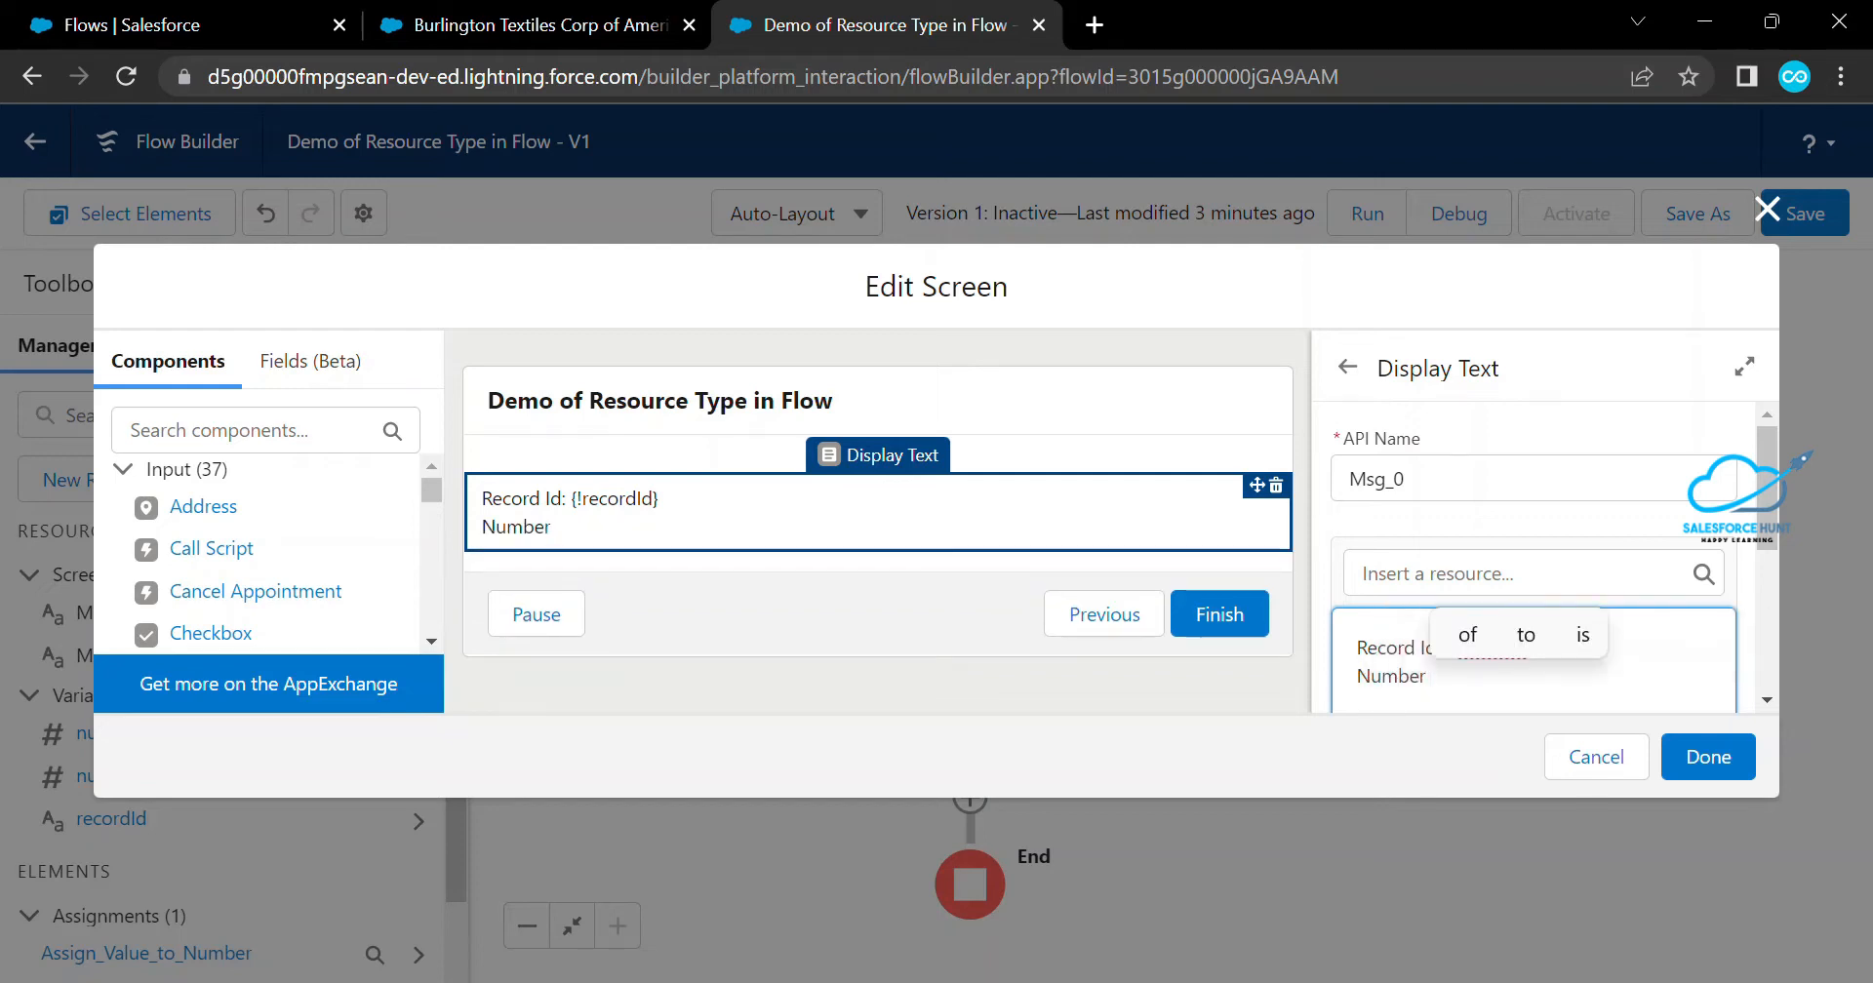
text( 1:)
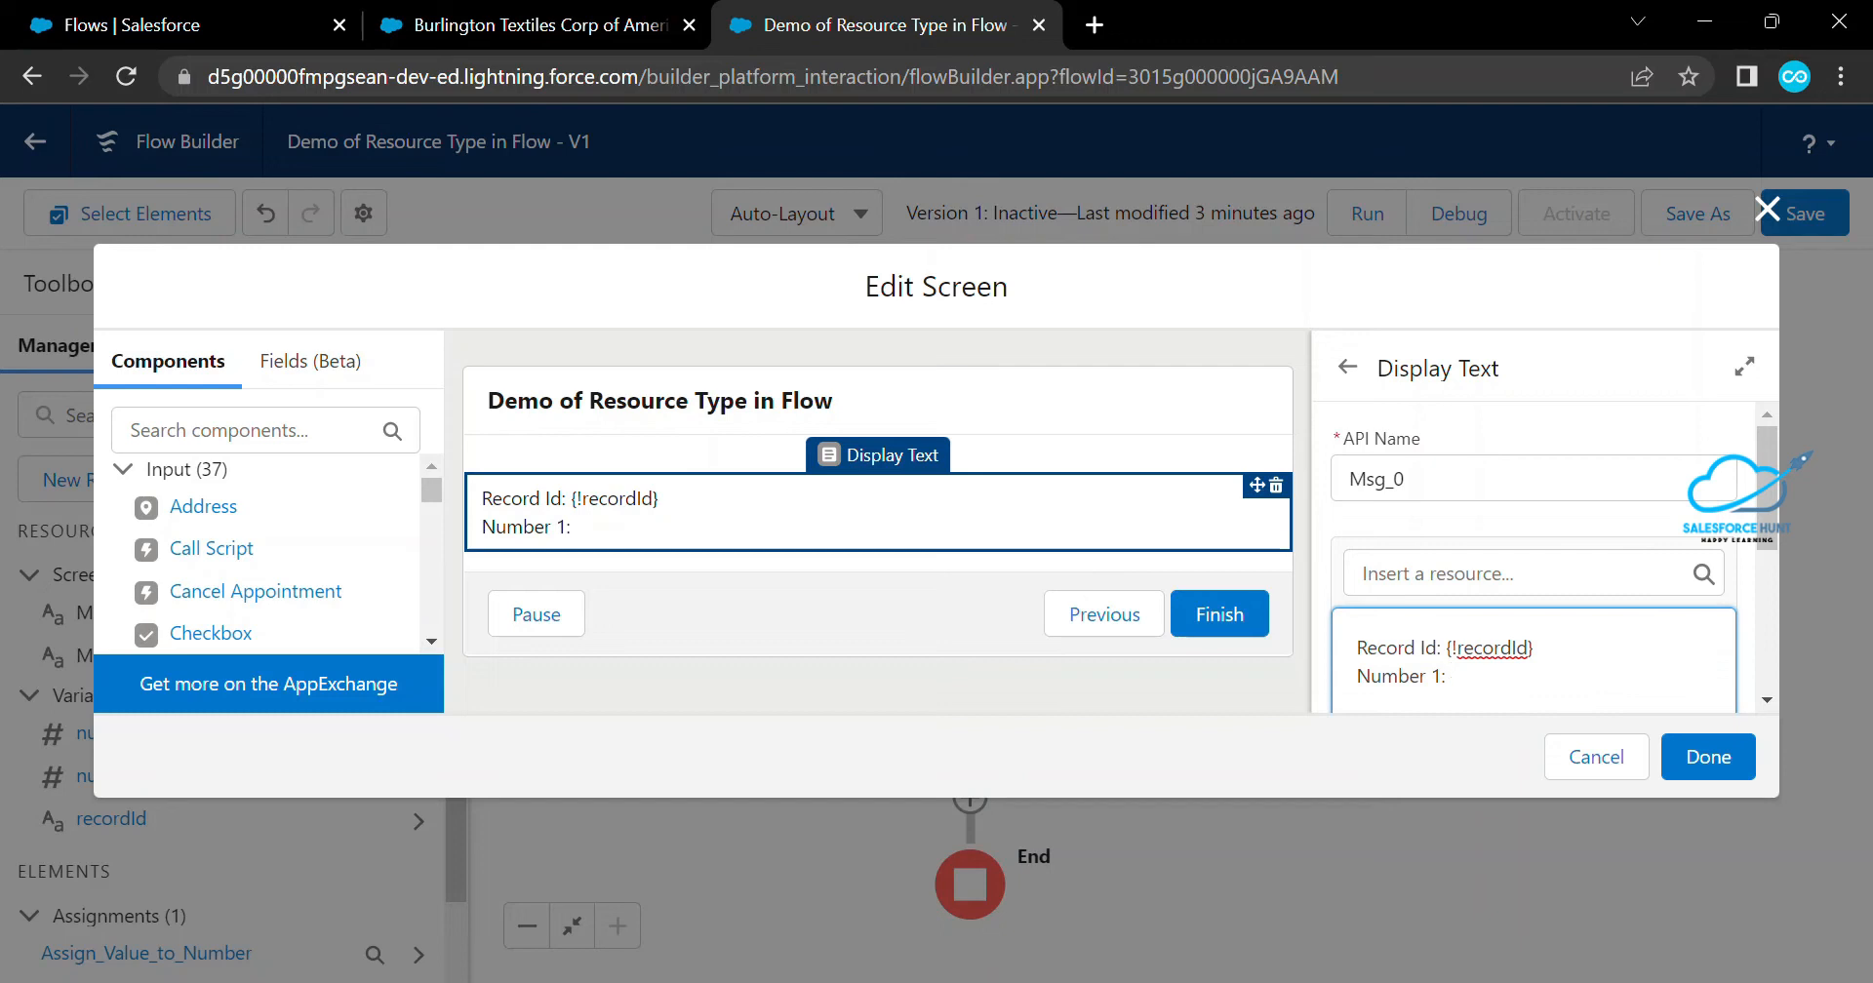
click(1522, 573)
scroll(1521, 400, down, 3)
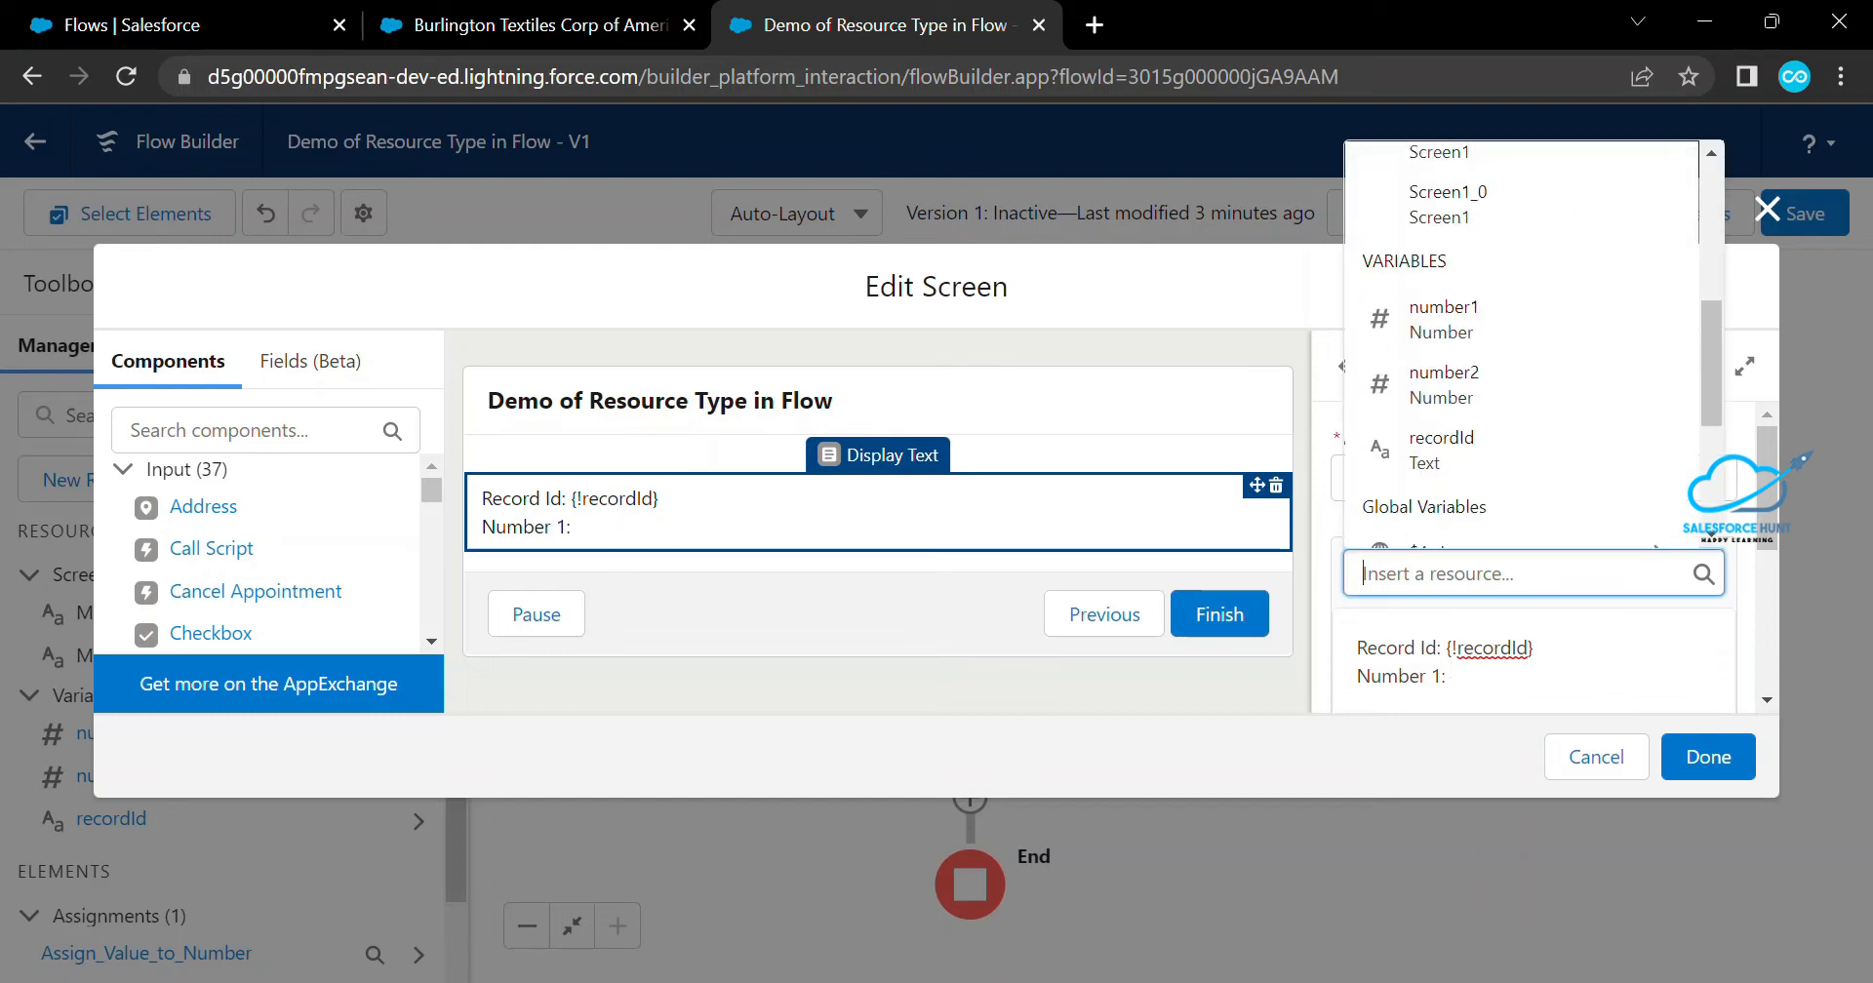
click(1444, 319)
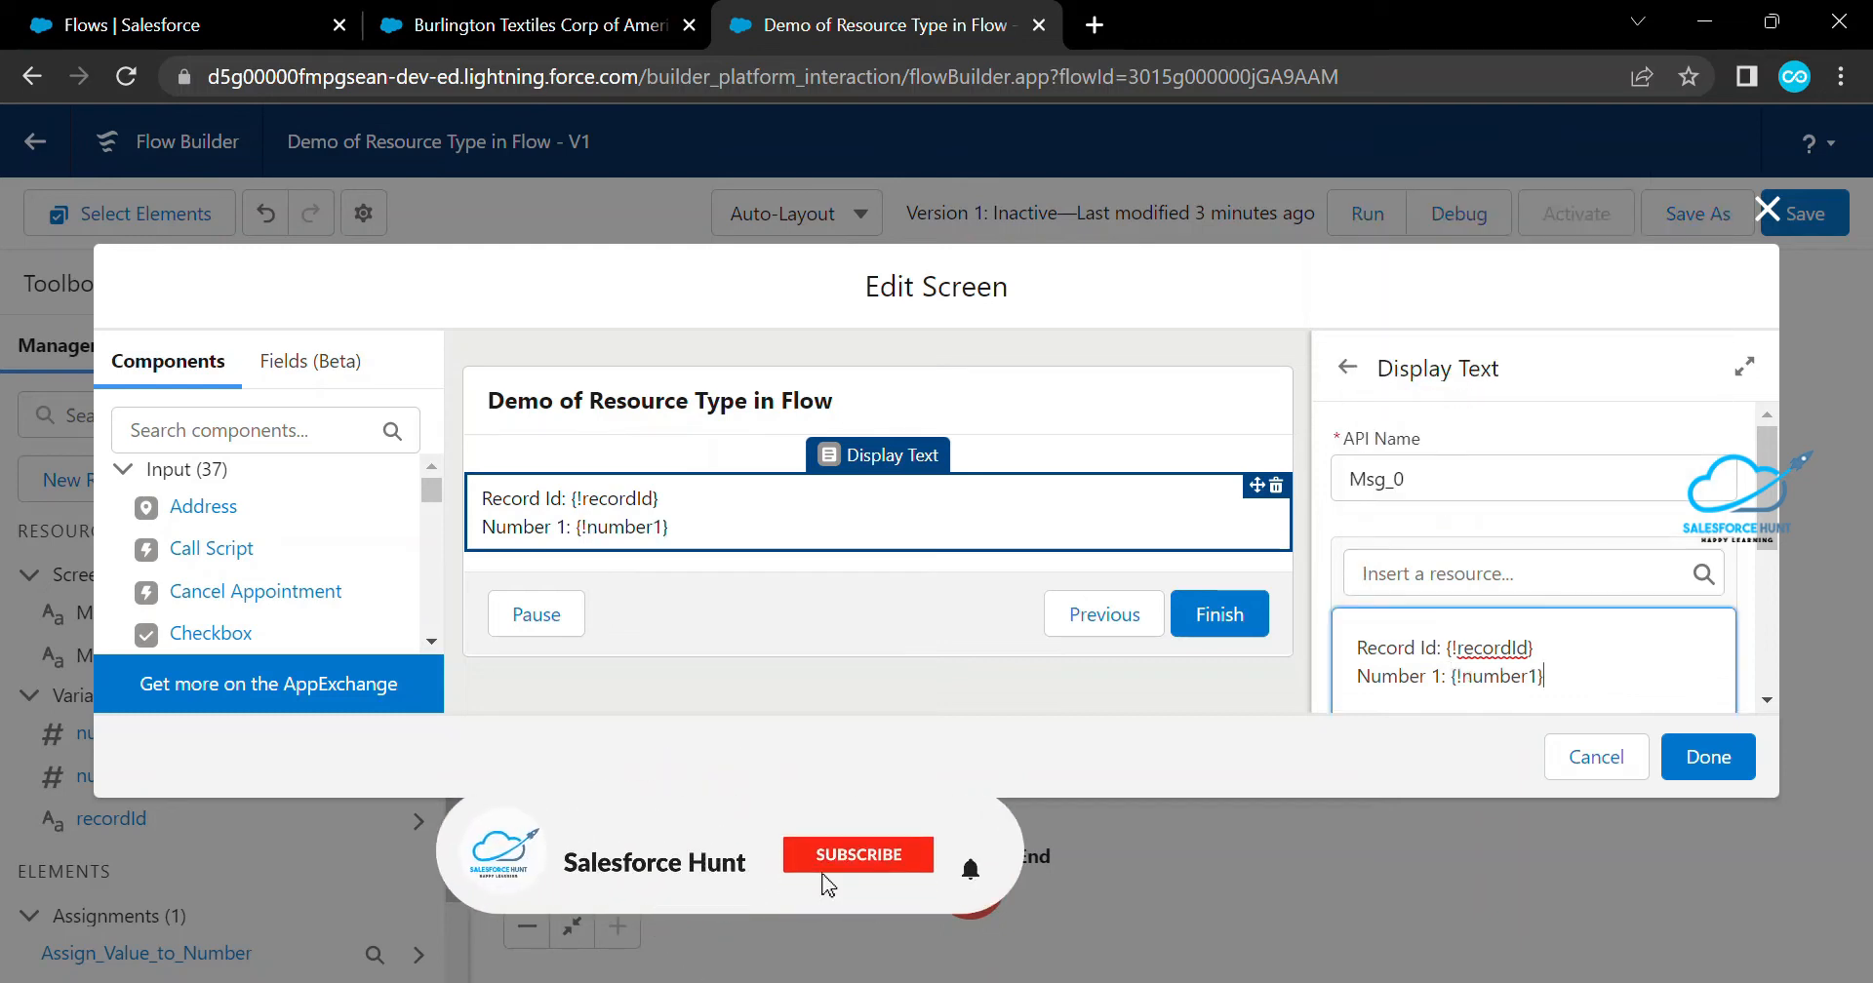
Add the line "Number 2: {!number2}" to the copied screen's display text using the number2 resource, finish the screen and save the flow
key(Return)
text(Num)
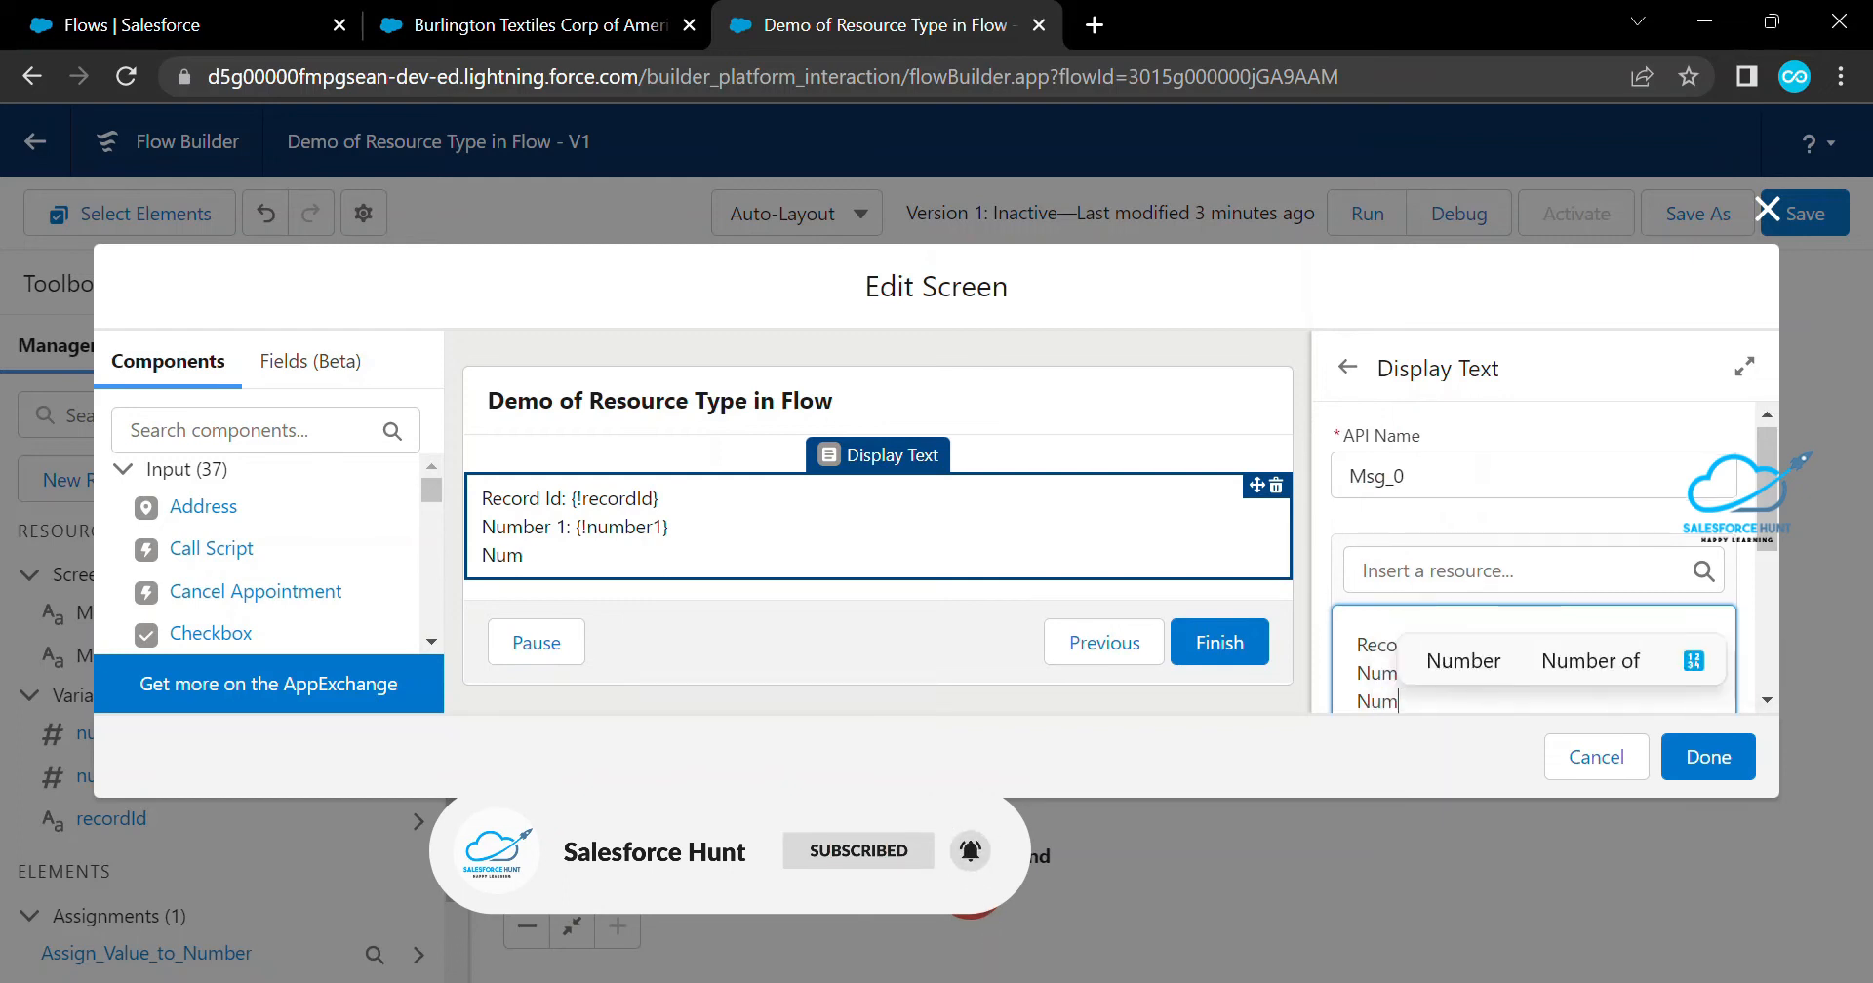
text(ber 2:)
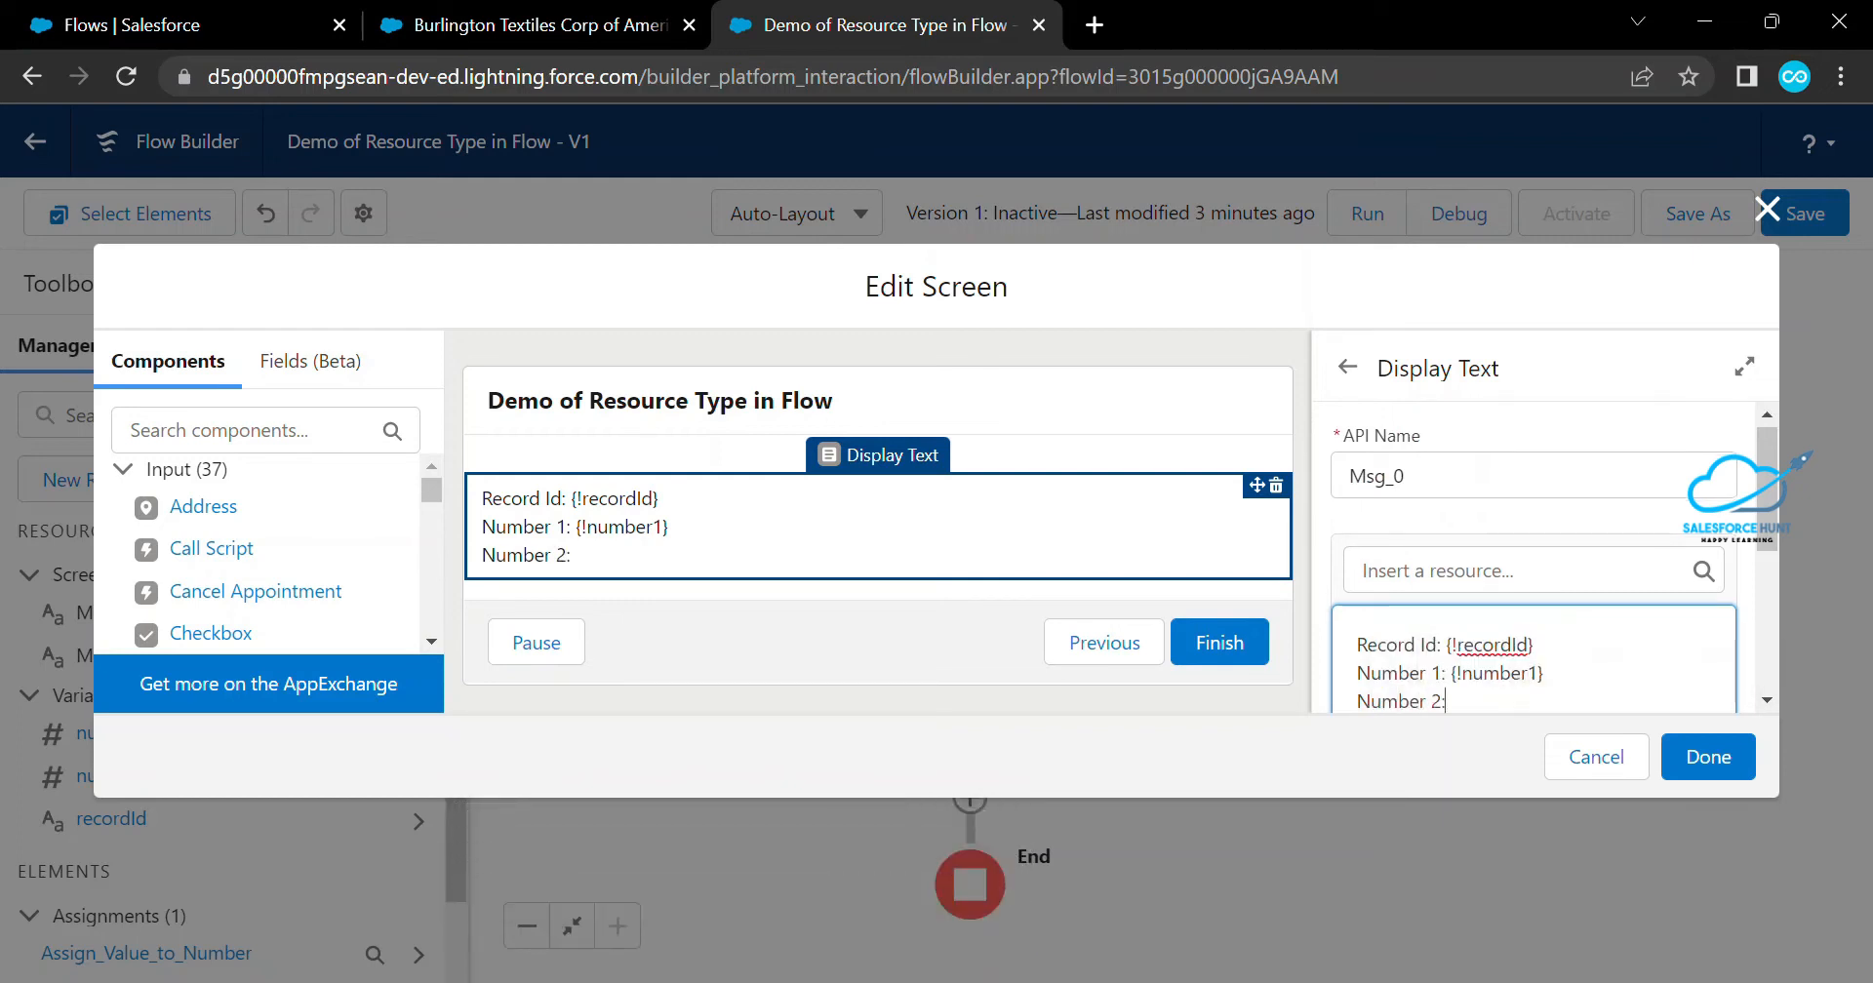
click(1482, 571)
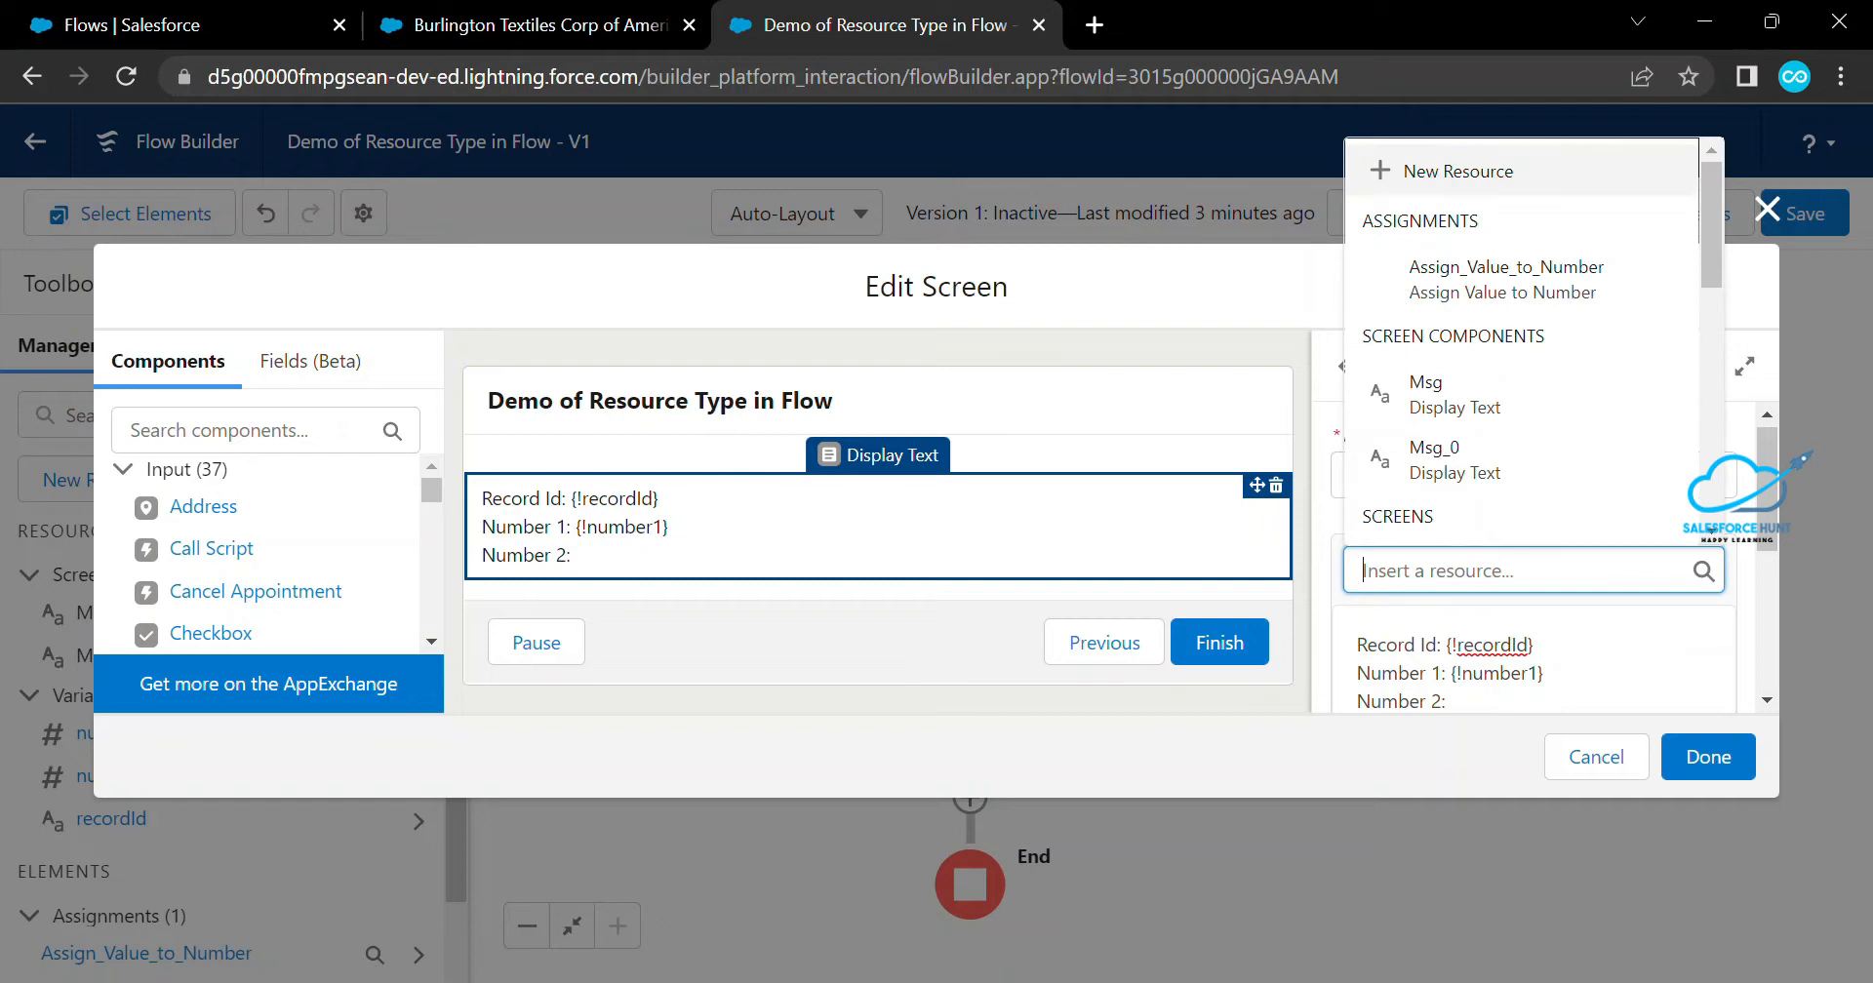
scroll(1464, 449, down, 3)
click(1454, 381)
click(1708, 757)
click(1805, 212)
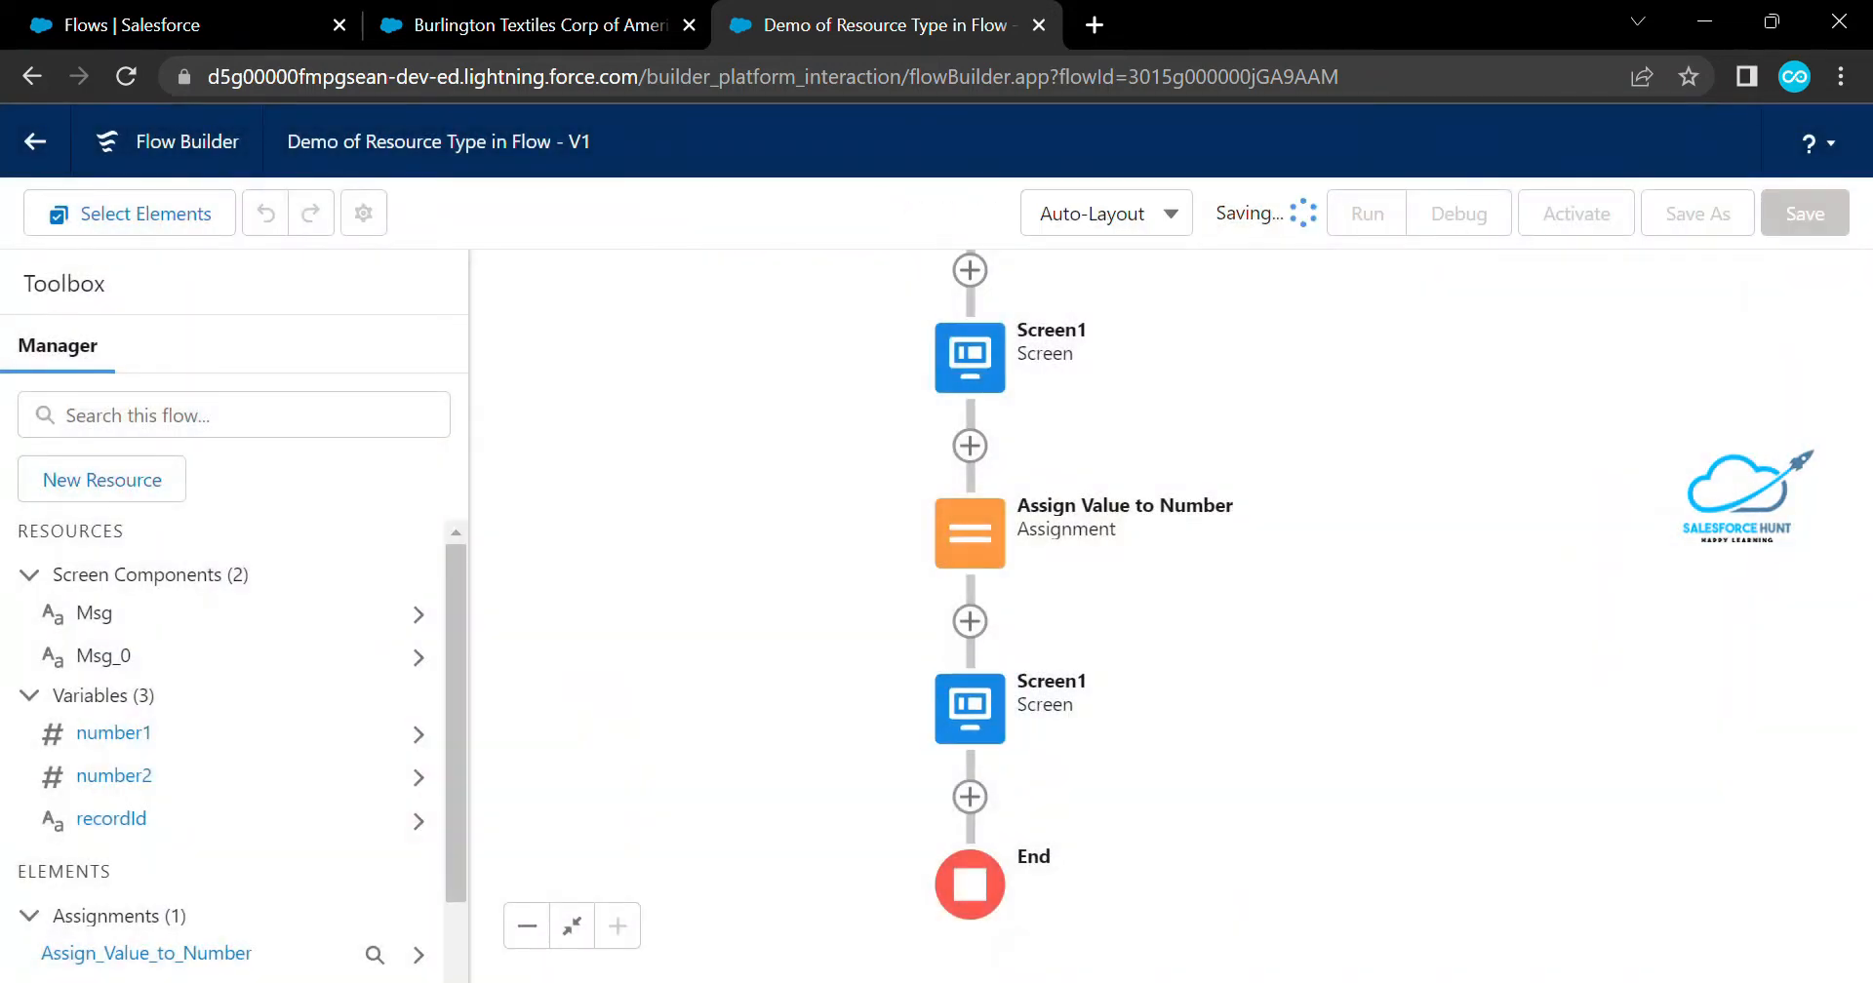
Debug the flow with the suggested record ID as the recordId input and advance to the second screen
click(1458, 212)
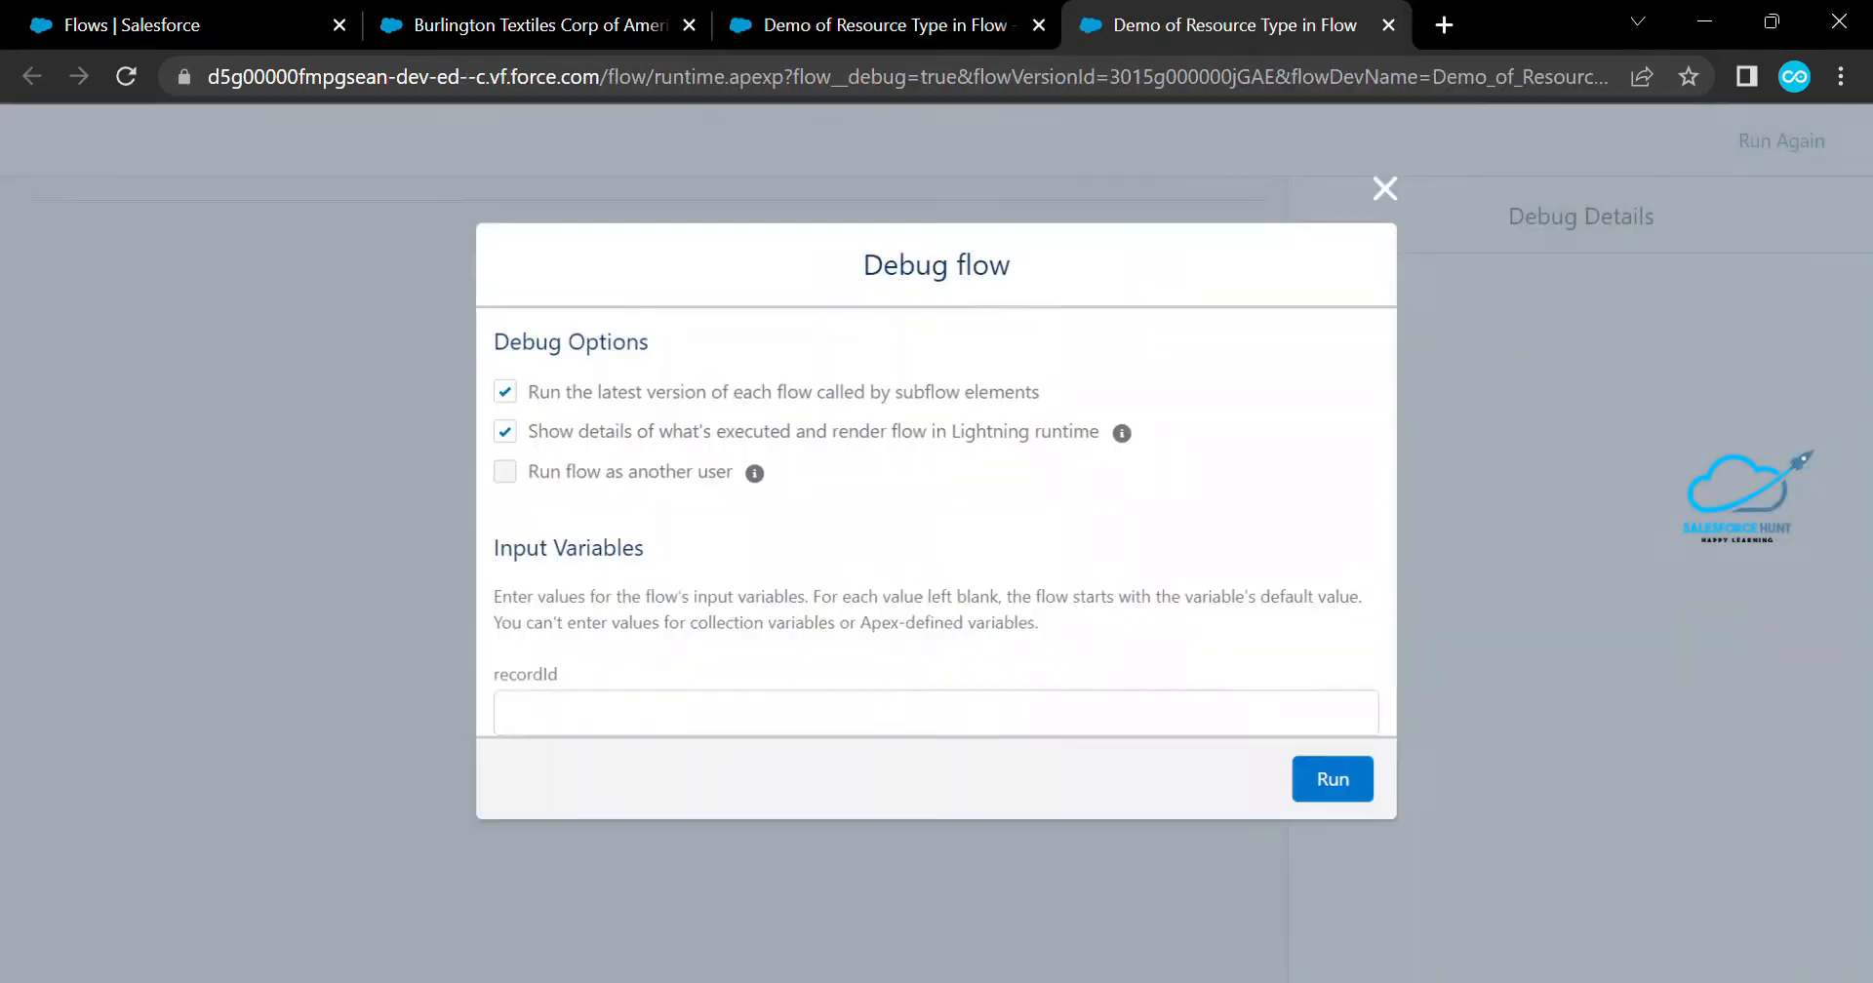
click(771, 716)
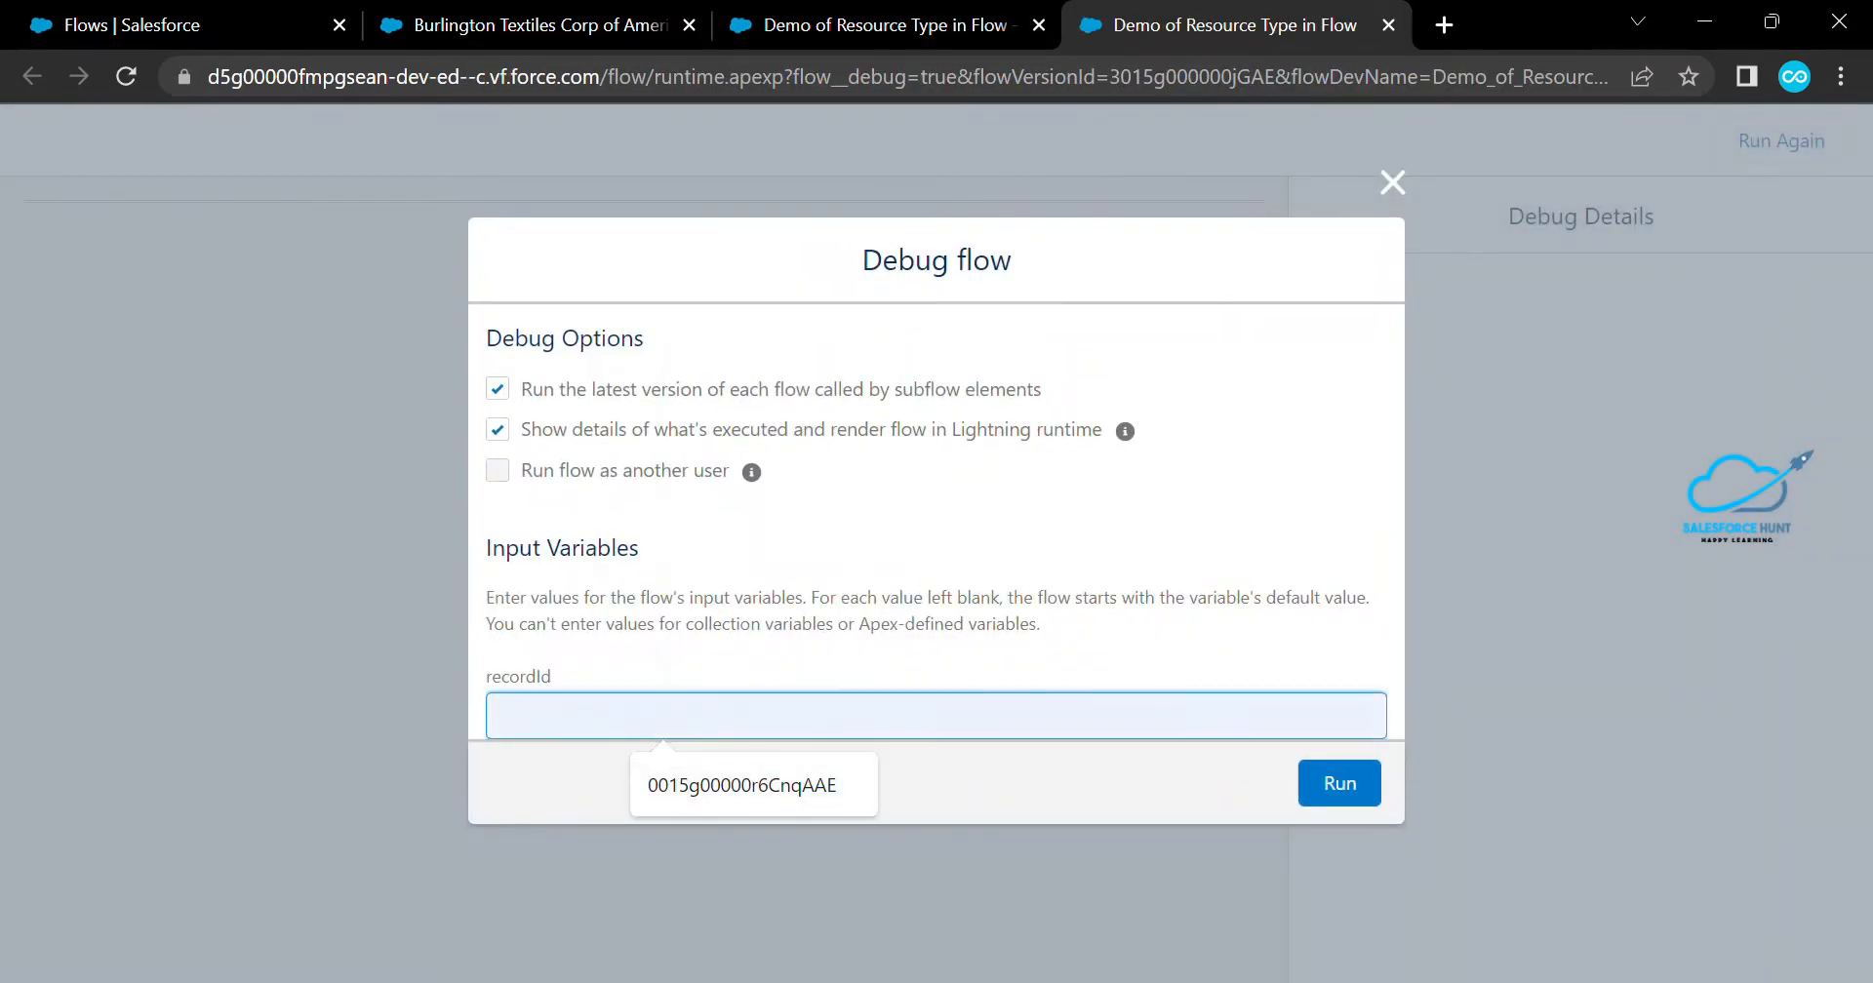
click(755, 784)
click(1339, 783)
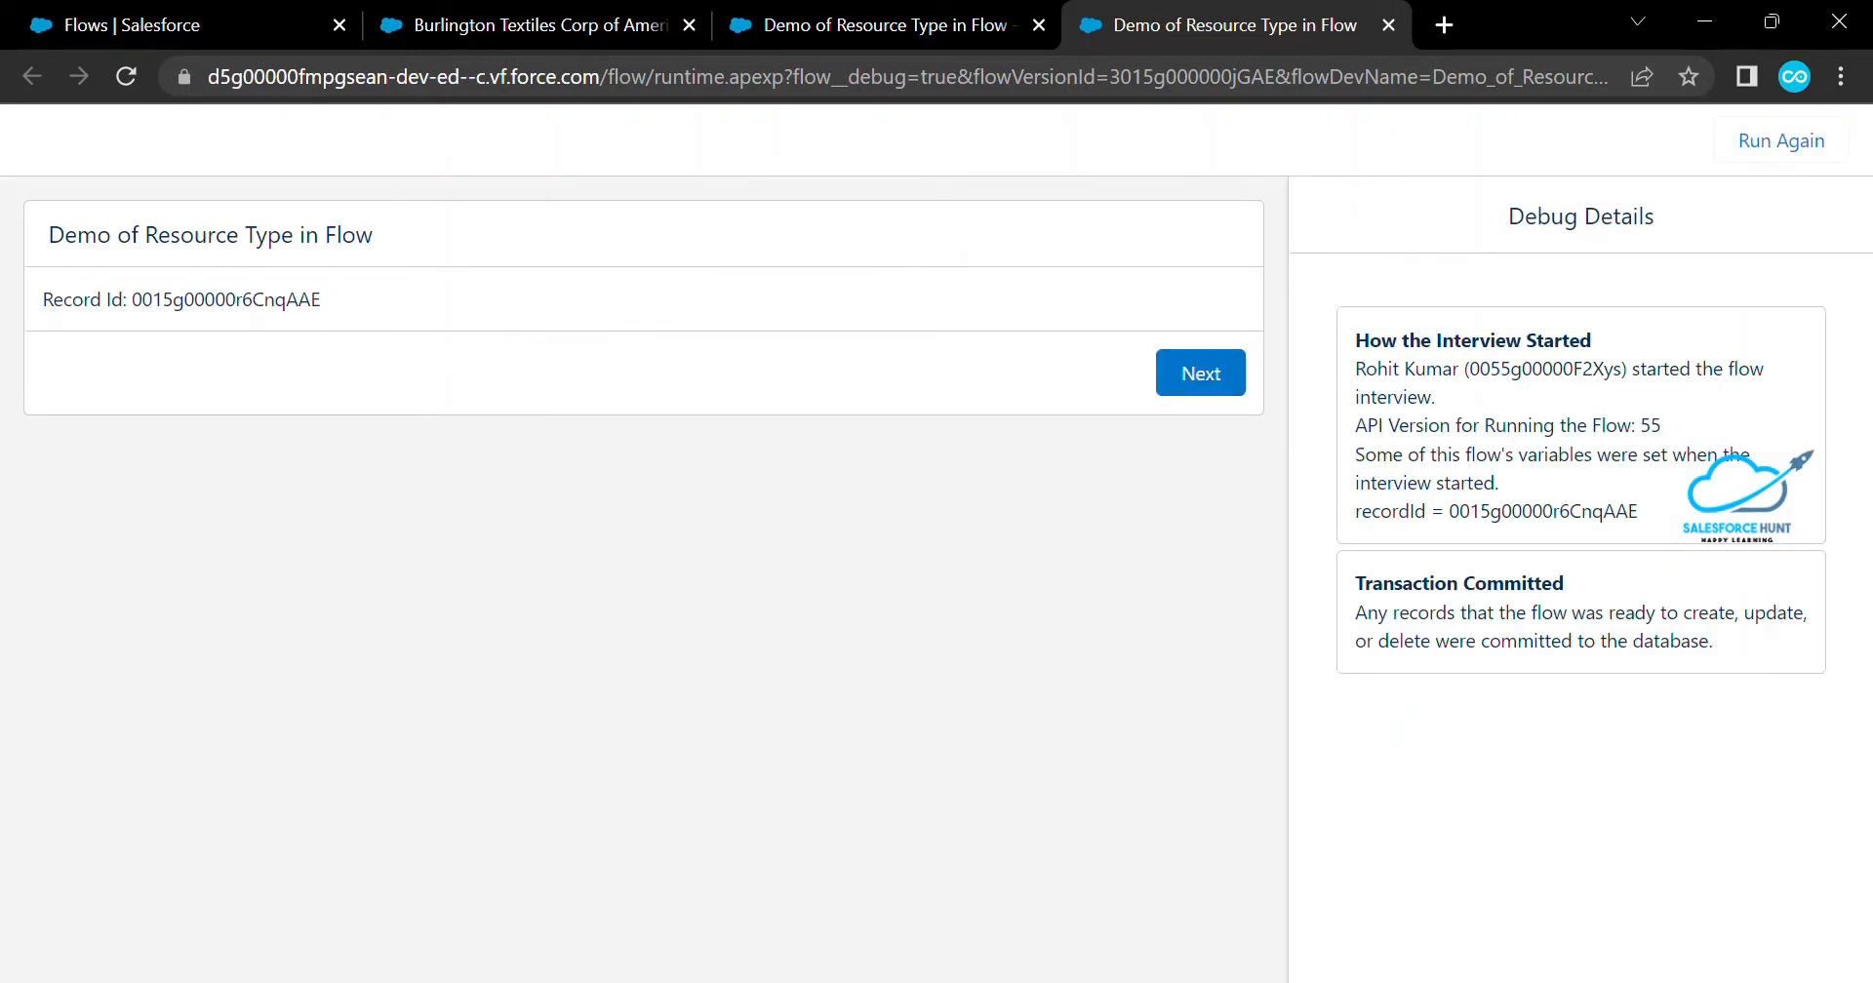
drag(132, 300, 321, 300)
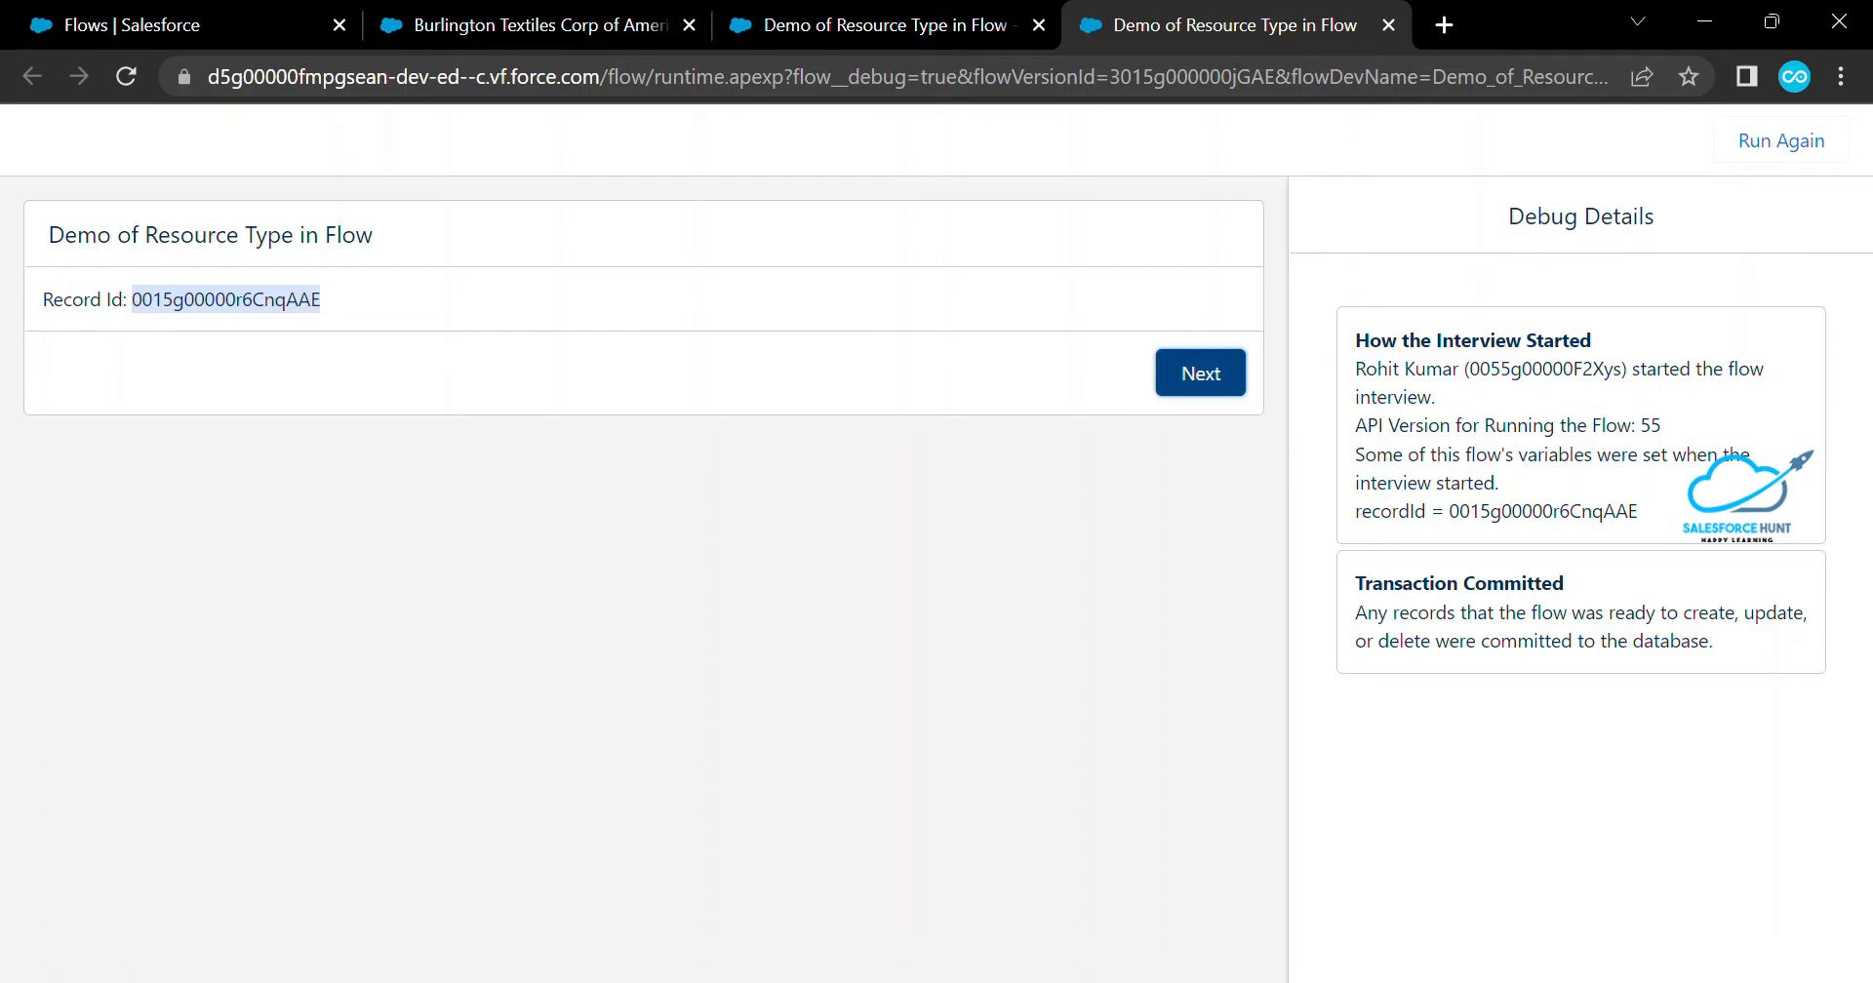
click(1201, 373)
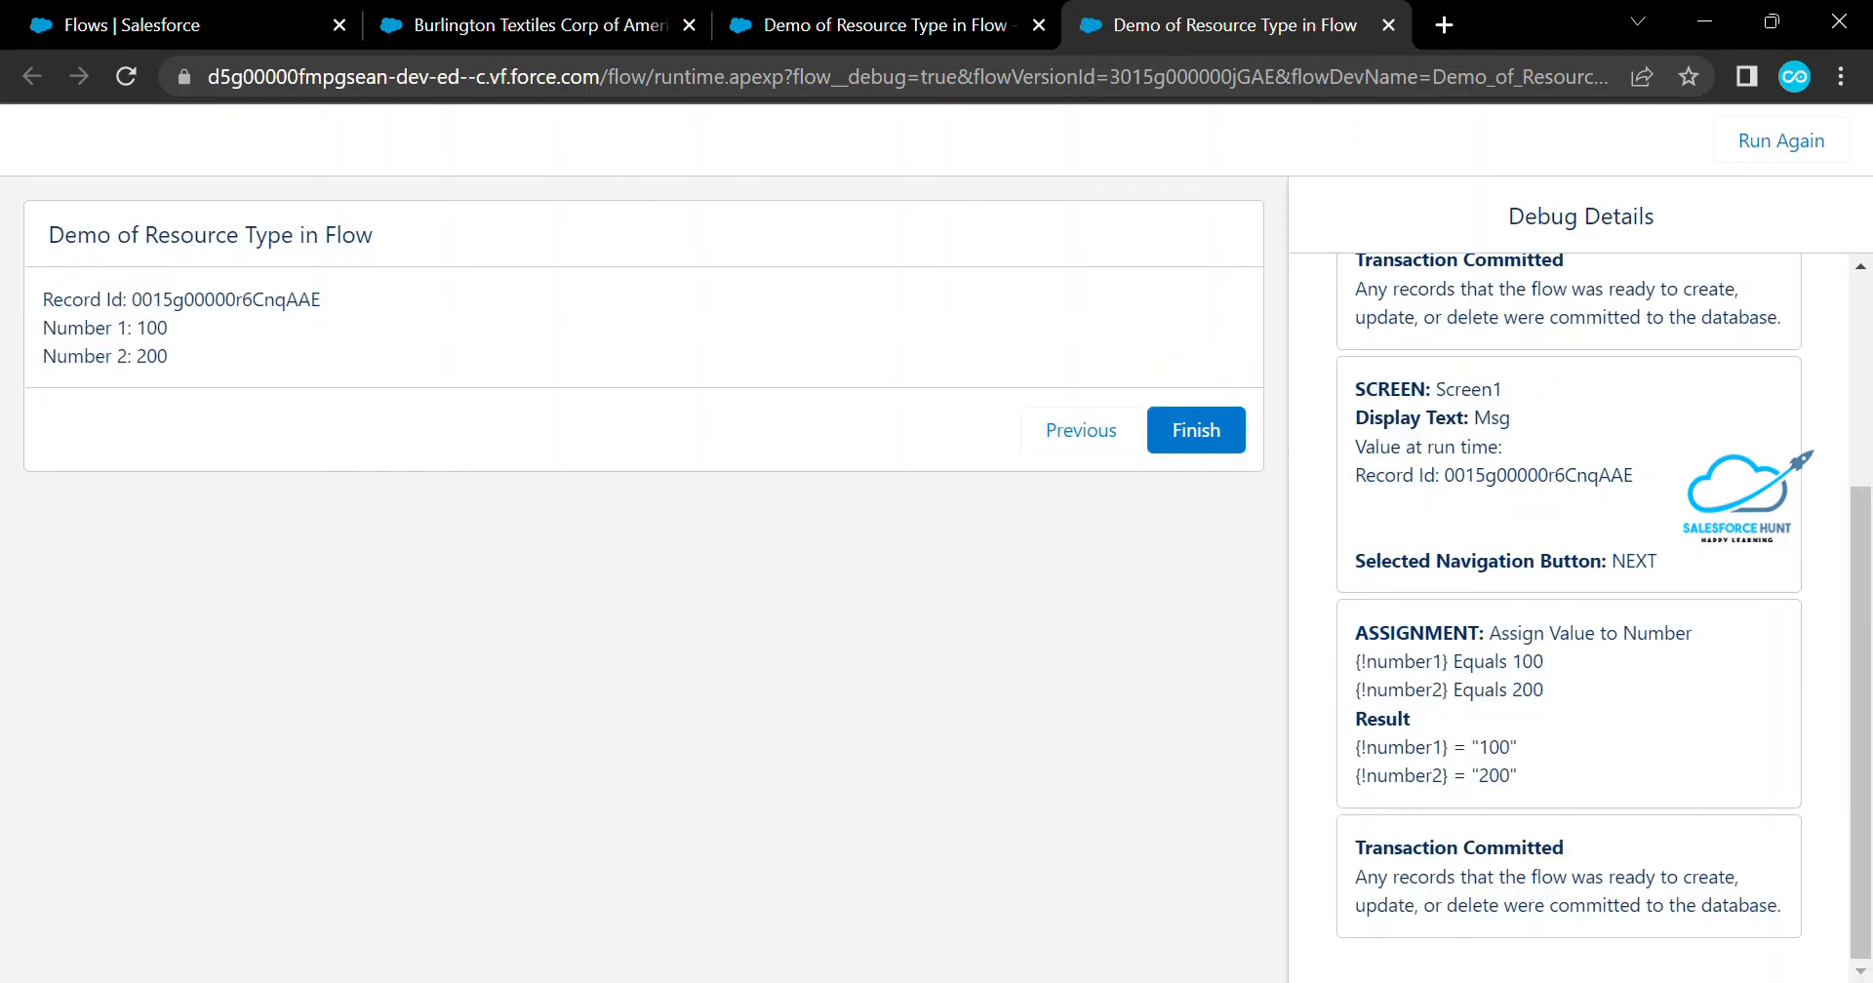
Check the record Id, Number 1 and Number 2 lines on the second screen and close the debug run
double_click(226, 299)
drag(67, 328, 167, 327)
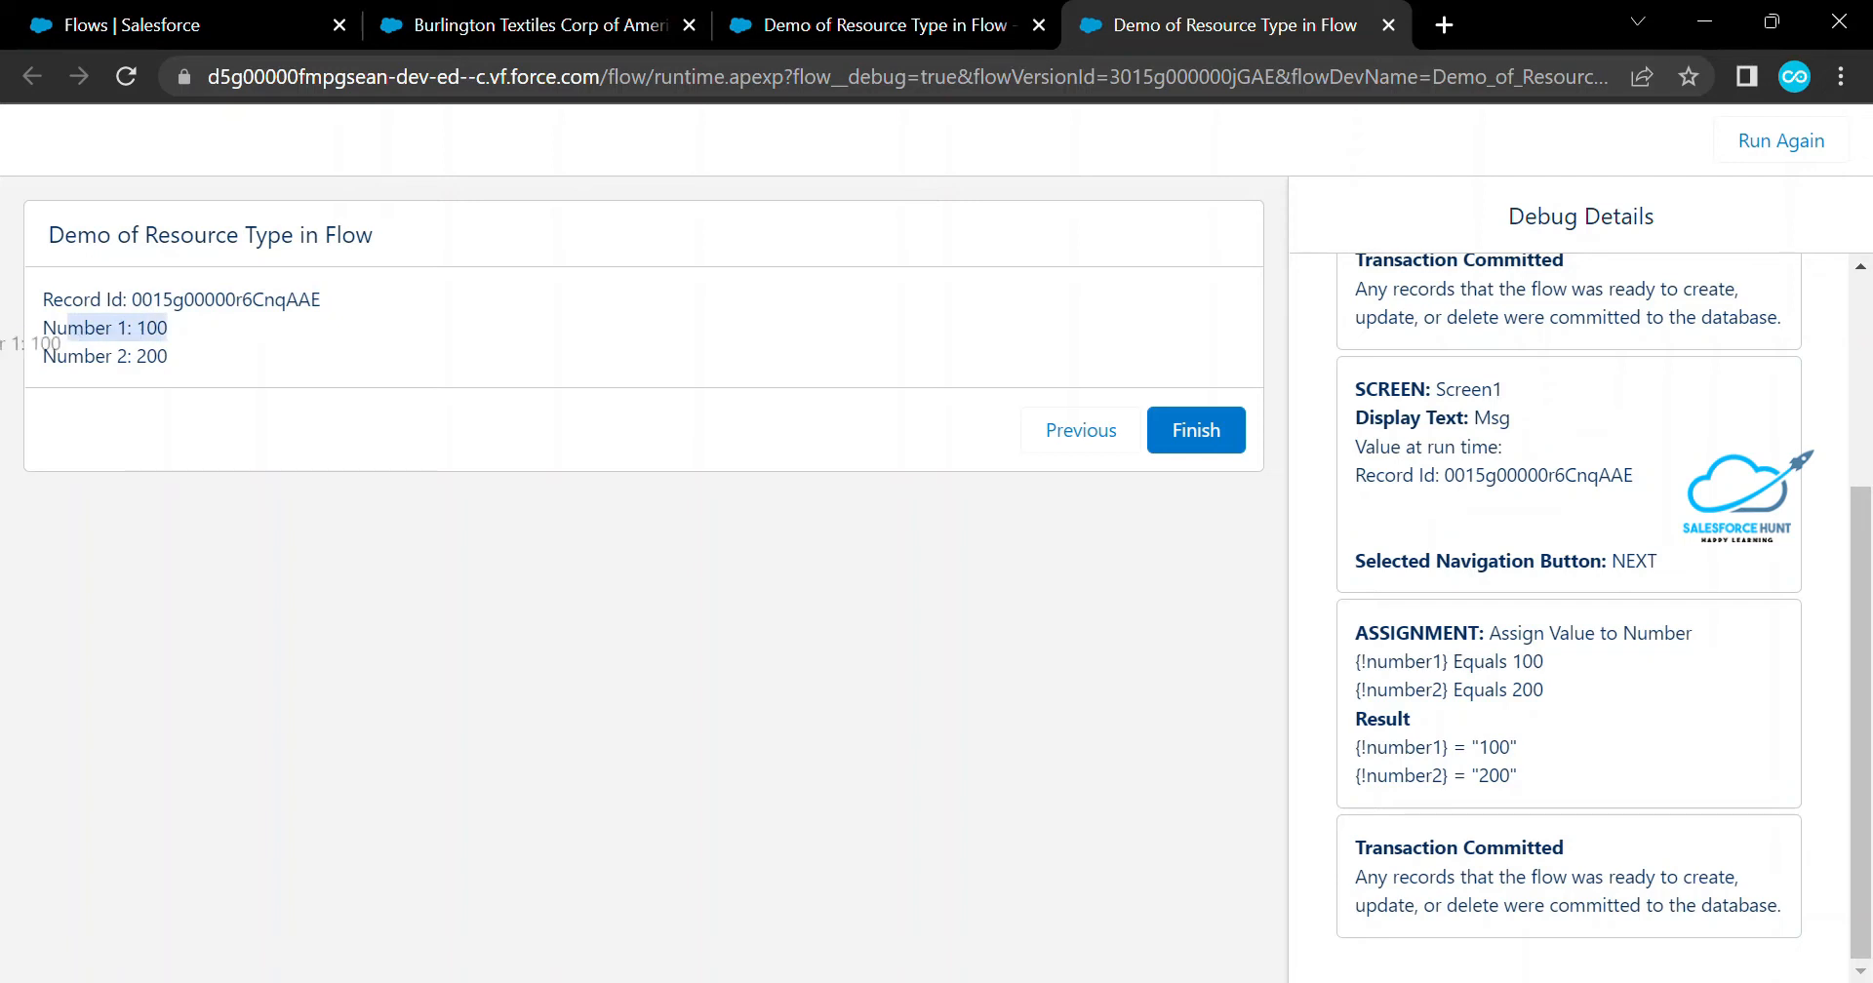
click(51, 344)
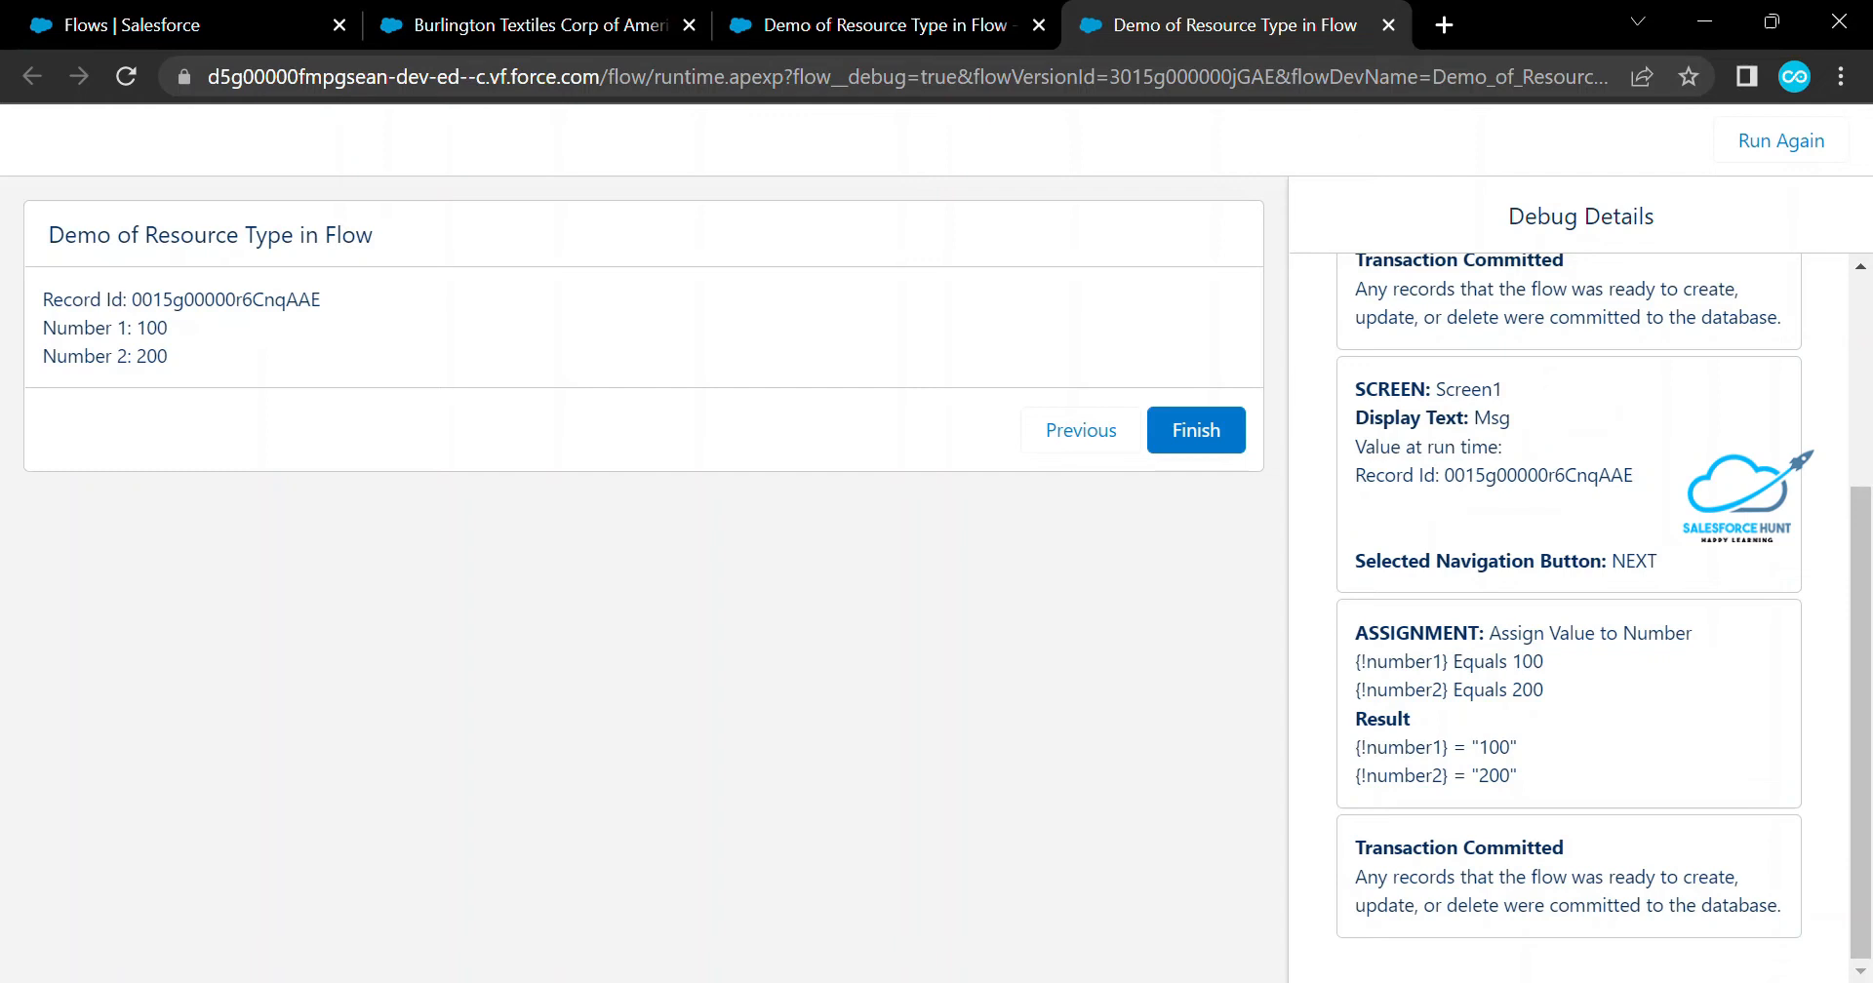
key(ctrl+w)
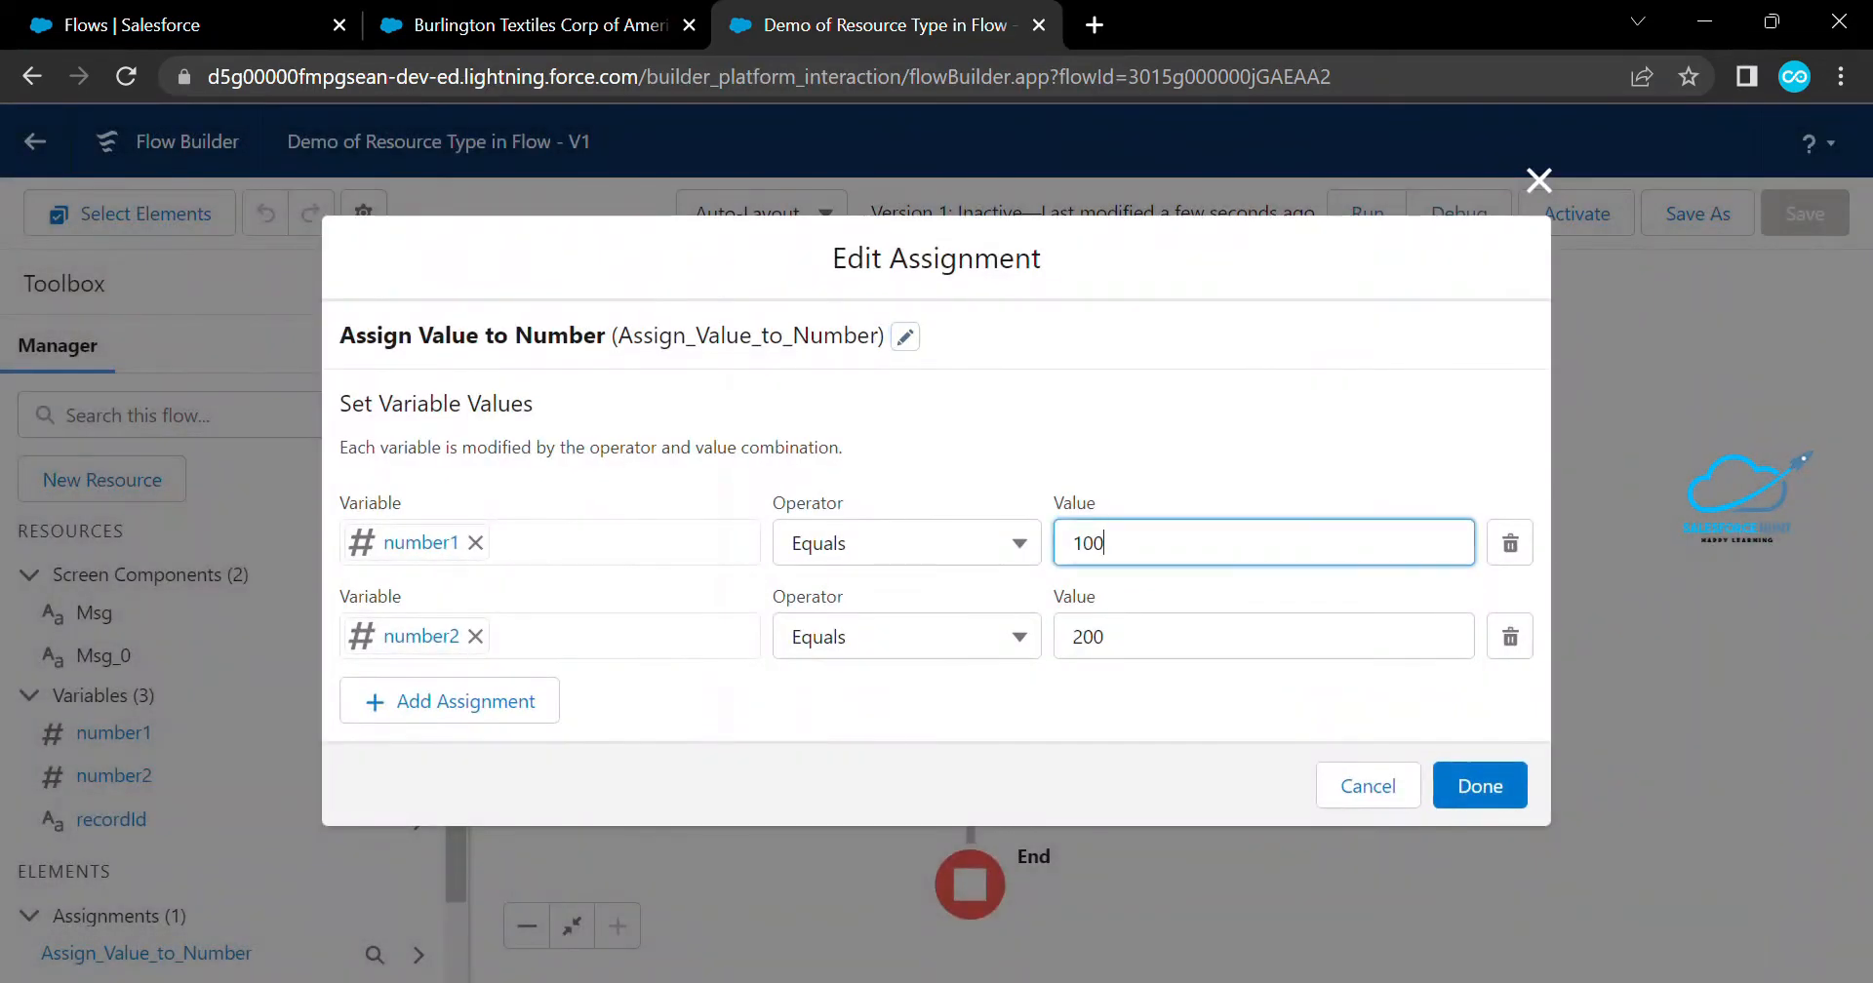
Review the values given to number1 and number2 in the Assign Value to Number element and close it without changes
double_click(1100, 543)
double_click(1097, 637)
click(1195, 702)
click(1113, 543)
drag(1112, 543, 1070, 543)
drag(1112, 637, 1070, 637)
click(1194, 702)
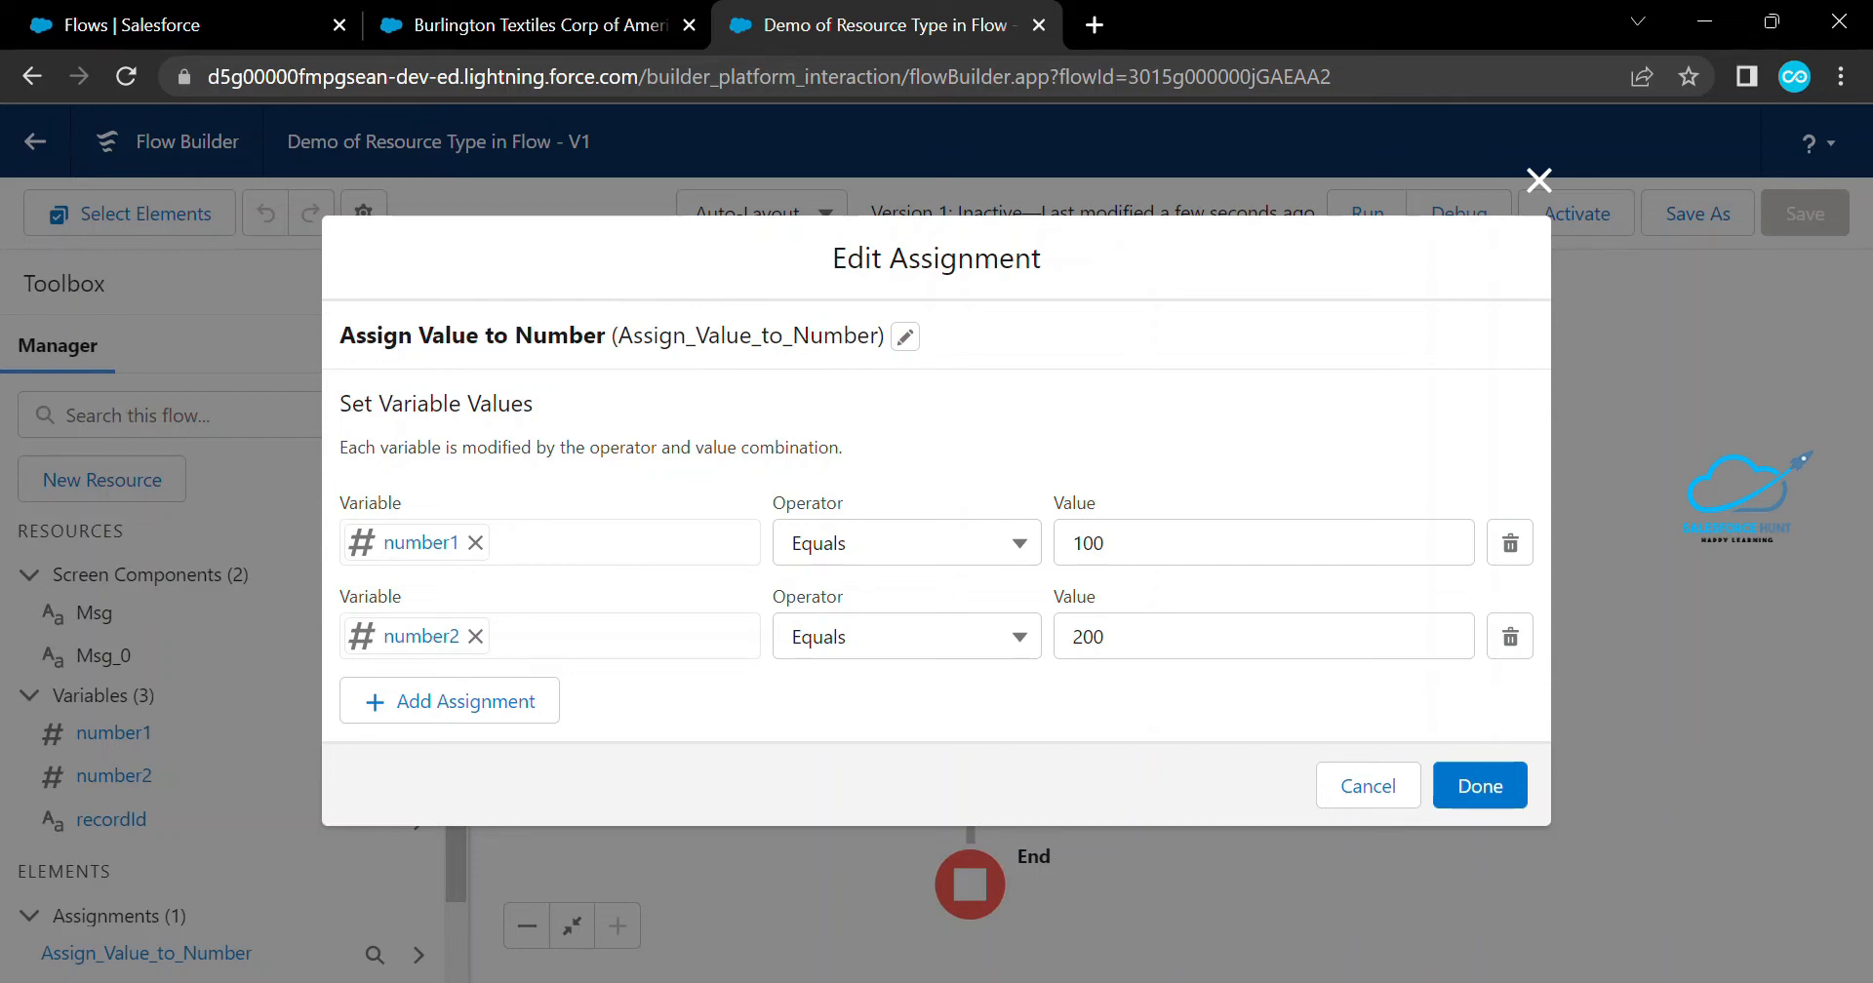
click(1538, 180)
Create a Constant resource with API name num1, data type Number and value 100
click(102, 479)
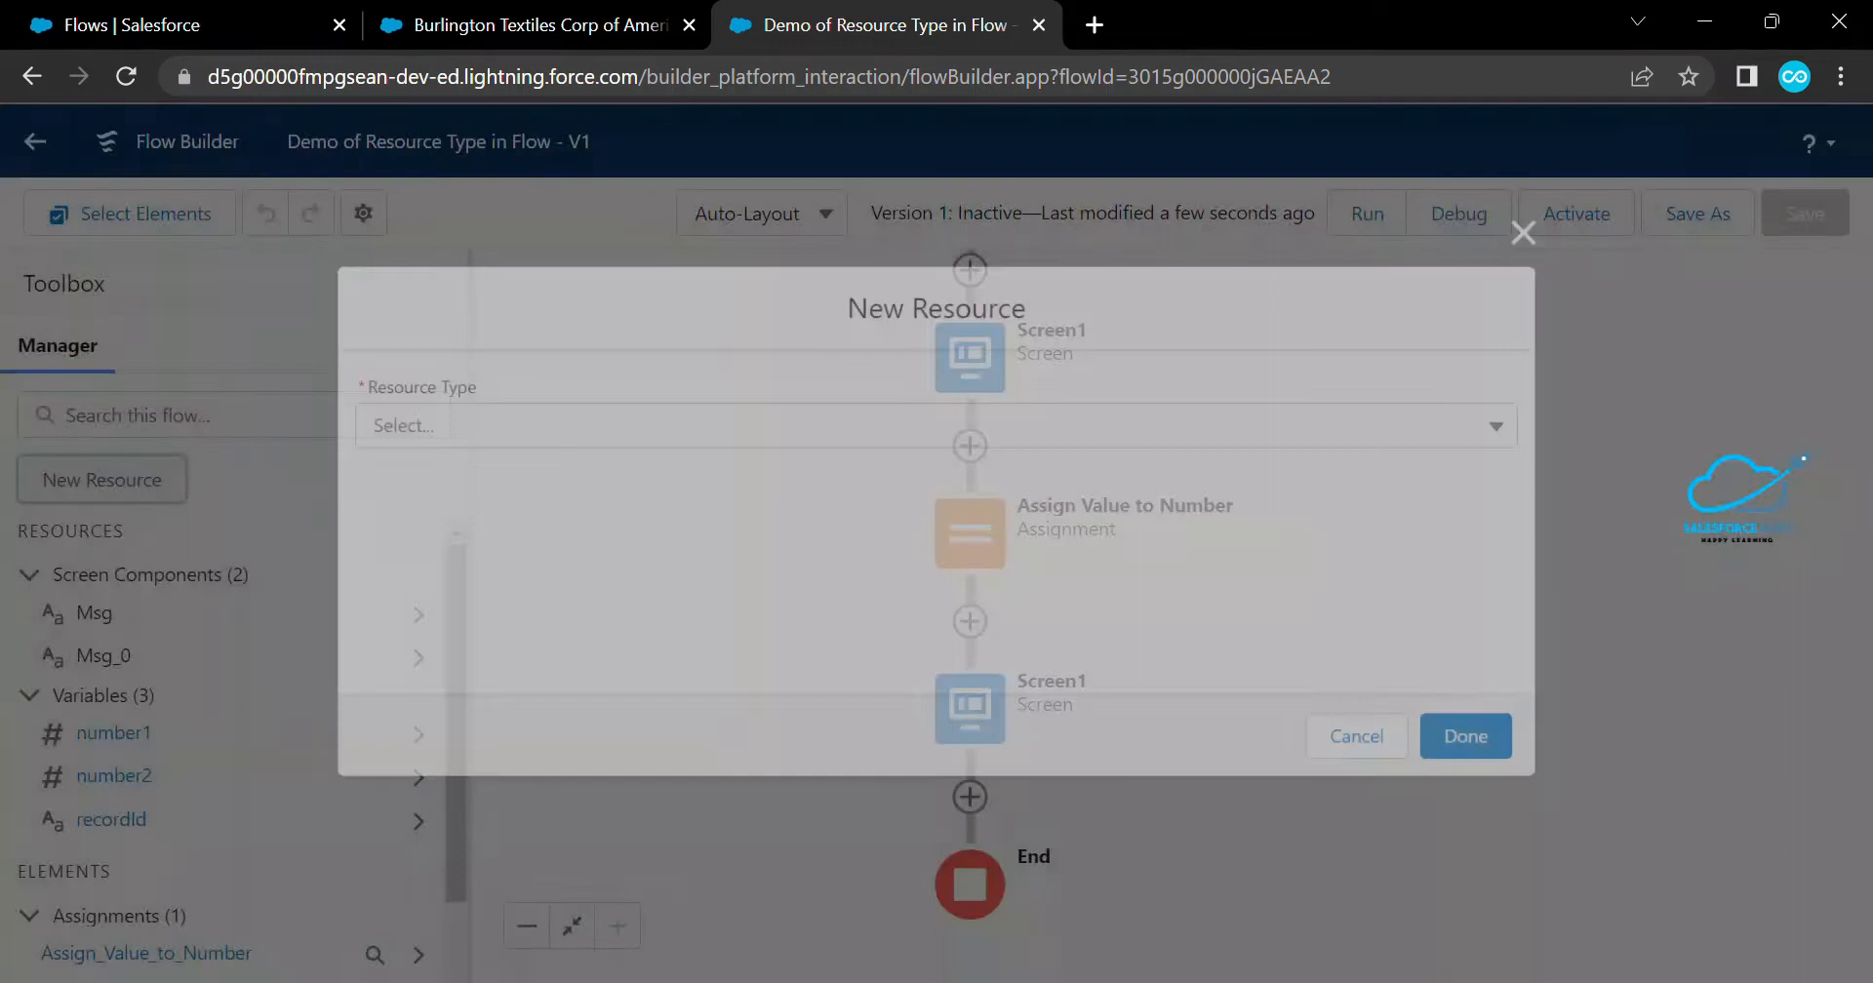
click(937, 422)
click(922, 551)
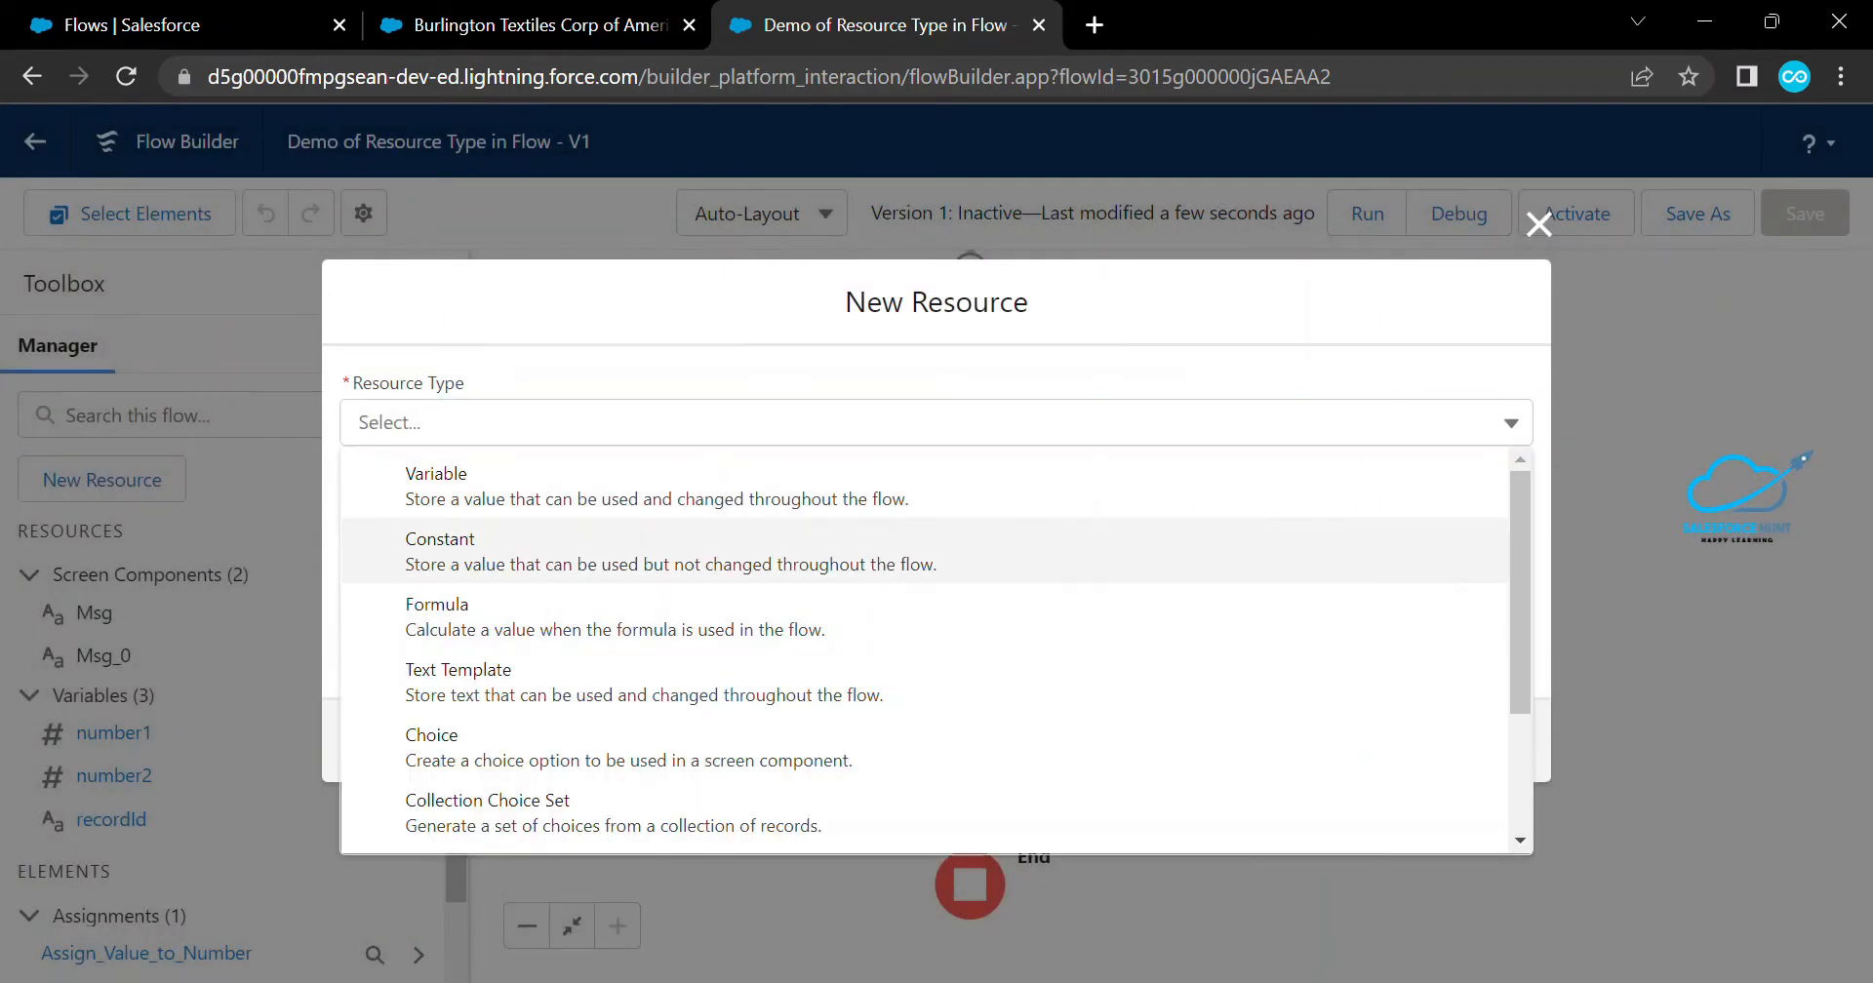
mouse_move(487, 540)
mouse_down()
mouse_move(527, 499)
mouse_move(407, 498)
mouse_move(471, 540)
mouse_up()
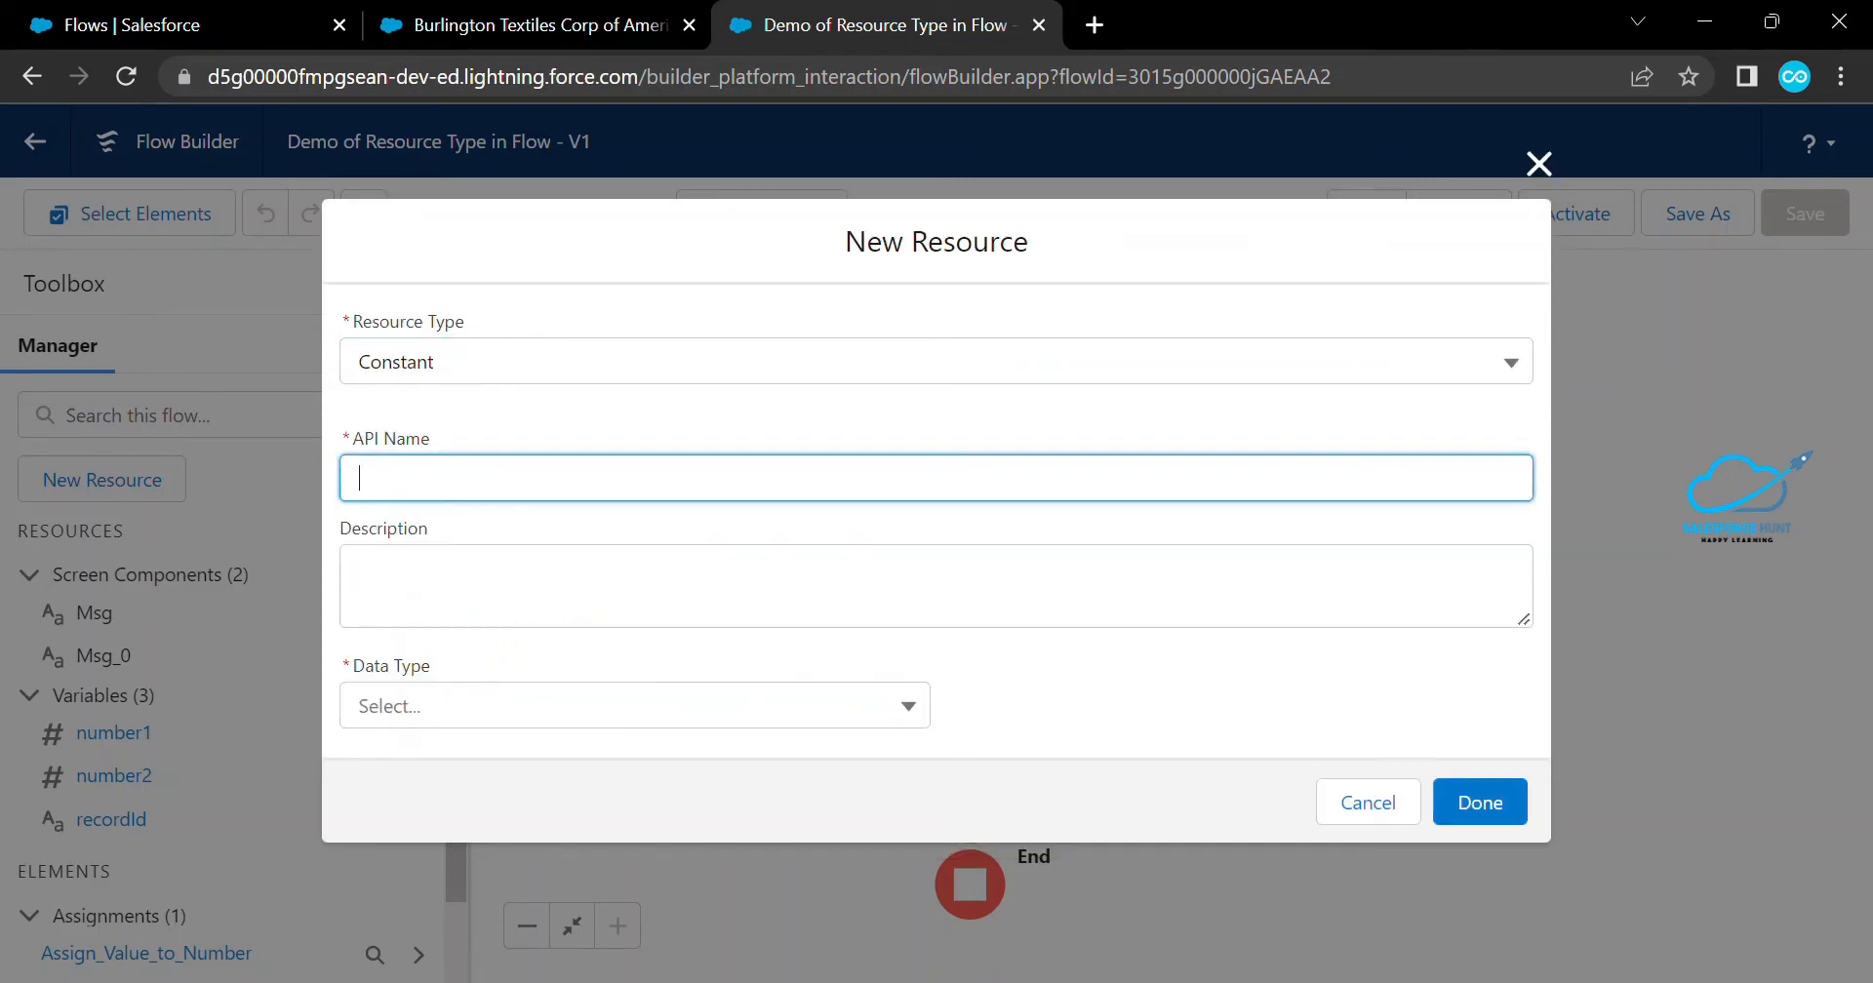
text(num1)
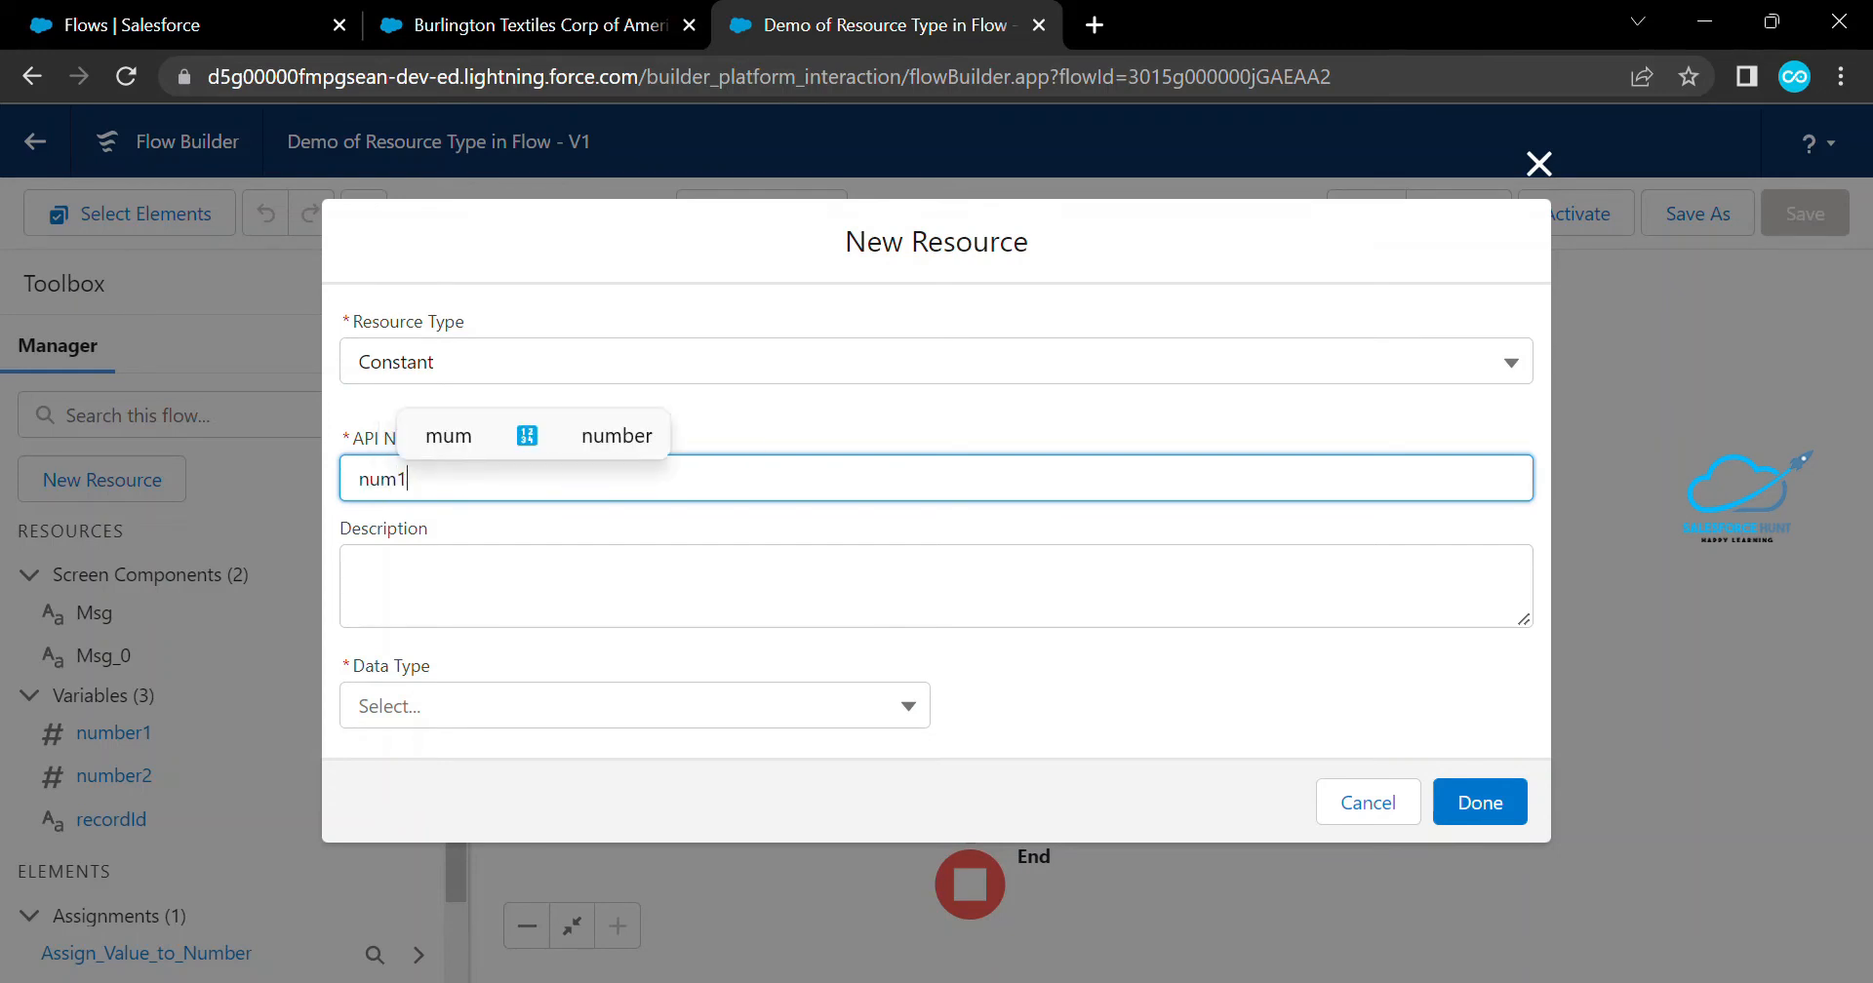
key(Tab)
key(Tab)
key(Down)
key(Down)
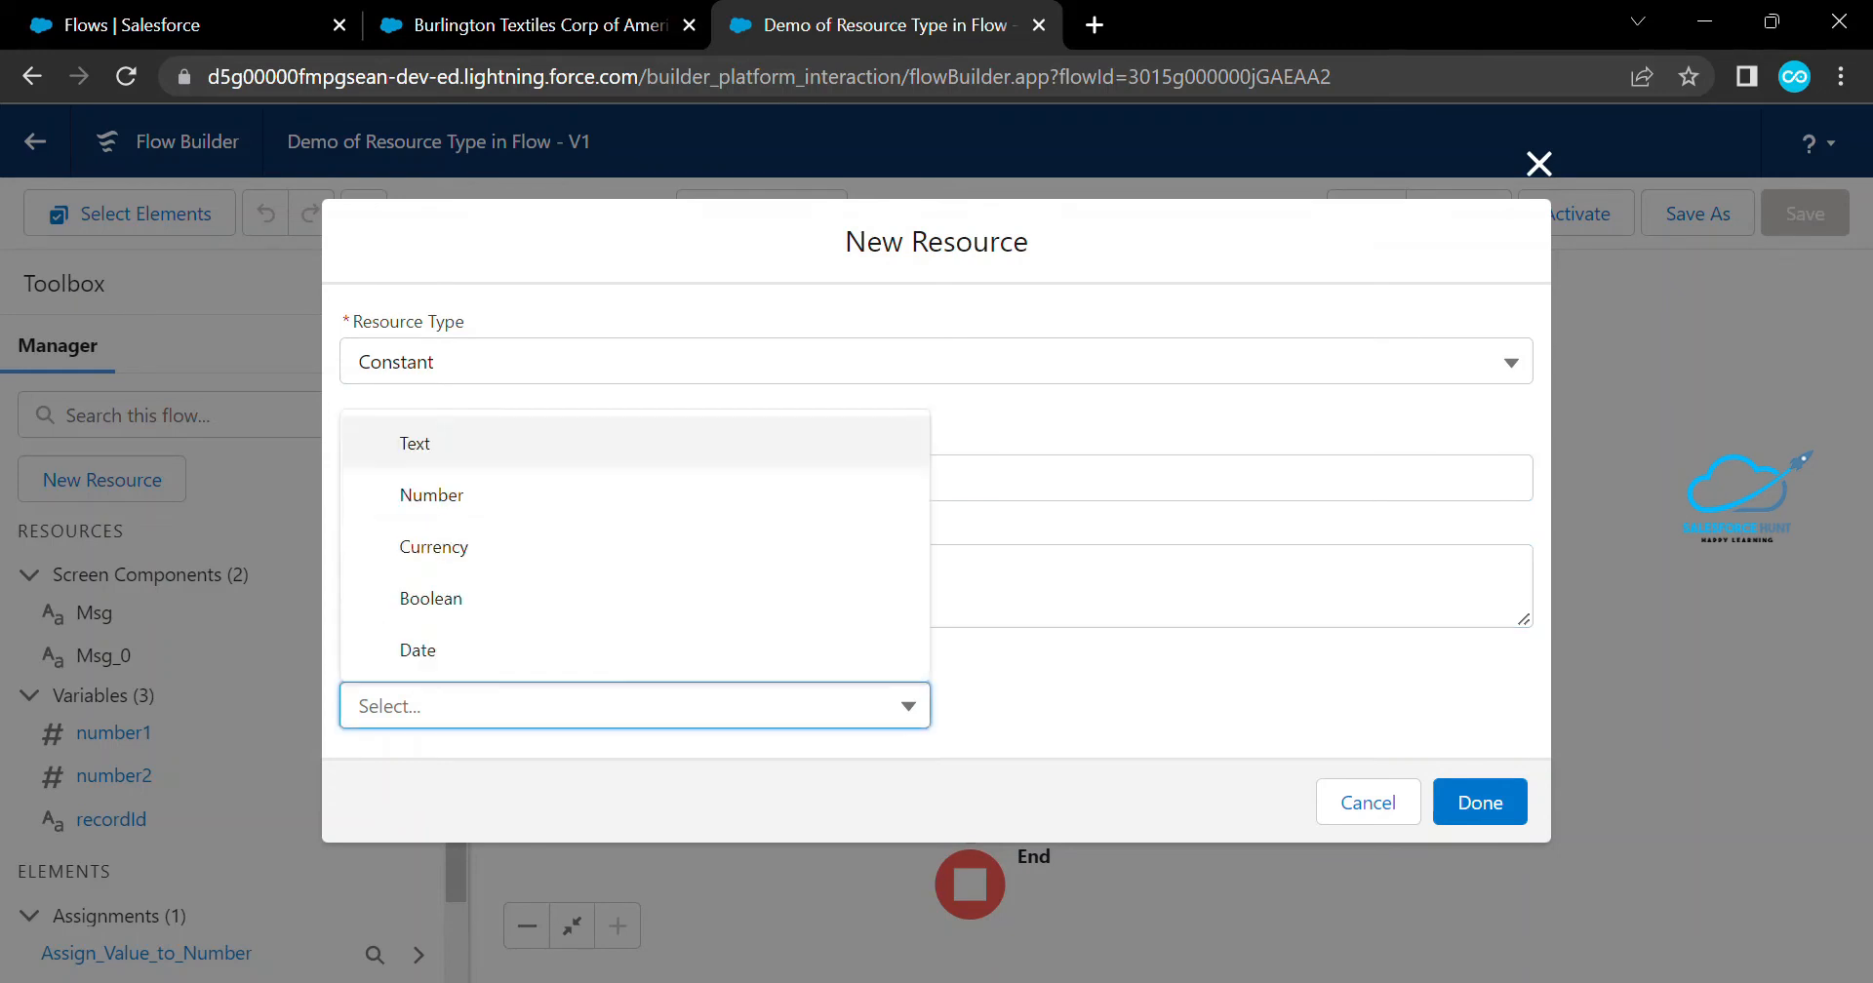
key(Return)
key(Tab)
text(100)
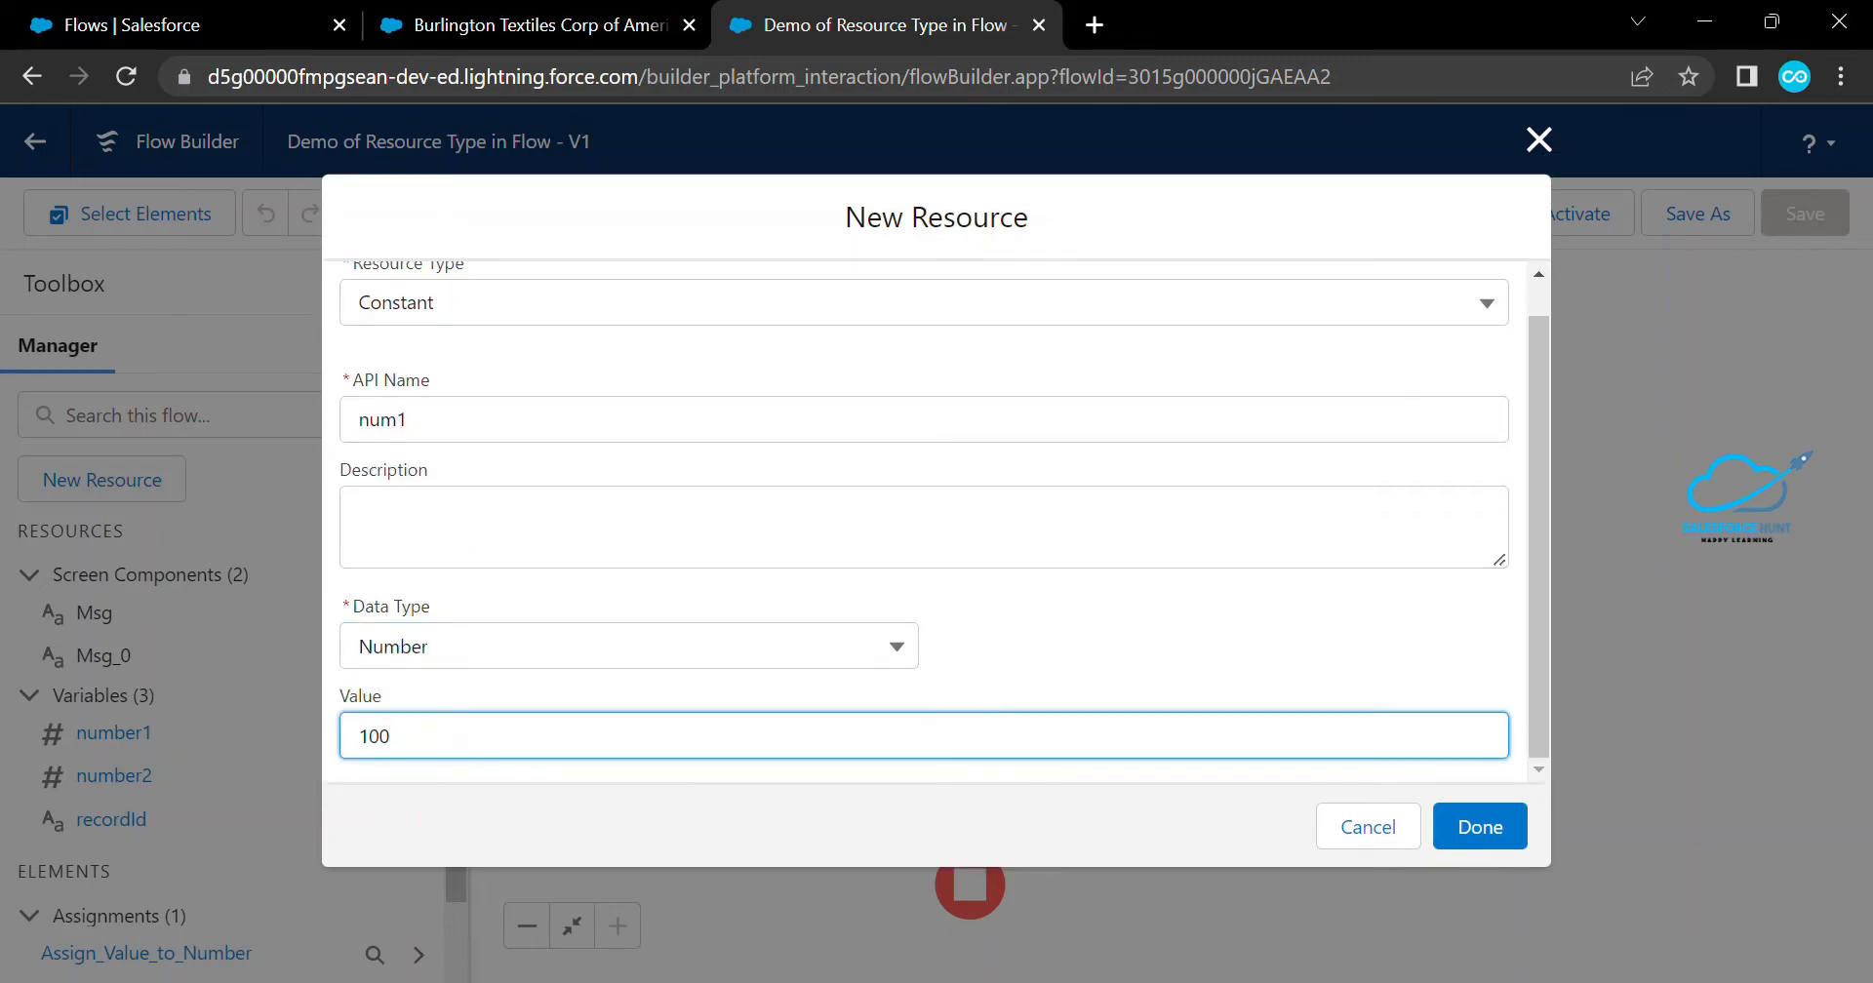
click(1480, 827)
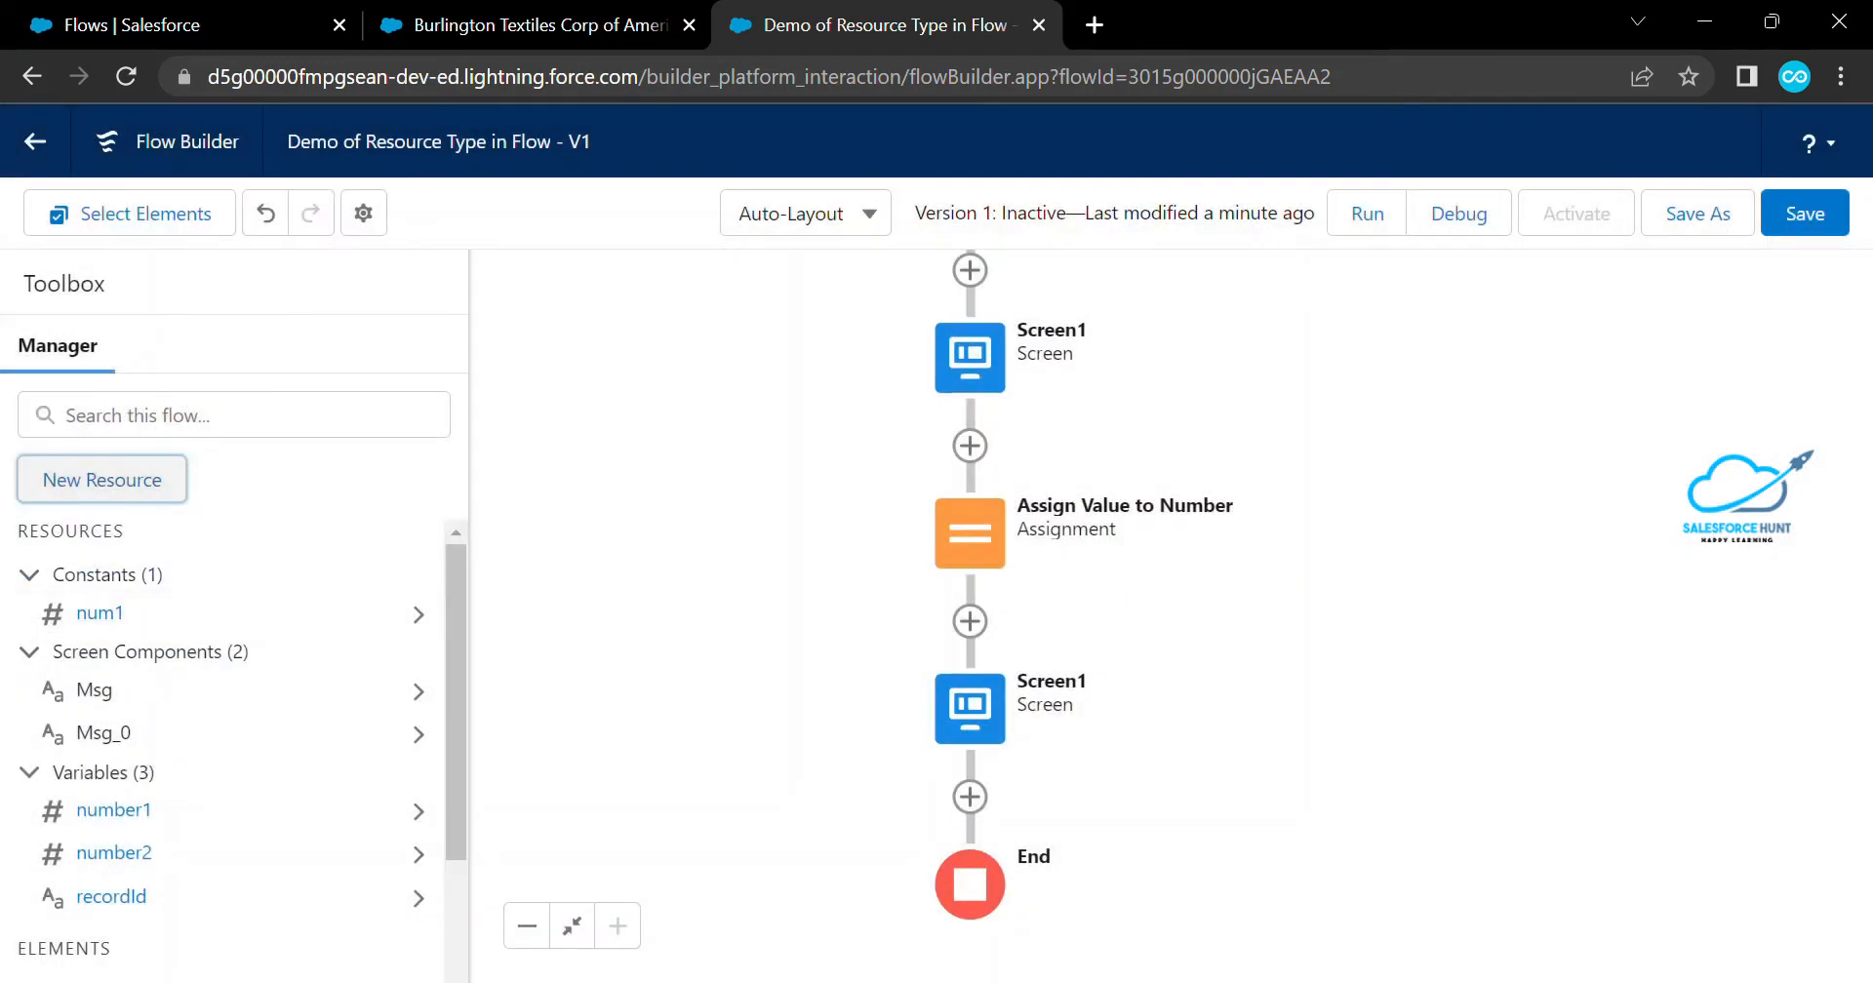
Create a second Constant resource with API name num2, data type Number and value 200
click(101, 480)
click(935, 422)
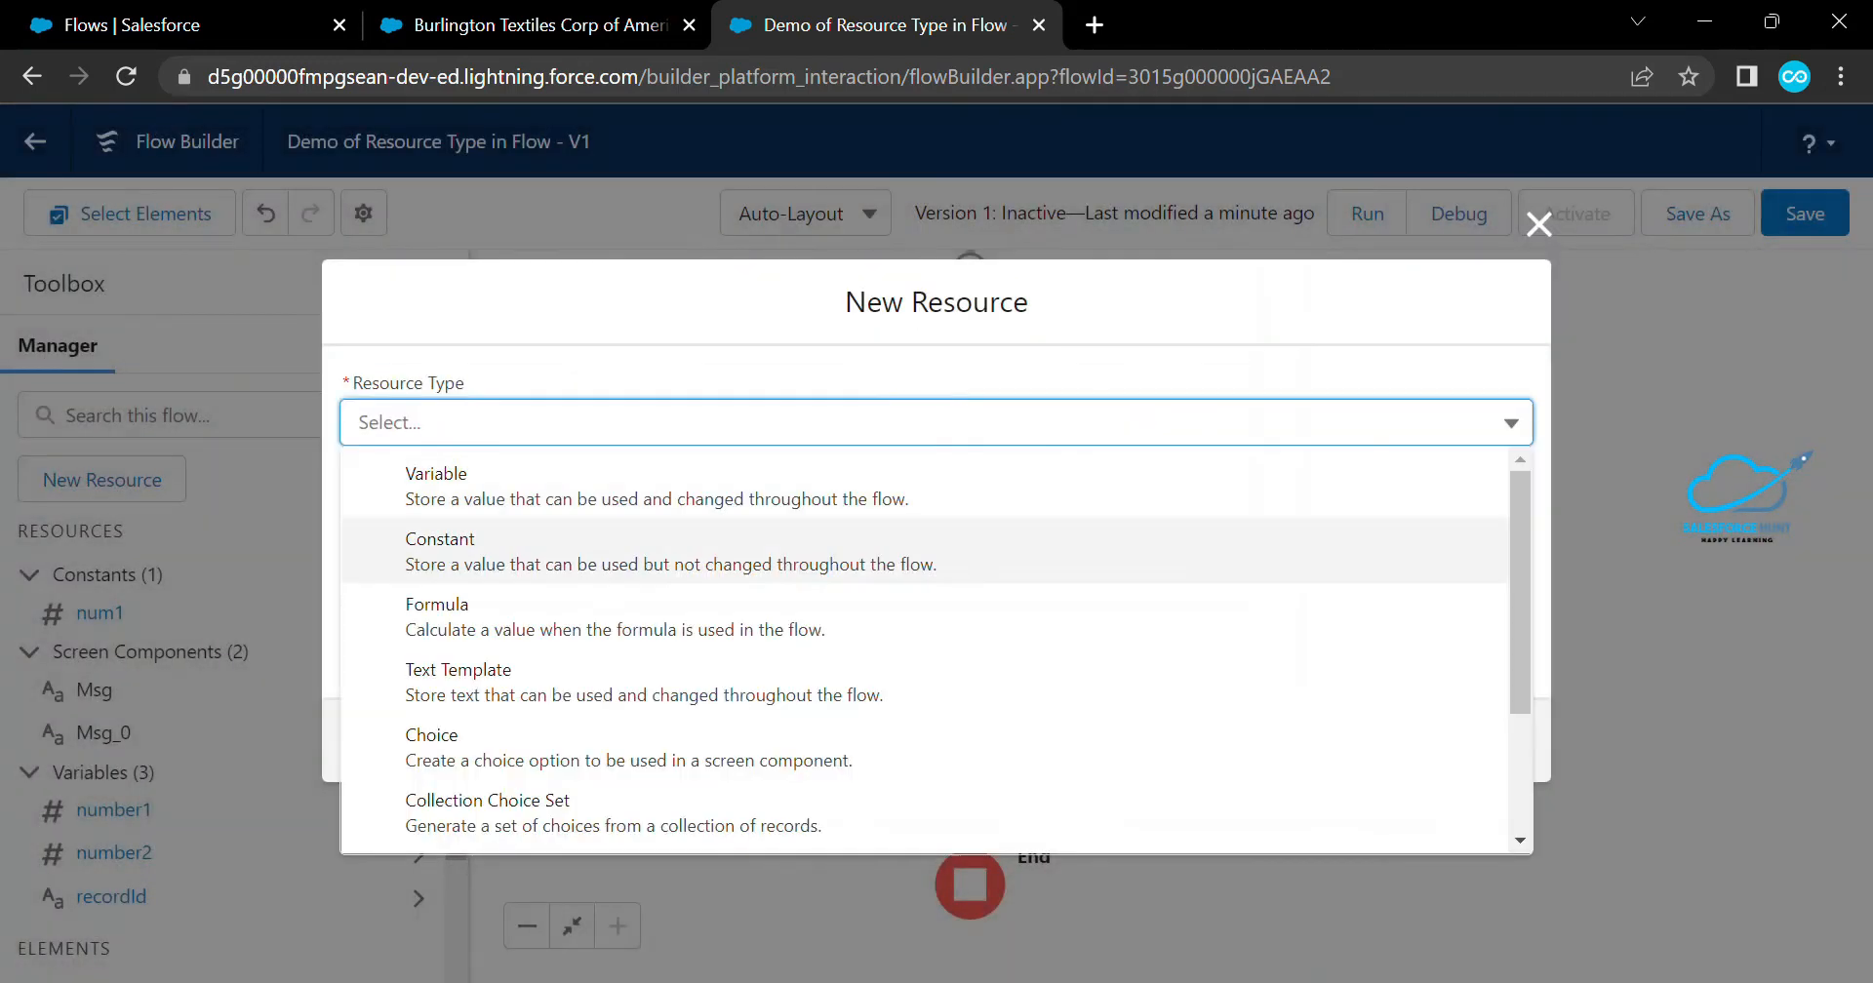
click(670, 551)
click(425, 479)
text(num2)
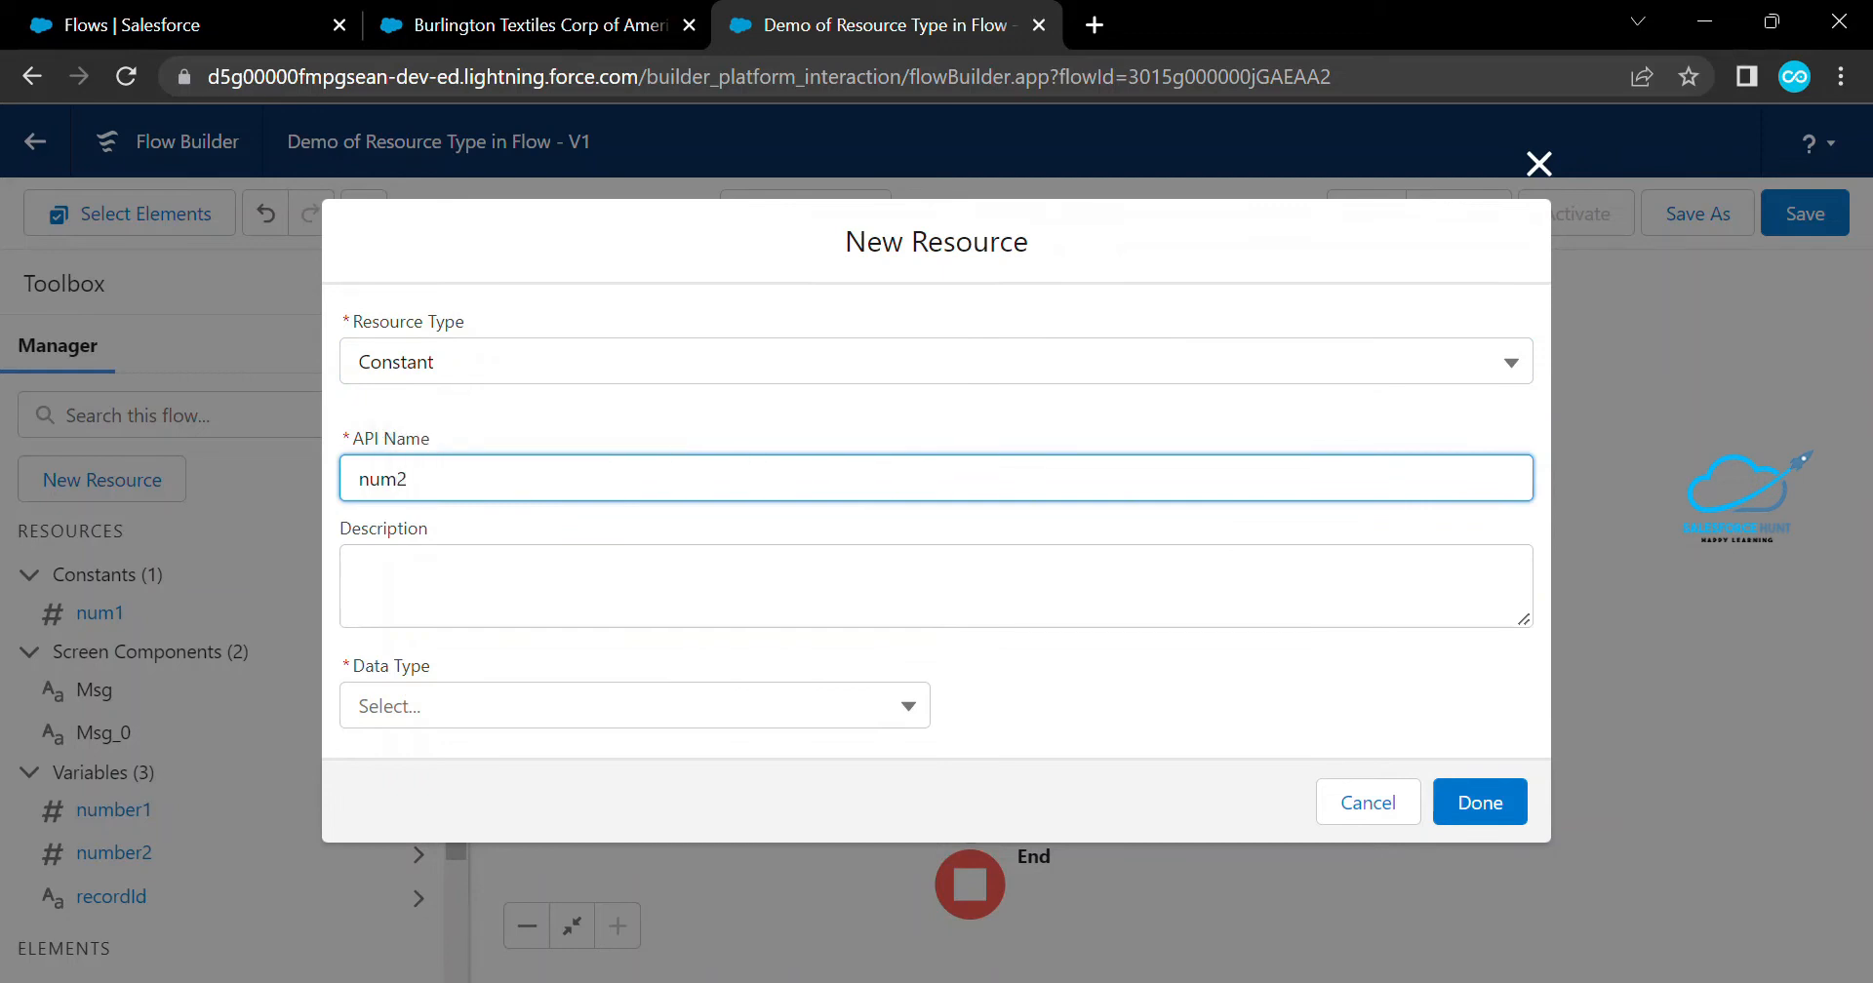
click(634, 706)
click(586, 494)
scroll(586, 495, down, 2)
click(624, 736)
text(200)
click(1480, 827)
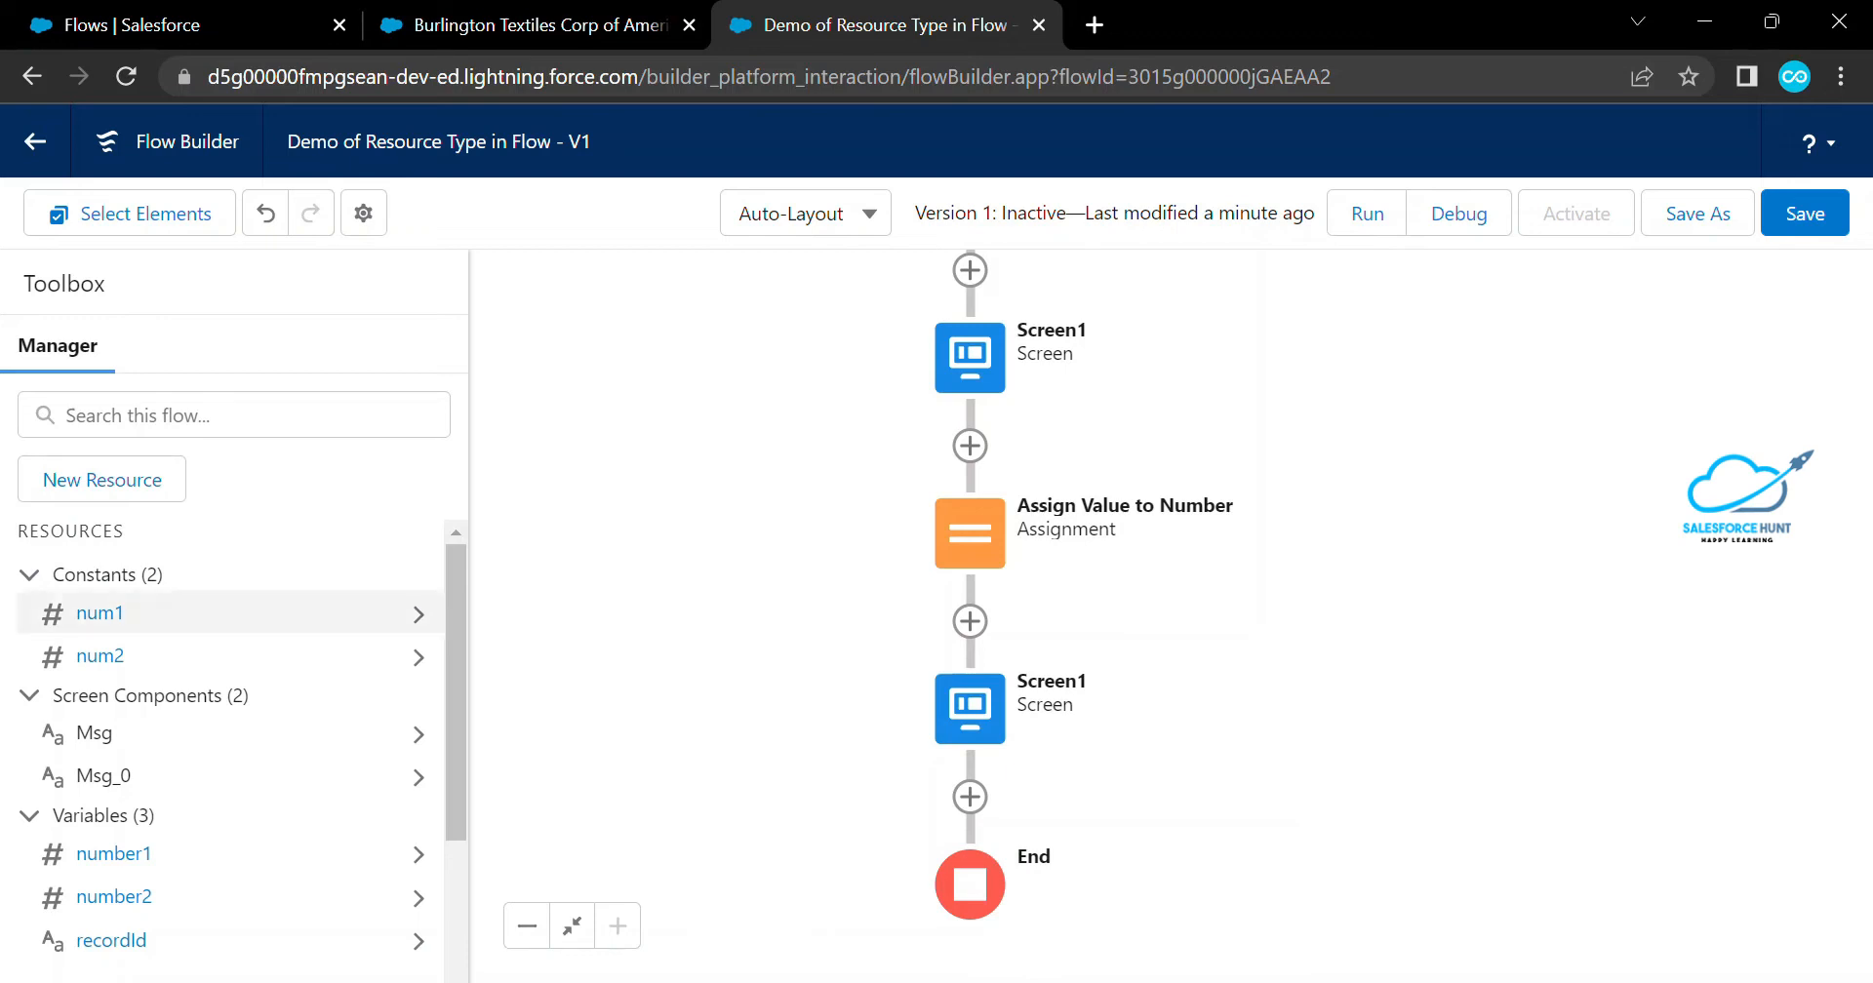
View the details of the num1 constant and return to the resource list
click(418, 613)
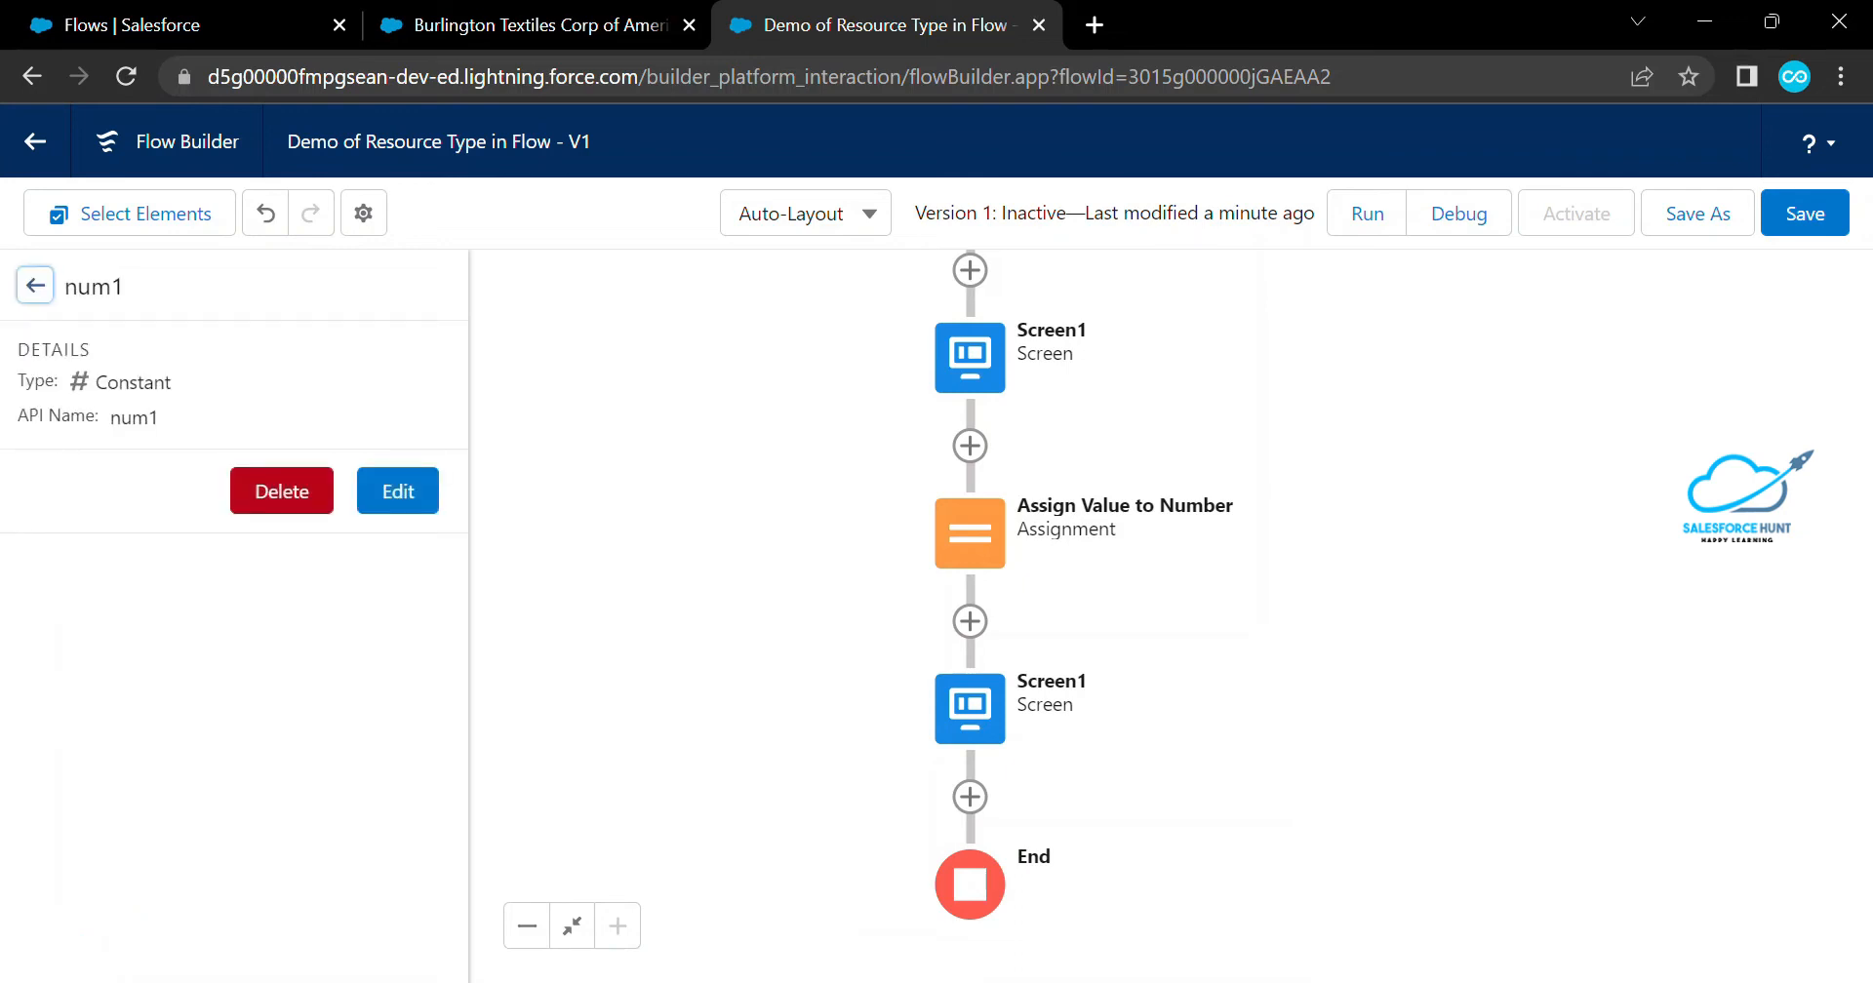
click(35, 285)
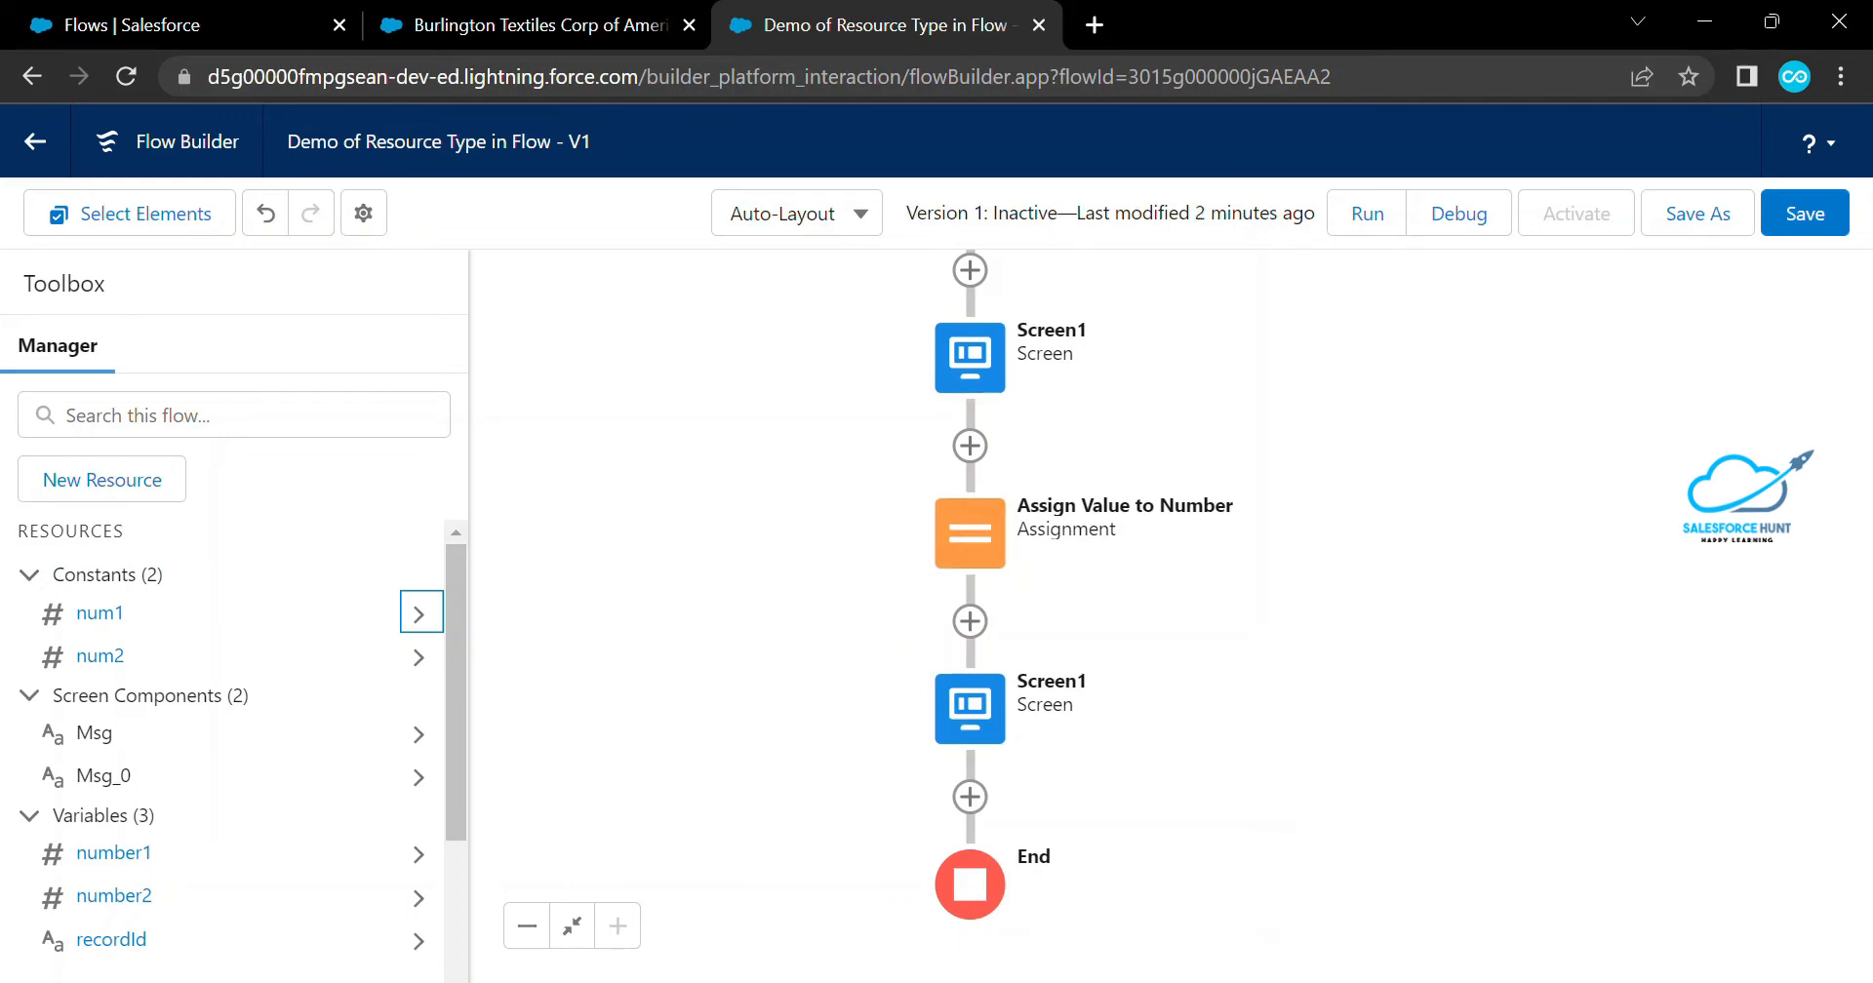
In the Assign Value to Number element, replace the value assigned to number1 with the num1 constant
double_click(970, 534)
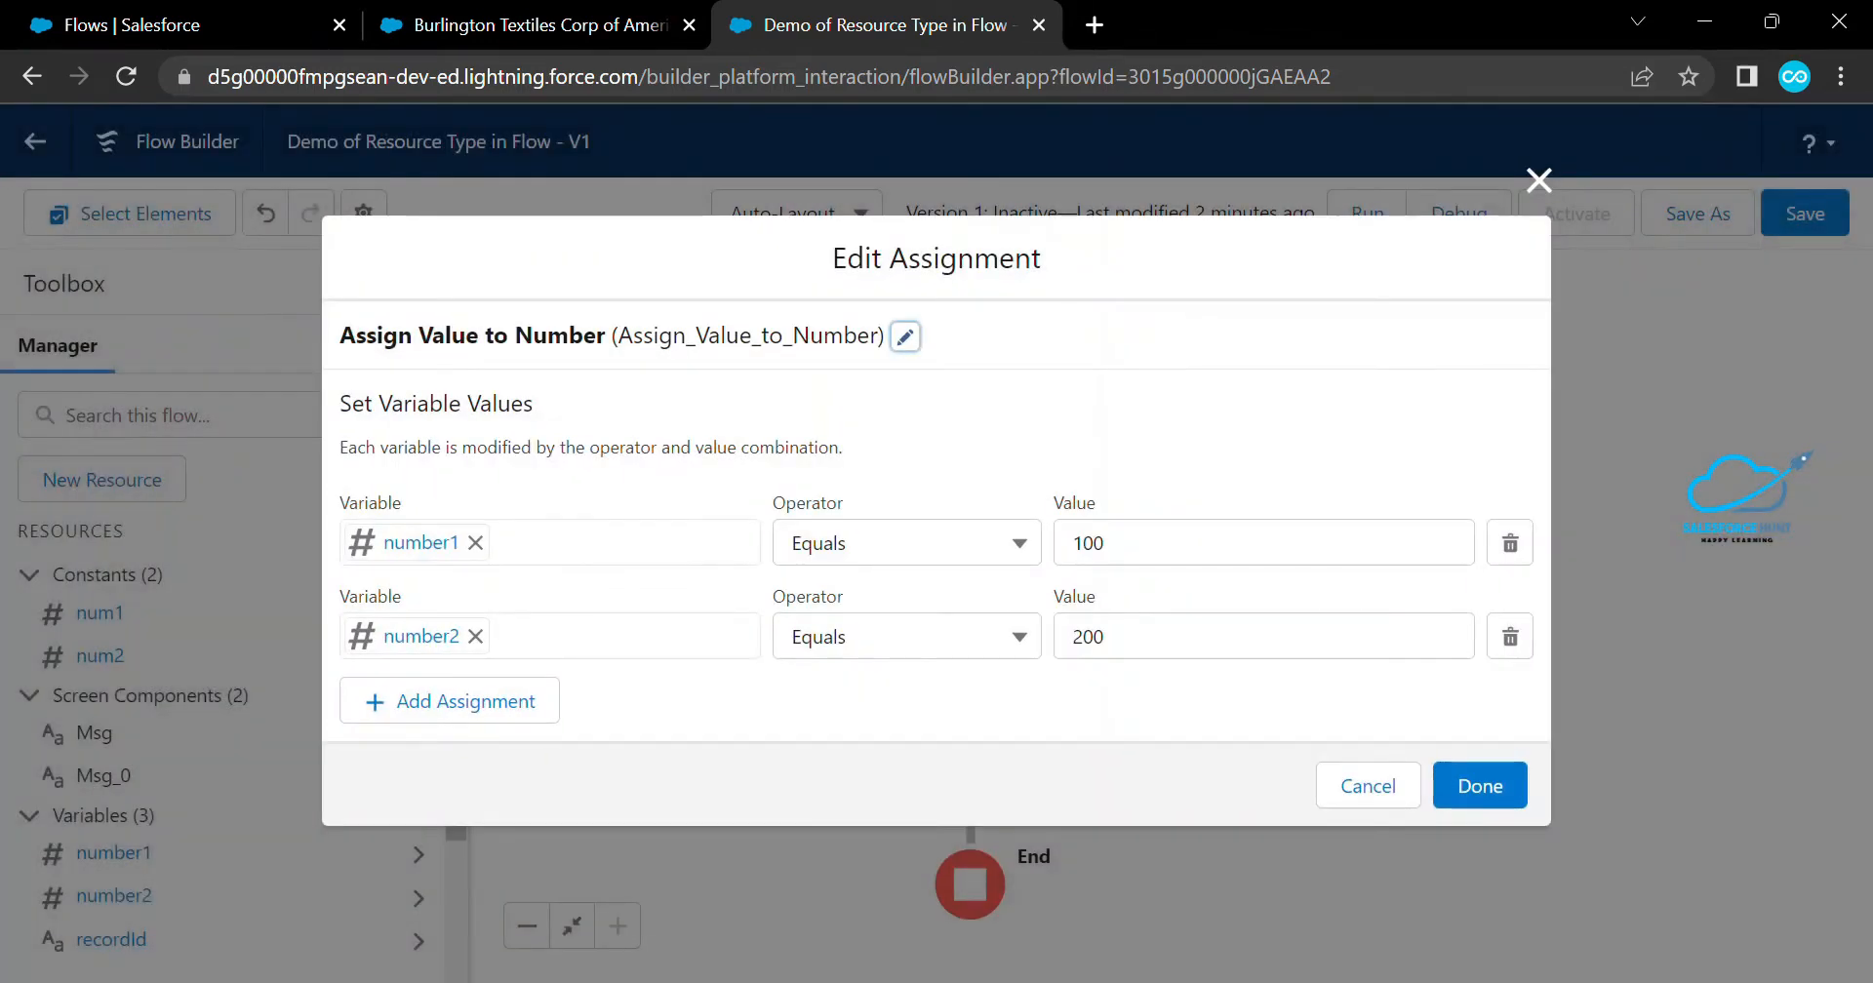
drag(1122, 543, 1071, 544)
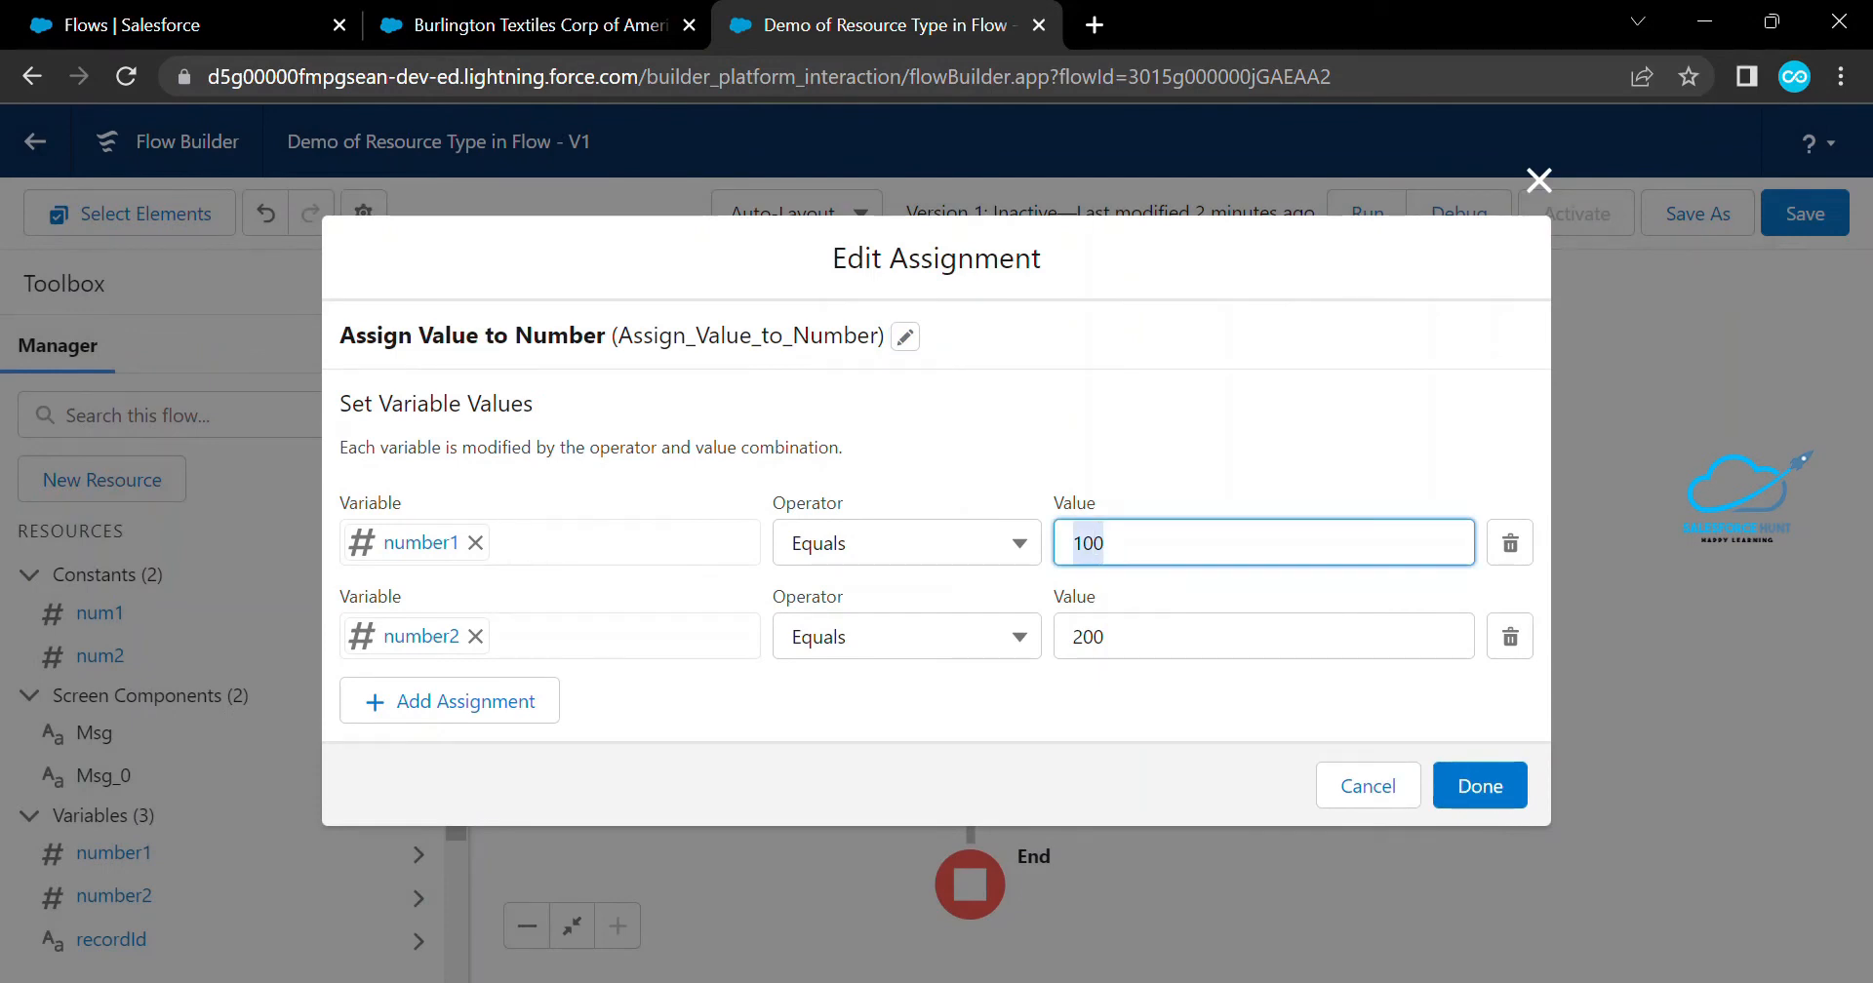
key(BackSpace)
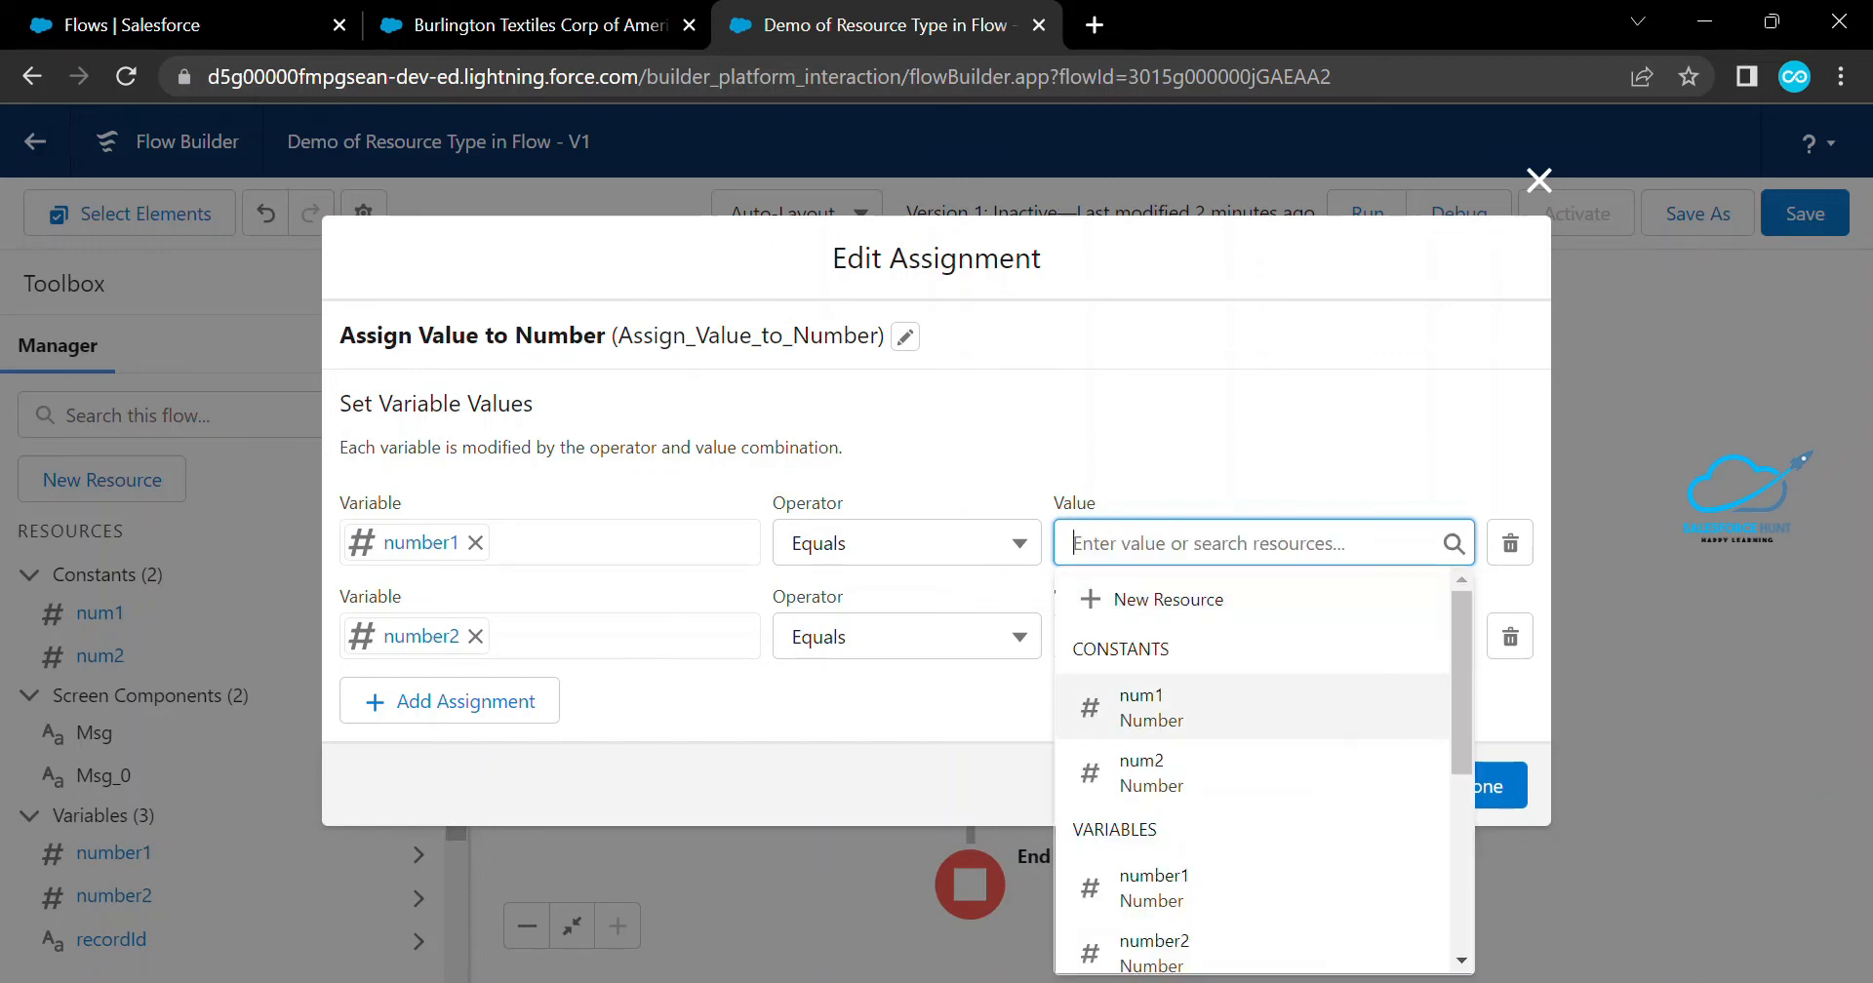
click(1171, 707)
Replace the value assigned to number2 with the num2 constant in the same assignment
drag(1114, 637, 1070, 637)
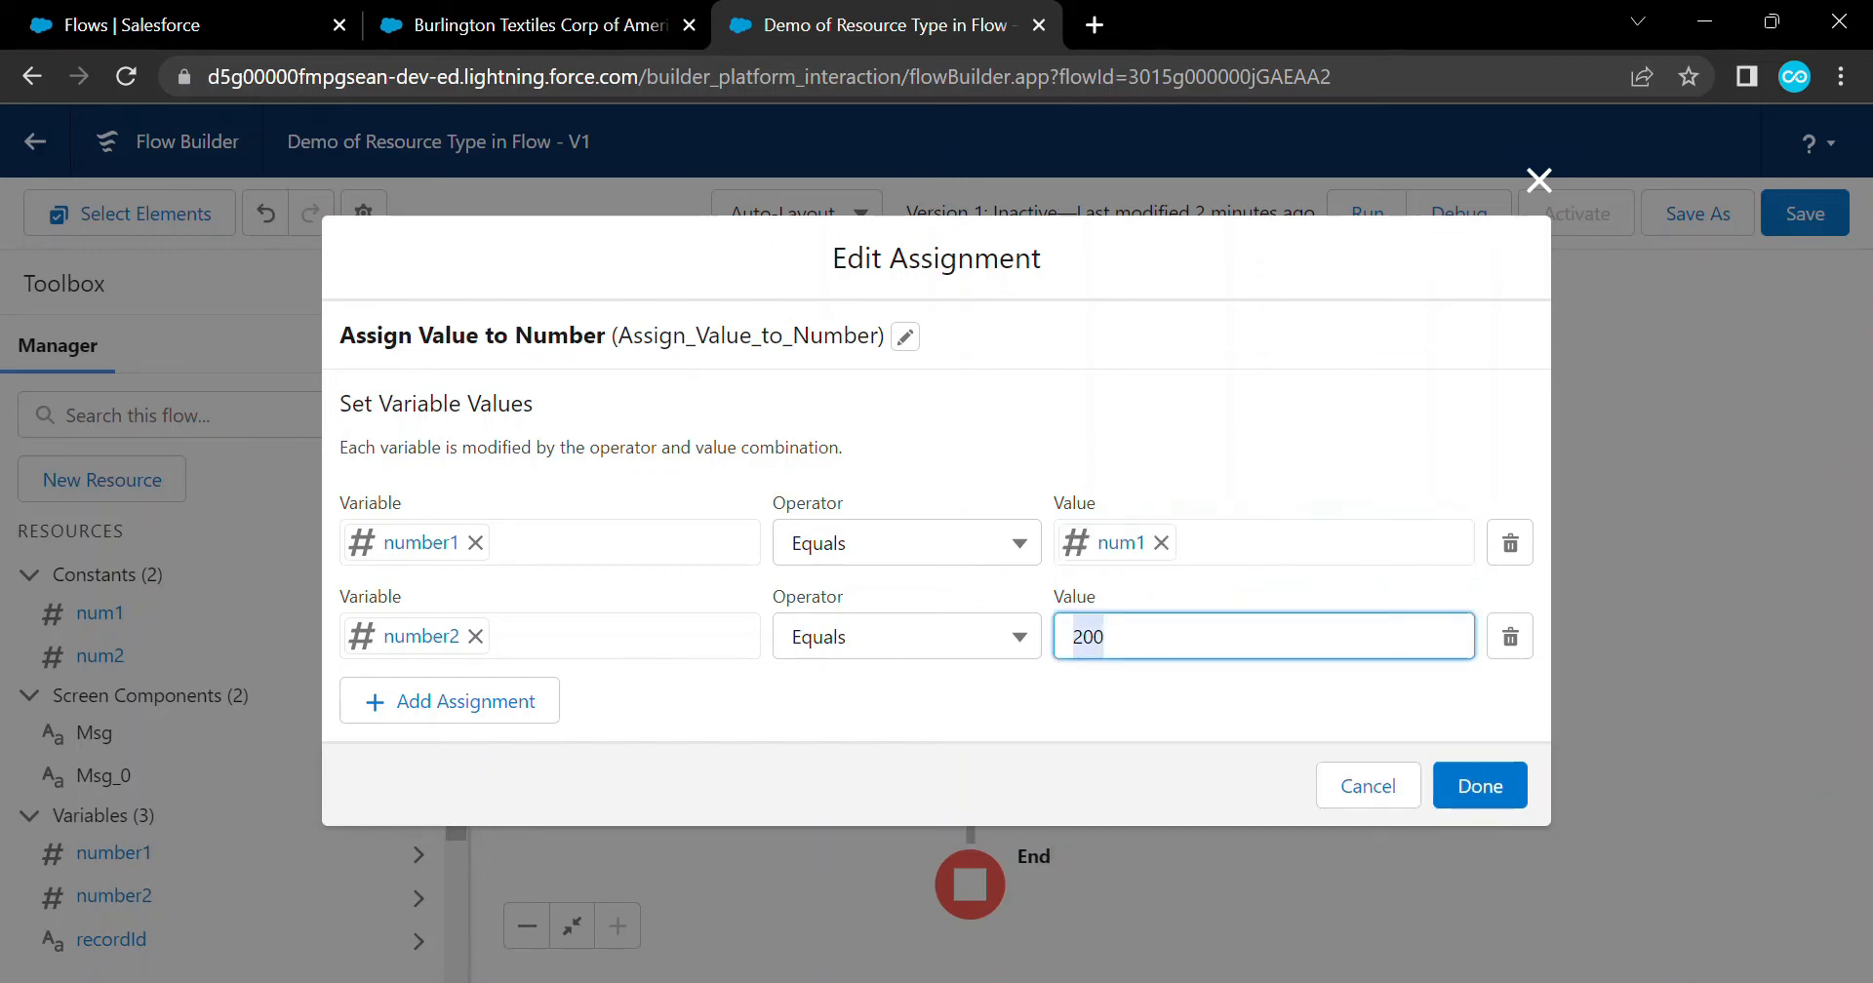
key(BackSpace)
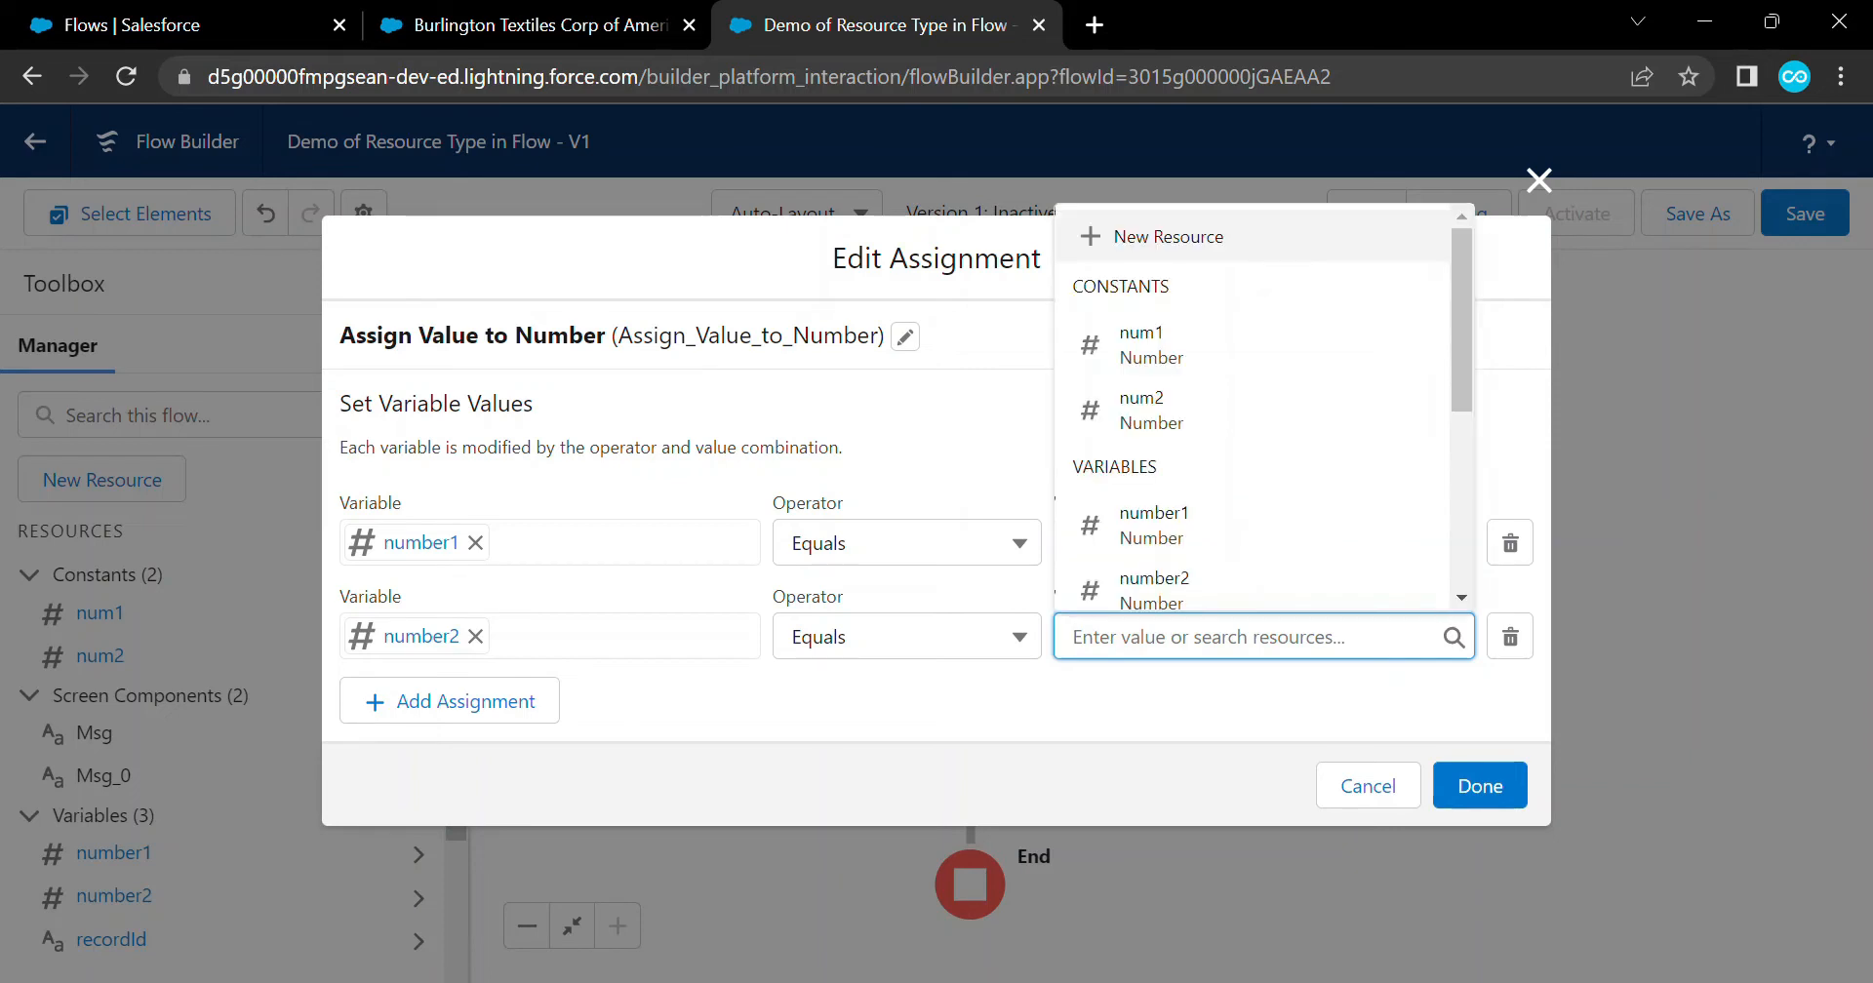
click(1154, 588)
key(ctrl+a)
key(BackSpace)
click(1180, 637)
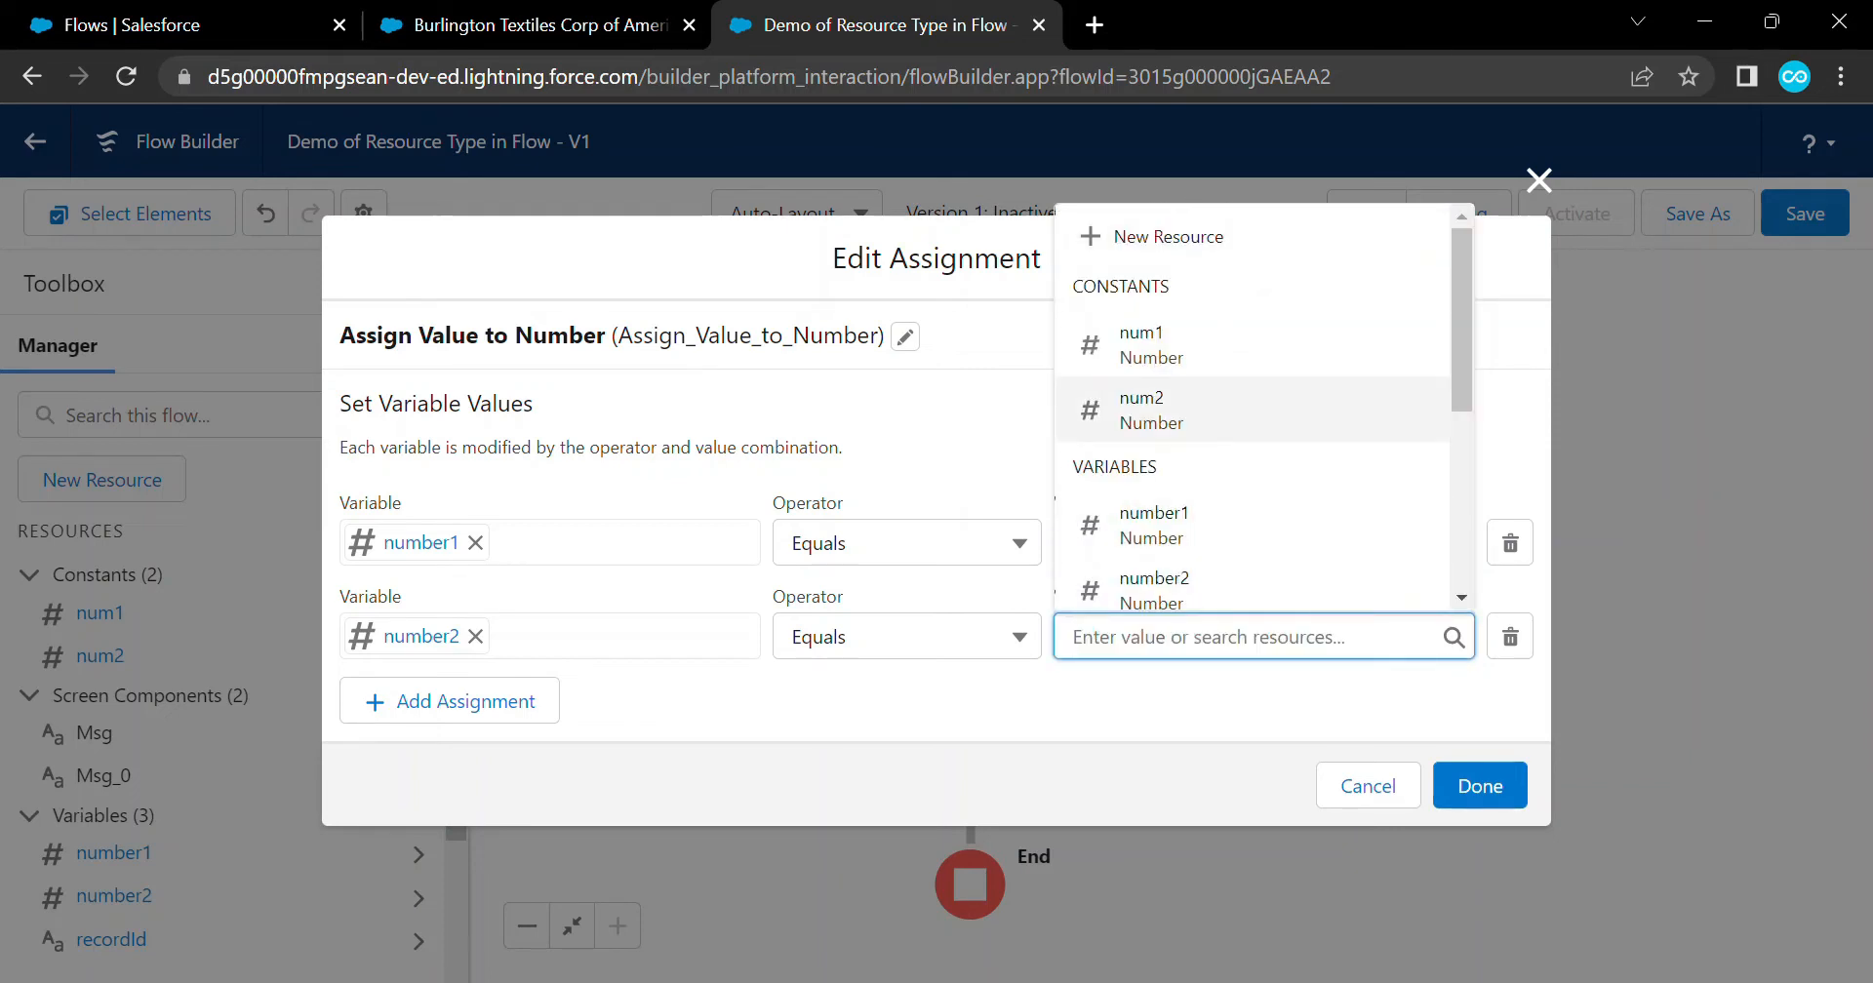
click(1154, 410)
click(1157, 701)
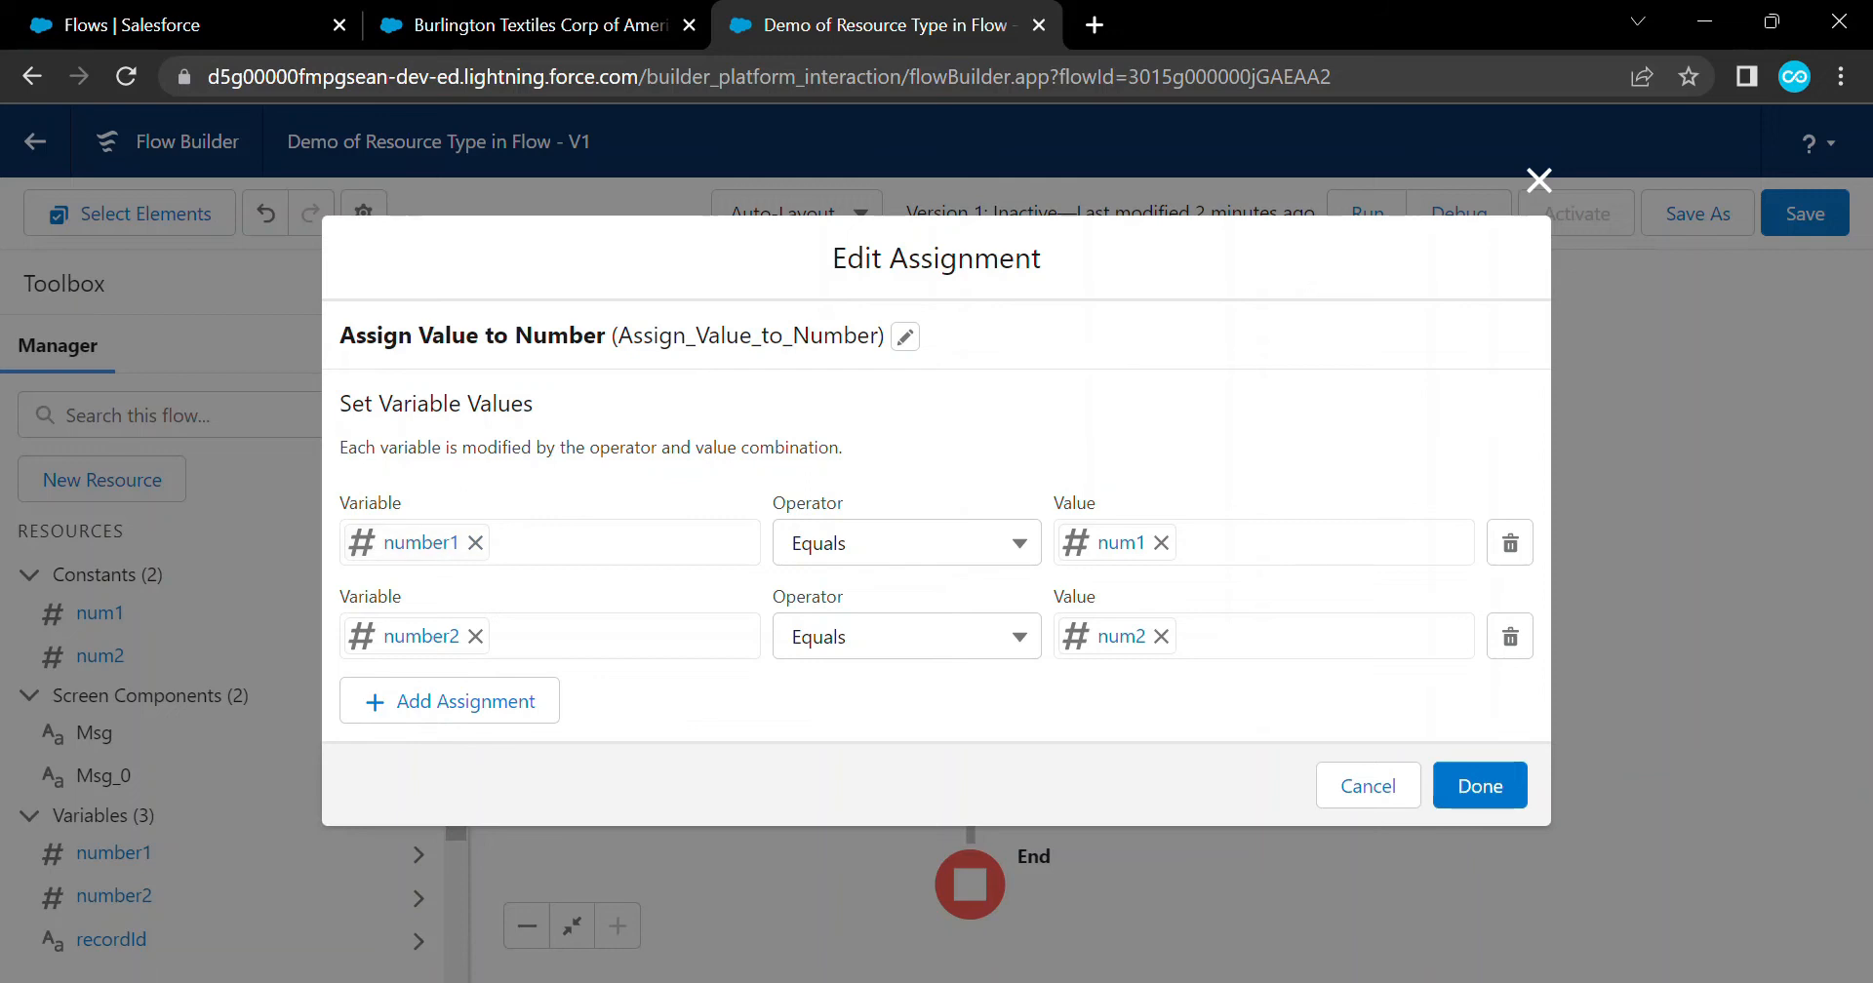
mouse_move(1148, 519)
mouse_down()
mouse_move(1112, 460)
mouse_move(846, 356)
mouse_move(659, 393)
mouse_move(524, 509)
mouse_move(563, 504)
mouse_up()
mouse_move(585, 579)
mouse_down()
mouse_move(744, 447)
mouse_move(882, 448)
mouse_move(1059, 517)
mouse_up()
drag(1035, 472, 1054, 511)
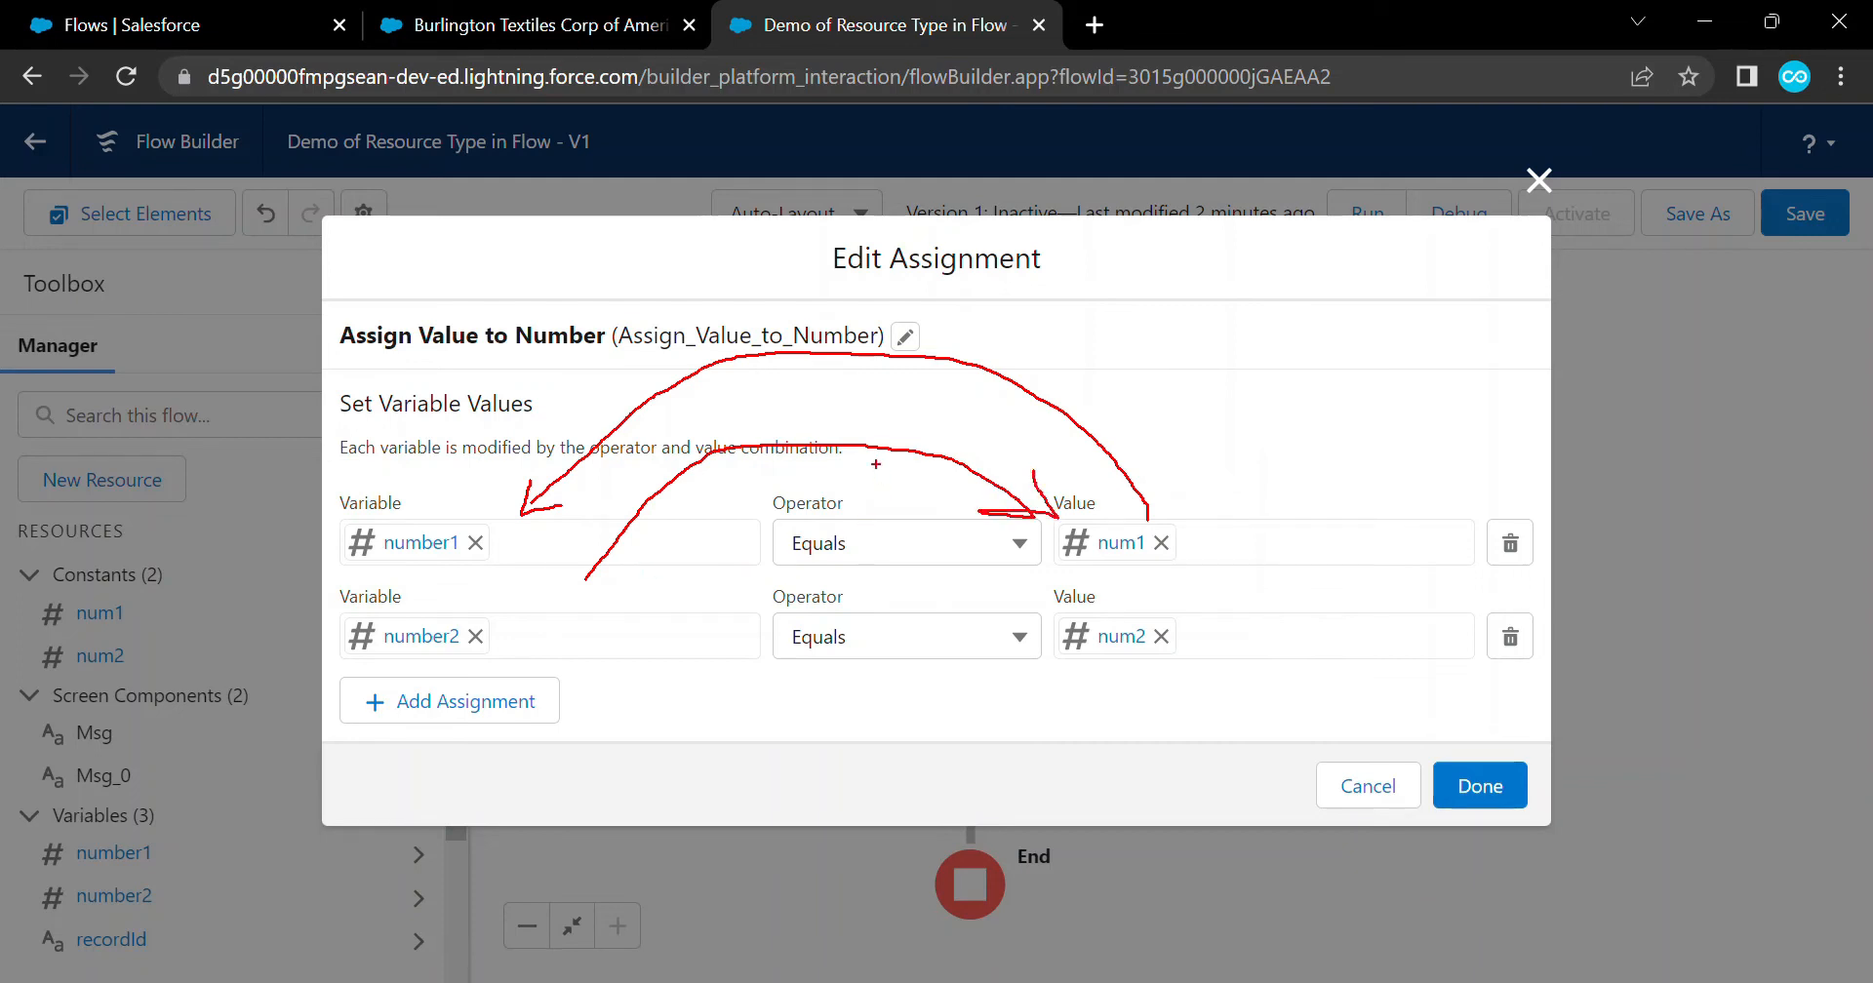
drag(883, 393, 823, 495)
drag(823, 420, 883, 499)
mouse_move(1039, 366)
mouse_down()
mouse_move(1056, 382)
mouse_move(1192, 284)
mouse_up()
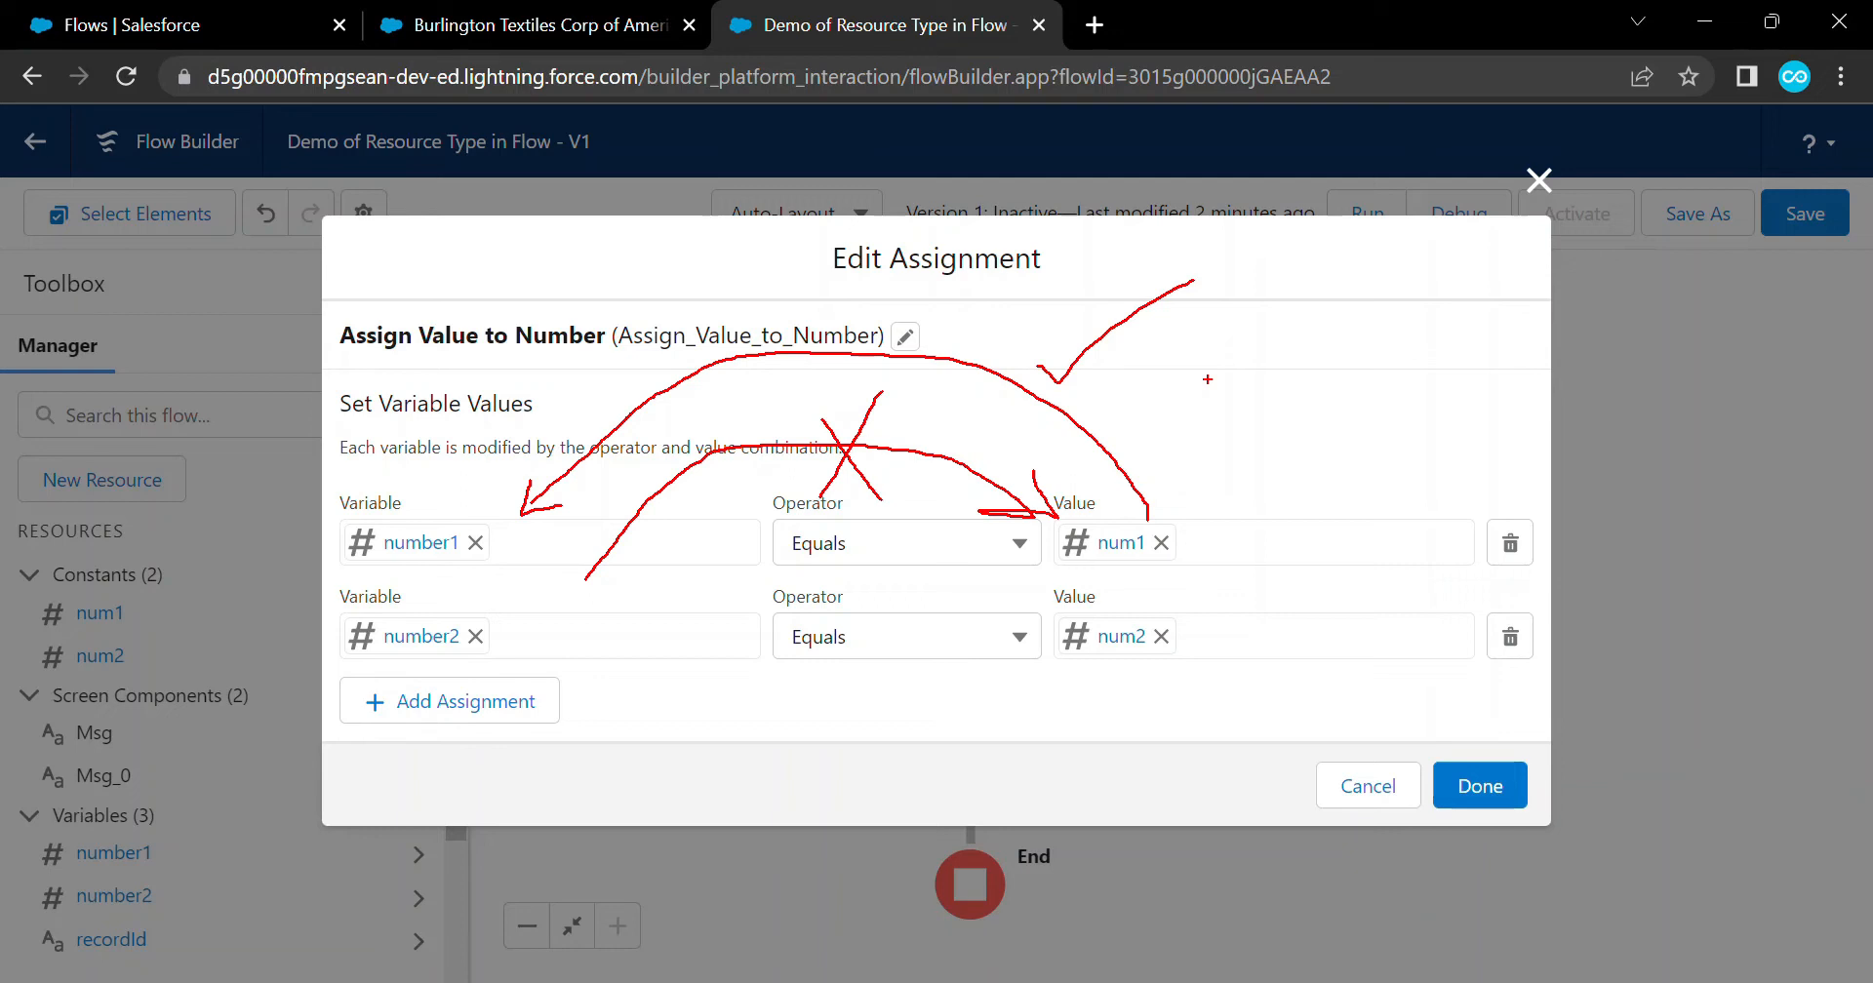
key(Escape)
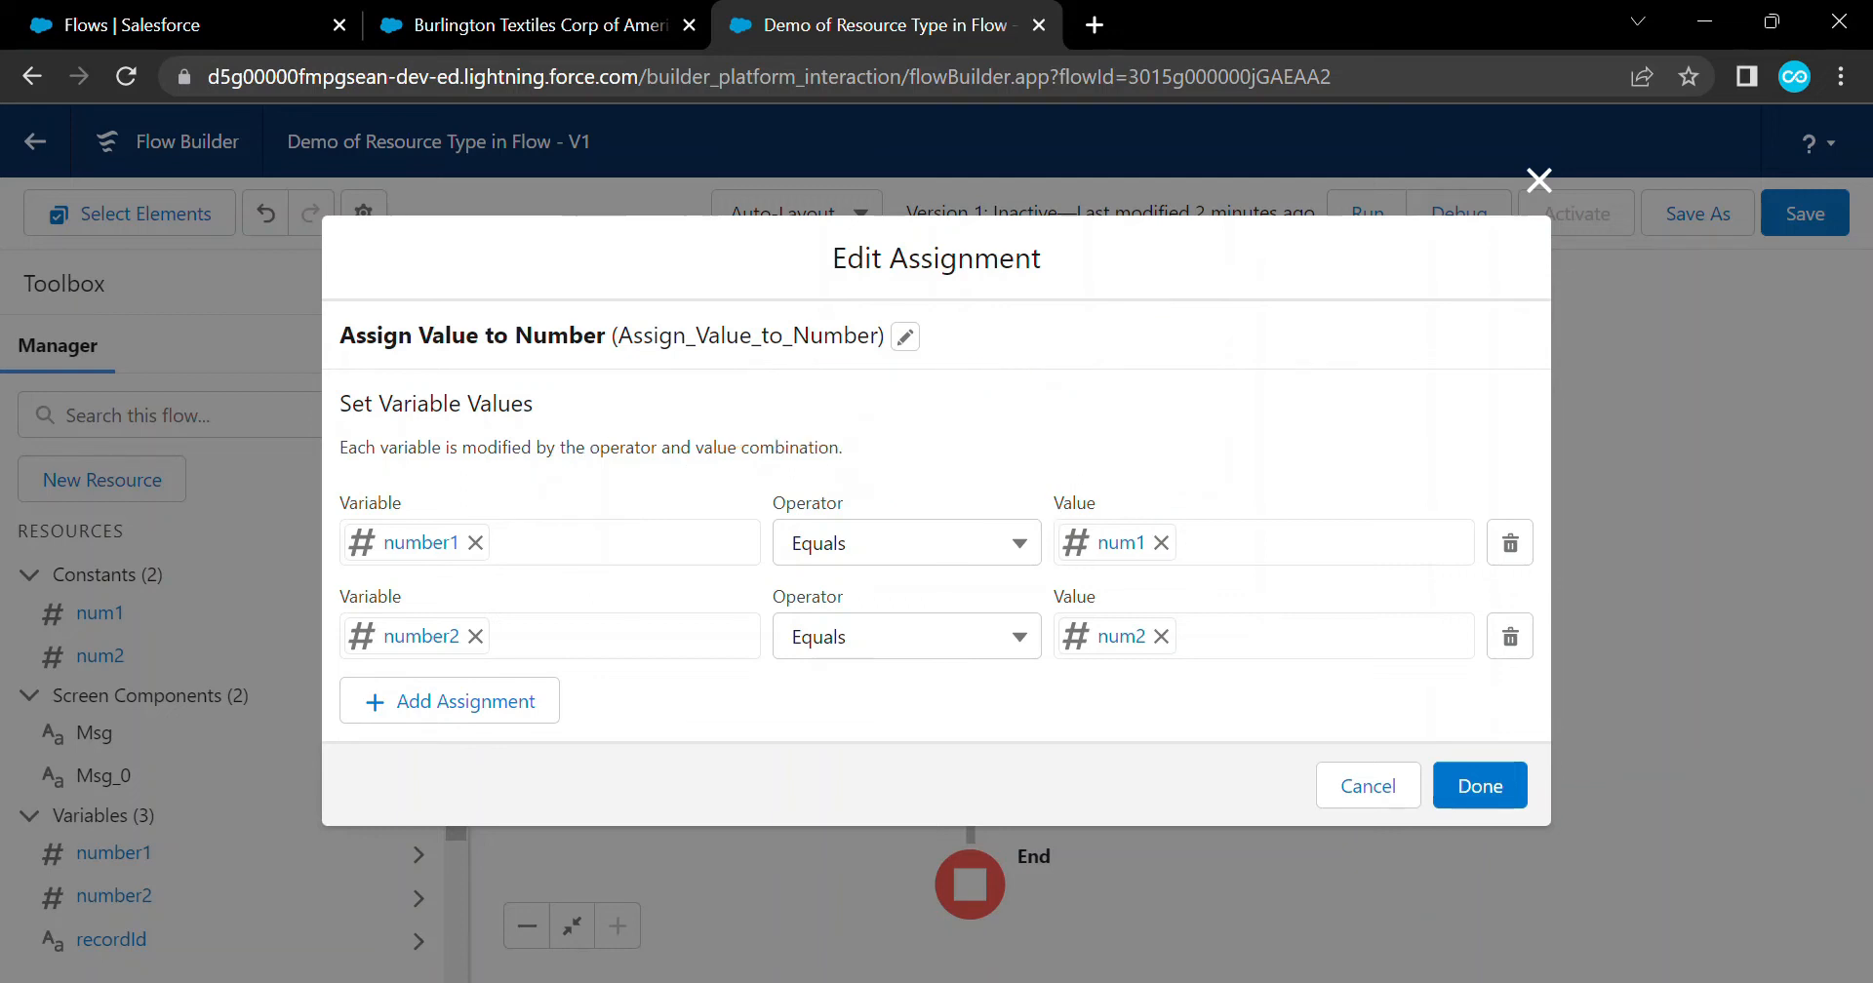
Accept the constant-based assignment changes, save the flow and start debugging it
click(1480, 786)
click(1805, 214)
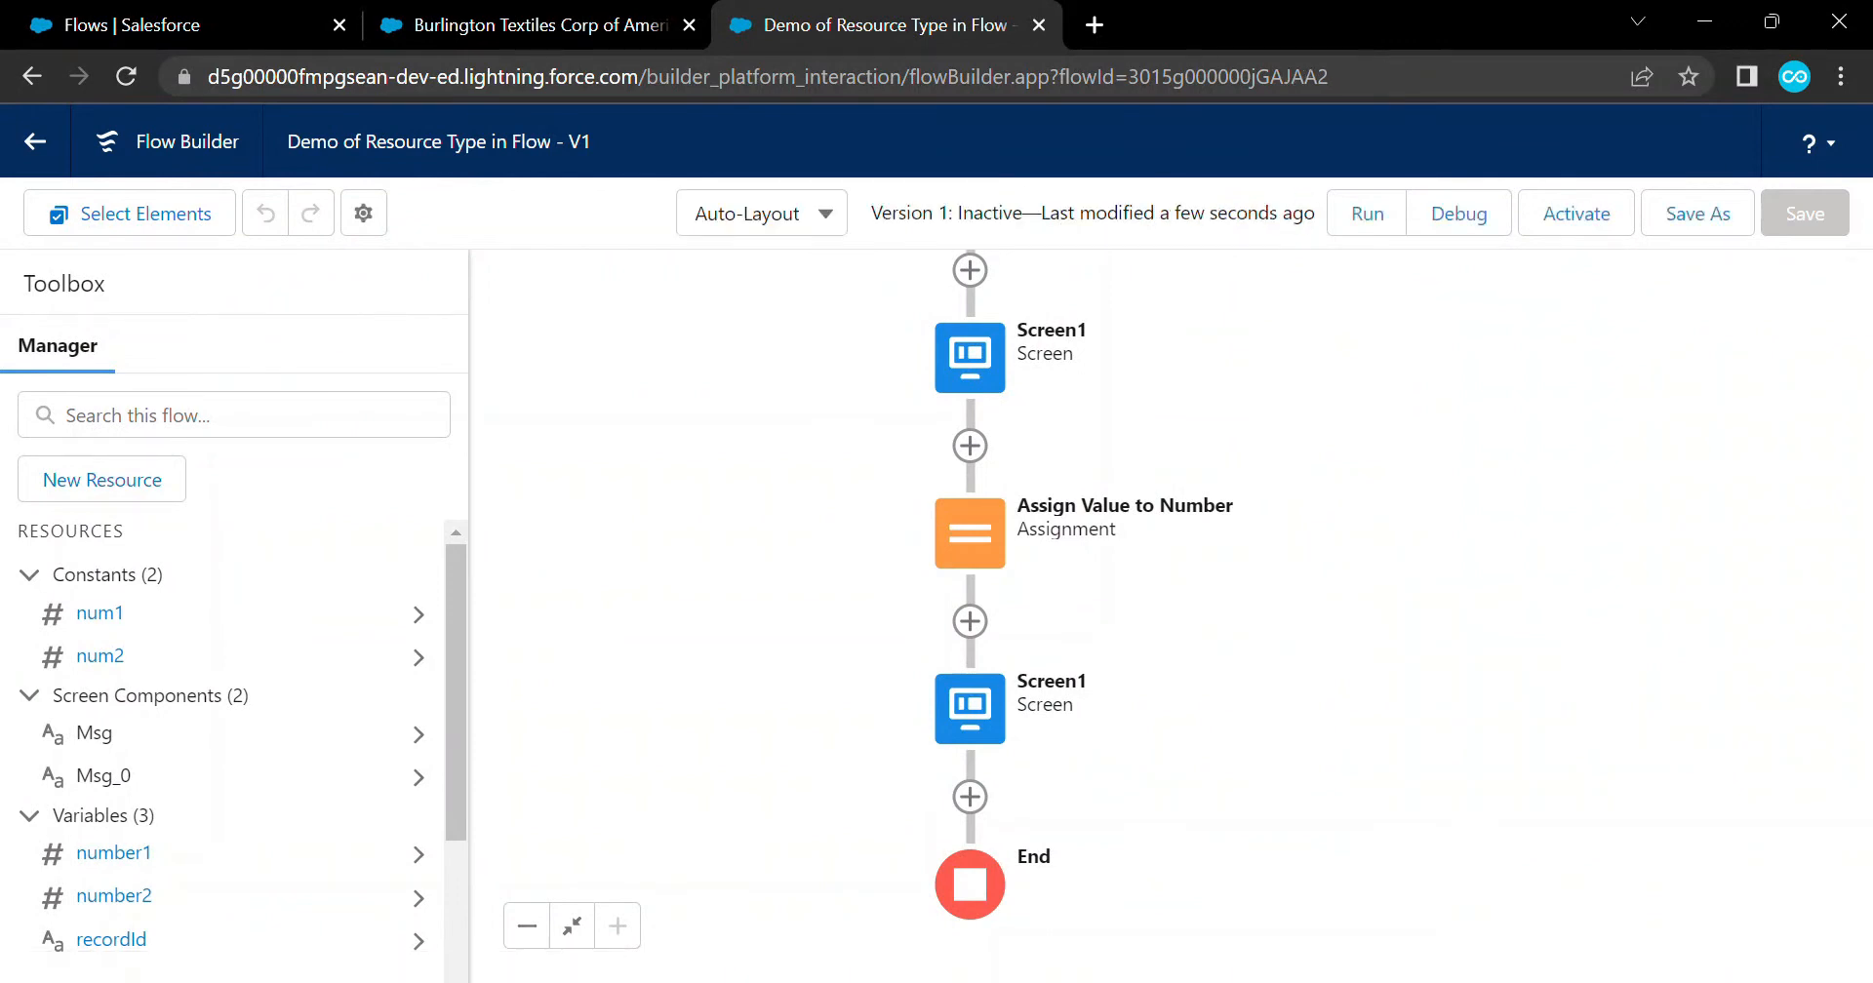
click(1459, 214)
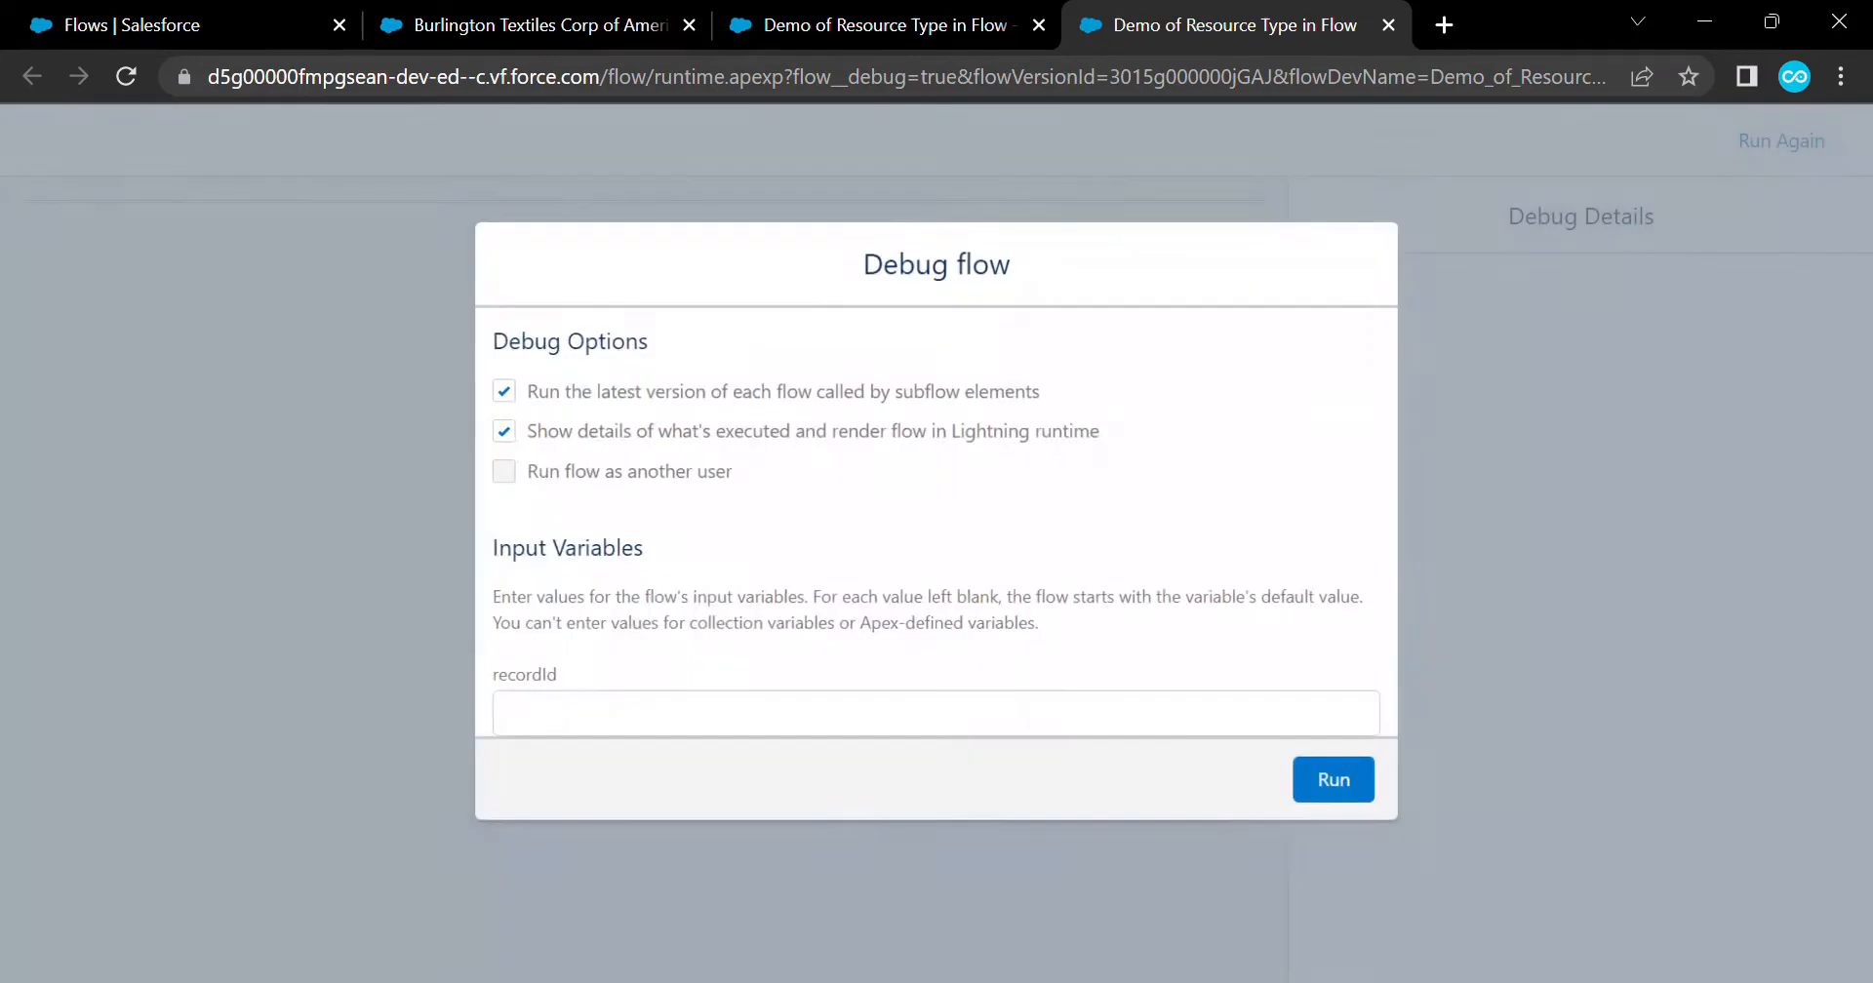
Run the debug with the previously used record ID, check both numbers on the second screen, and close the run
click(753, 716)
click(753, 784)
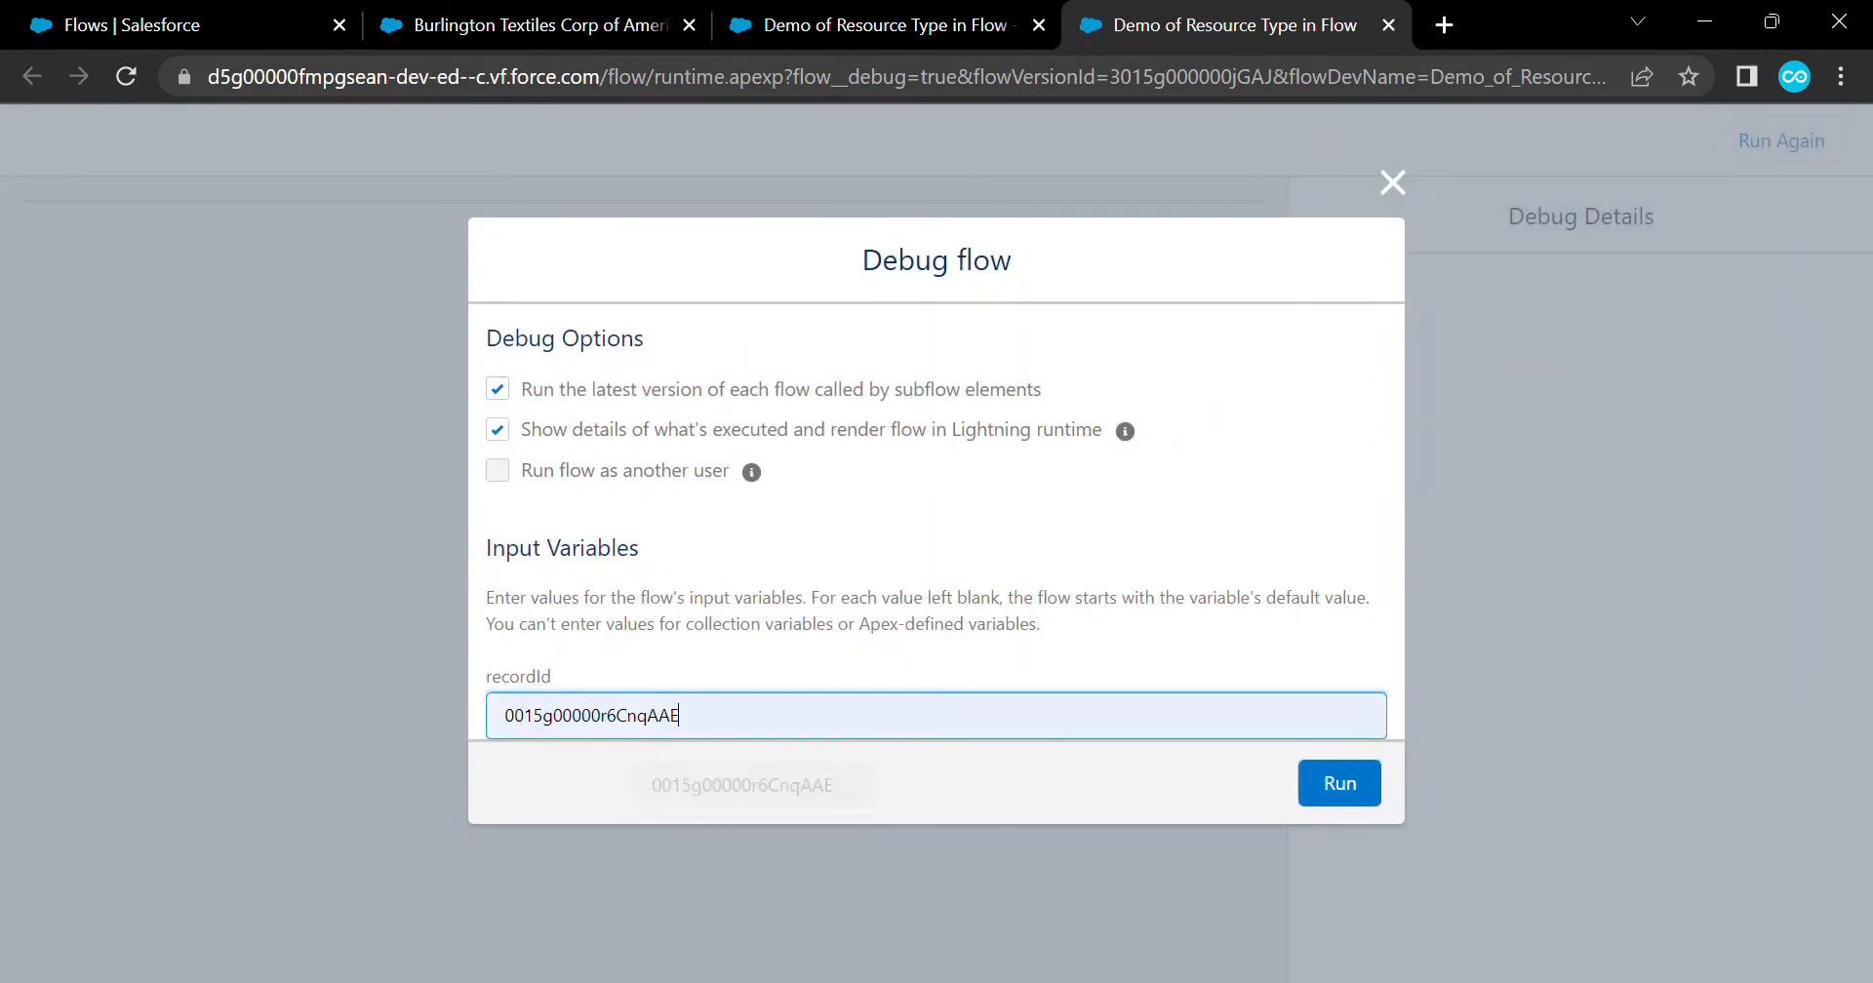
click(1339, 783)
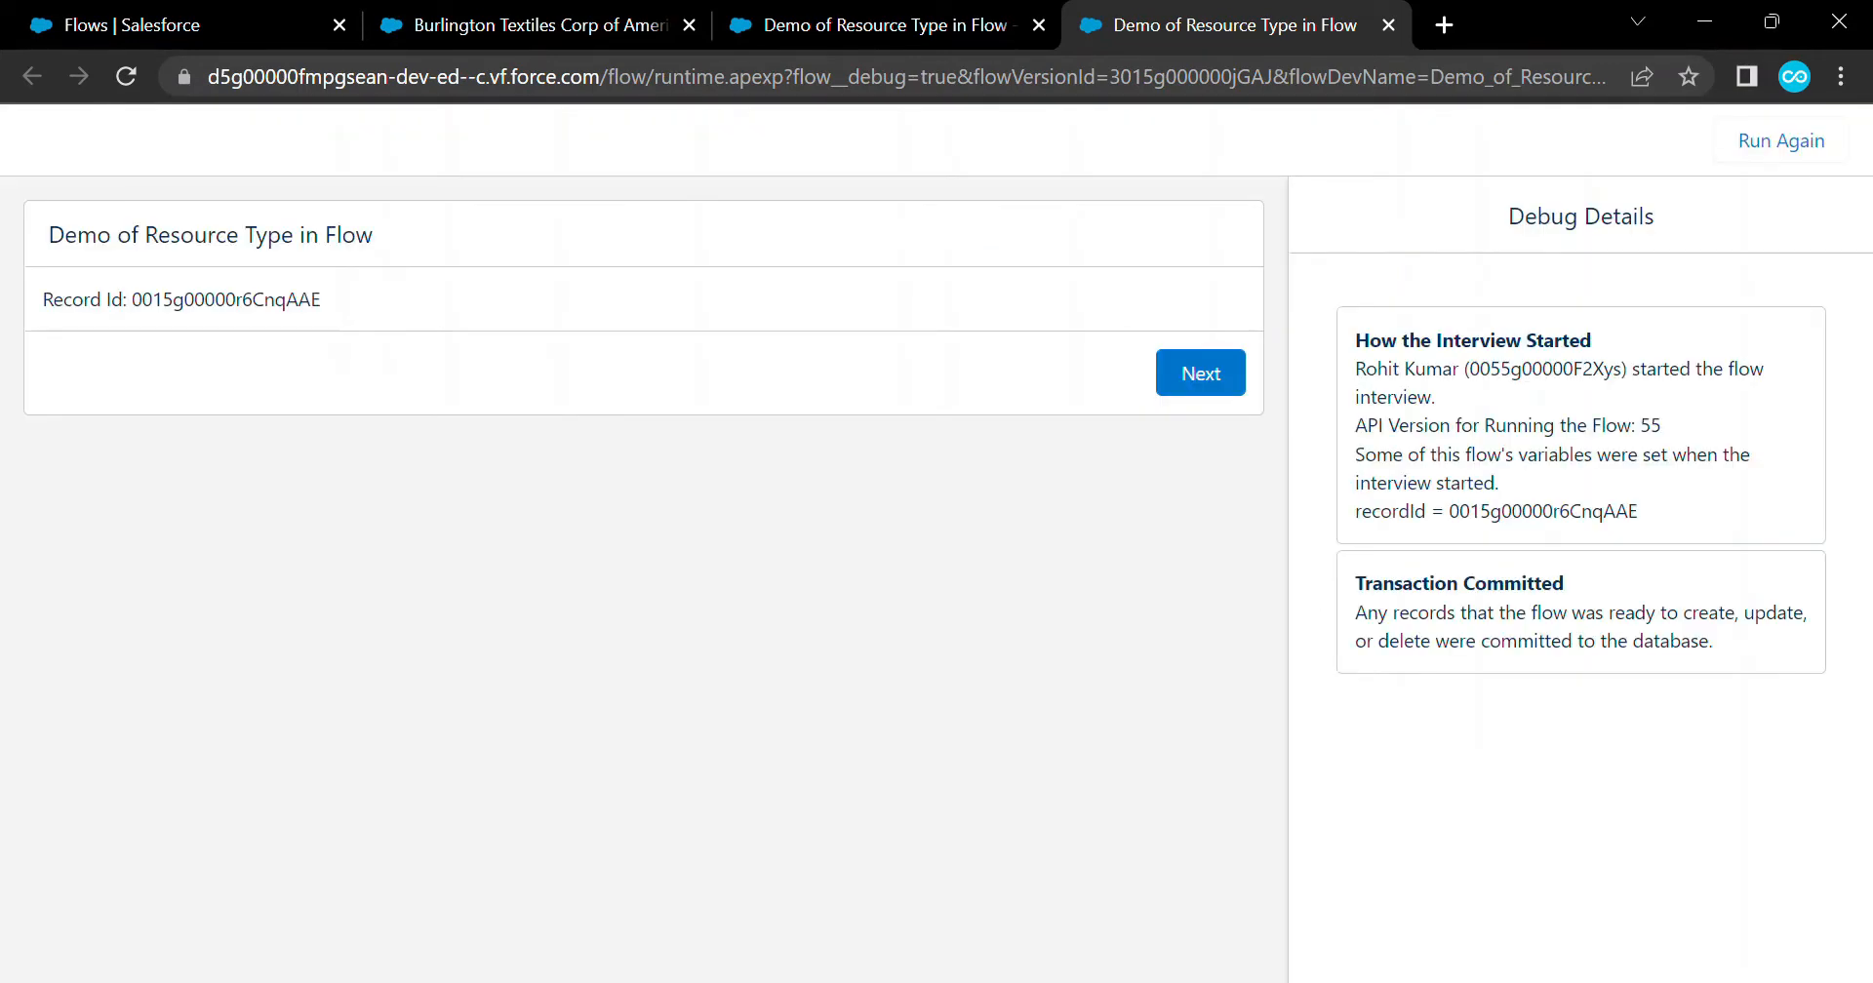
click(1201, 374)
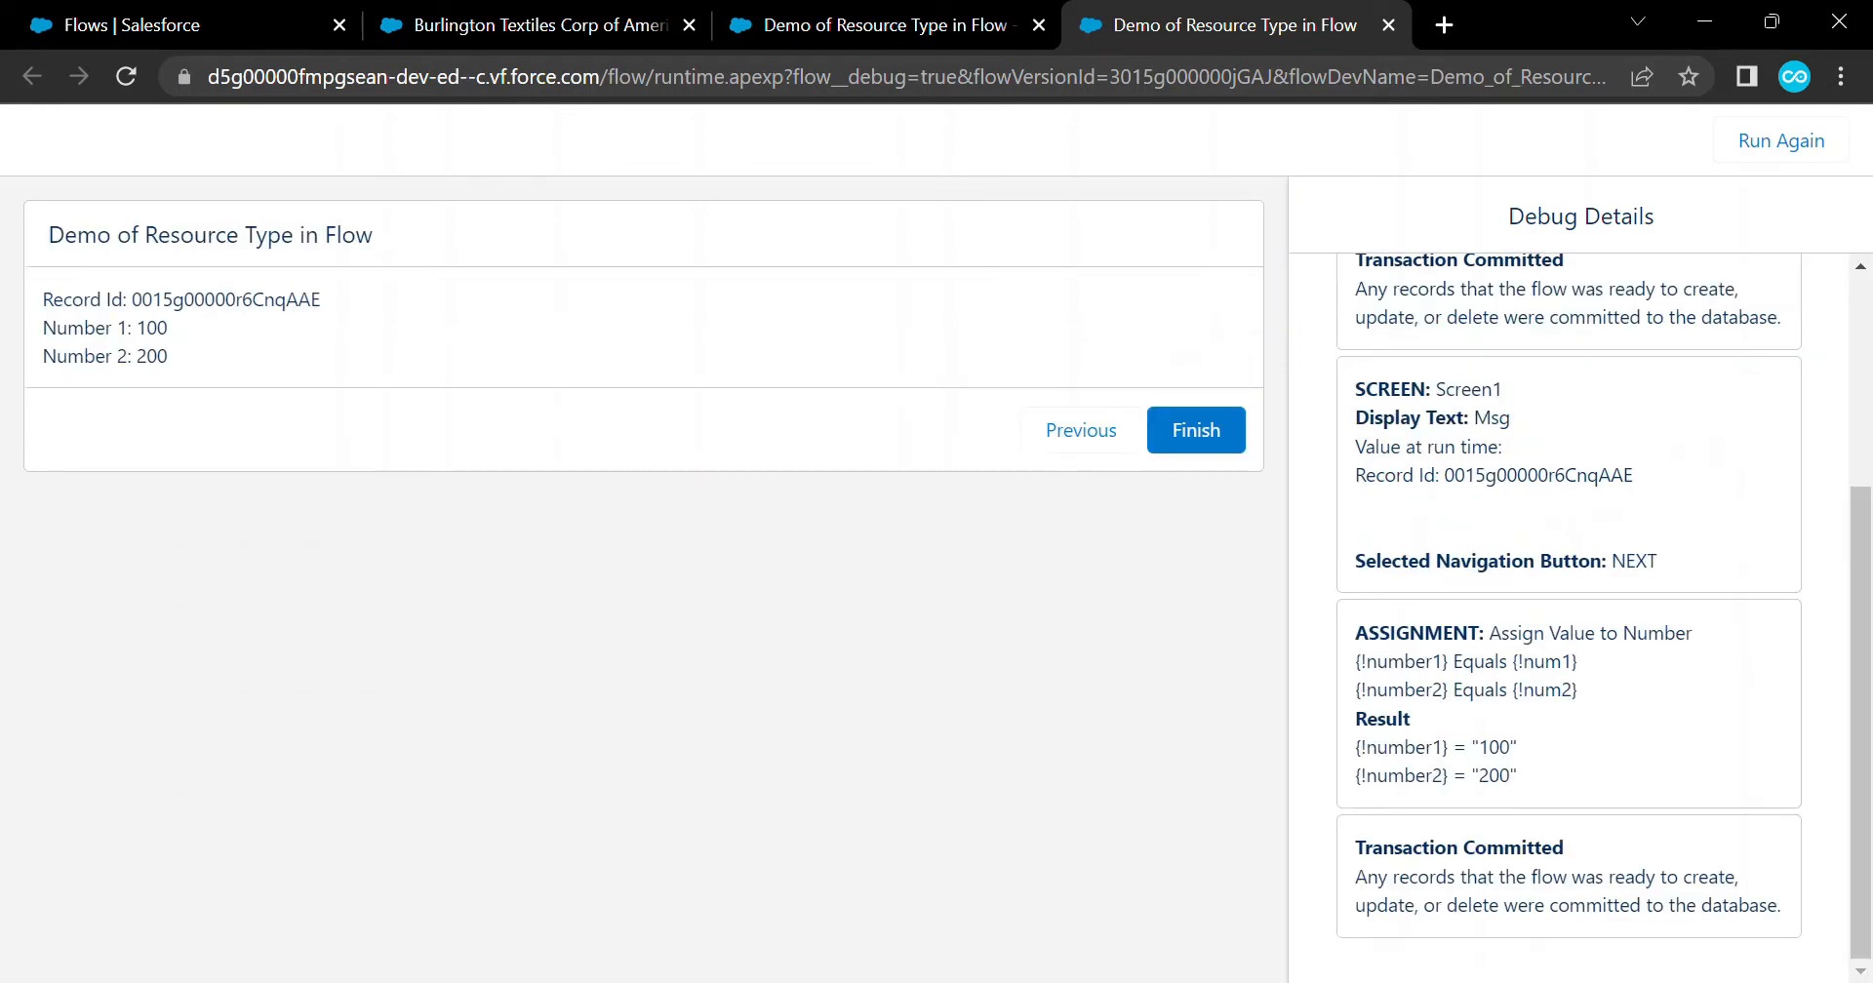
drag(127, 328, 168, 328)
key(ctrl+w)
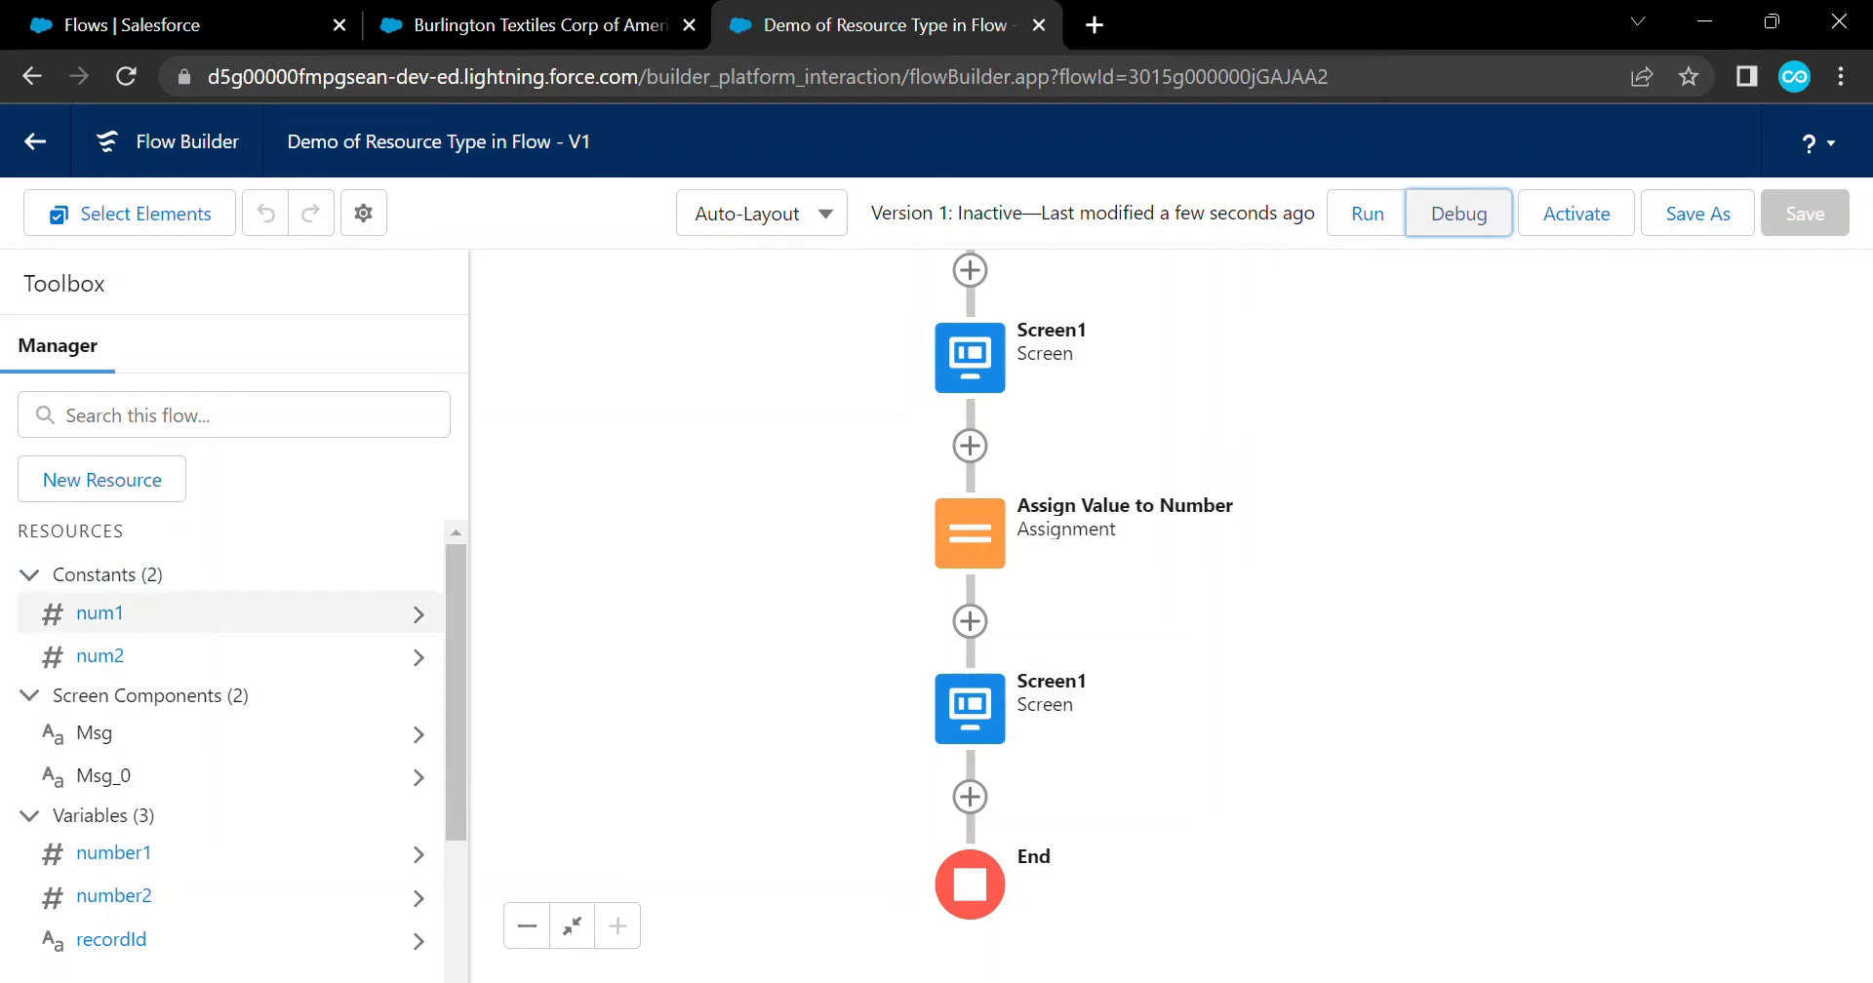
Review the variable values set in the Assign Value to Number element and close it
click(970, 533)
click(970, 801)
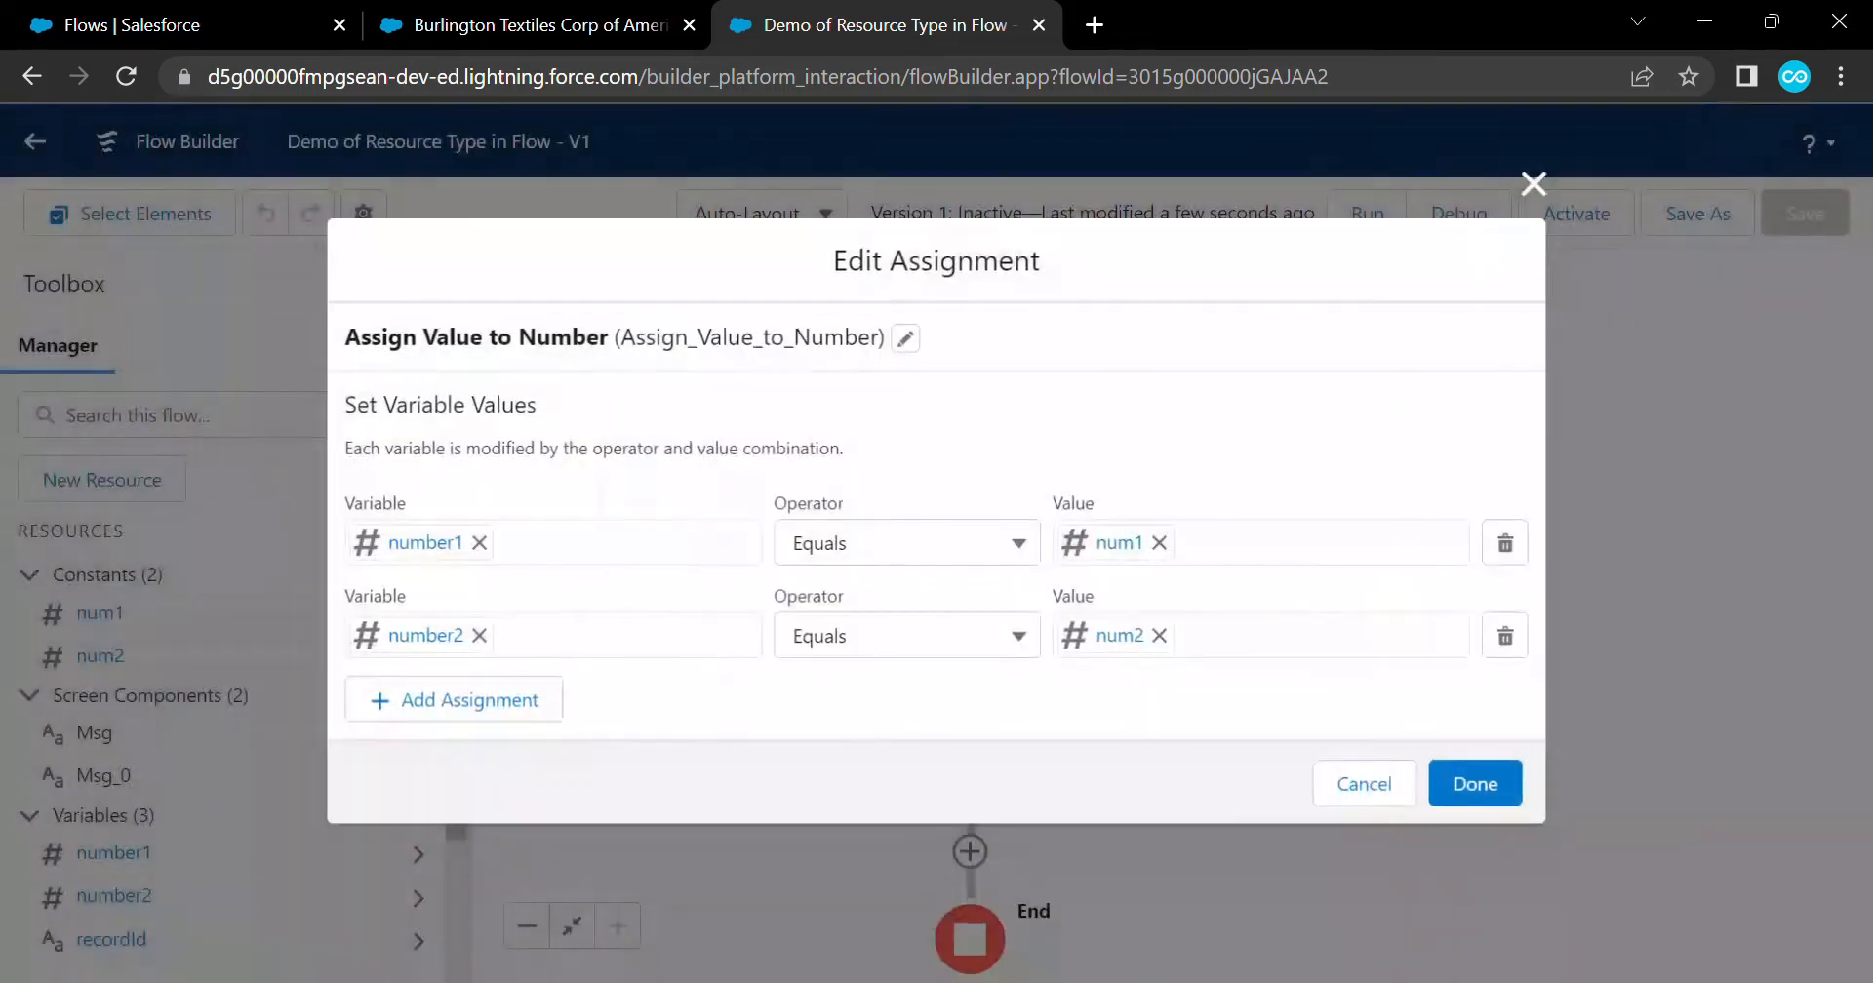
click(1480, 785)
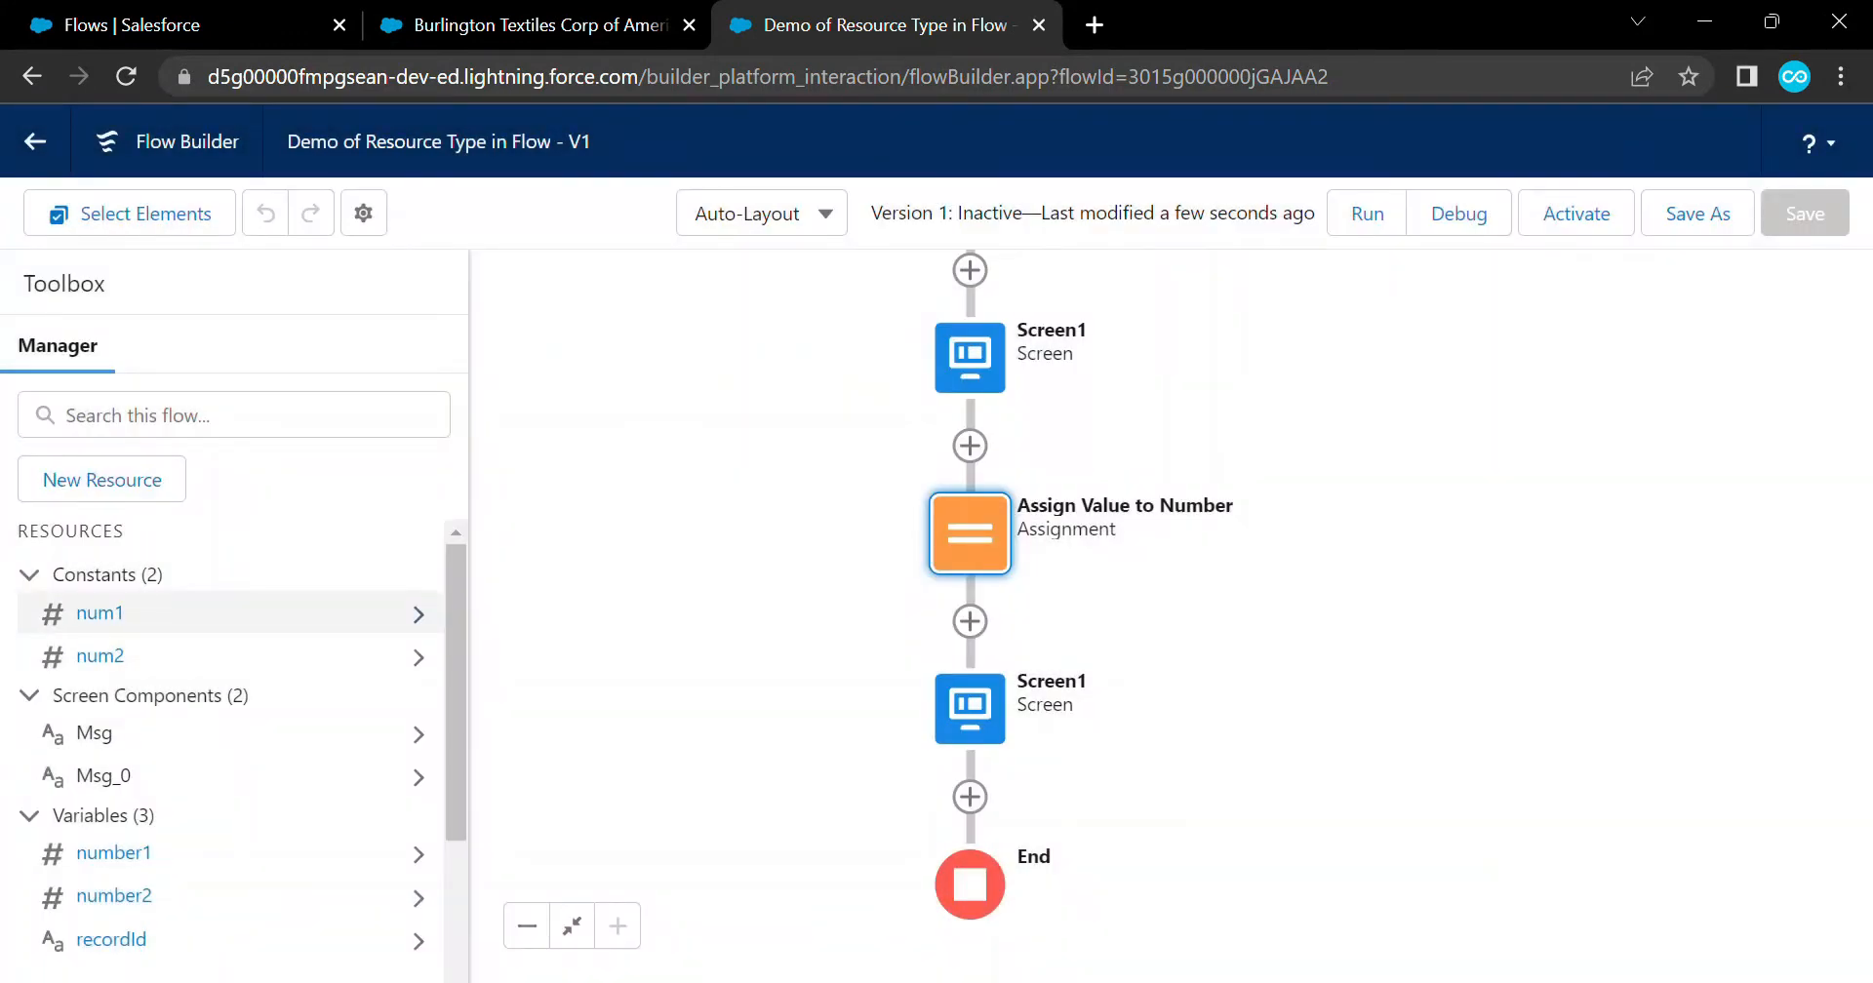
Set the num1 constant's value to 1000 and return to the resource list
click(98, 613)
click(397, 589)
click(396, 605)
text(000)
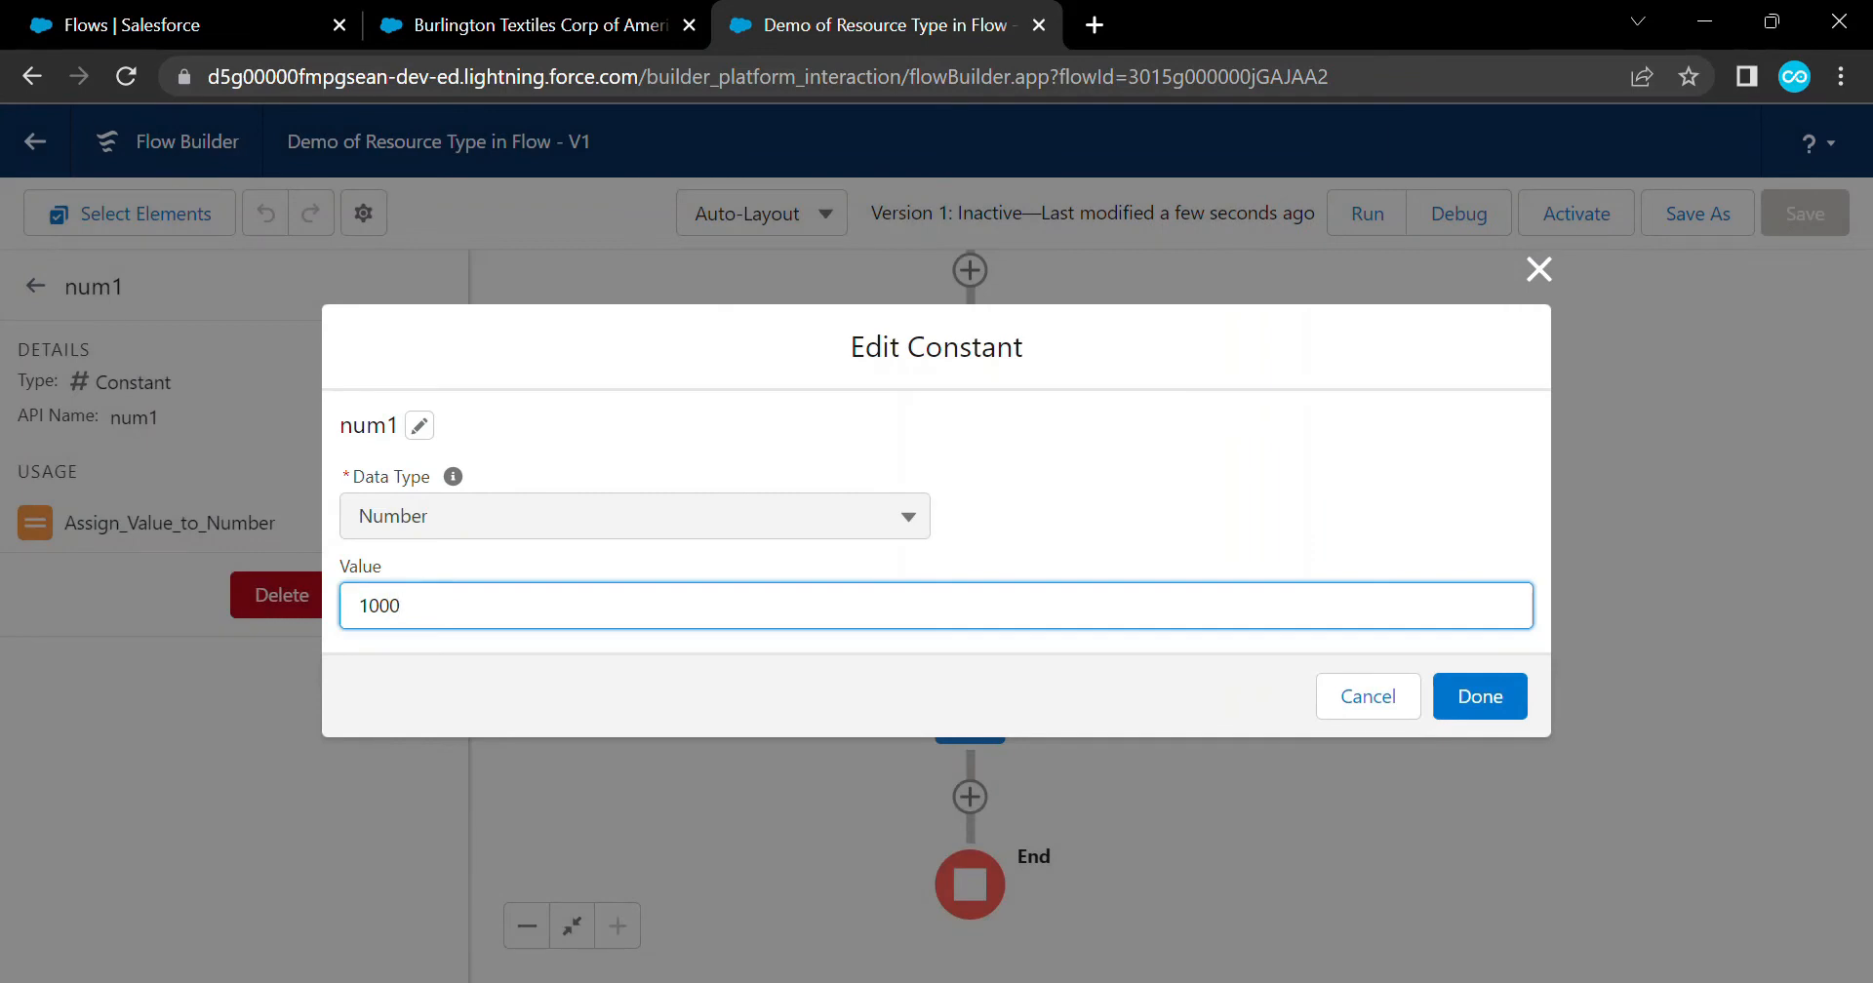
click(1480, 696)
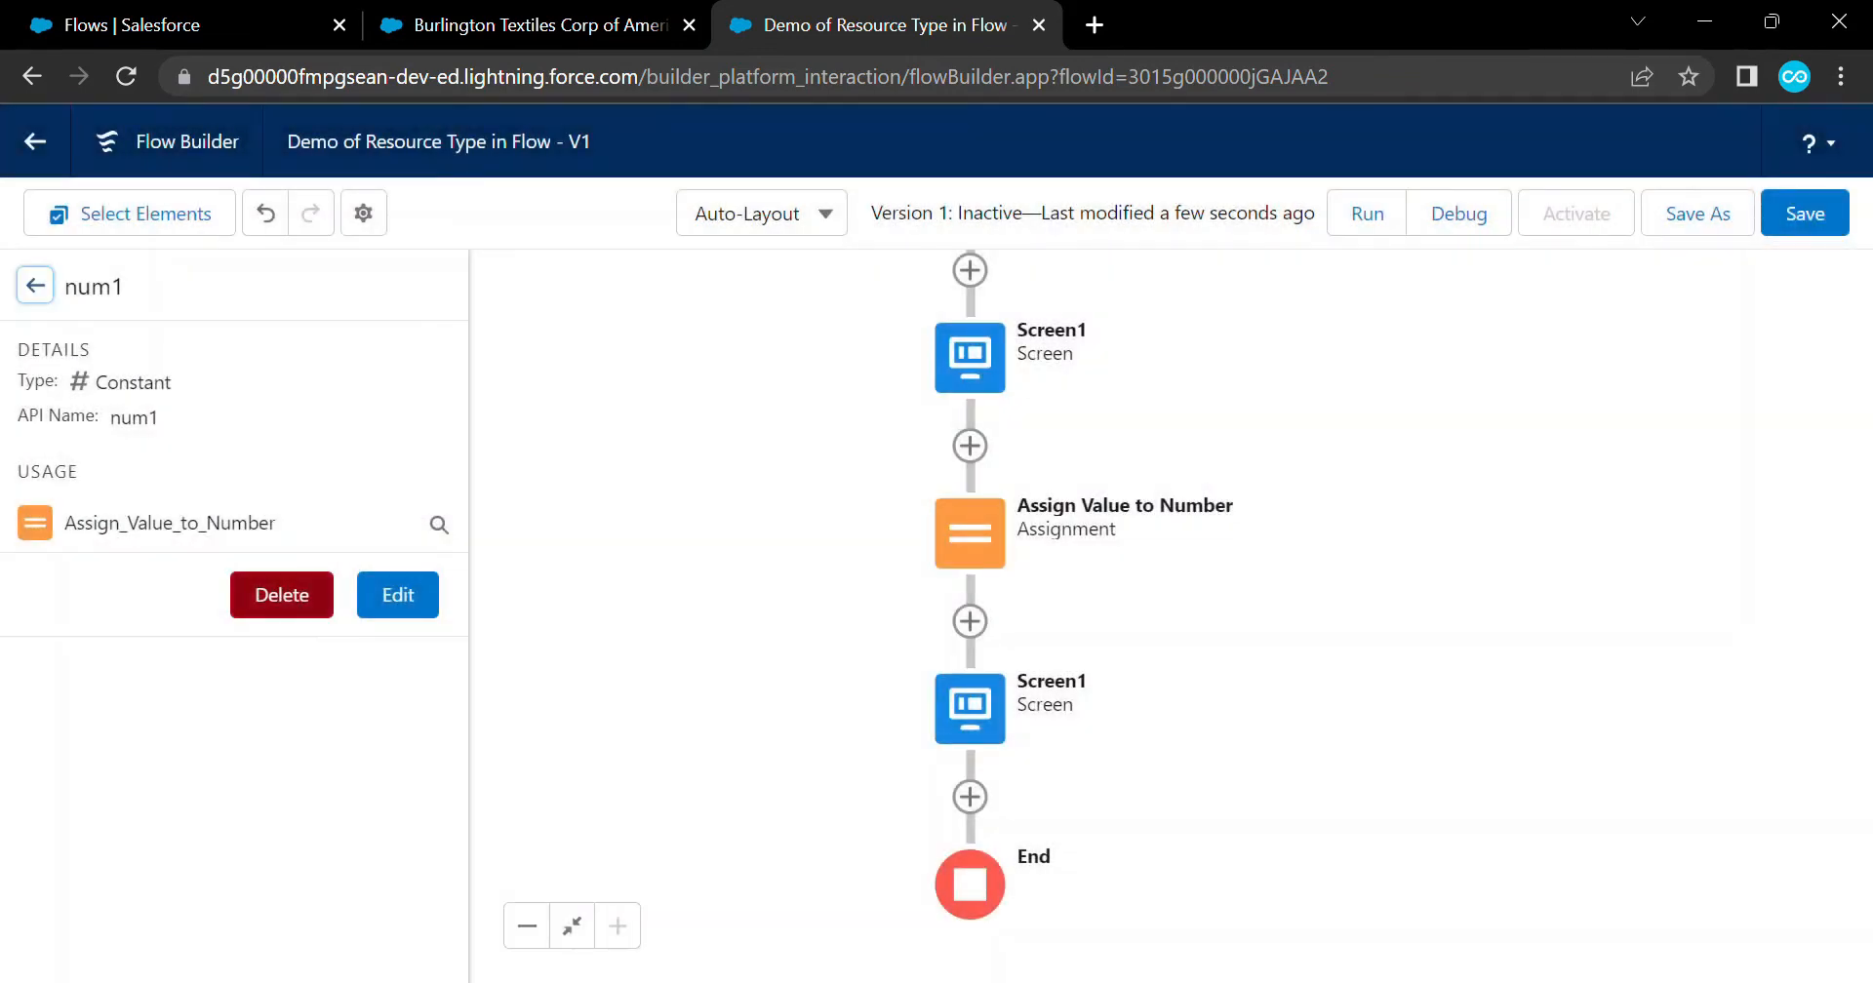
click(35, 284)
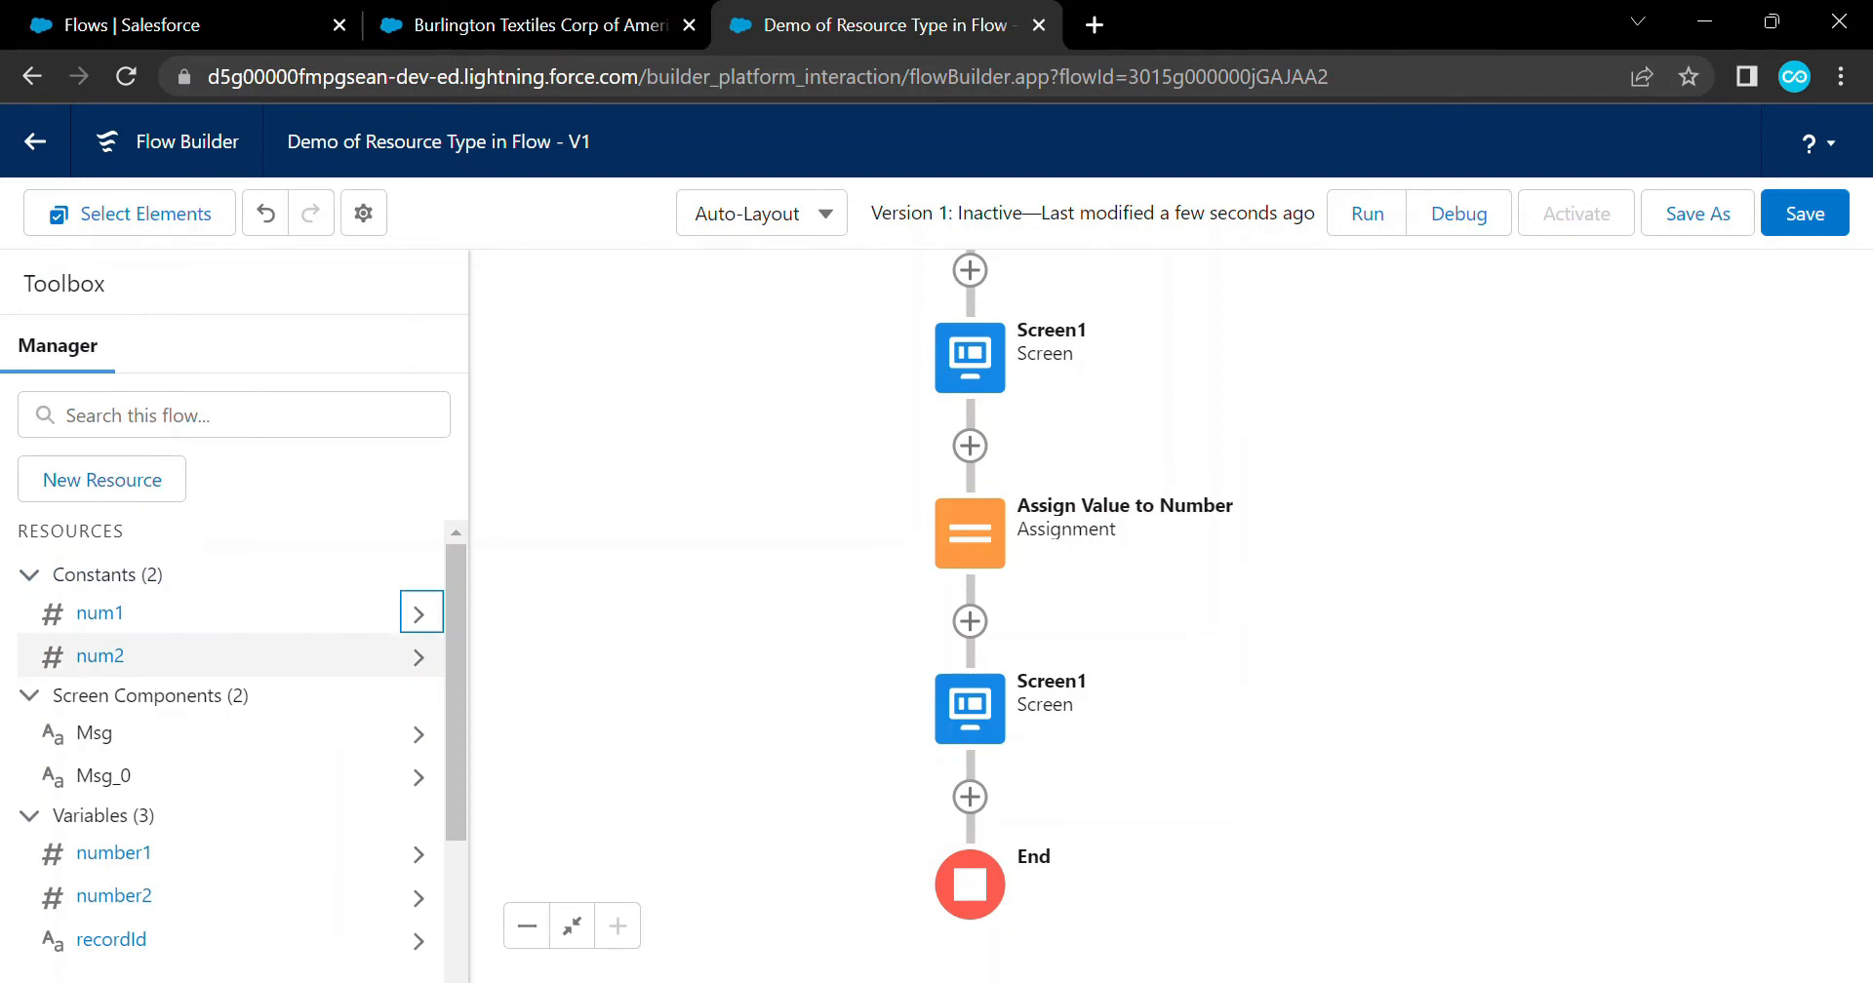
Set the num2 constant's value to 2000 and save the flow
click(417, 656)
click(398, 595)
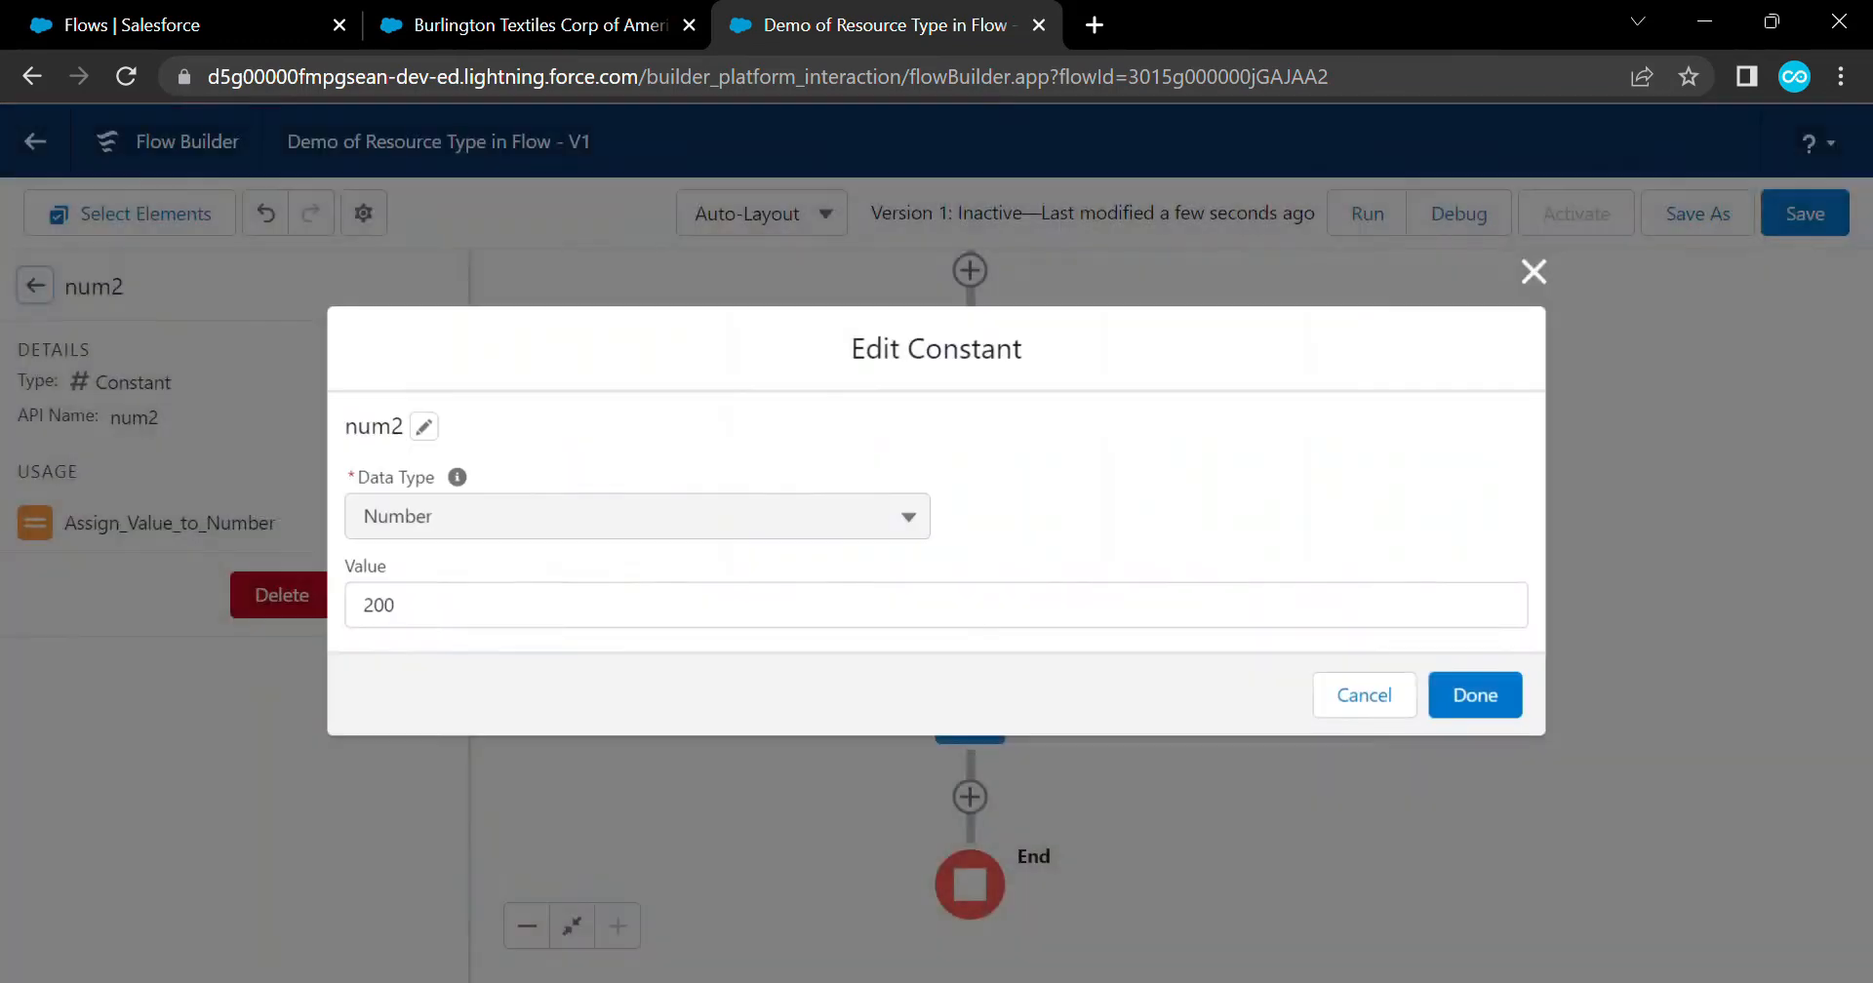
text(0)
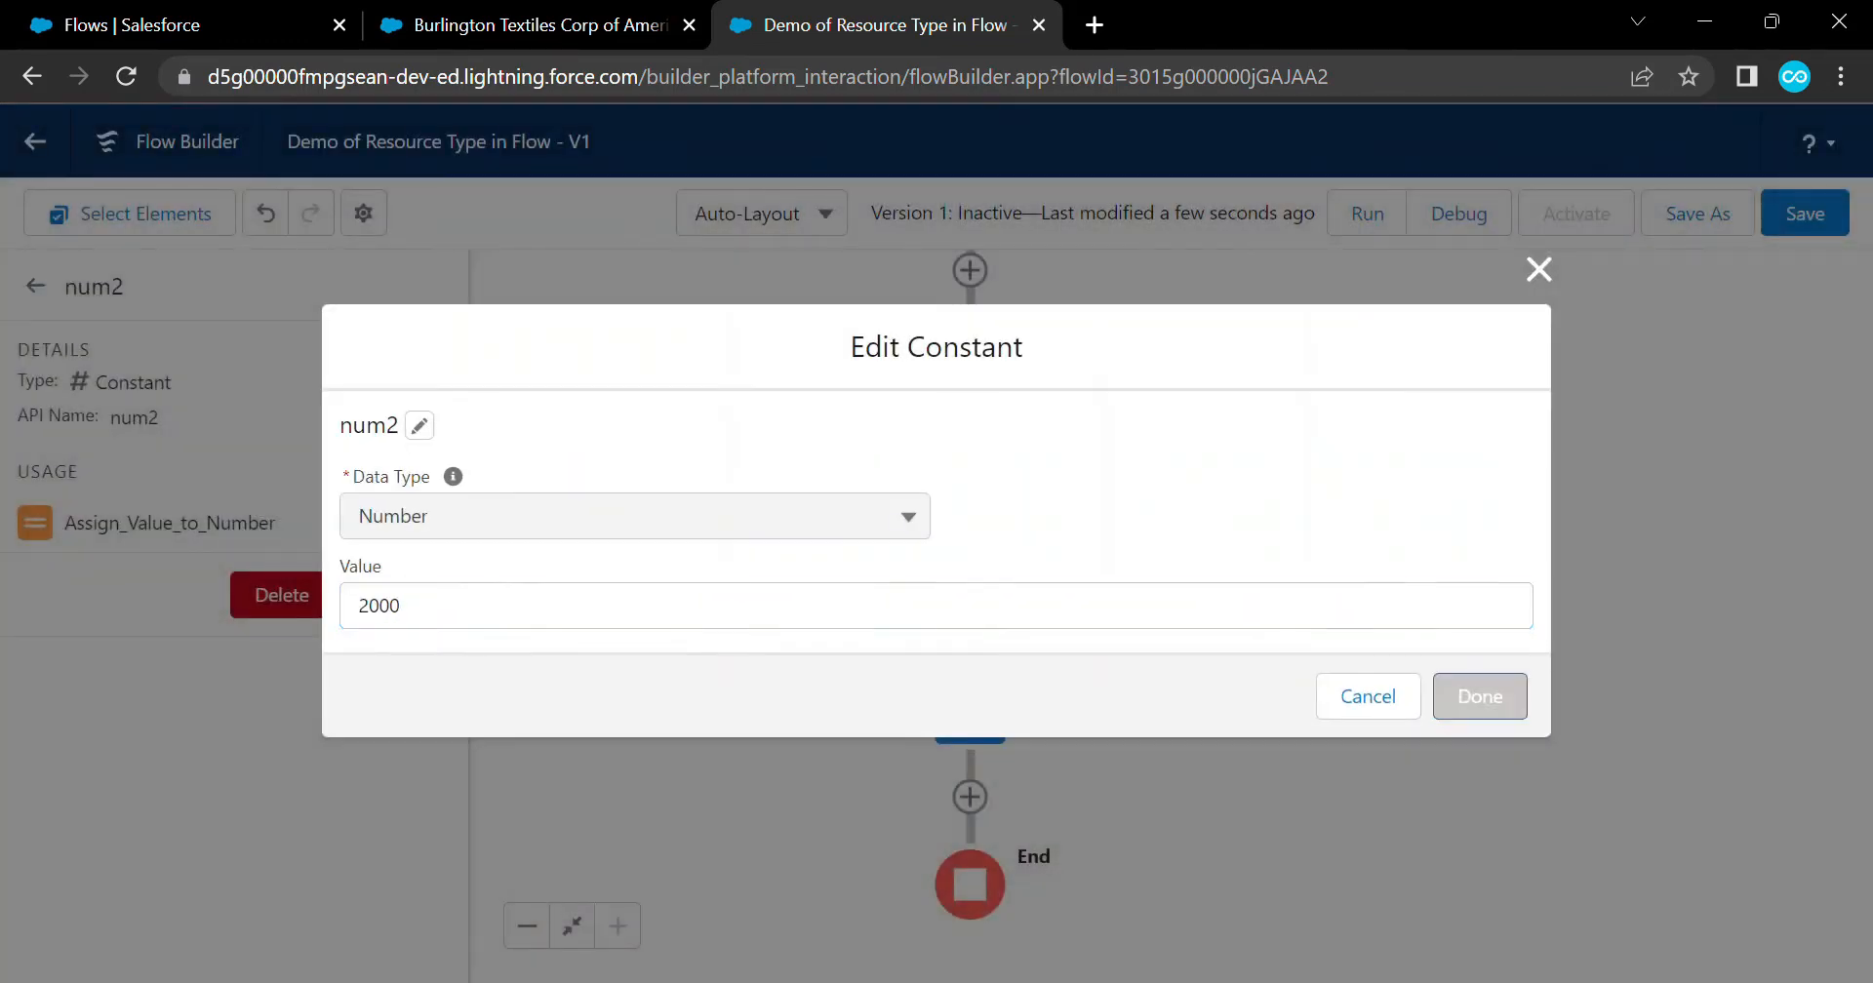
click(1480, 696)
click(1804, 212)
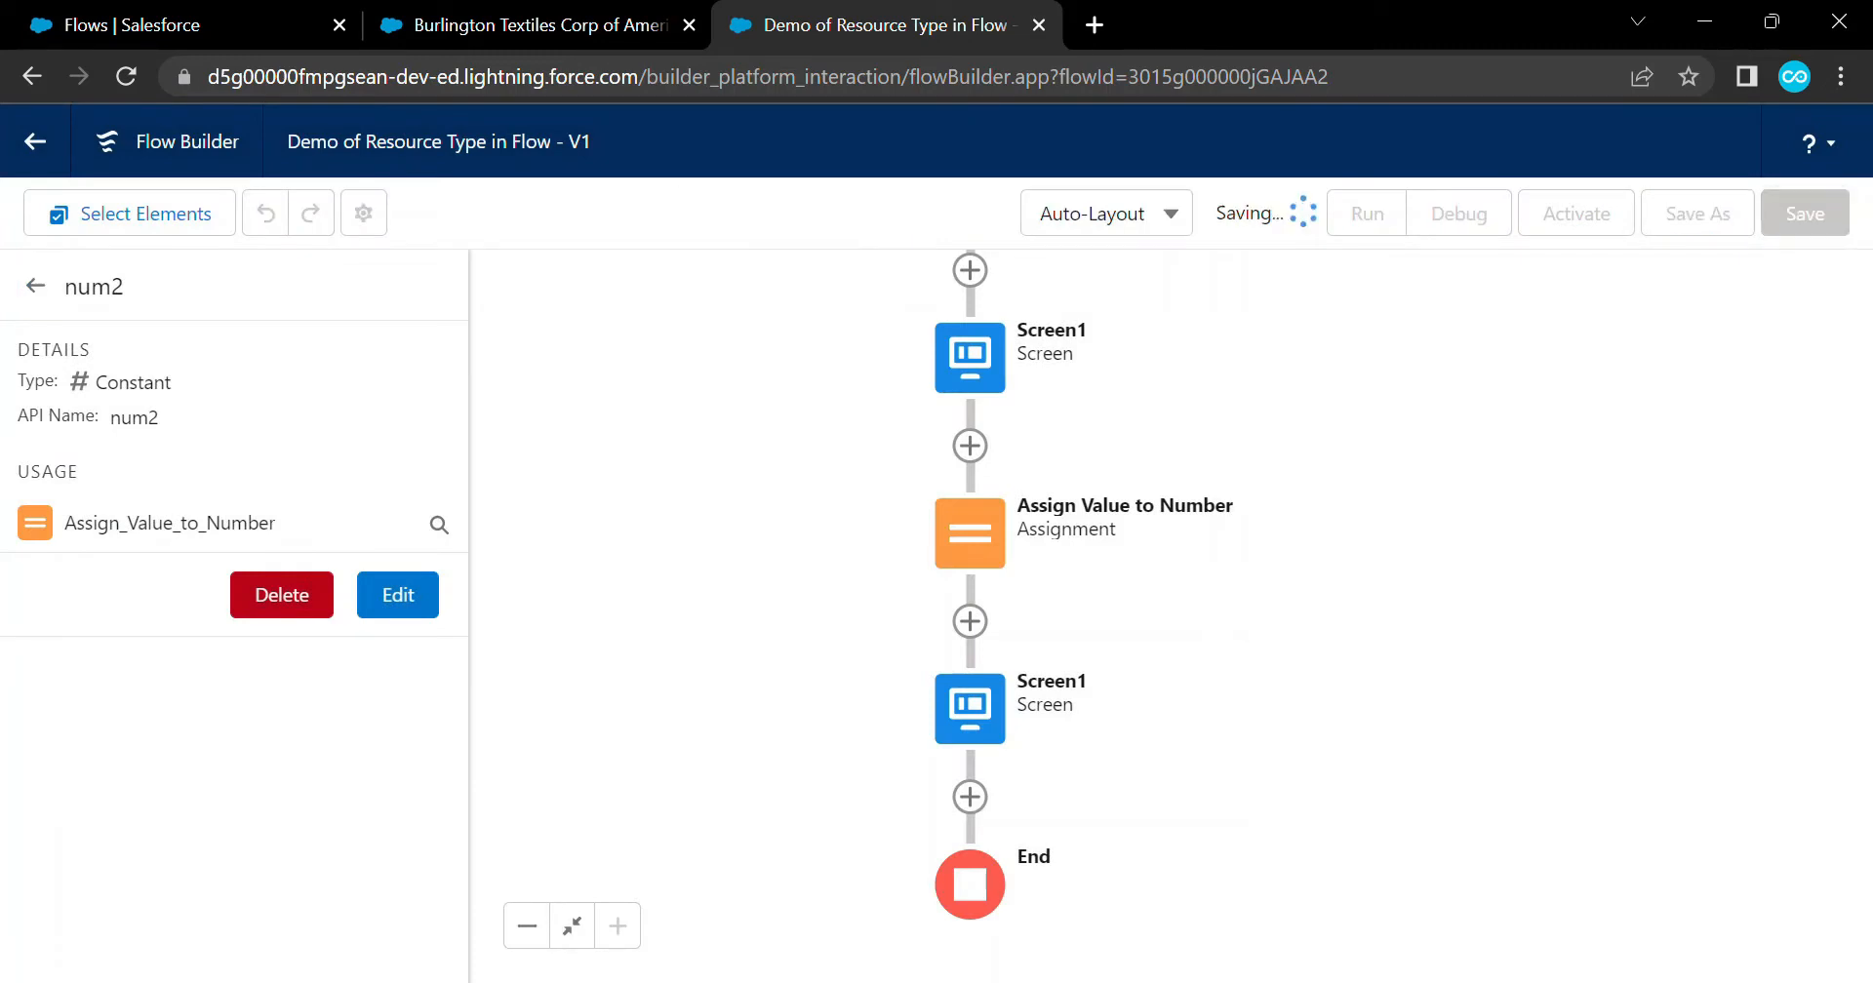
Debug the saved flow with the same record ID, examine the updated numbers on the second screen, and close the run
click(1459, 212)
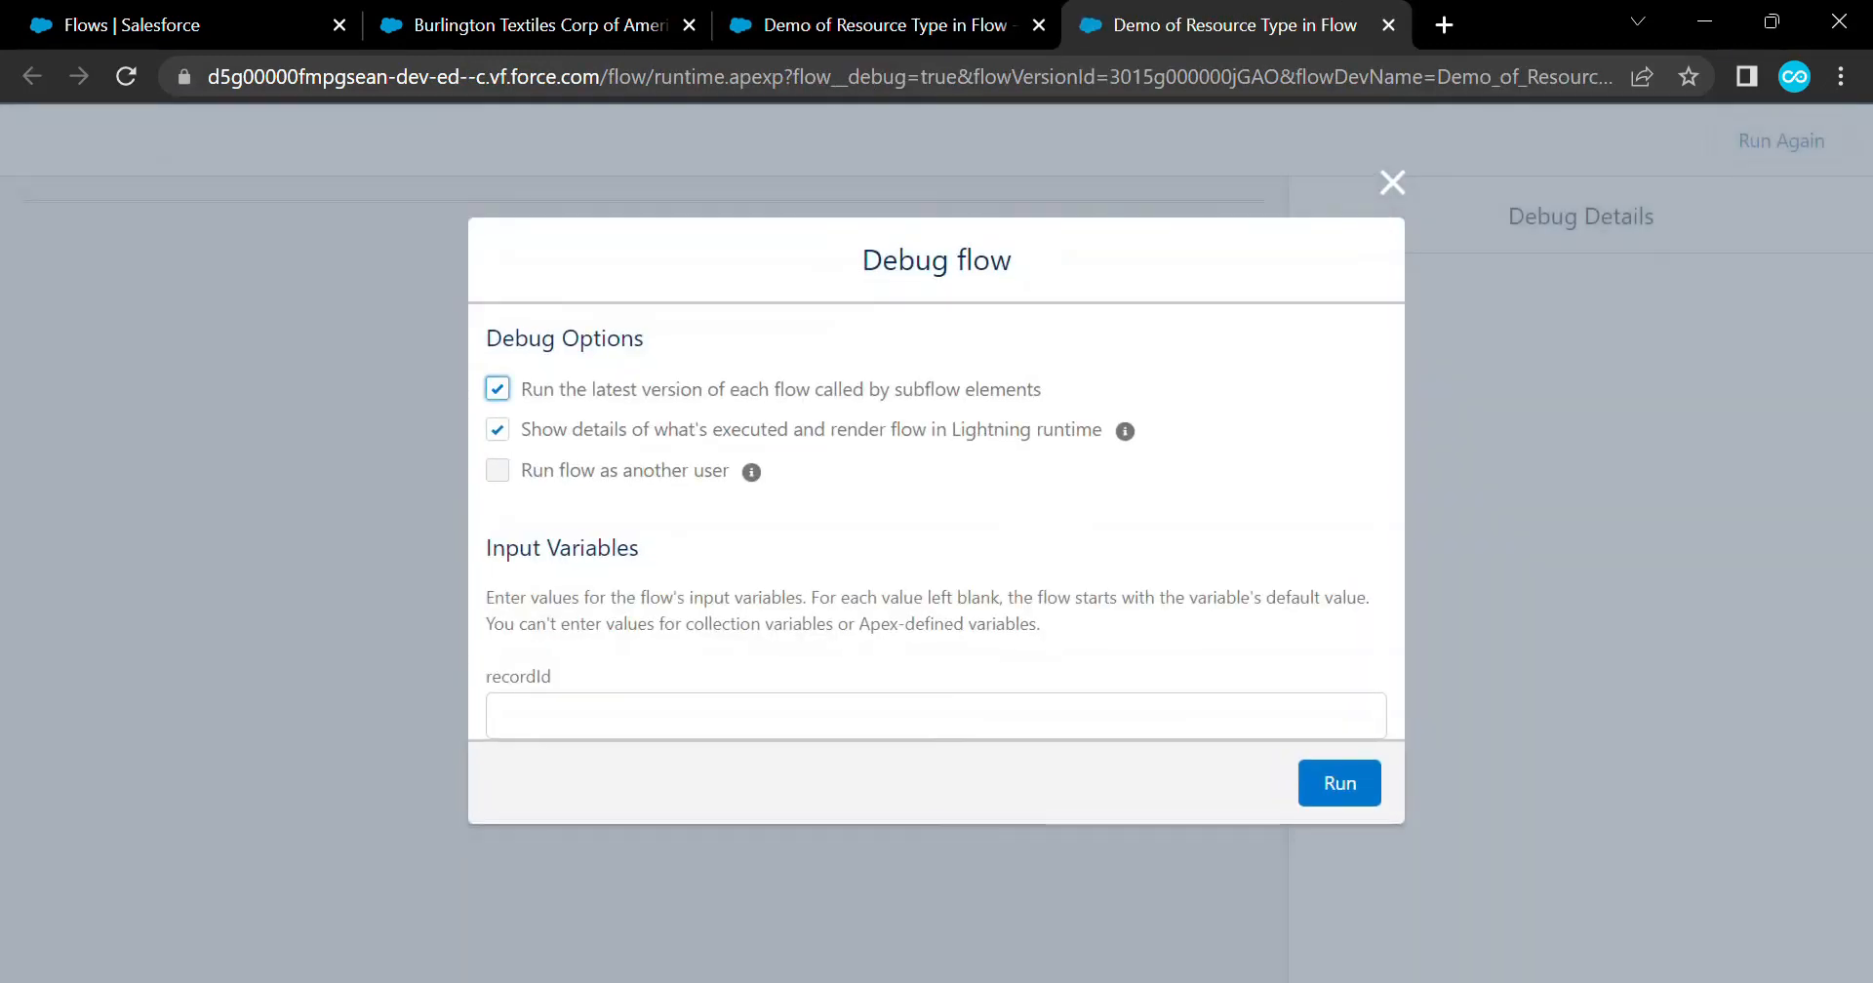
click(751, 717)
click(751, 784)
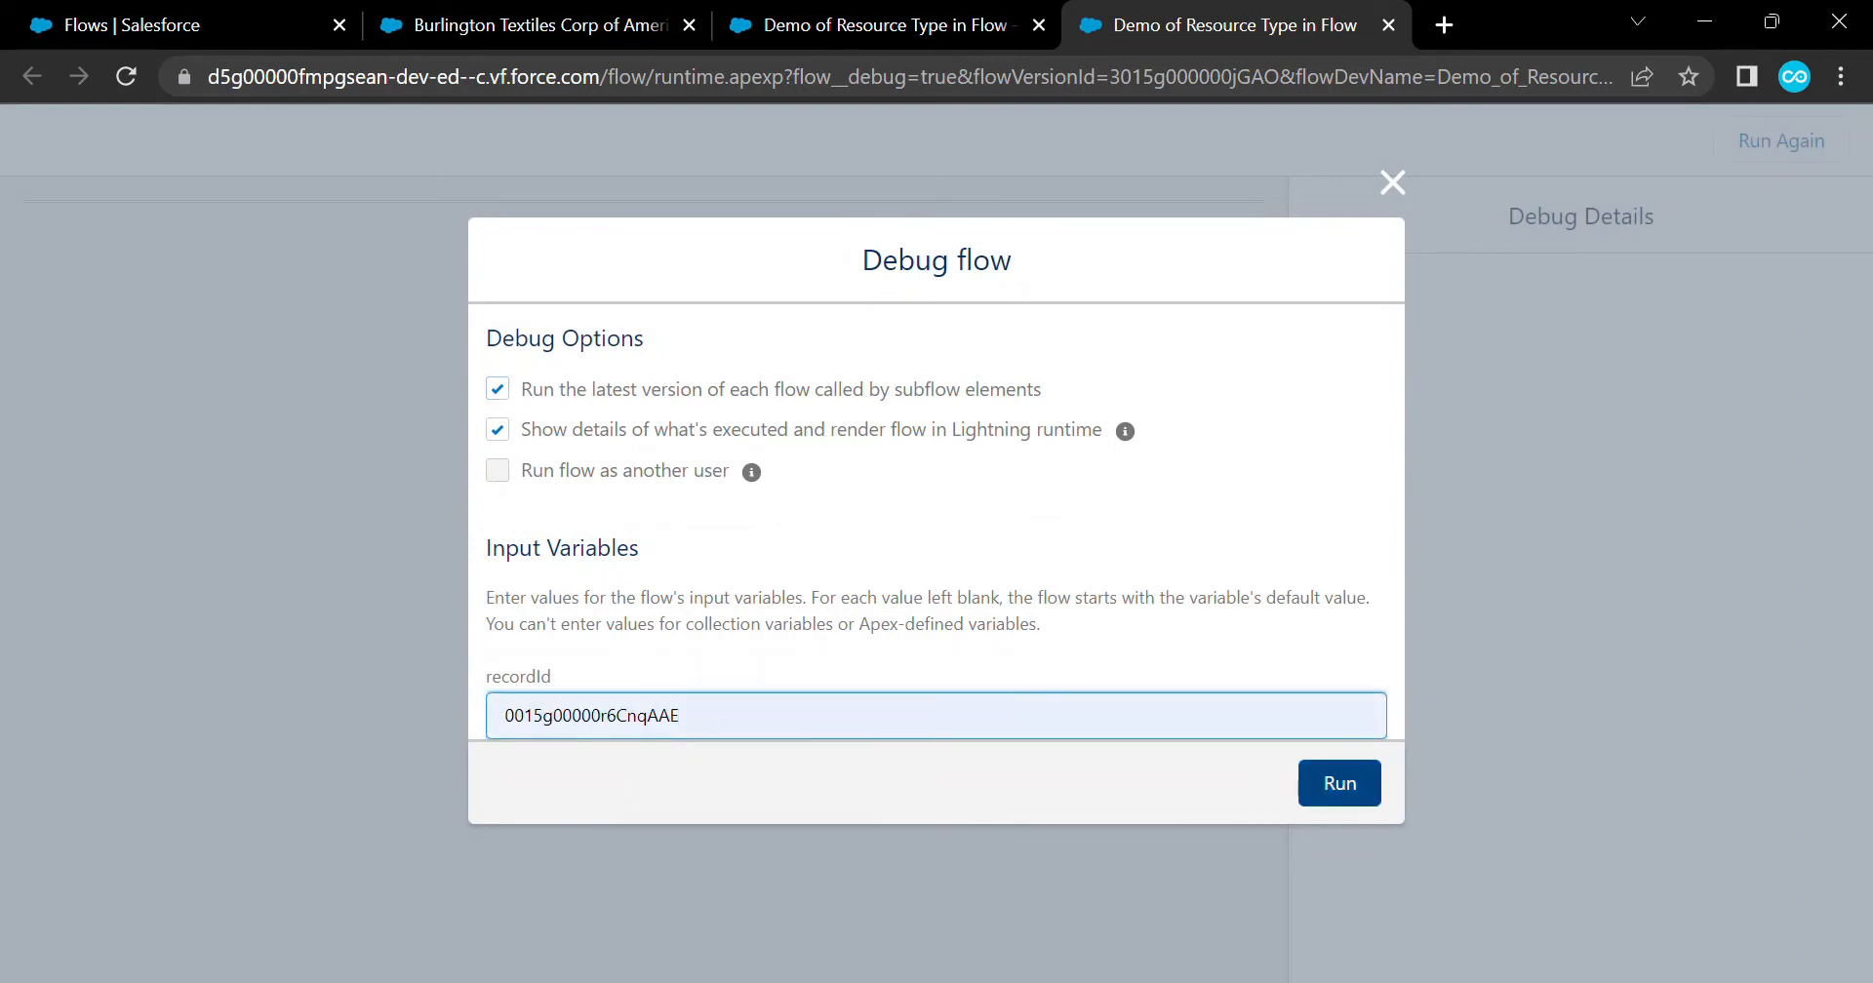
click(1339, 783)
click(1201, 373)
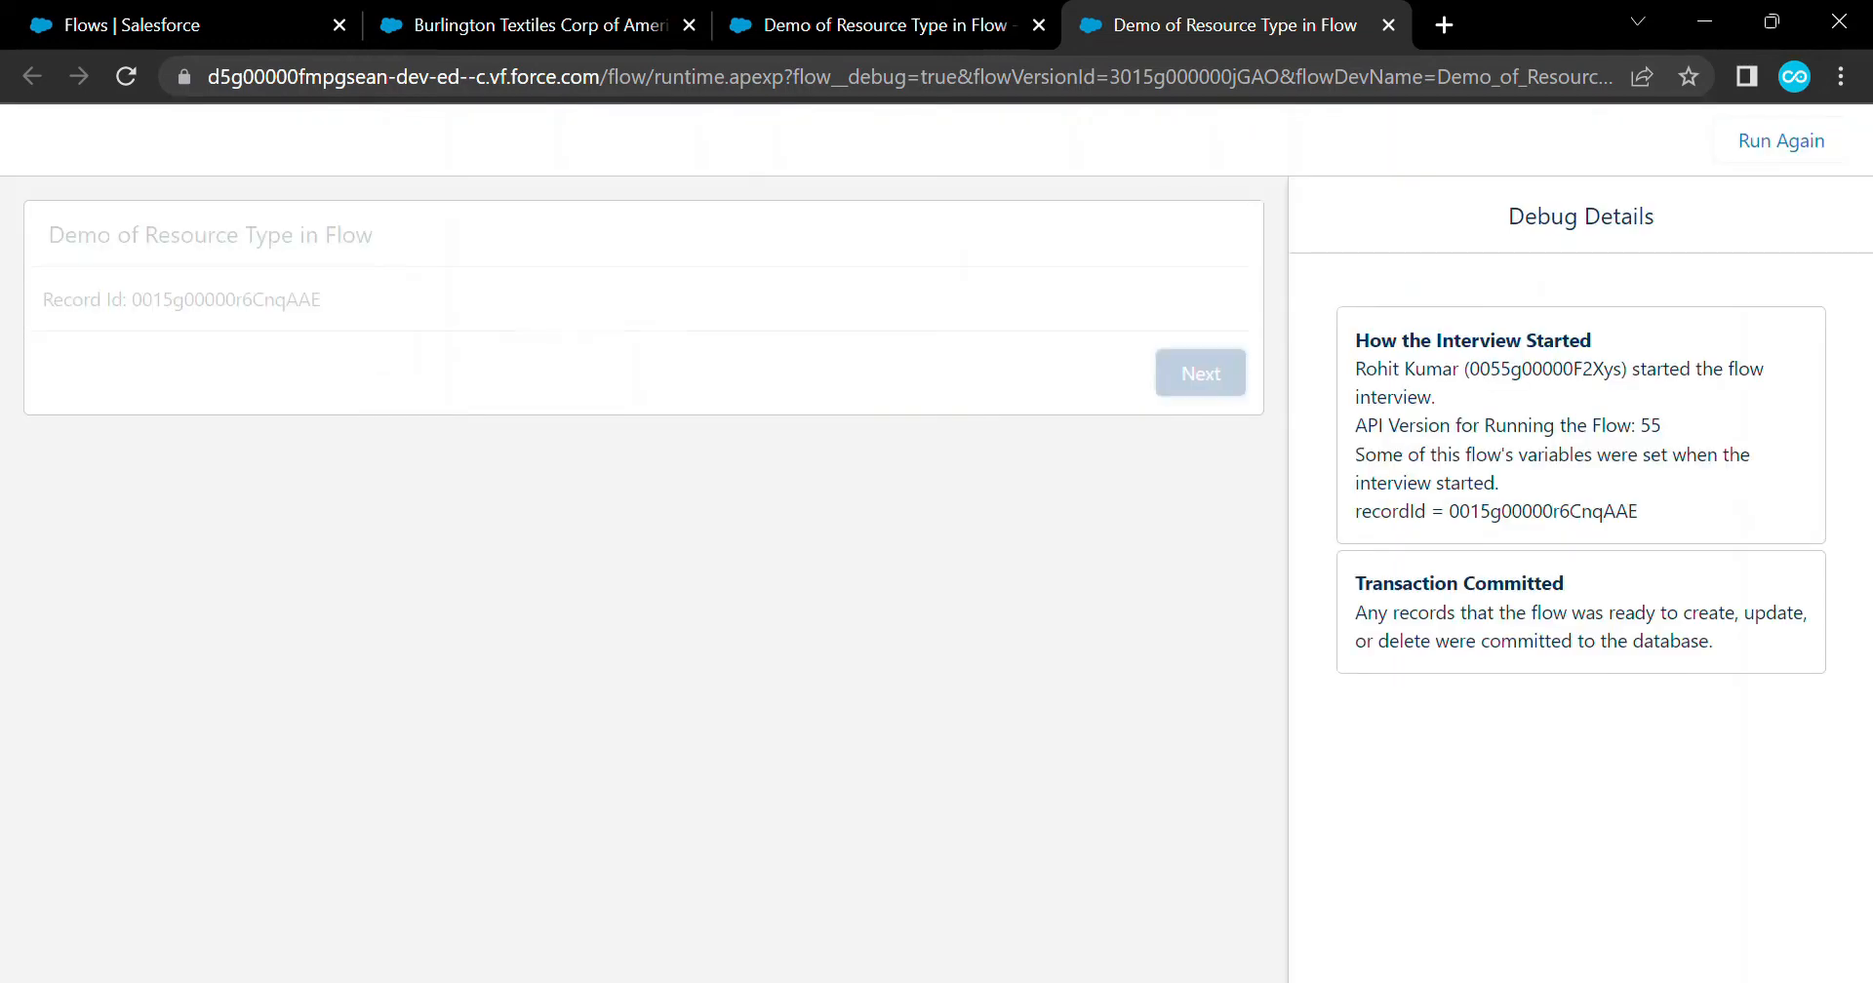
mouse_move(132, 329)
mouse_down()
mouse_move(184, 328)
mouse_move(182, 357)
mouse_move(137, 358)
mouse_up()
click(156, 357)
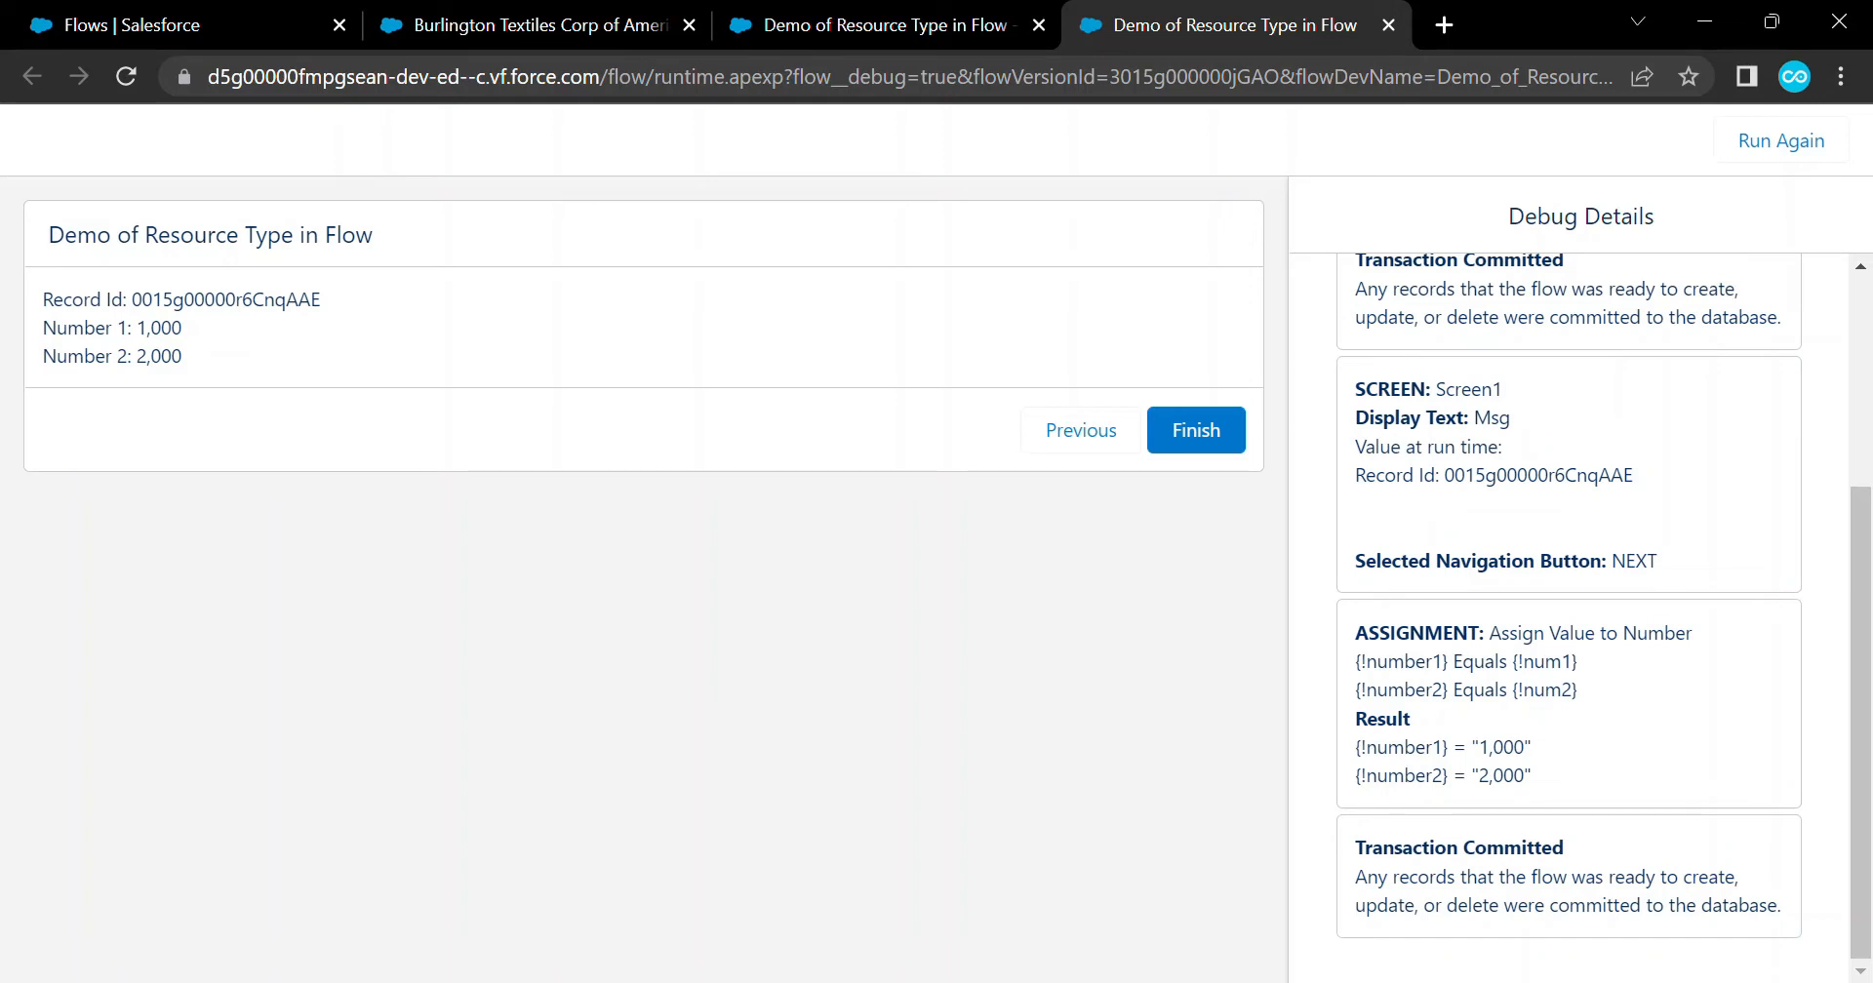
key(ctrl+w)
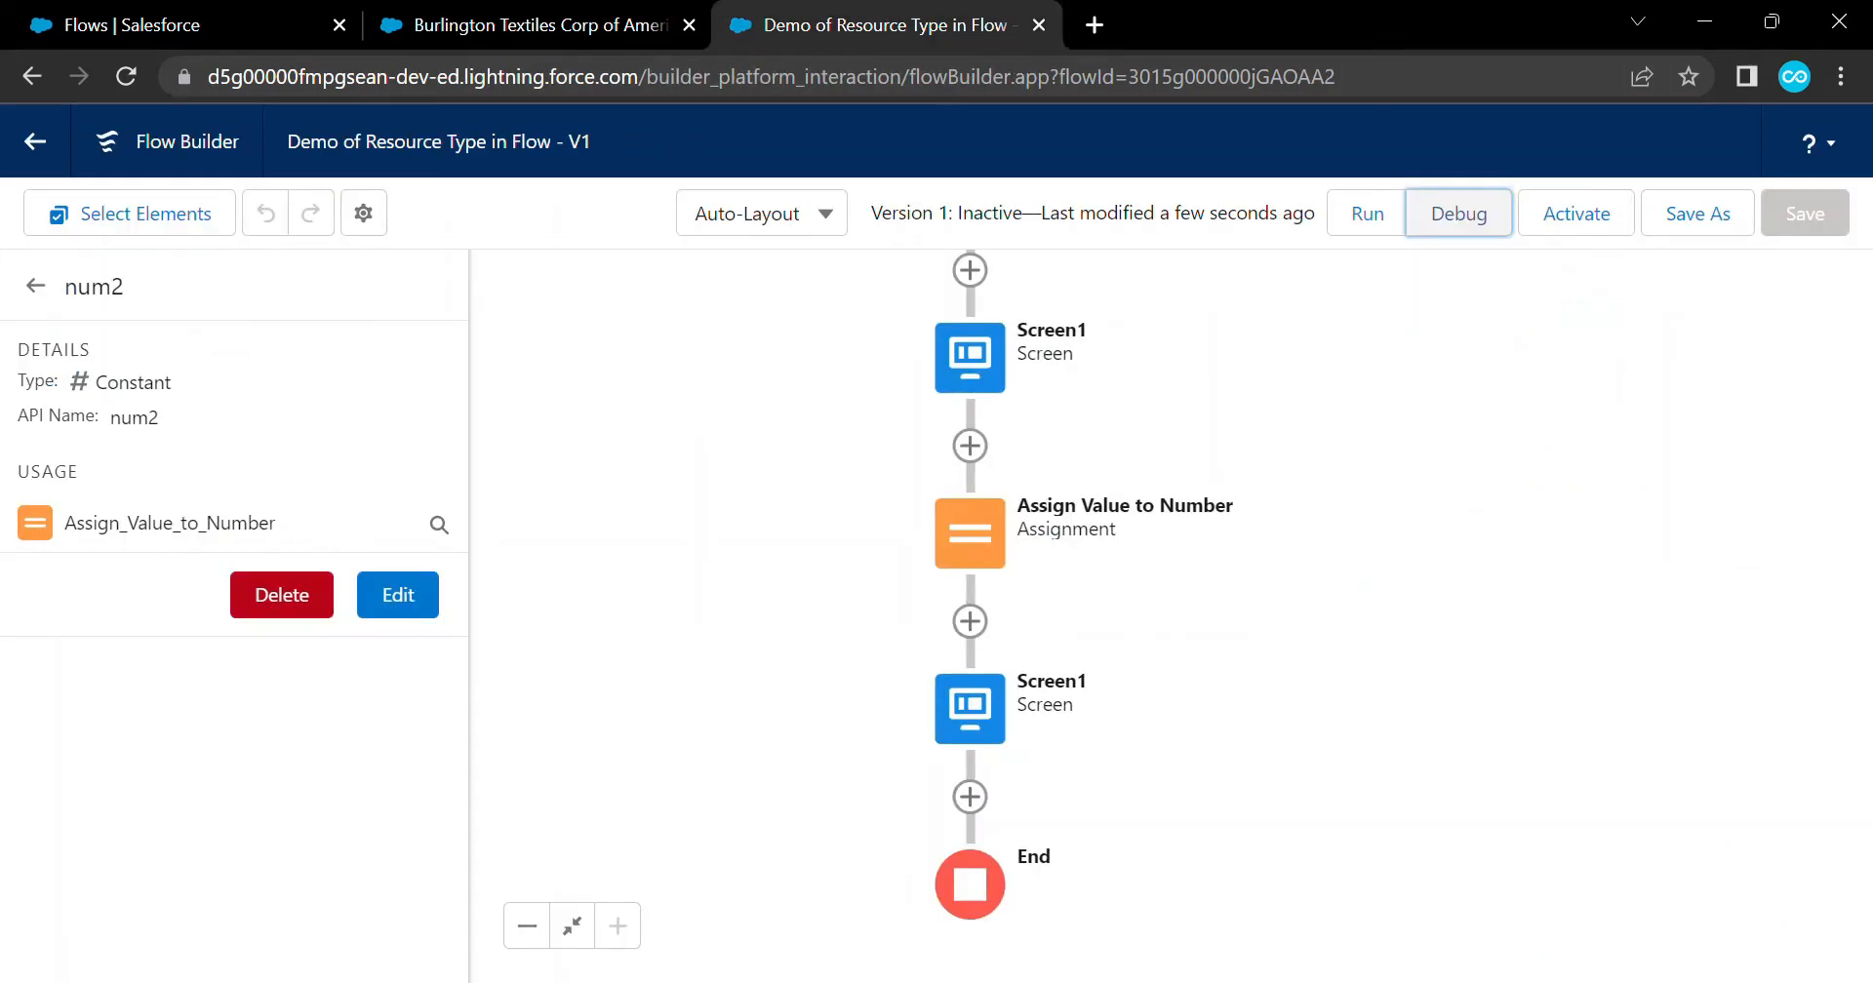
Start a new Formula resource with API name todayDate and data type Date
click(35, 285)
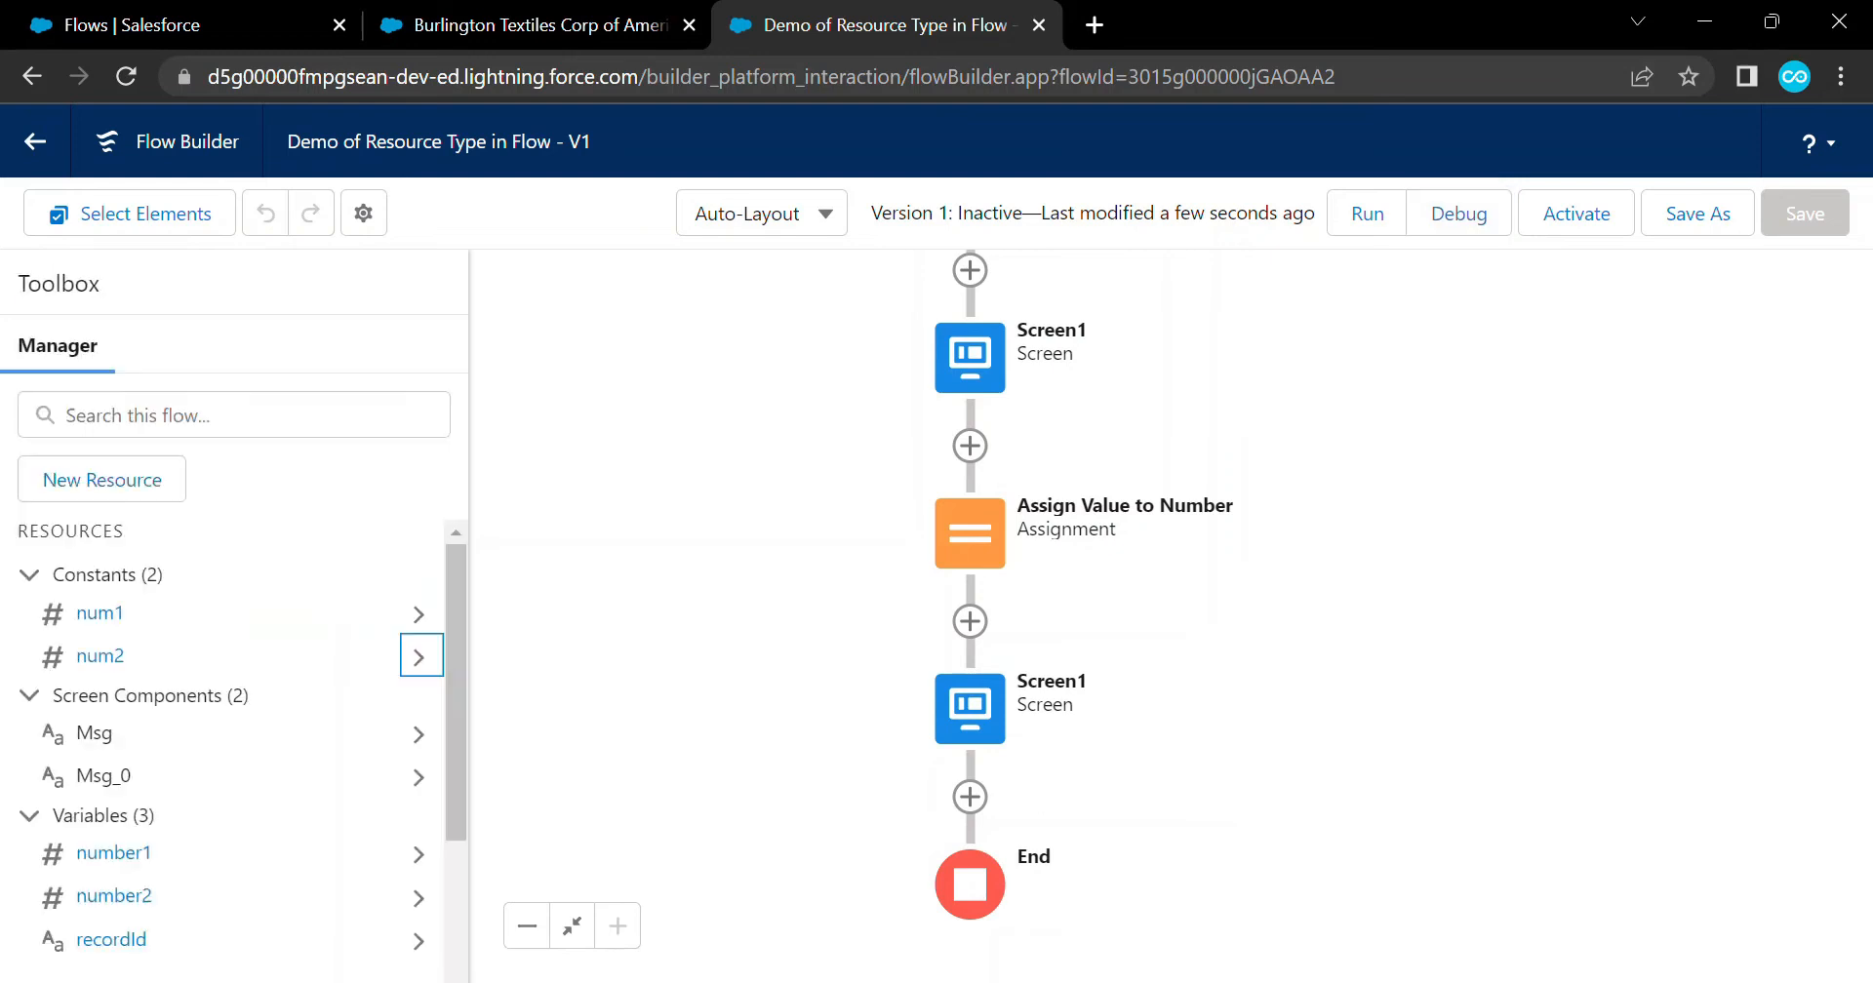
click(101, 479)
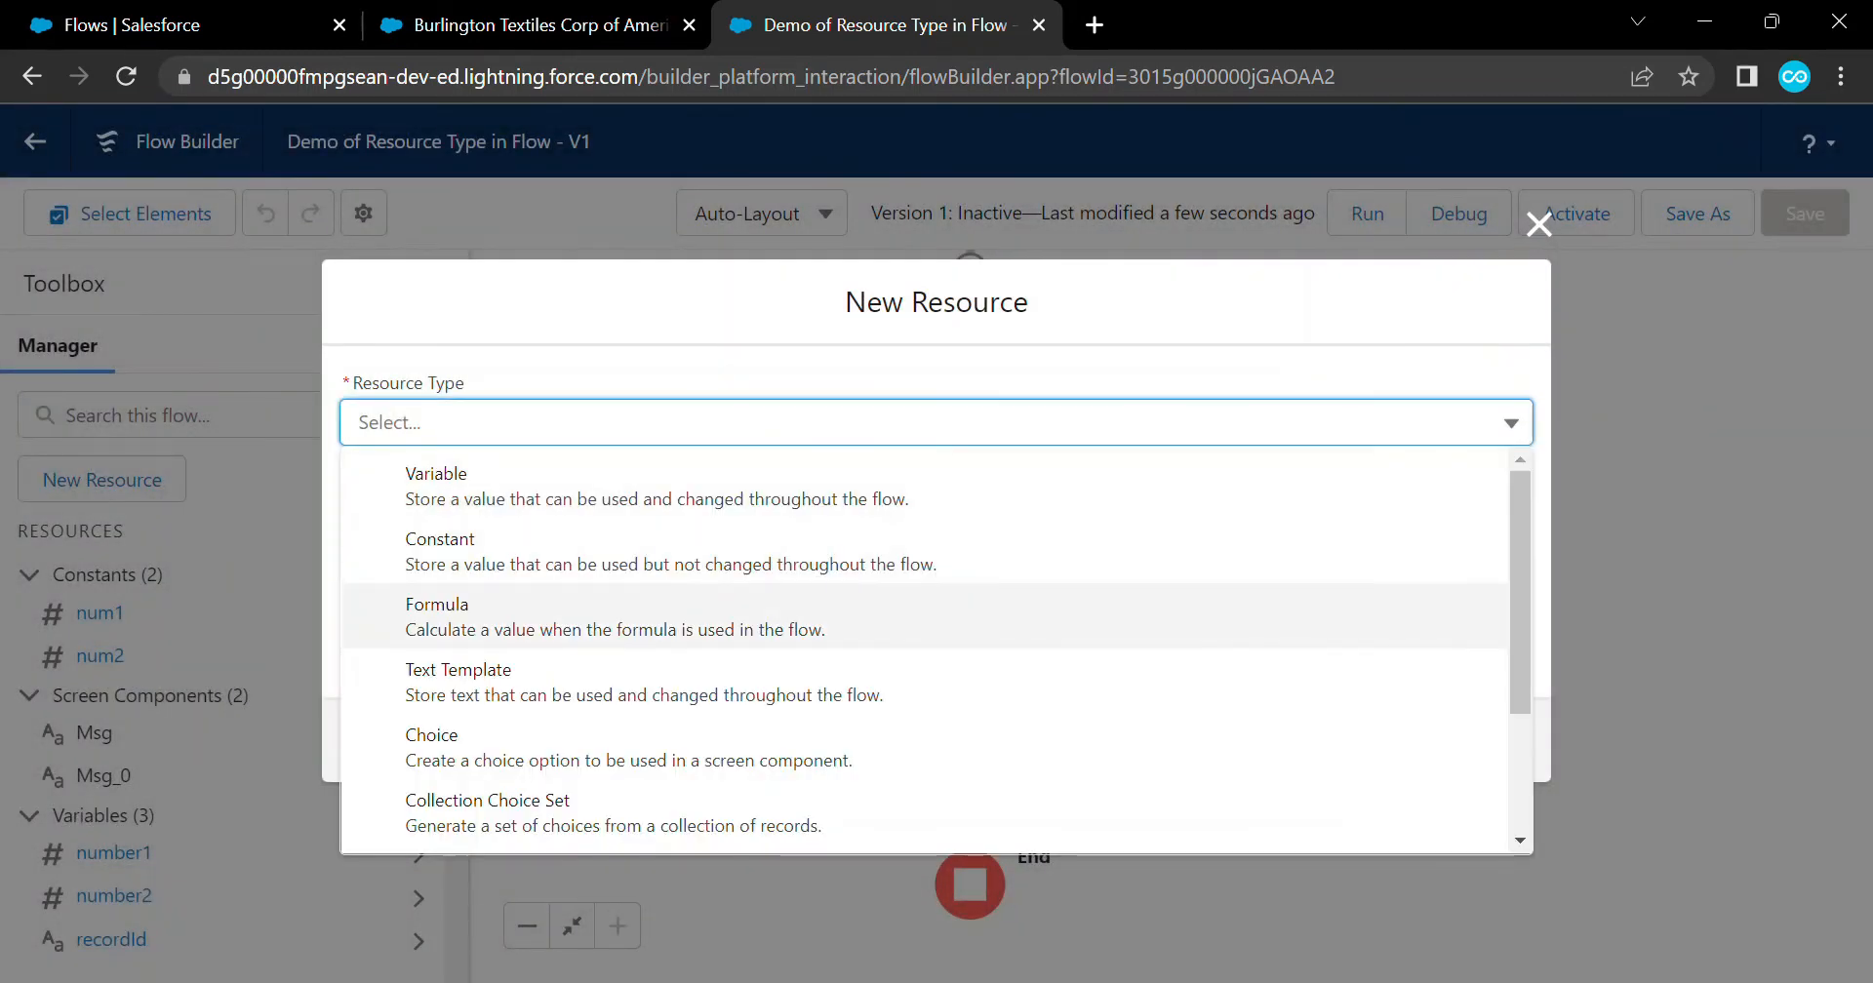
click(614, 616)
click(615, 454)
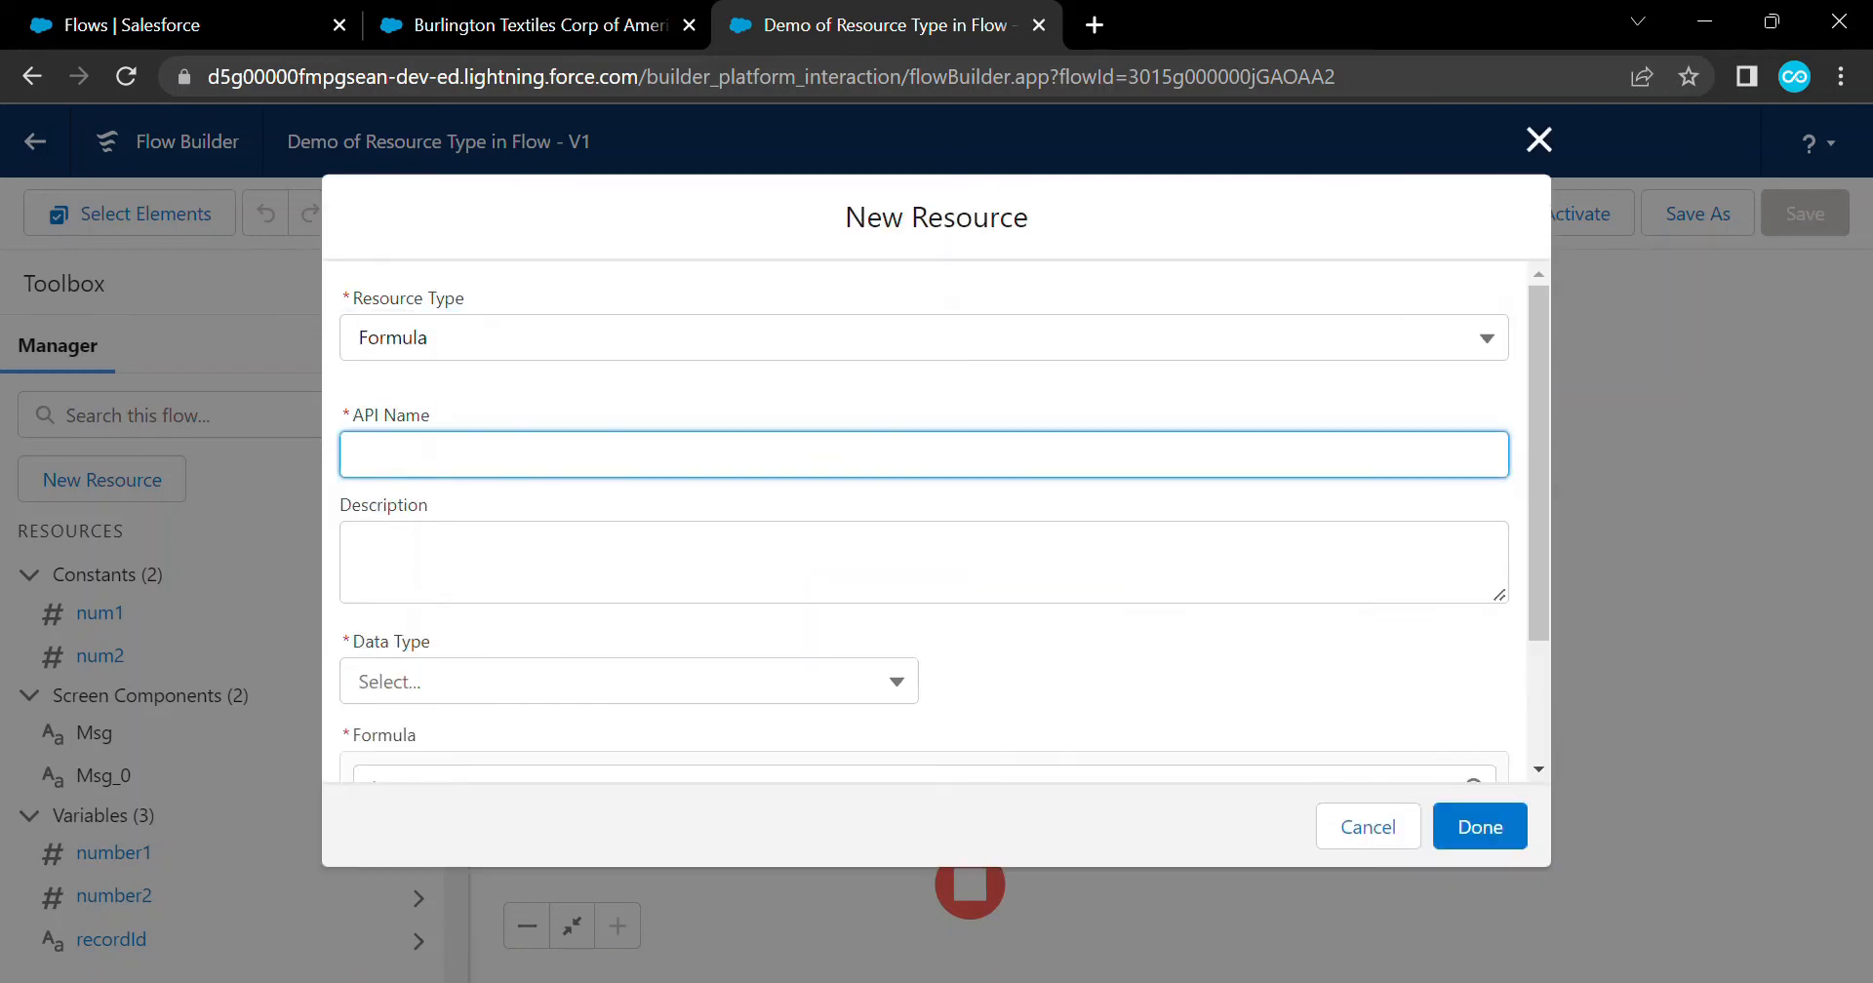
text(today)
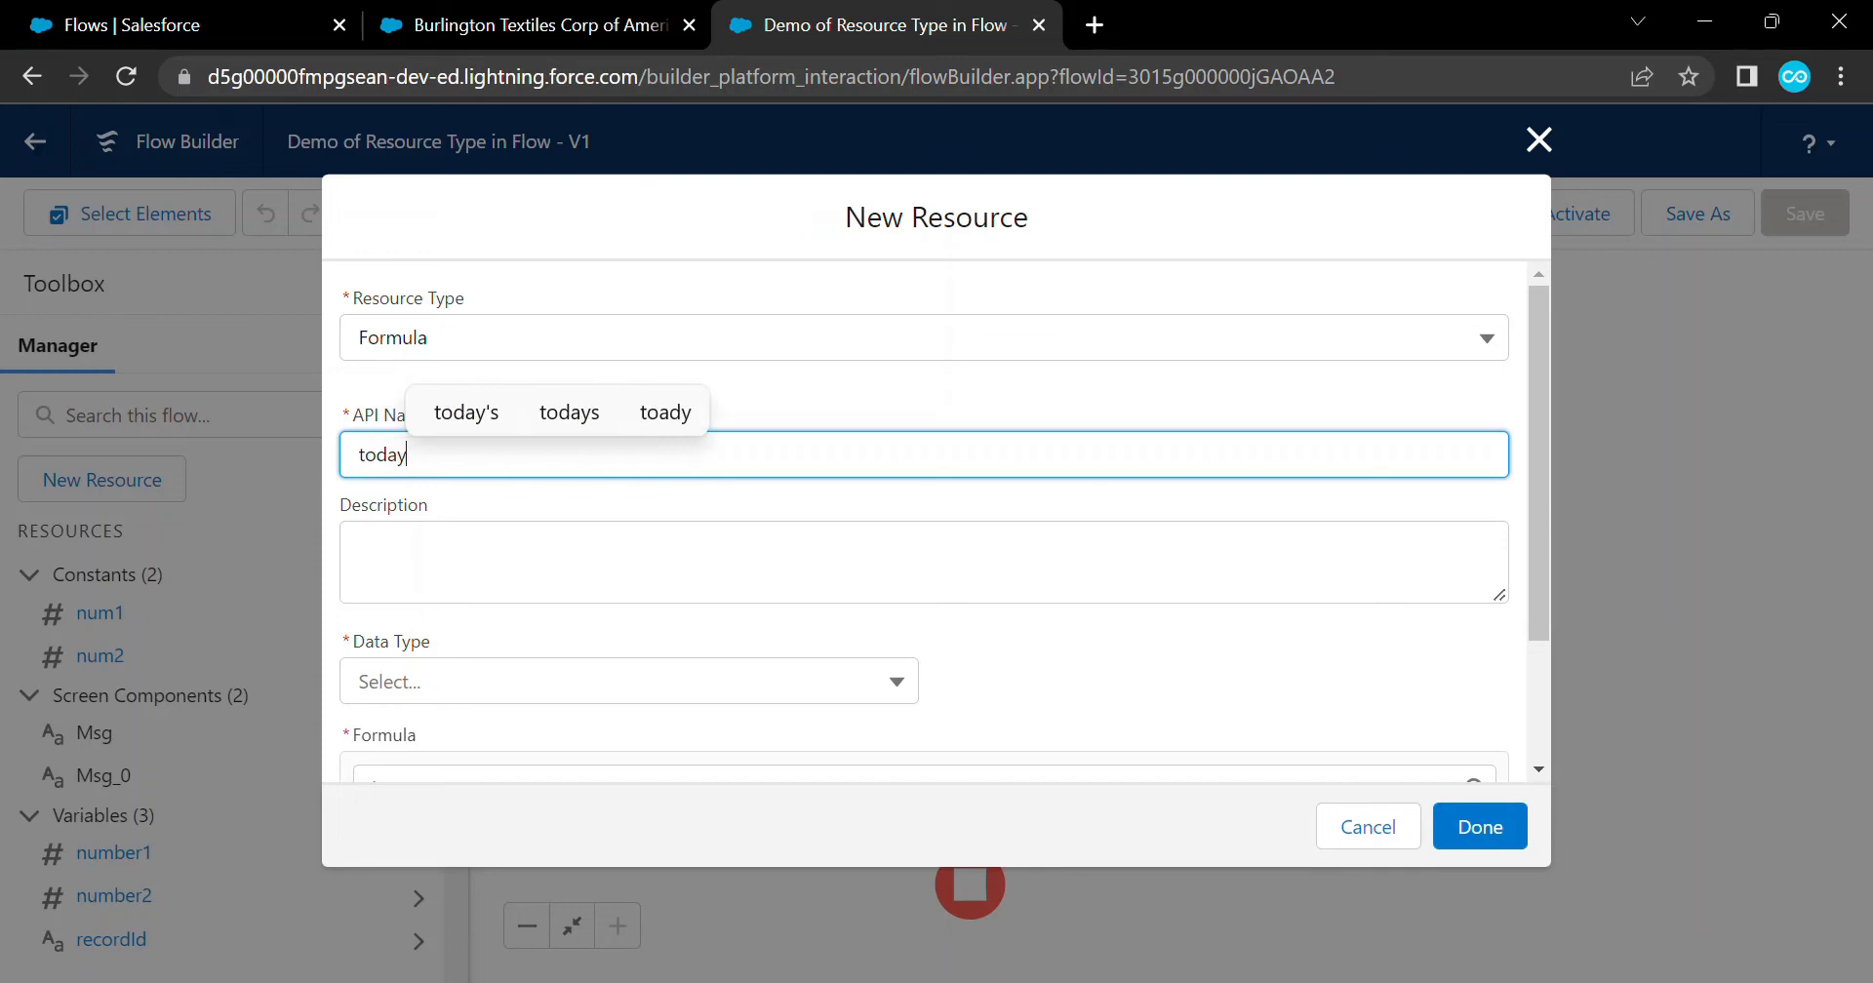
text(Date)
click(614, 562)
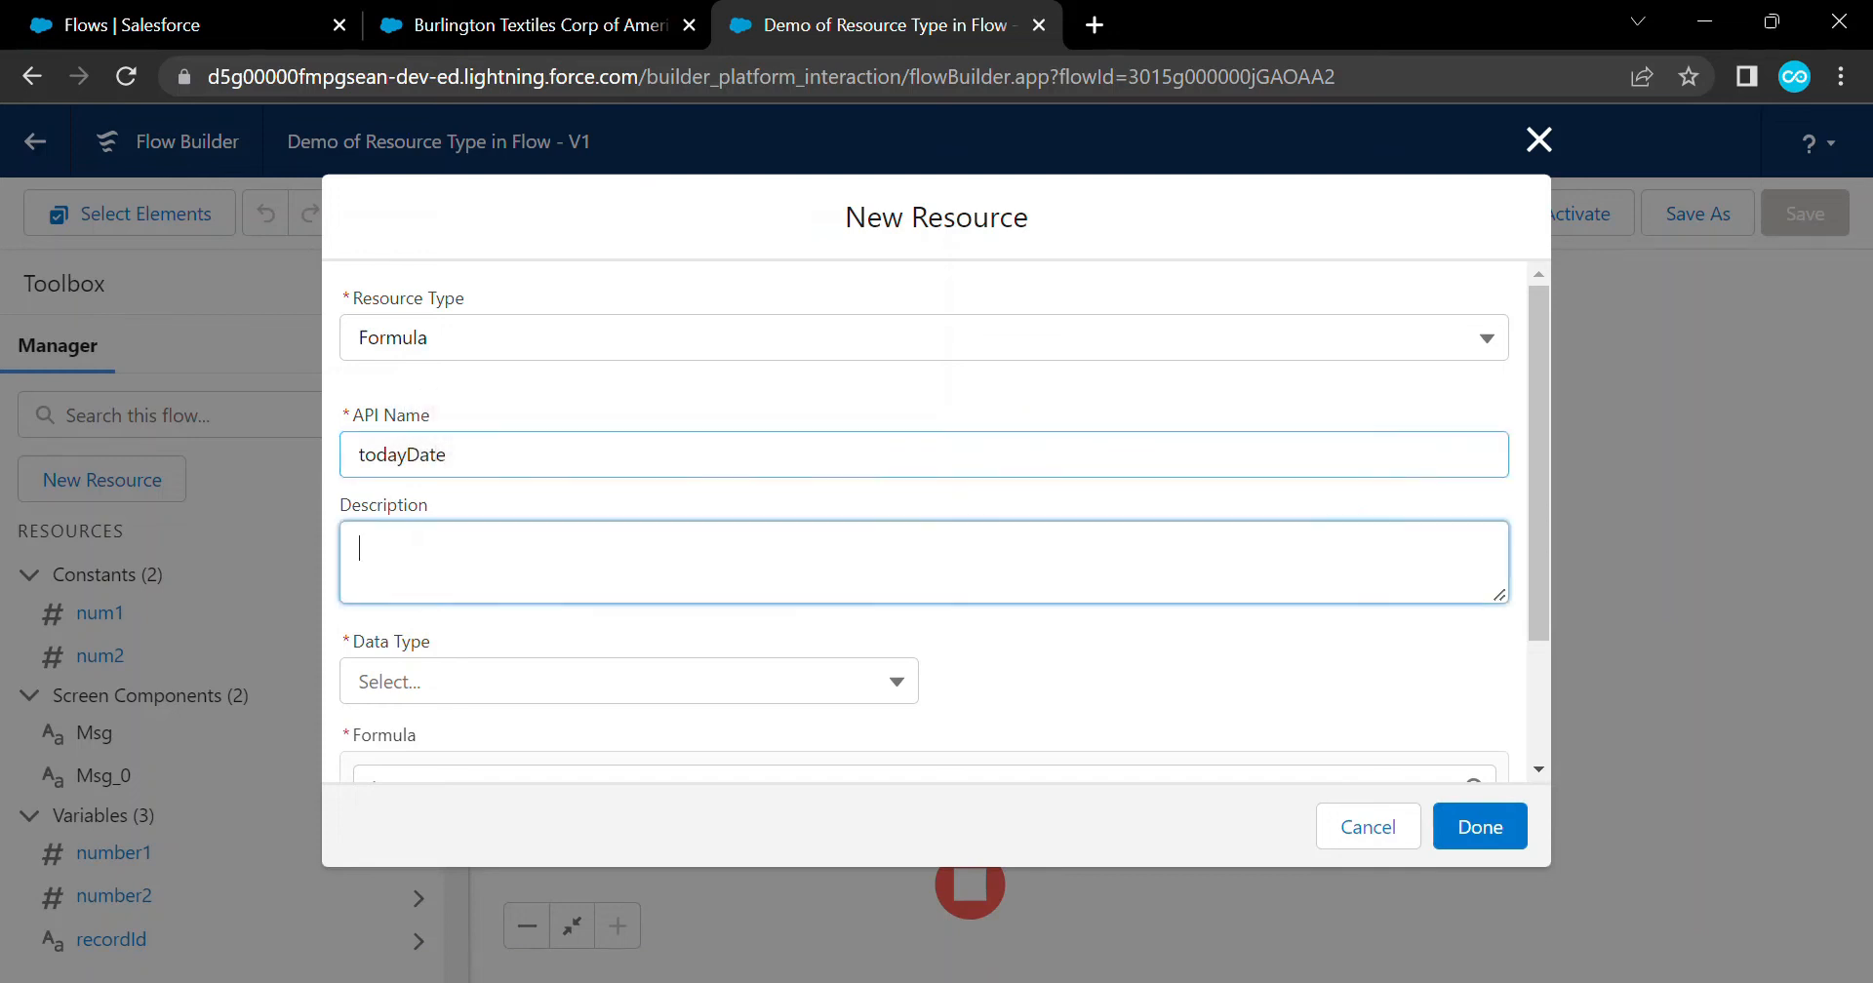
scroll(624, 546, down, 2)
click(624, 508)
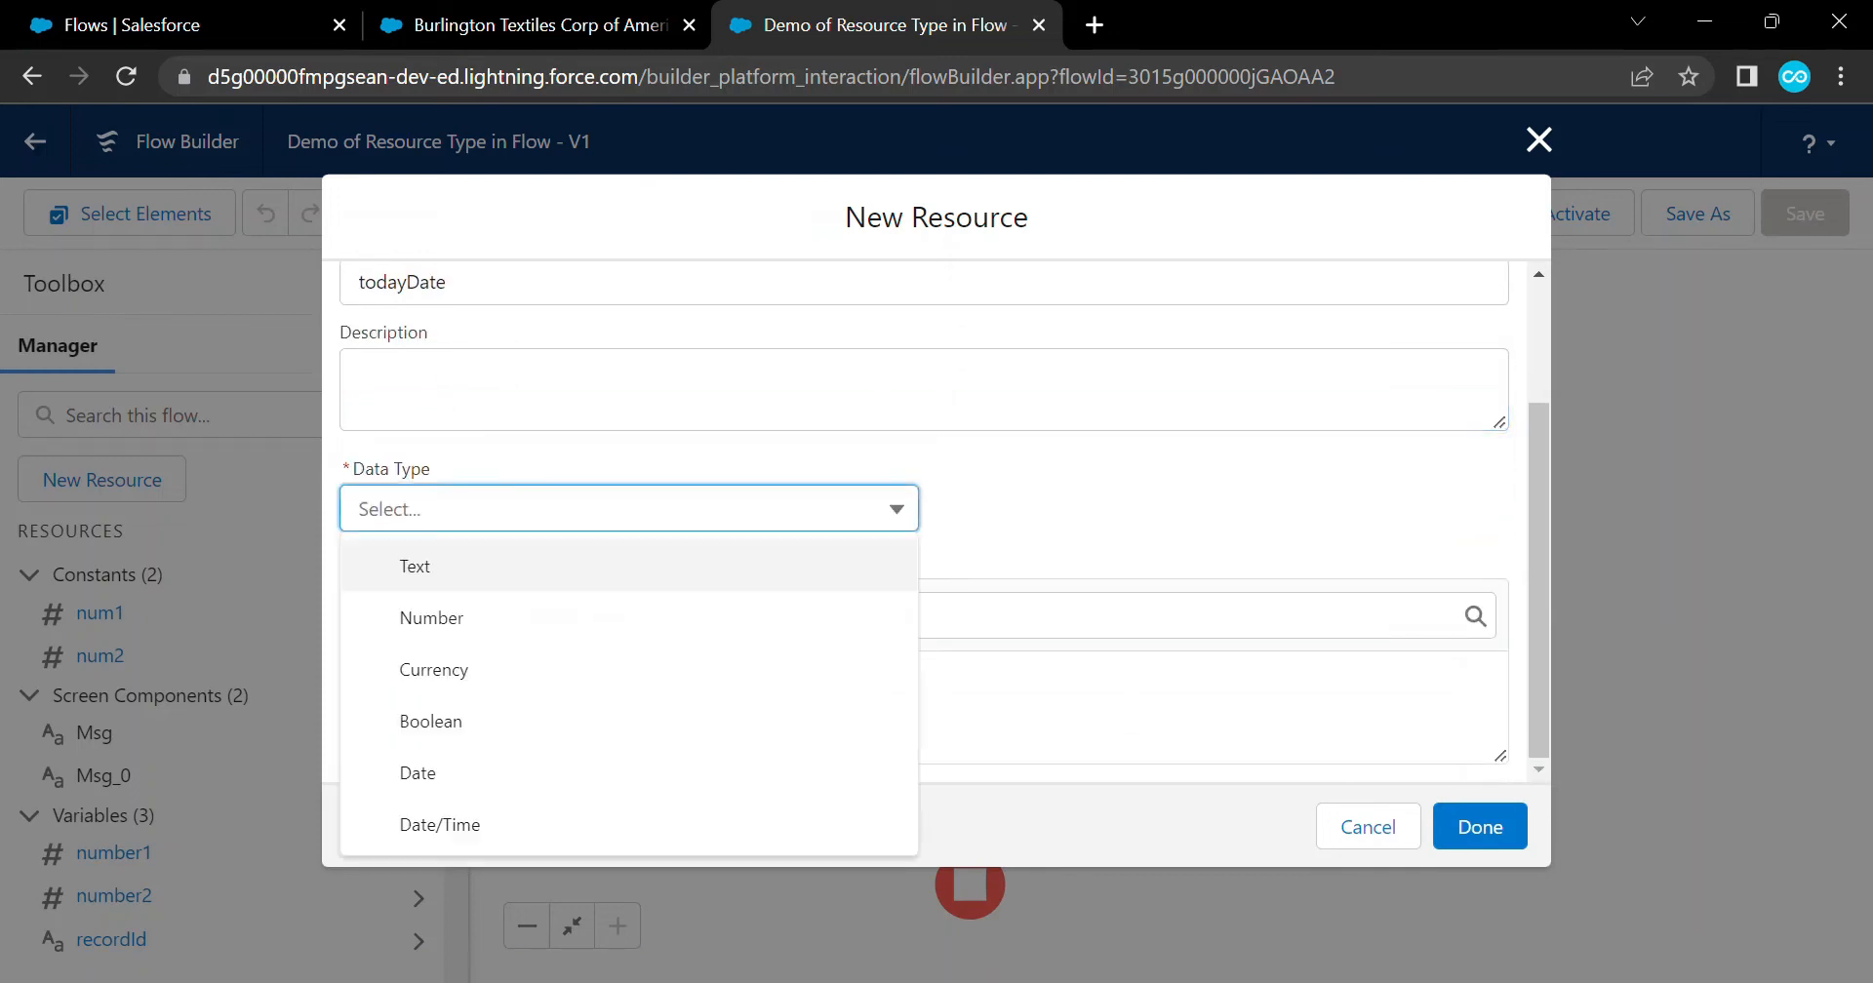
key(Return)
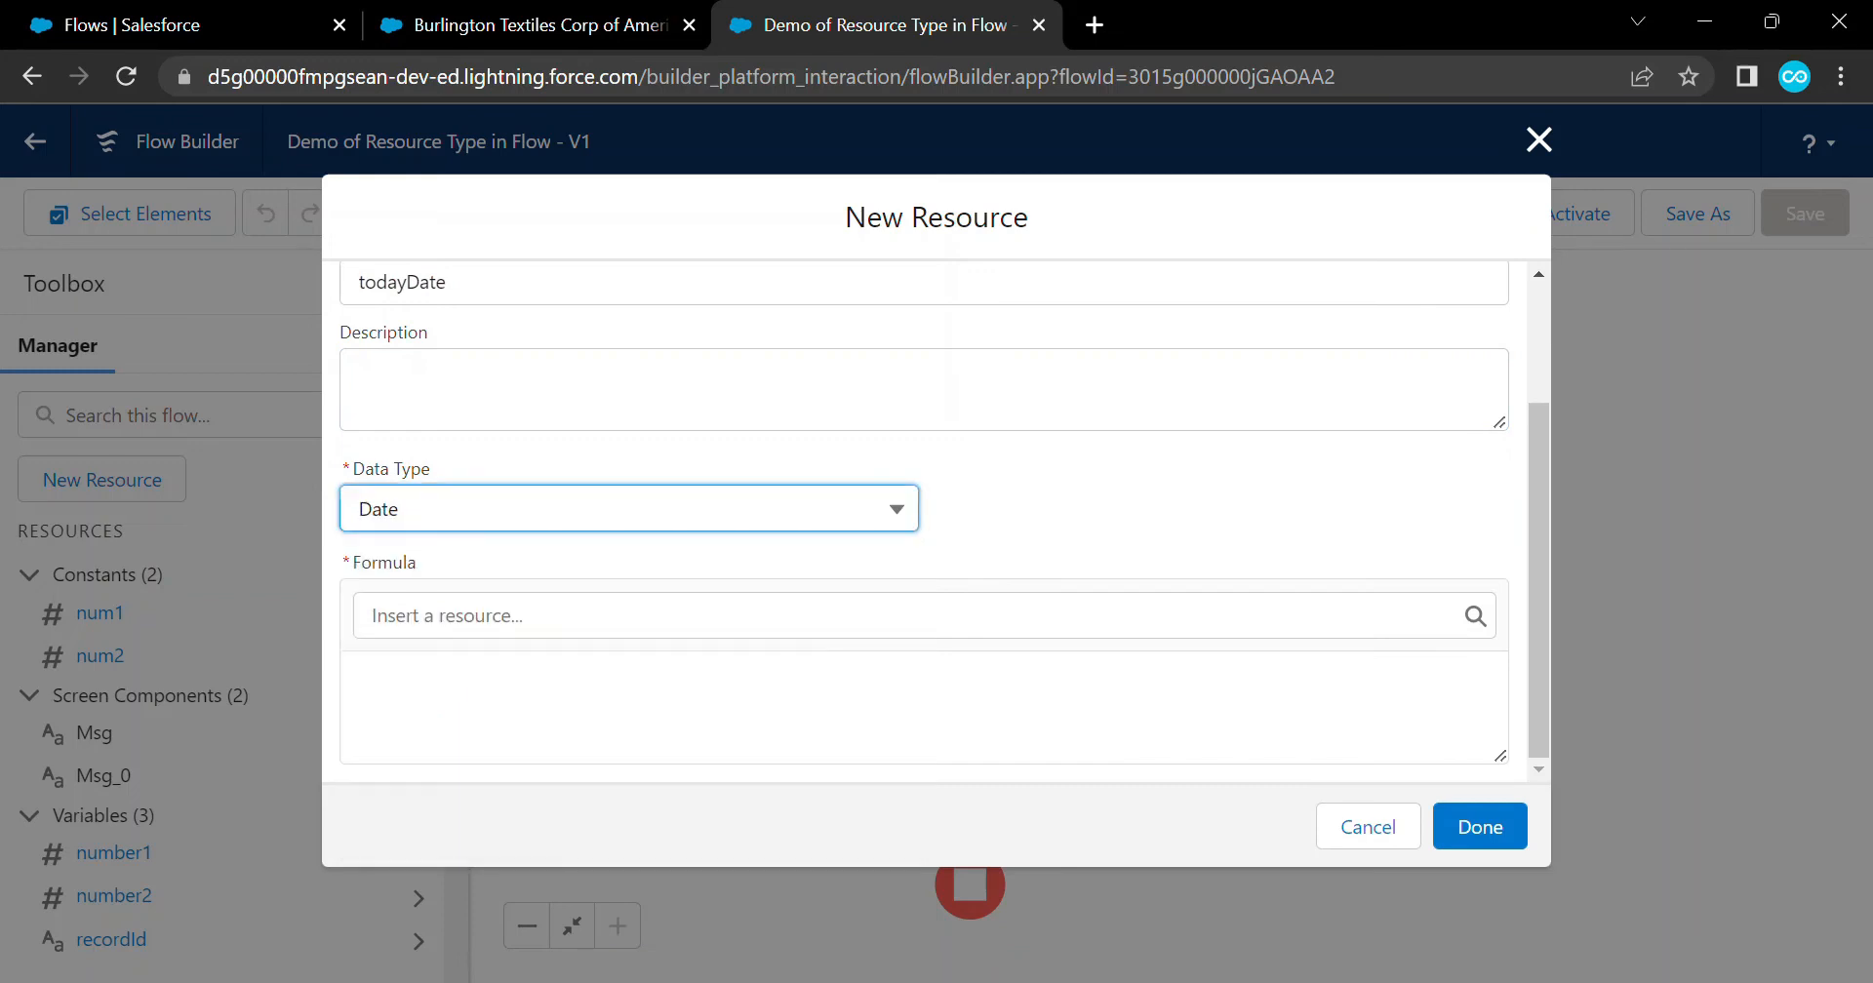
Enter TODAY() as the todayDate formula and finish creating the resource
click(909, 616)
click(924, 706)
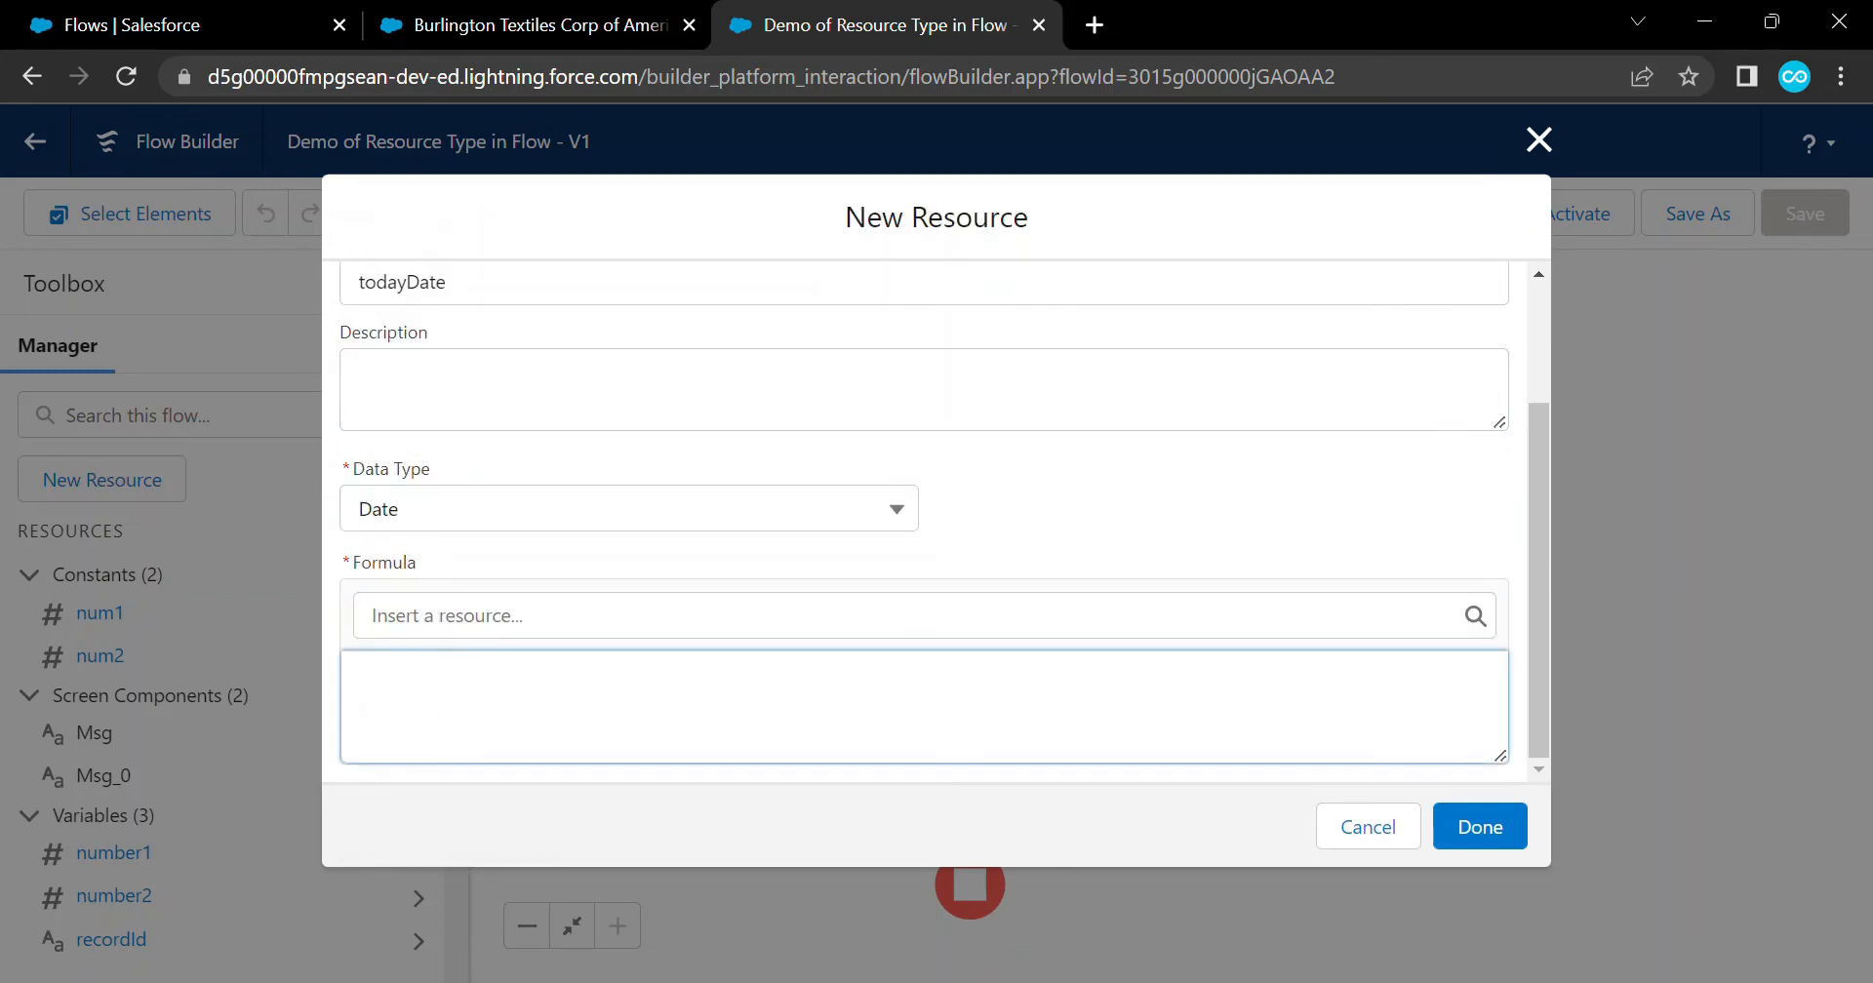
text(To)
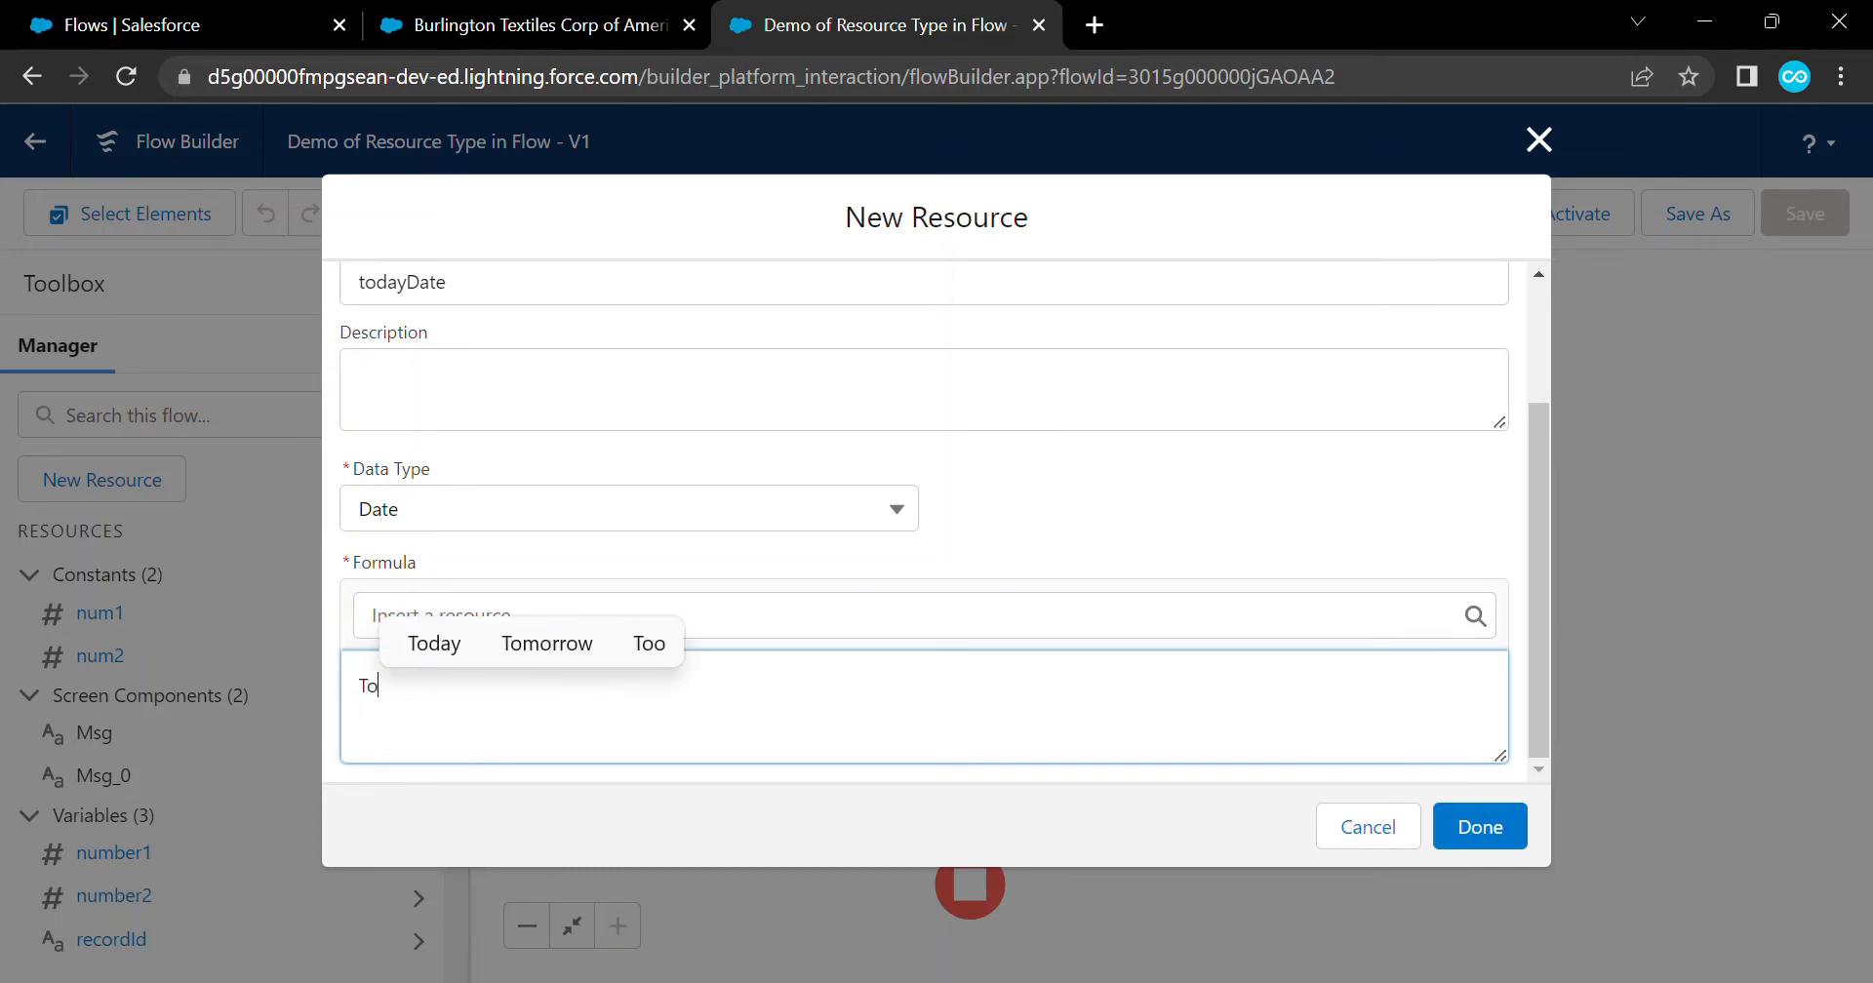
key(BackSpace)
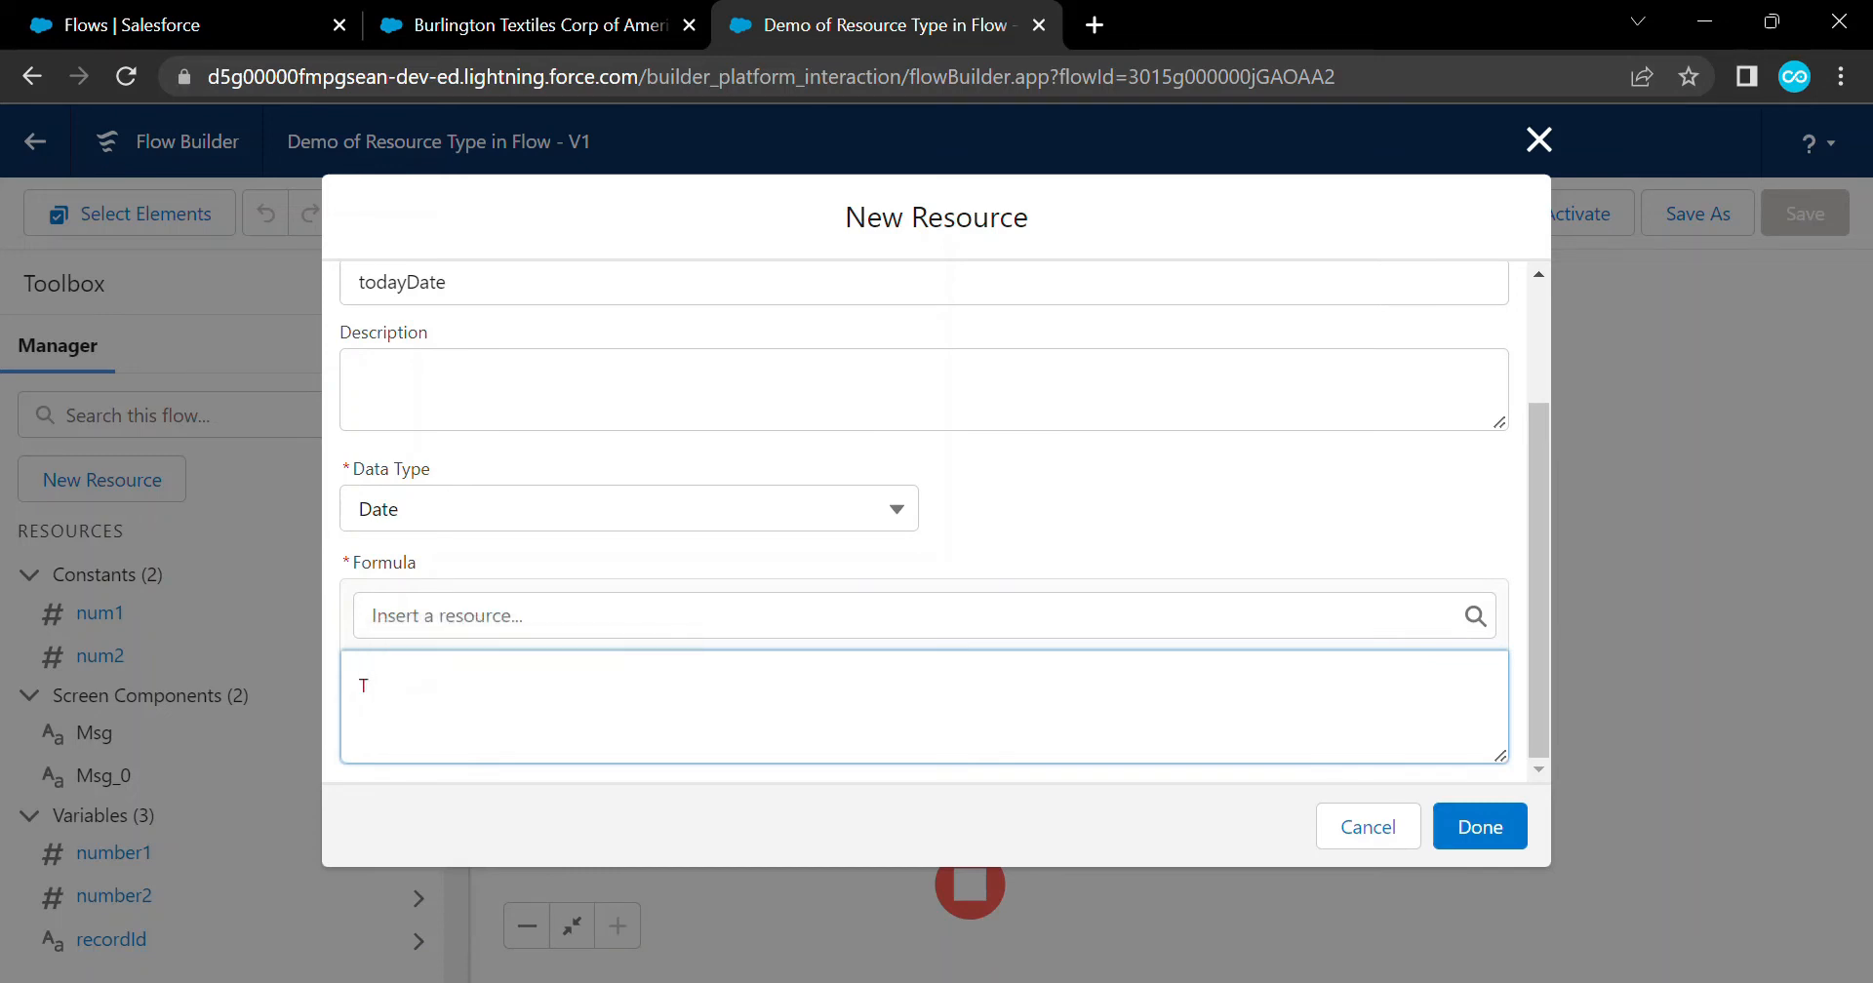
text(ODAY())
click(1480, 826)
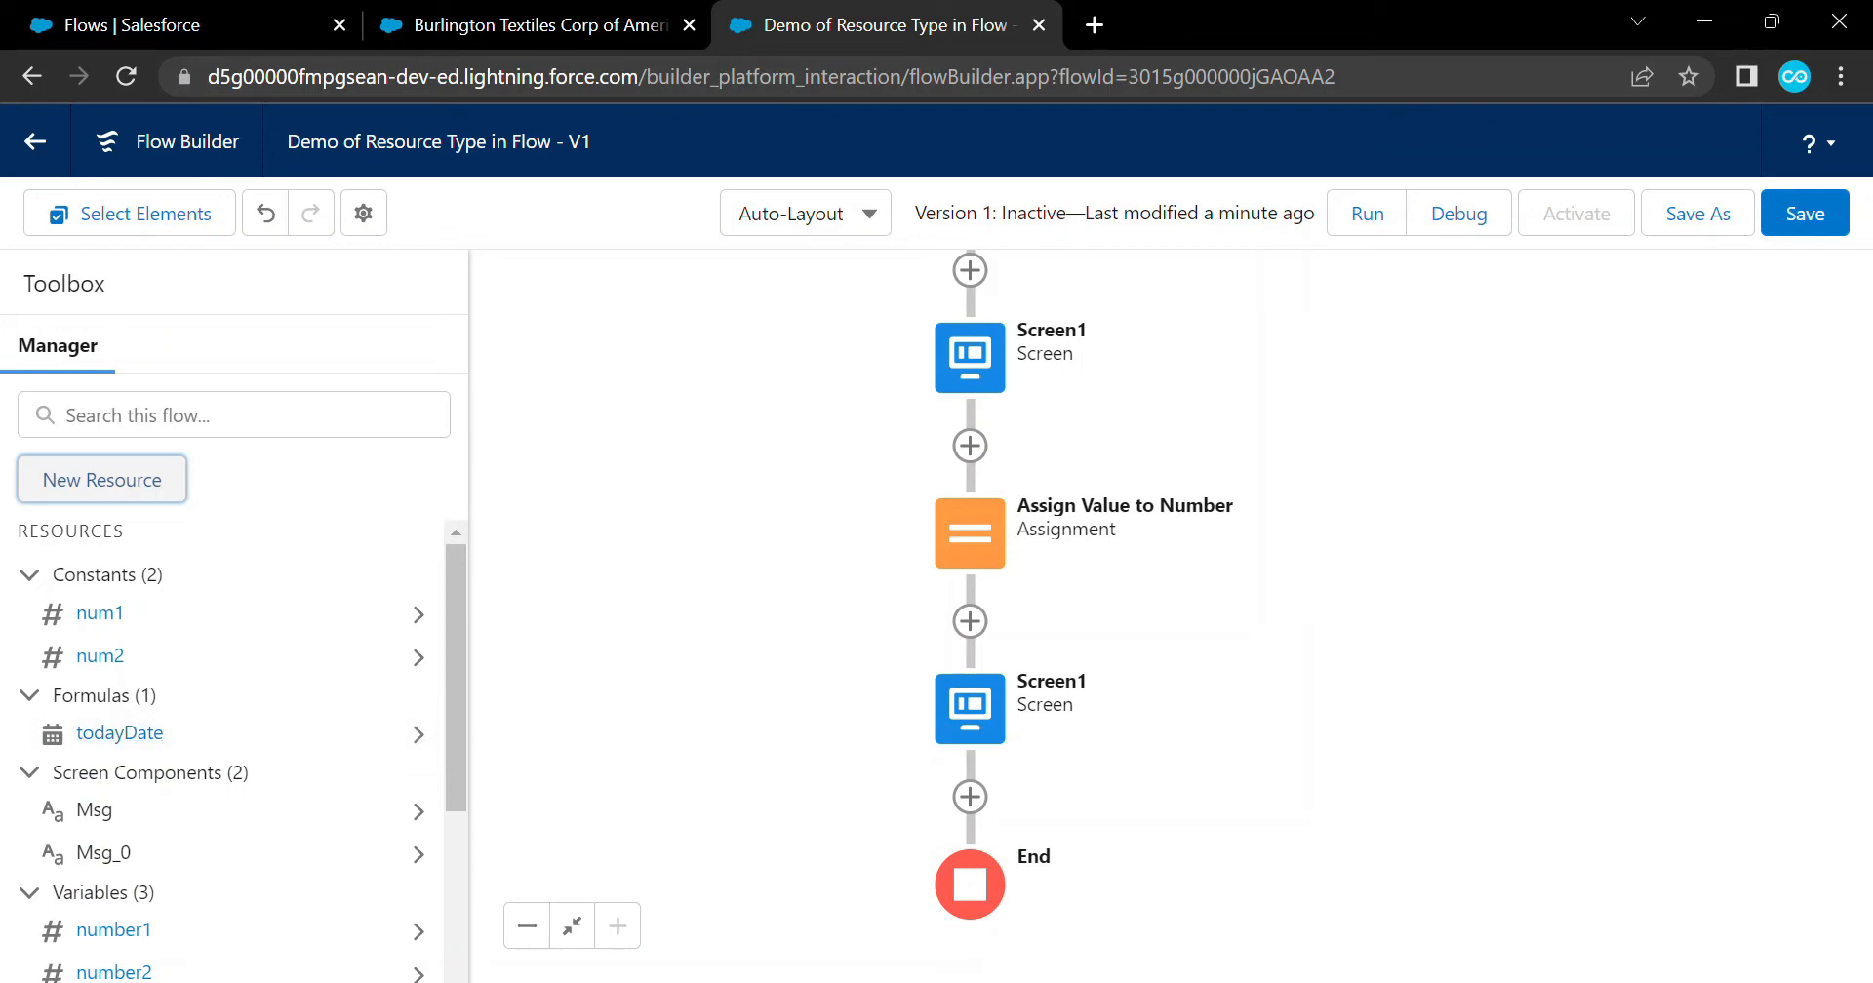
Edit the second screen's display text and add a "Today Date:" line below the Number 2 line
click(970, 709)
click(970, 965)
click(878, 528)
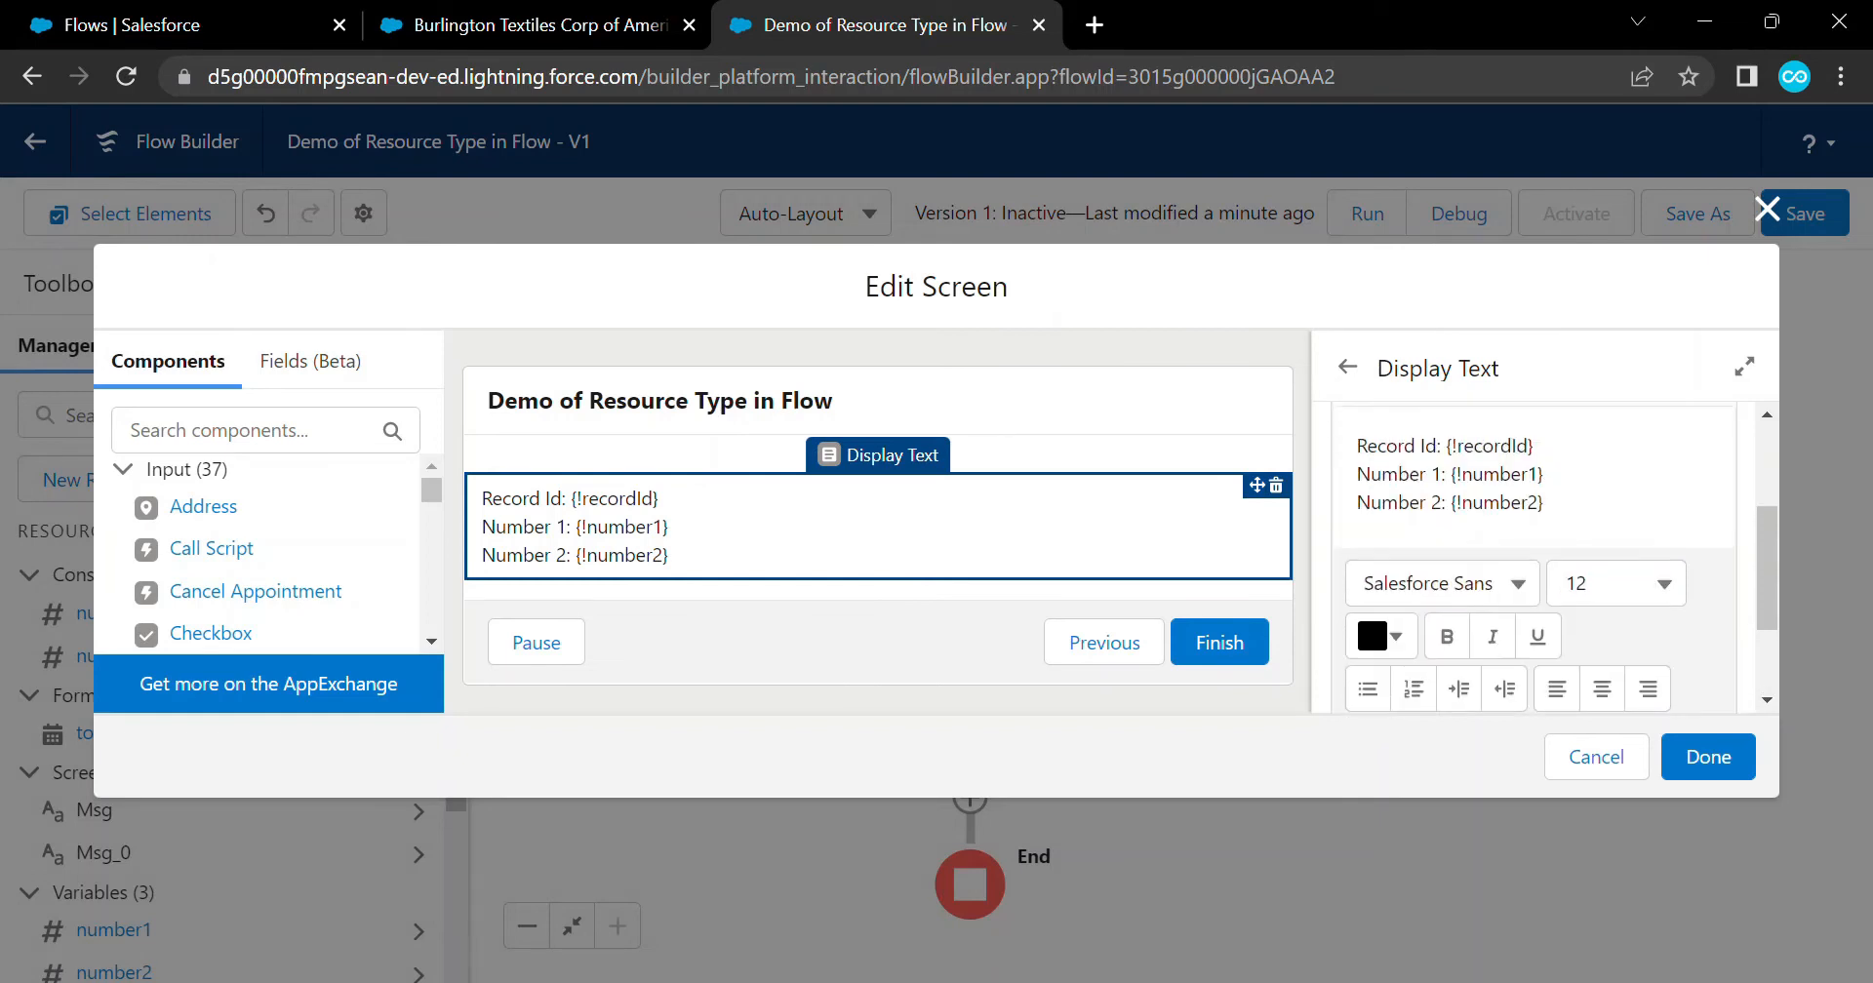
click(1545, 504)
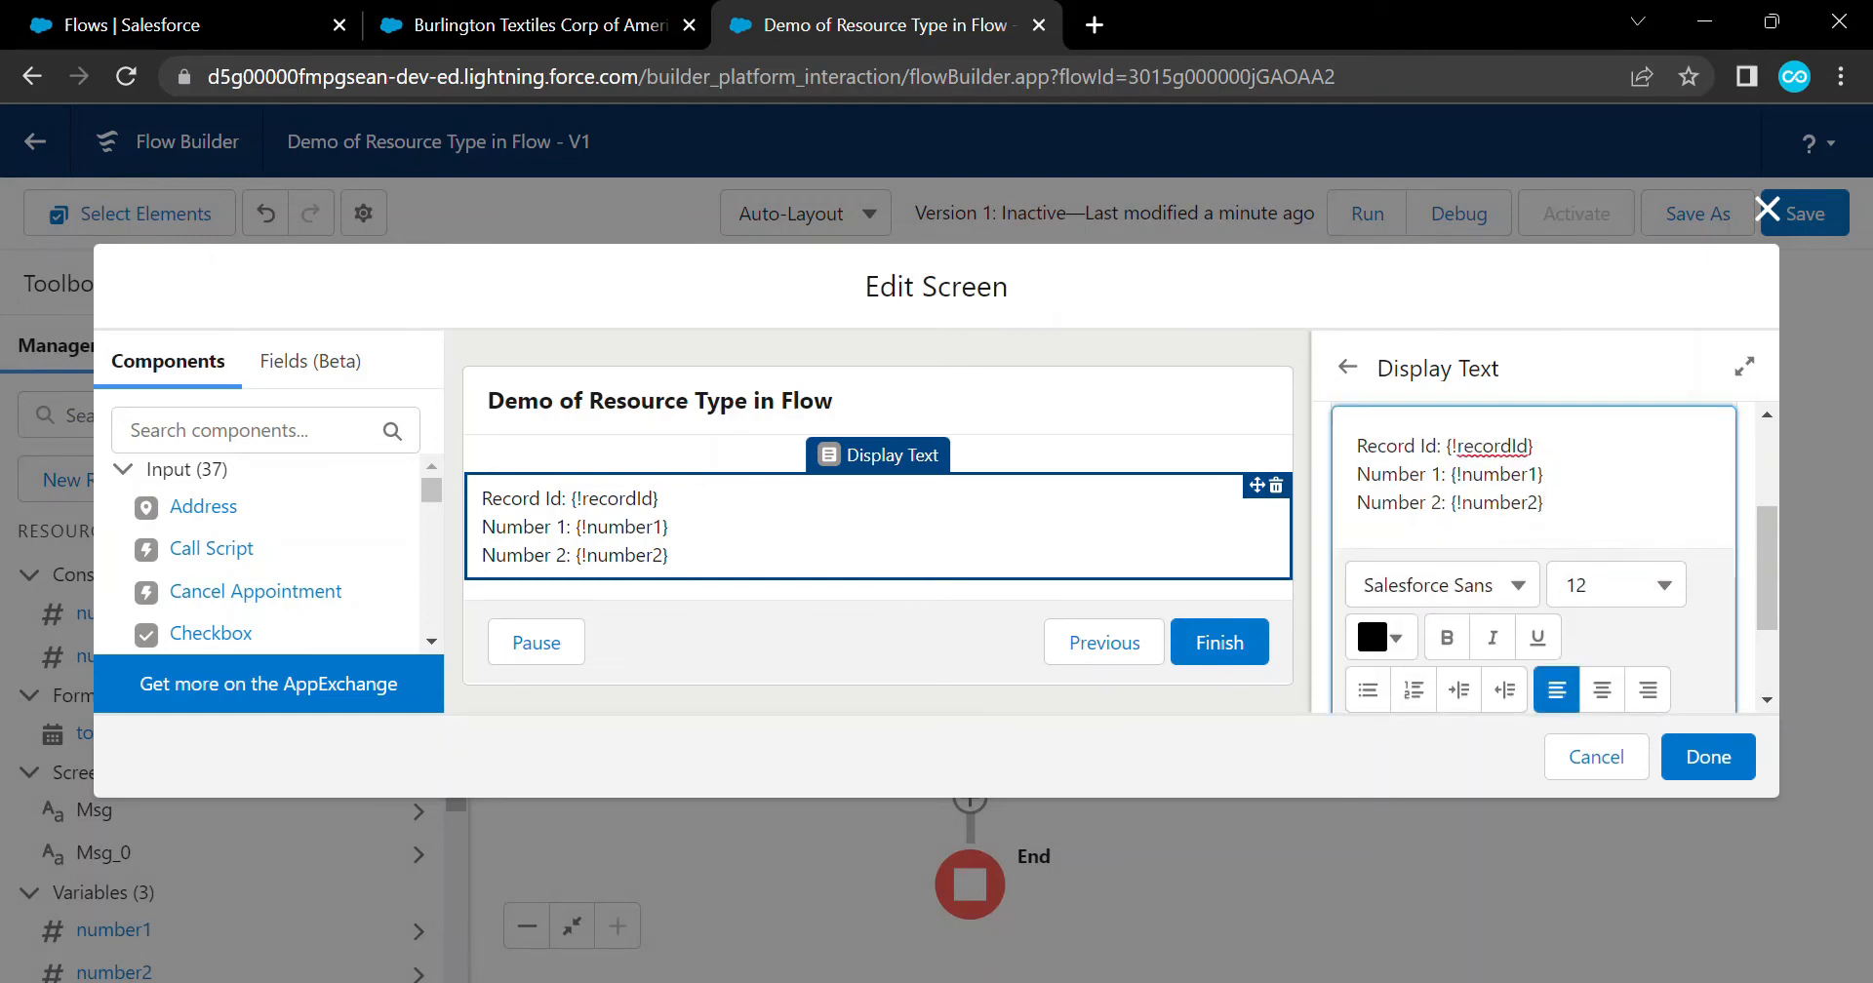
key(Return)
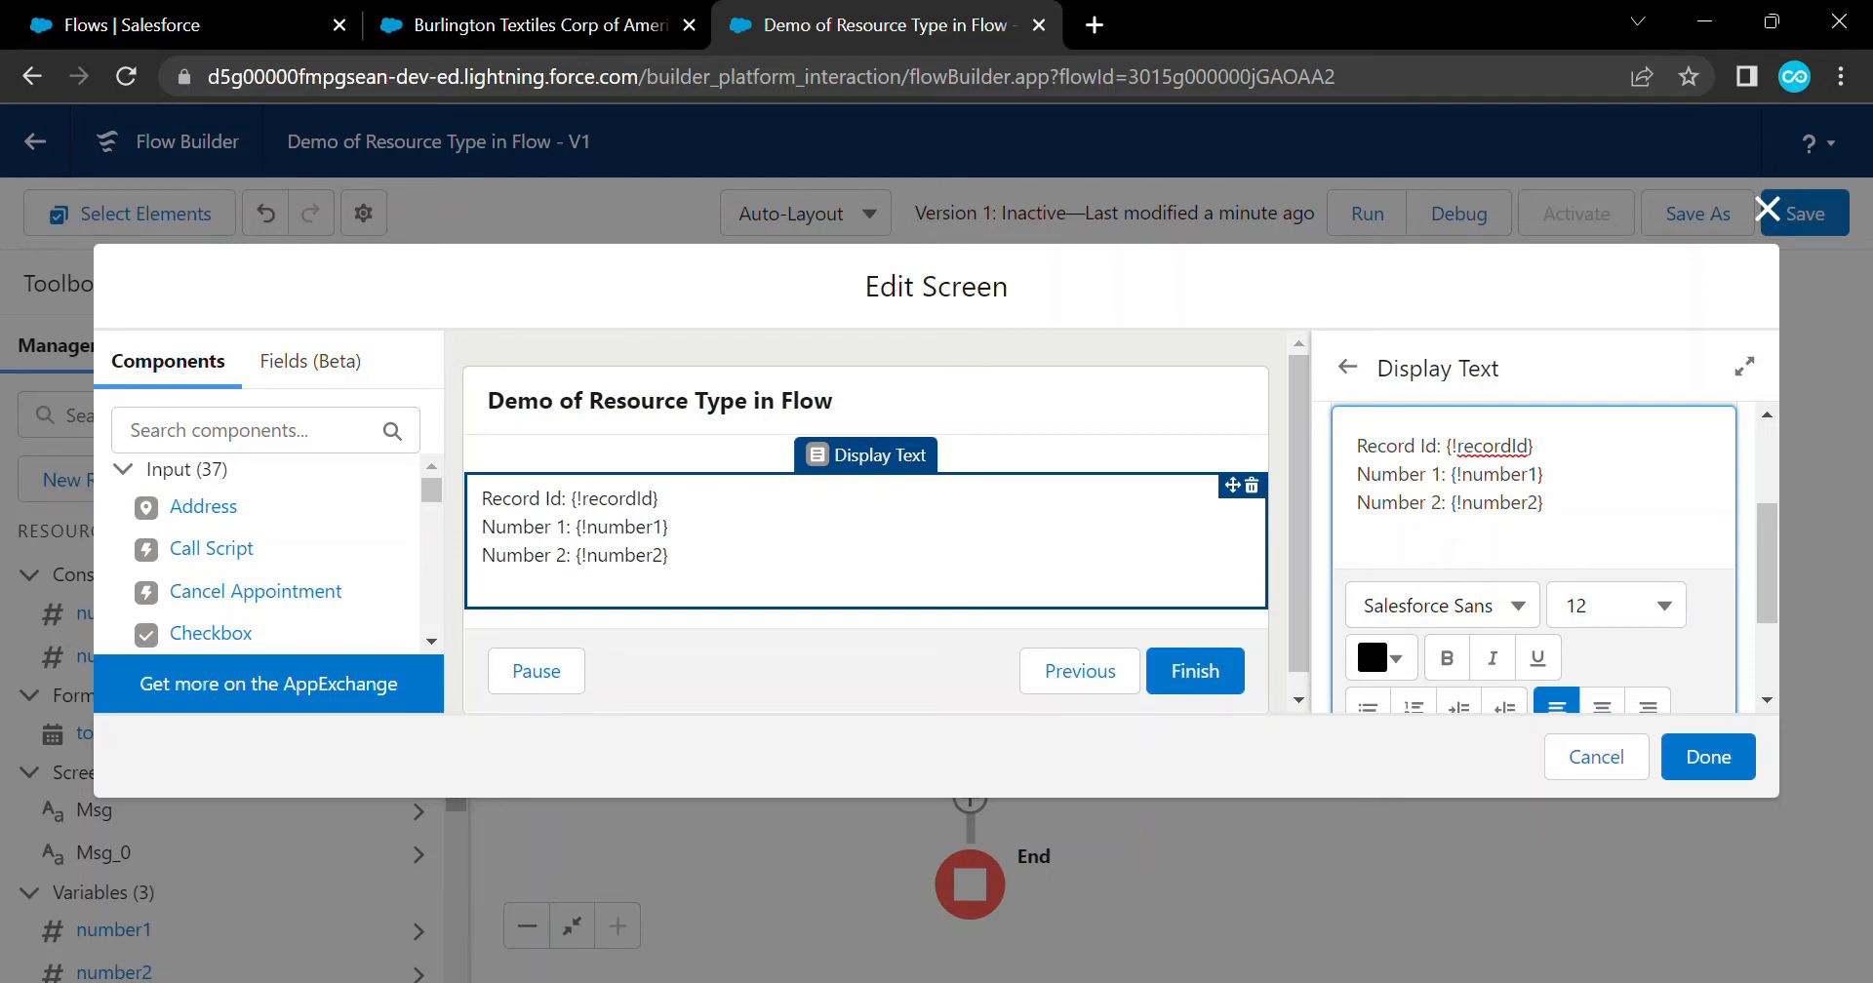
text(Today Date:)
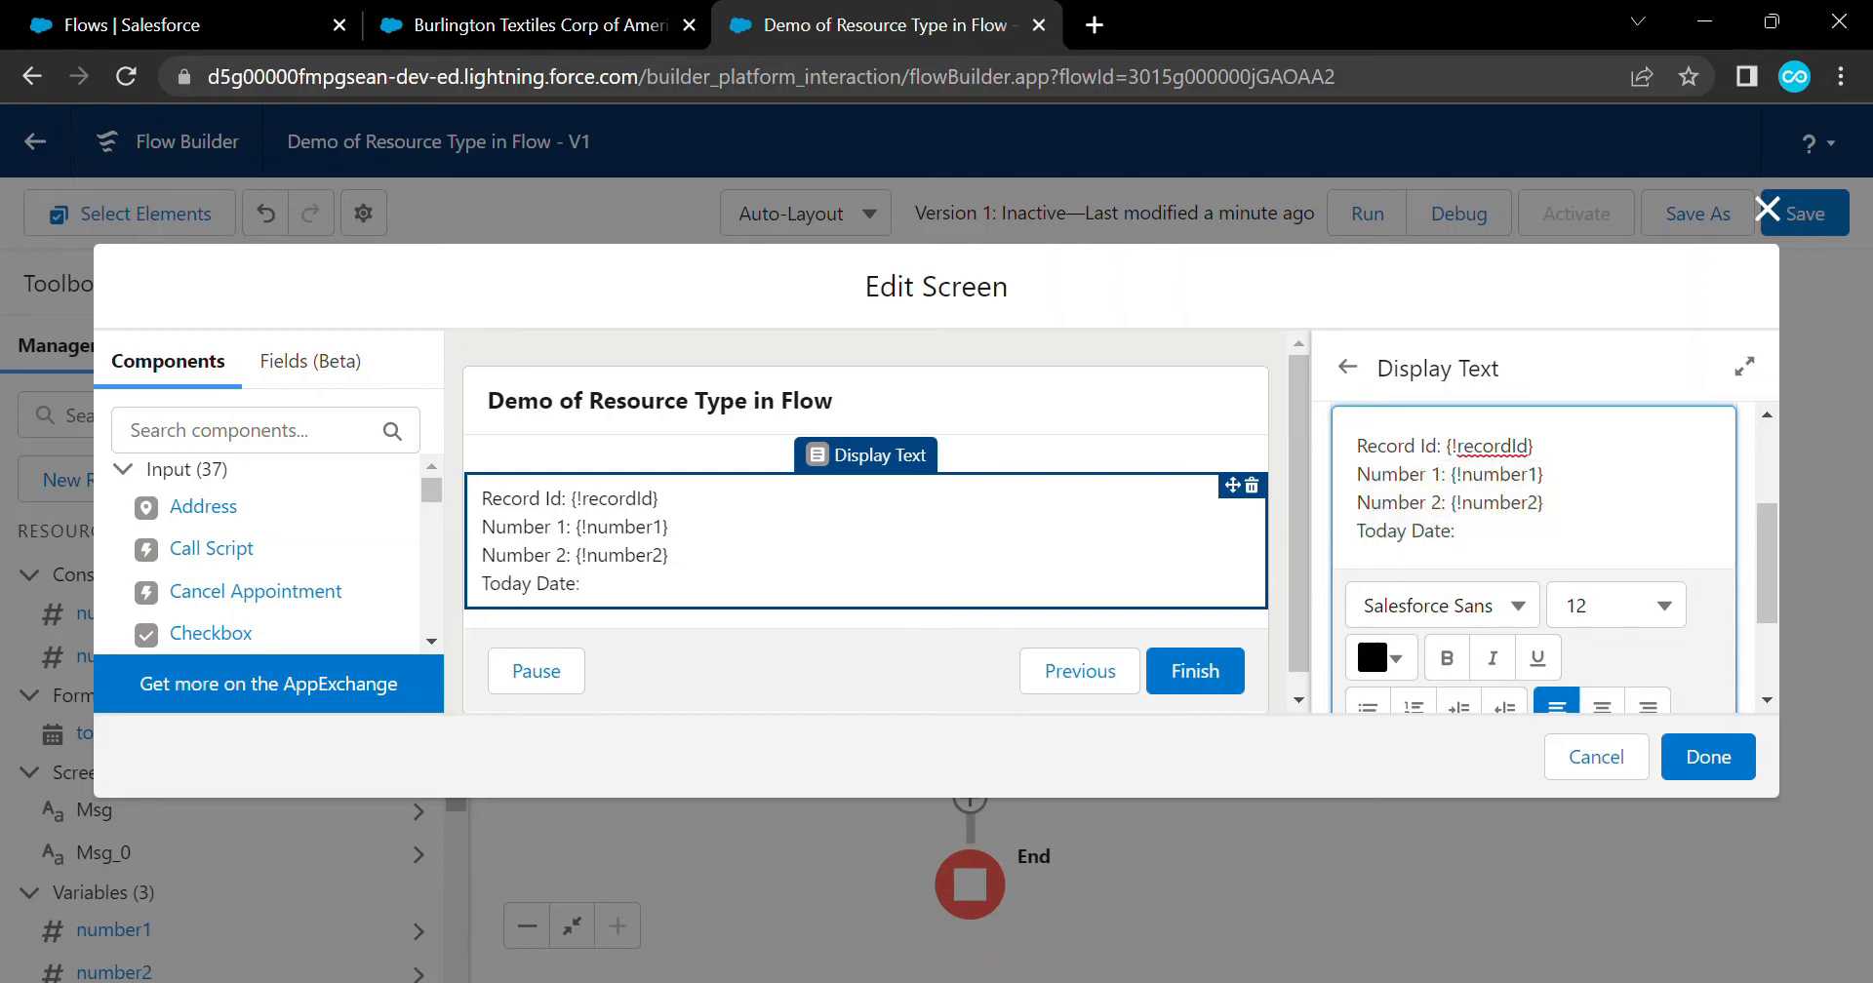
Insert the todayDate formula after the "Today Date:" label, finish editing the screen, and save the flow
scroll(1534, 556, up, 3)
click(1522, 574)
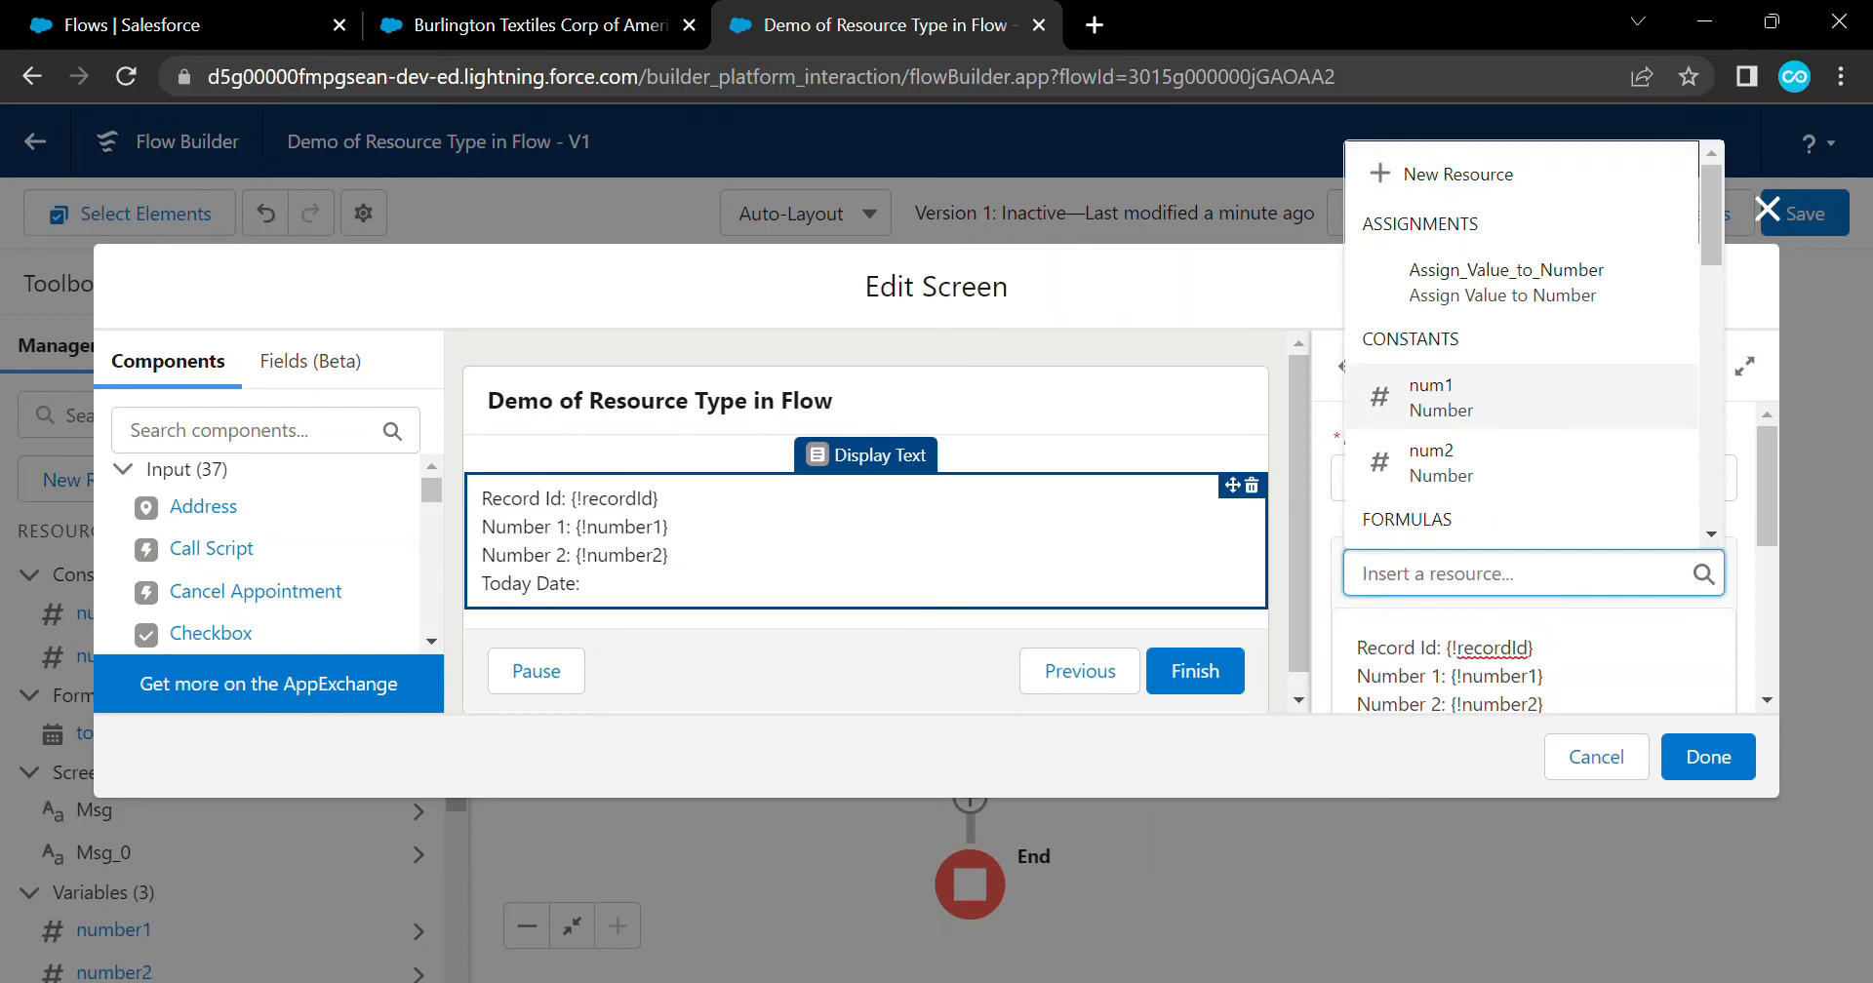
scroll(1522, 420, down, 3)
click(1493, 422)
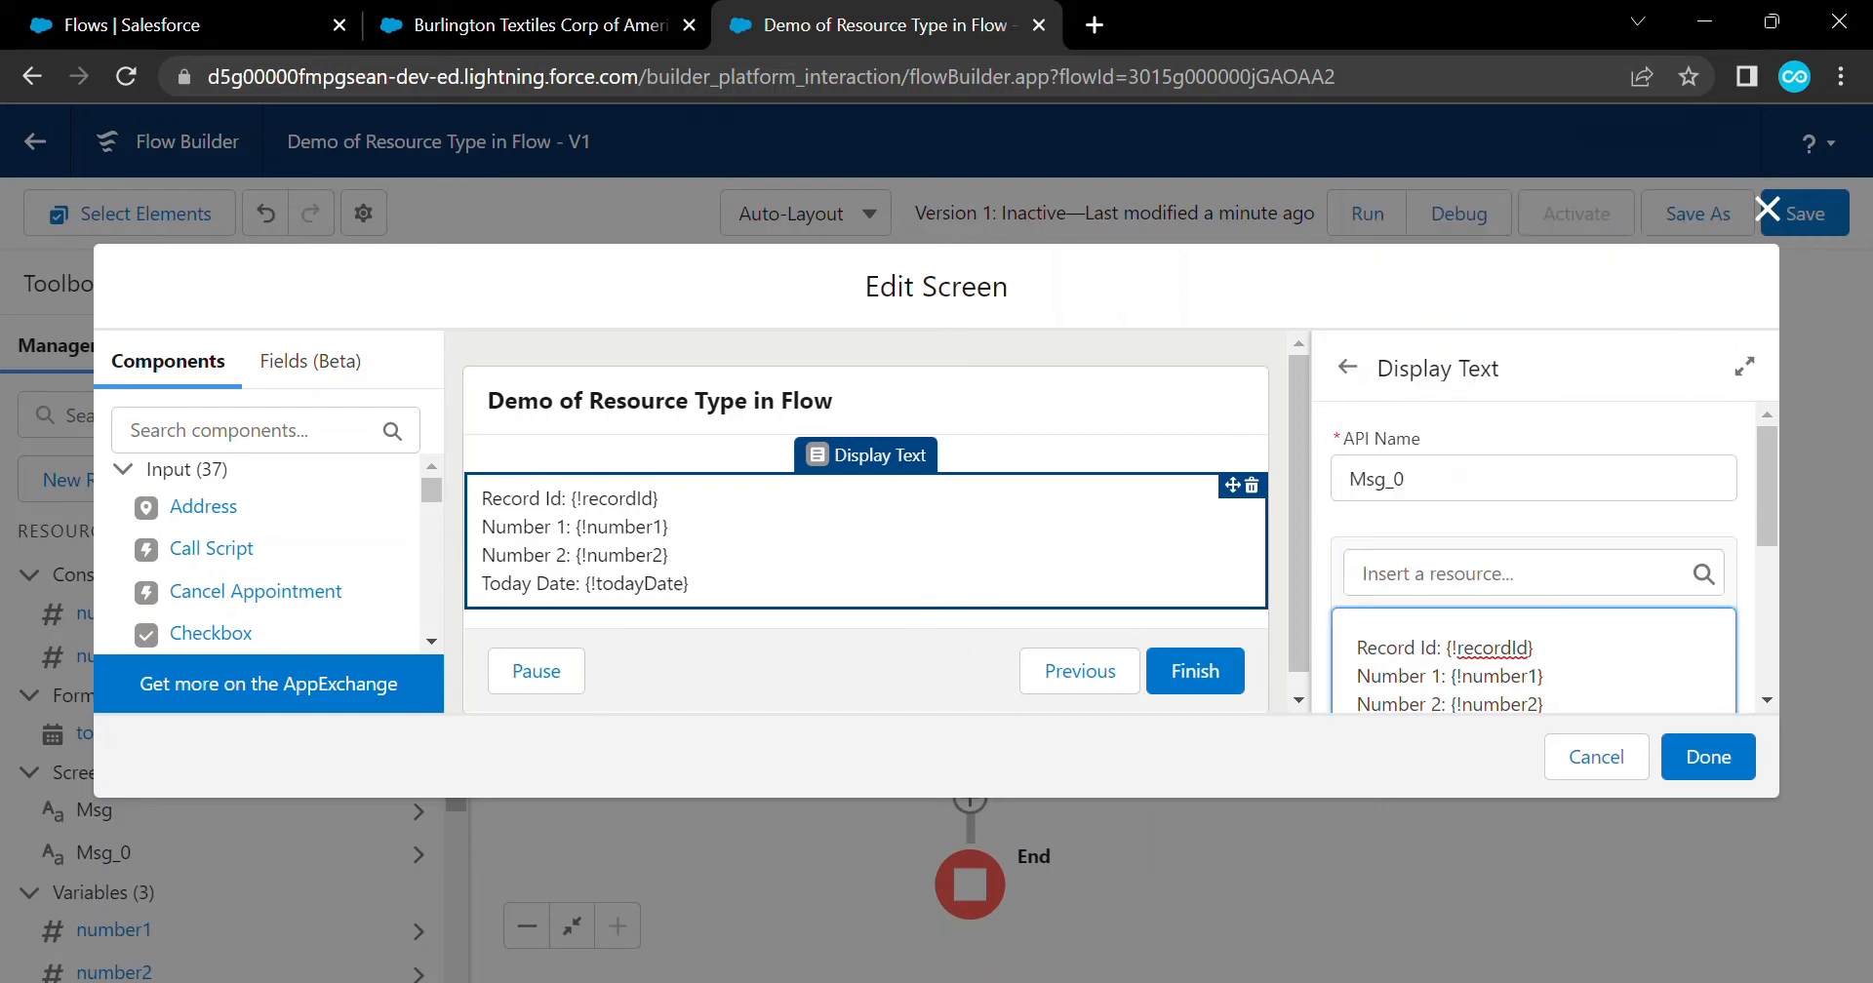
scroll(1534, 558, down, 2)
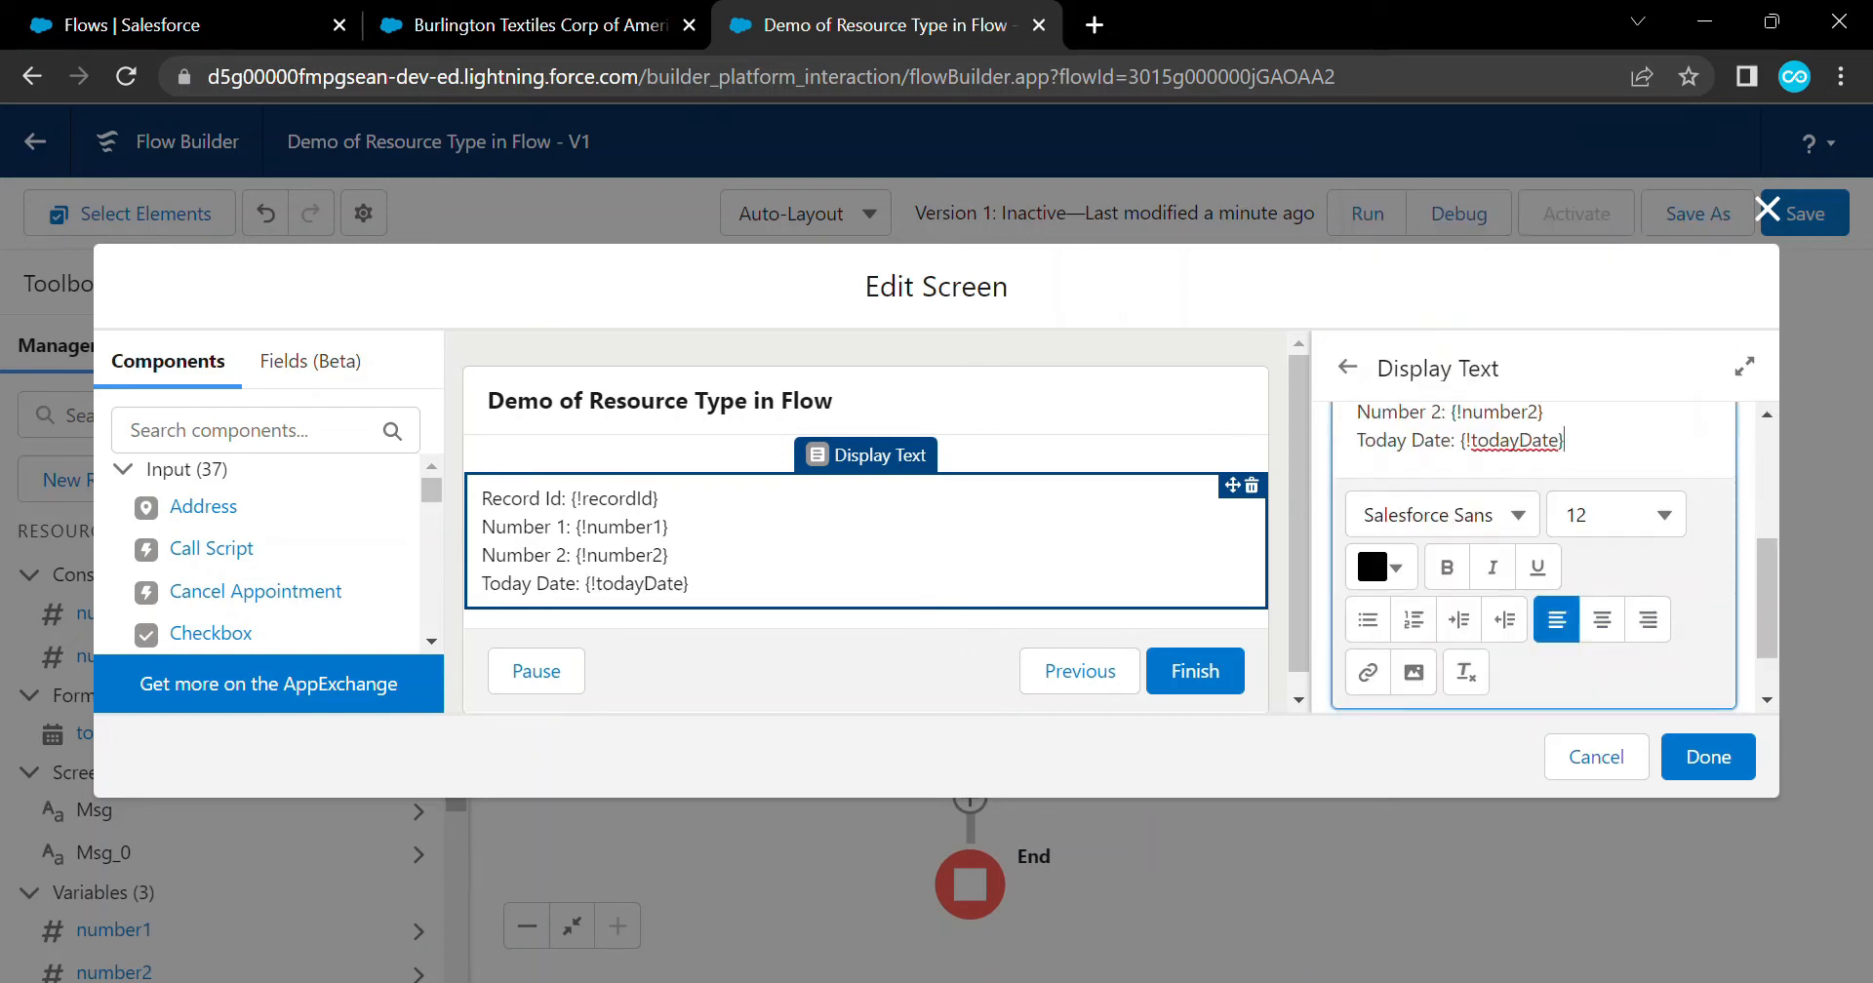
click(1709, 757)
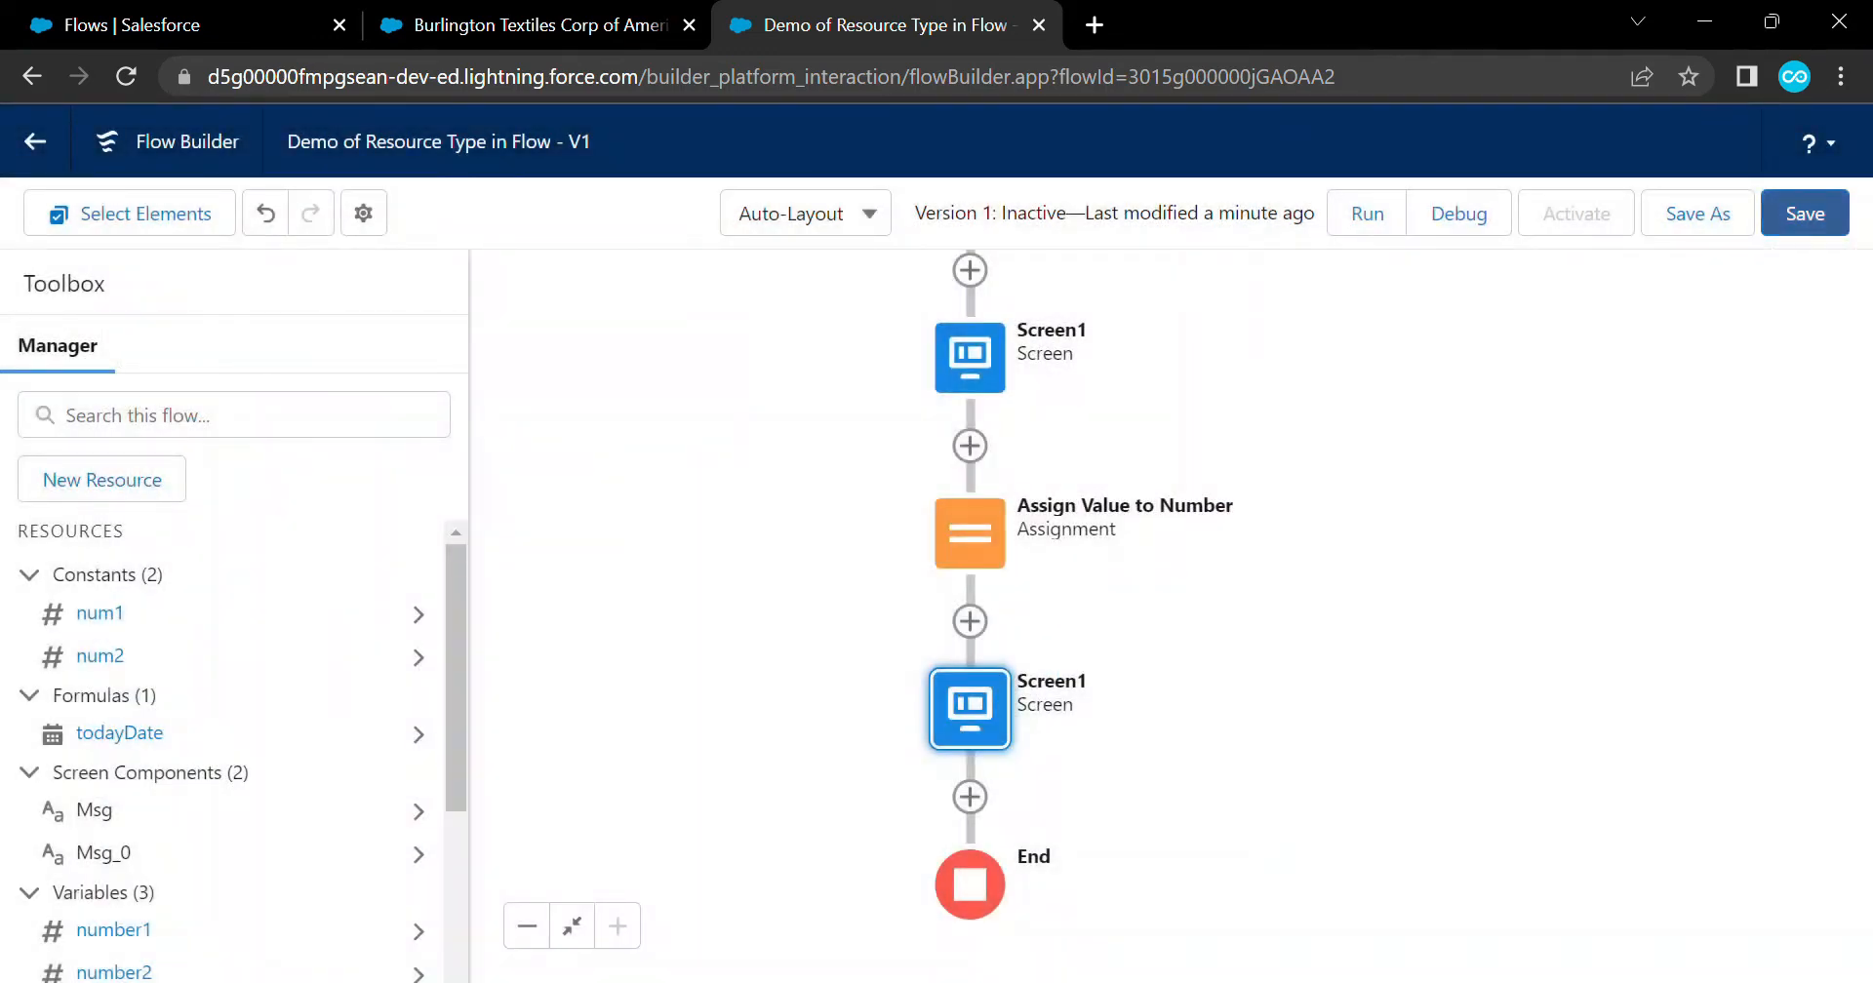
key(ctrl+s)
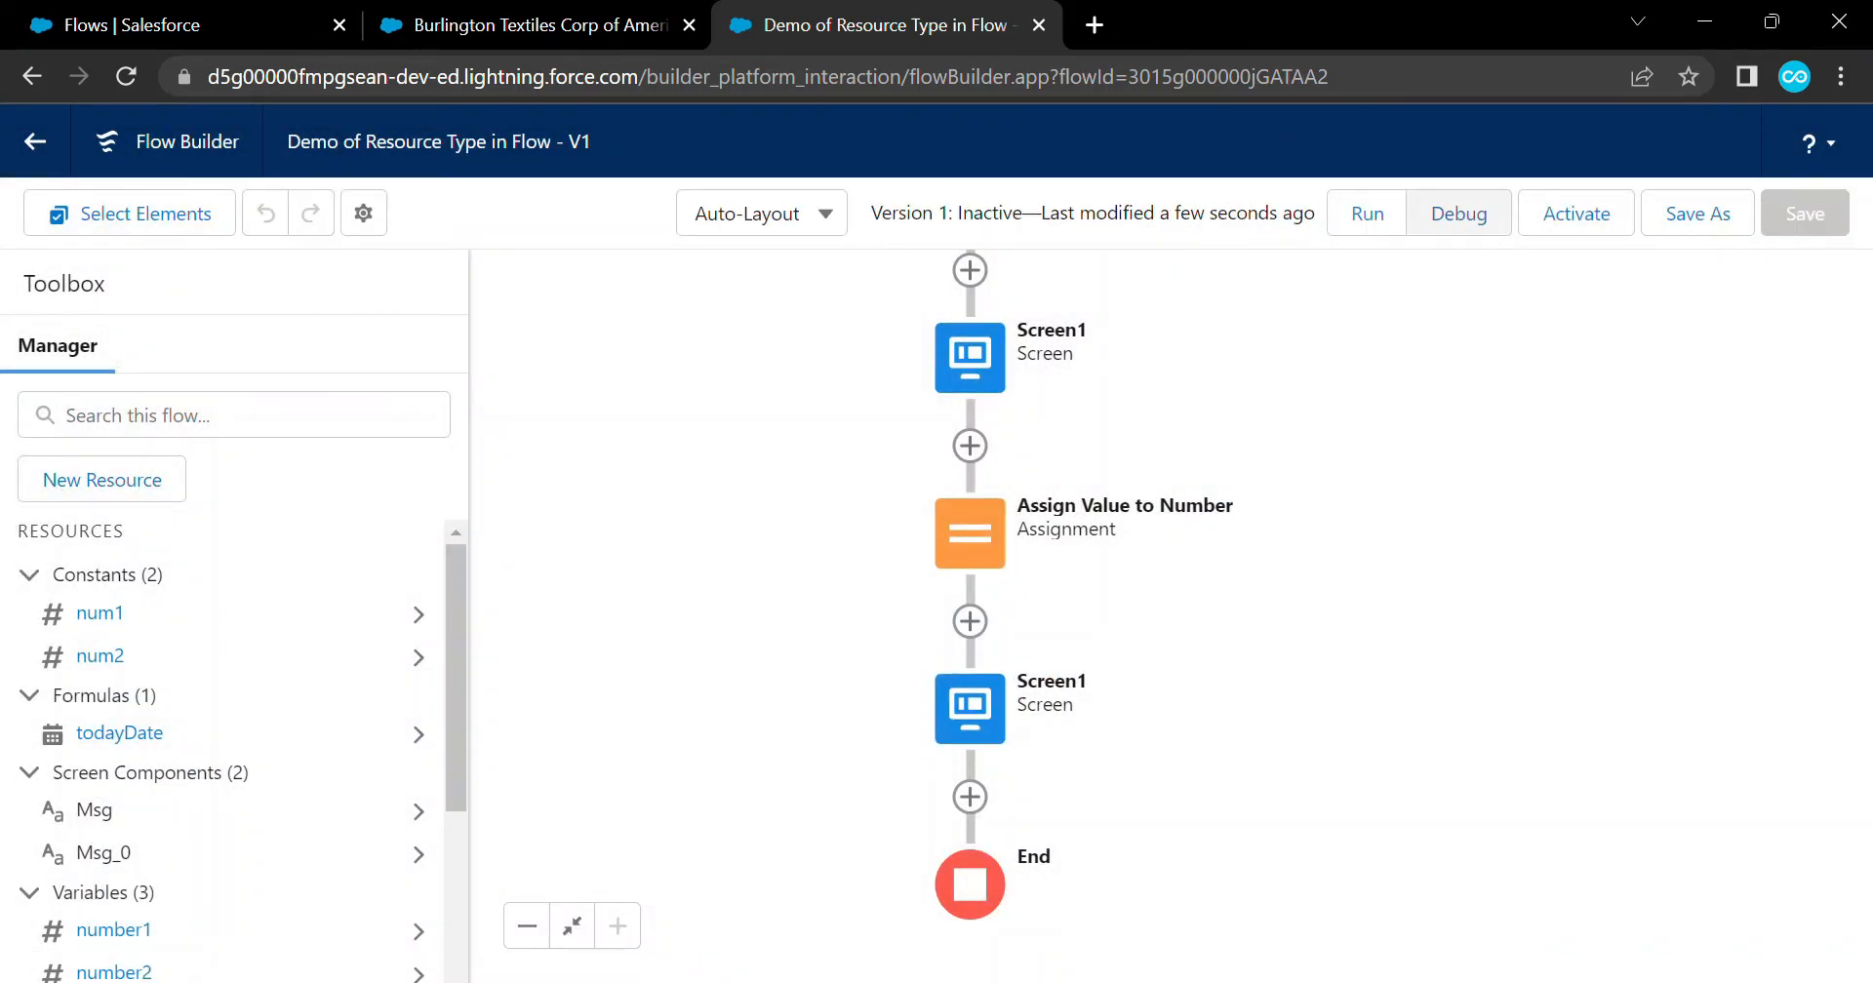
Debug the flow with the previously used record ID, examine the Today Date line on the second screen, and close the run
click(1458, 214)
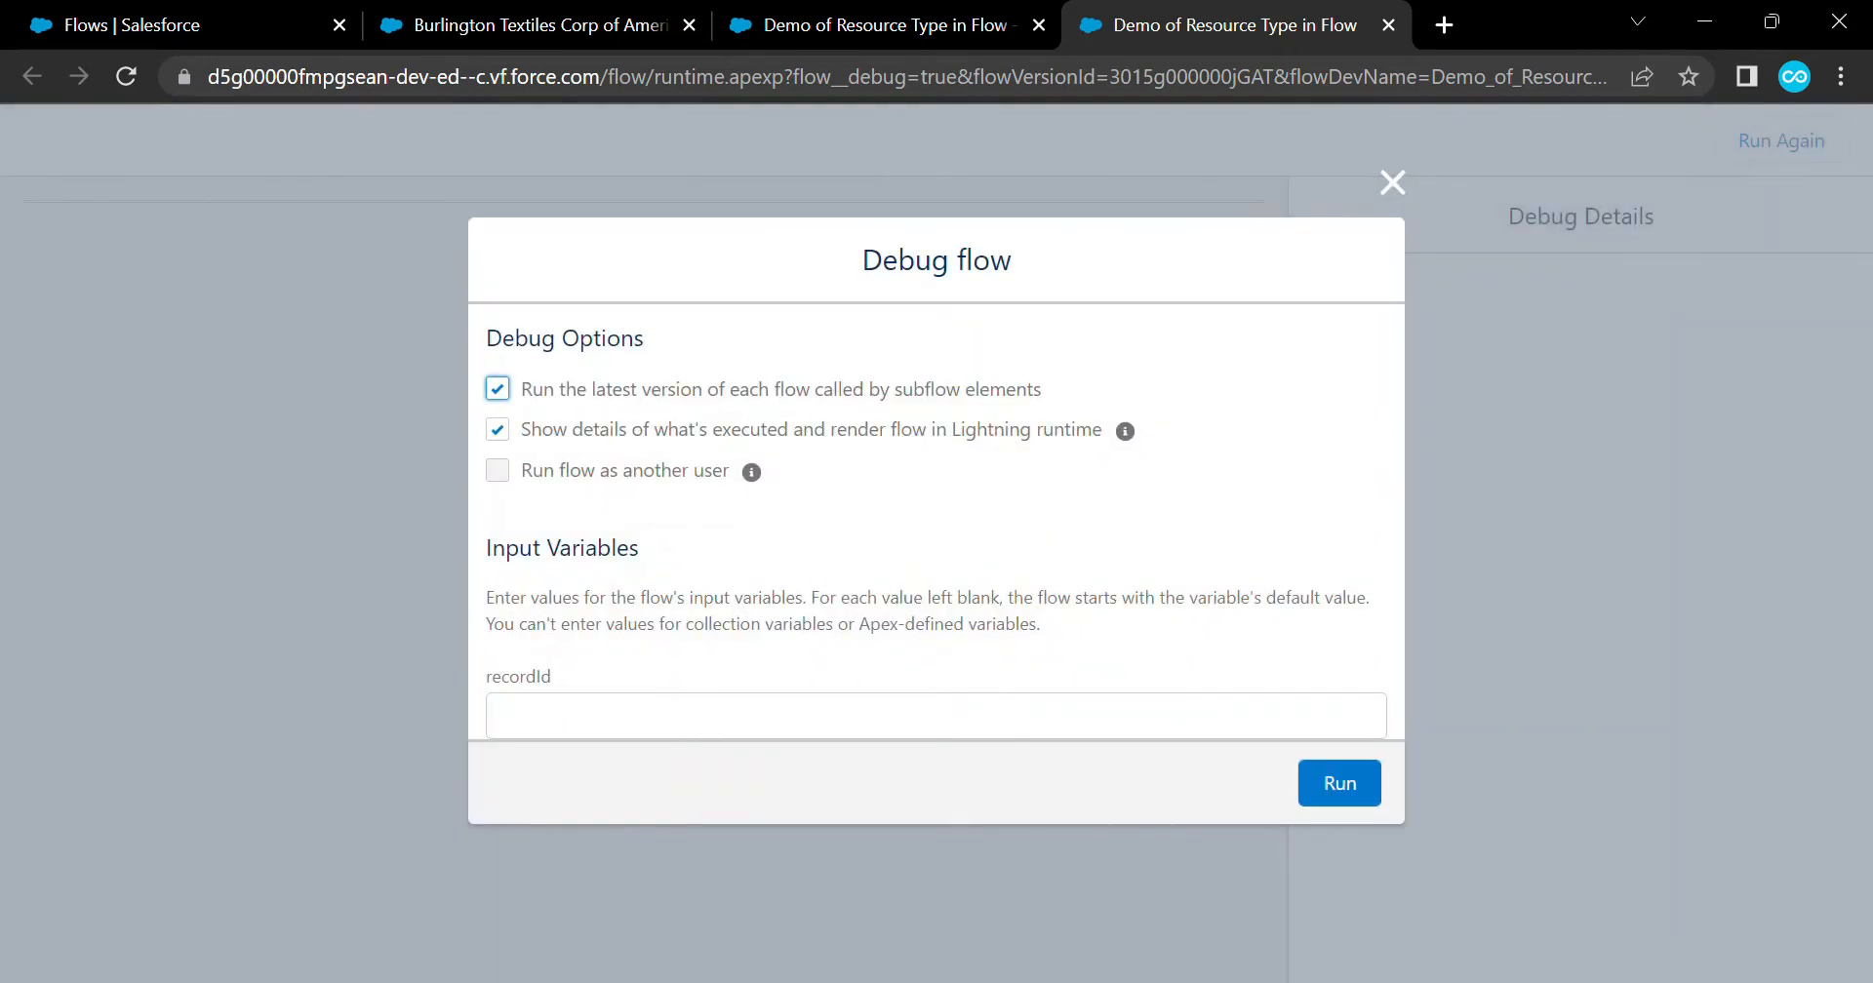
click(753, 717)
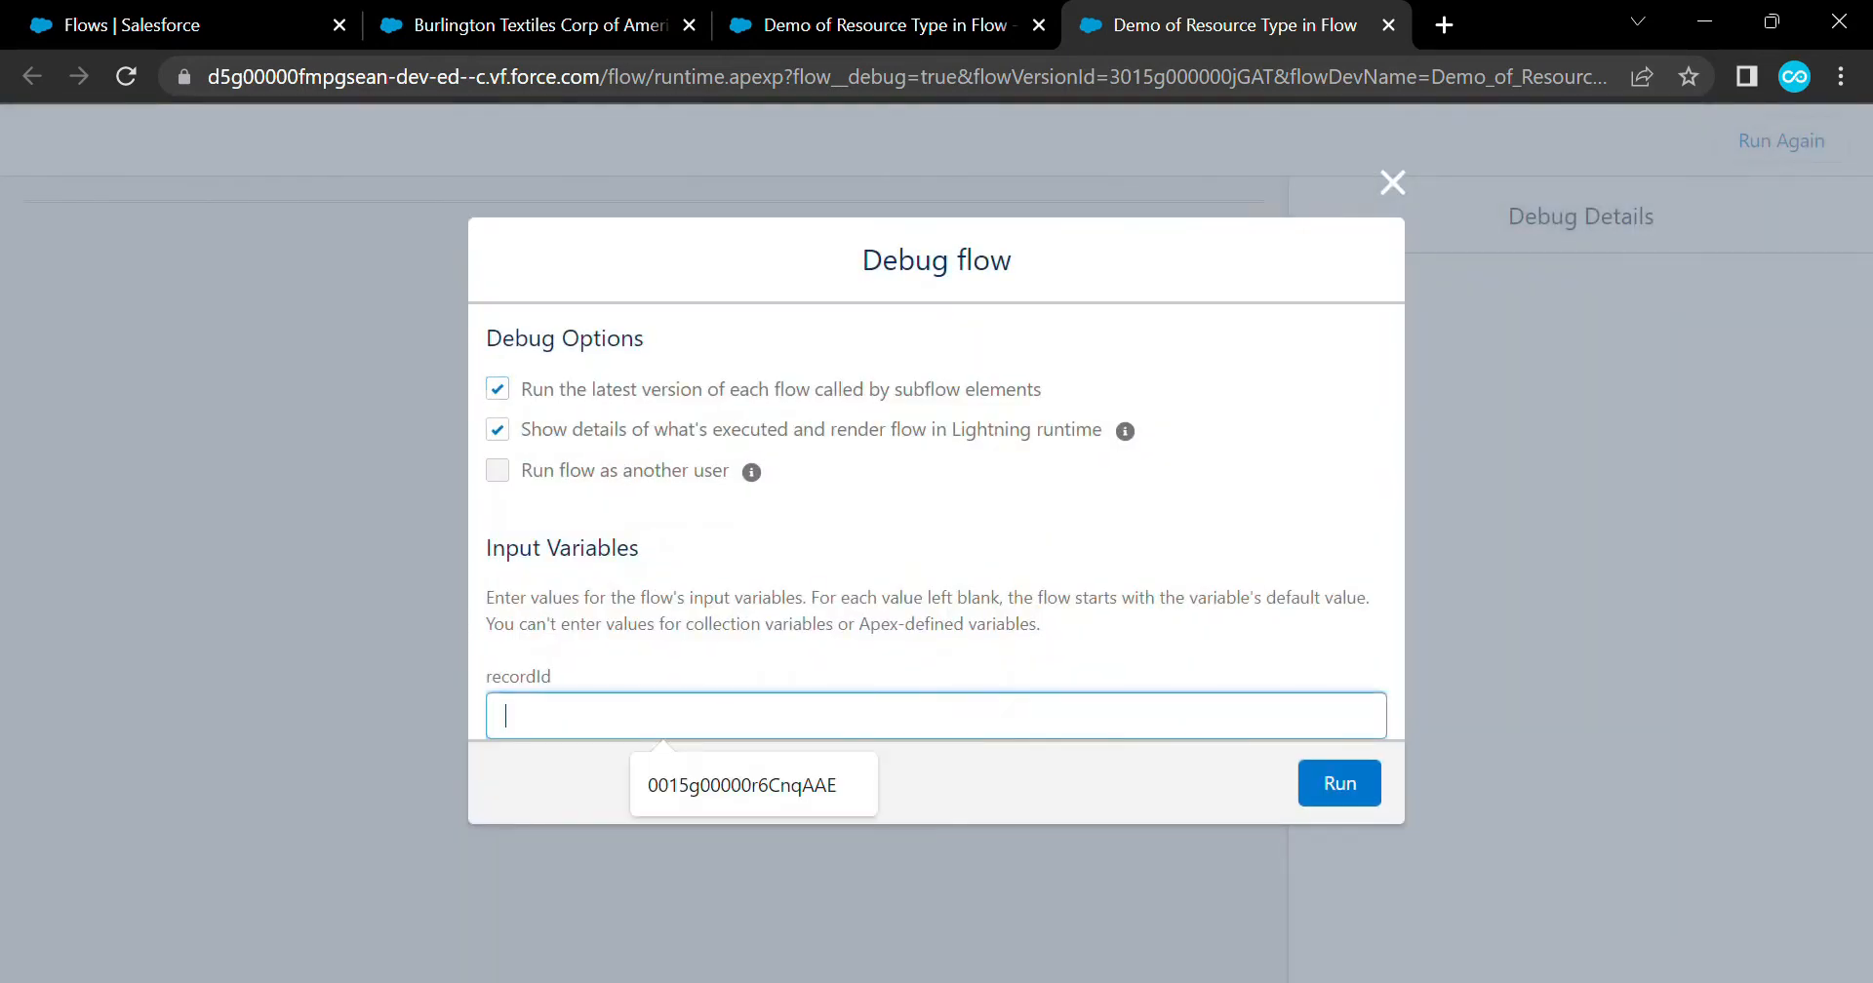
click(753, 783)
click(1339, 783)
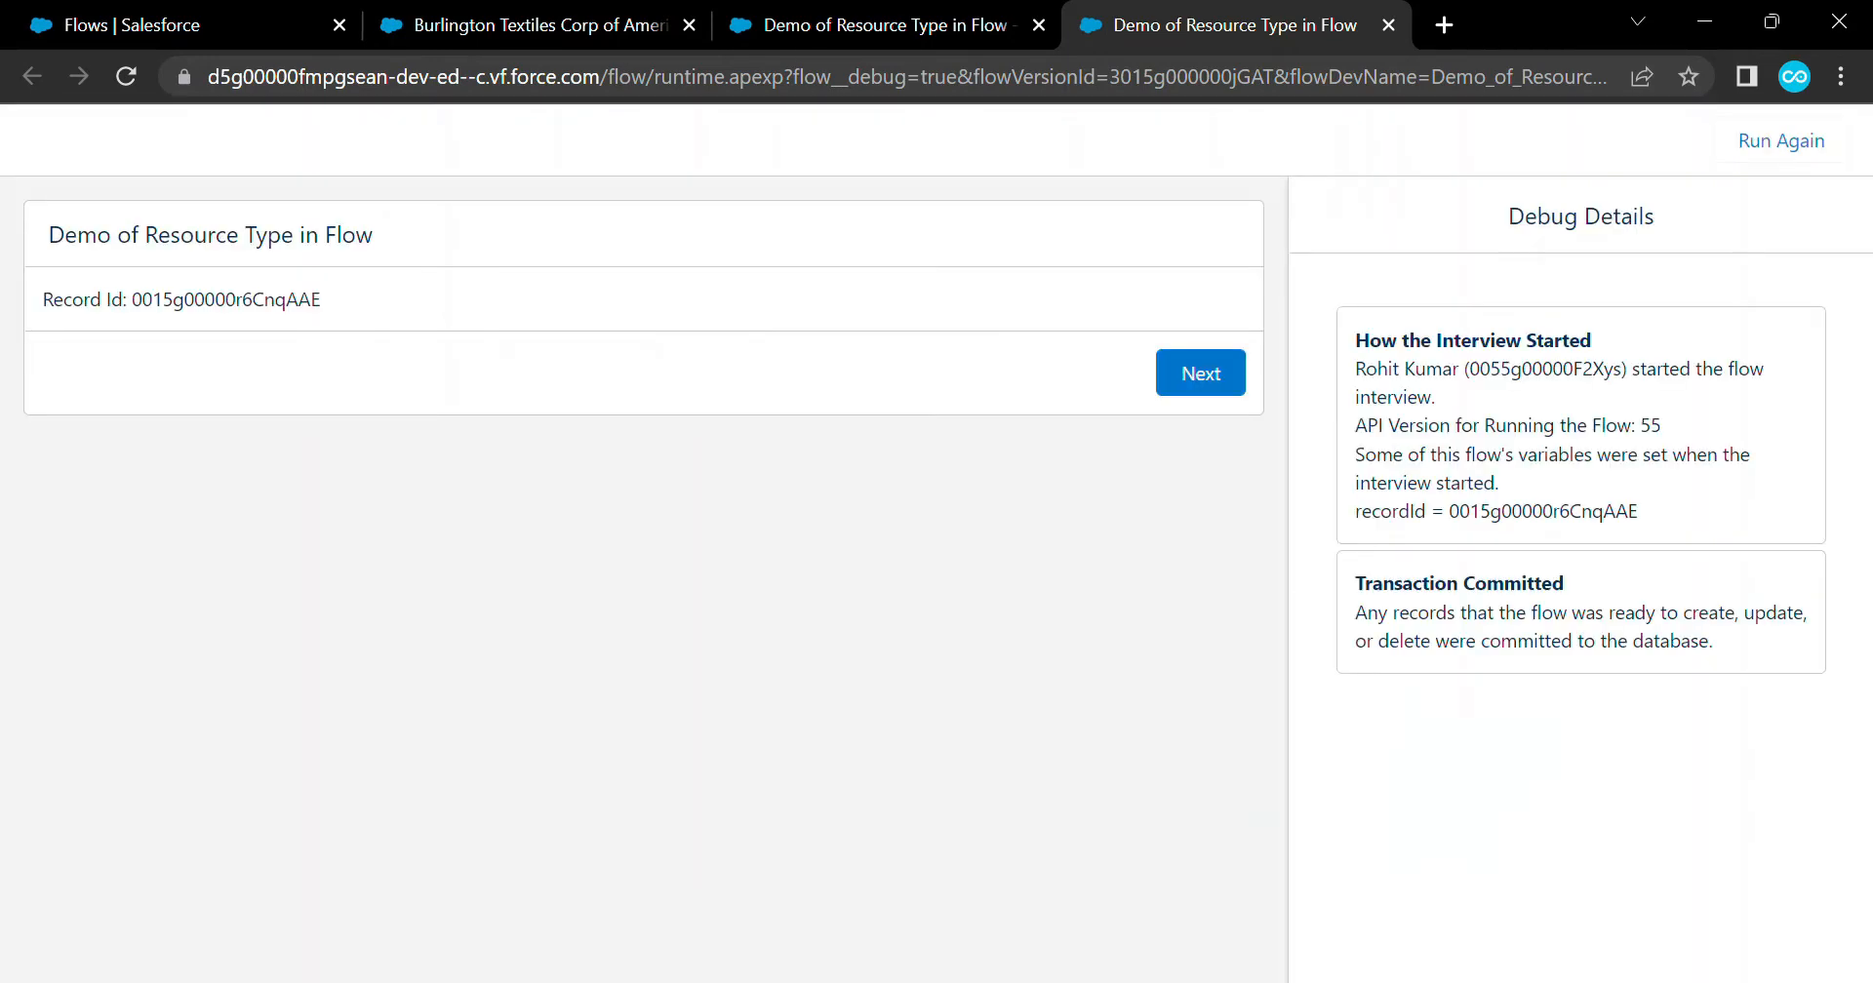
click(1200, 374)
drag(314, 384, 42, 384)
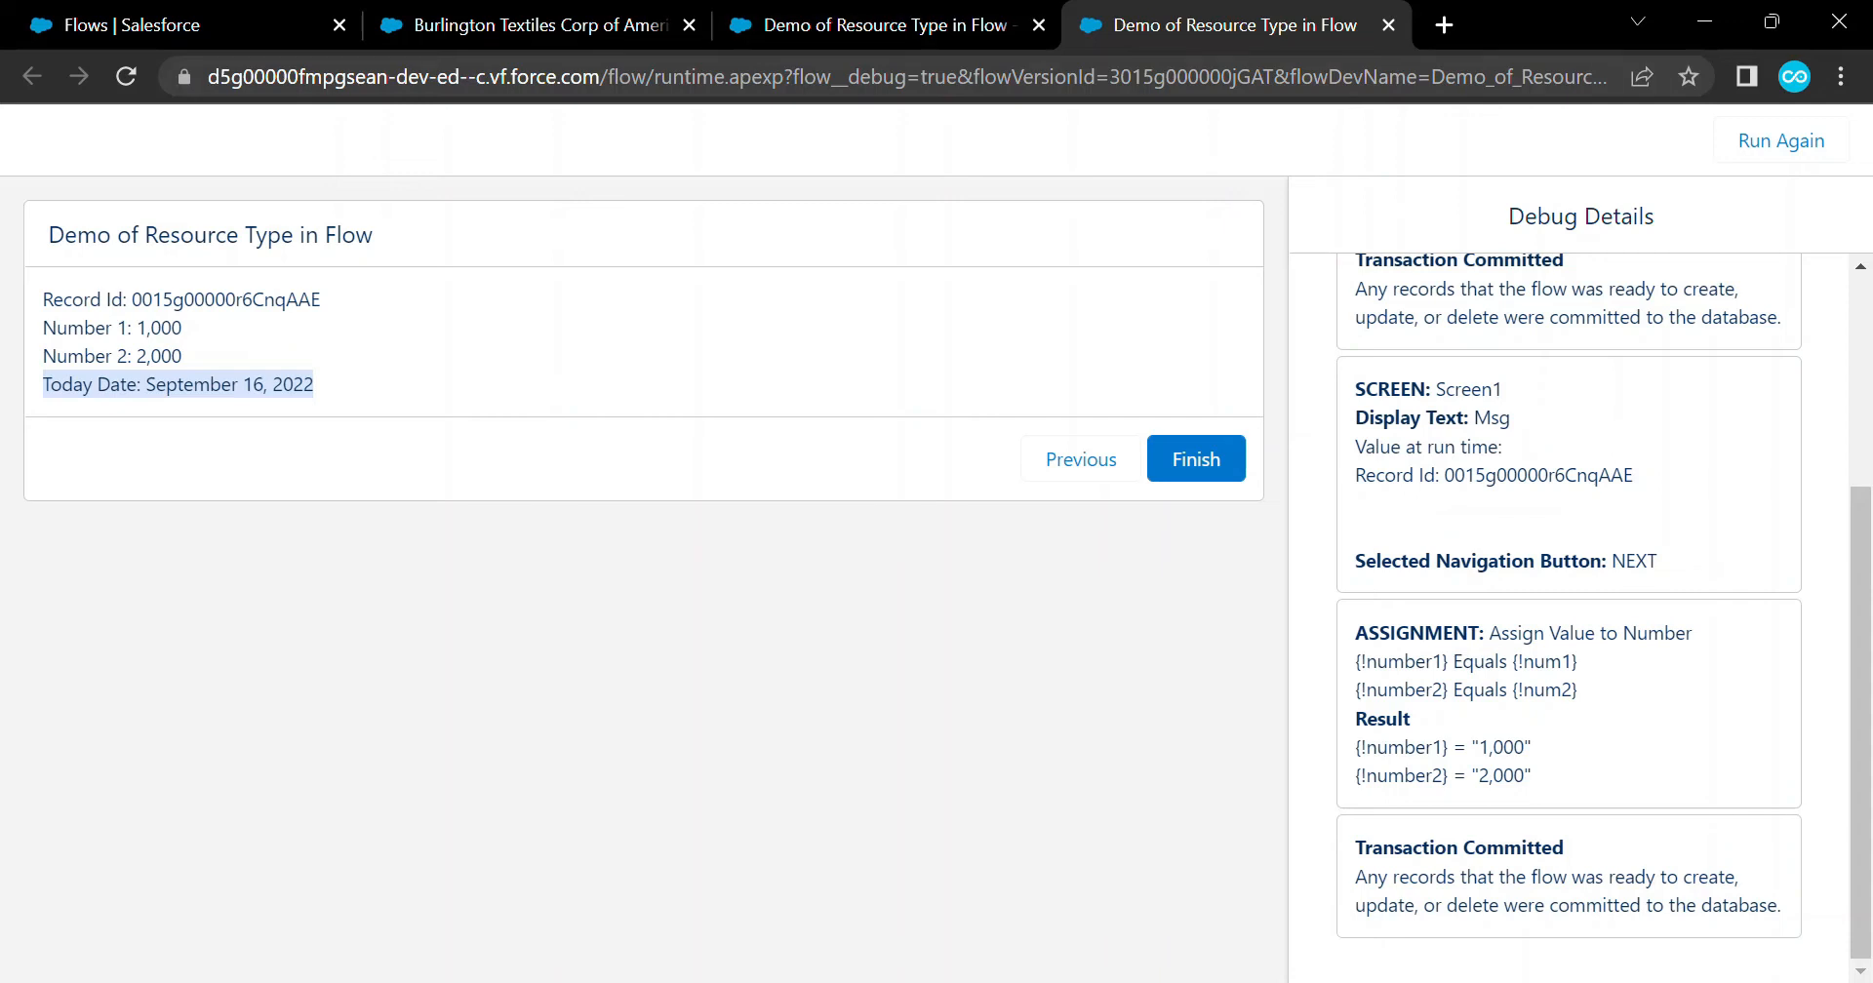
click(1389, 25)
click(102, 480)
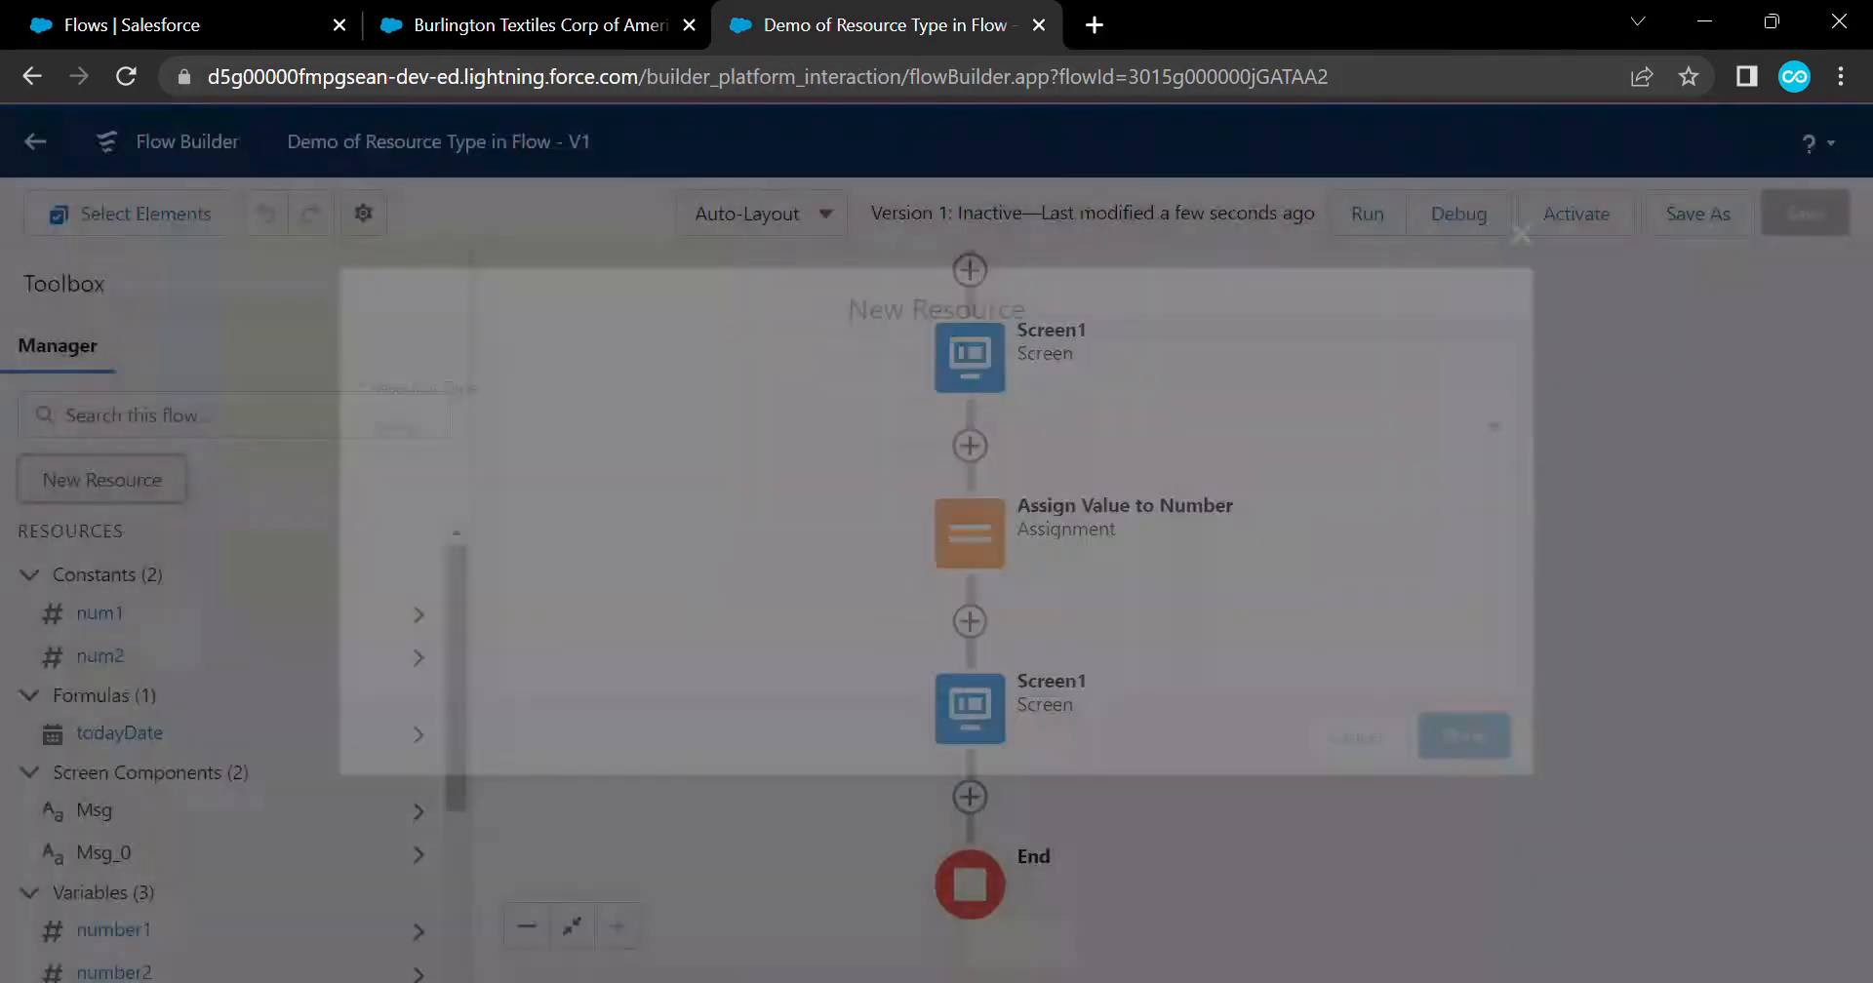
click(707, 422)
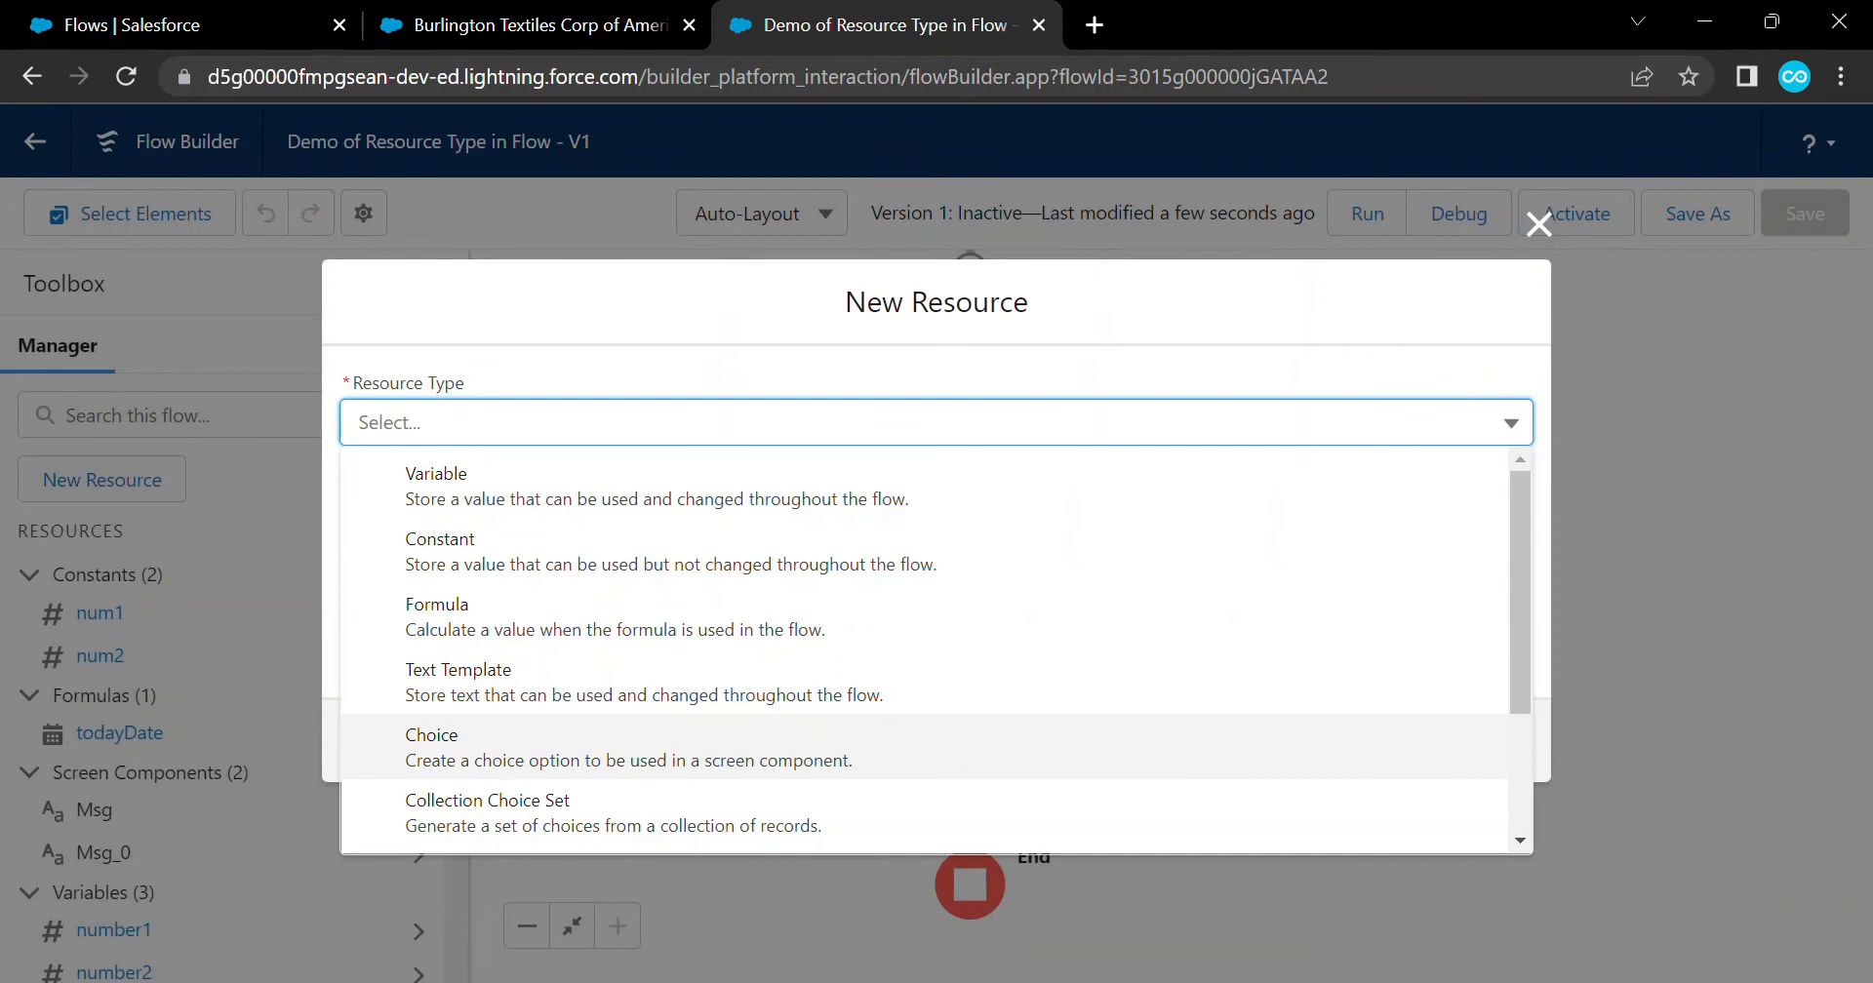
click(458, 681)
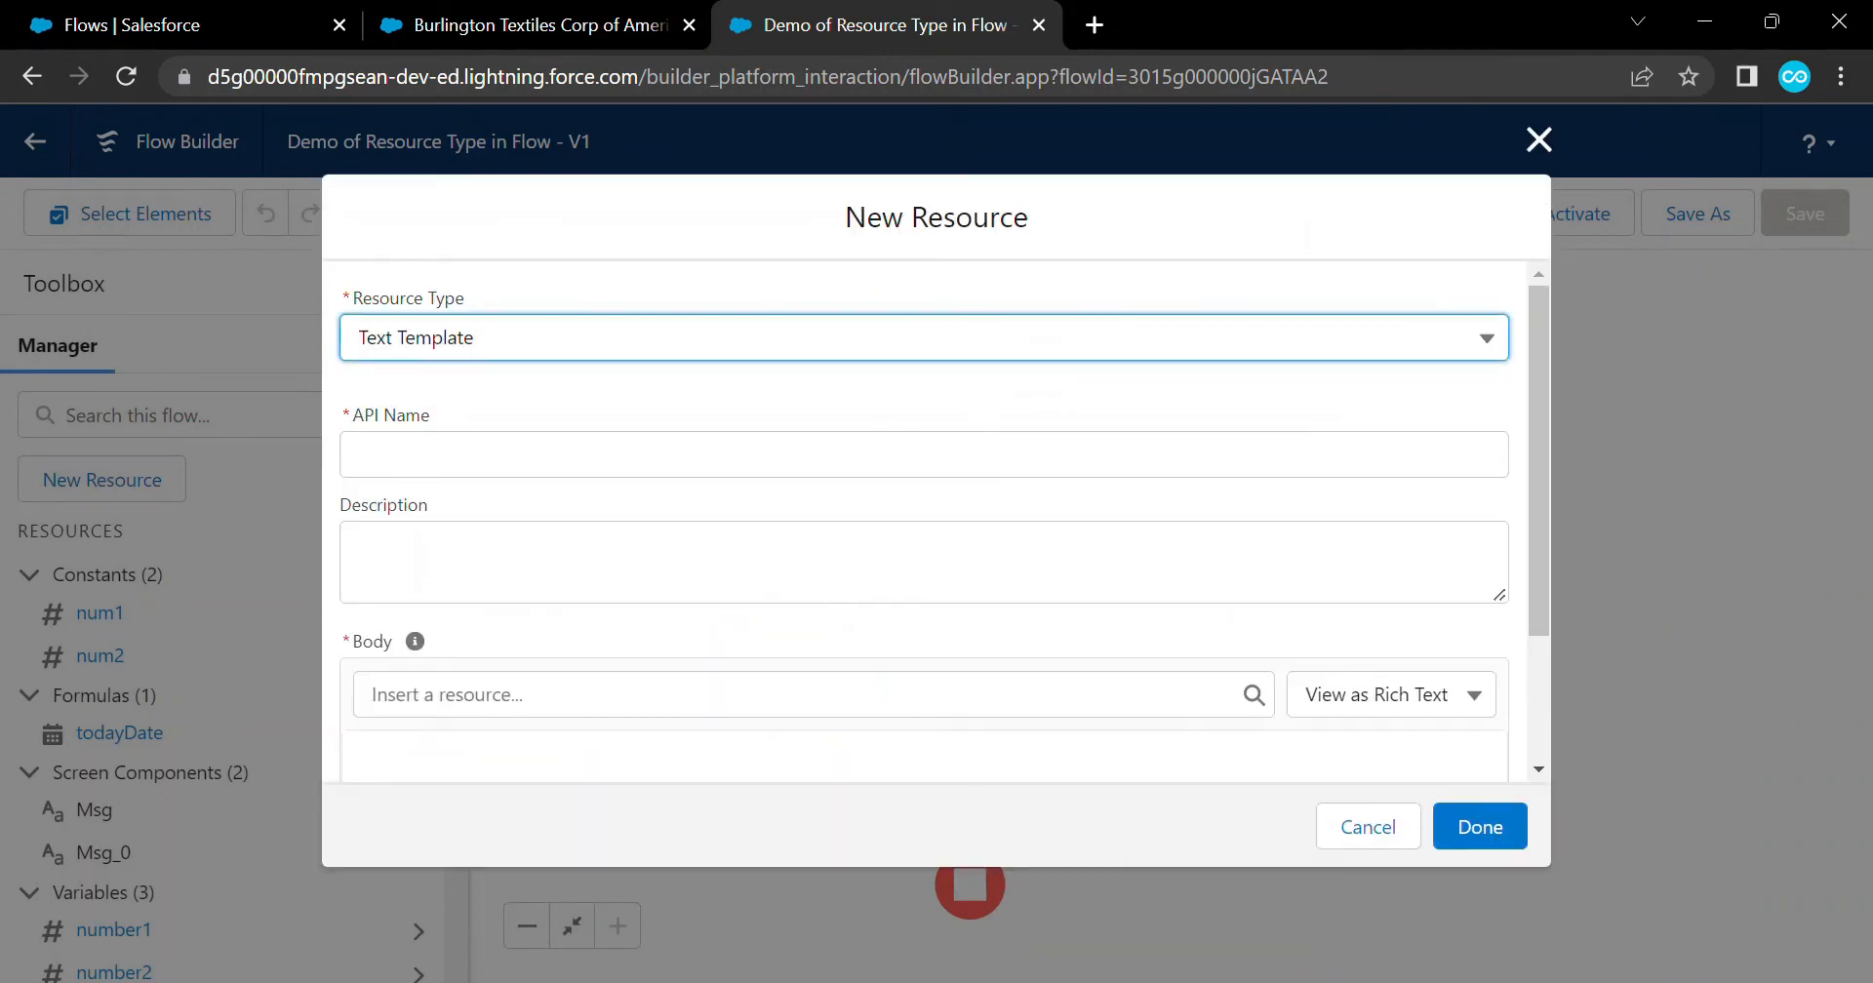
click(459, 455)
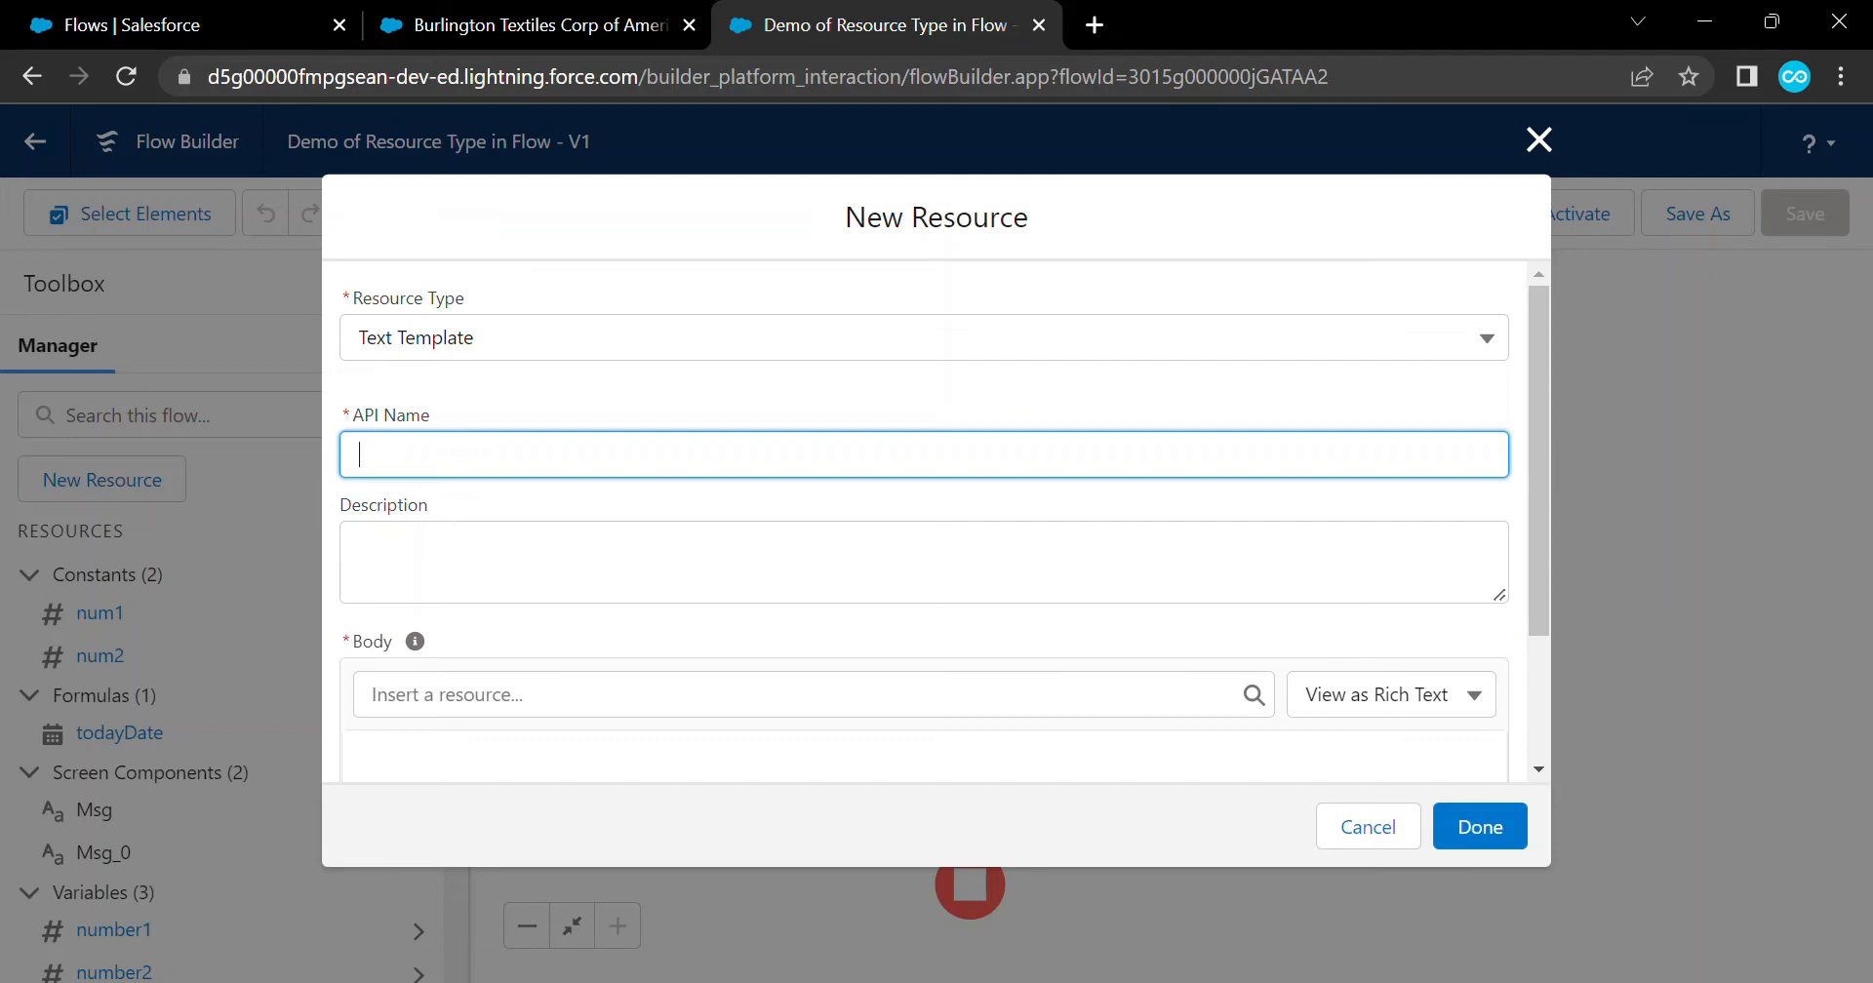
click(1540, 140)
Review the resource lines in the second screen's display text and leave the screen editor without changing anything
click(970, 709)
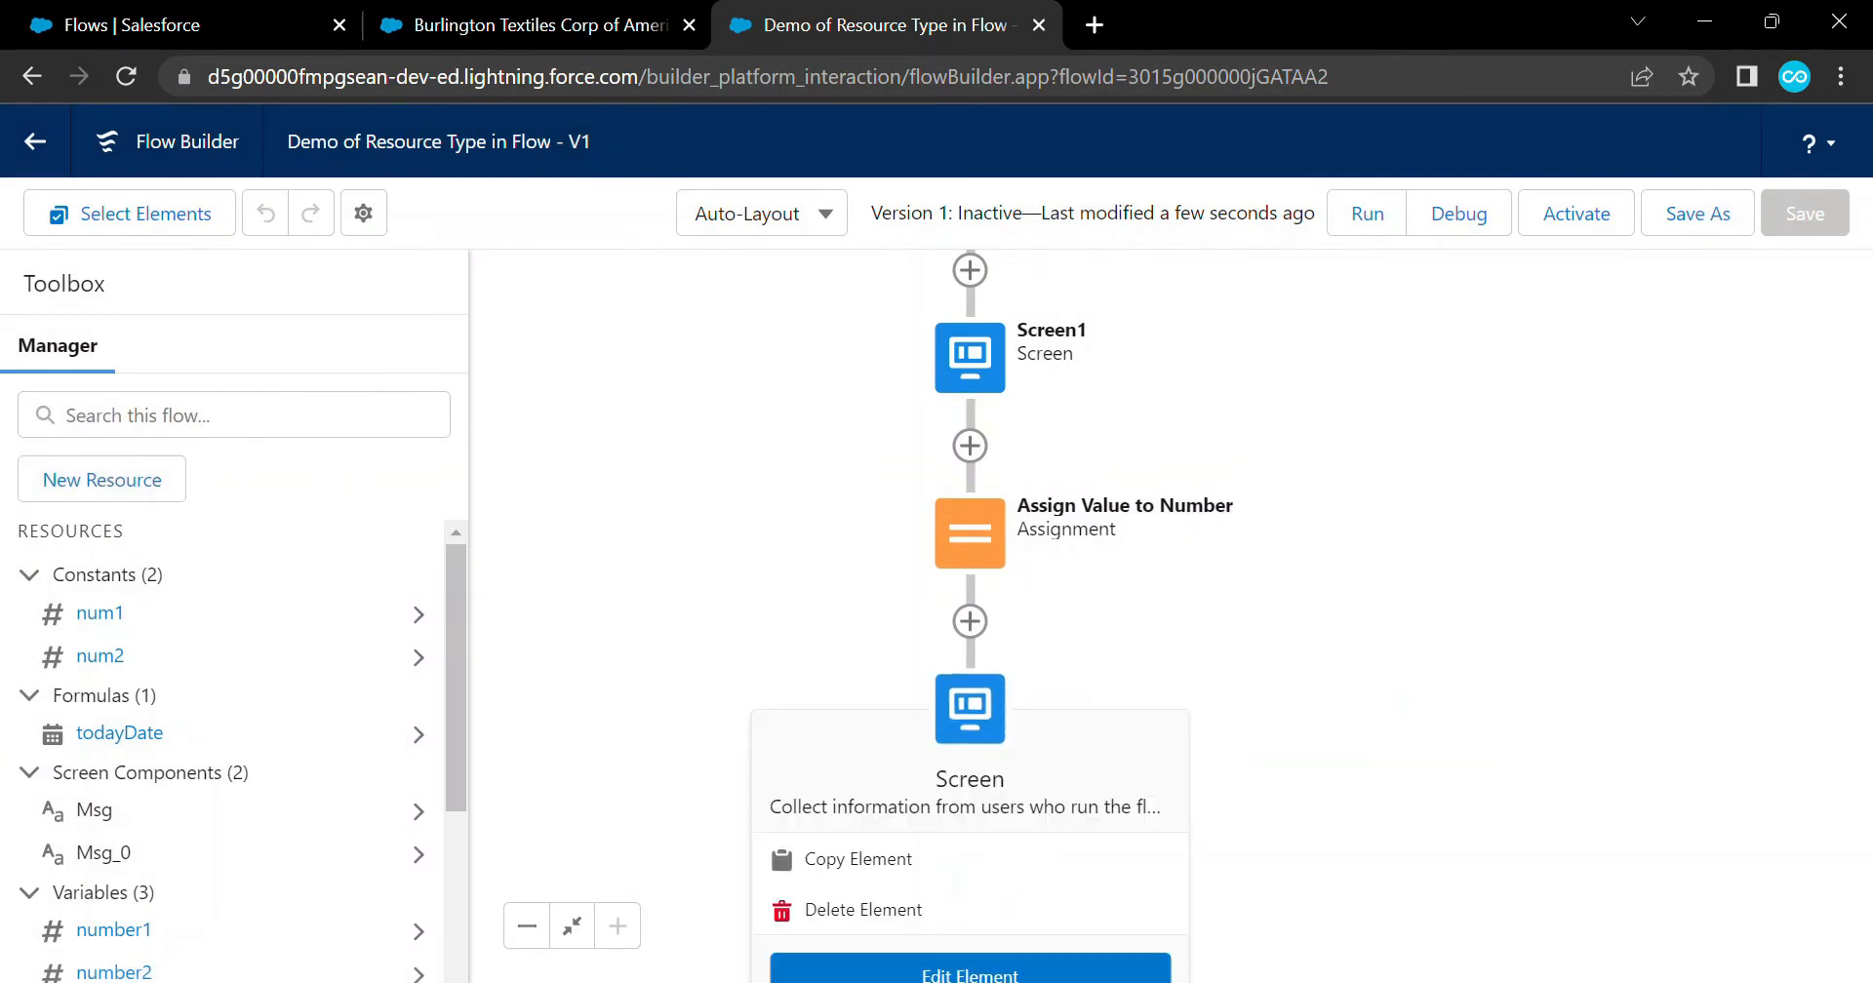
click(970, 973)
click(866, 542)
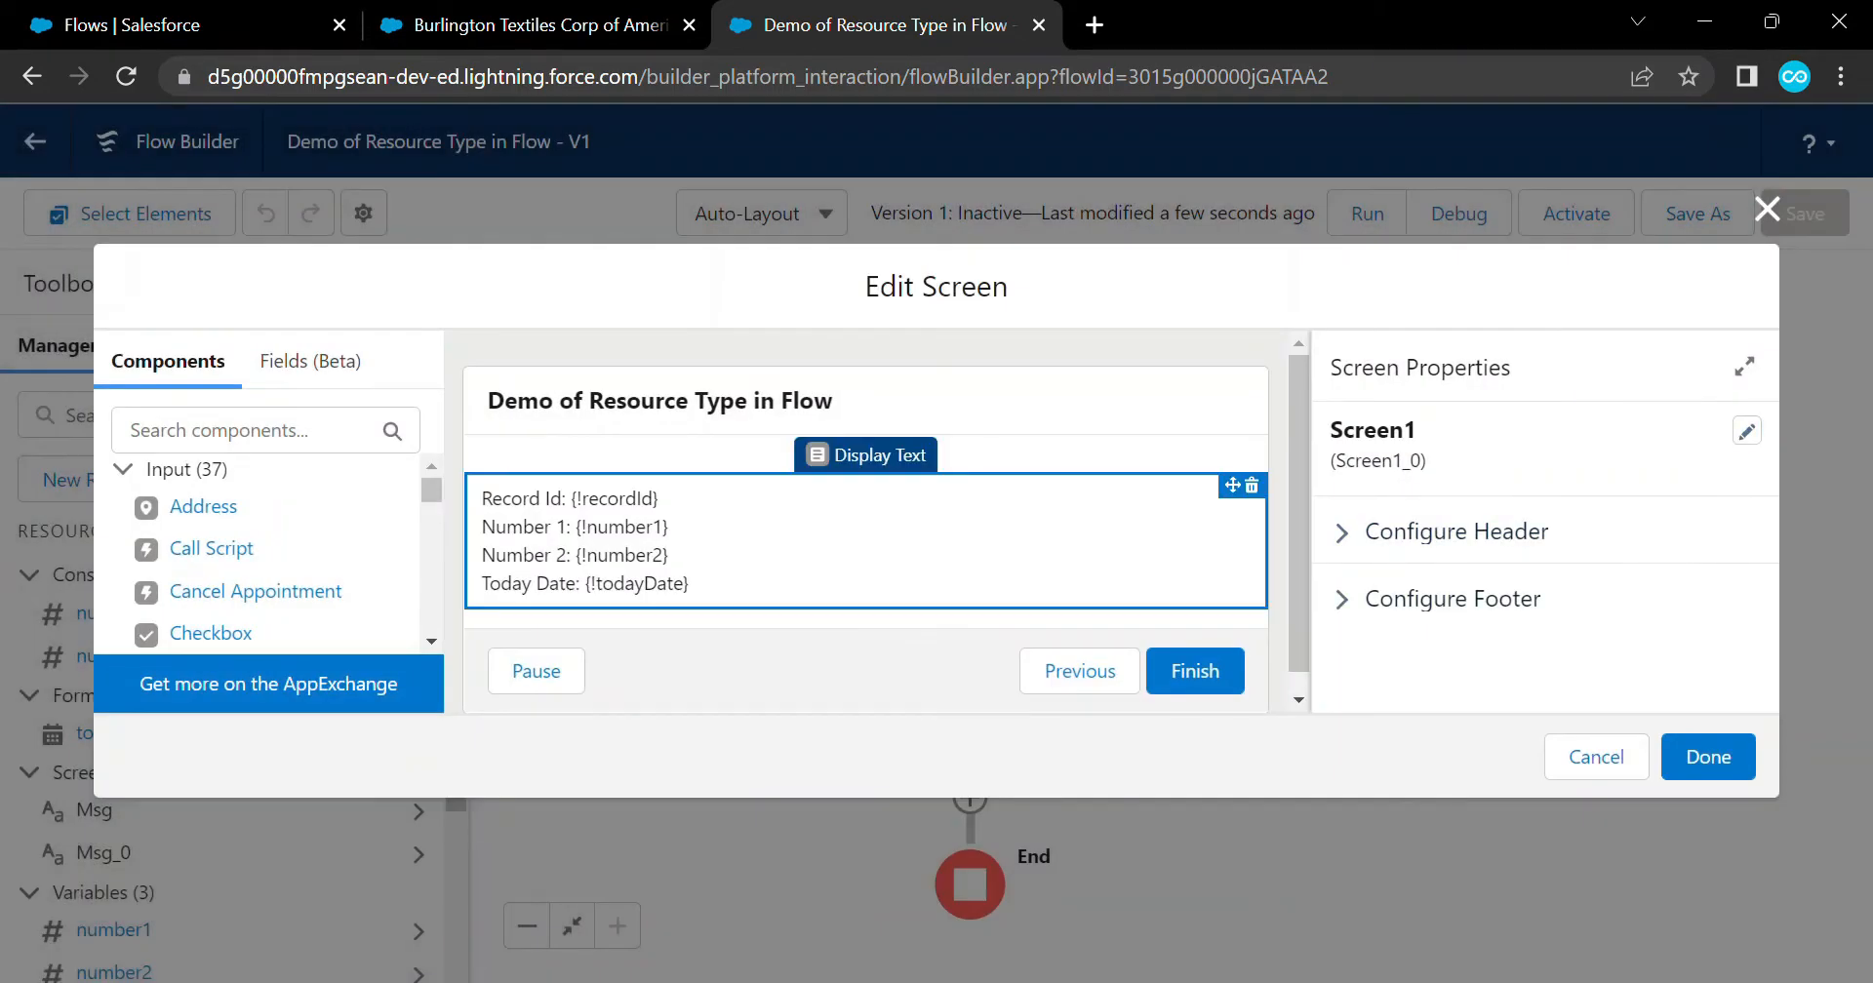
scroll(1534, 565, down, 2)
scroll(1534, 566, up, 1)
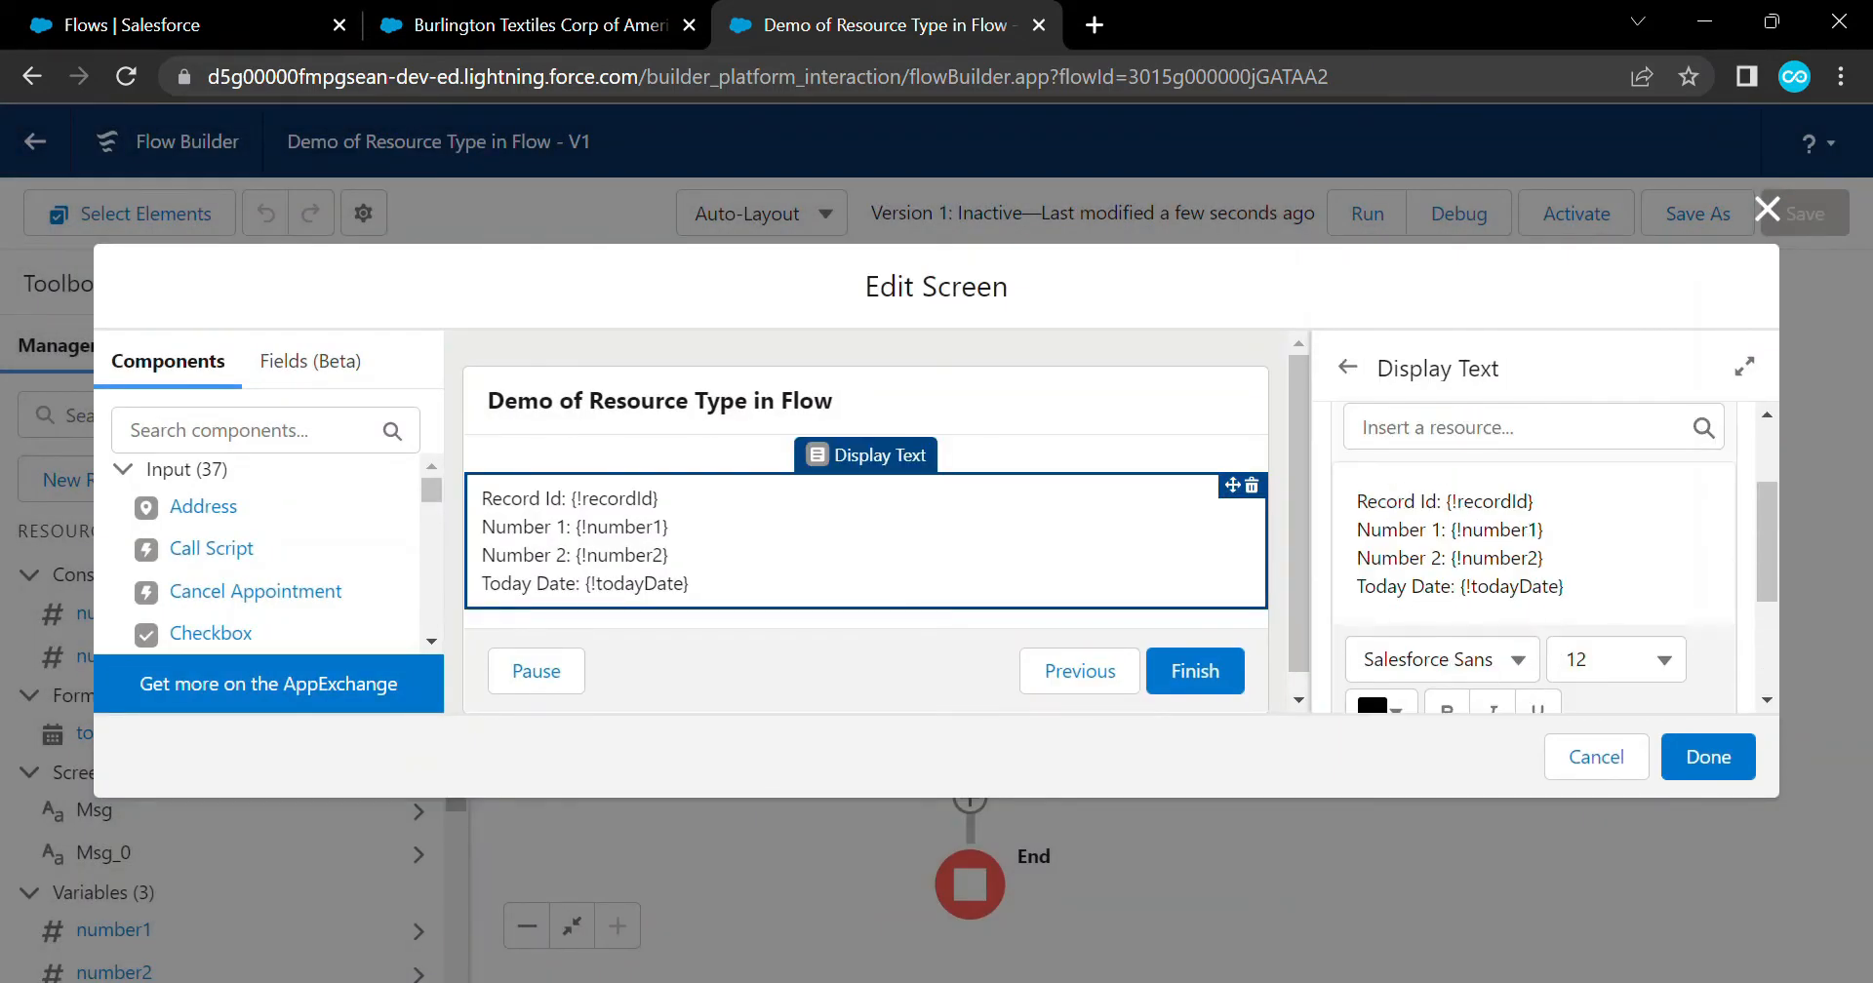
drag(1564, 585, 1356, 501)
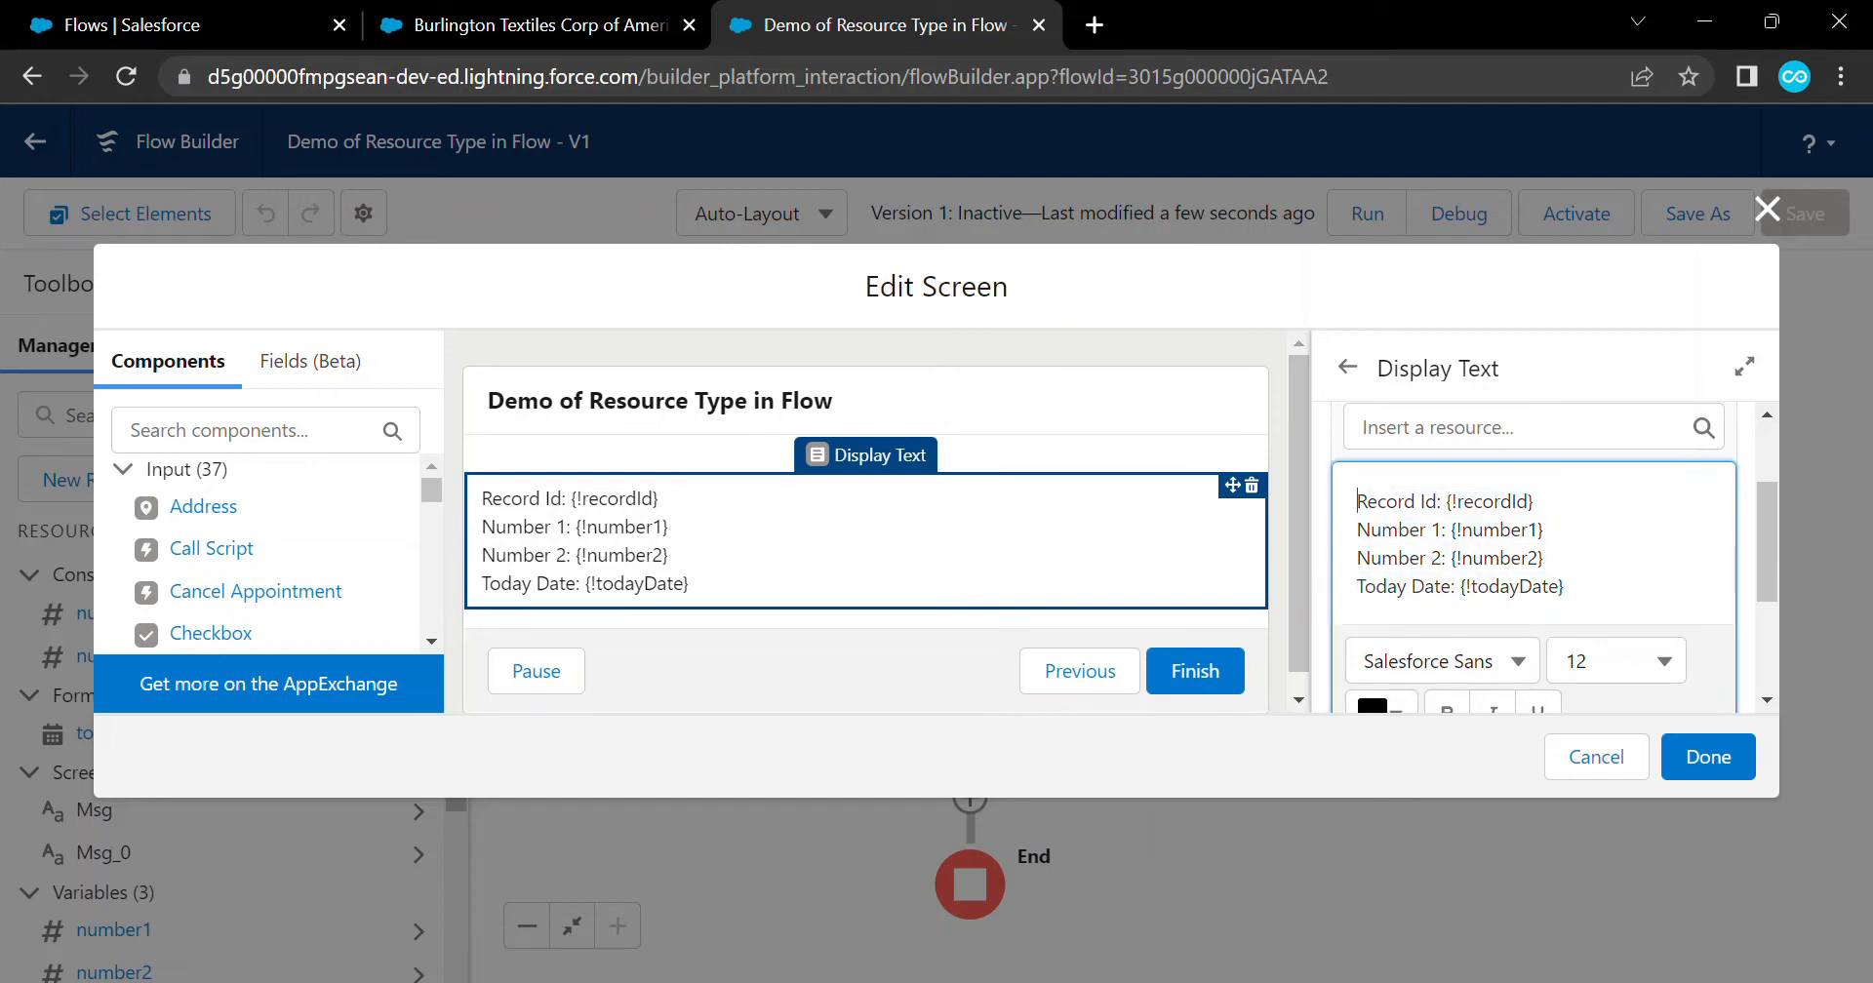
drag(1564, 585, 1356, 500)
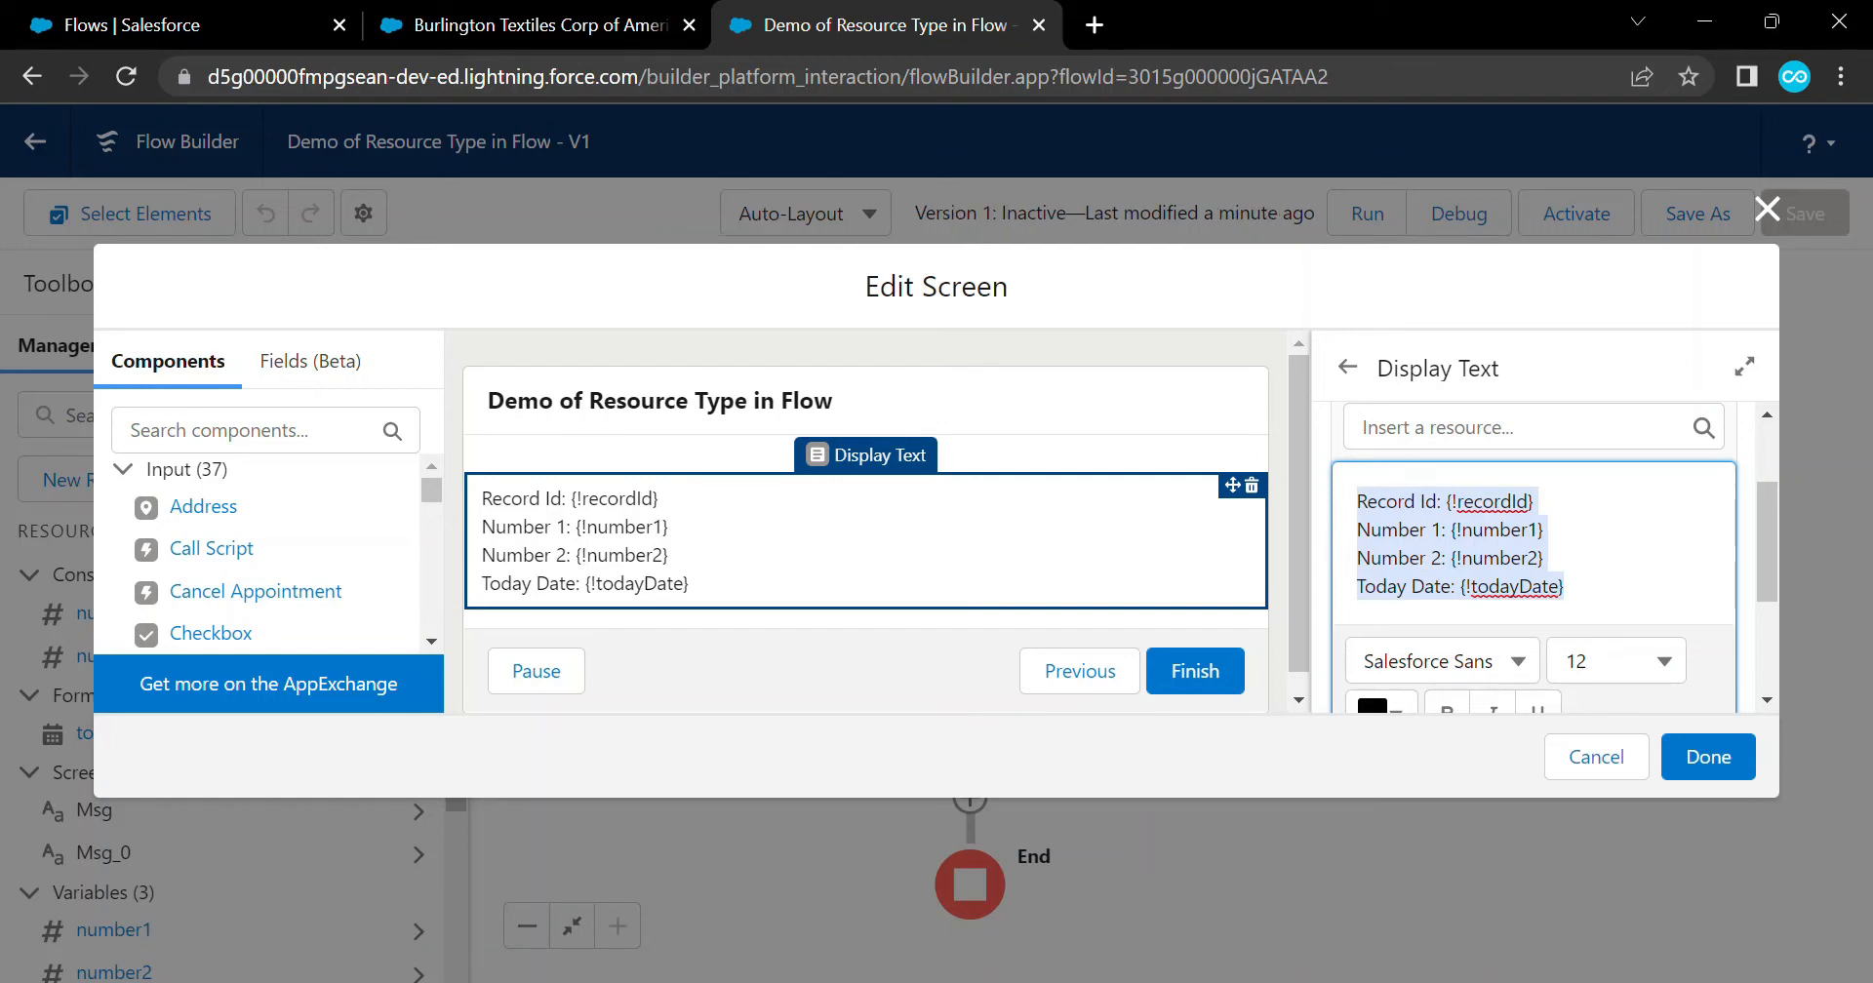
click(1597, 757)
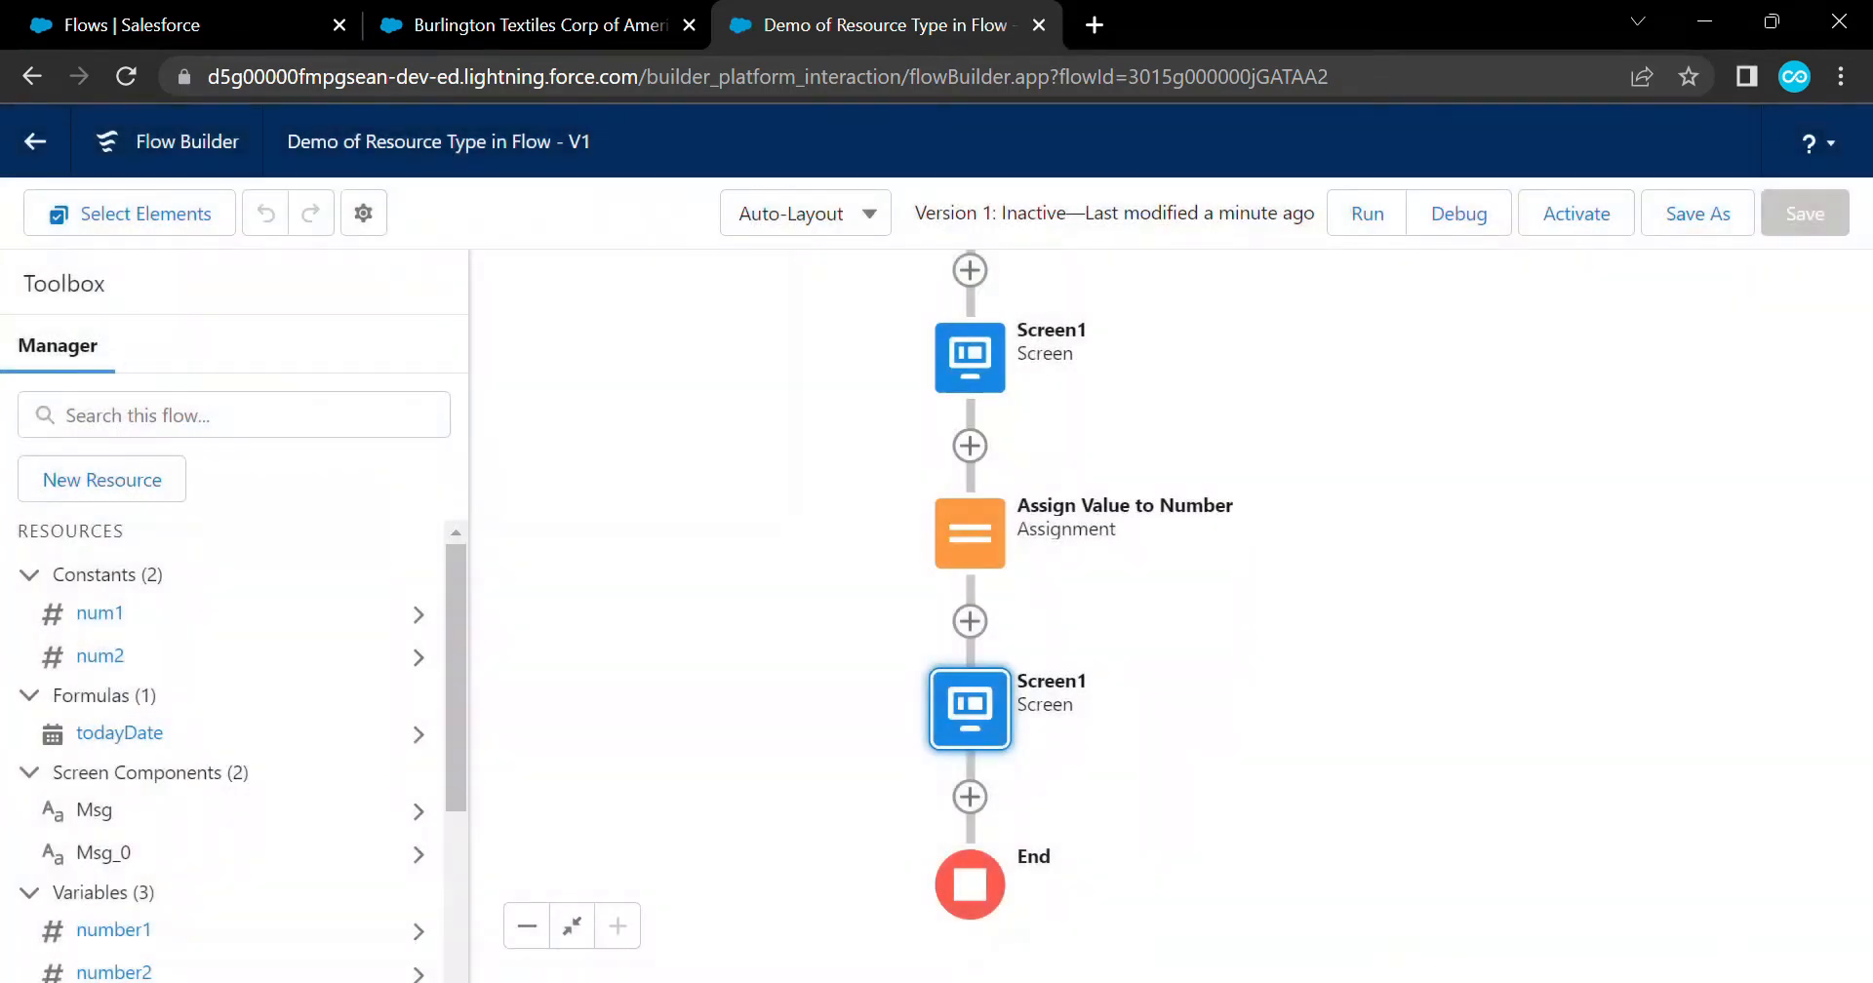
Start a new Text Template resource with API name txtTemplate
click(103, 480)
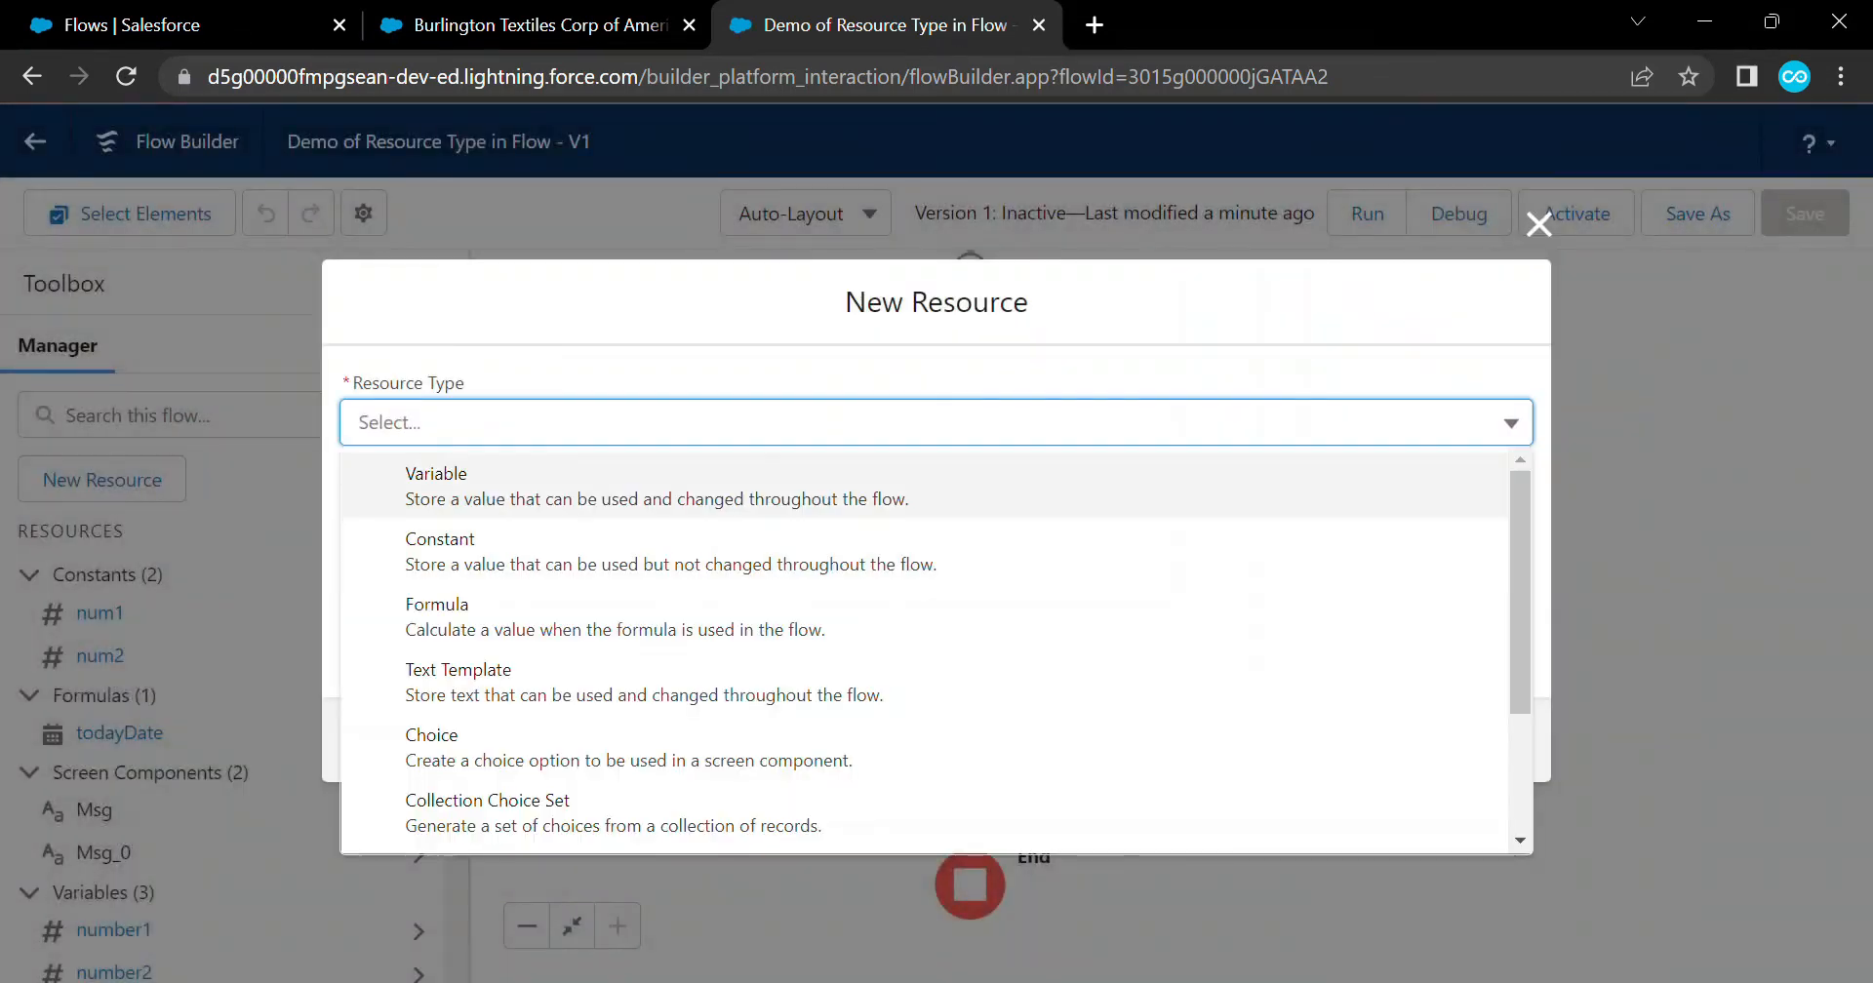
key(Return)
key(Tab)
text(txt)
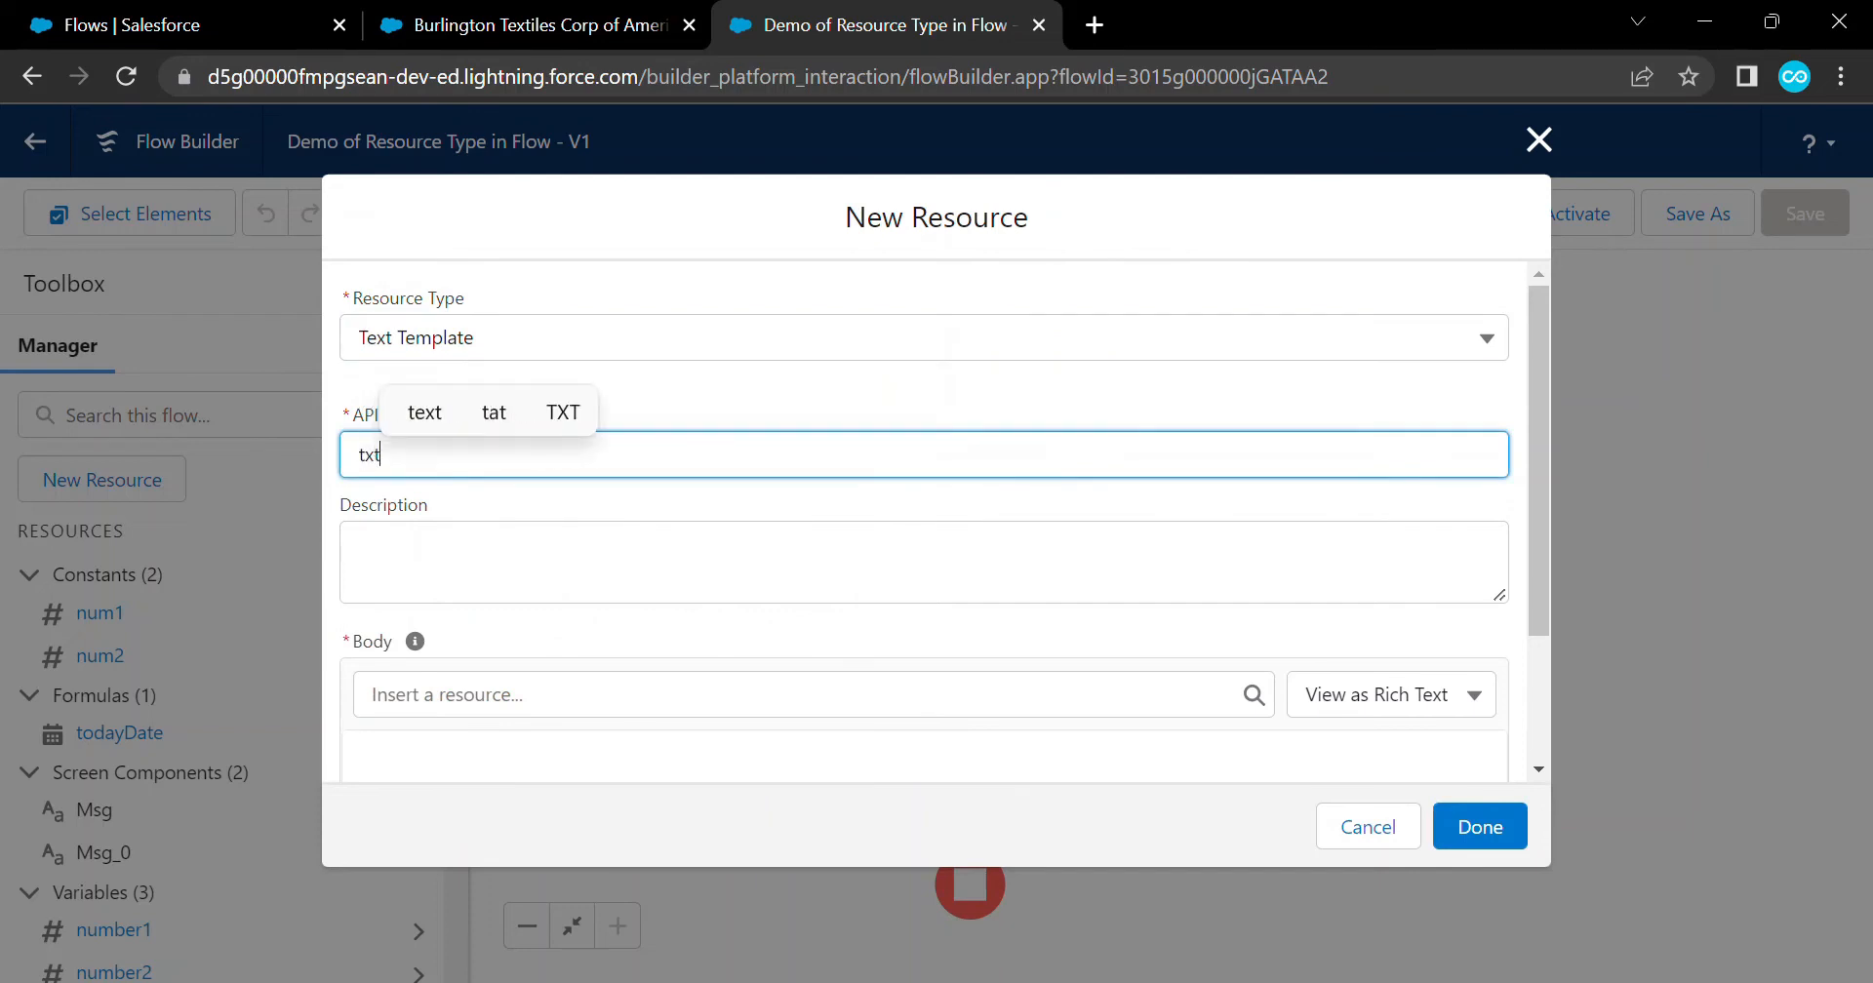
text(Template)
key(Tab)
Insert the num1 and num2 constants on separate lines in the txtTemplate body
scroll(924, 522, down, 2)
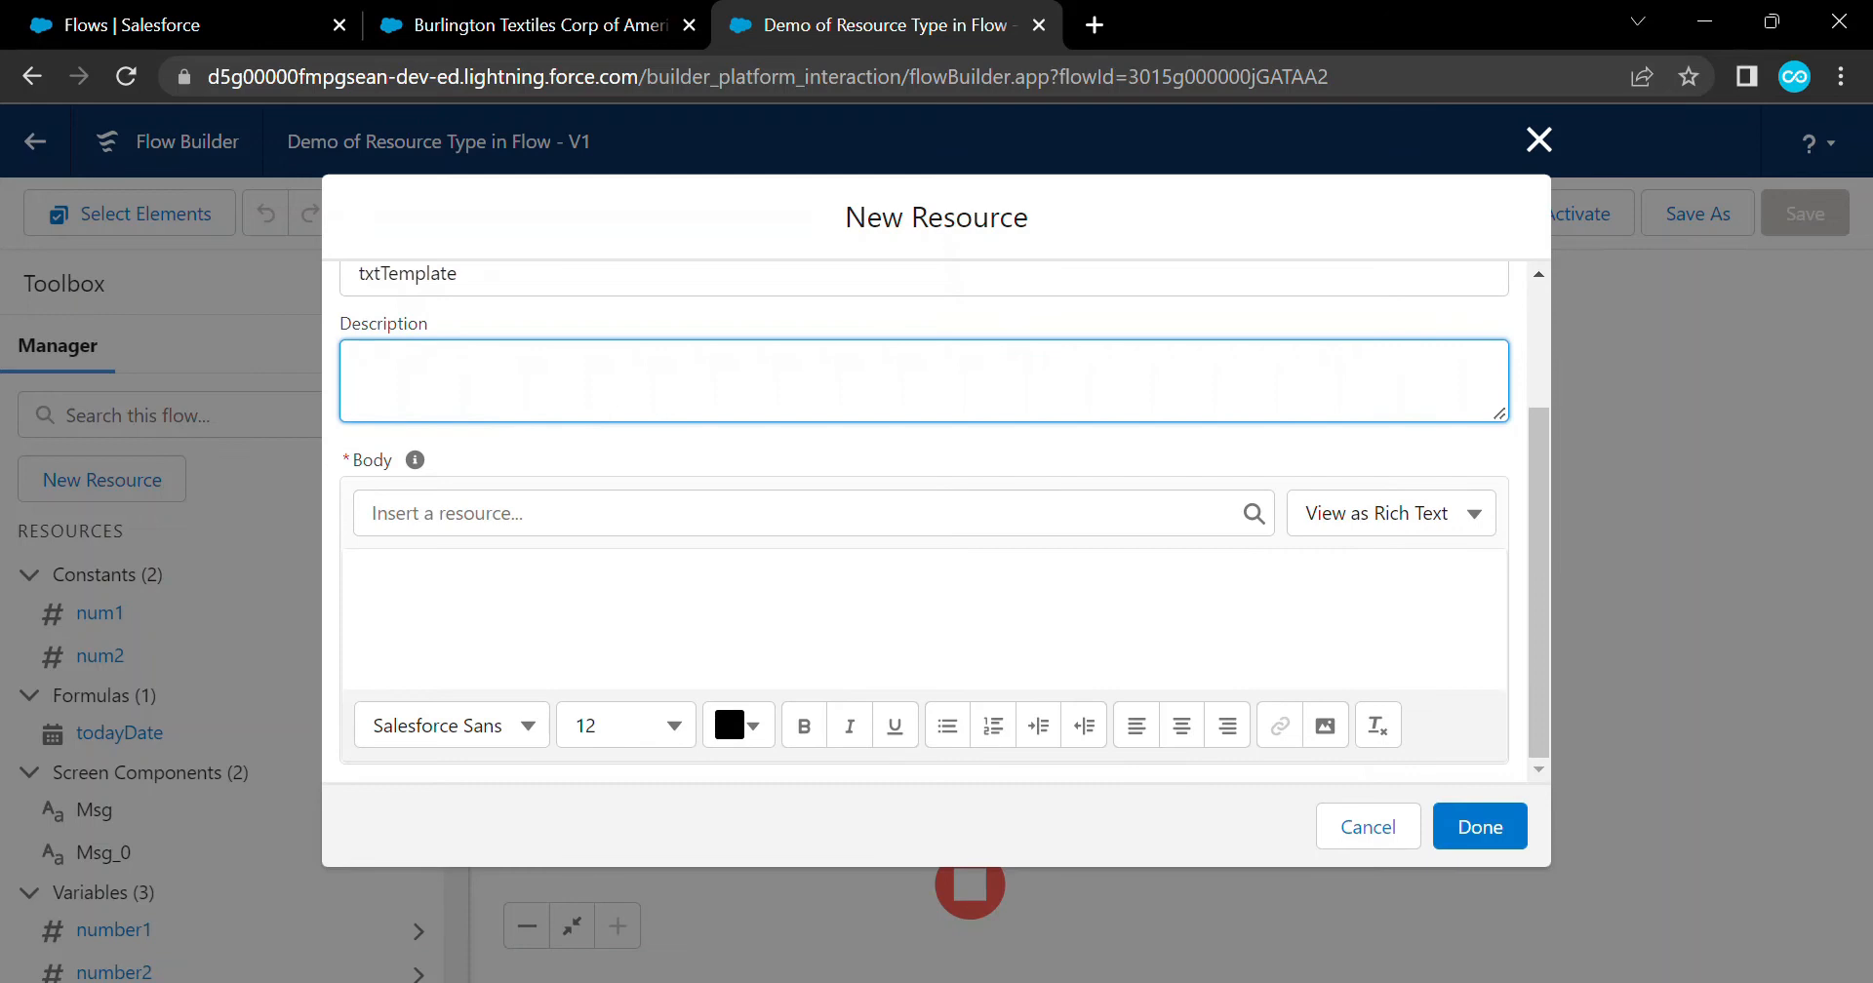
click(364, 585)
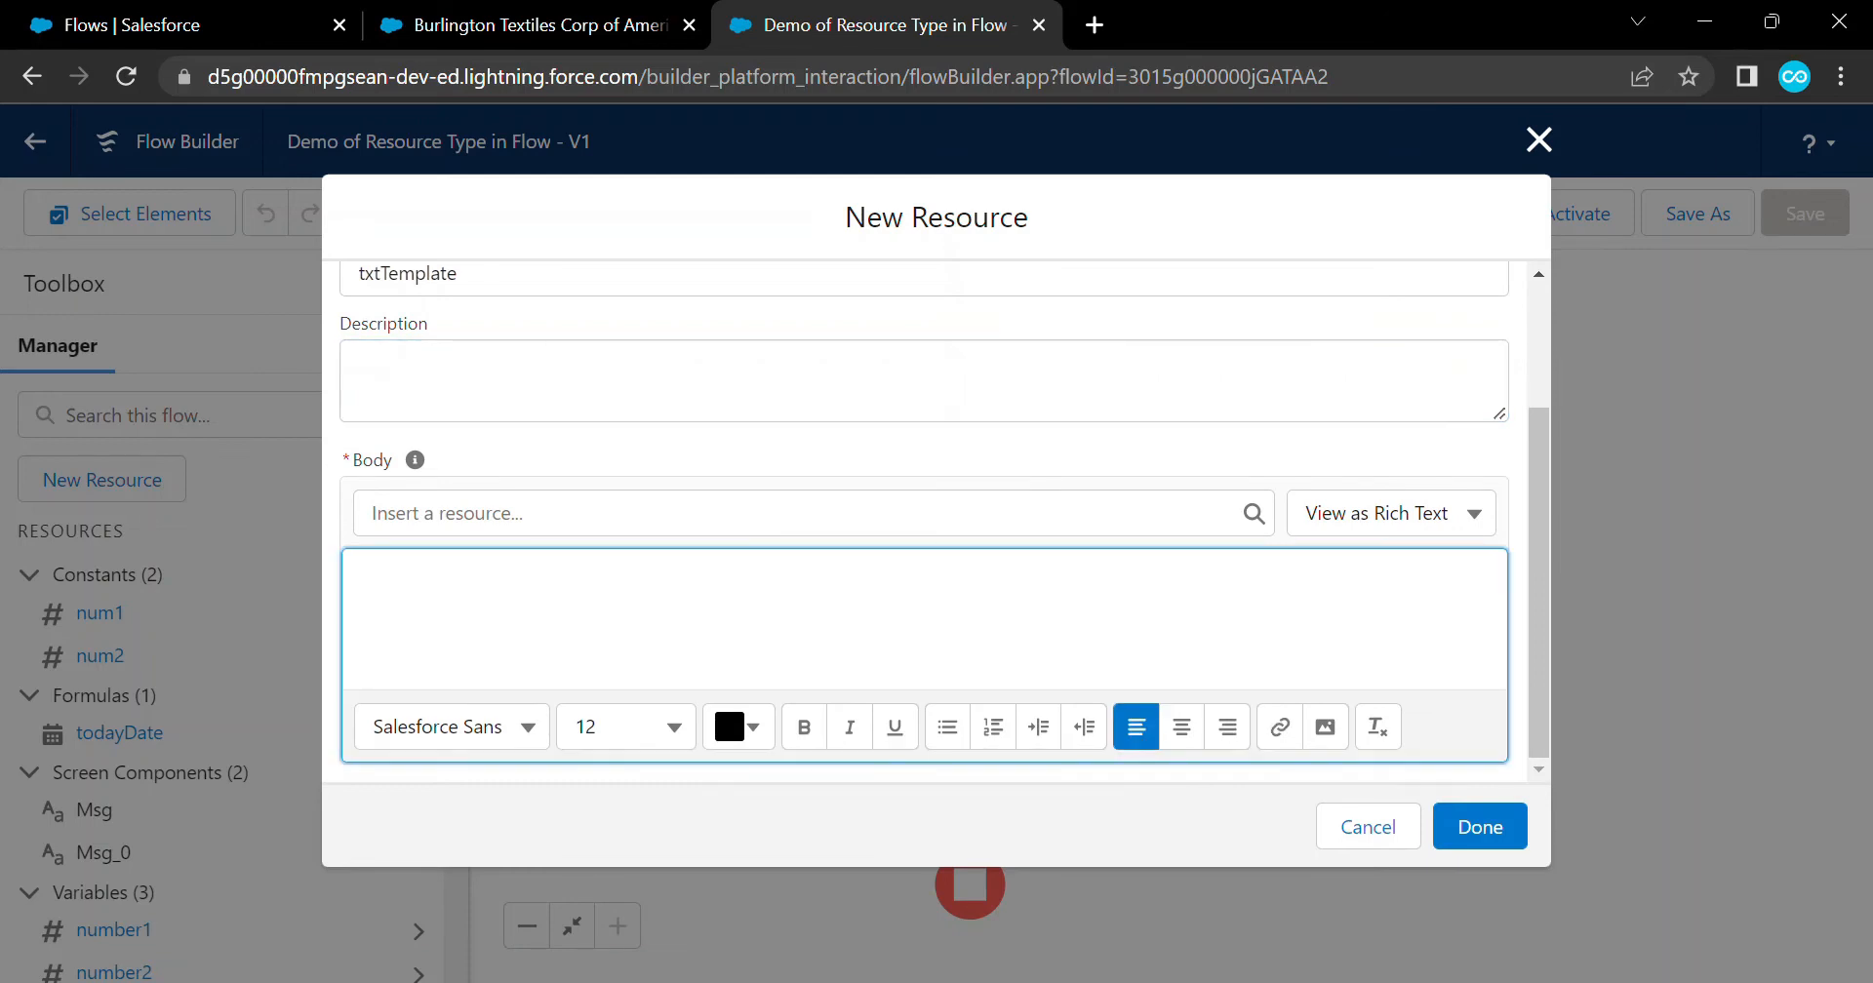
click(813, 514)
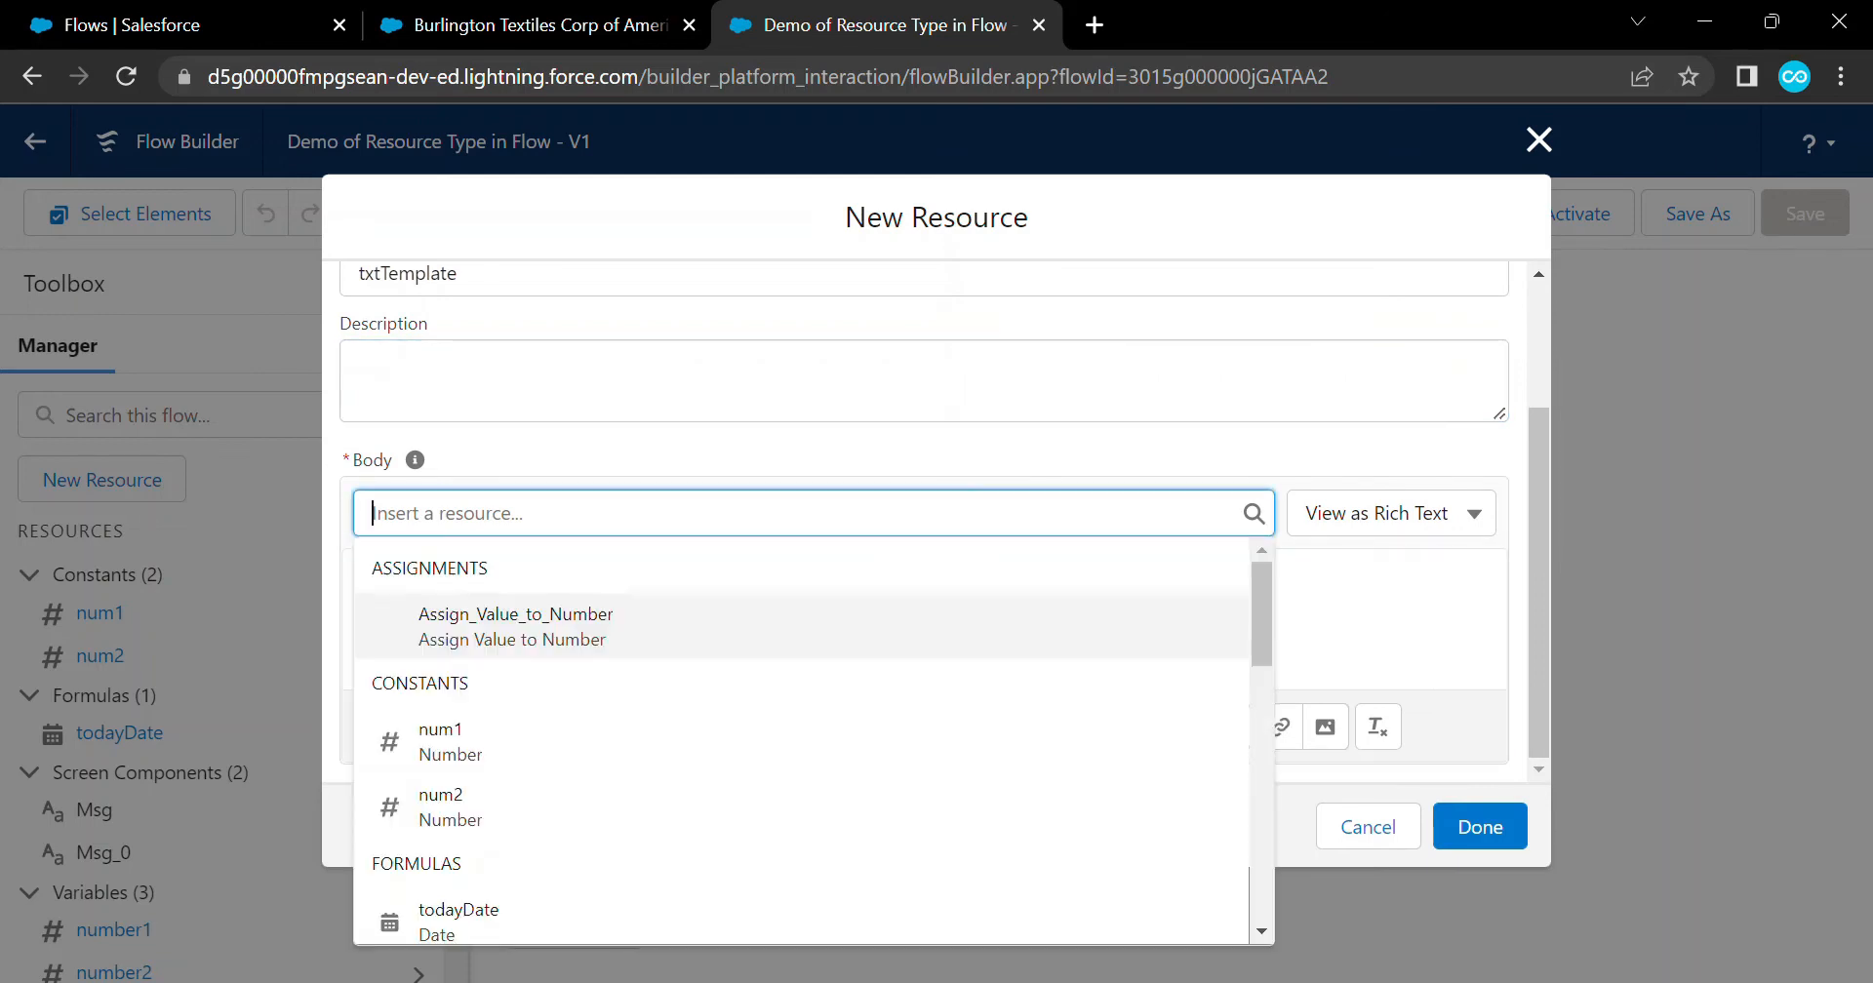
key(Return)
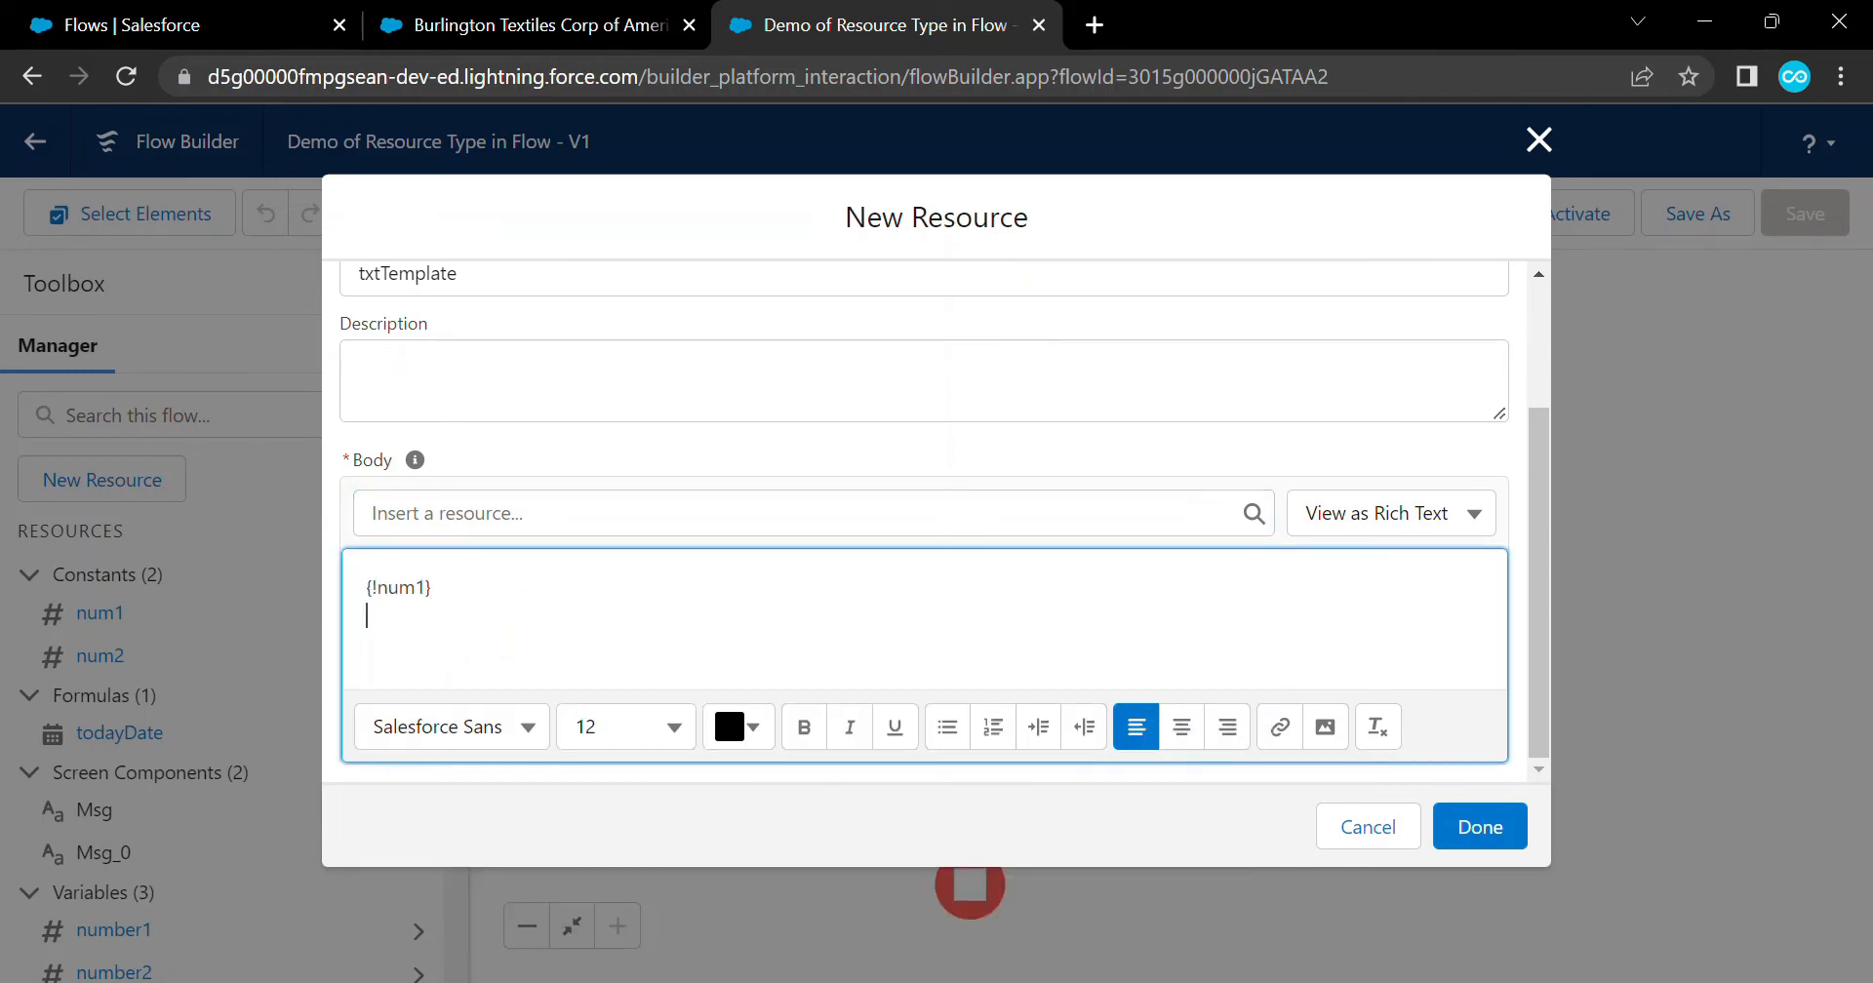
click(813, 513)
key(Down)
key(Down)
key(Return)
key(BackSpace)
click(437, 617)
key(ctrl+z)
key(BackSpace)
Add the todayDate formula and the recordId variable on separate lines below num2 in the template body
click(800, 513)
scroll(800, 780, down, 3)
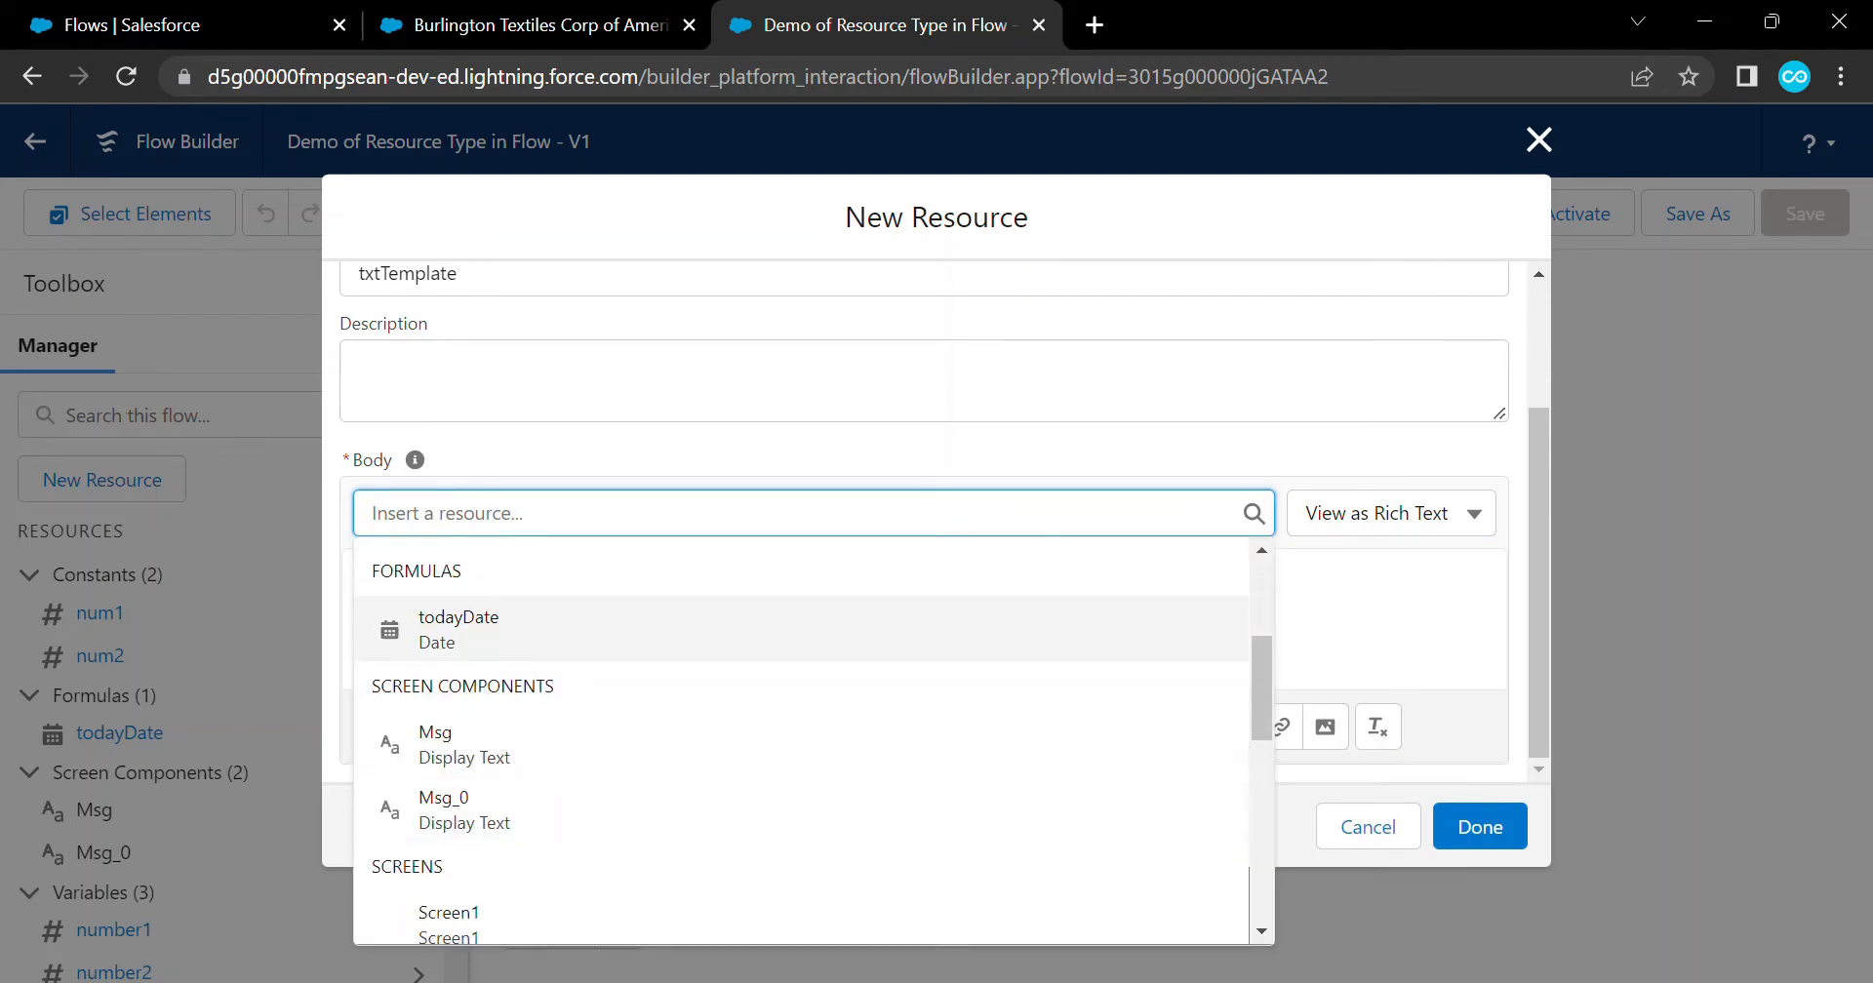
click(586, 629)
key(Return)
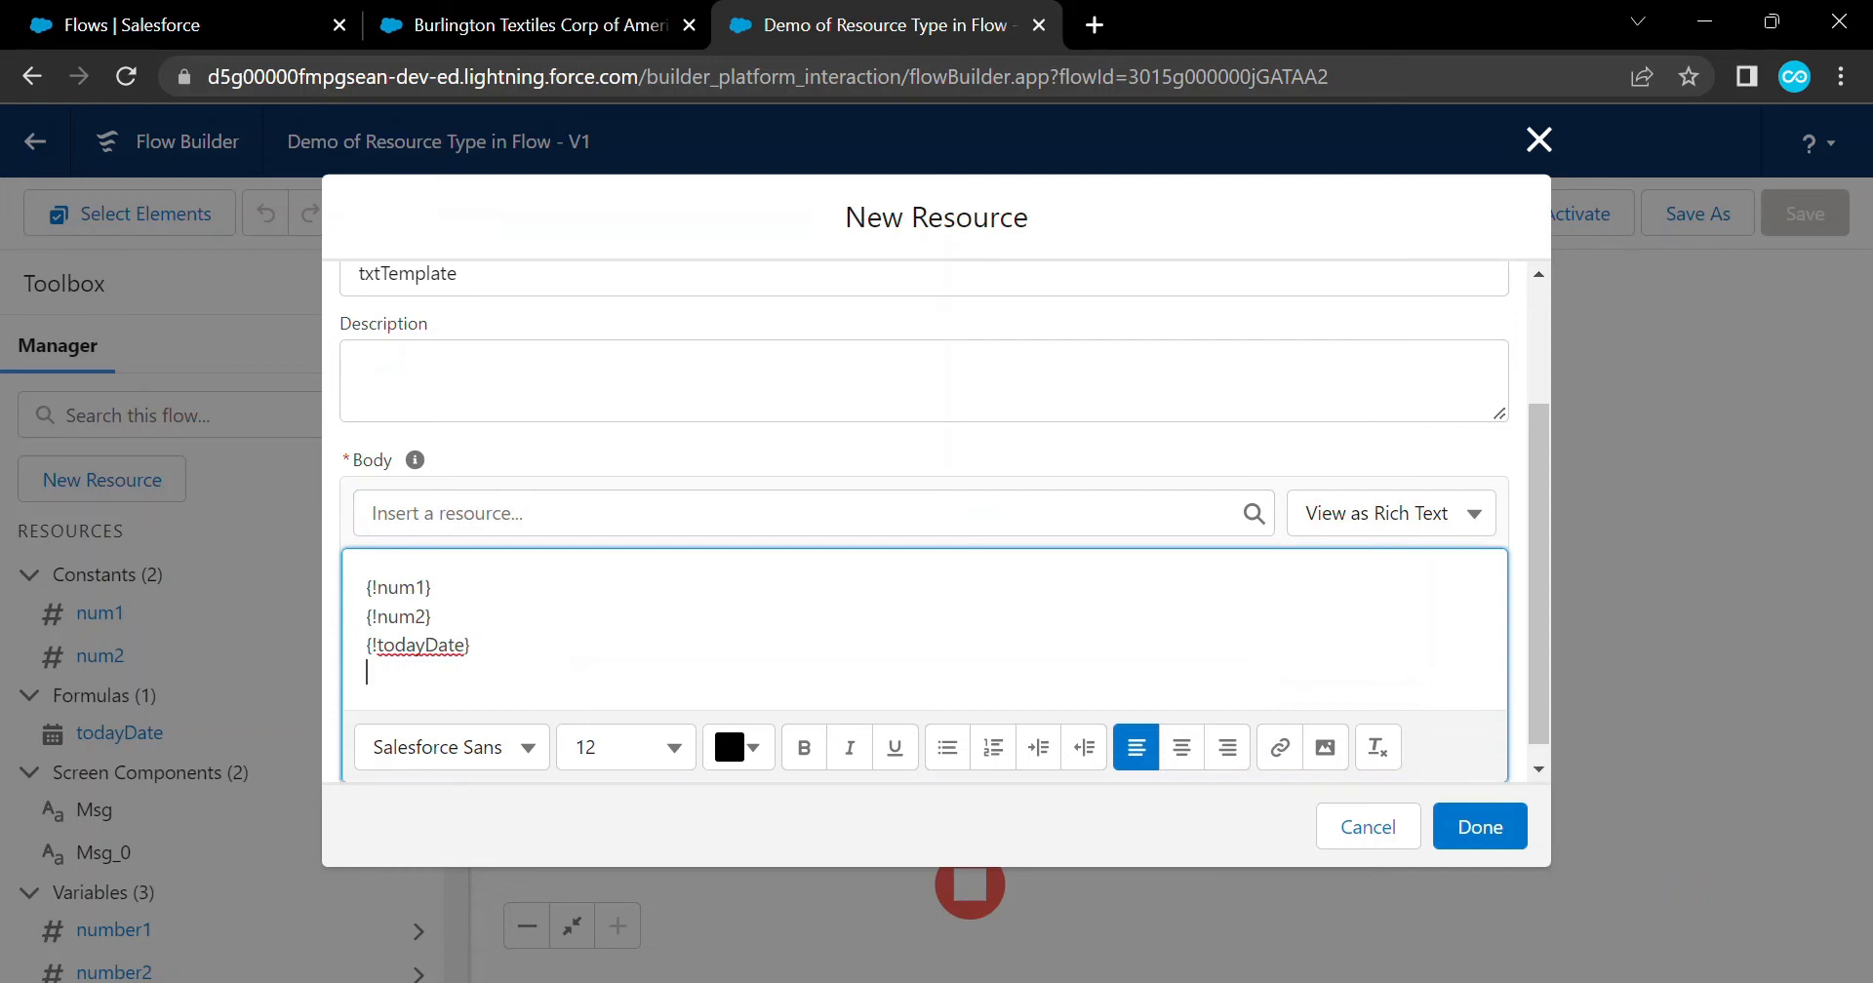
click(800, 513)
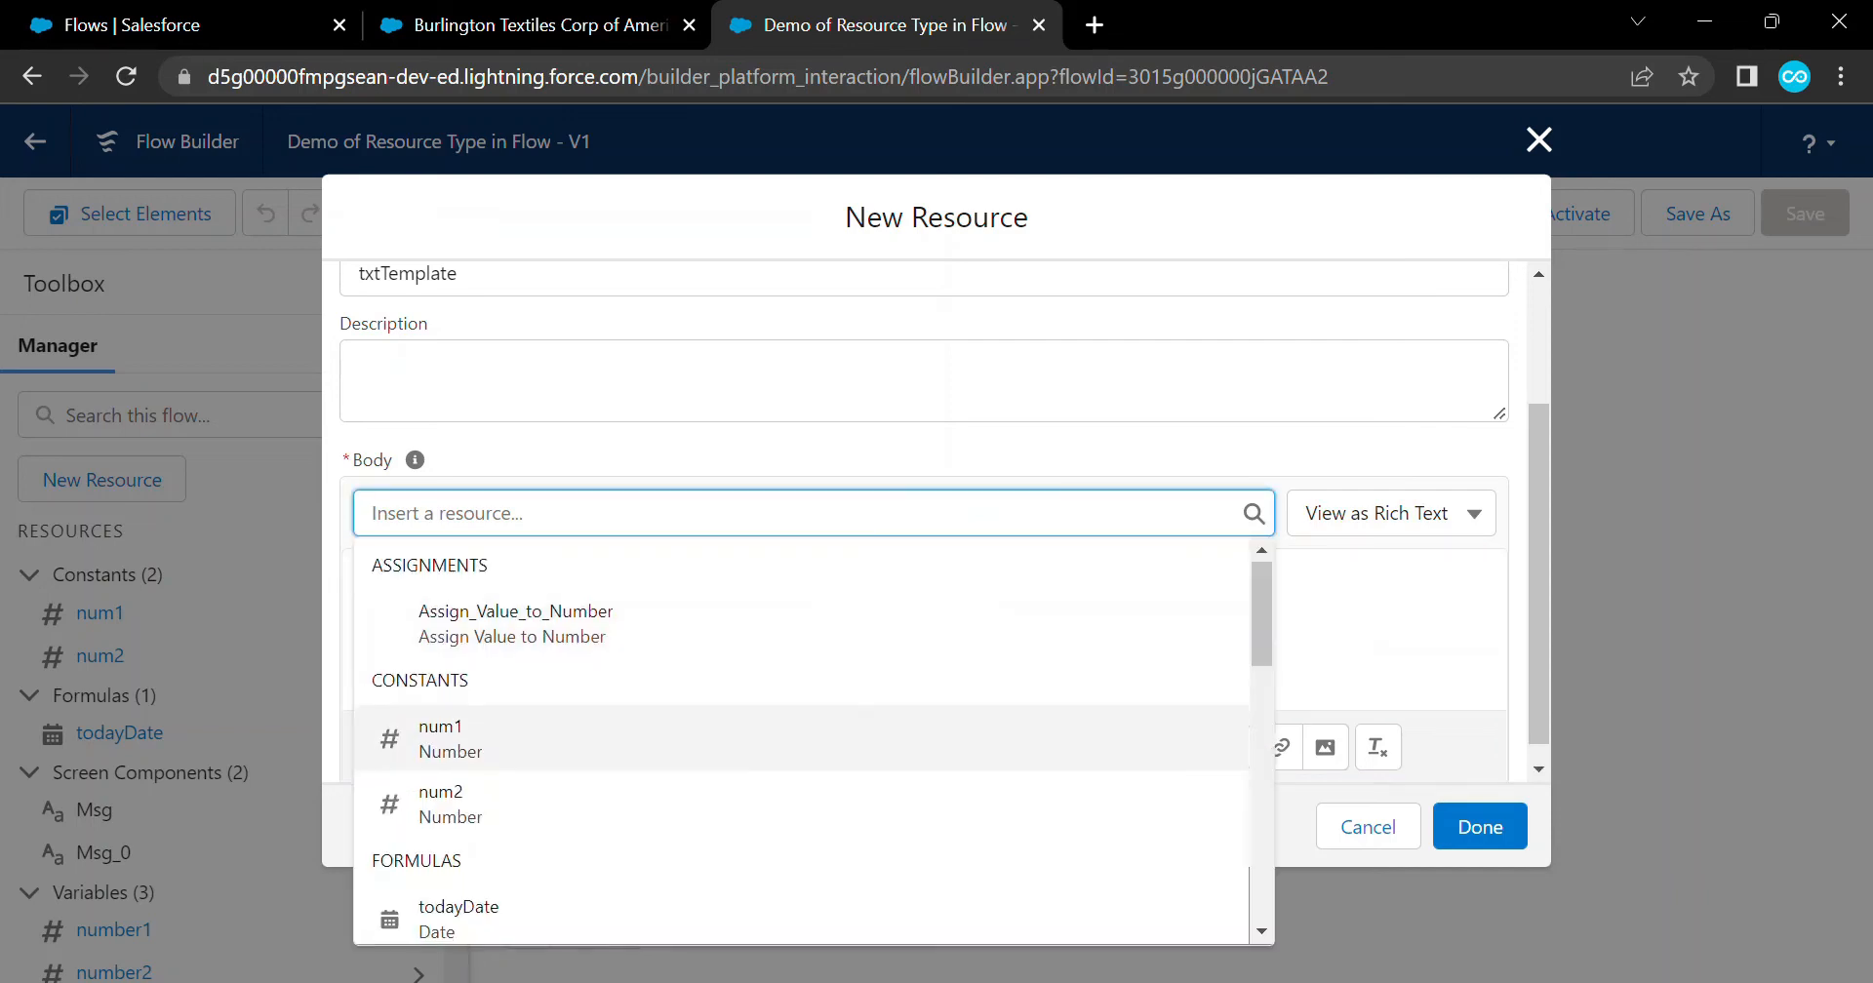
scroll(800, 780, down, 1)
scroll(800, 742, down, 8)
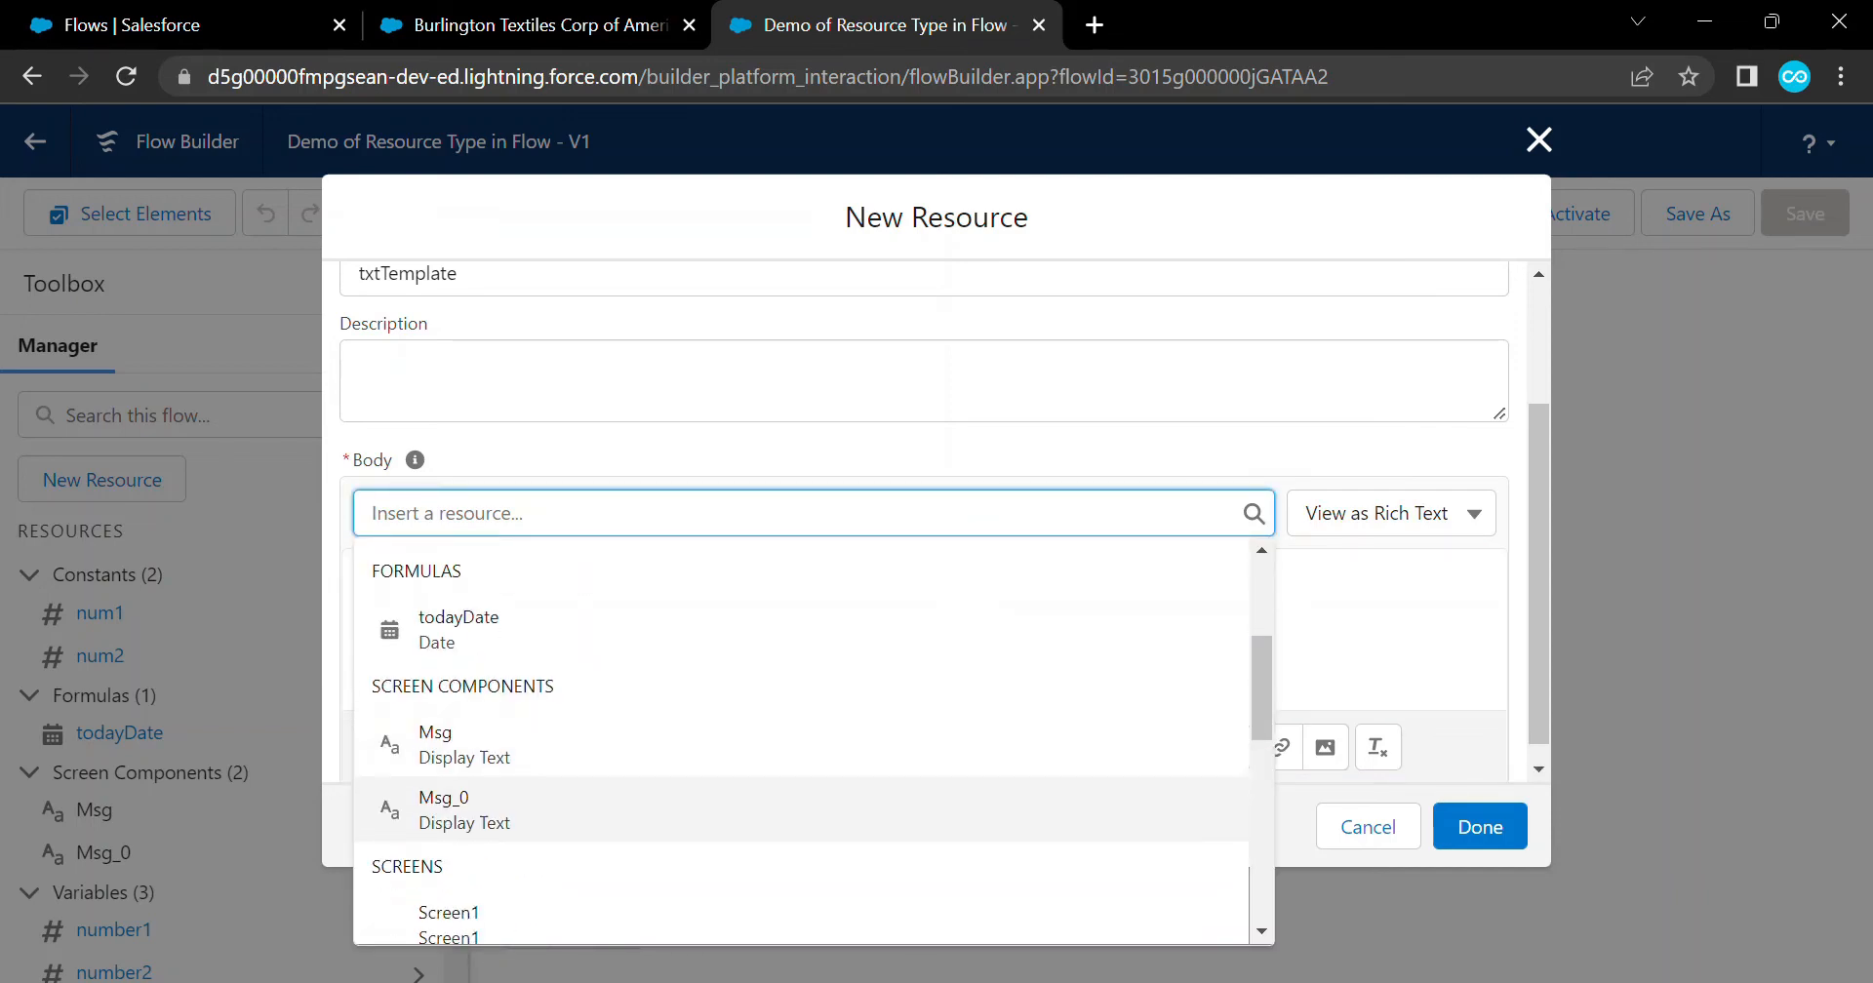
scroll(586, 878, up, 1)
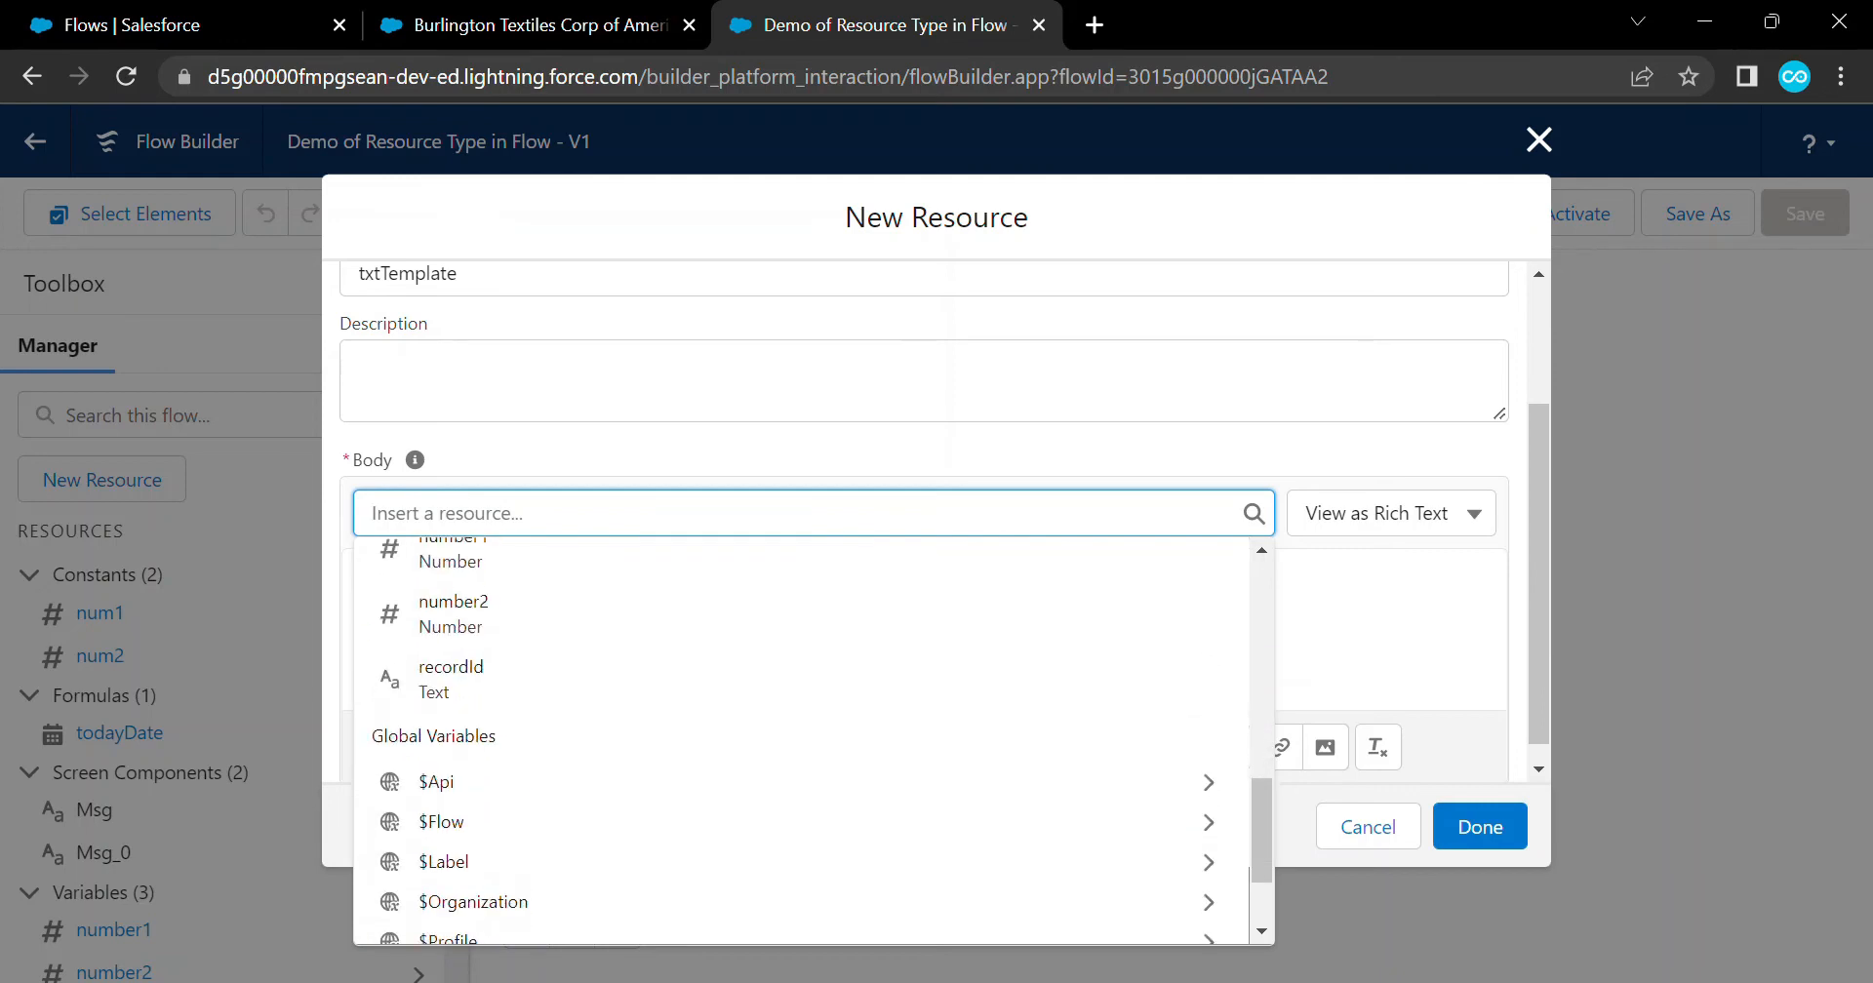
click(585, 681)
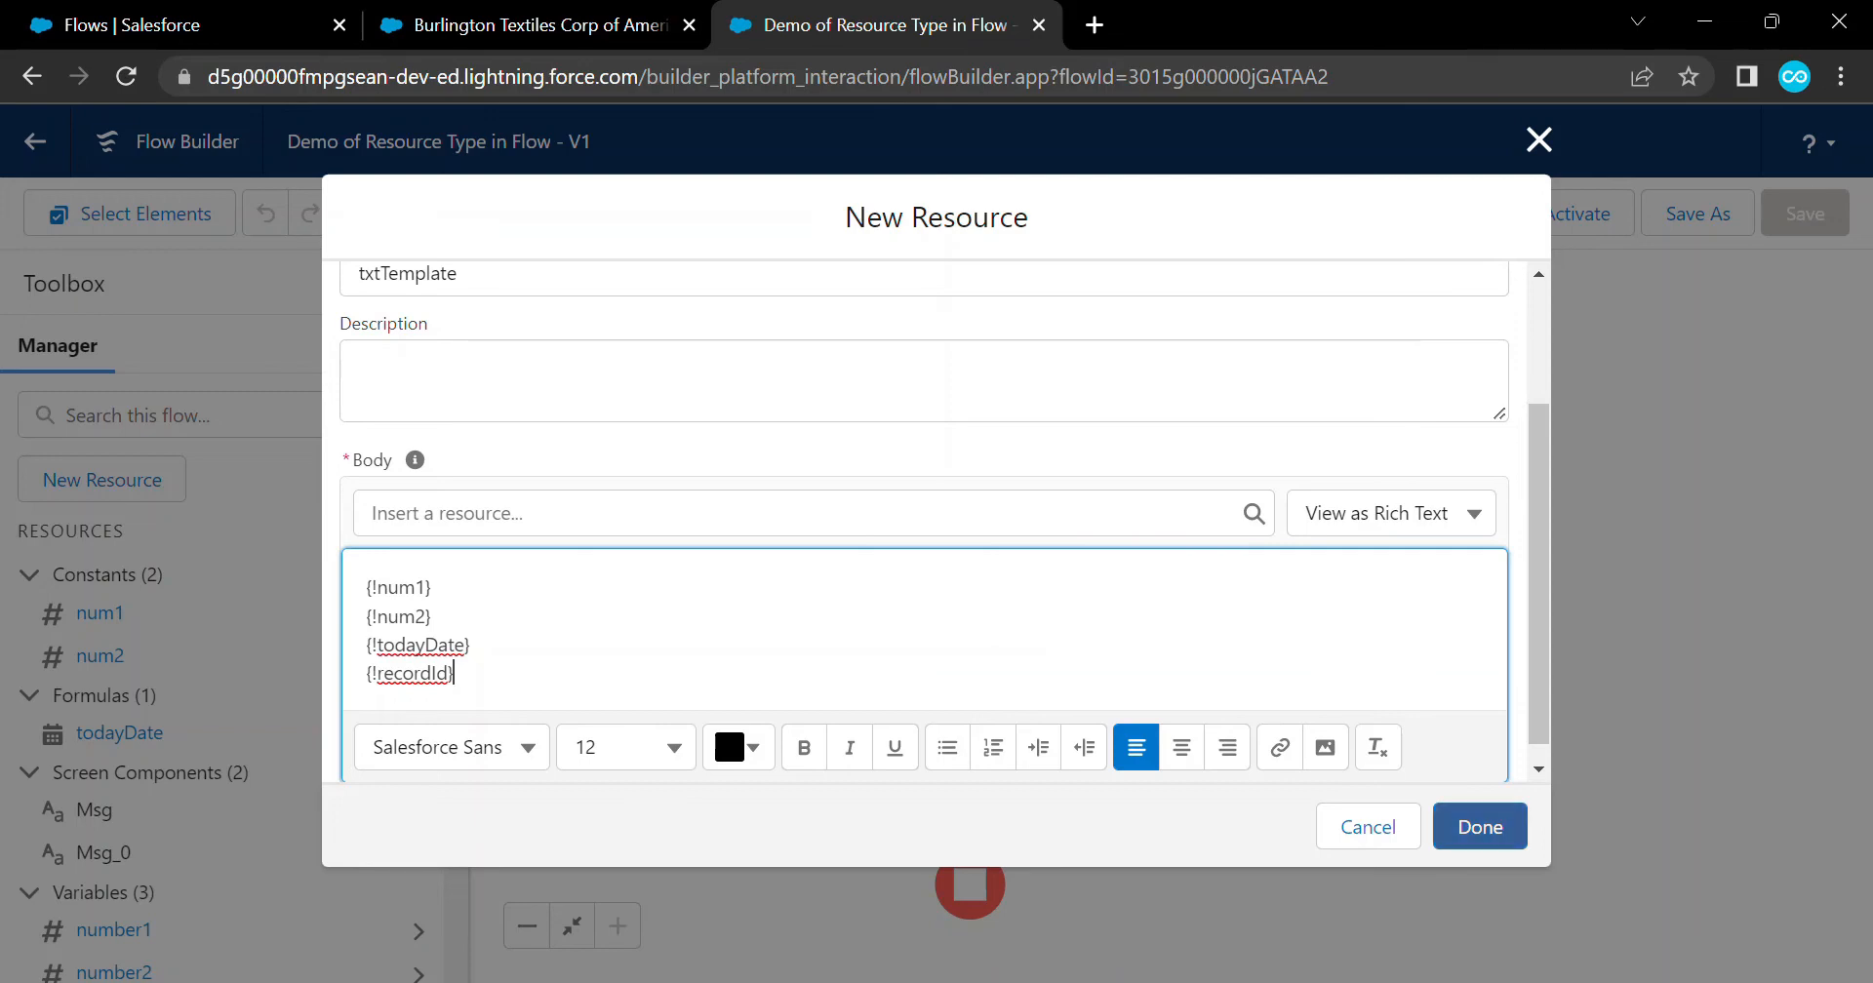
Finish creating the txtTemplate resource and clear all existing display text of the second screen's Msg_0 component
click(1480, 826)
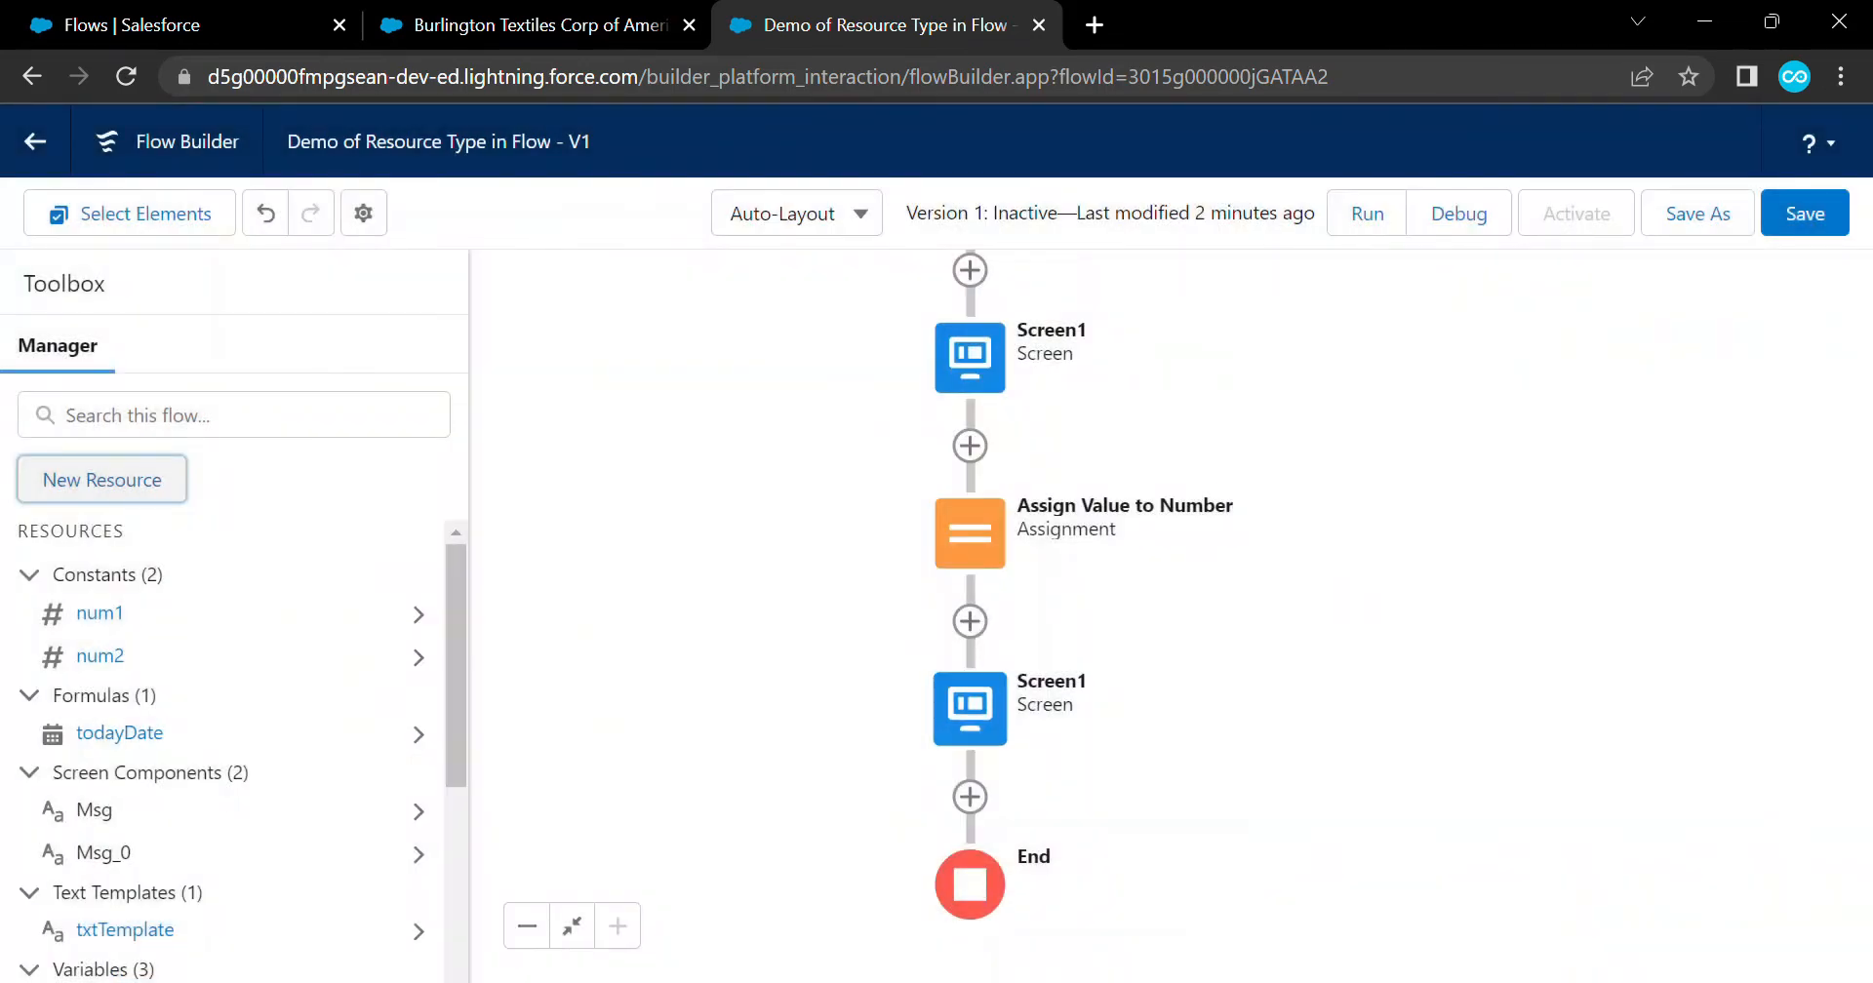
double_click(970, 709)
click(846, 554)
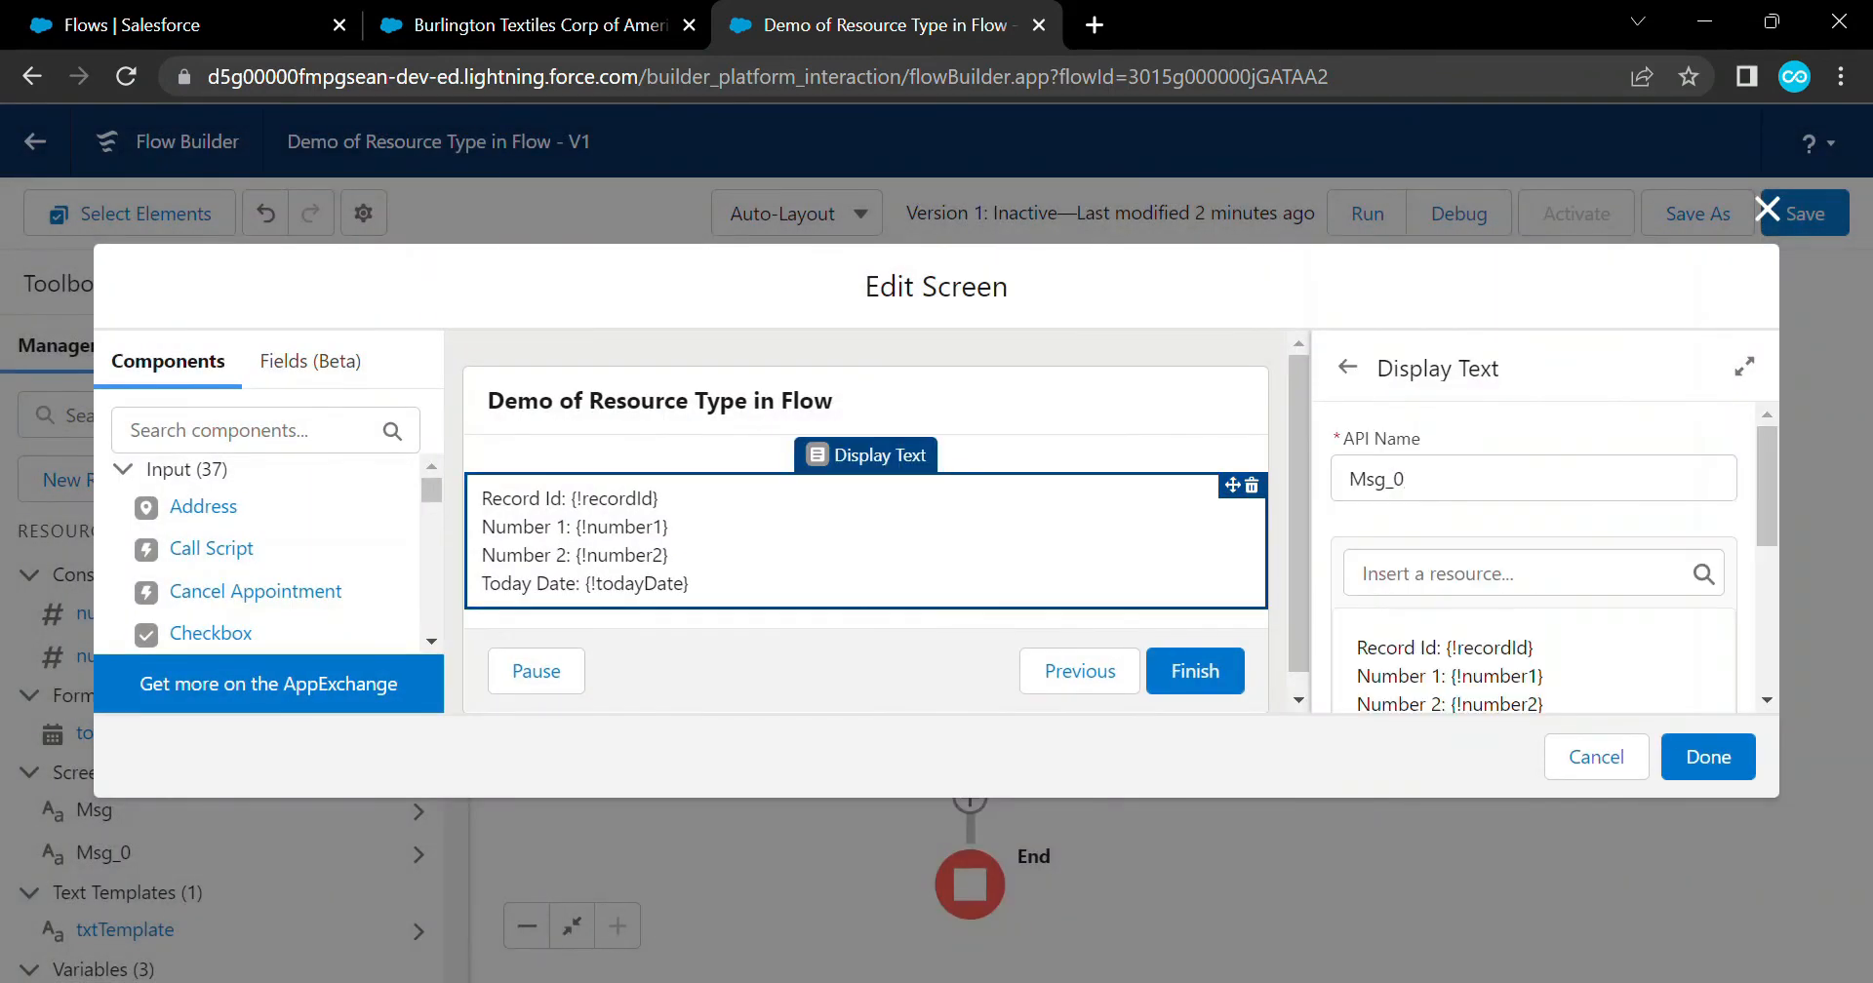
scroll(1534, 624, down, 1)
drag(1567, 587, 1356, 501)
key(ctrl+a)
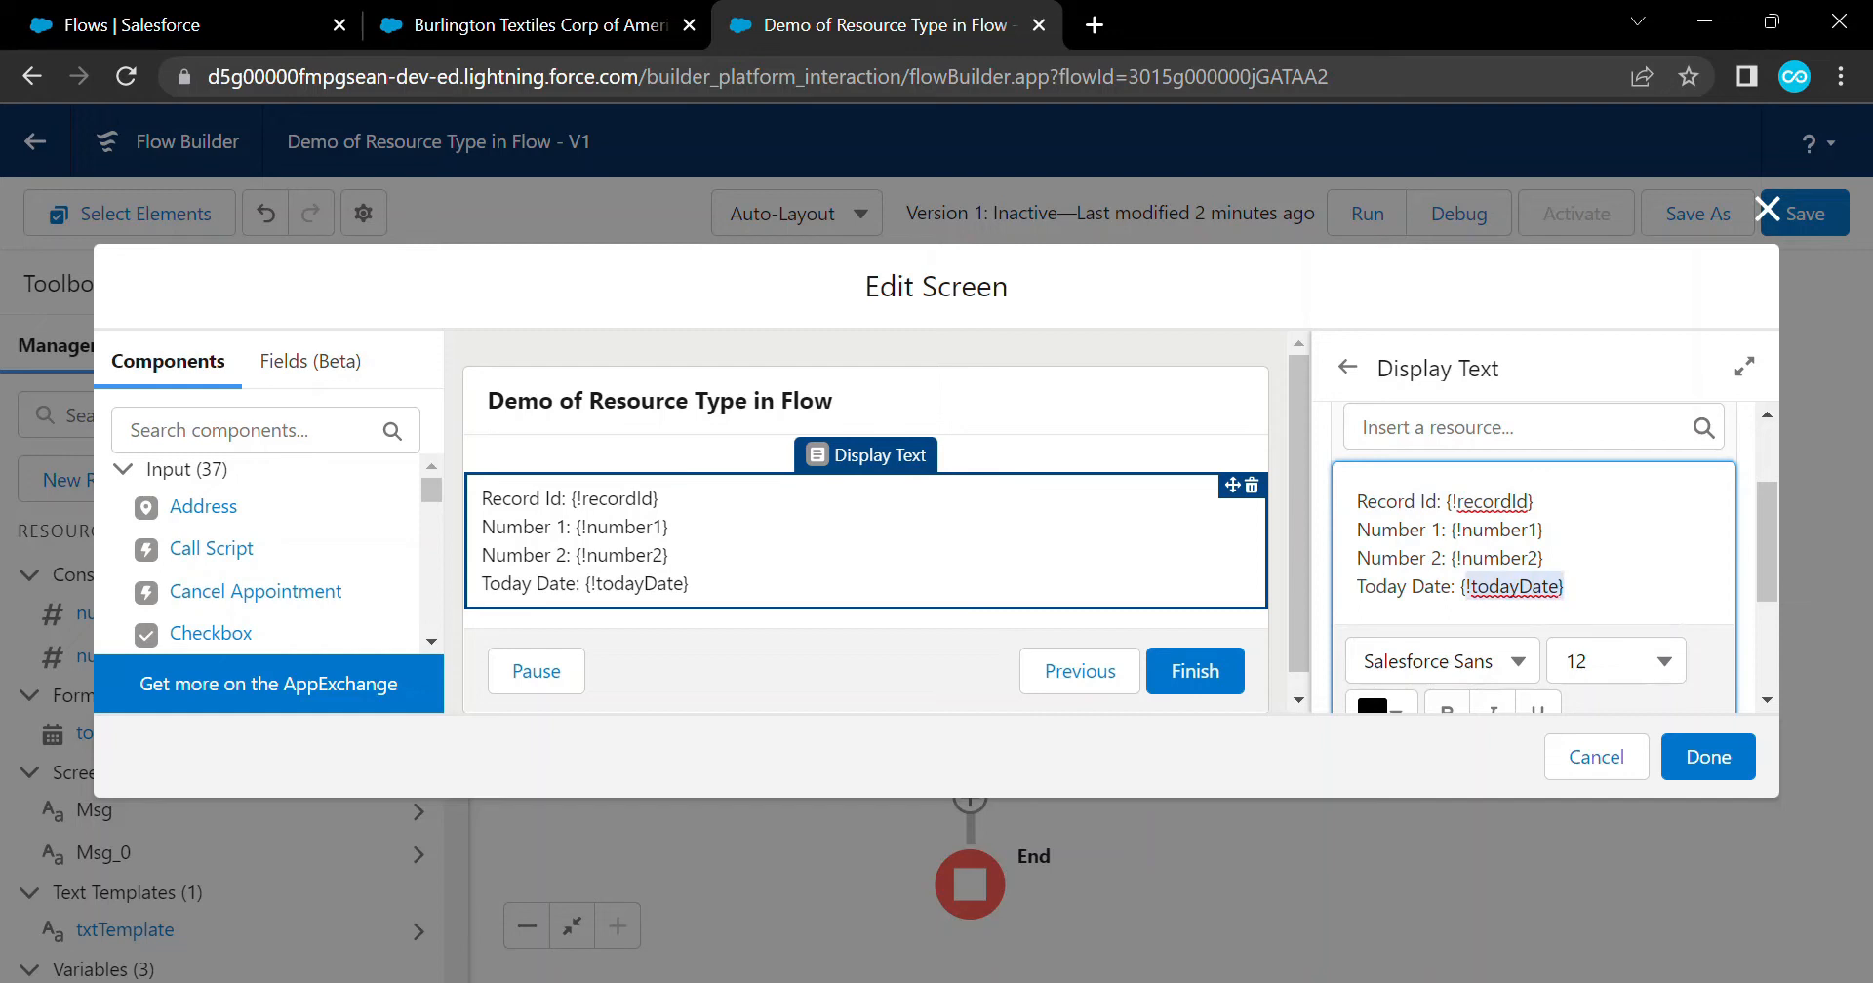
key(BackSpace)
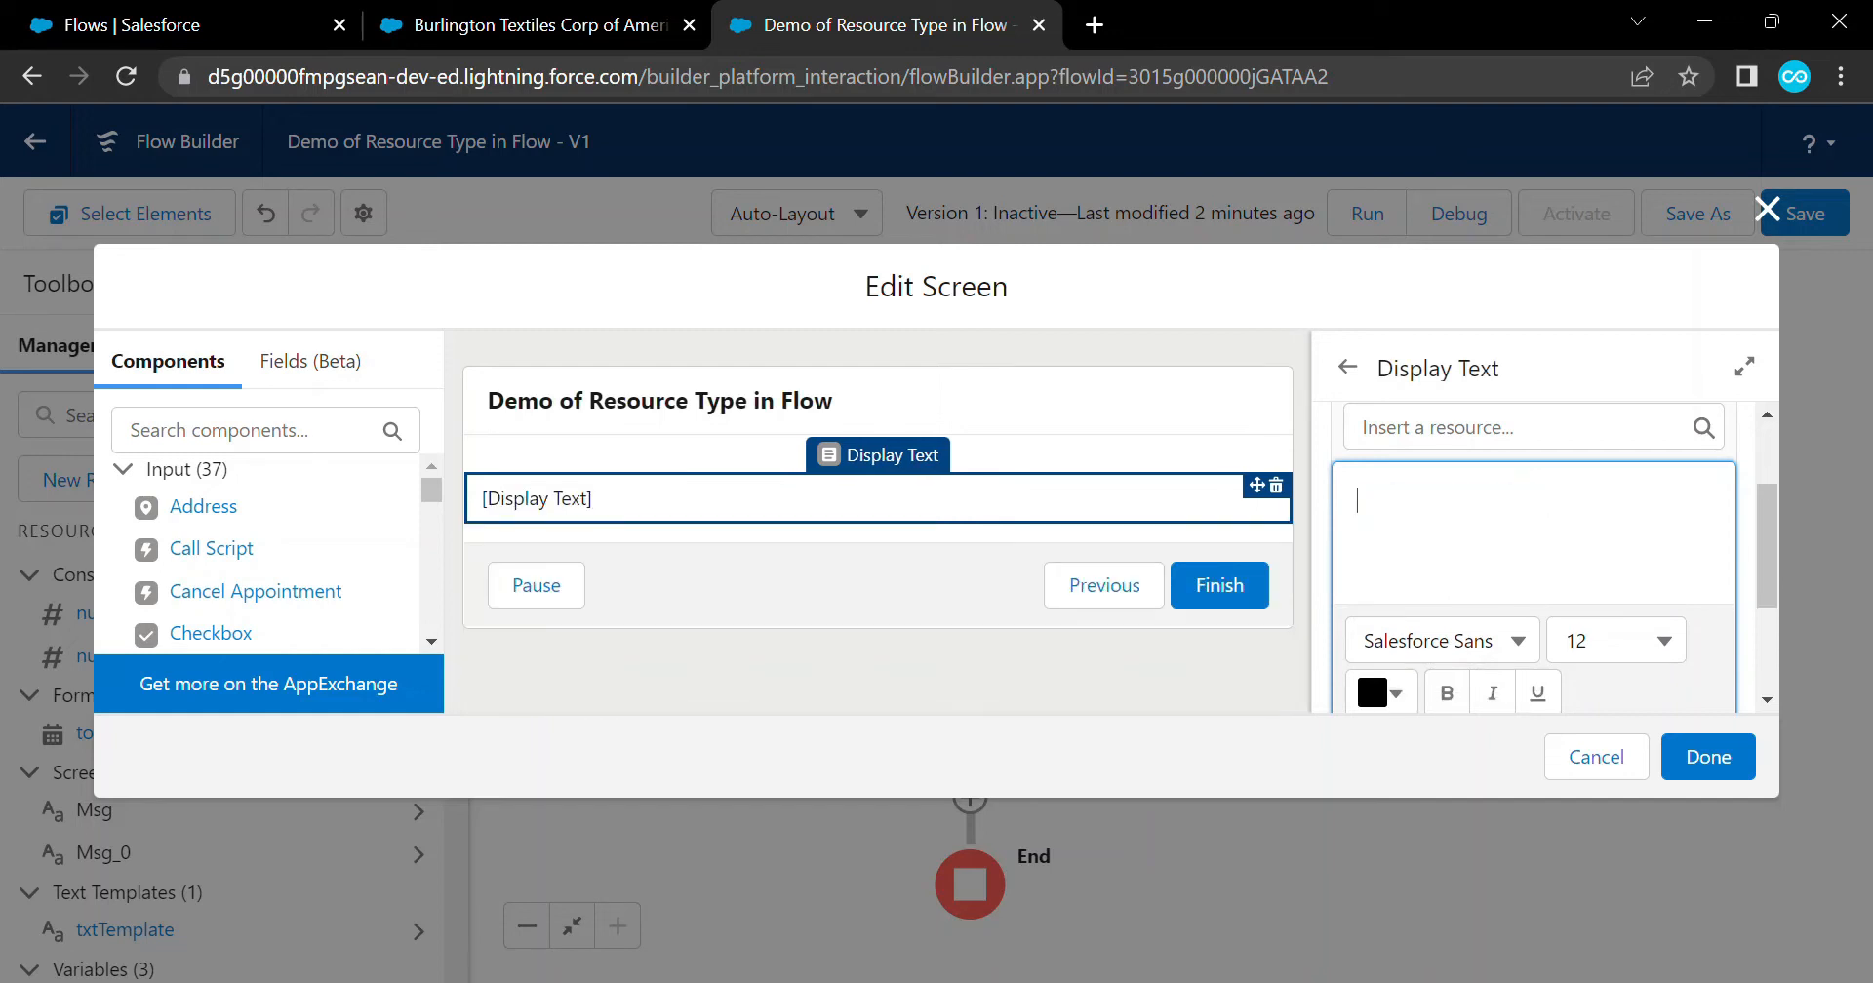
Insert the txtTemplate text template as the Msg_0 display text and apply the screen changes
click(1522, 428)
scroll(1522, 653, down, 3)
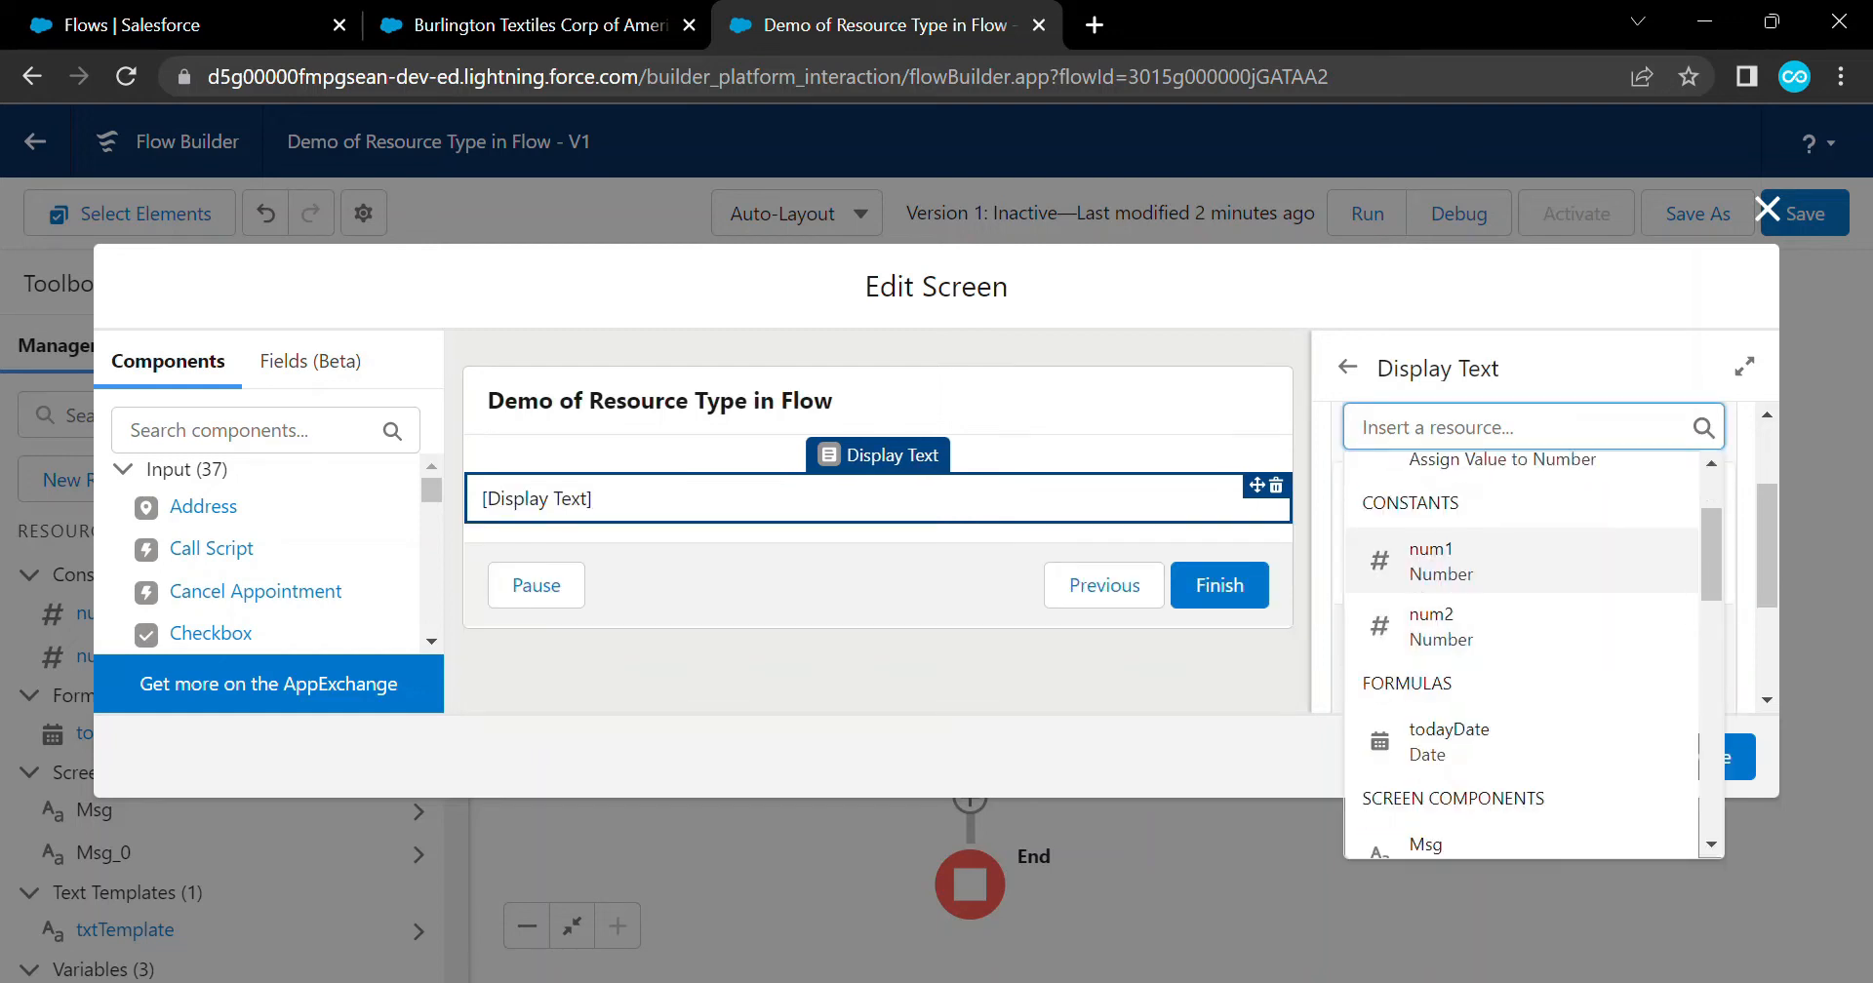
scroll(1521, 632, down, 5)
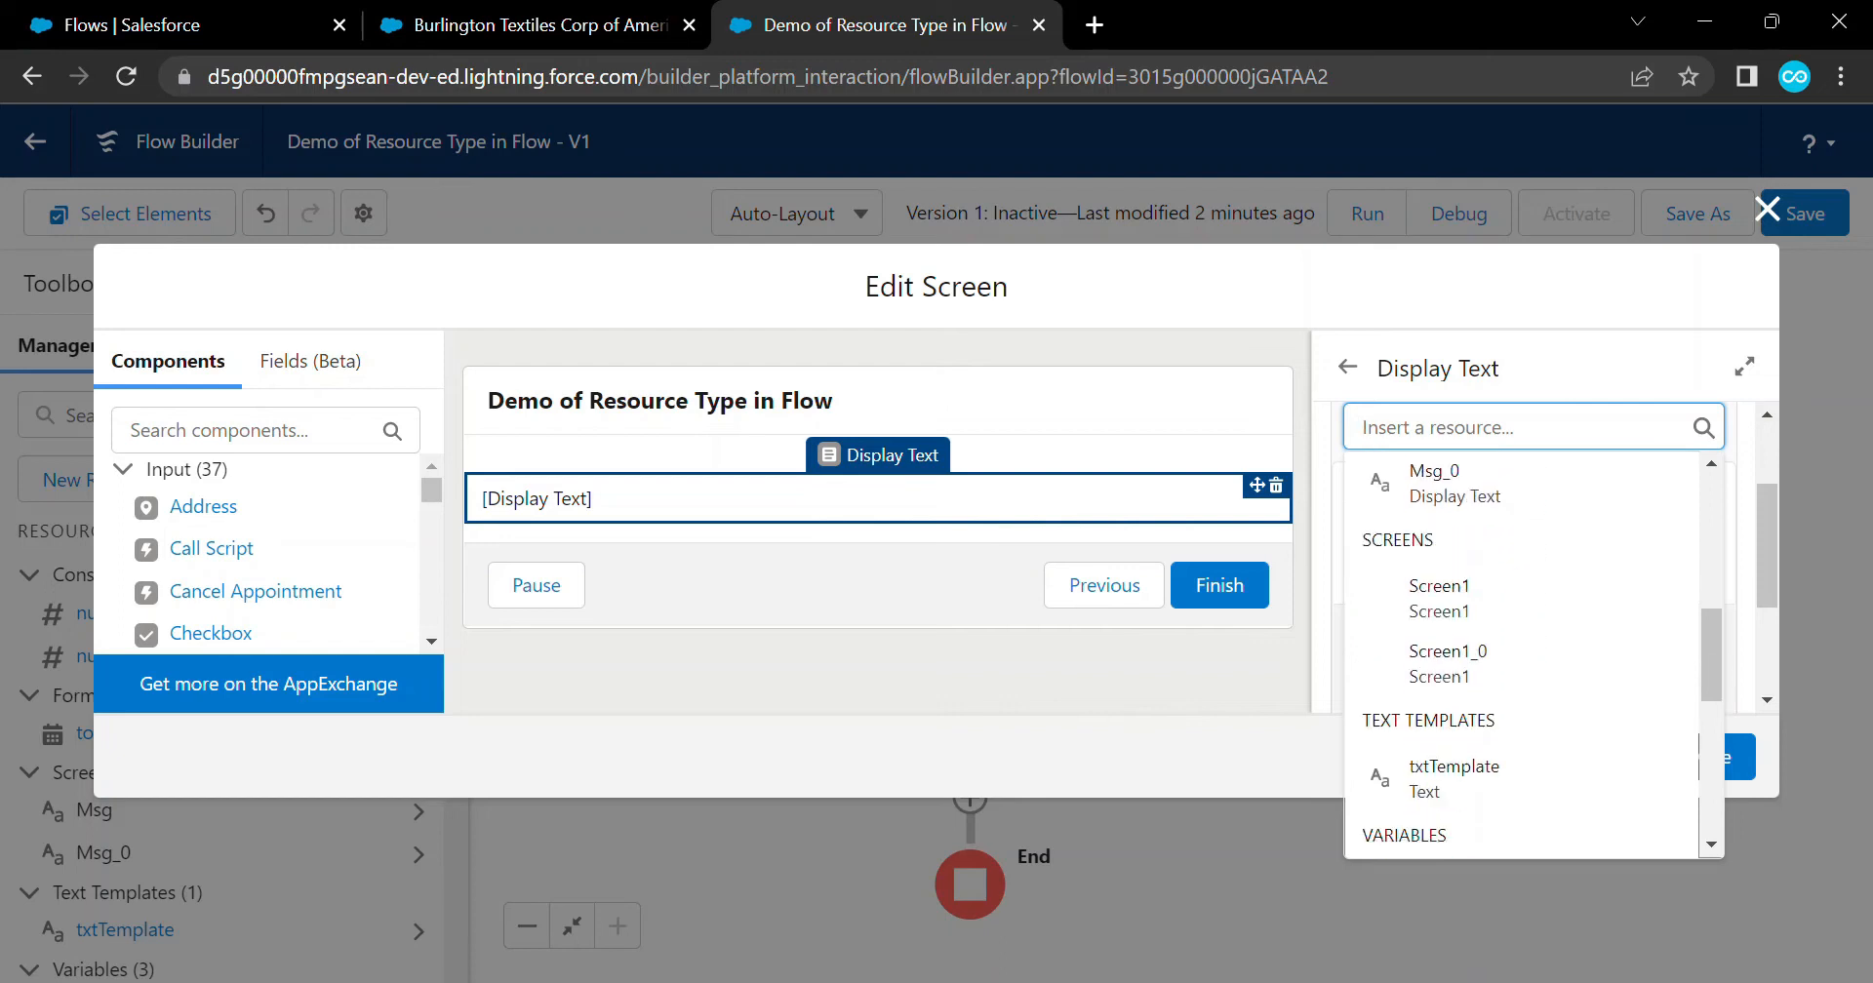
click(1454, 631)
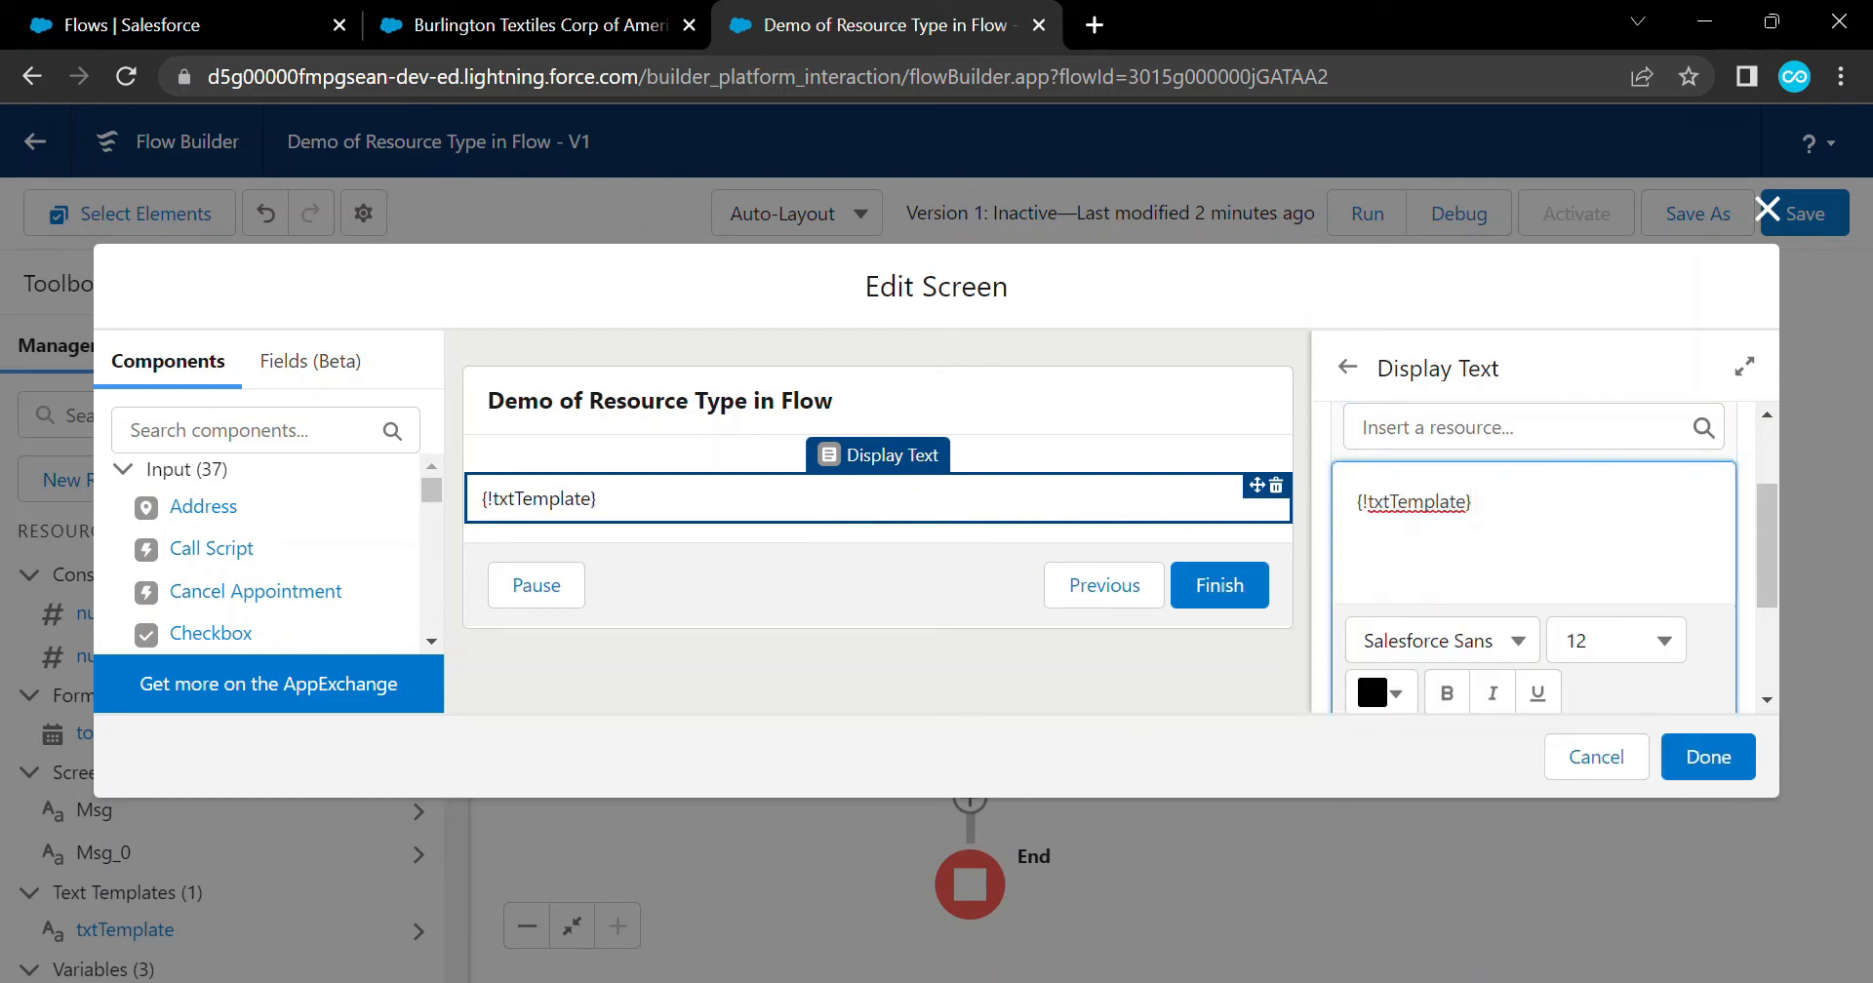
key(ctrl+a)
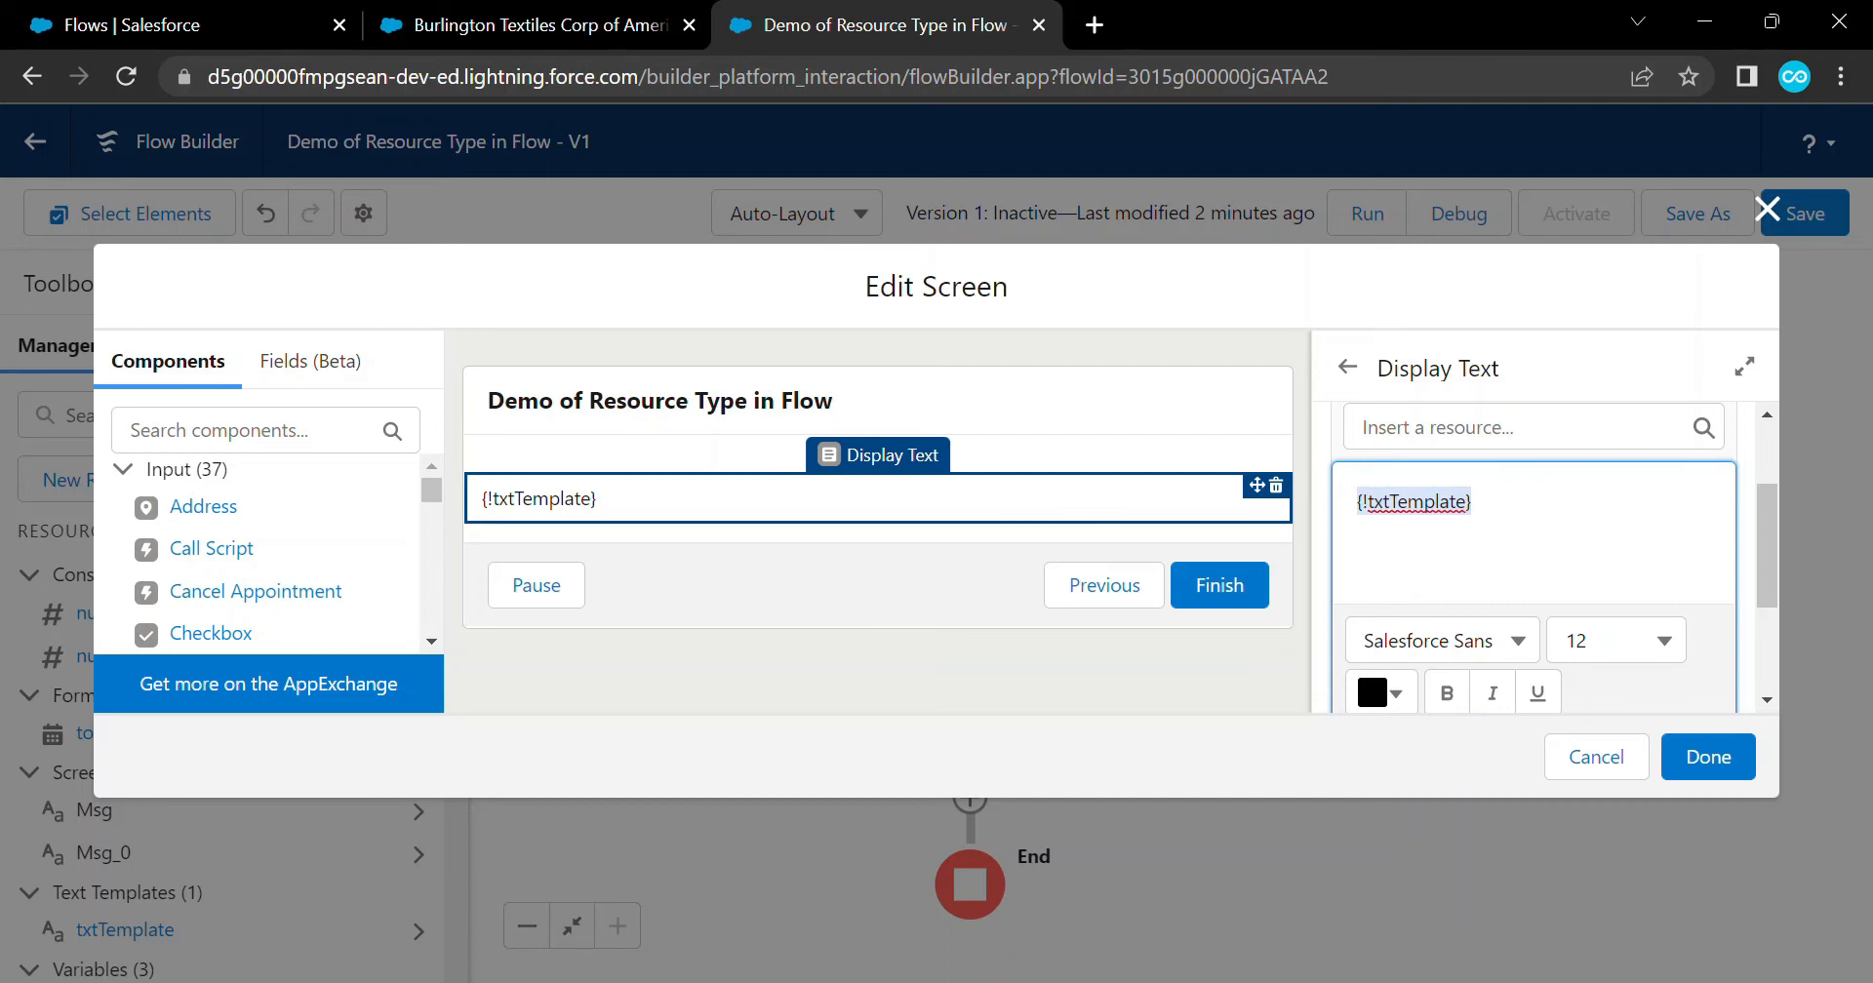
click(1708, 757)
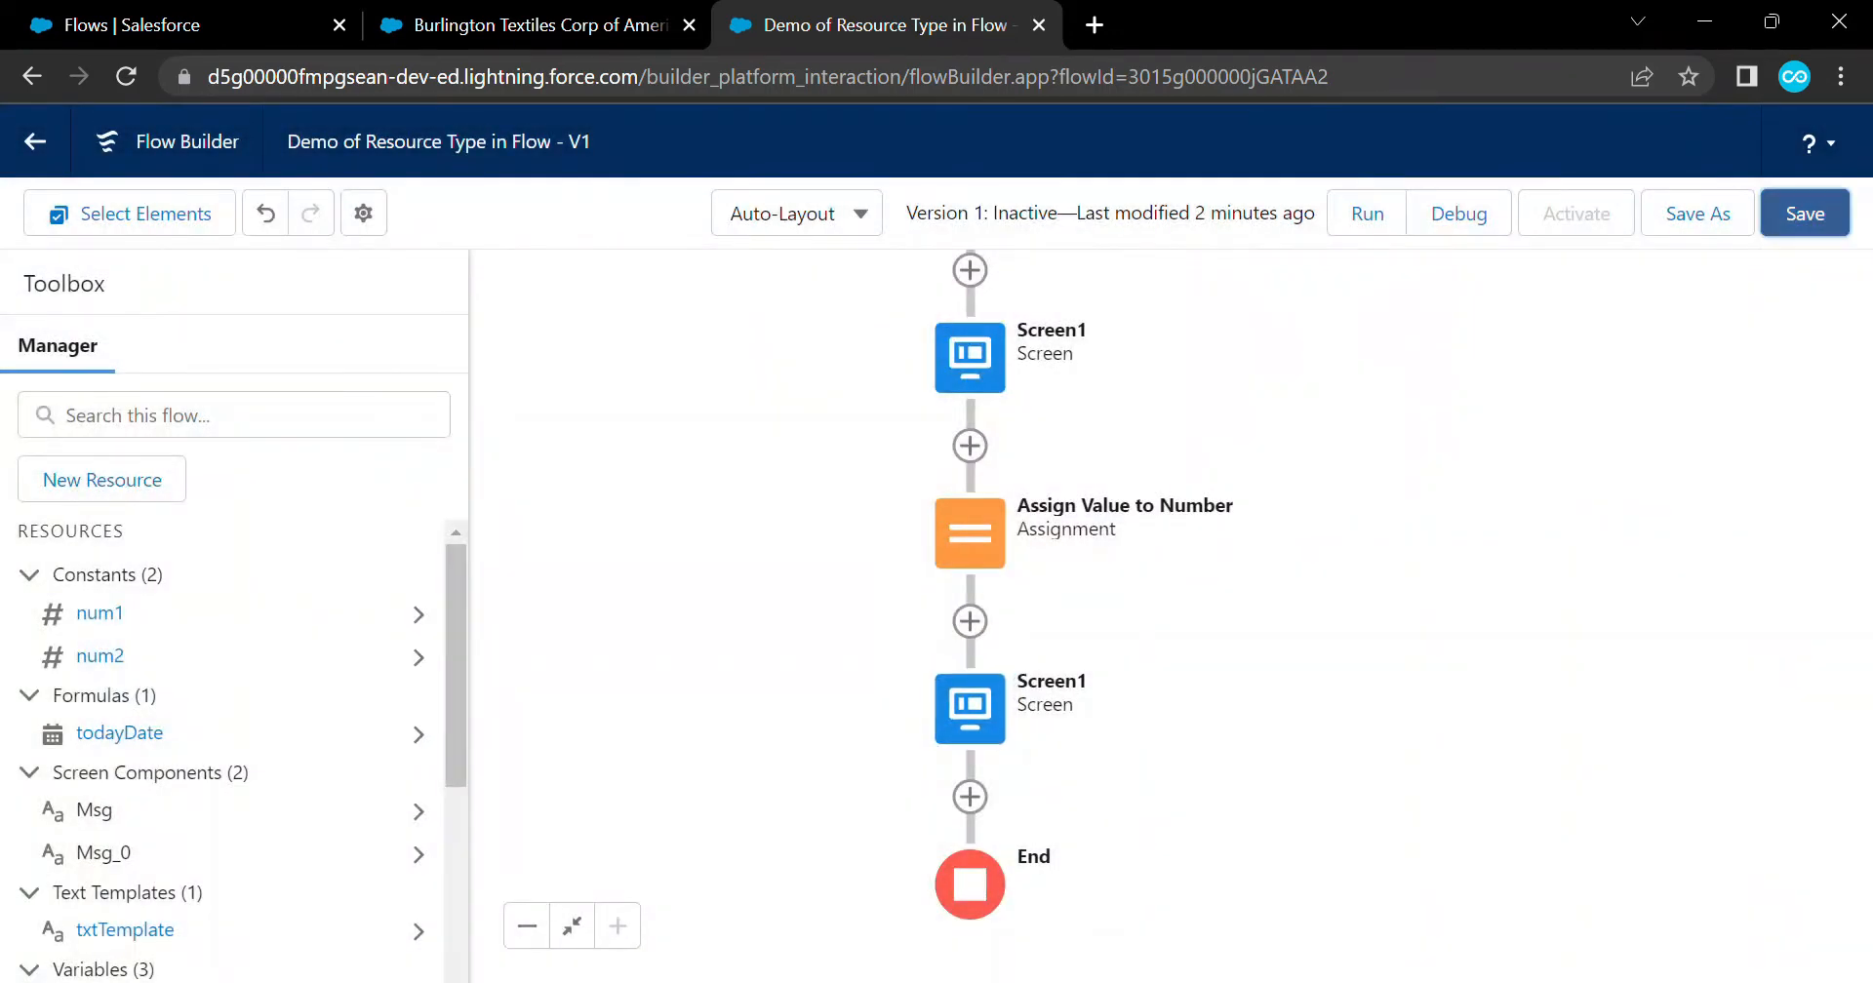
Save the flow and start a debug run with the account's record ID as the recordId input
click(1804, 214)
click(1458, 214)
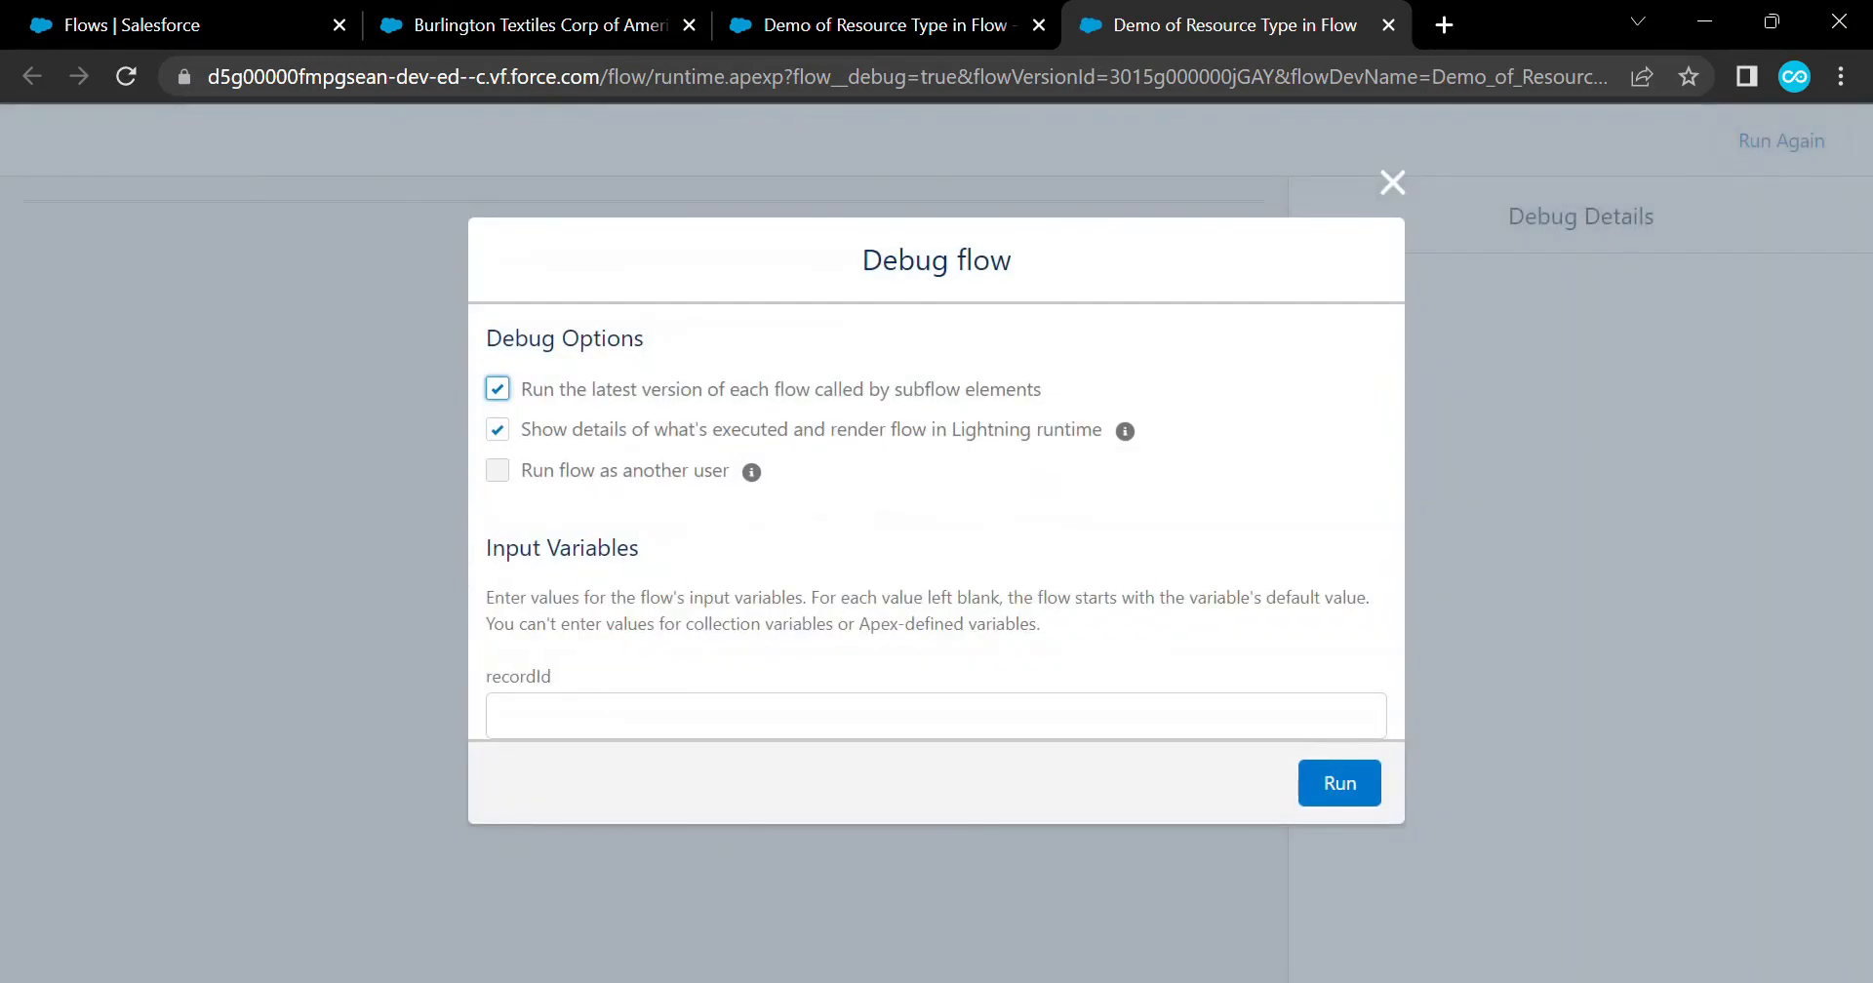
click(752, 716)
click(752, 785)
click(1339, 783)
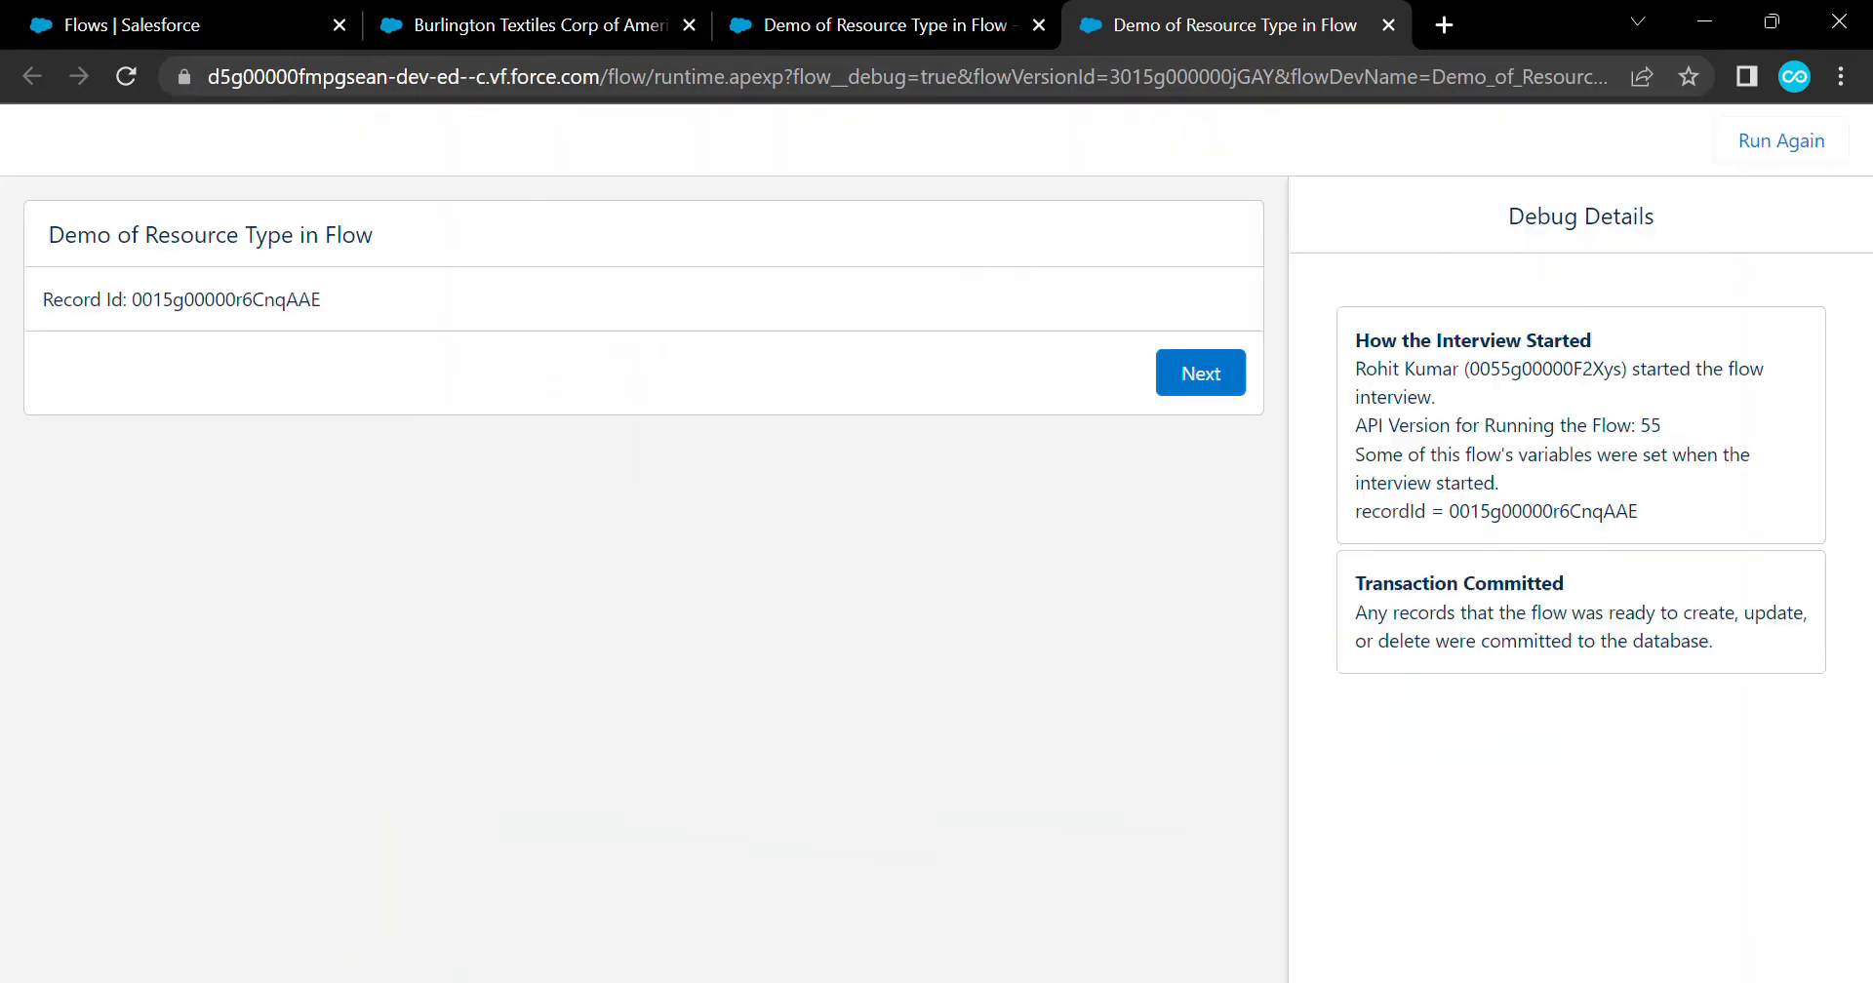
Advance the debug run to the second screen, review the text template output, and close the debug run
click(1201, 374)
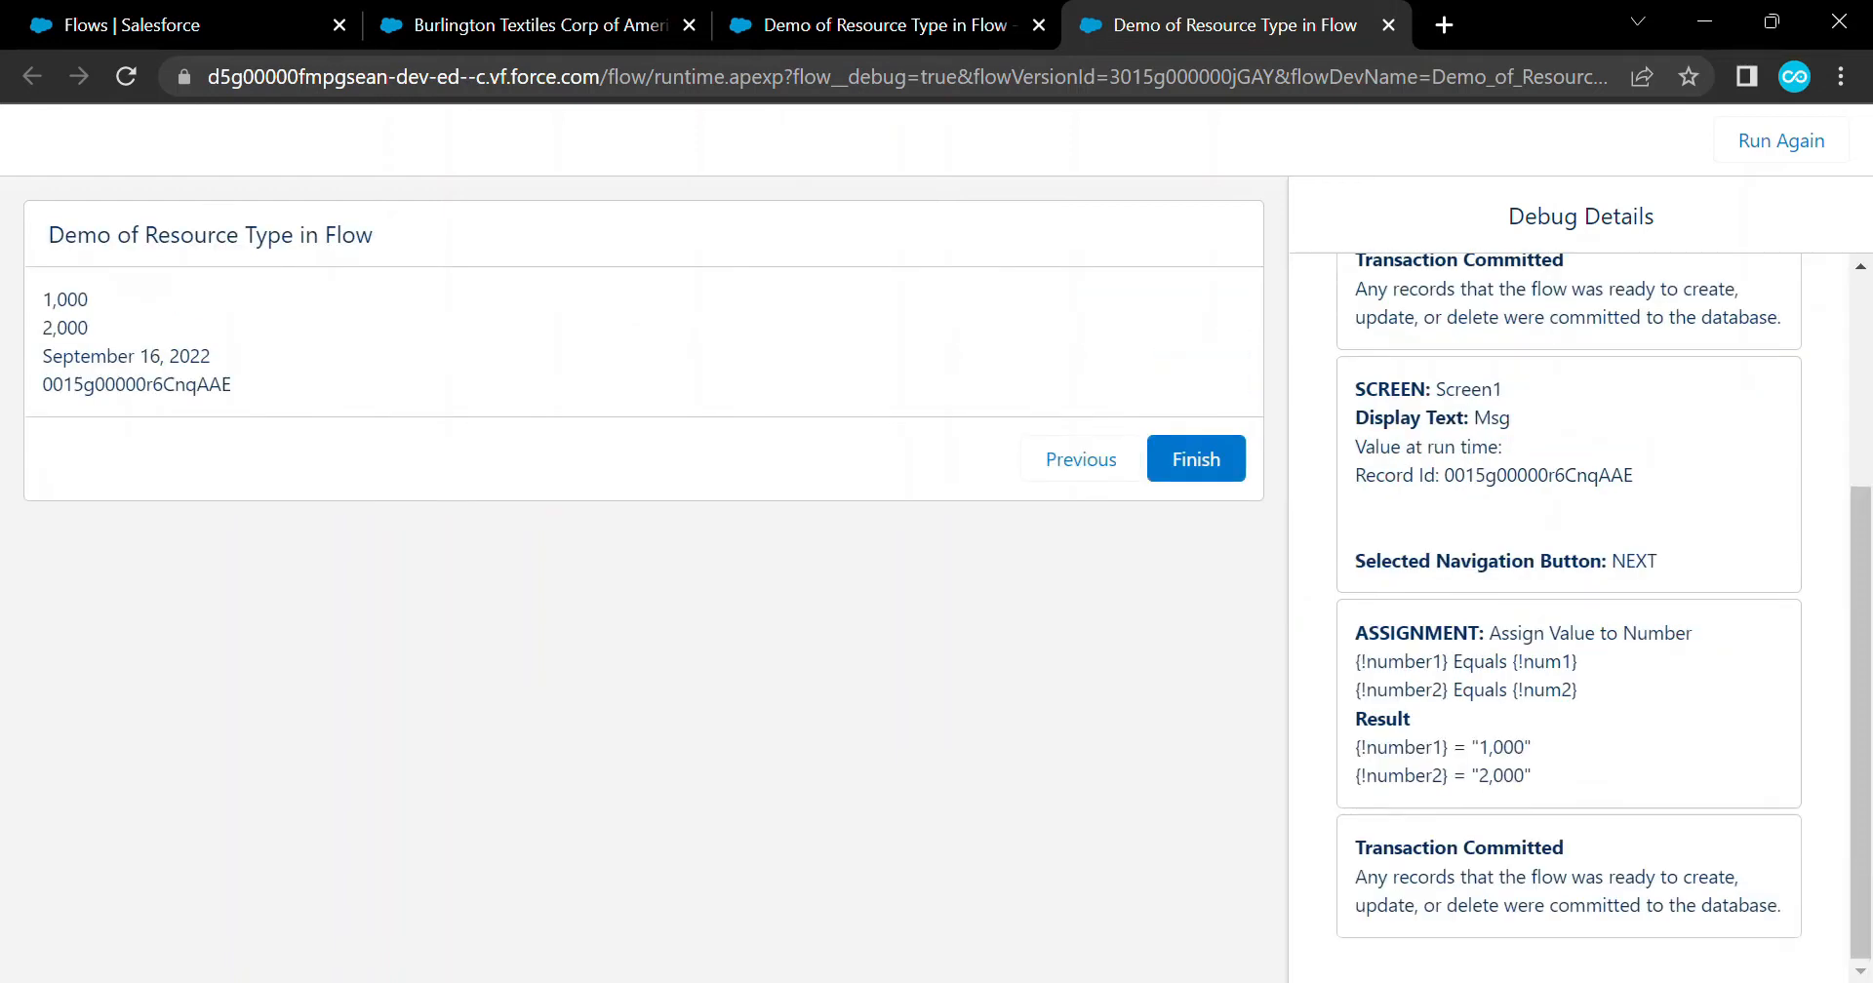
drag(233, 385, 42, 300)
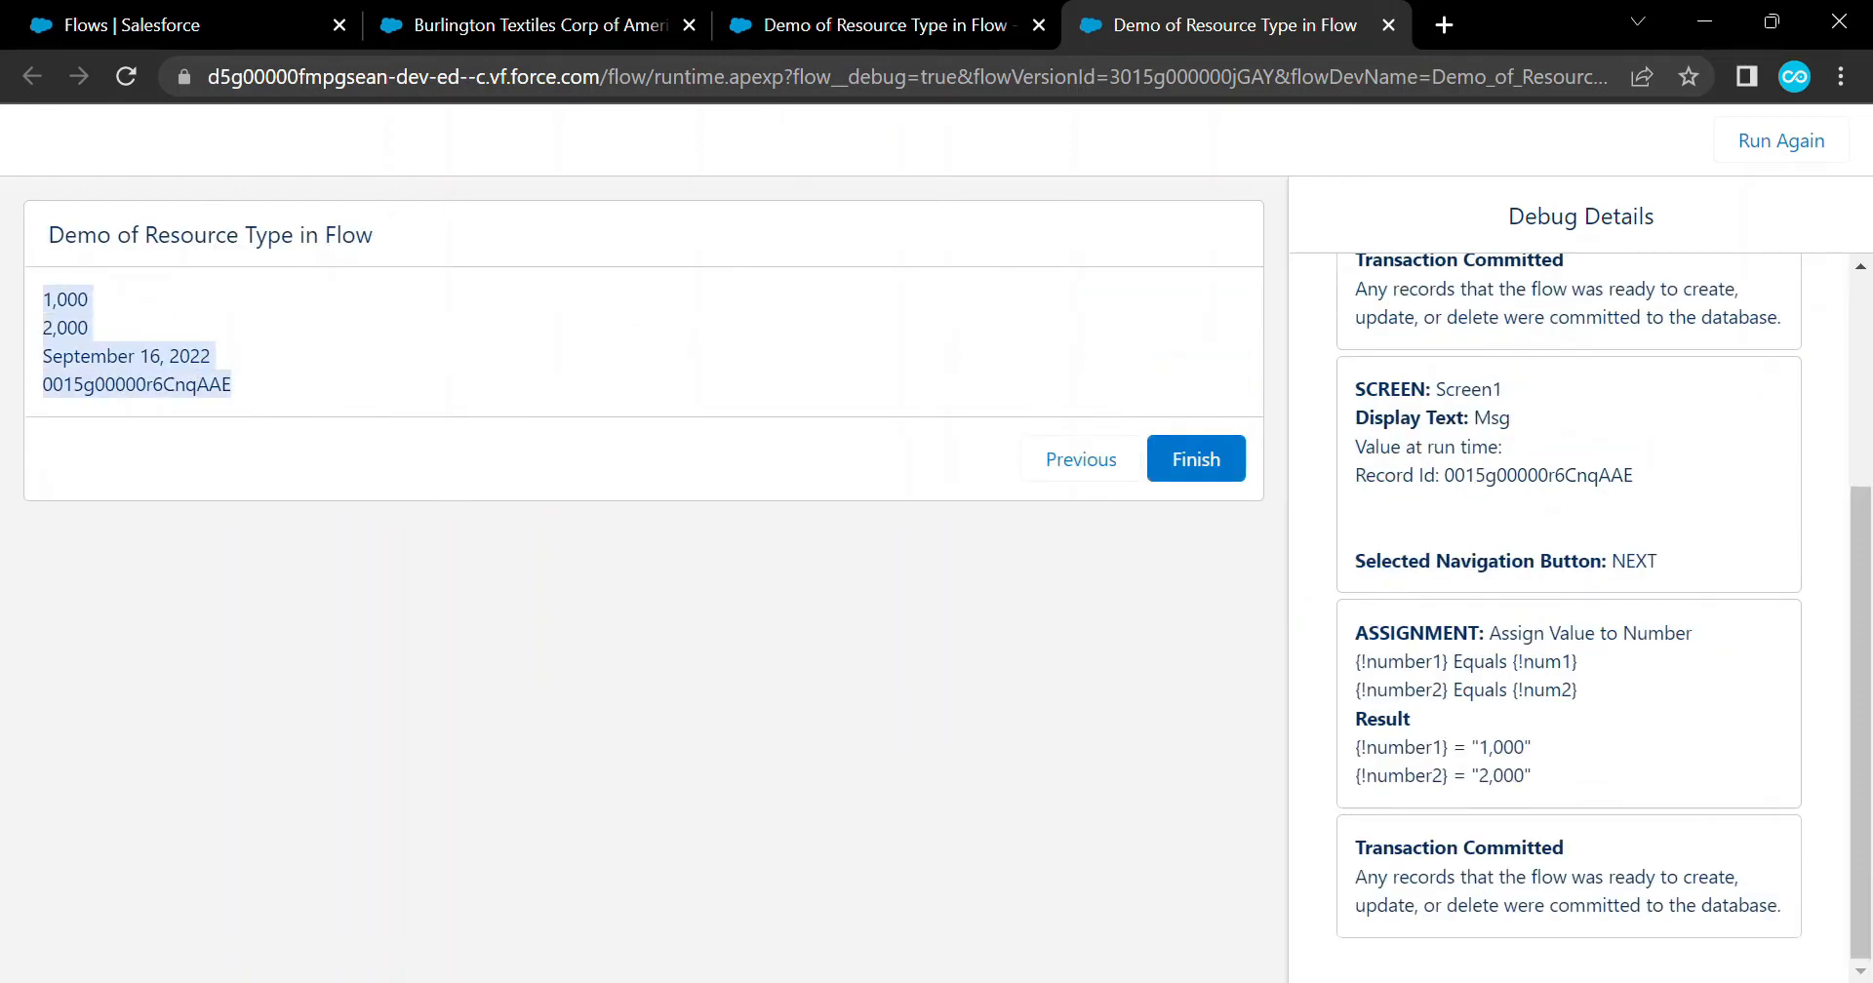
click(293, 342)
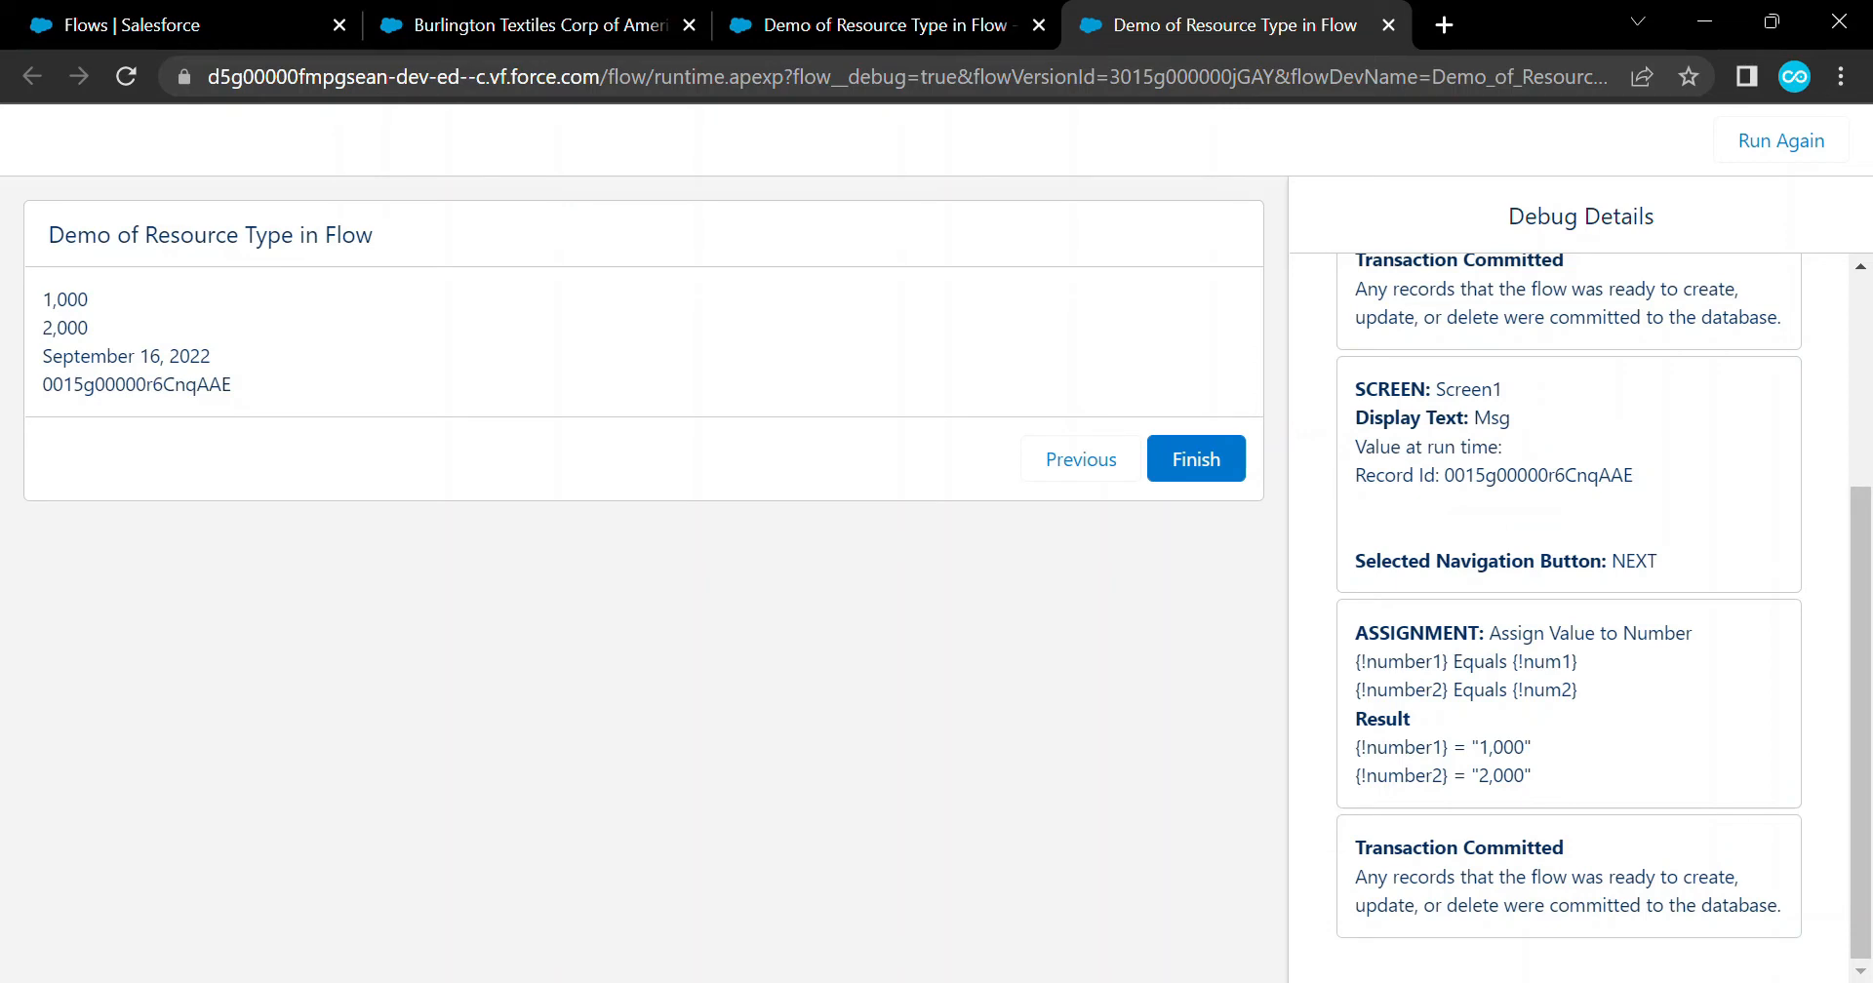
key(ctrl+w)
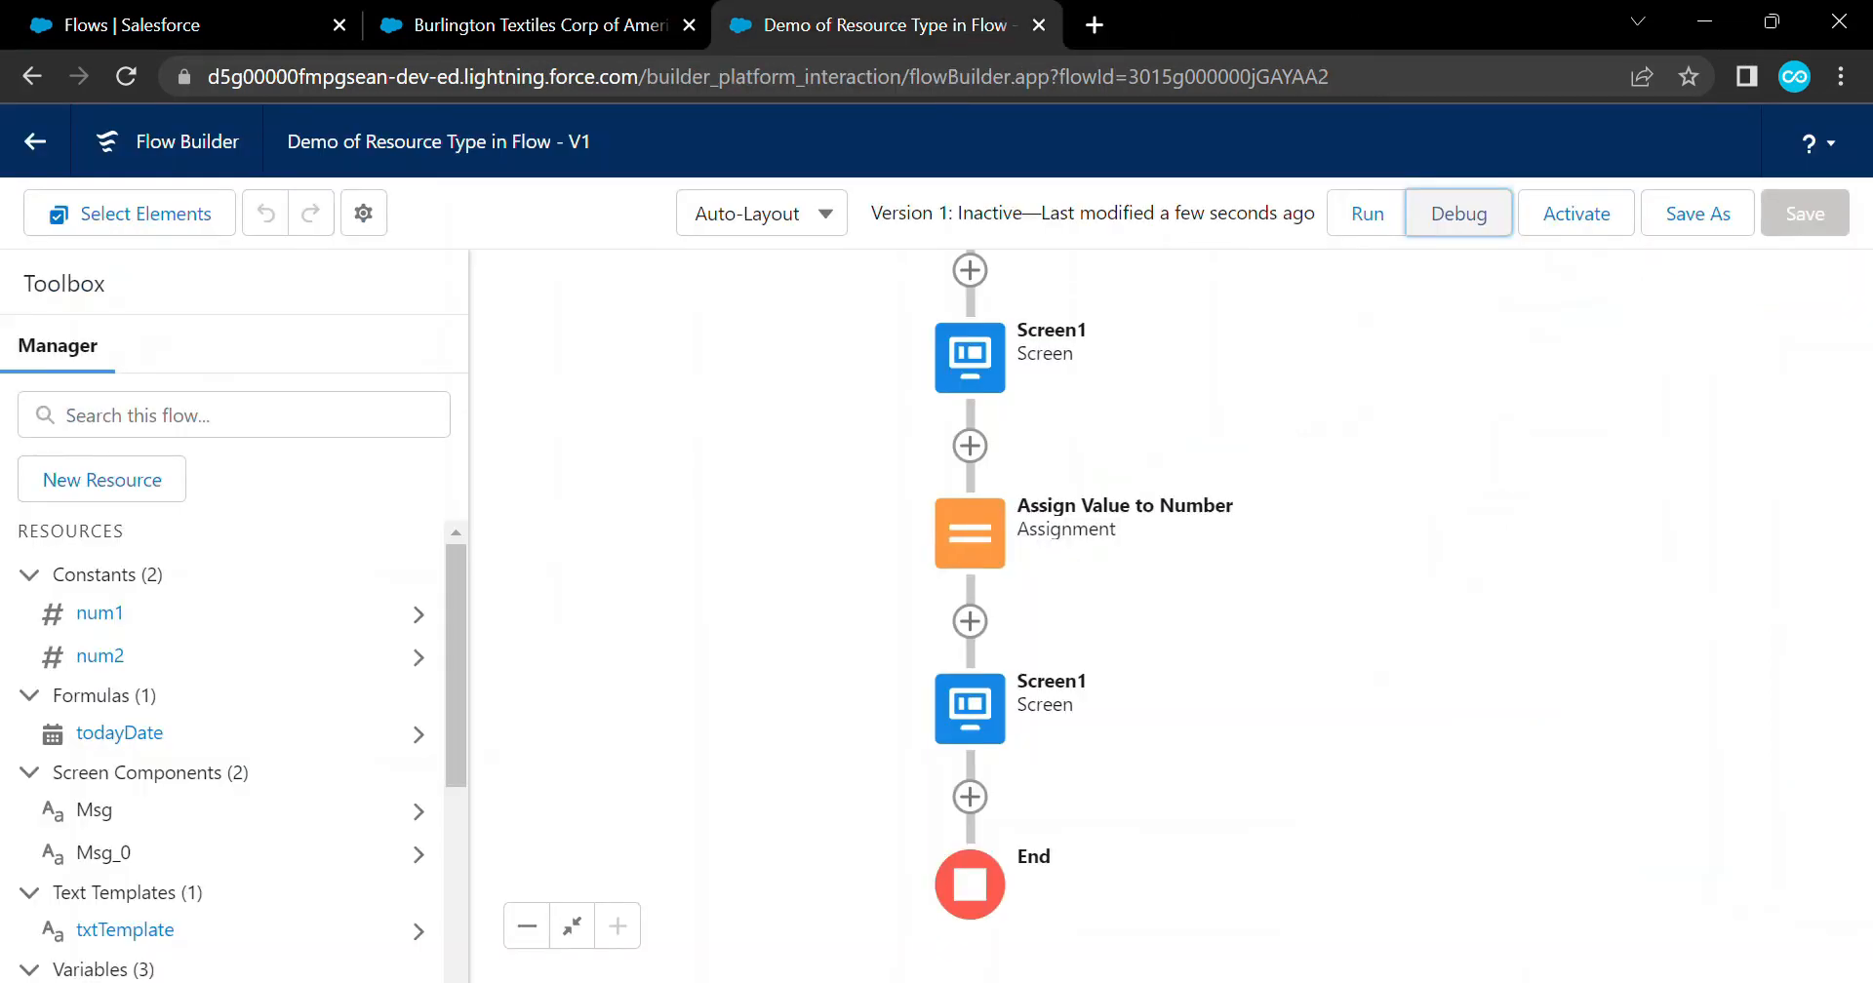
Start a new Choice resource with API name Cricket and copy that name
click(101, 479)
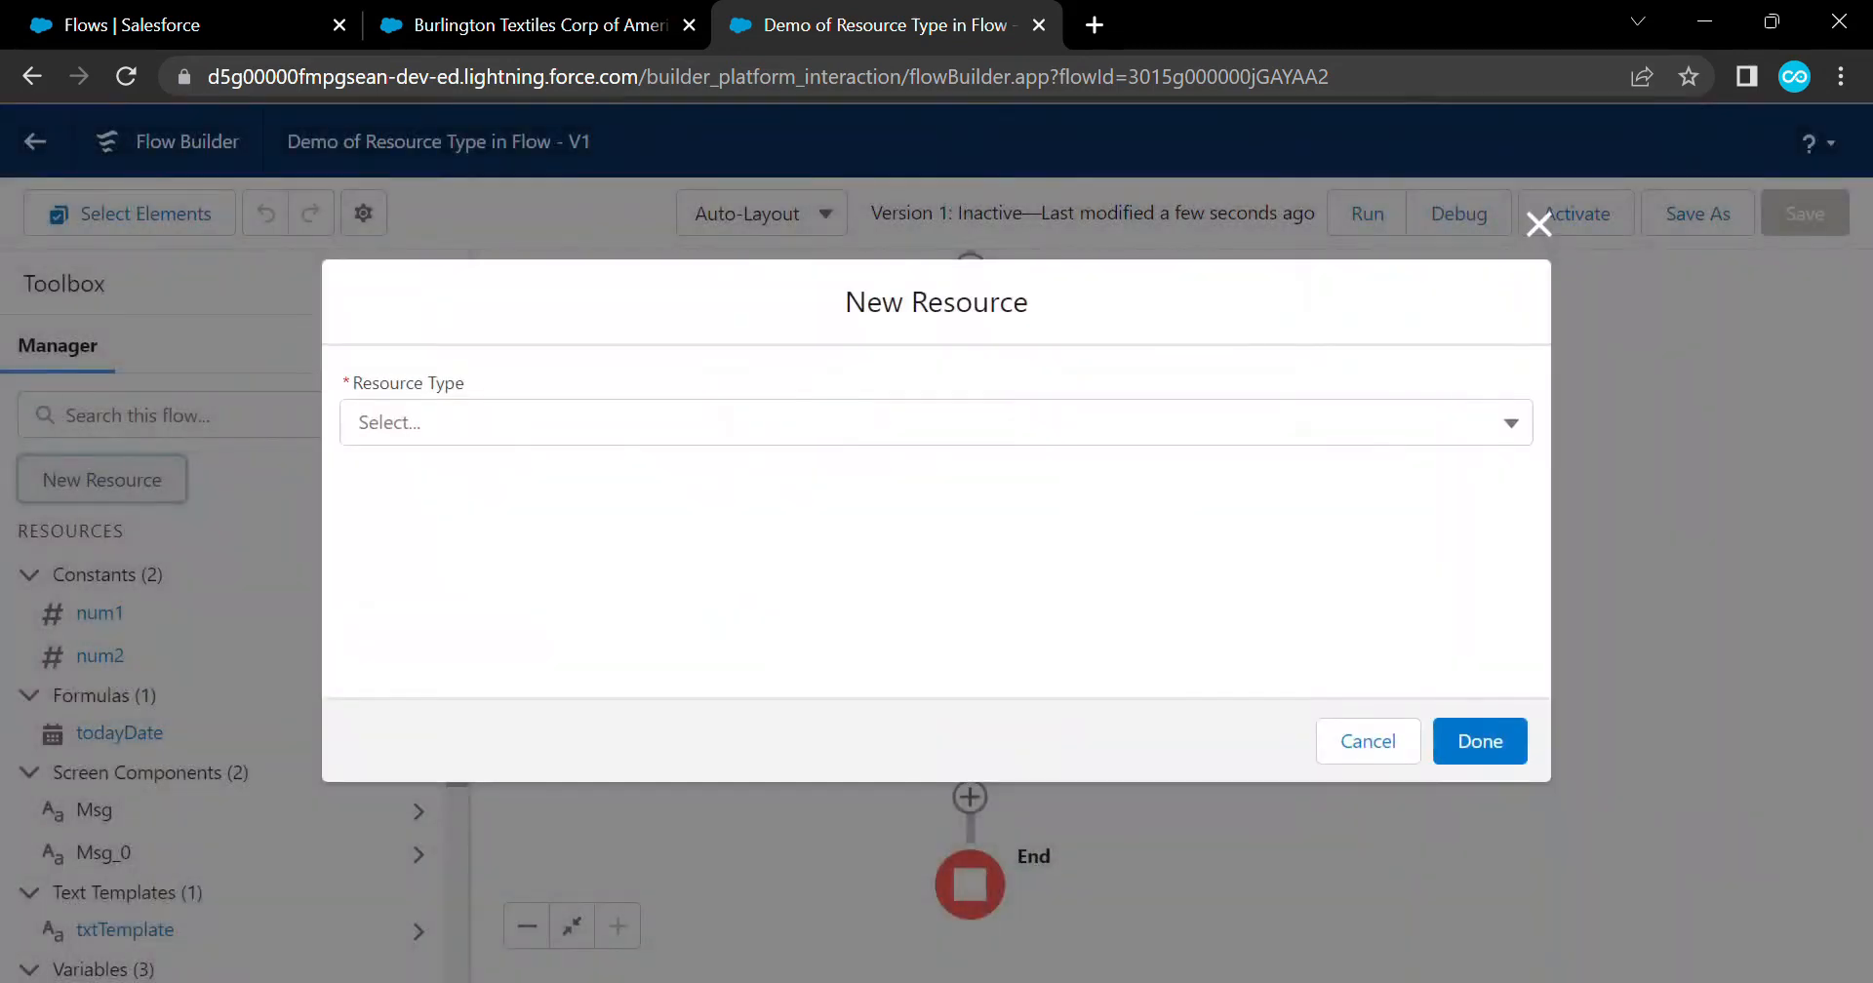
click(934, 422)
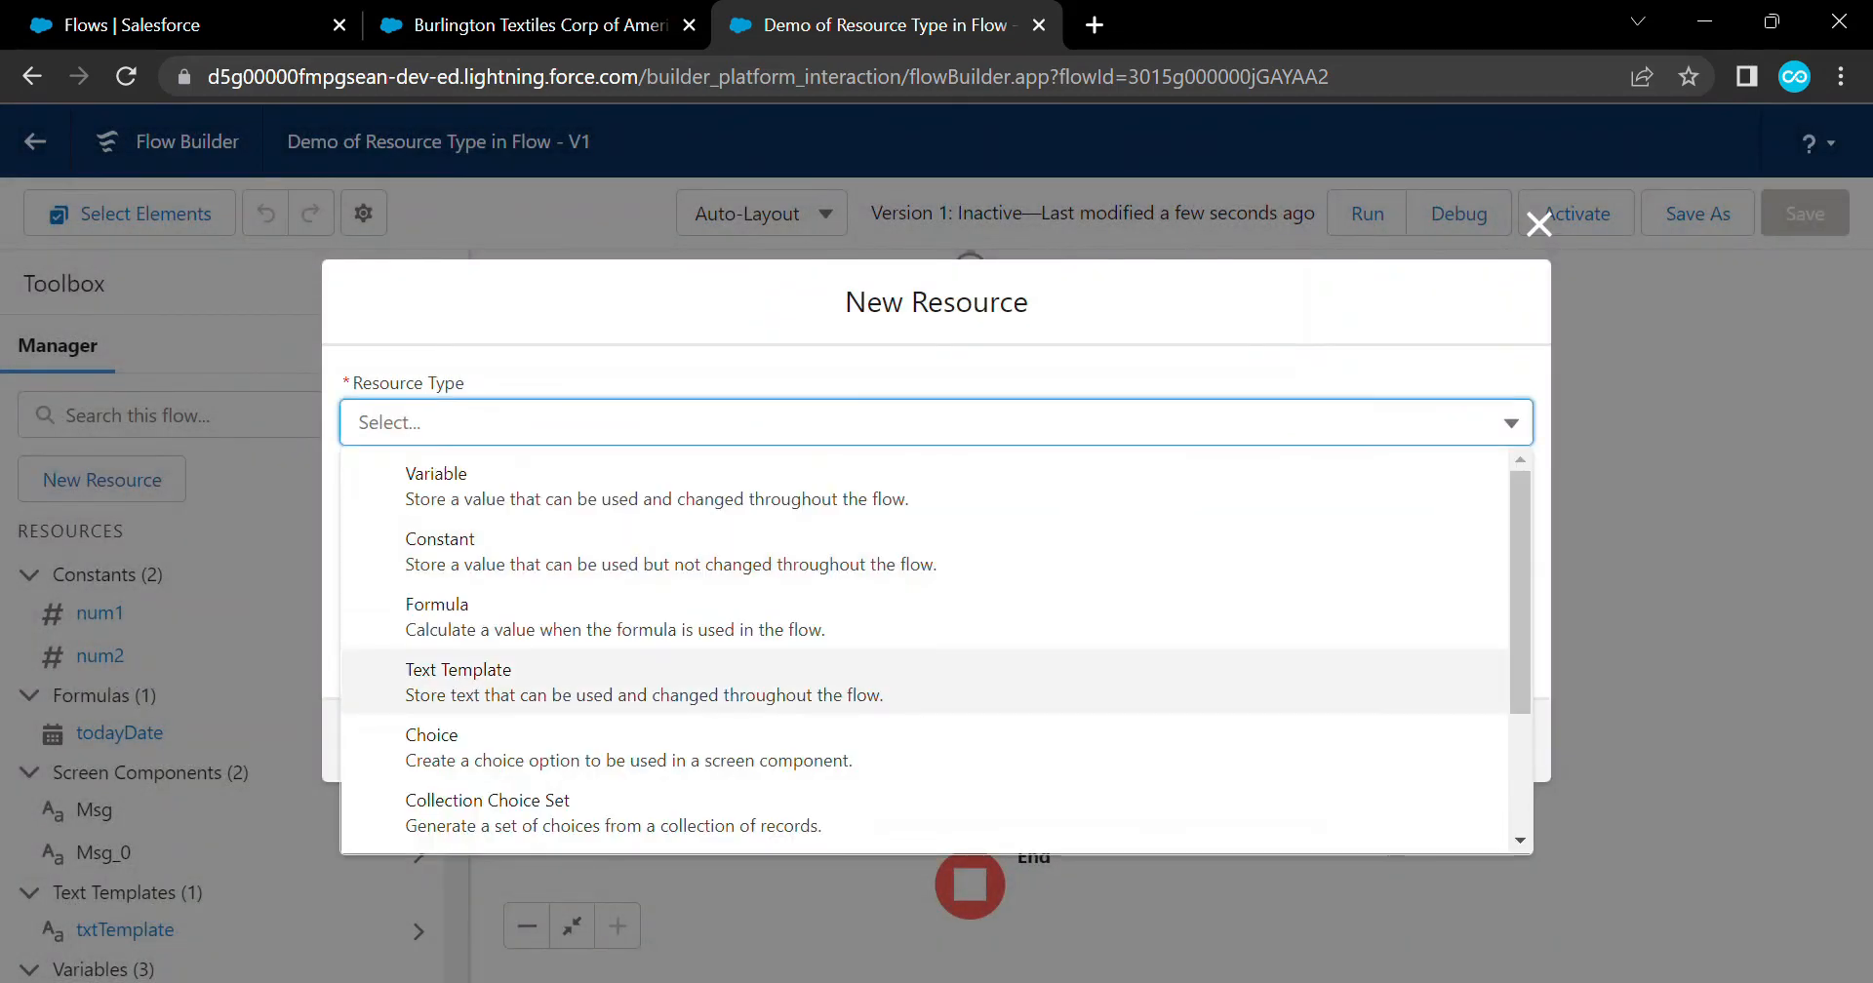
scroll(925, 746, down, 1)
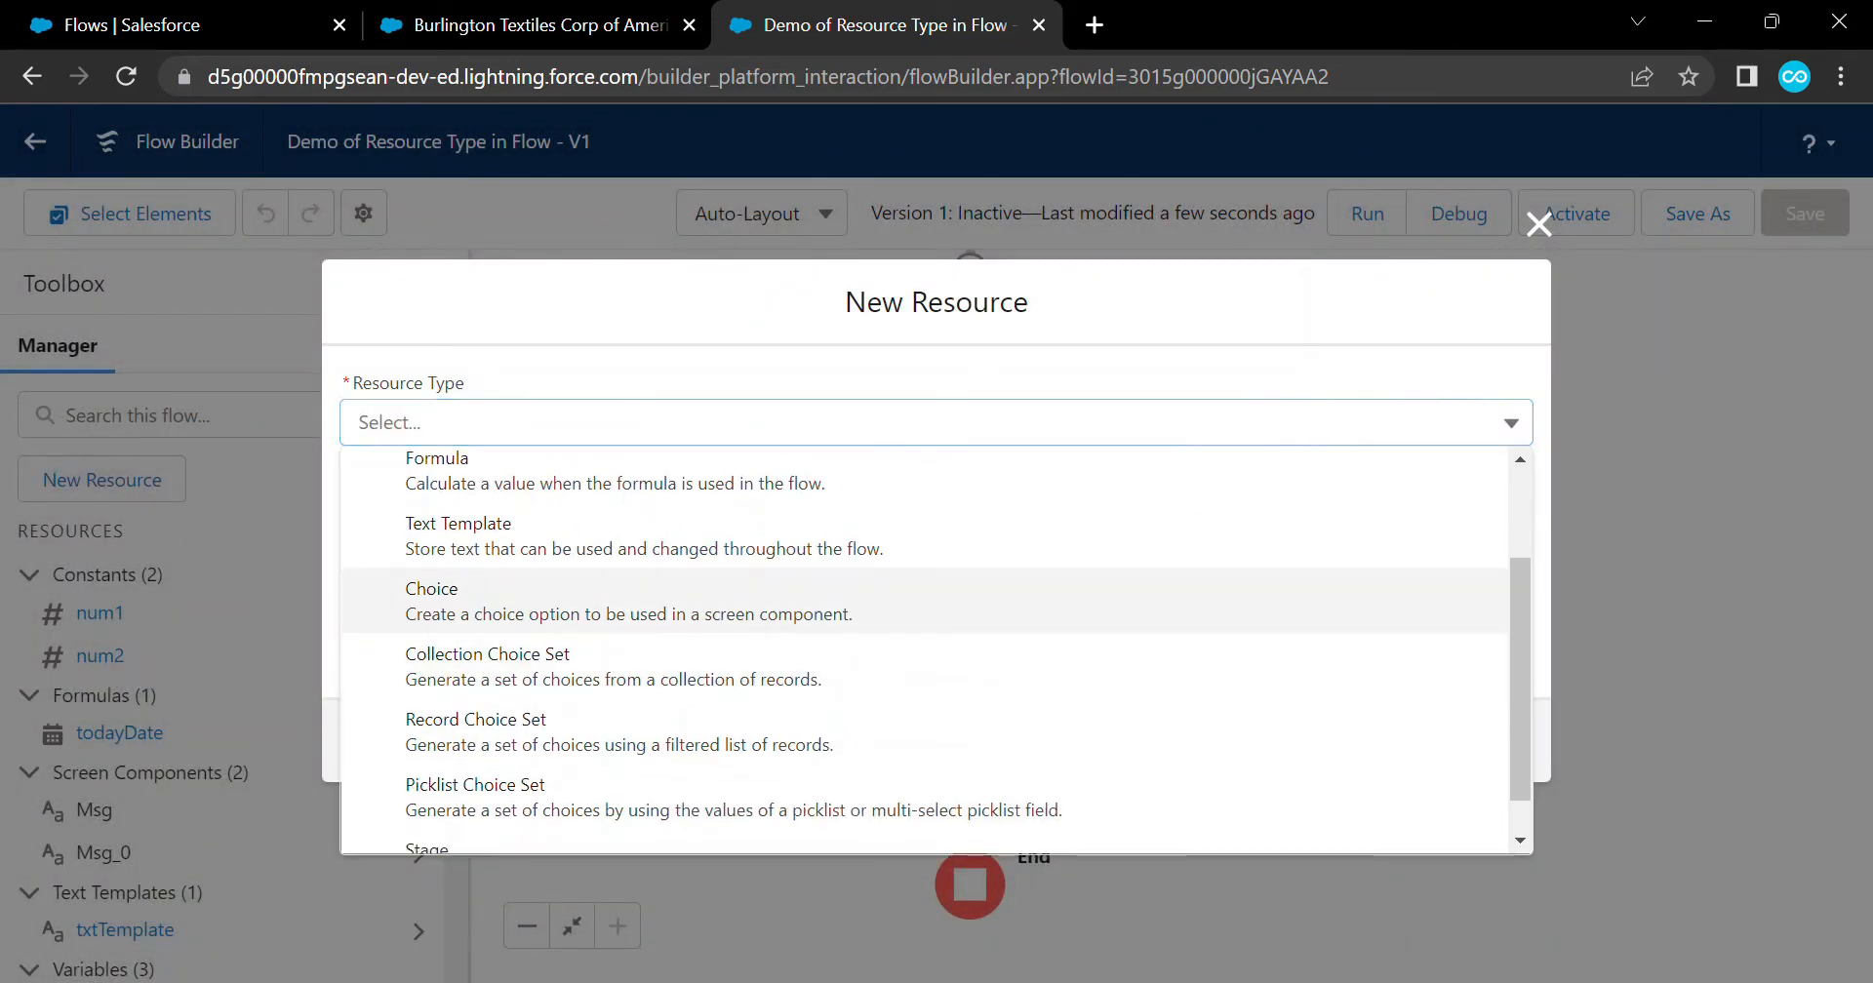
click(624, 605)
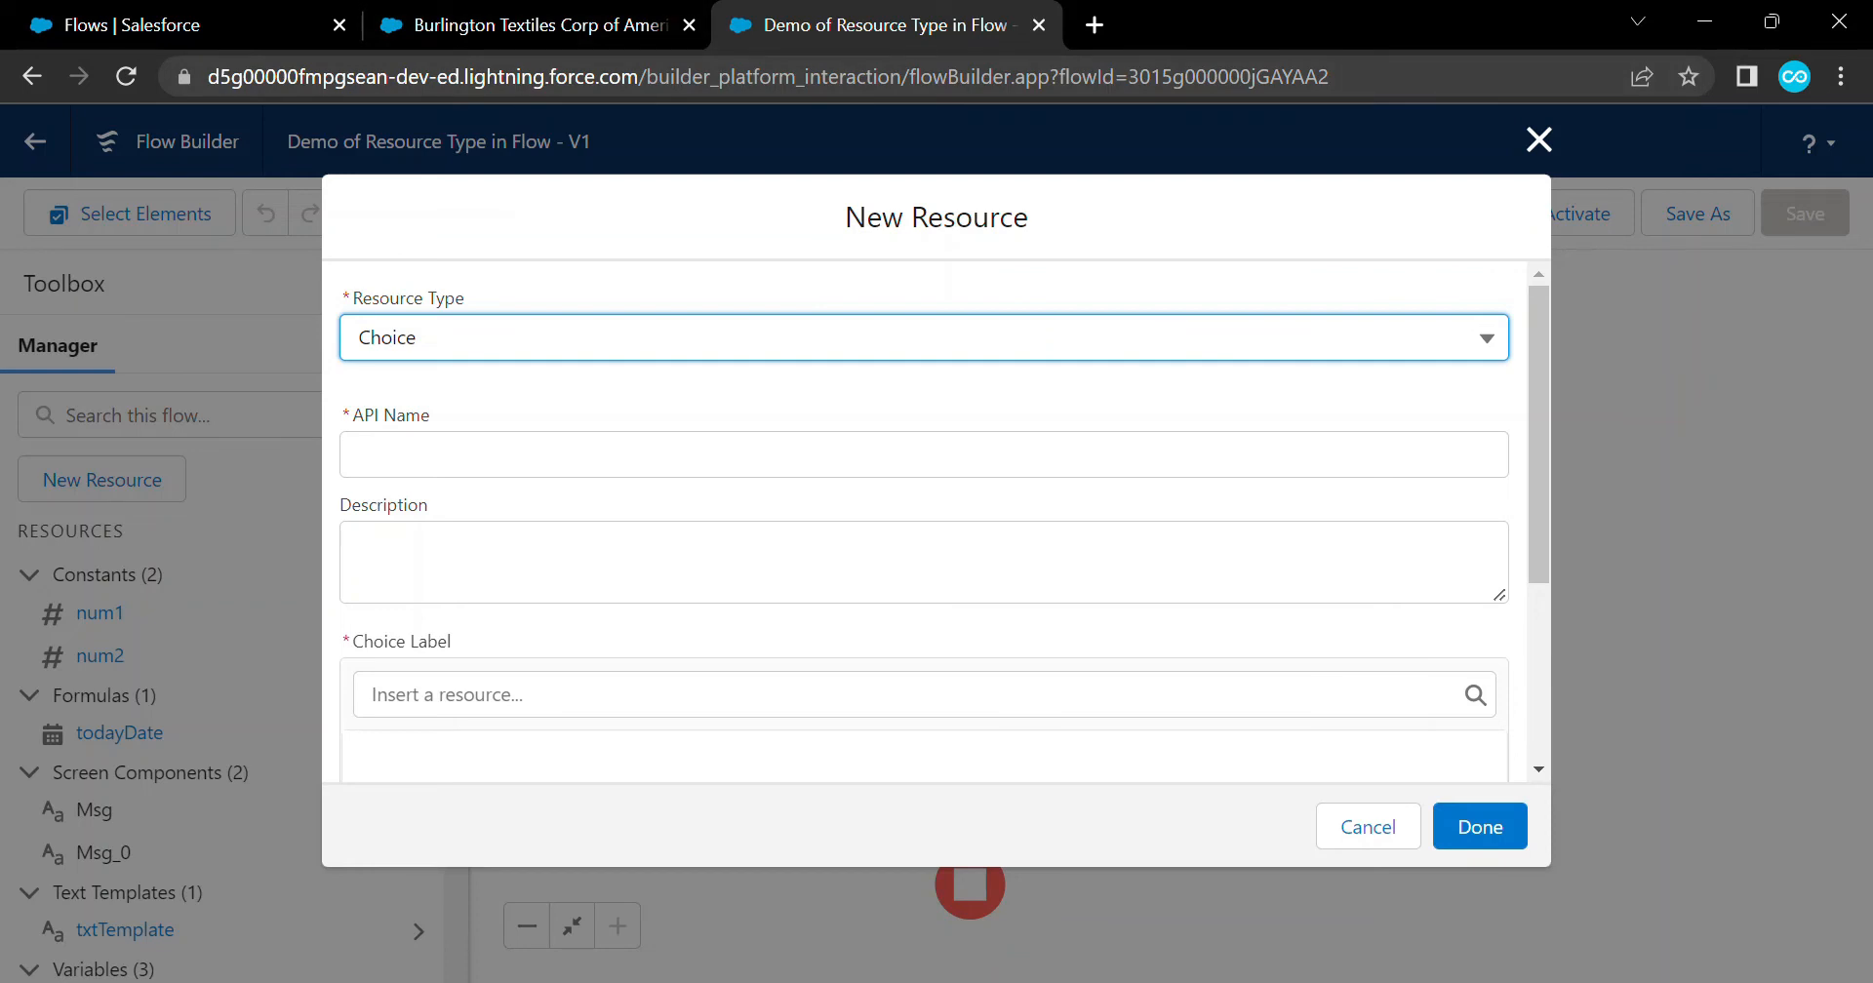
click(410, 455)
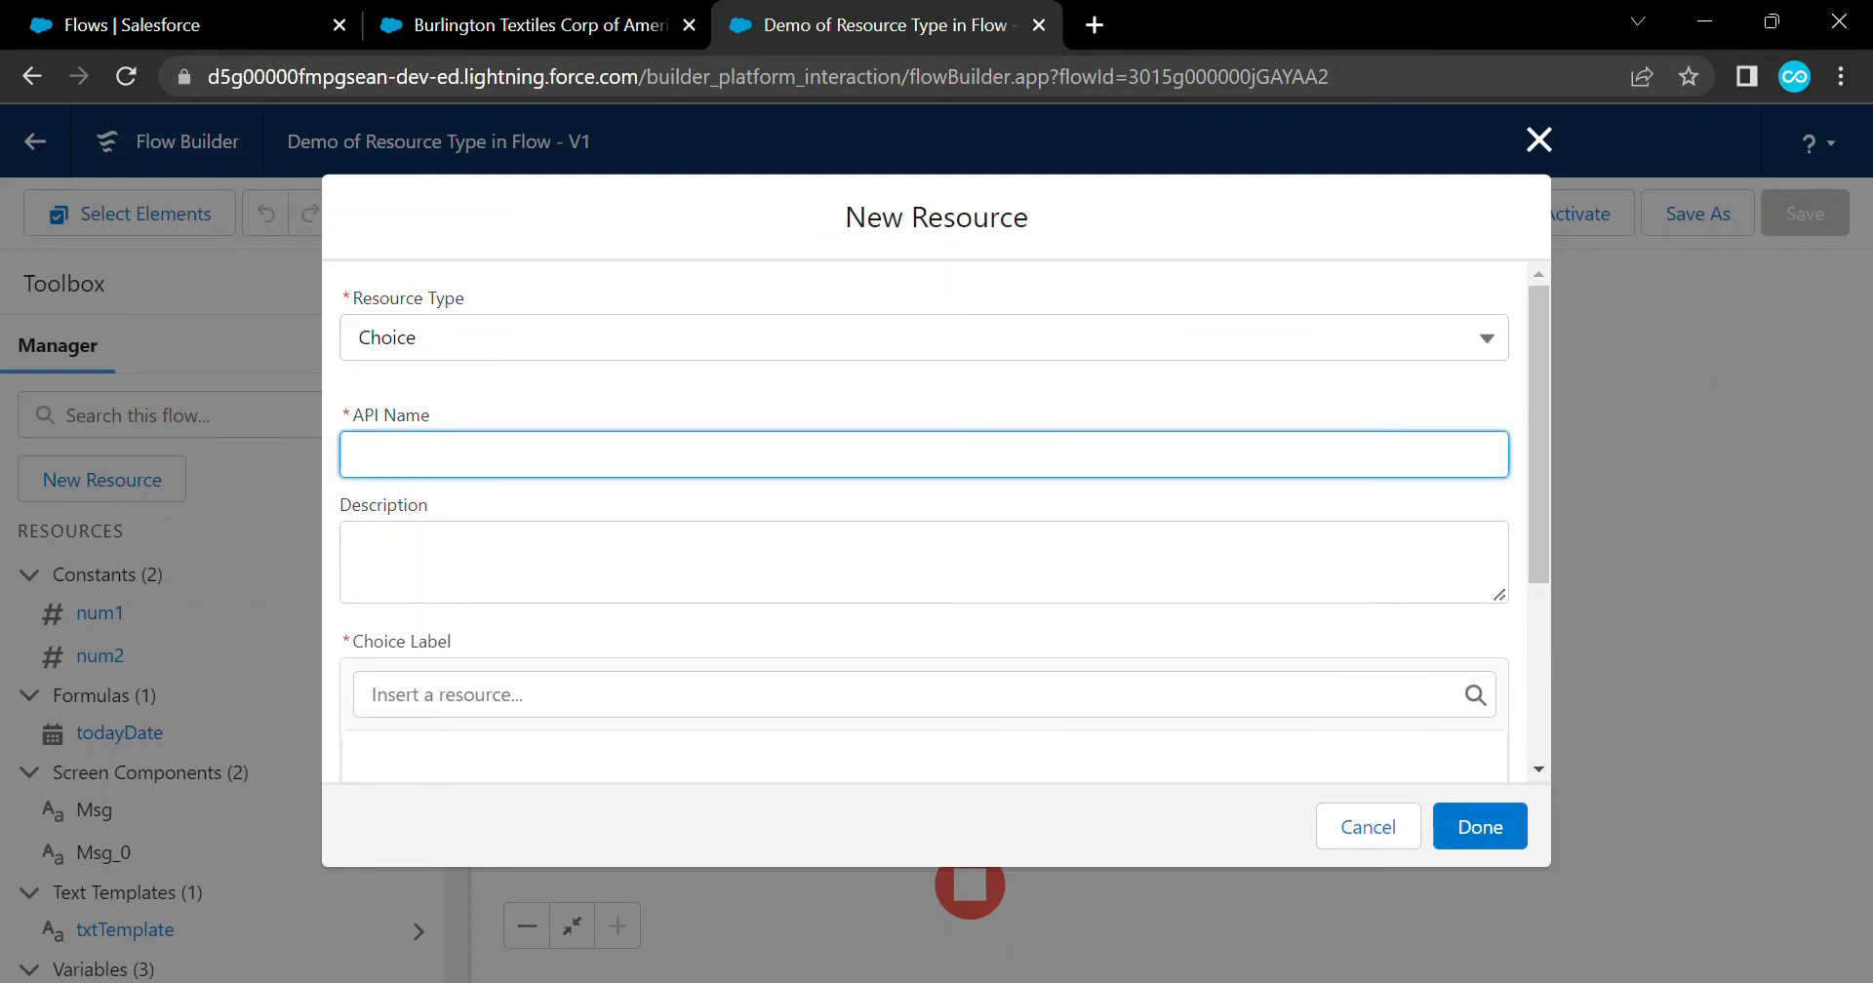
text(Cricket)
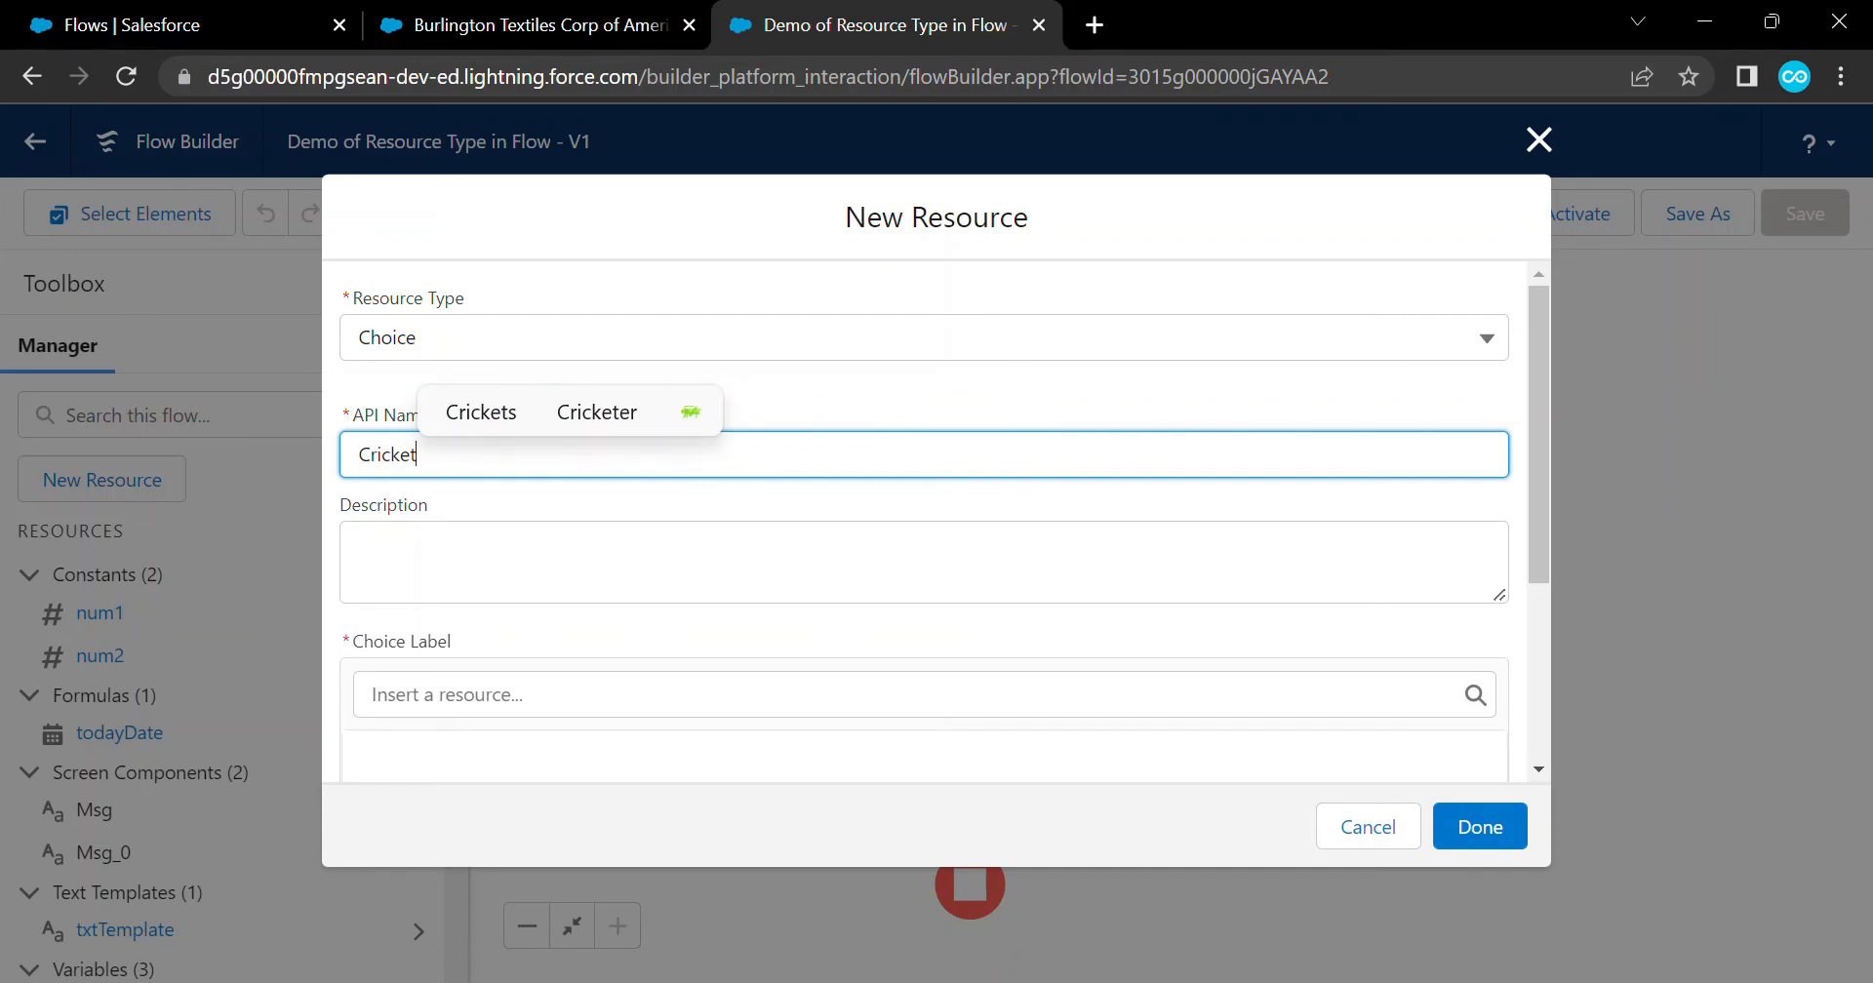
key(ctrl+a)
key(ctrl+c)
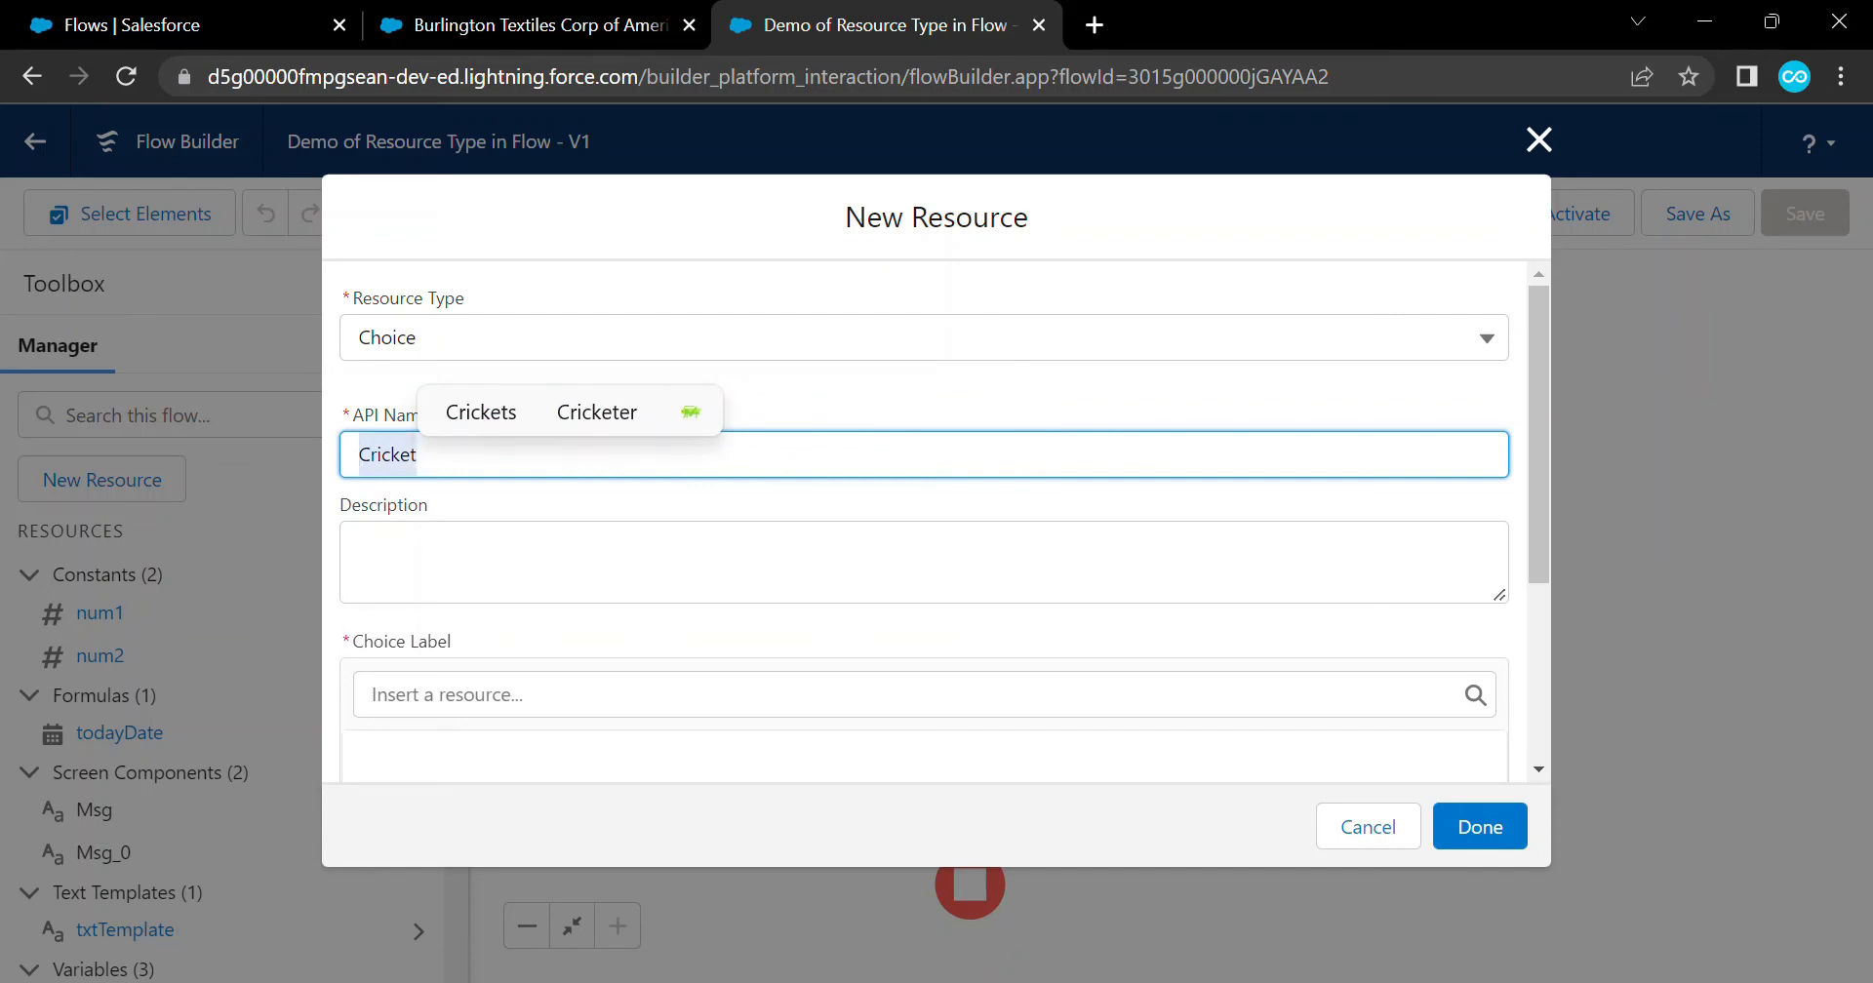
Give the Cricket choice the label Cricket, data type Text and choice value Cricket, and create it
scroll(925, 546, down, 1)
click(409, 629)
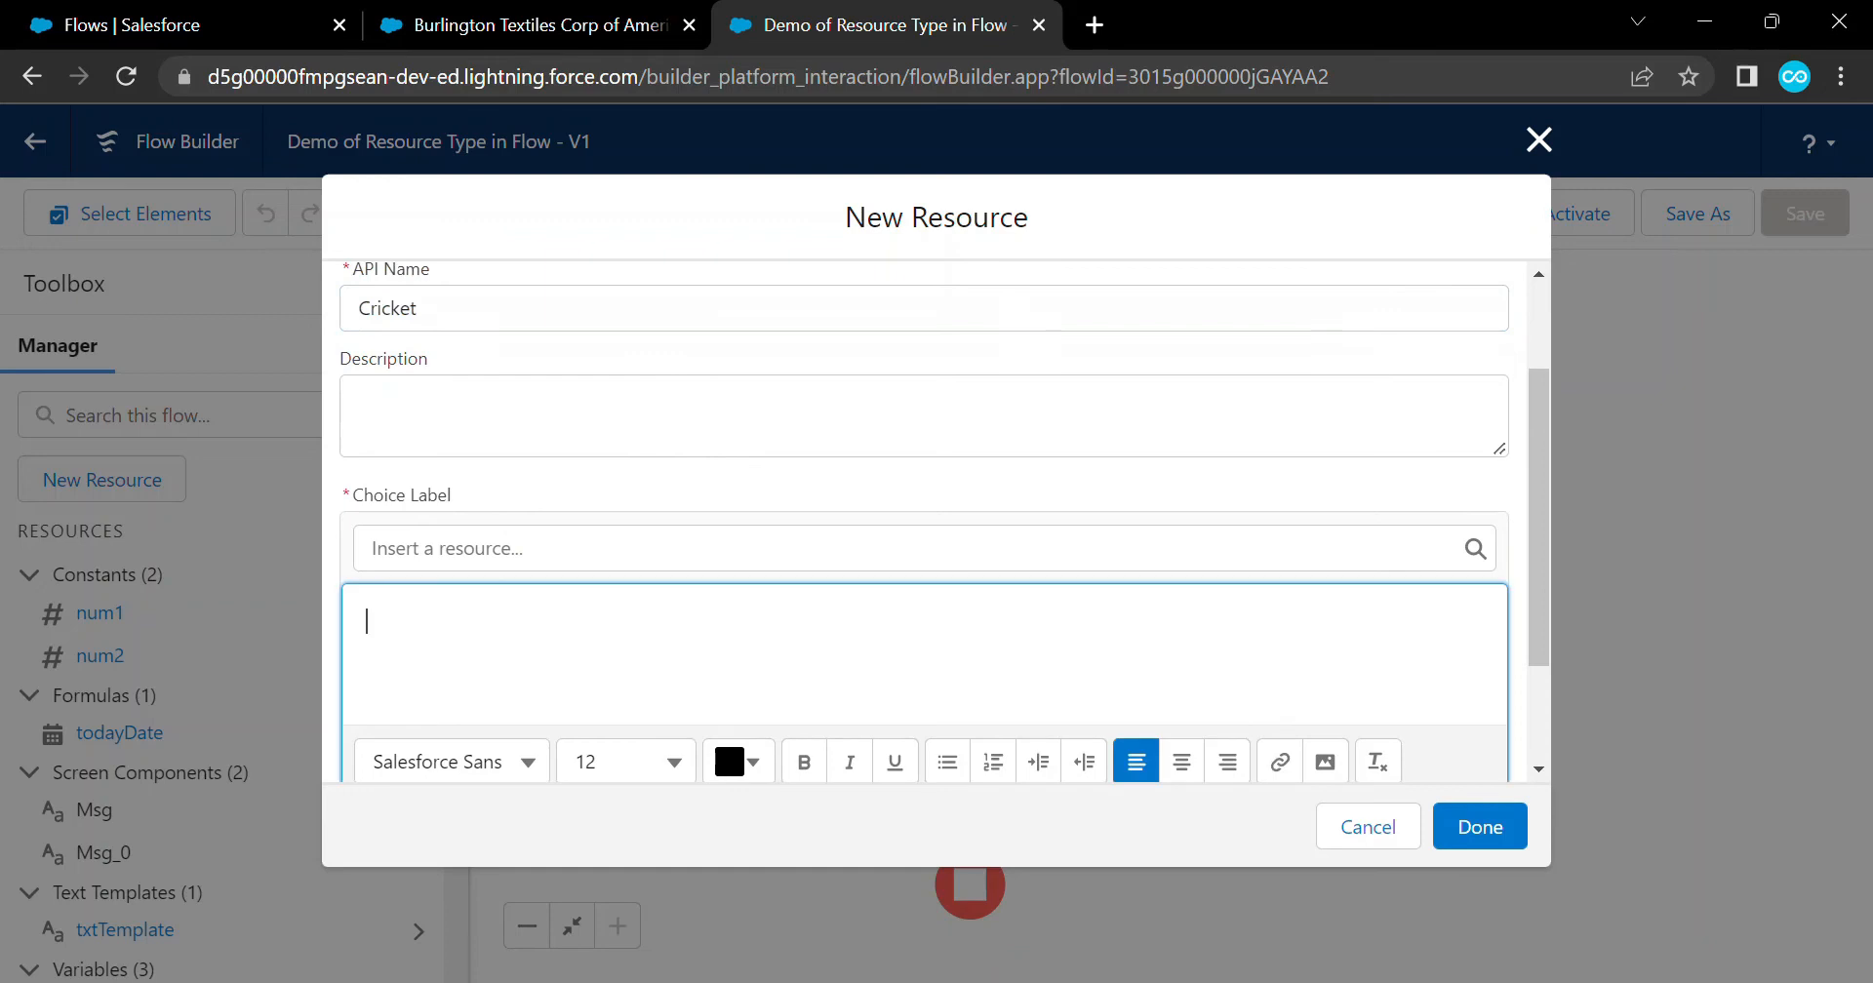
key(ctrl+v)
scroll(925, 546, down, 2)
click(629, 698)
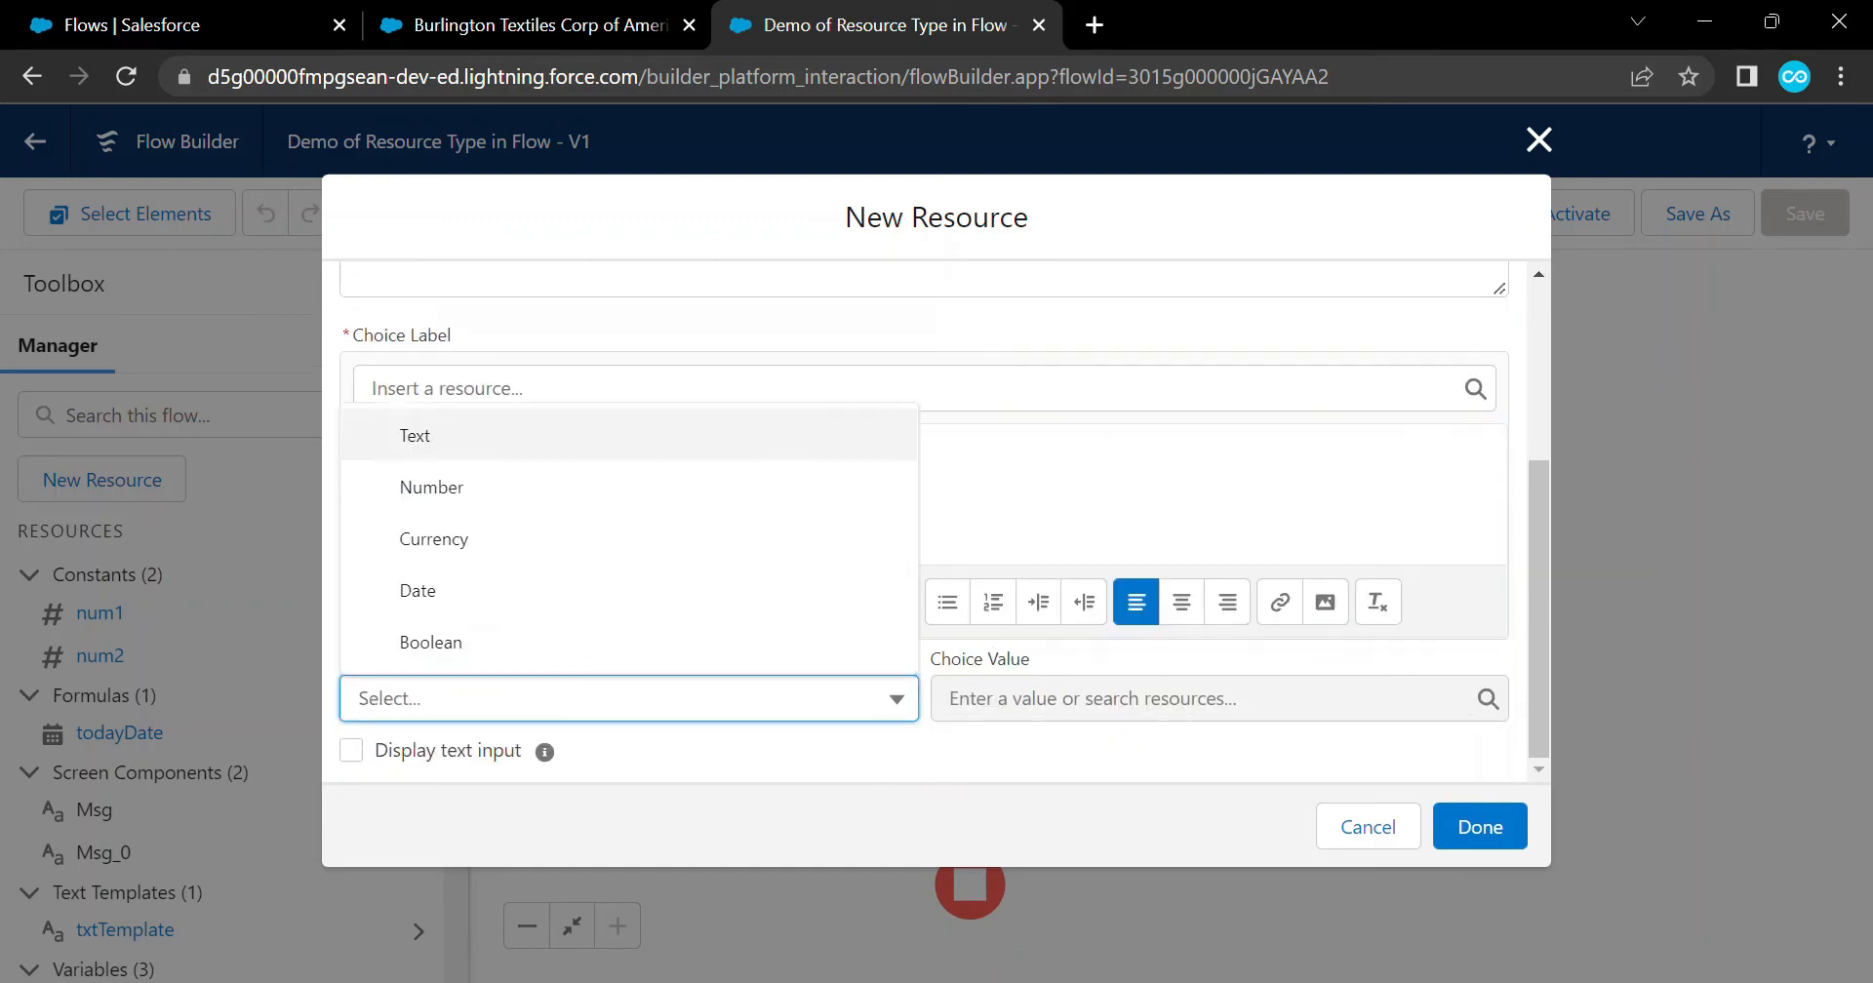
click(629, 436)
click(1210, 698)
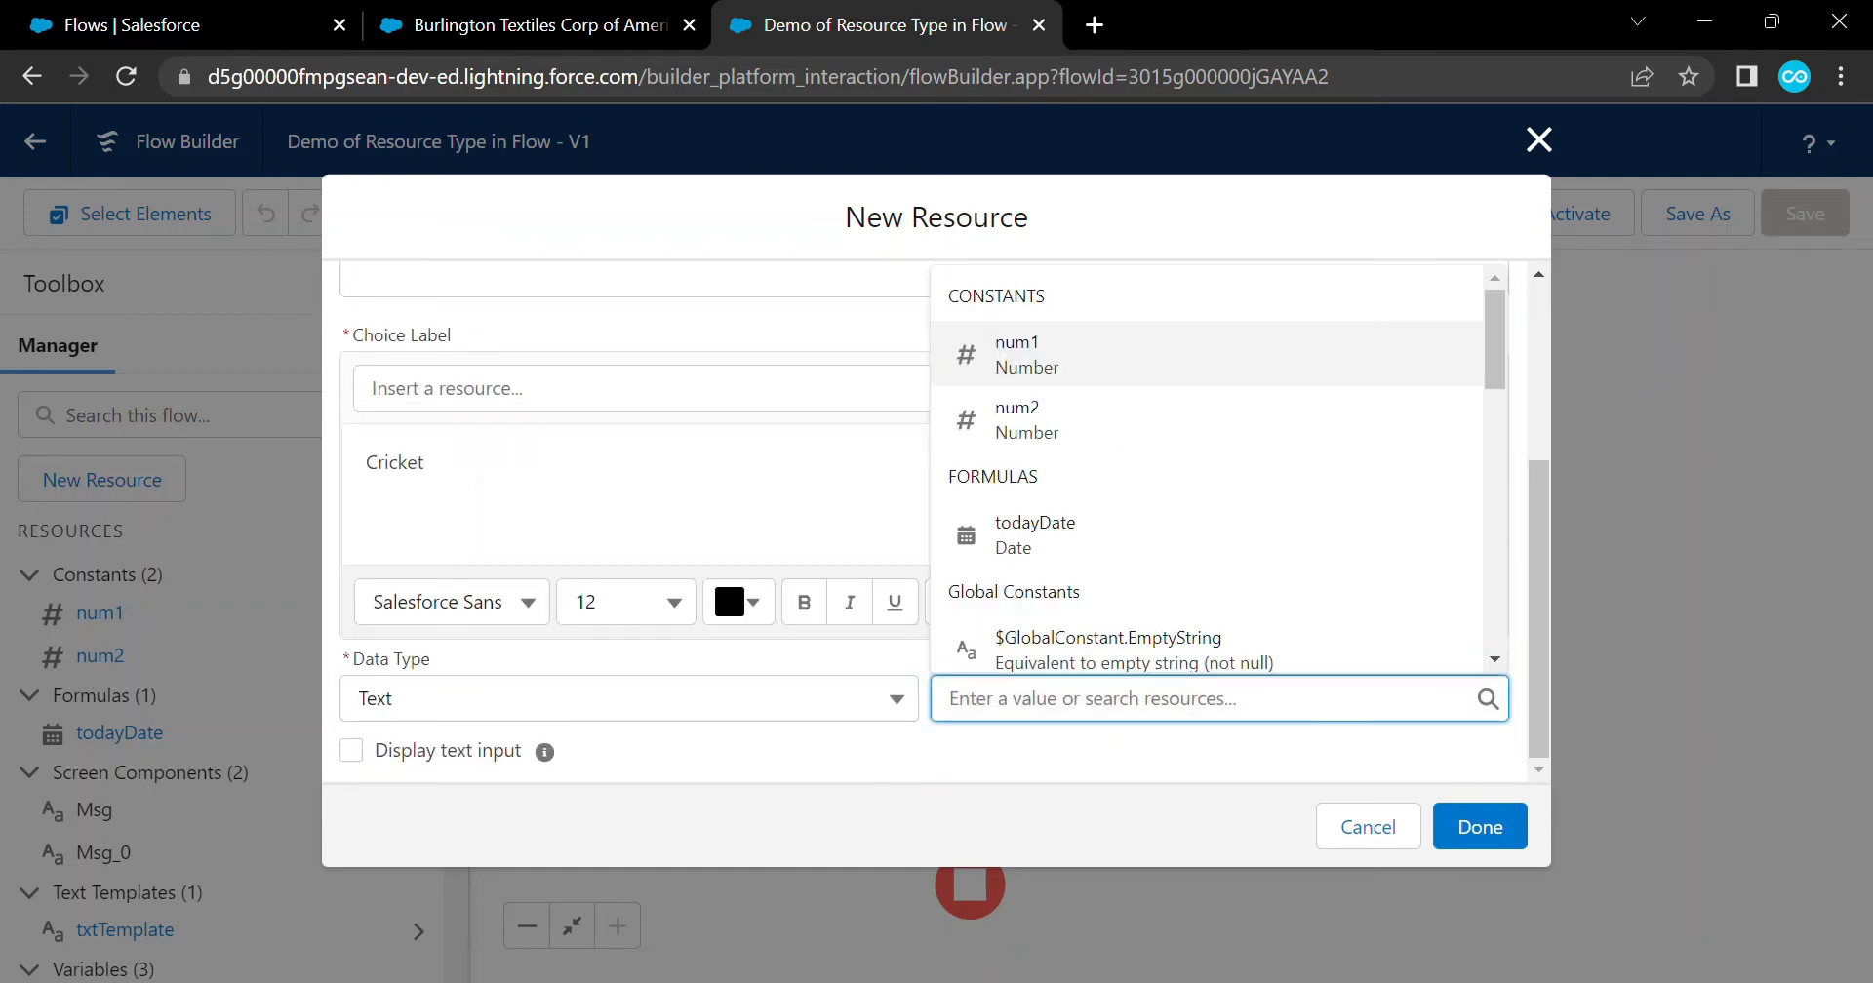
key(ctrl+v)
click(1480, 827)
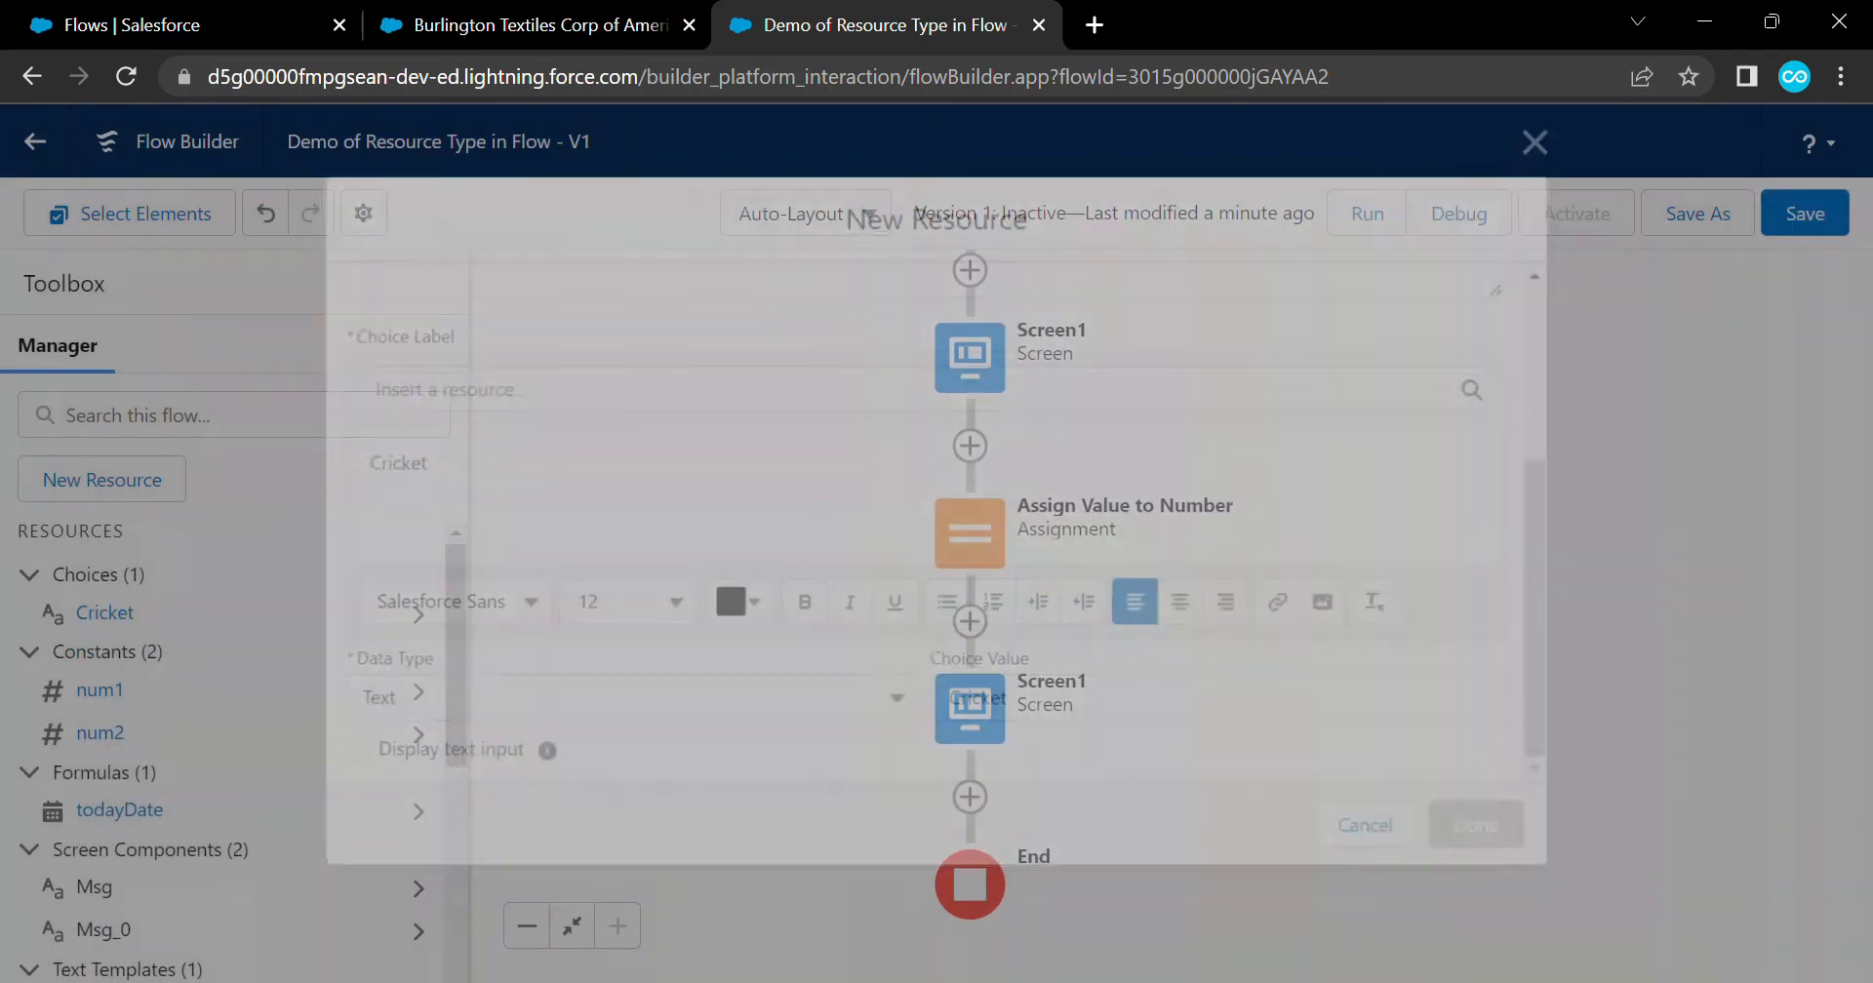
Start another Choice resource with API name Football
click(102, 479)
click(683, 423)
click(431, 747)
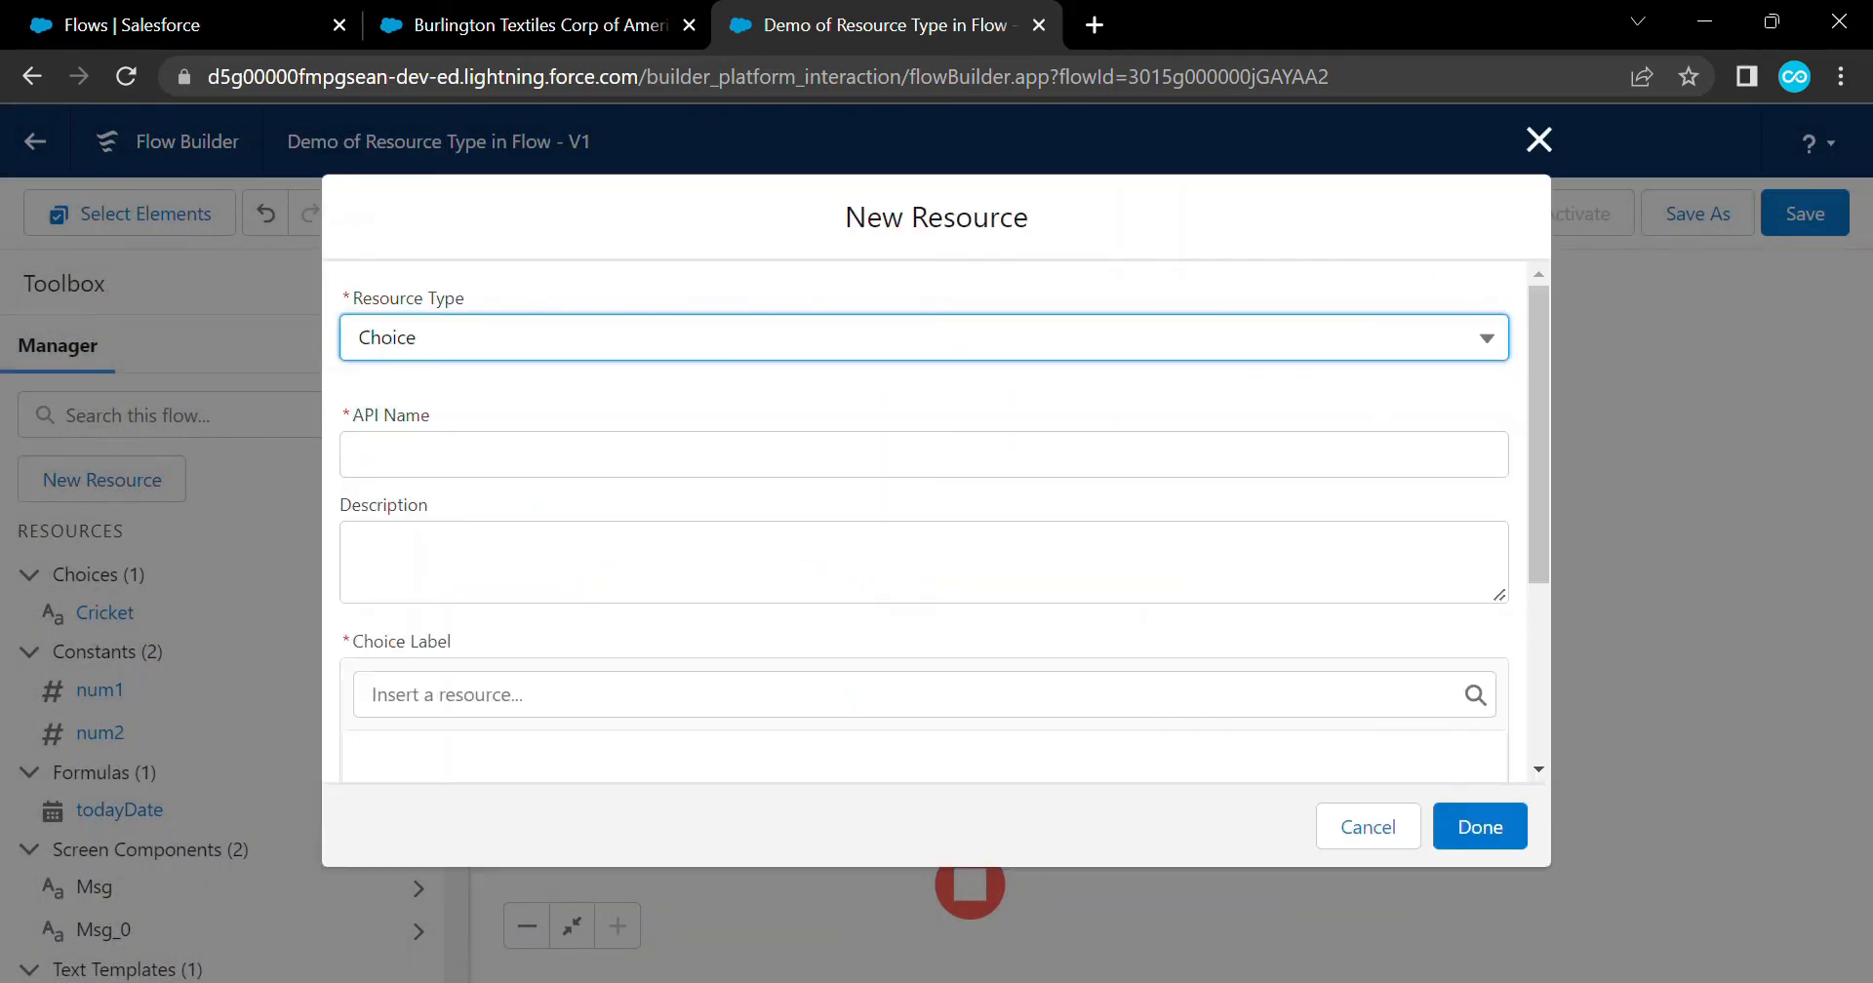
text(Football)
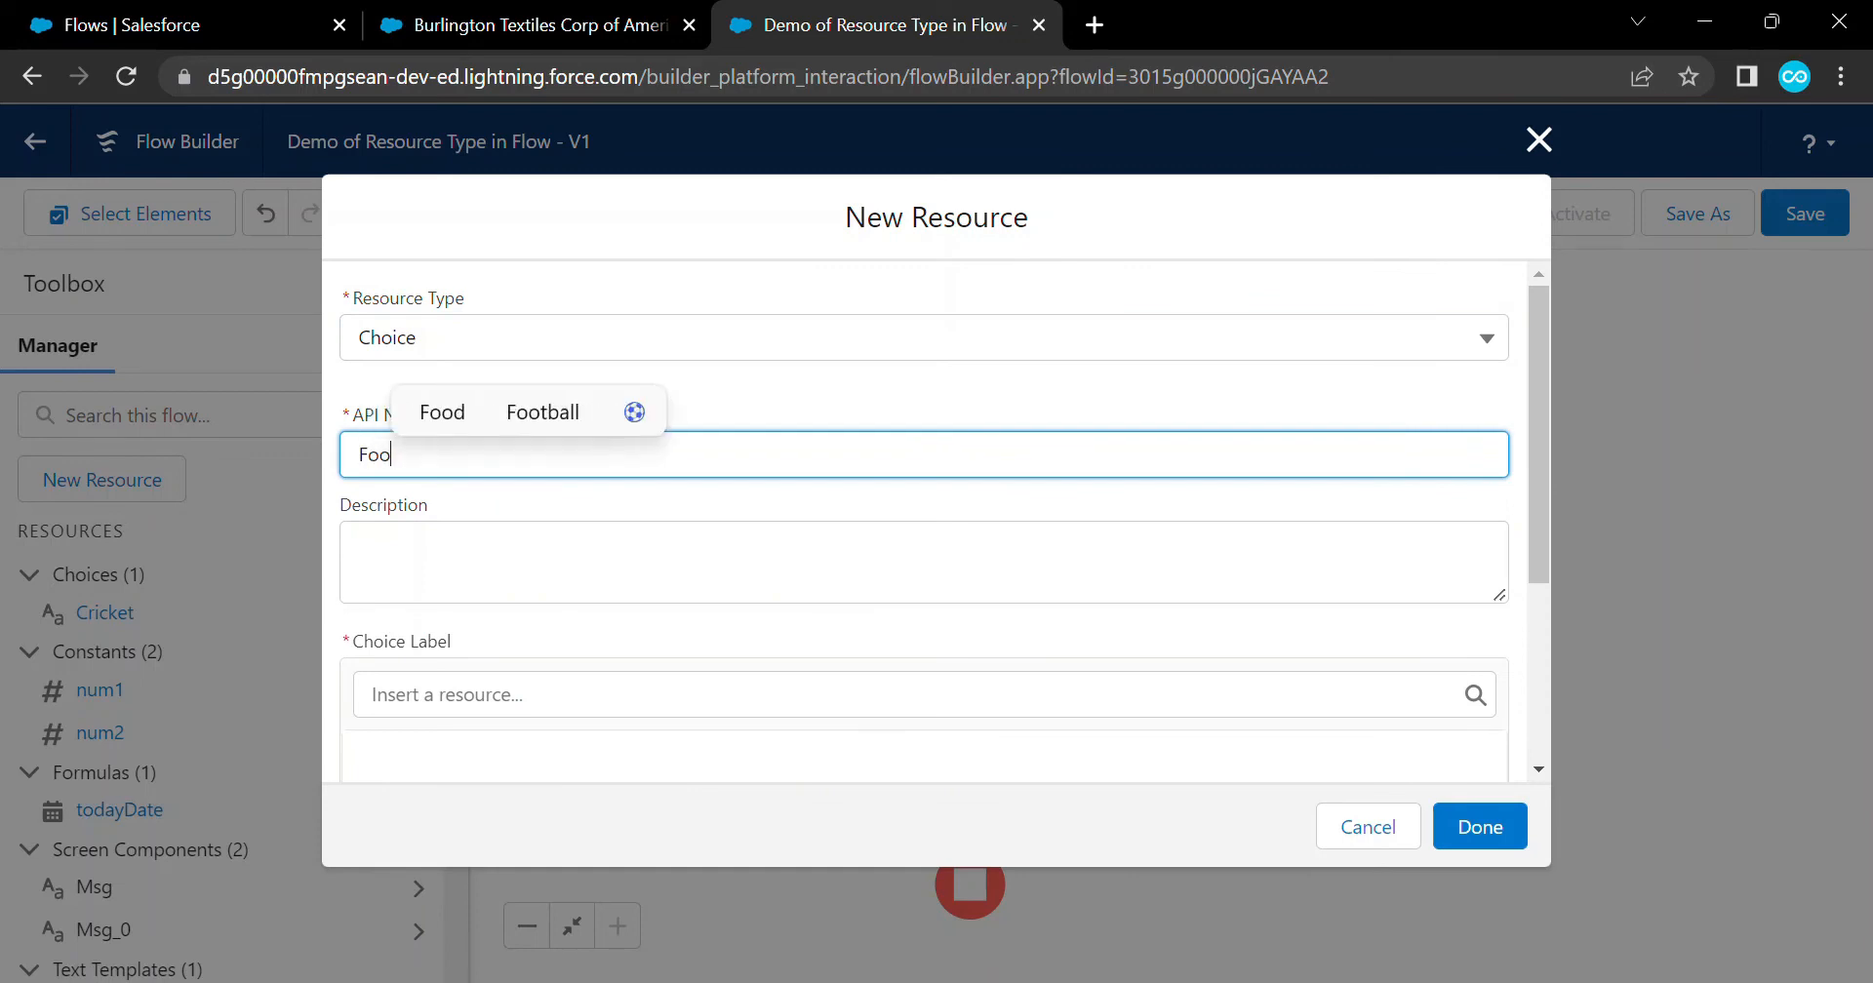
key(Tab)
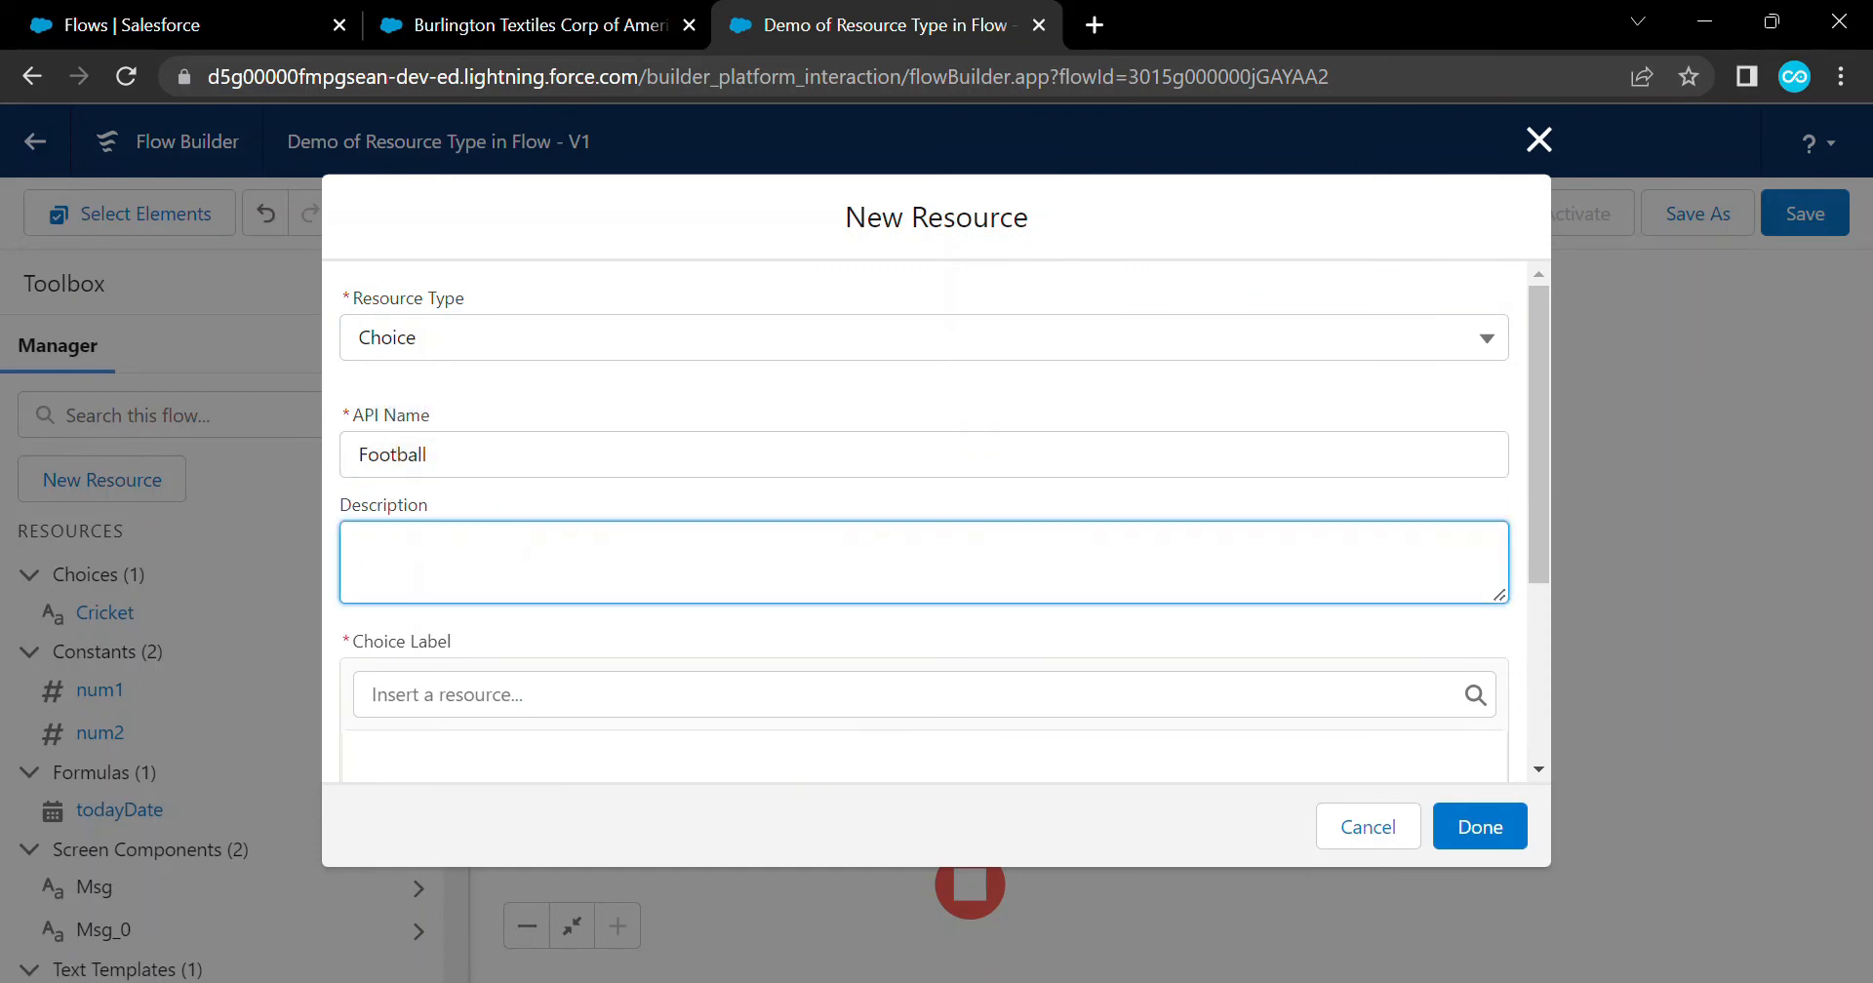
key(shift+Tab)
scroll(925, 522, down, 3)
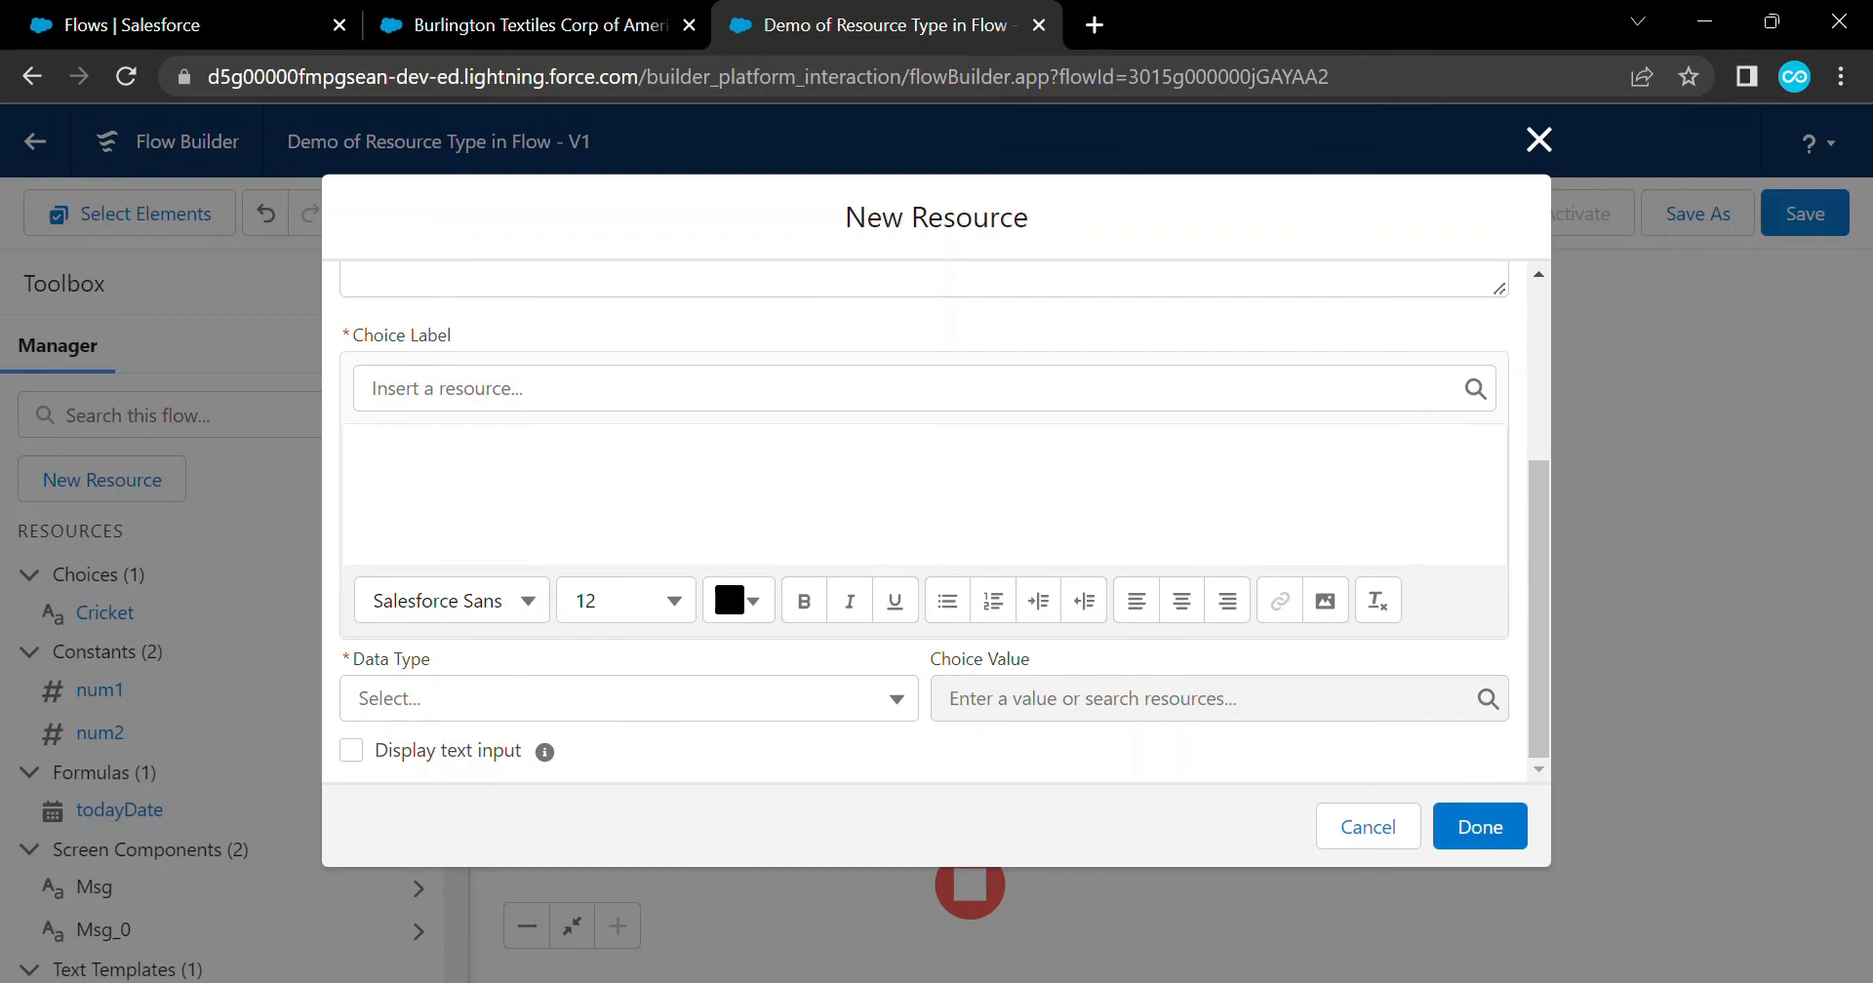
Give the Football choice the label Football, data type Text and choice value Football, and create it
click(366, 461)
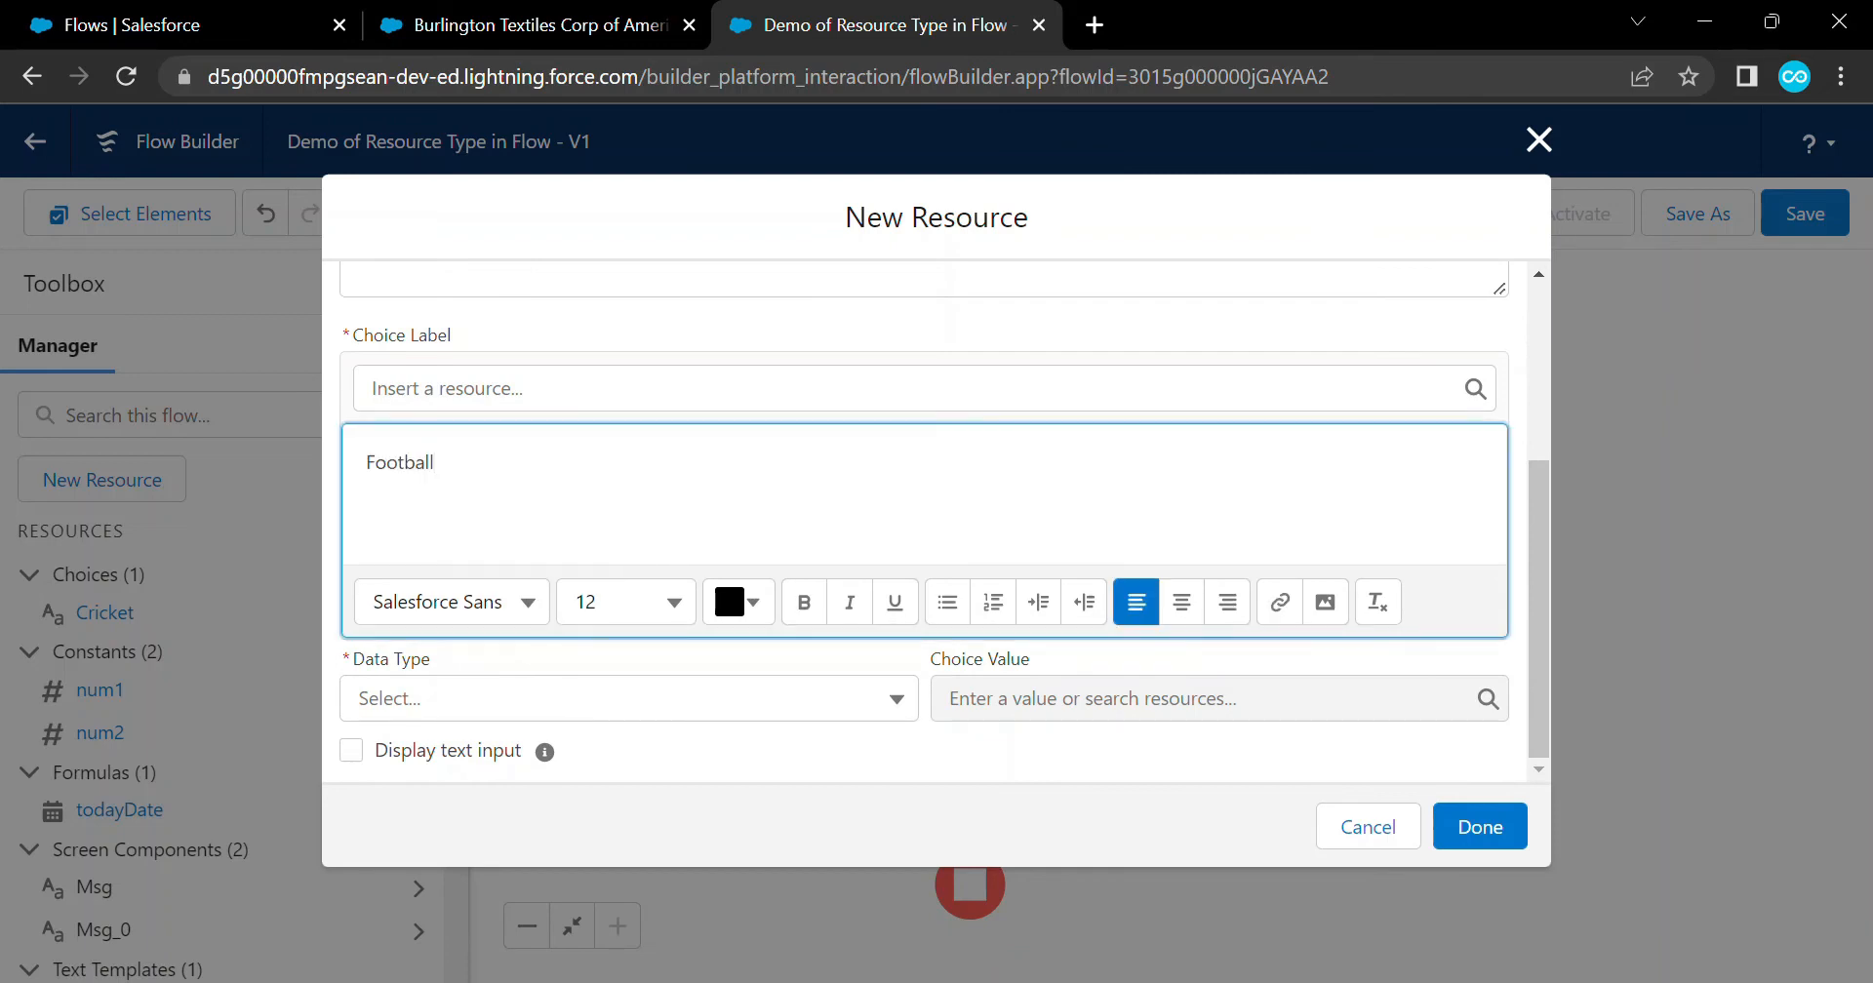
click(629, 699)
click(419, 435)
click(1171, 700)
text(Football)
click(1480, 826)
Start a third Choice resource with API name Hockey
click(102, 480)
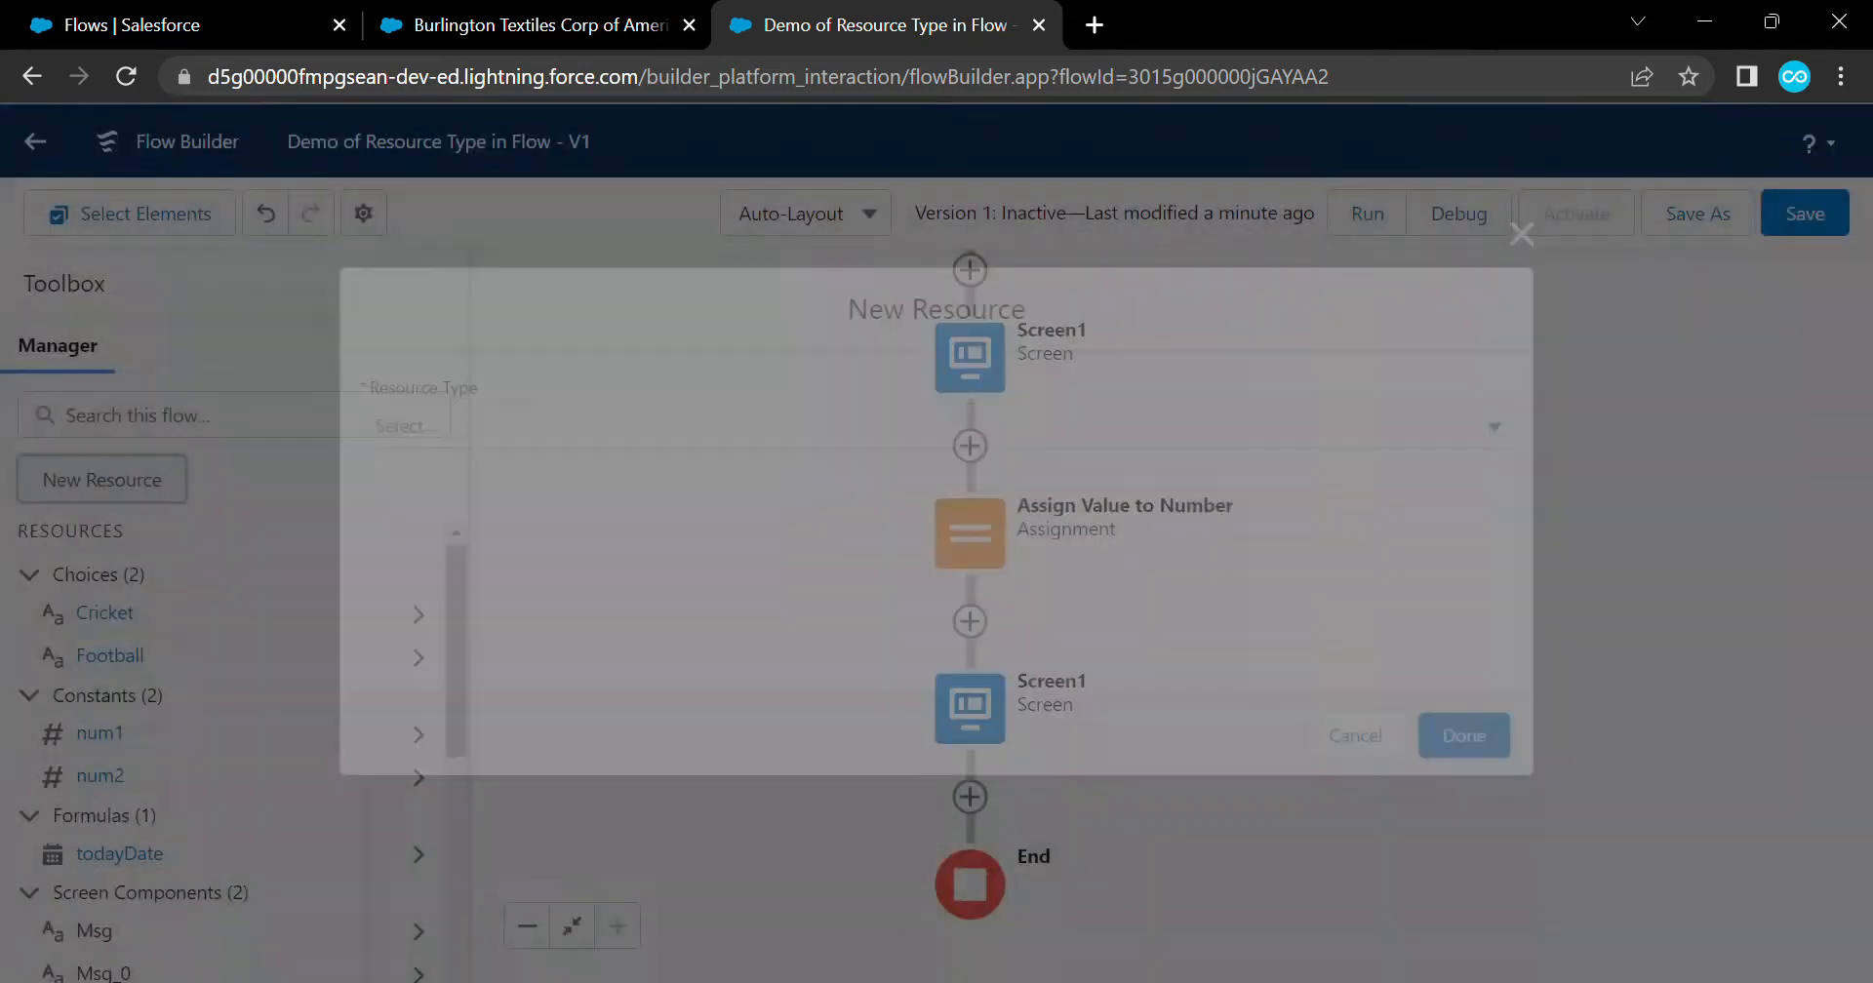
click(585, 423)
click(626, 748)
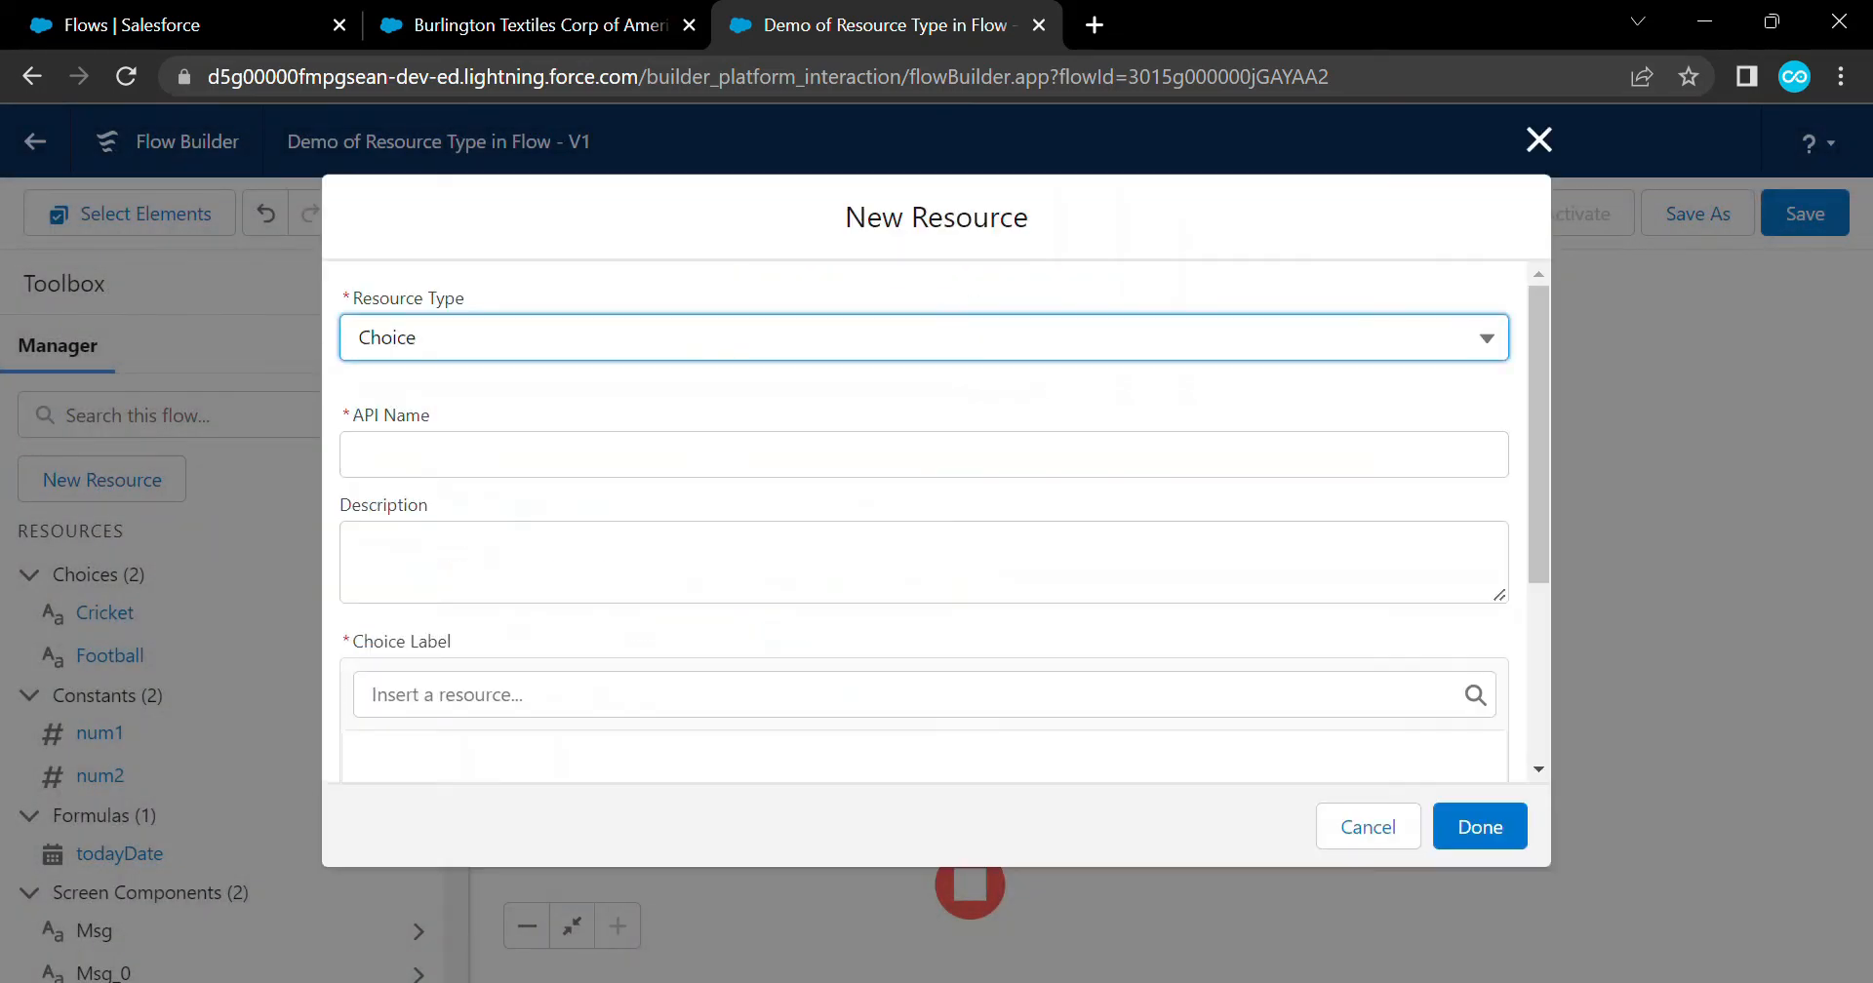
click(923, 455)
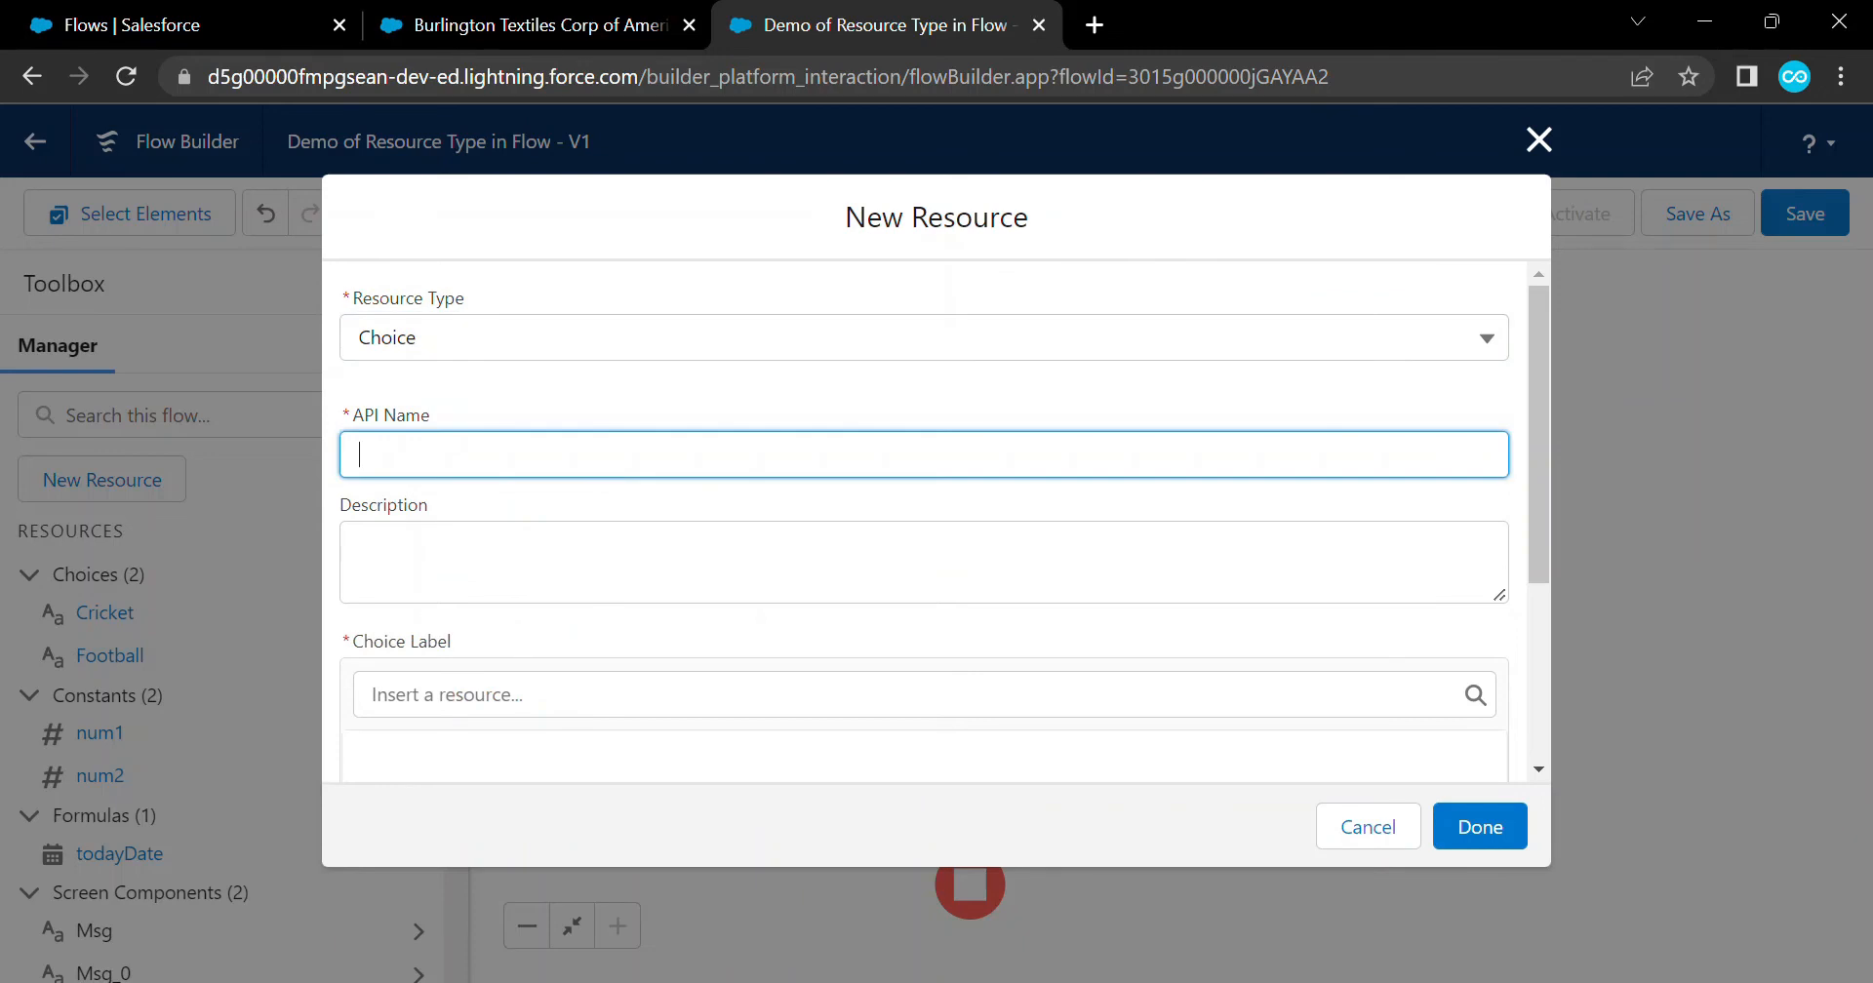
text(Hockey)
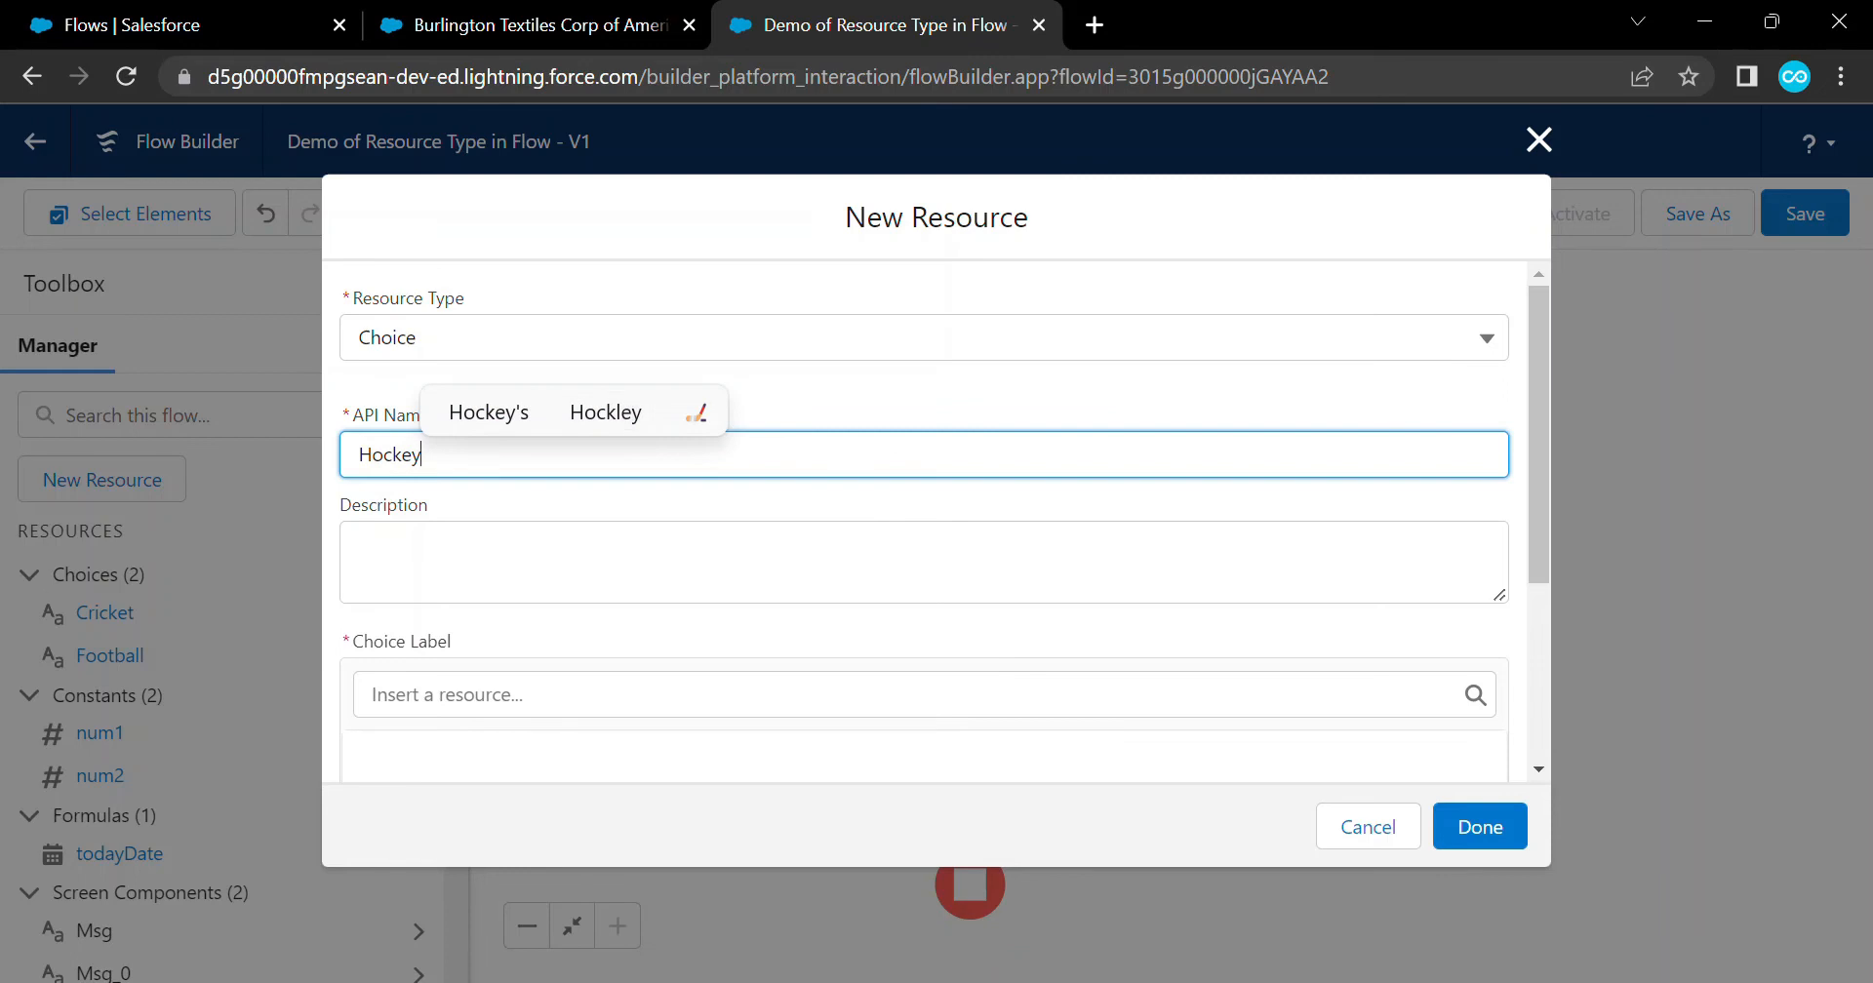
Give the Hockey choice the label Hockey, data type Text and choice value Hockey, and create it
key(ctrl+a)
key(ctrl+c)
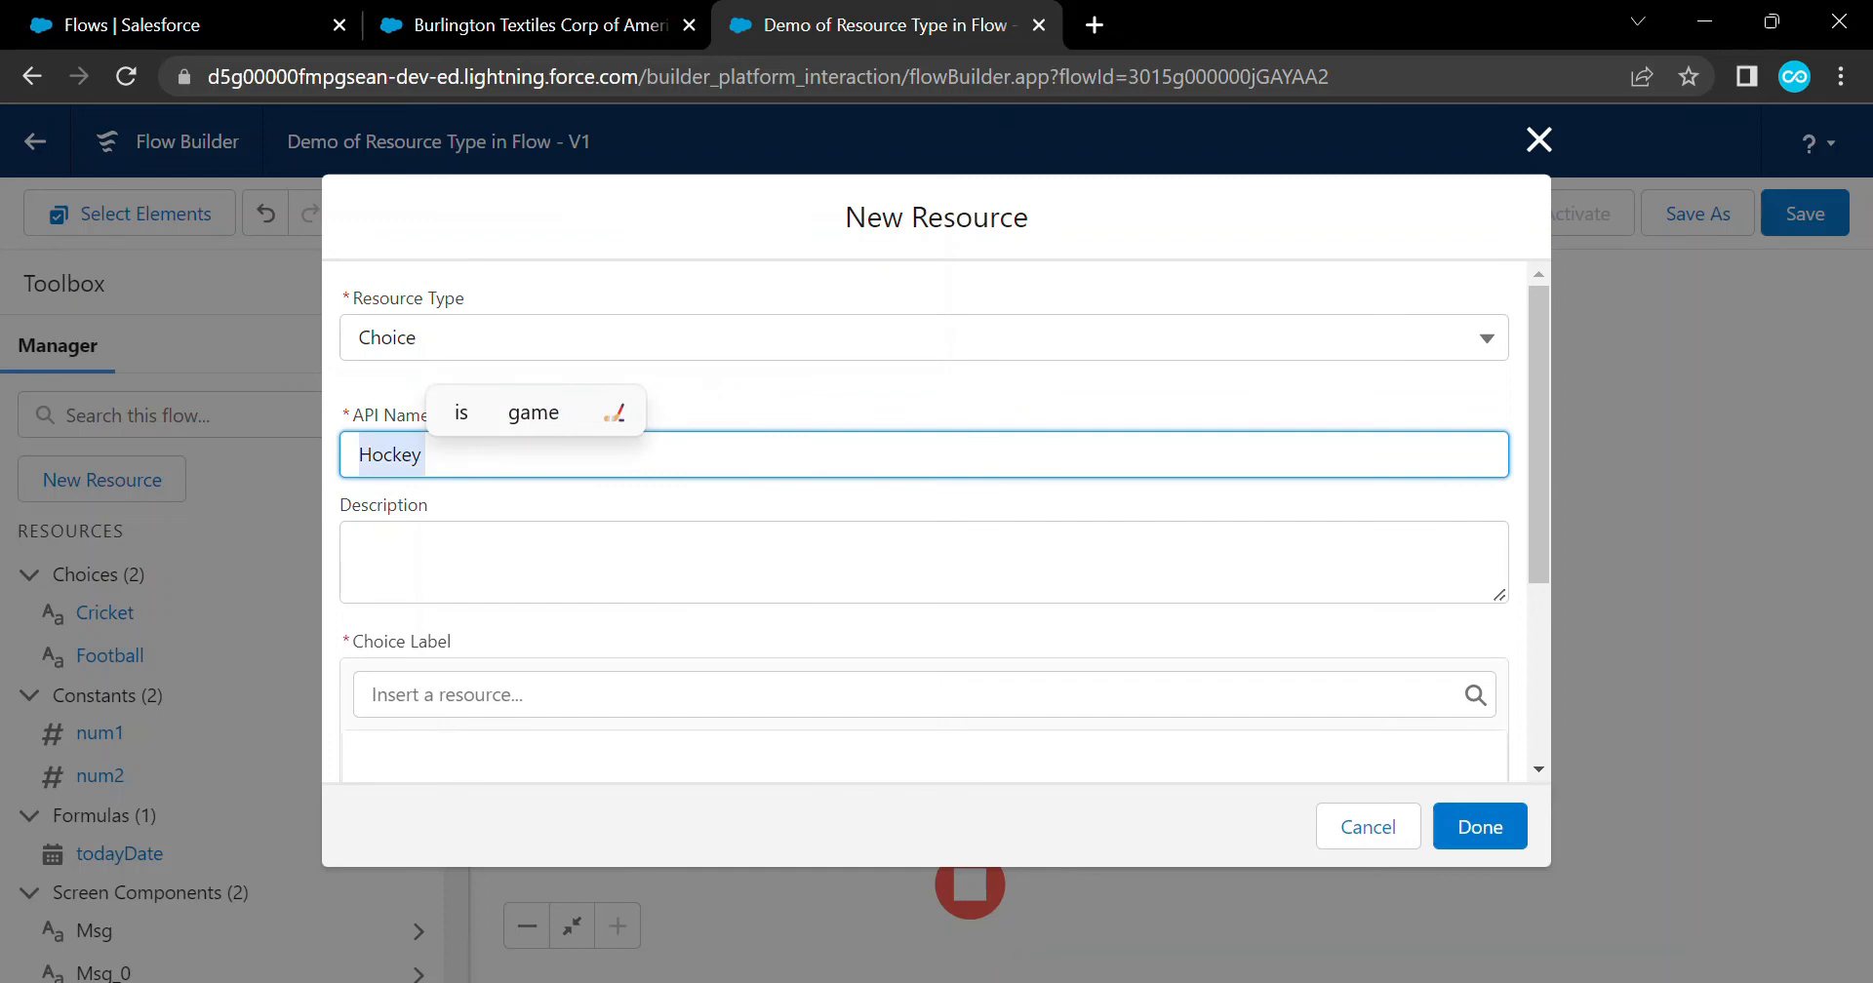
click(367, 766)
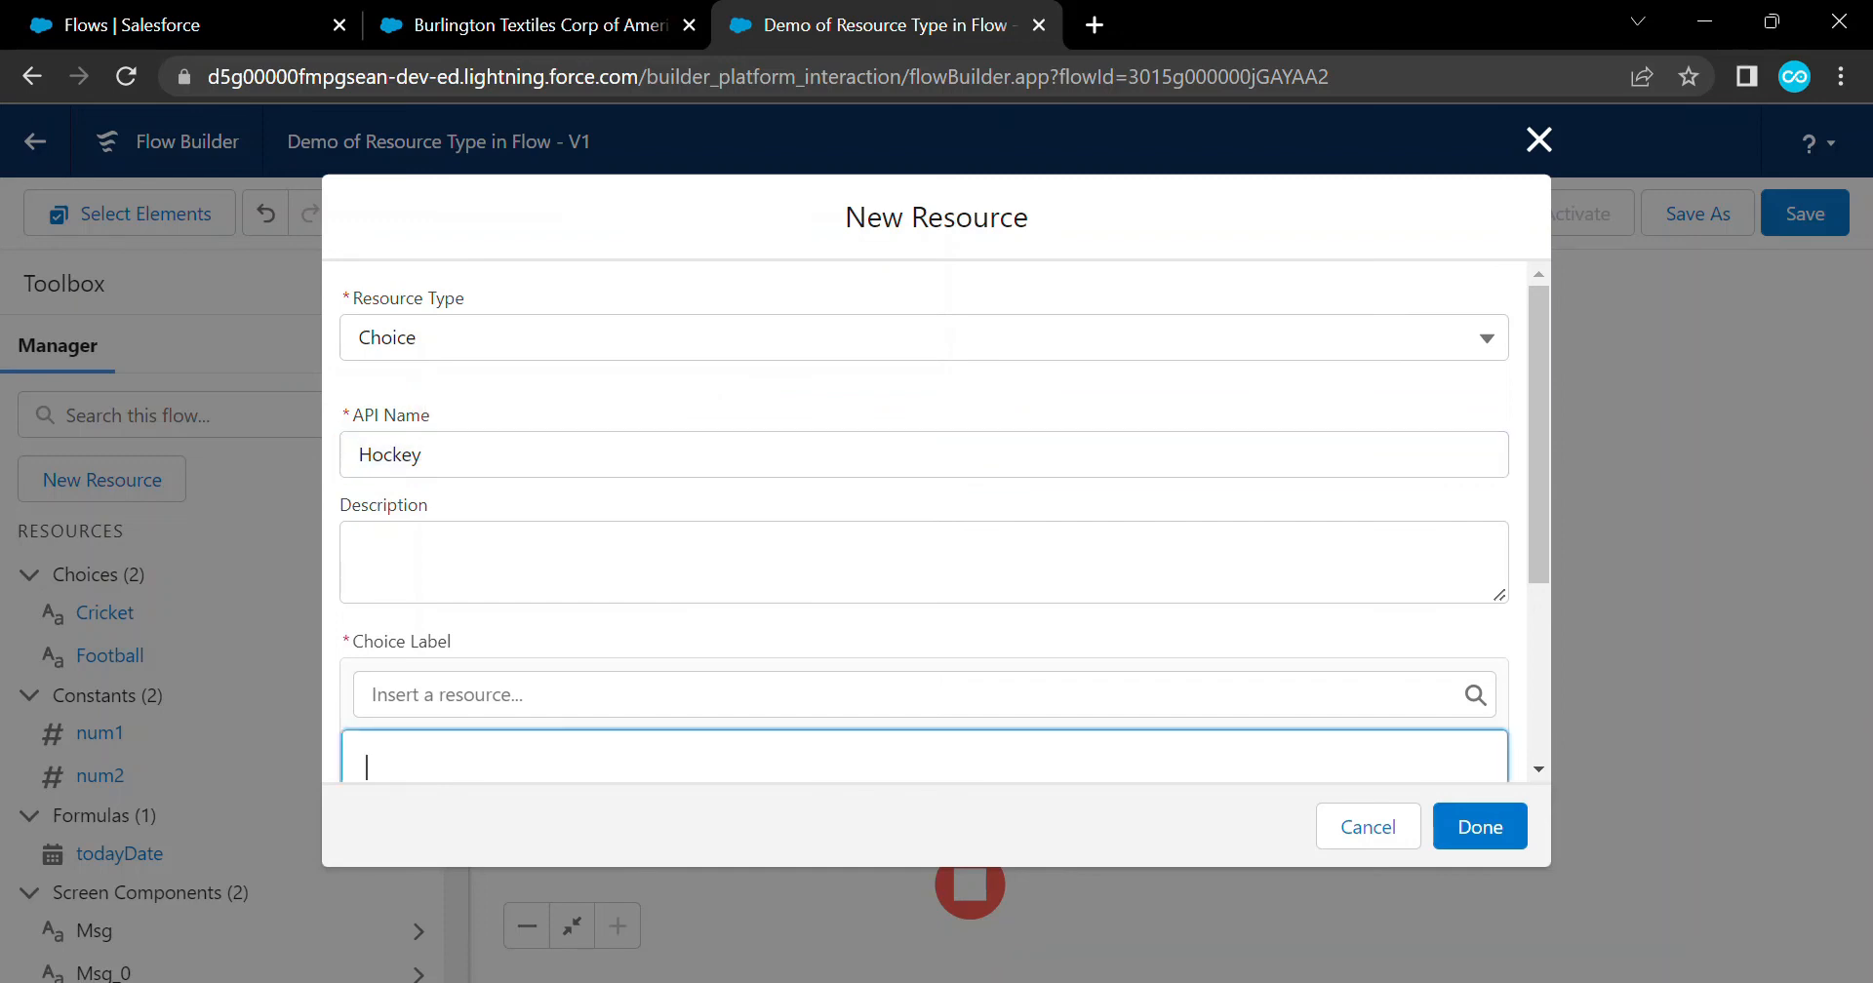
key(ctrl+v)
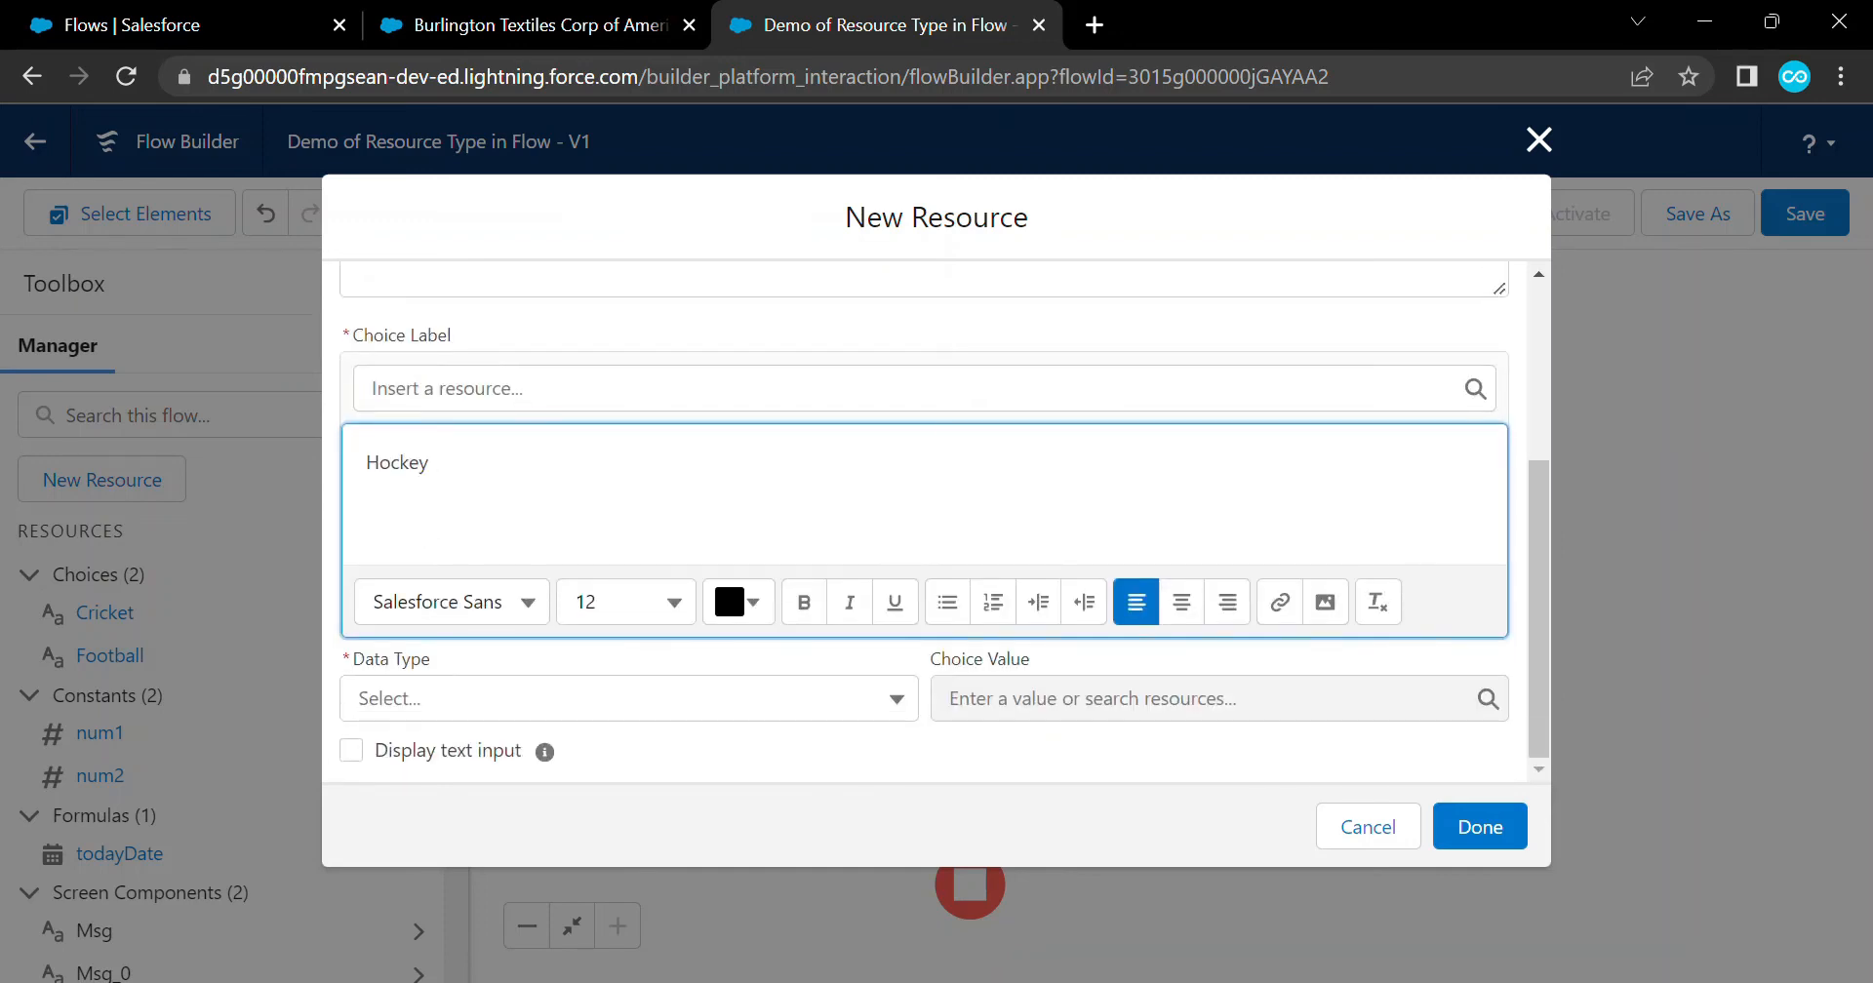
click(628, 698)
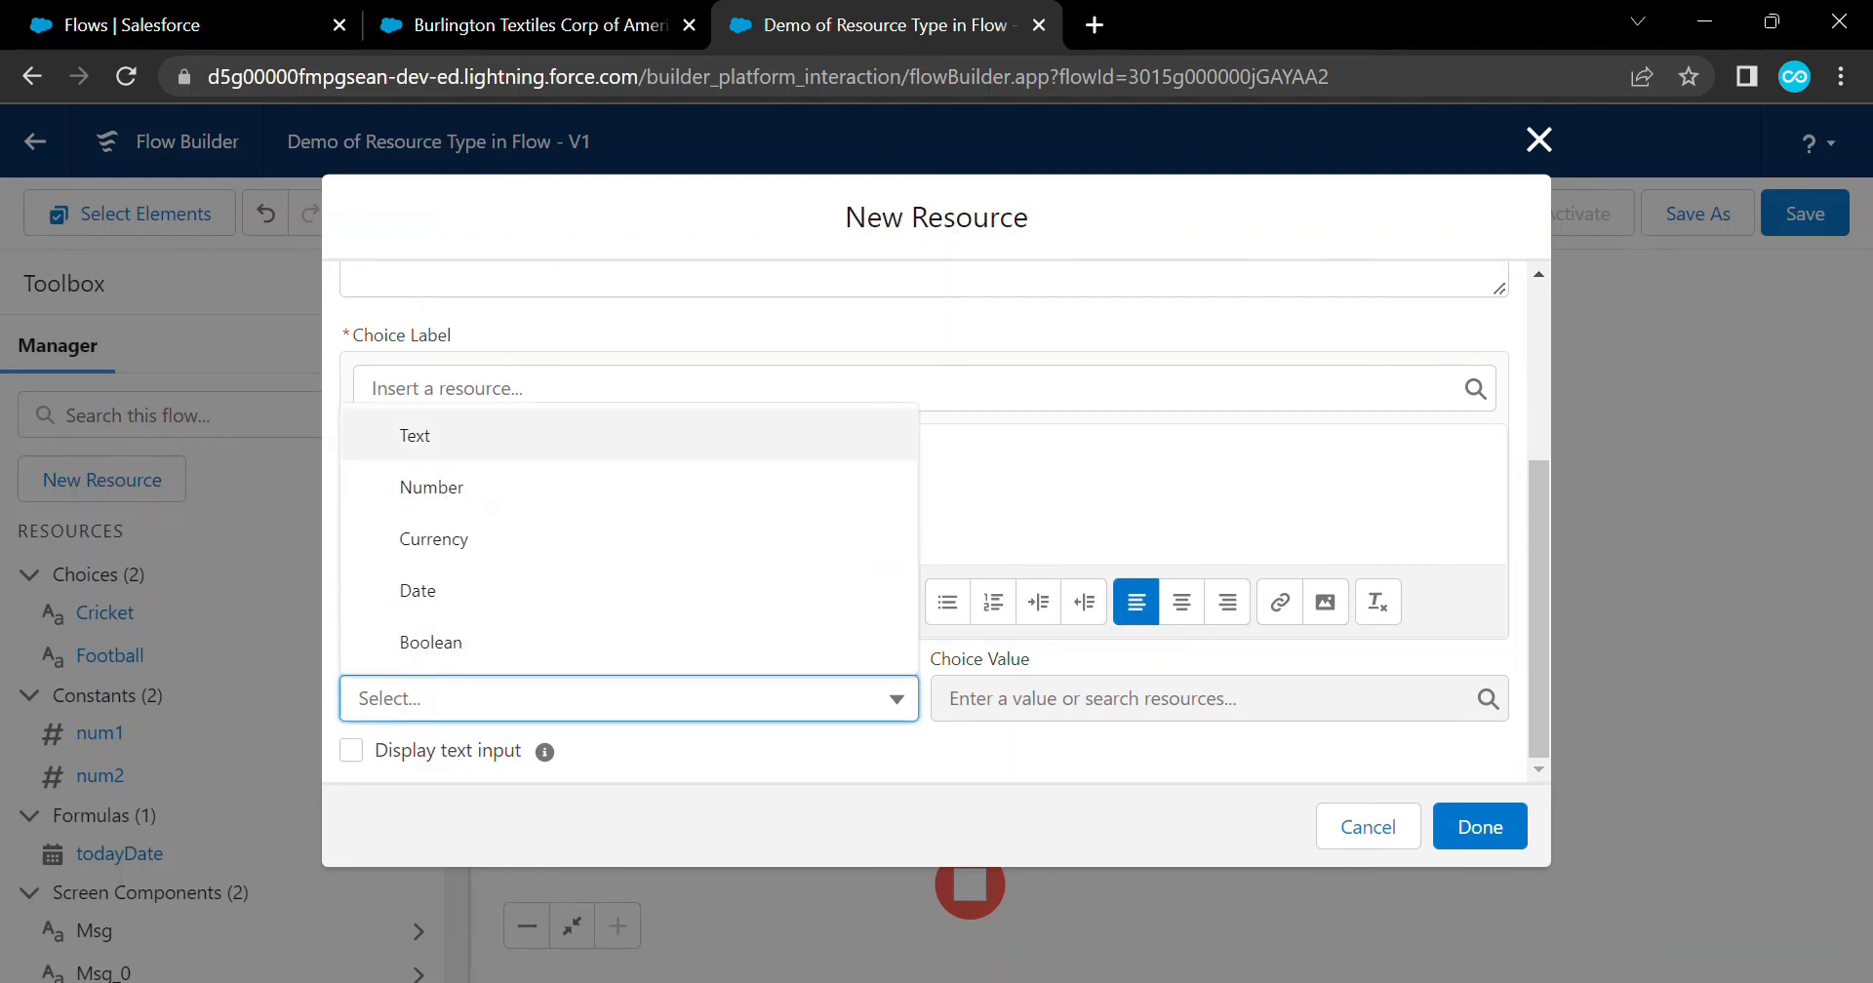
click(420, 435)
key(Tab)
key(ctrl+v)
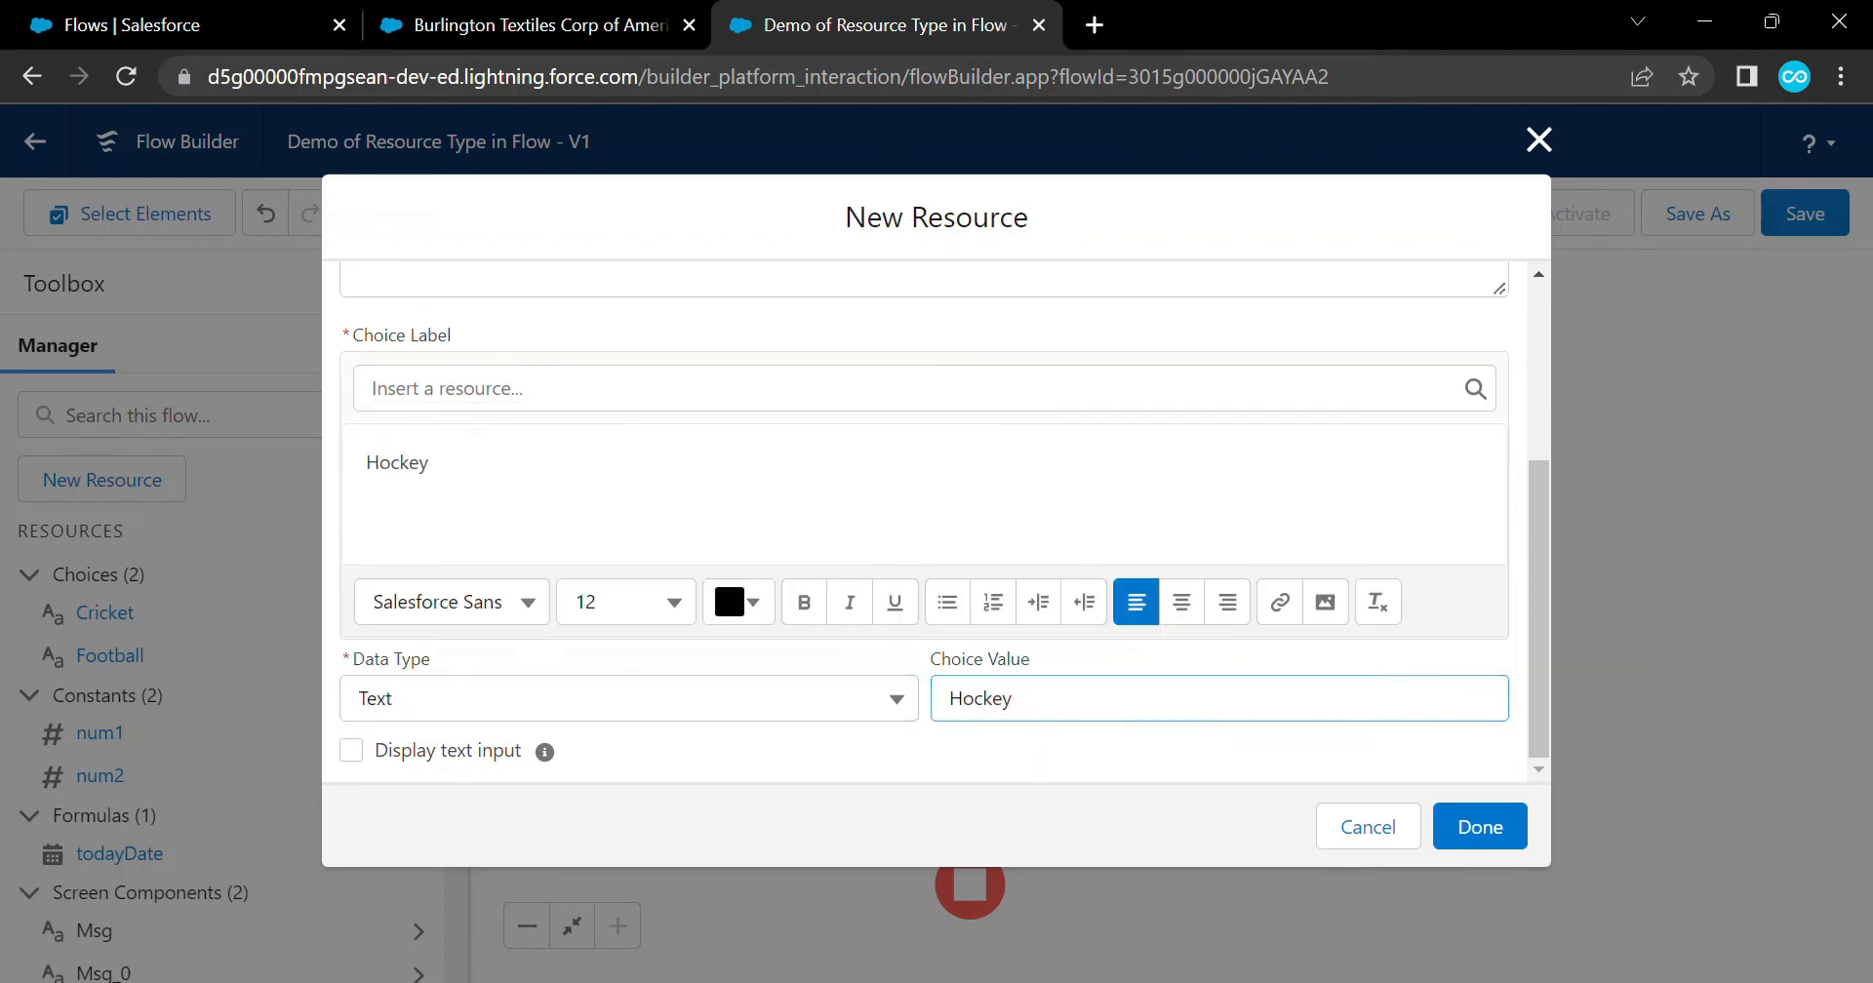
click(1480, 826)
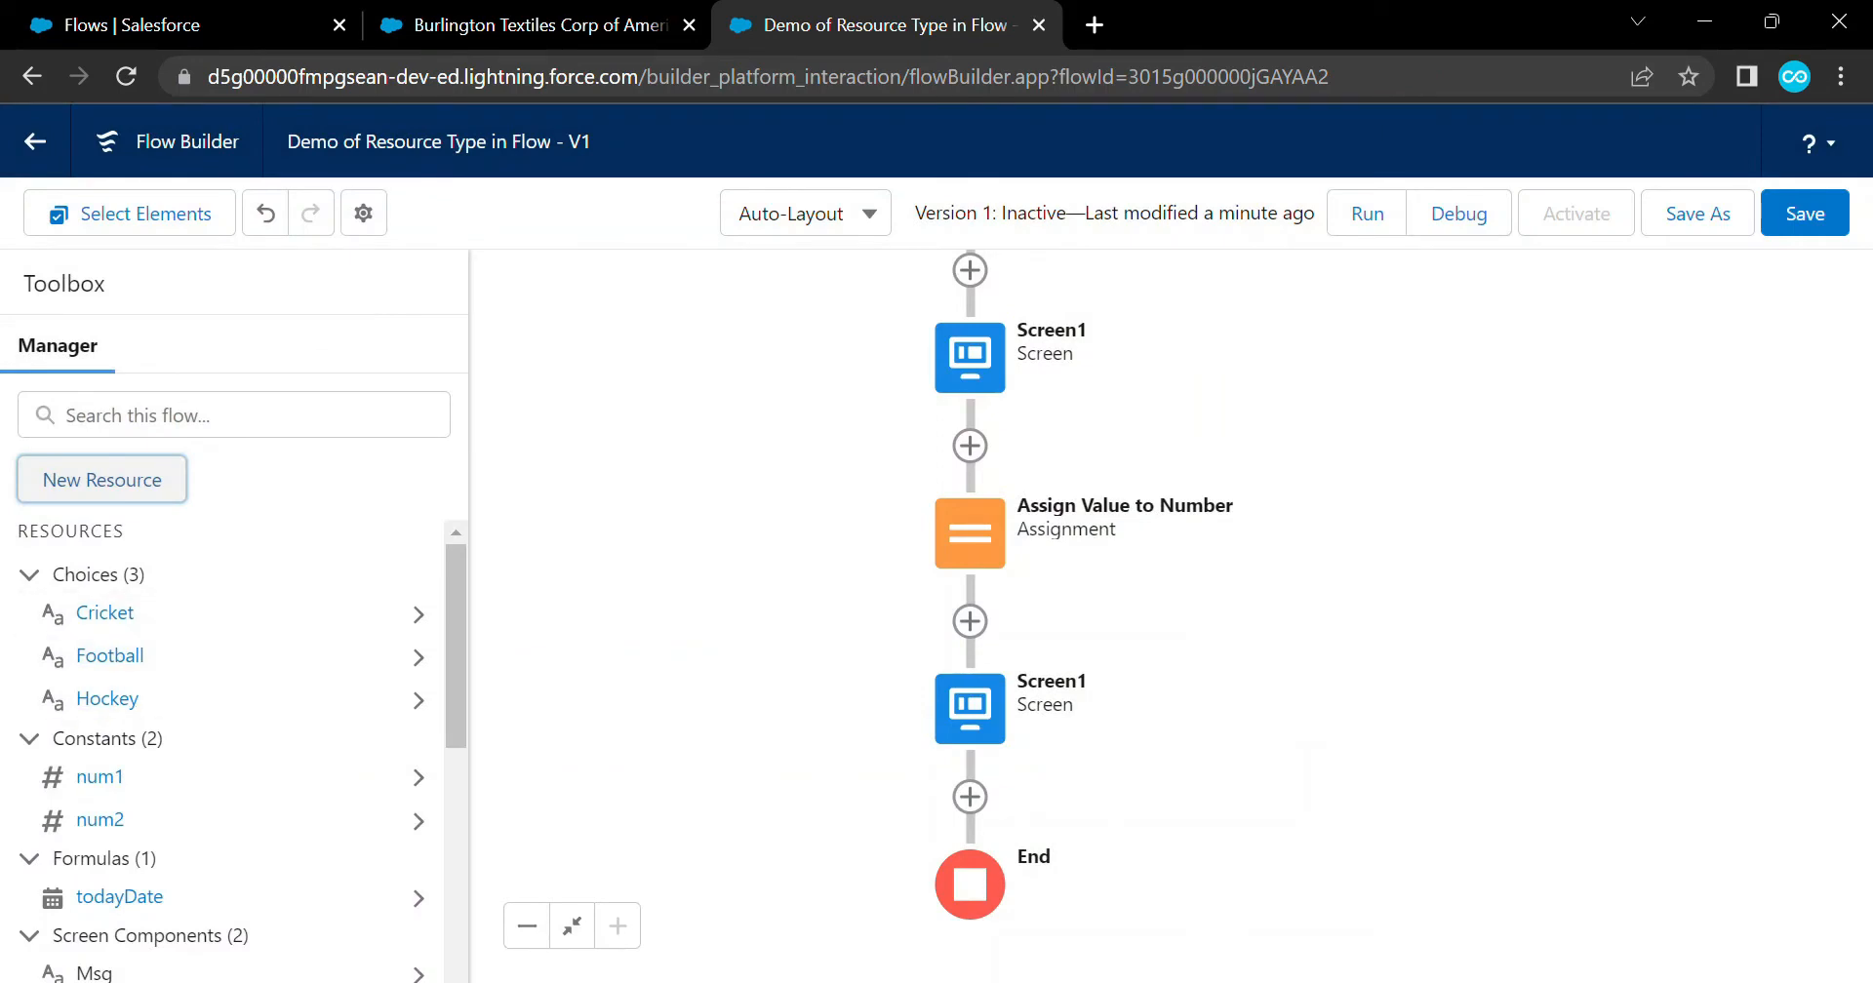
Add a Picklist component labelled Sports below the text template on the Screen1 element that follows the assignment
click(970, 709)
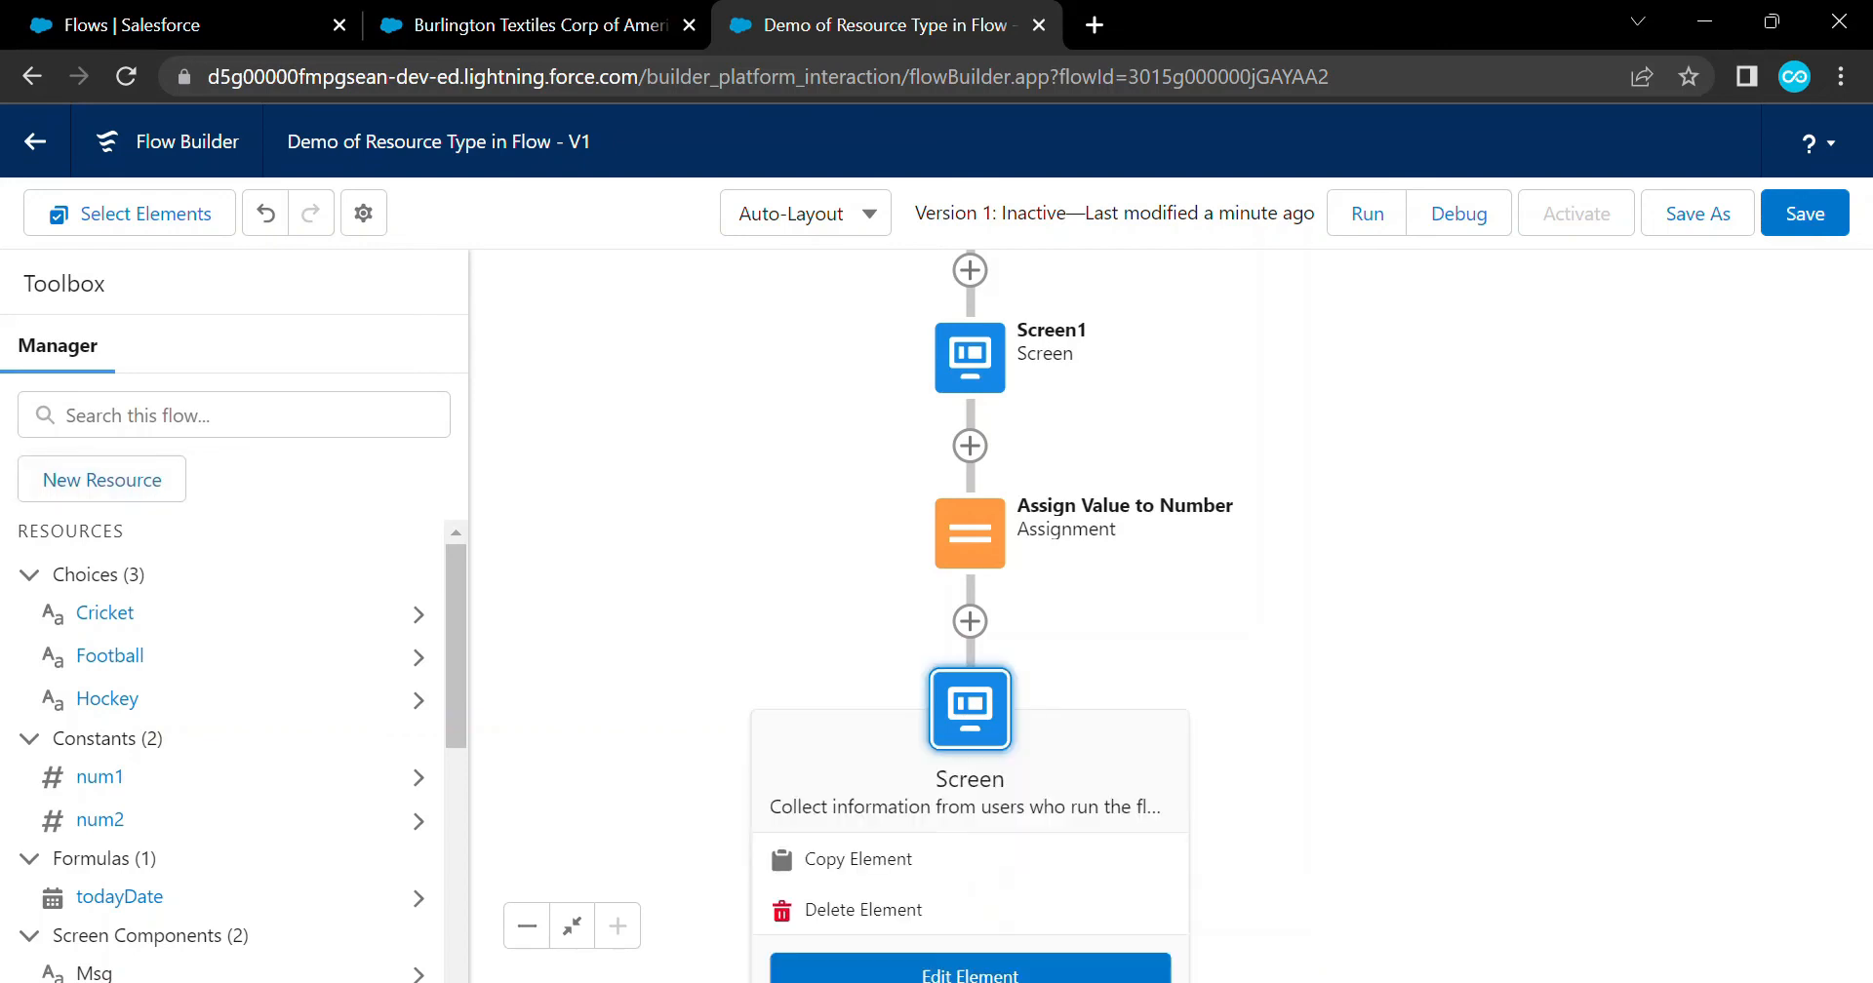
click(970, 966)
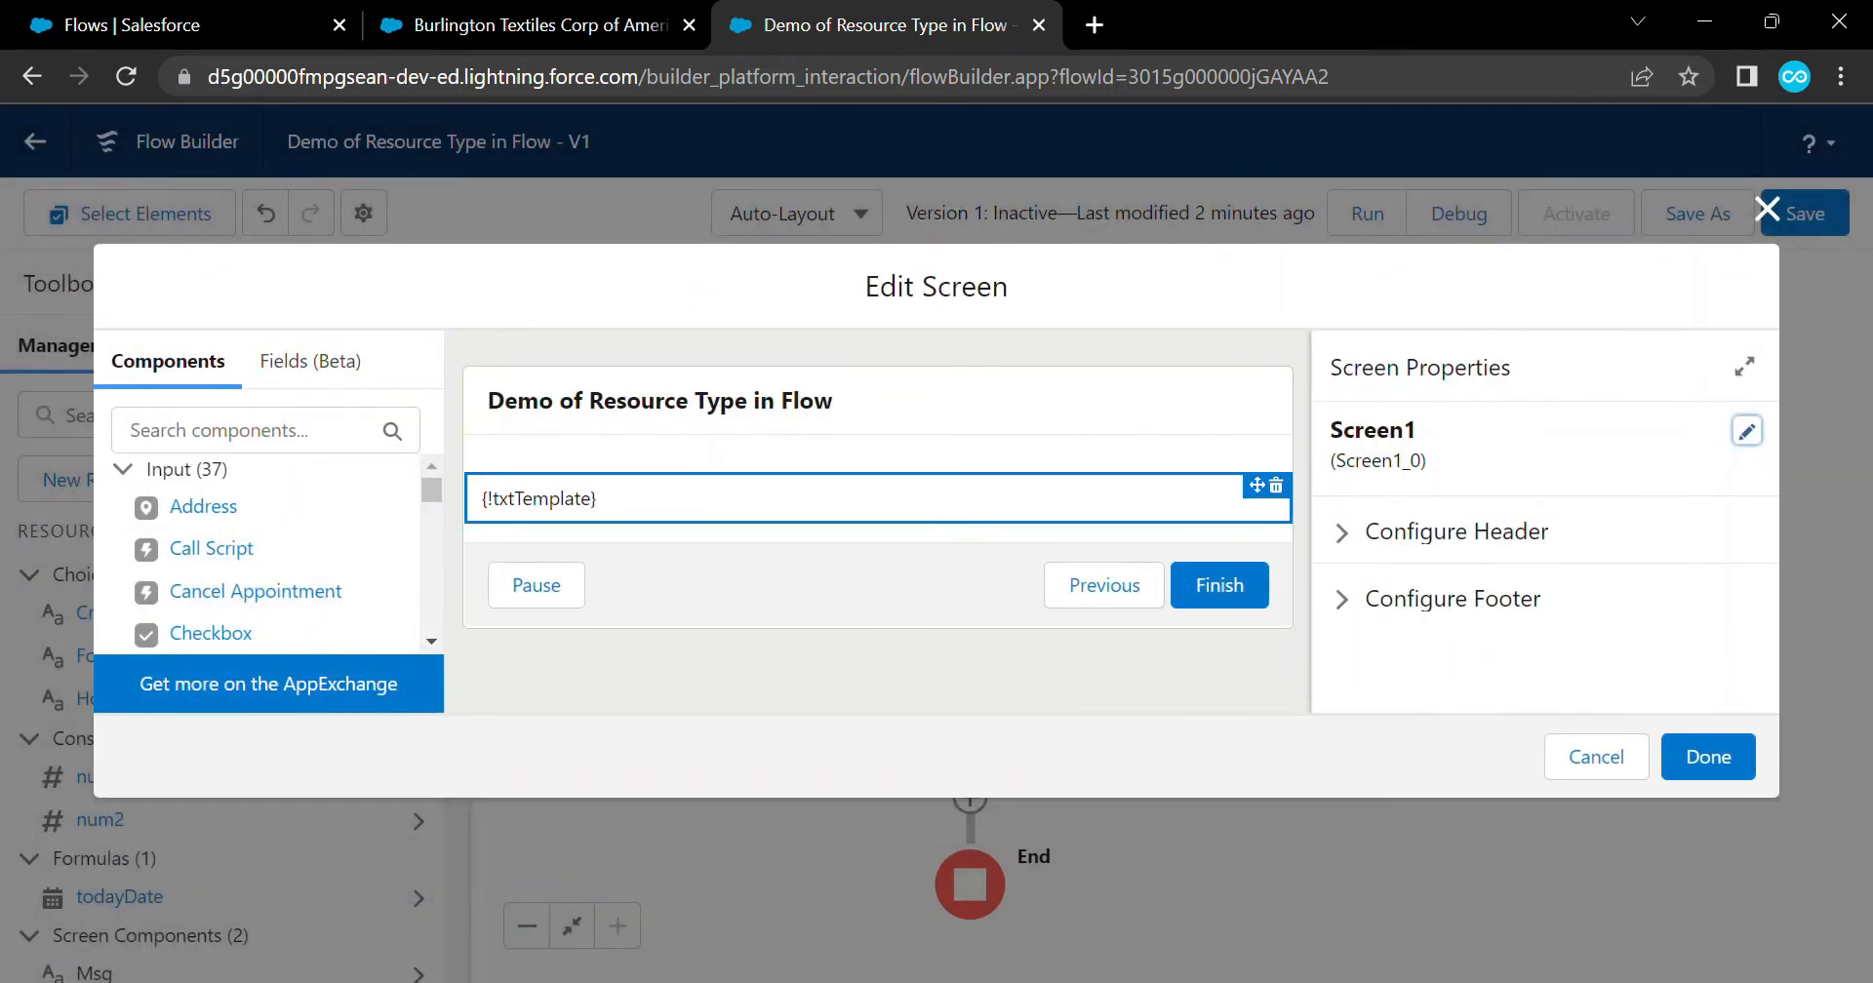
click(229, 431)
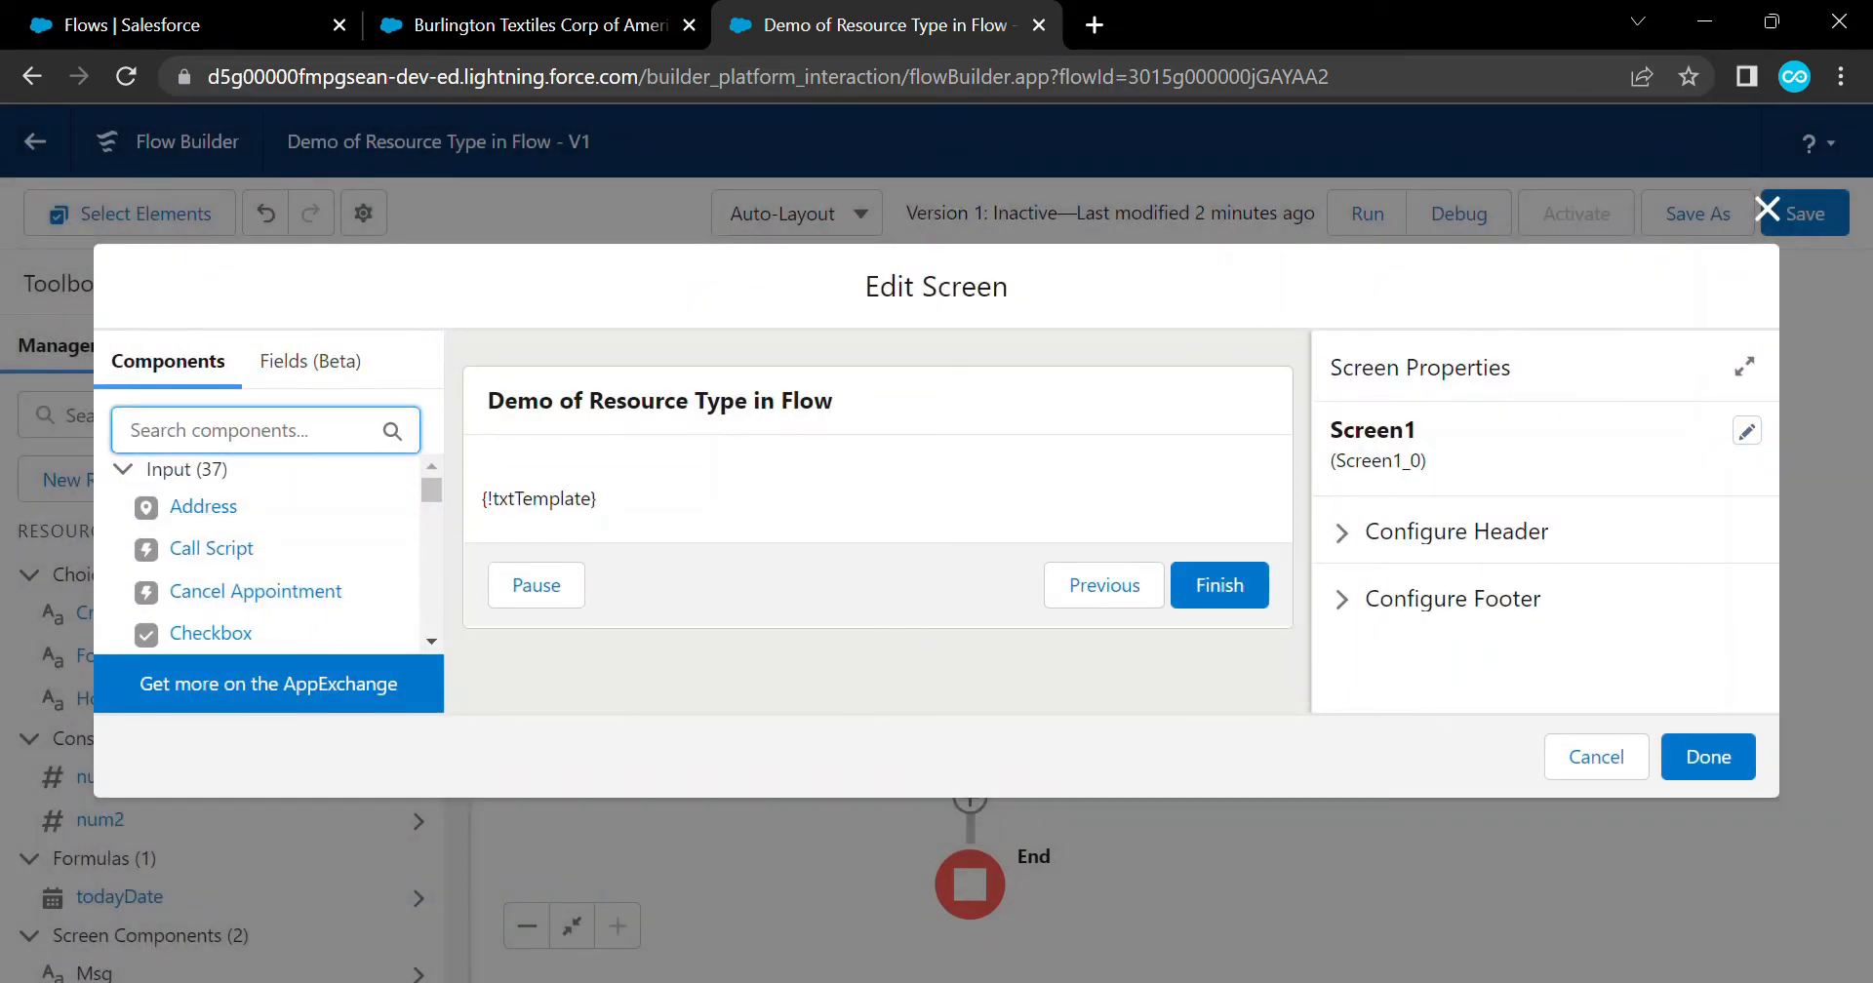
text(pick)
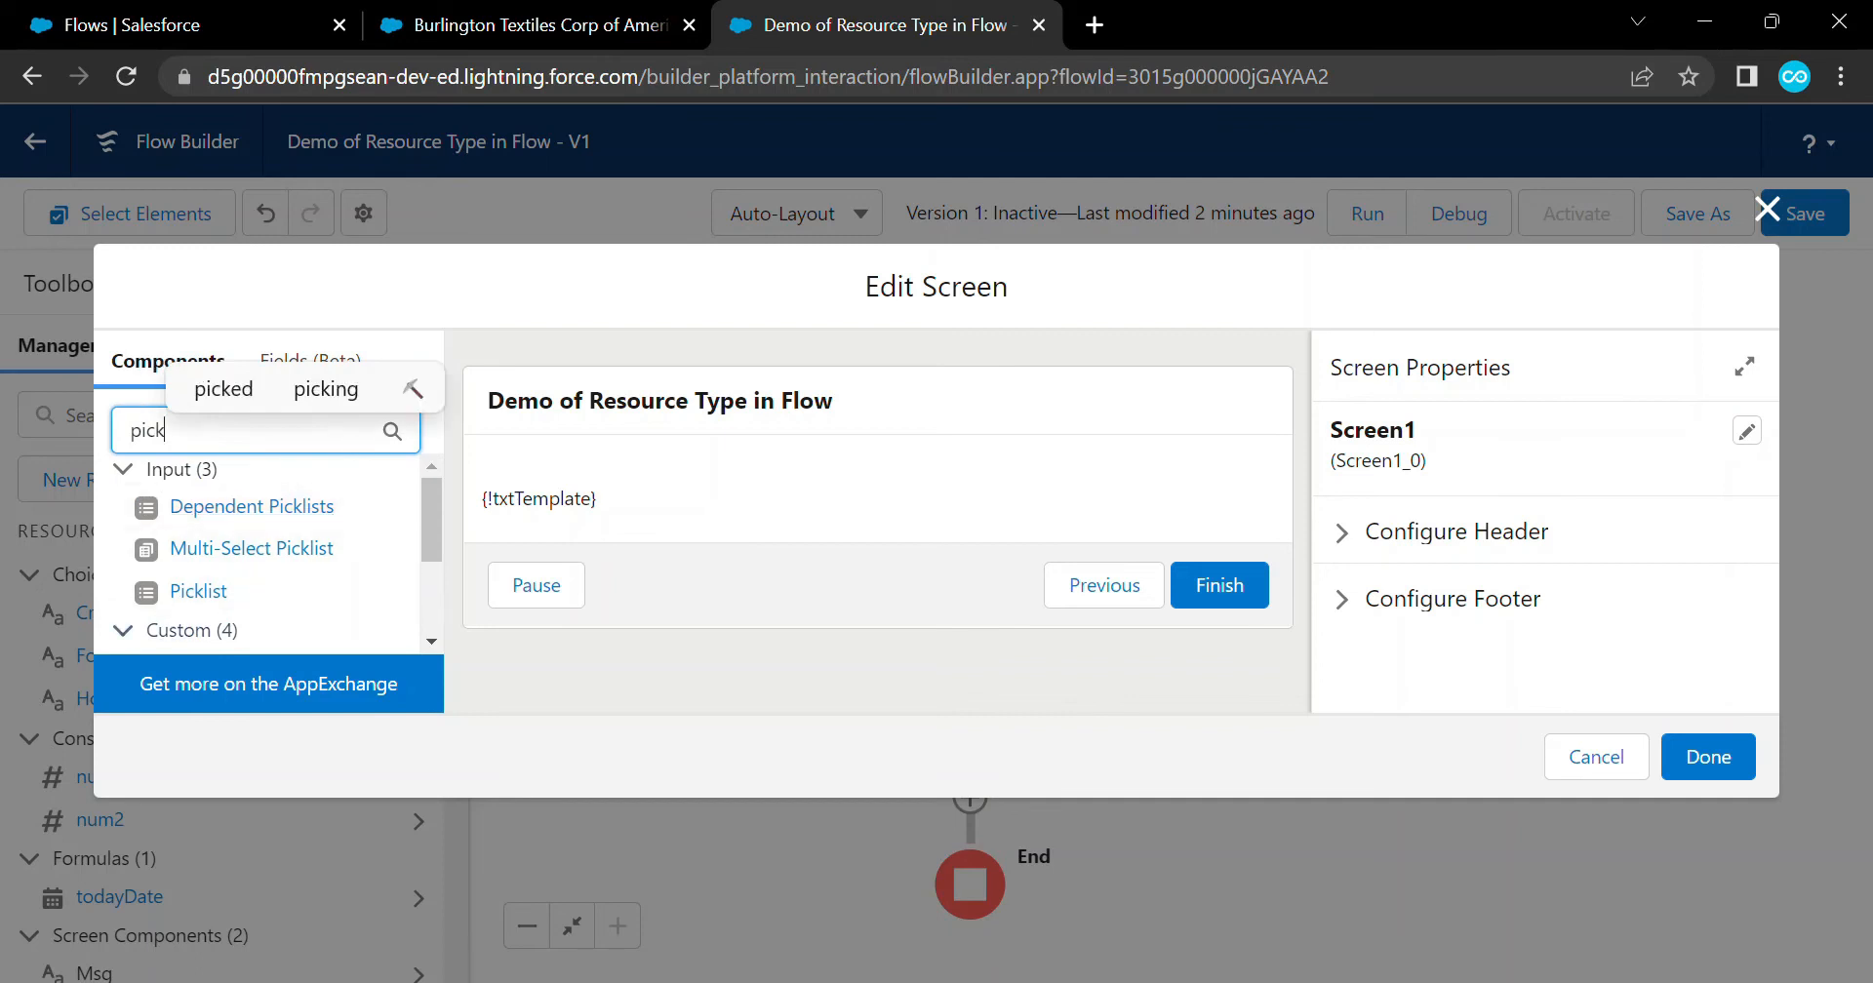
drag(198, 592, 865, 508)
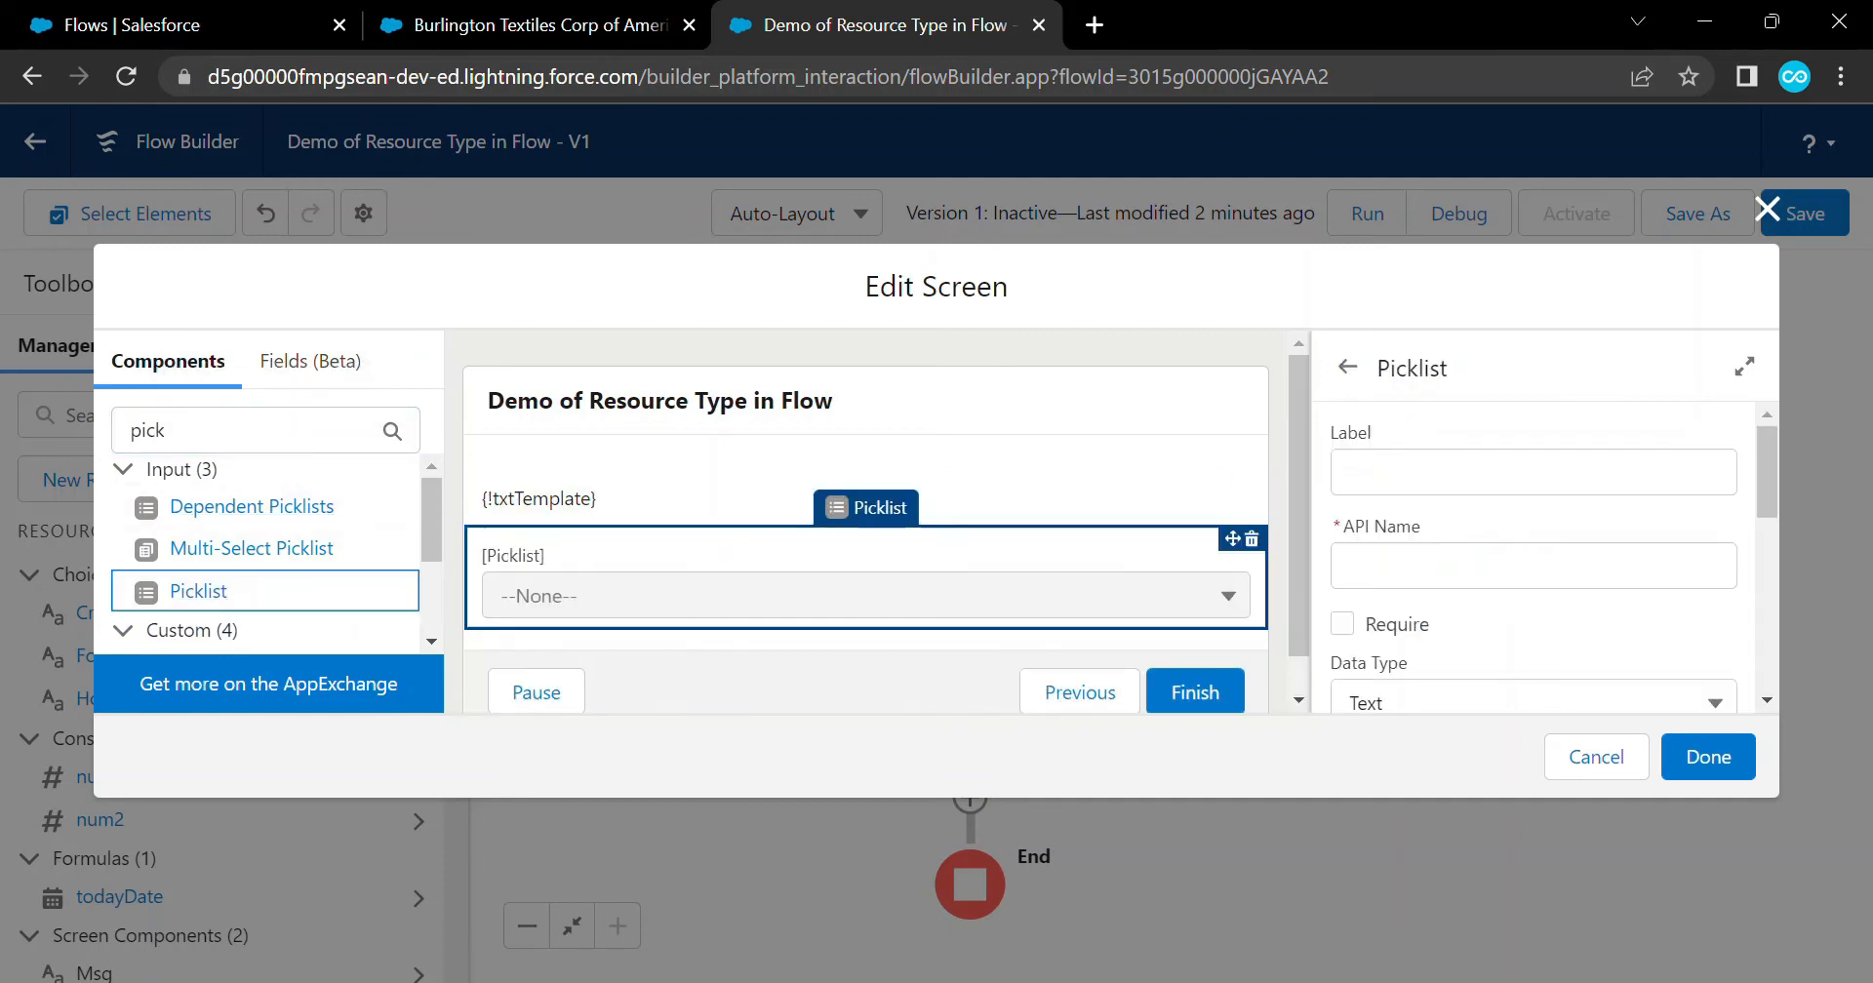
text(Sports)
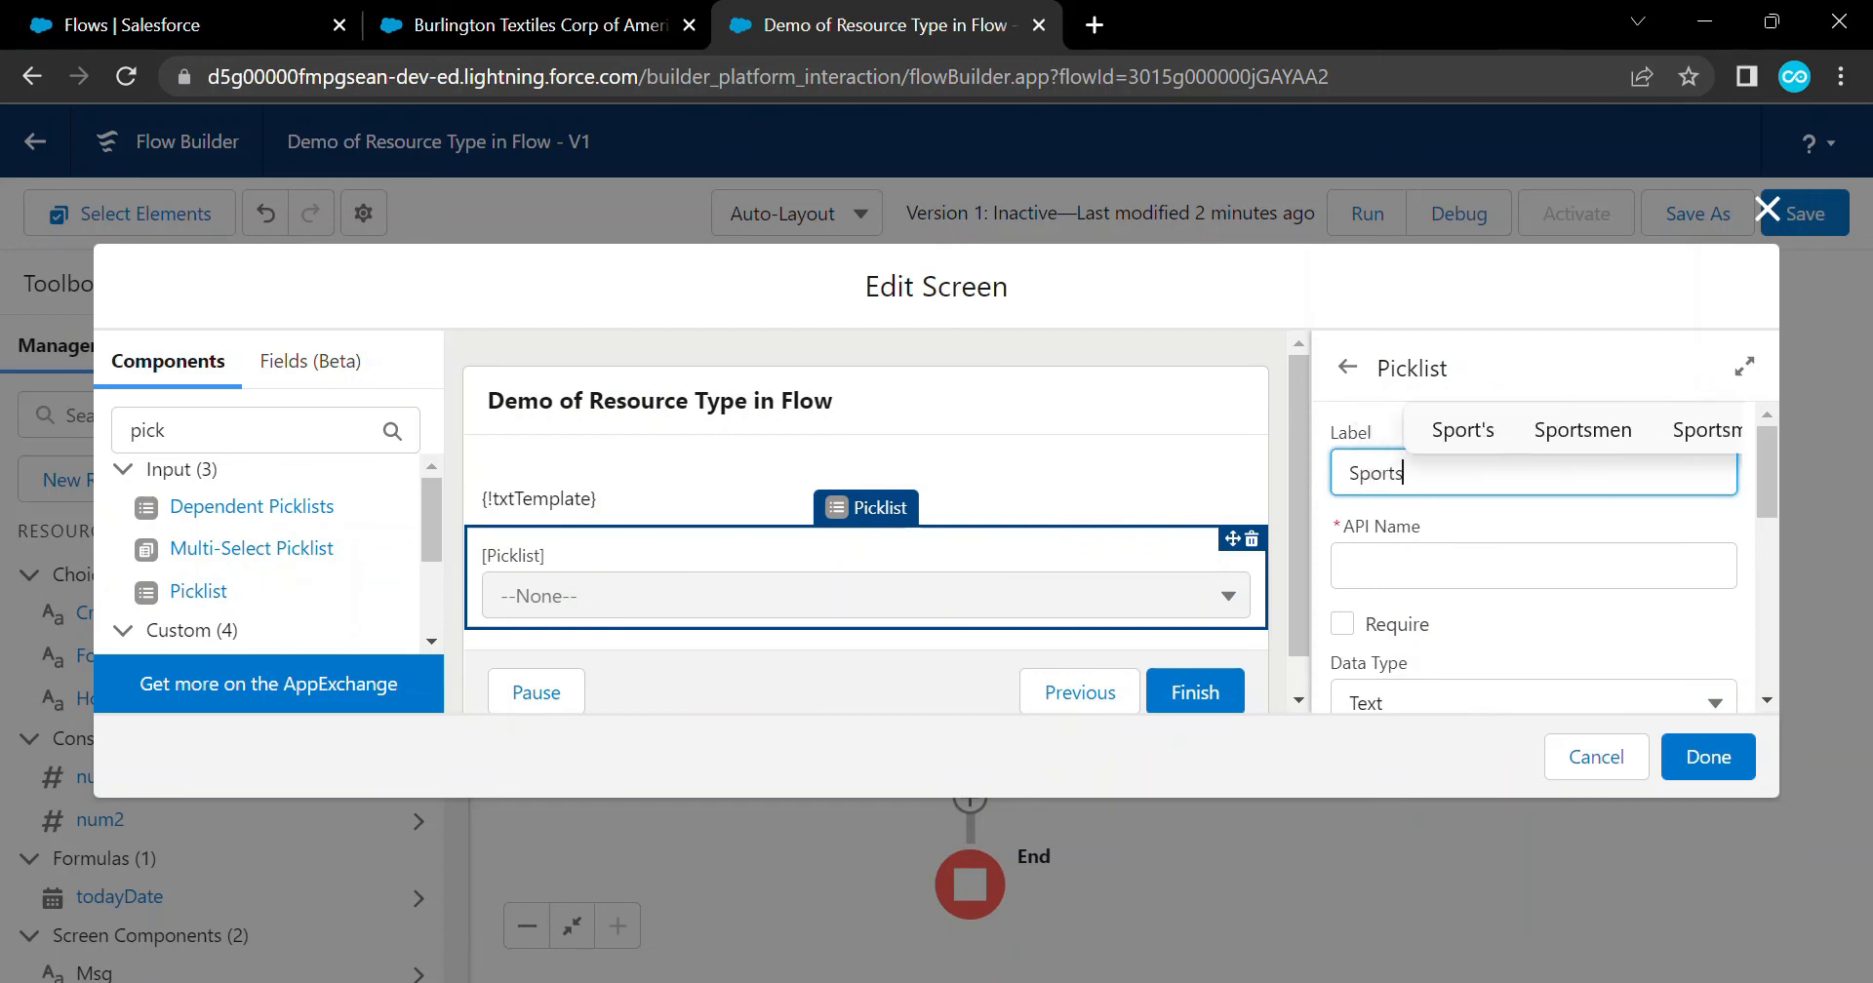
key(Tab)
Assign the Cricket, Football and Hockey choices to the Sports picklist and finish editing the screen
scroll(1533, 546, down, 3)
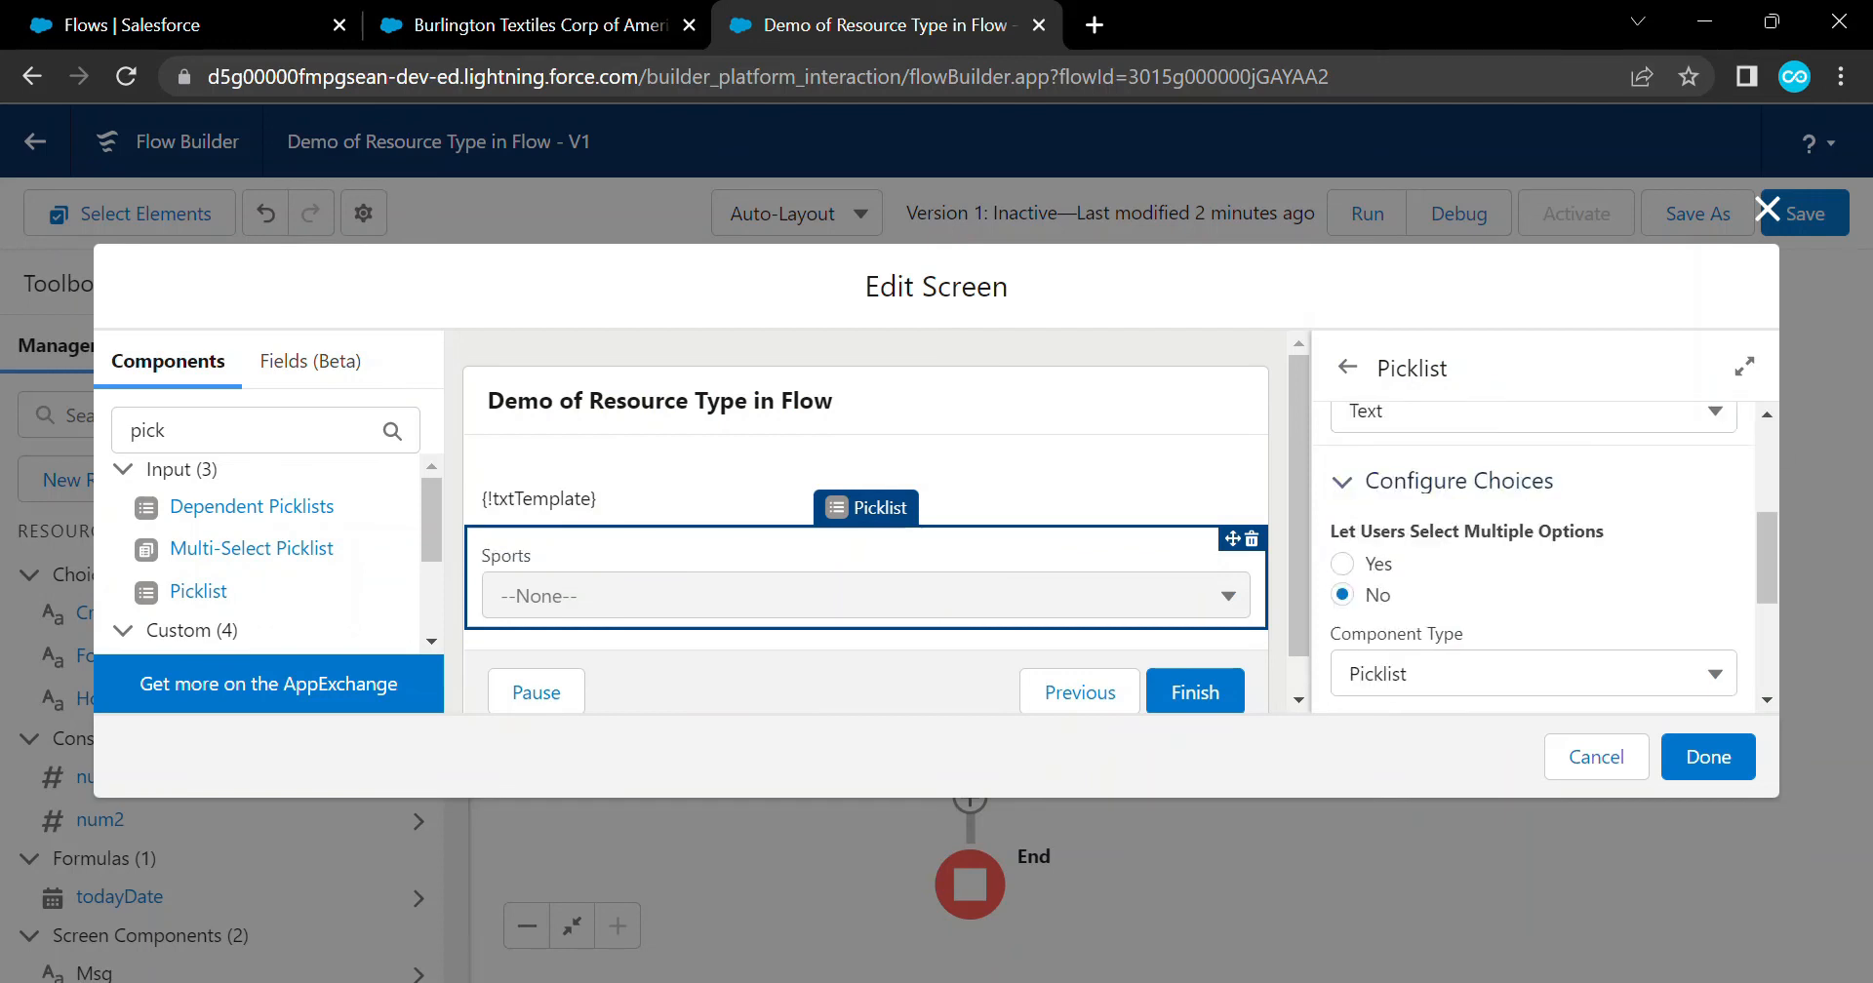
scroll(1534, 556, down, 2)
click(1414, 614)
click(1422, 779)
click(1423, 673)
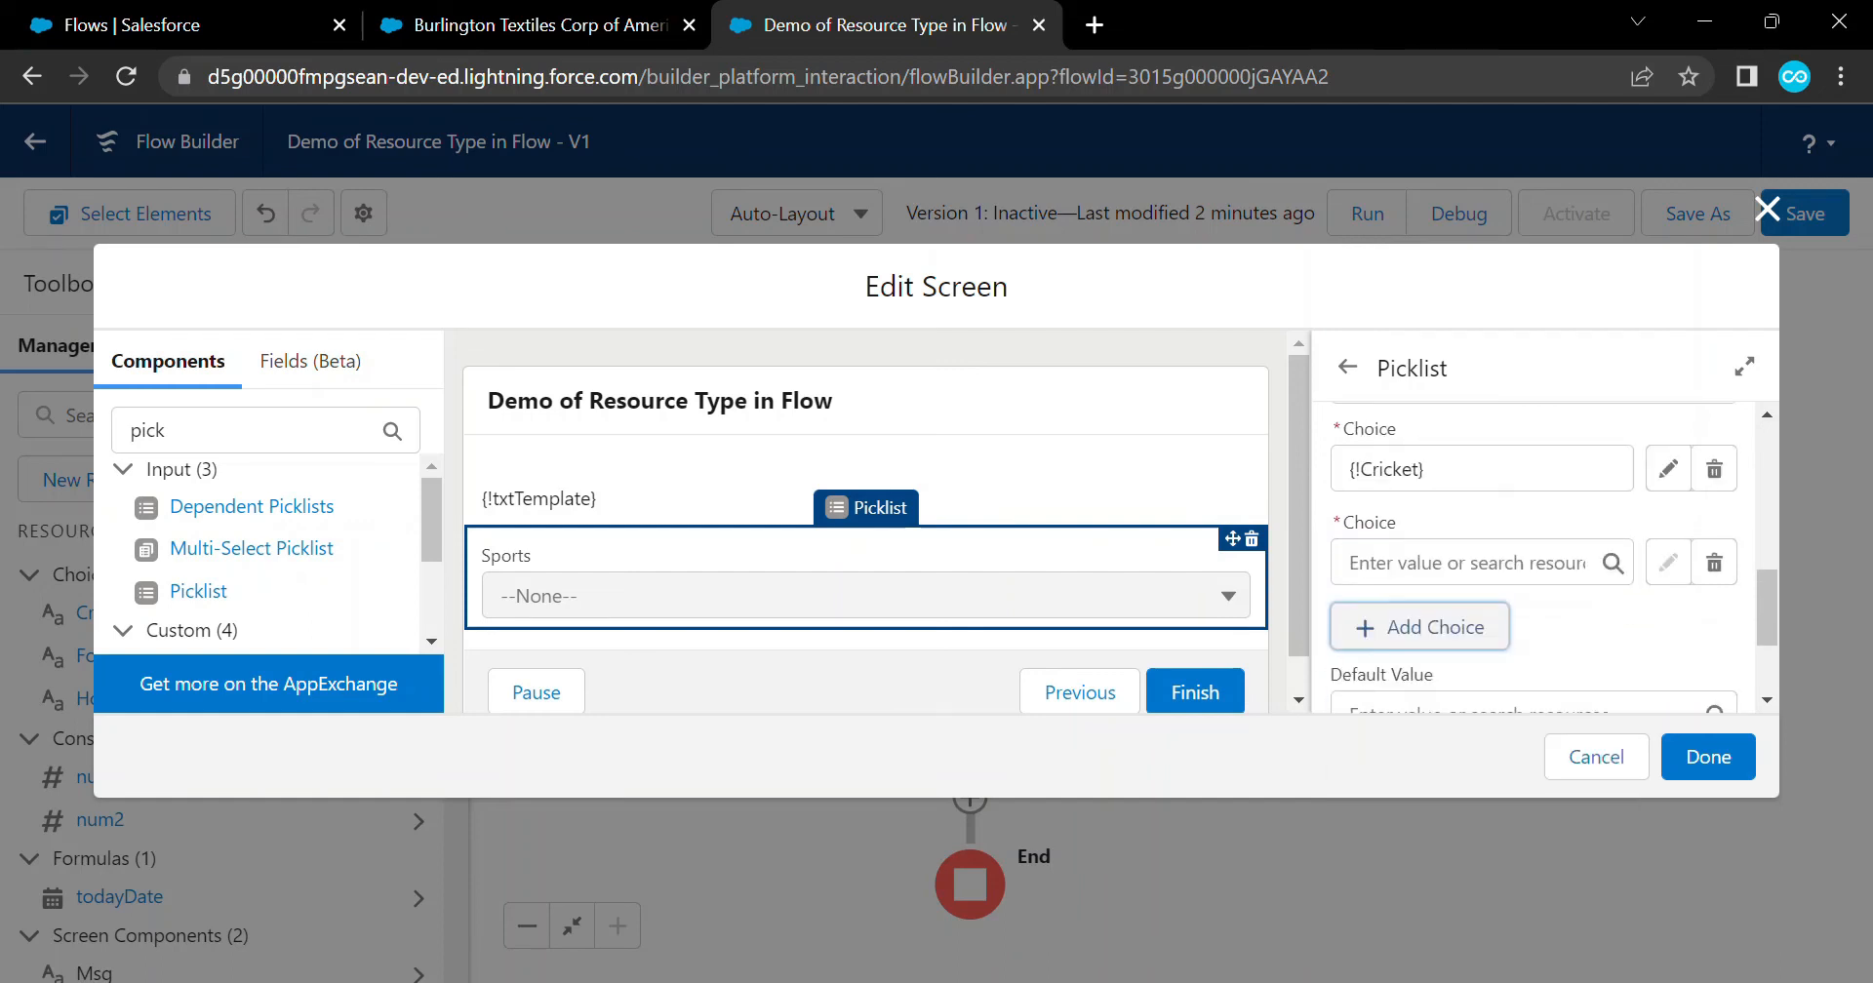
click(1468, 563)
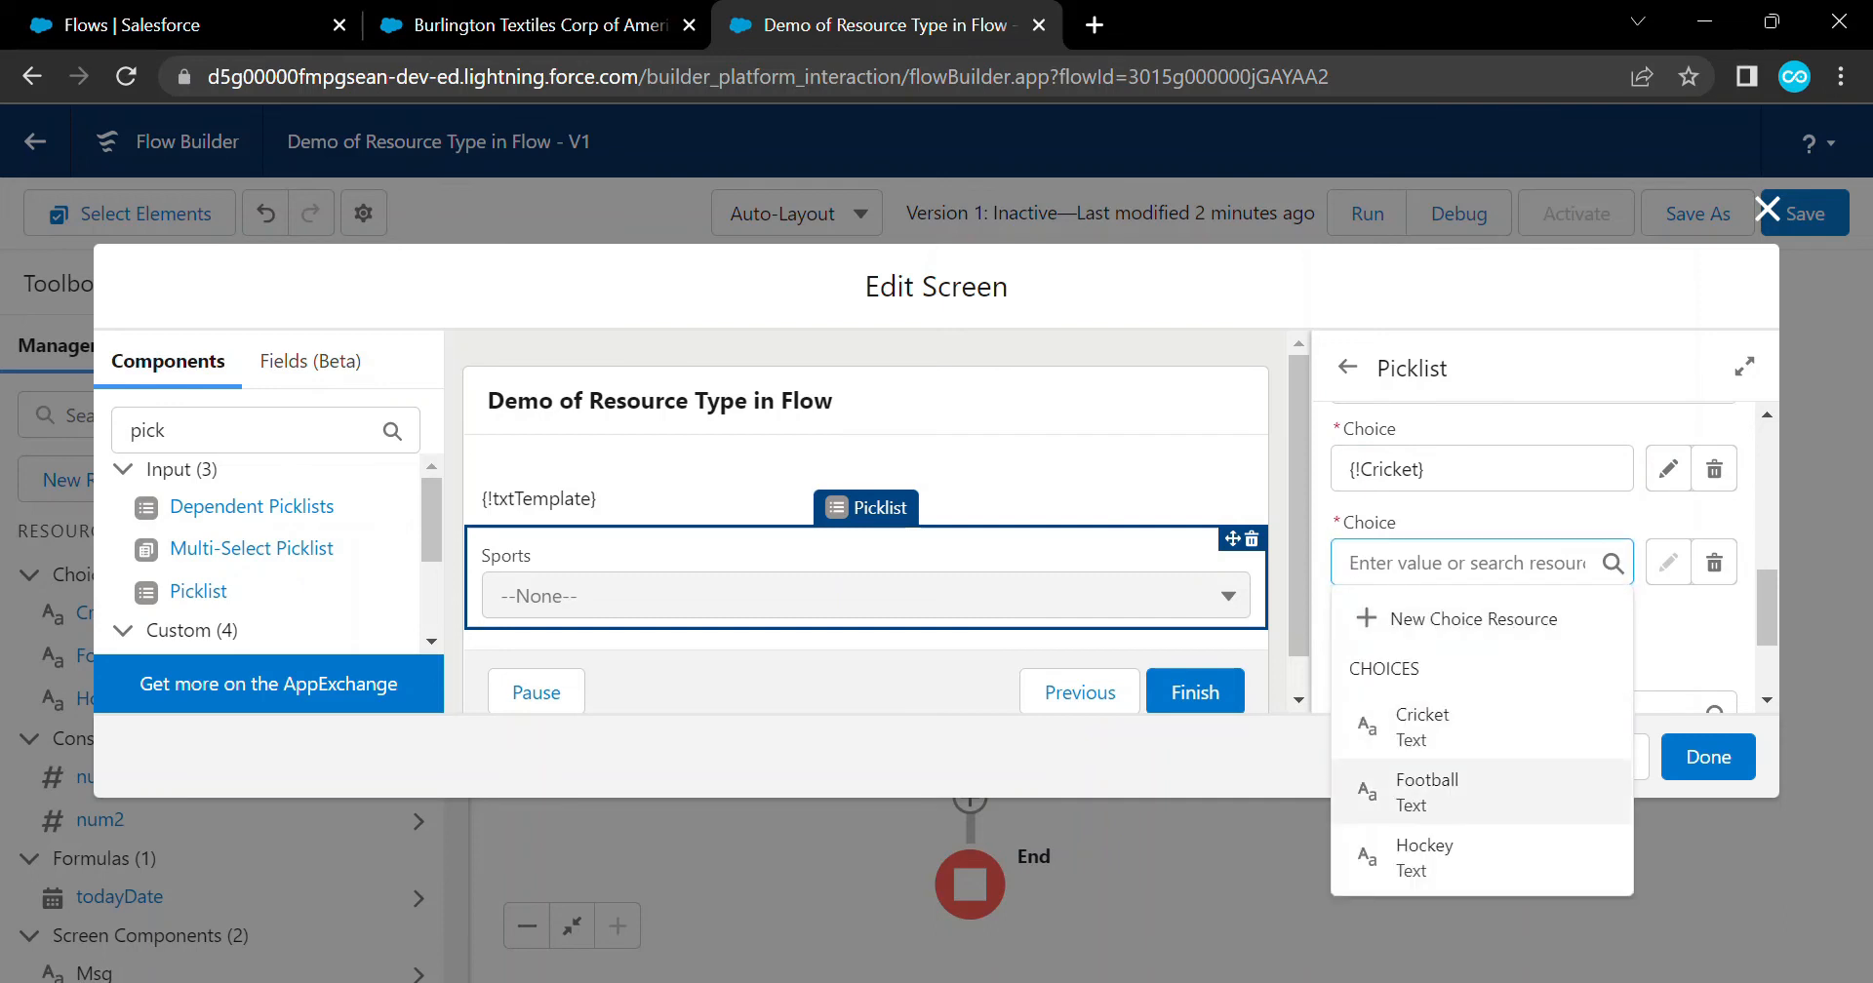
click(1423, 790)
click(1419, 628)
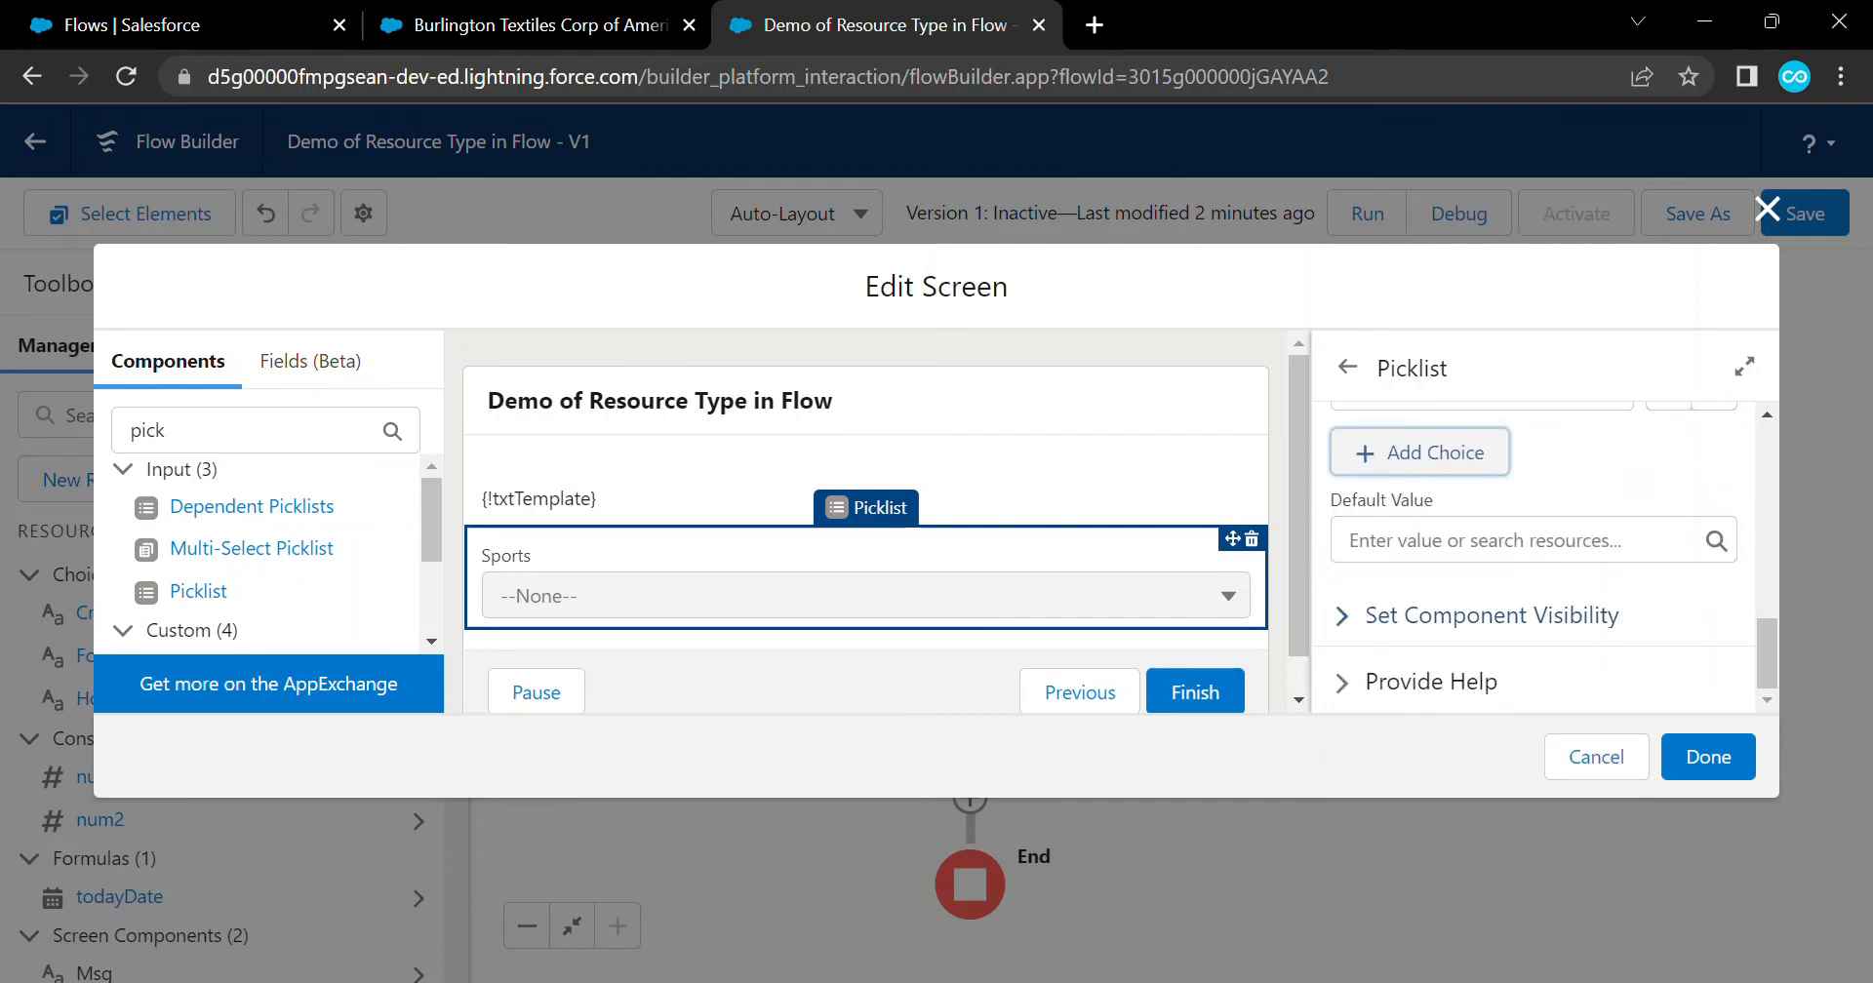
click(1468, 534)
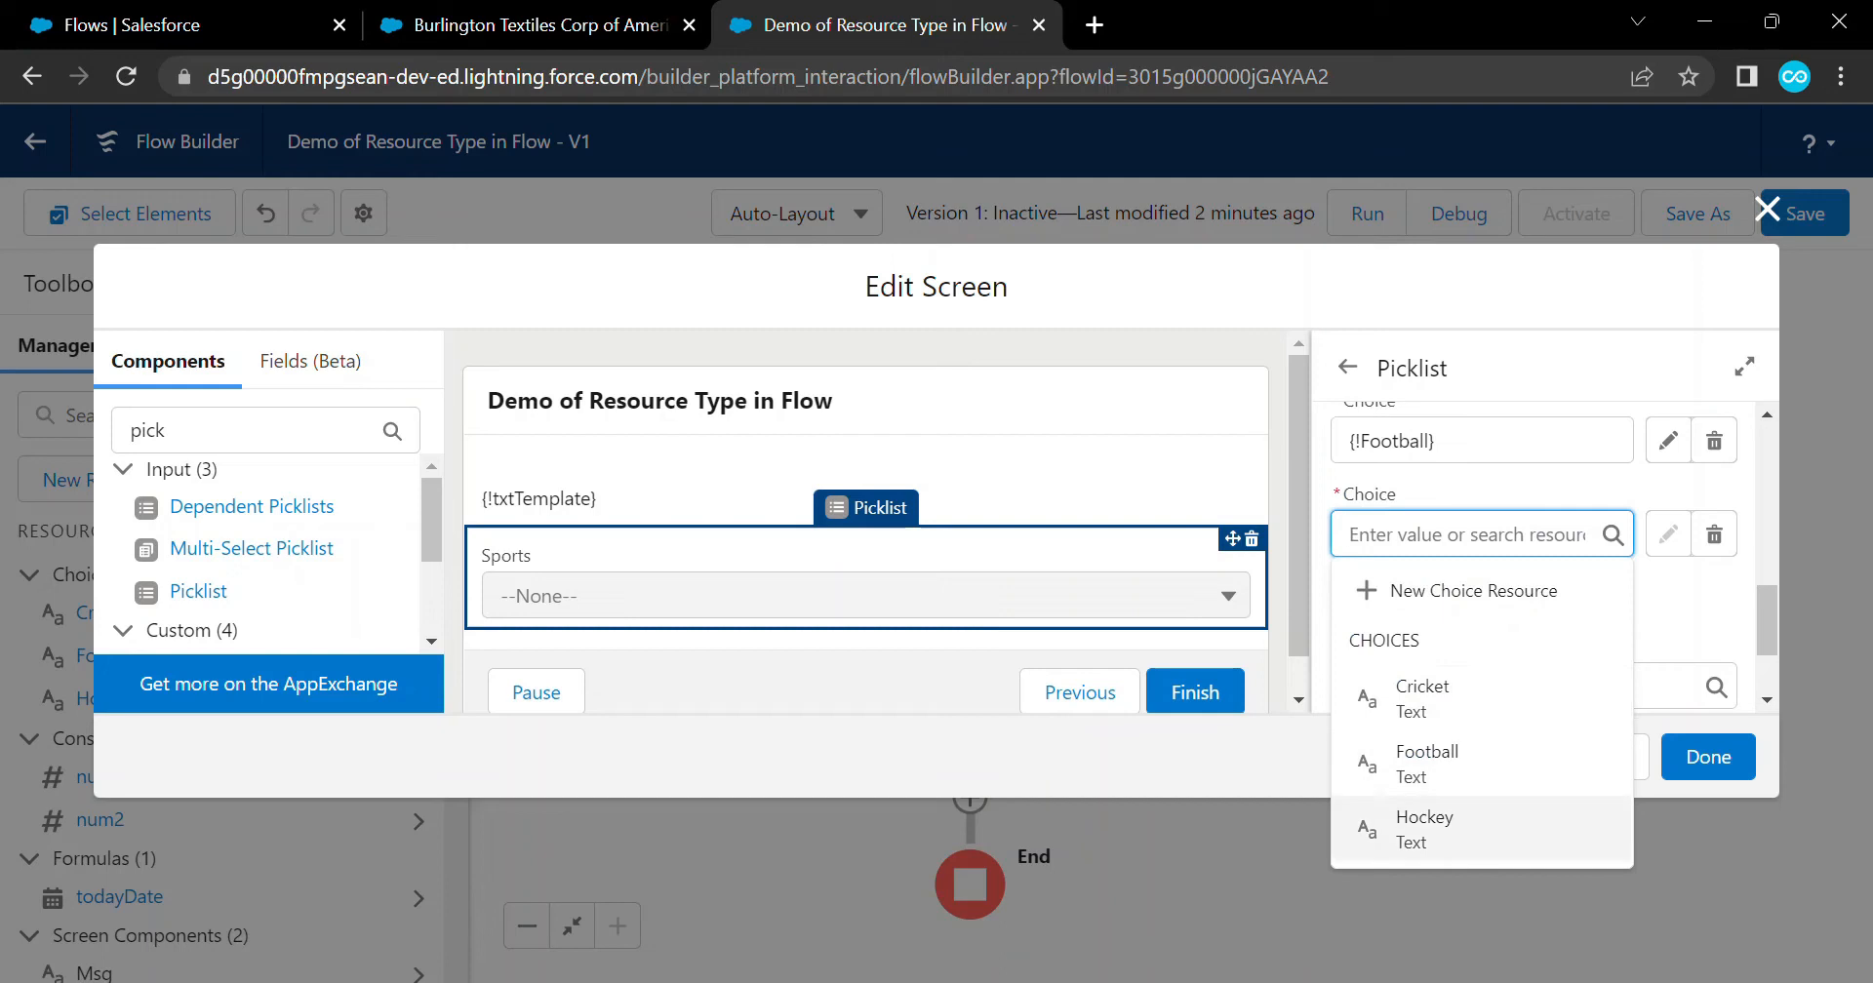
click(1414, 825)
scroll(1423, 535, up, 2)
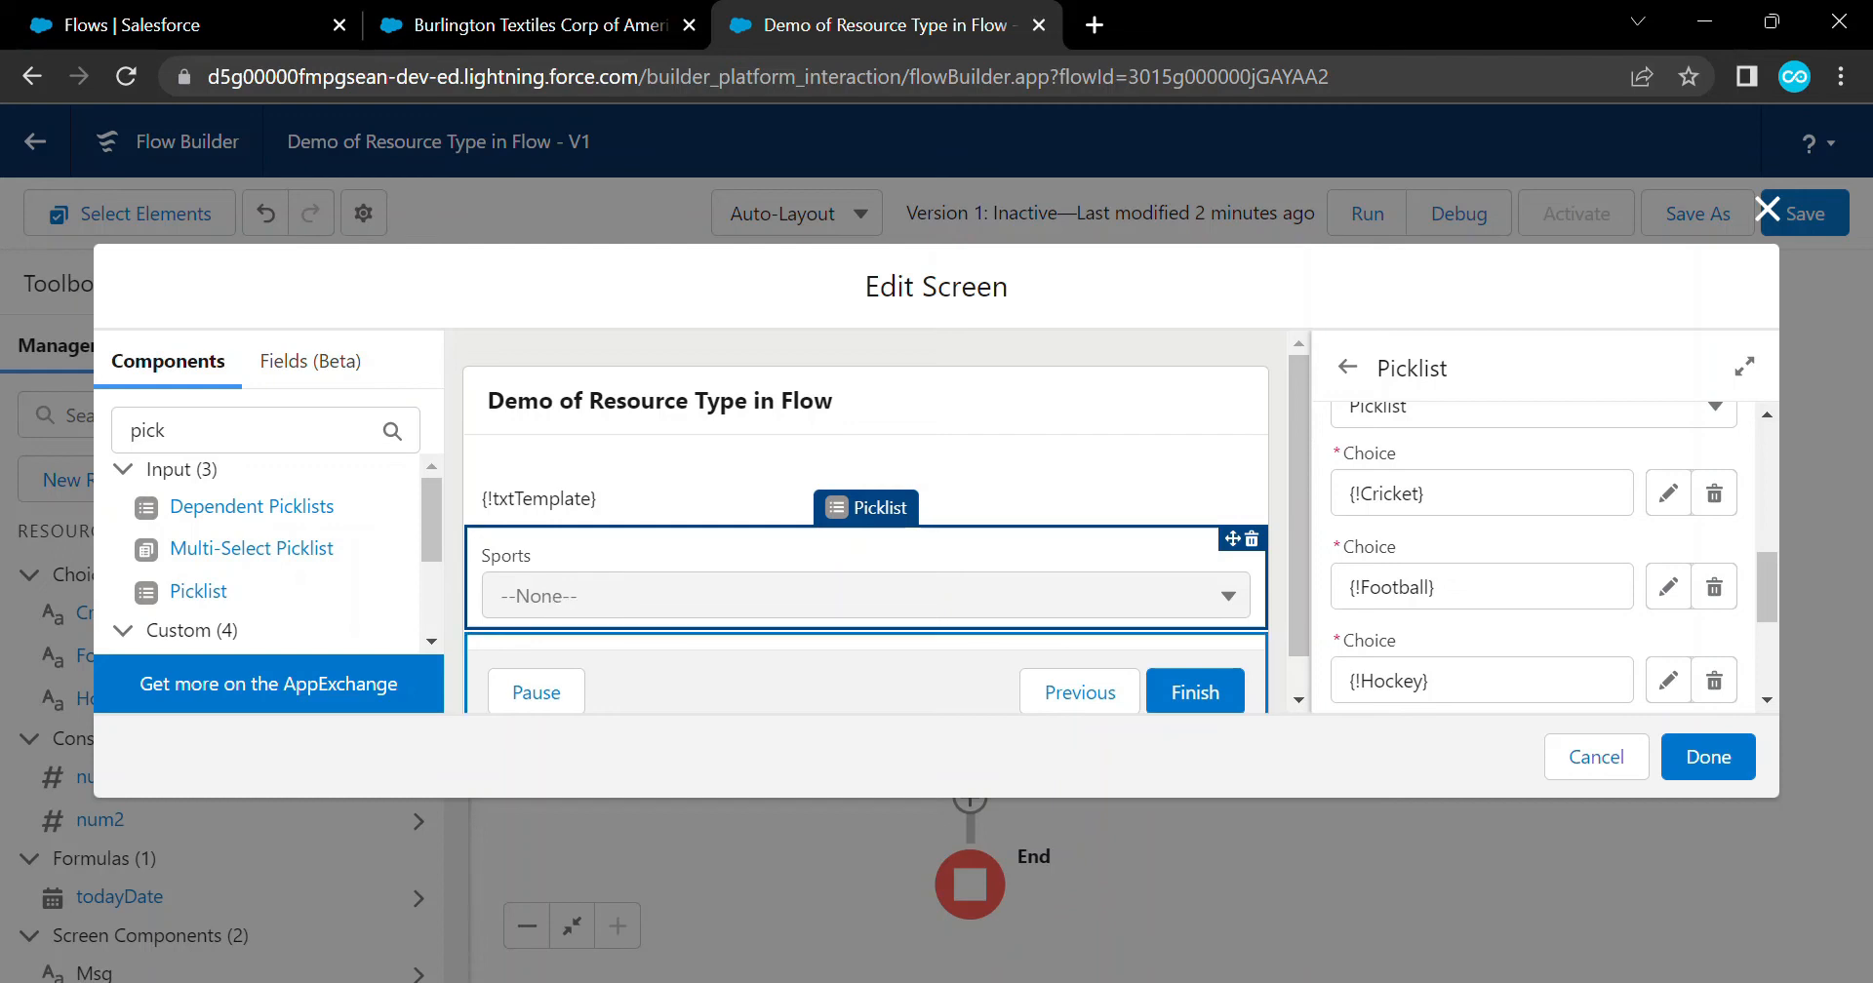
click(1708, 757)
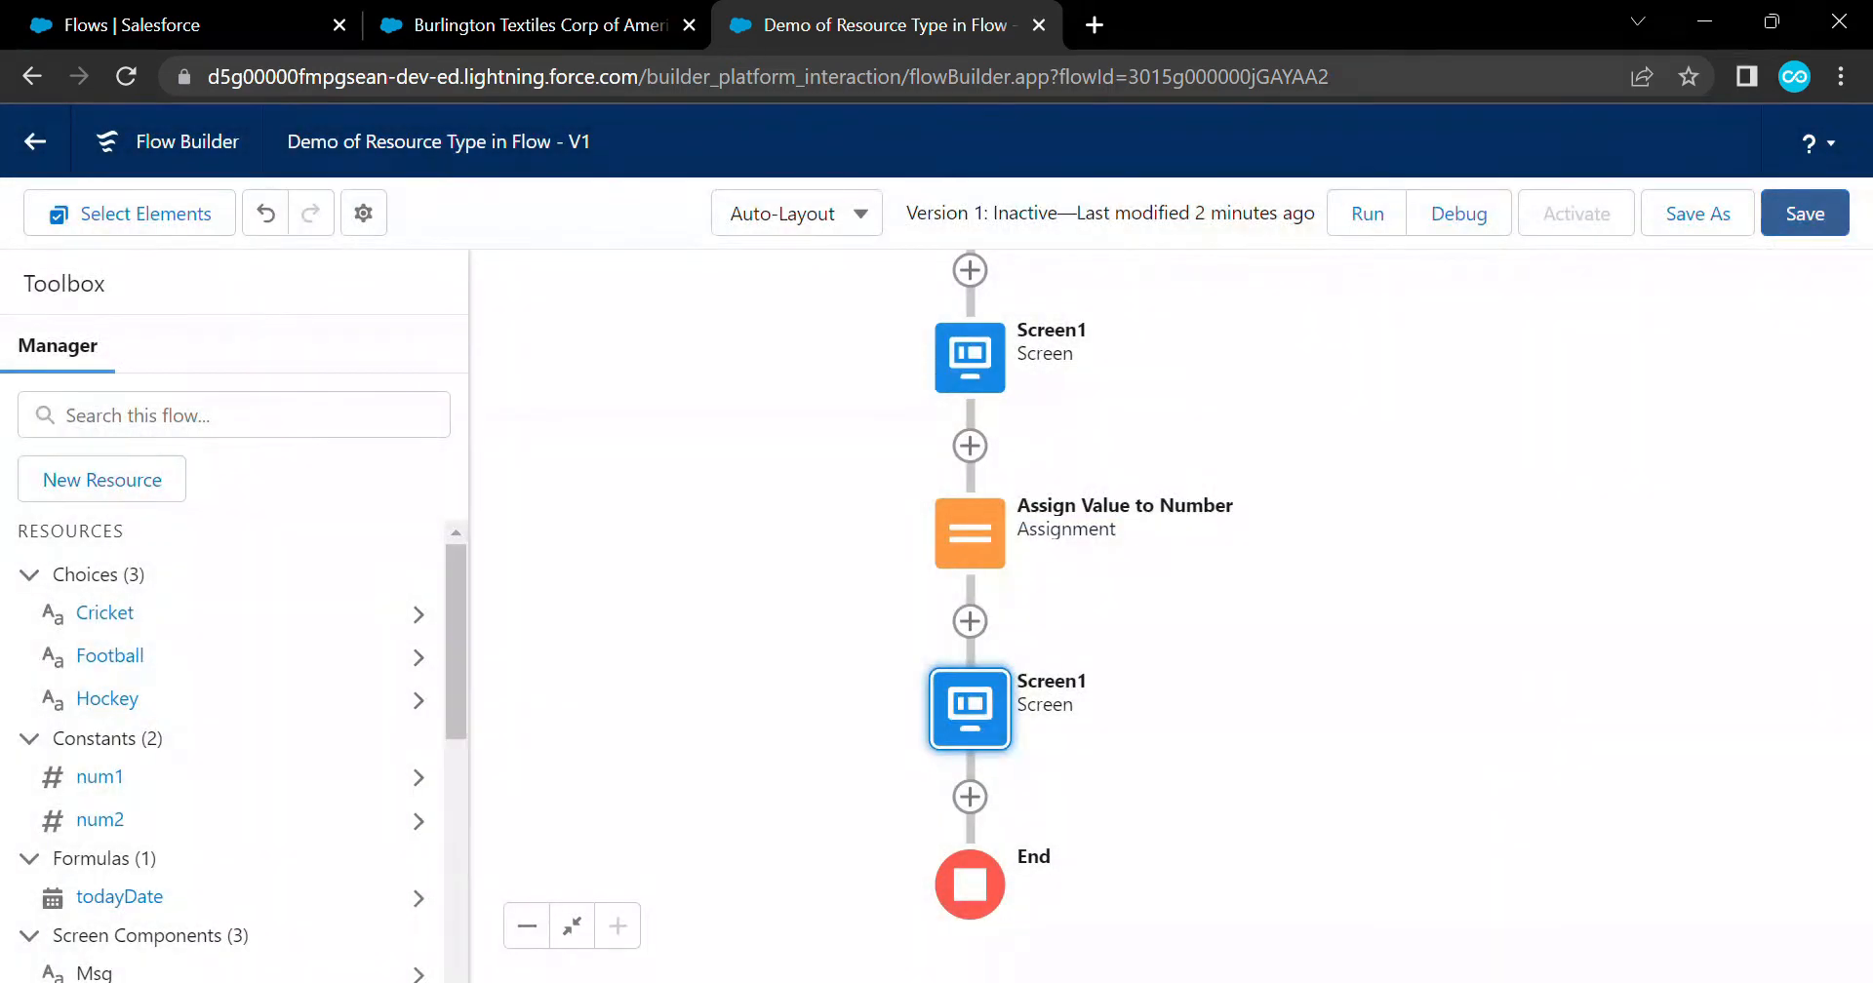
Save the flow and run it in debug mode with the previously used record ID as recordId
click(1805, 214)
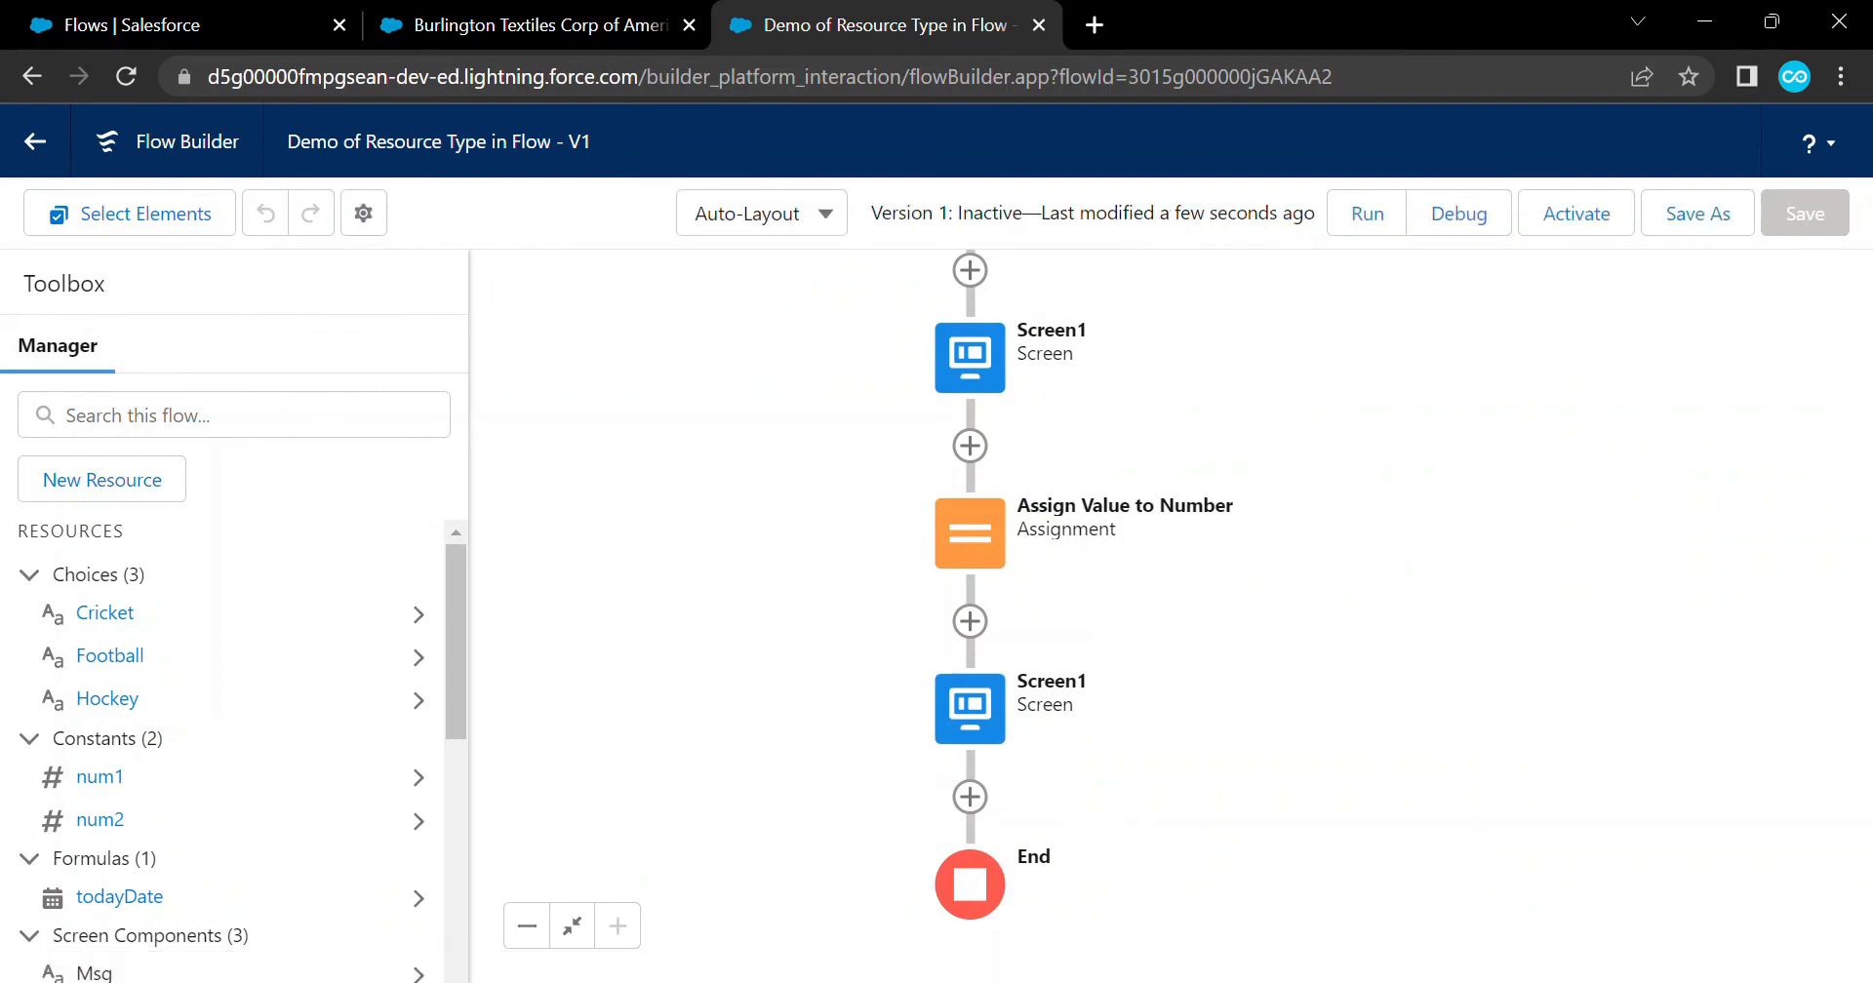
click(1458, 214)
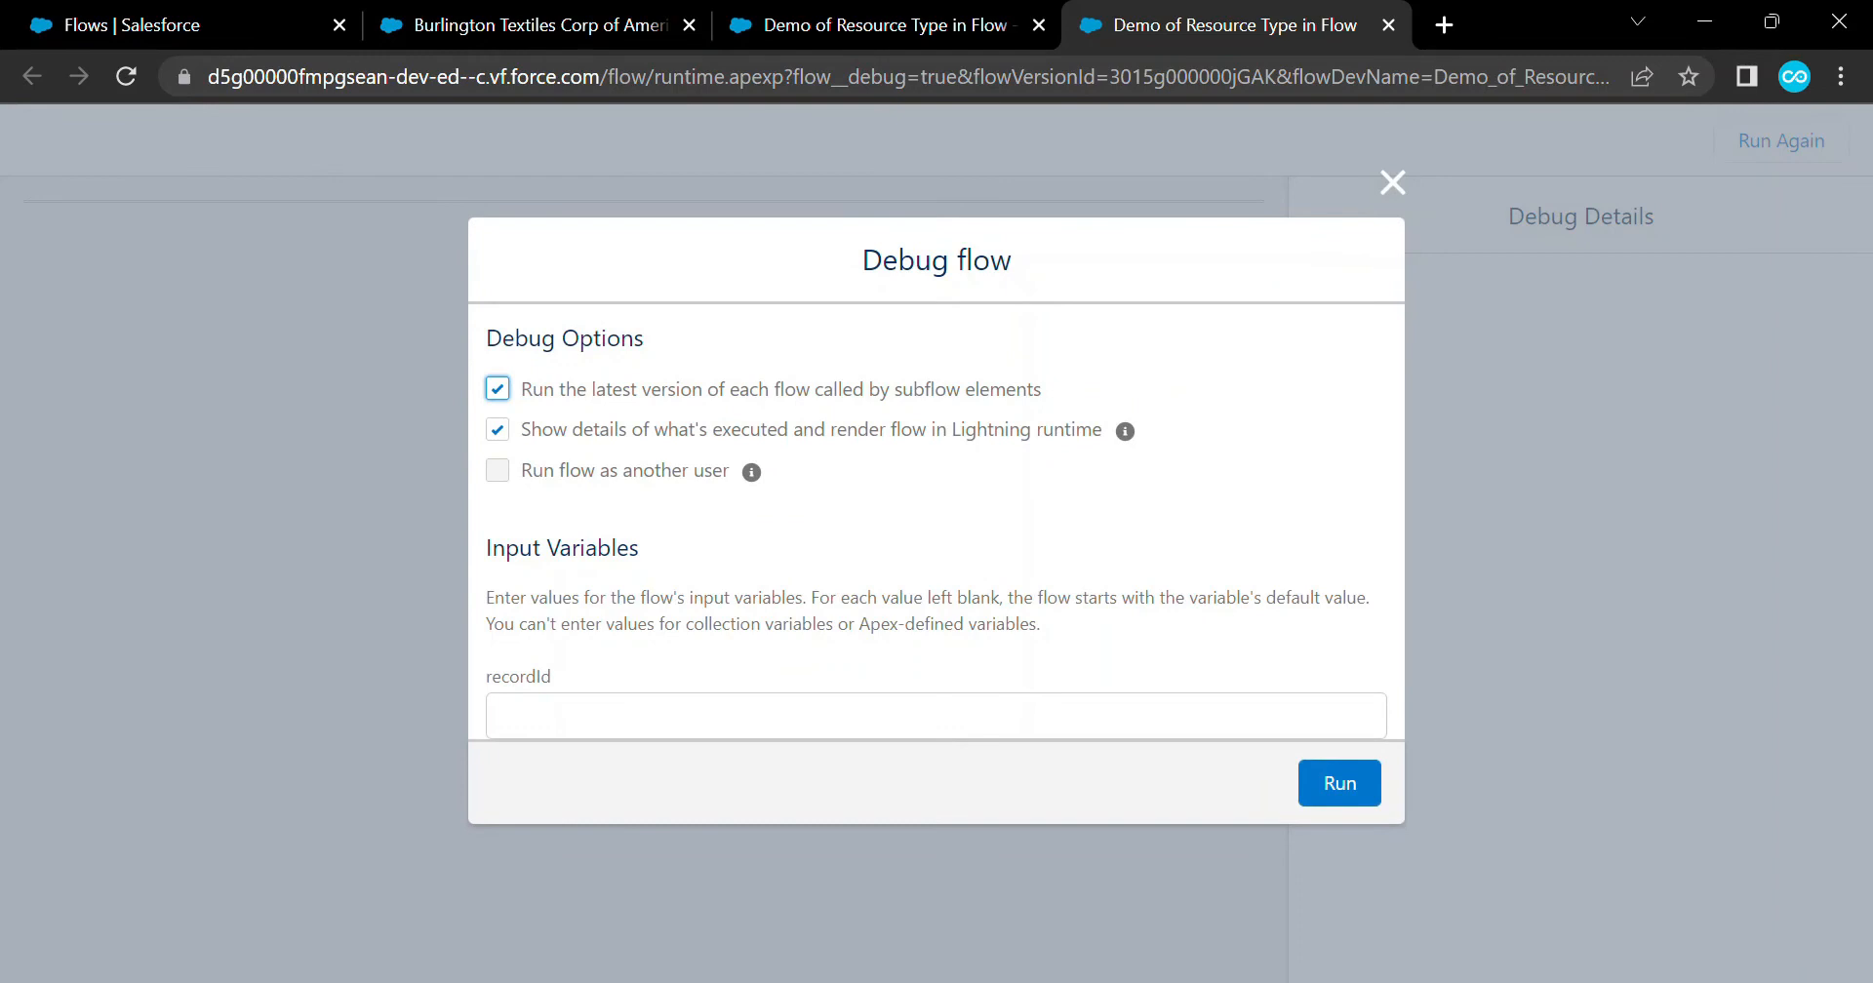
click(753, 716)
click(754, 784)
click(1339, 783)
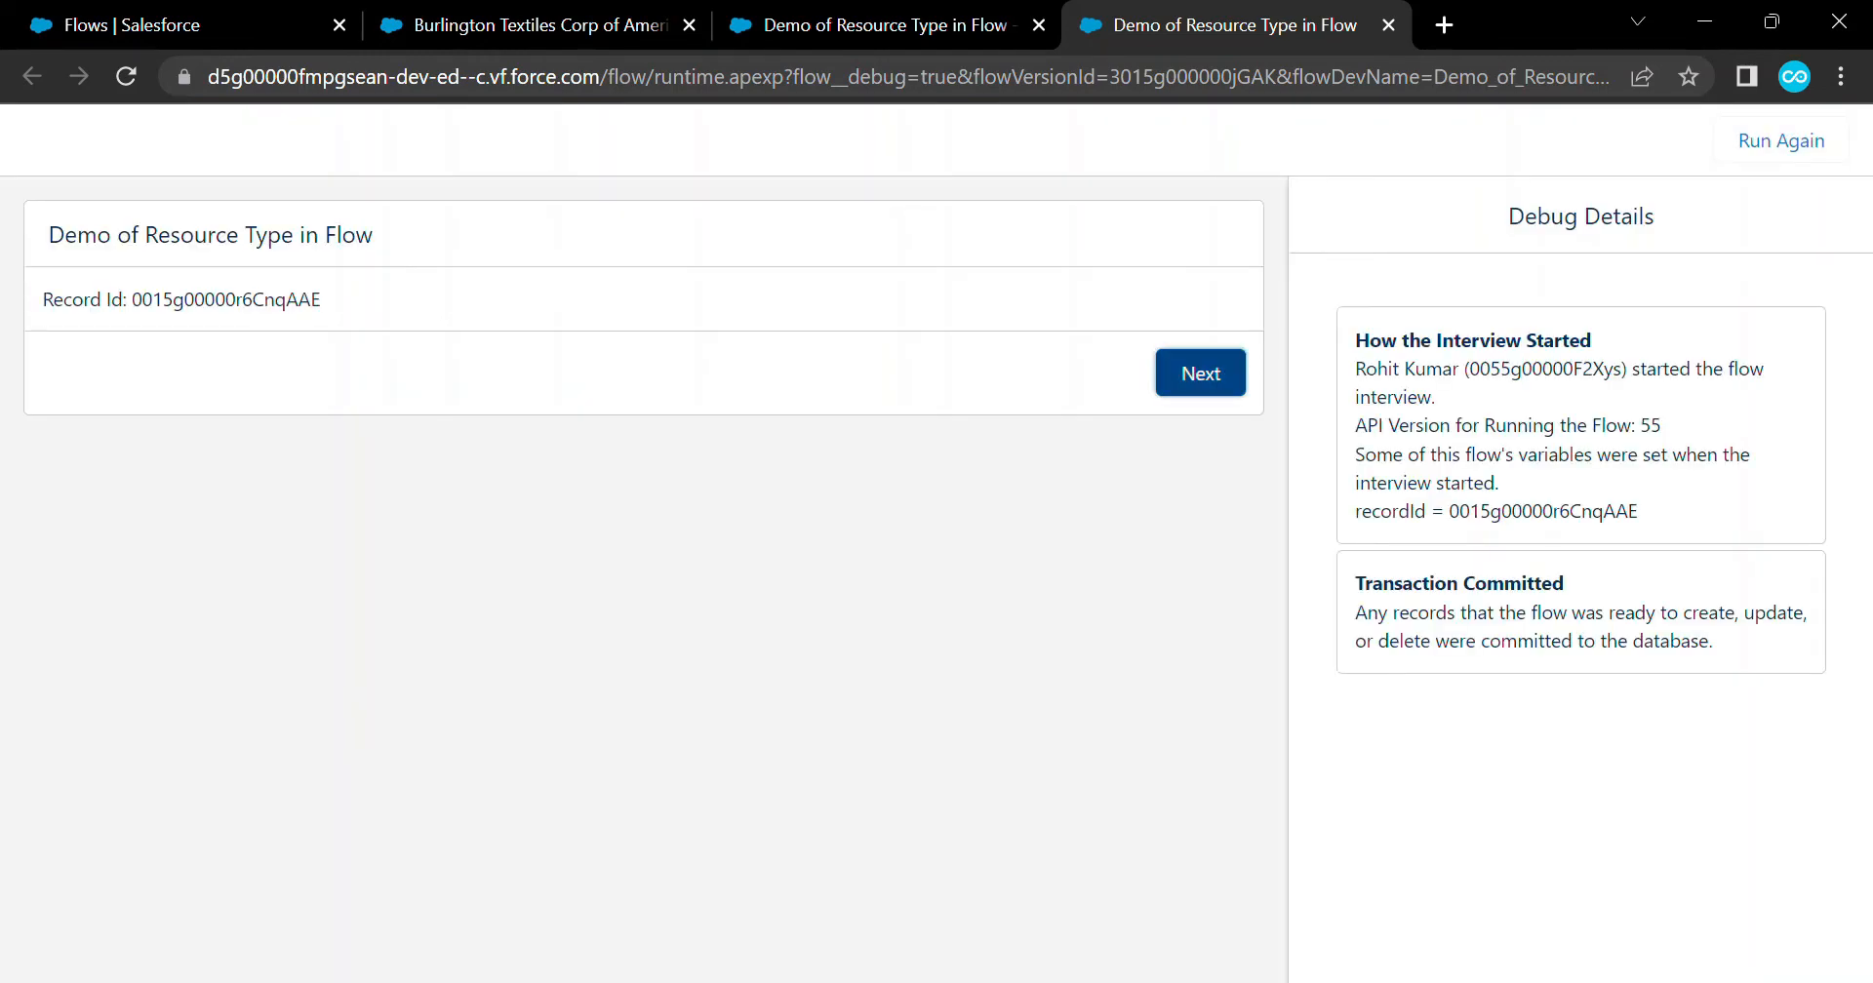
Advance to the second screen, examine the options of the Sports picklist, and close the debug run
click(1200, 373)
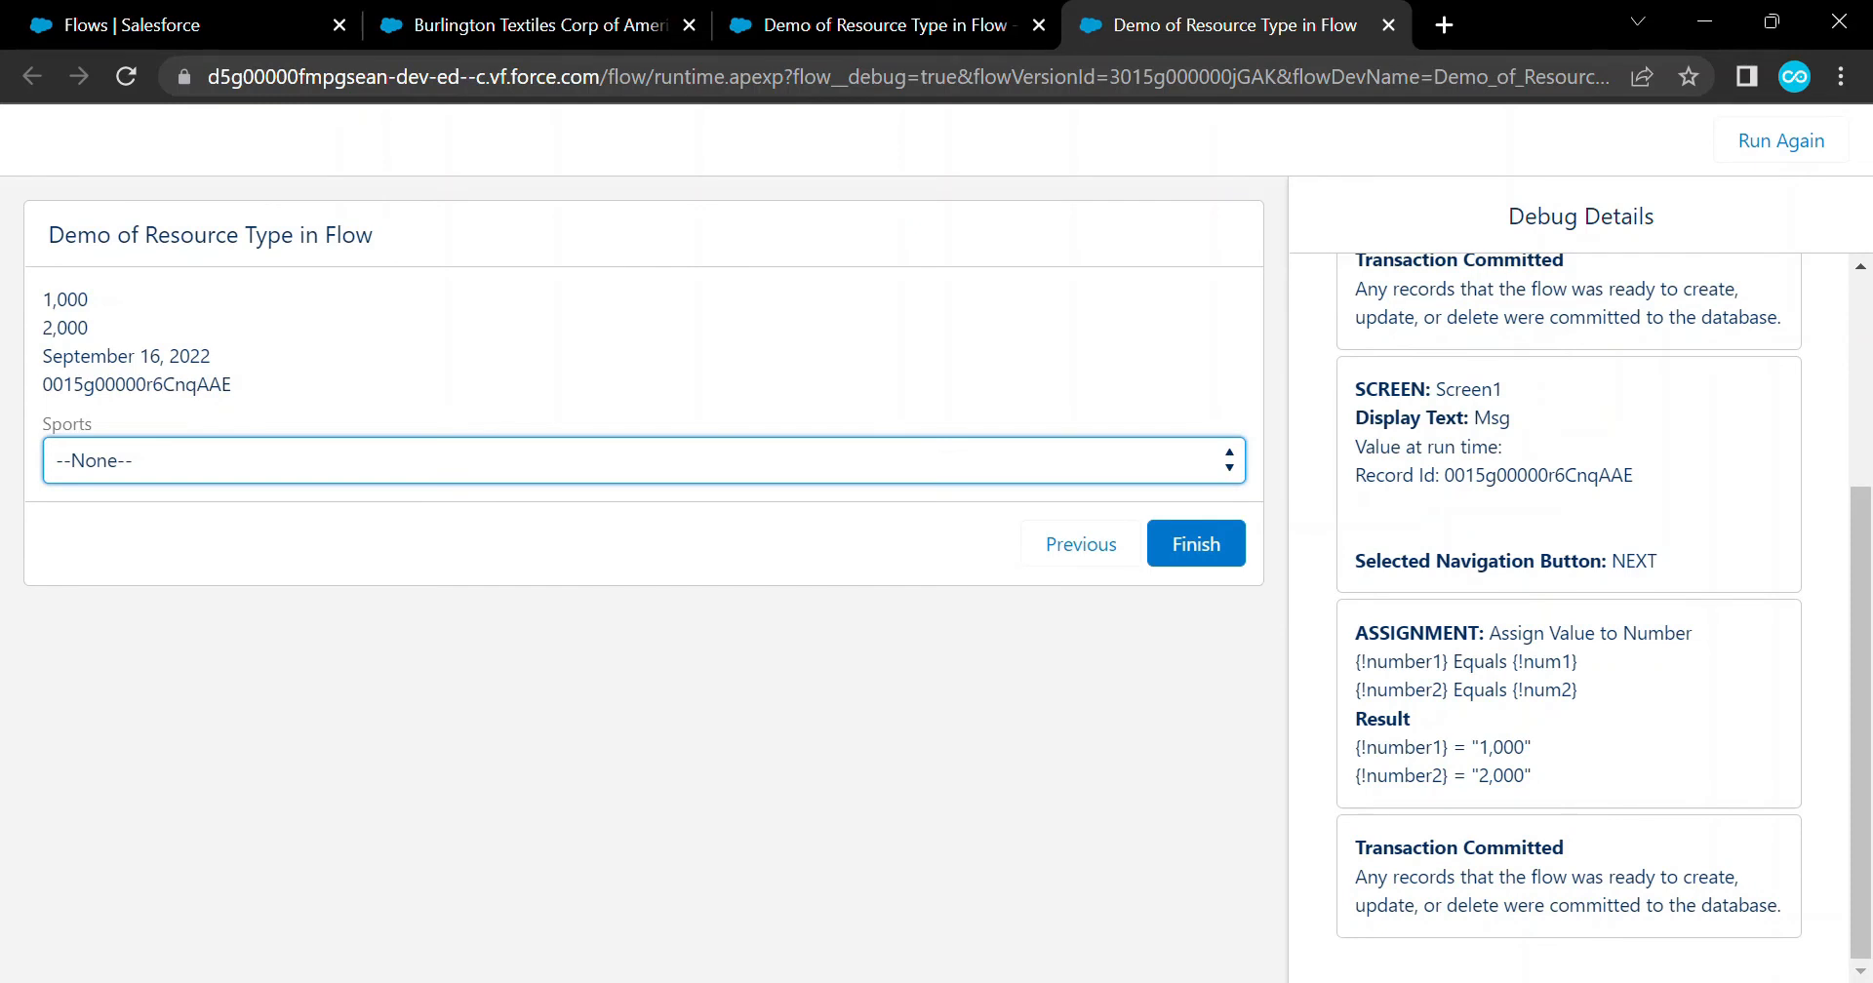
click(644, 460)
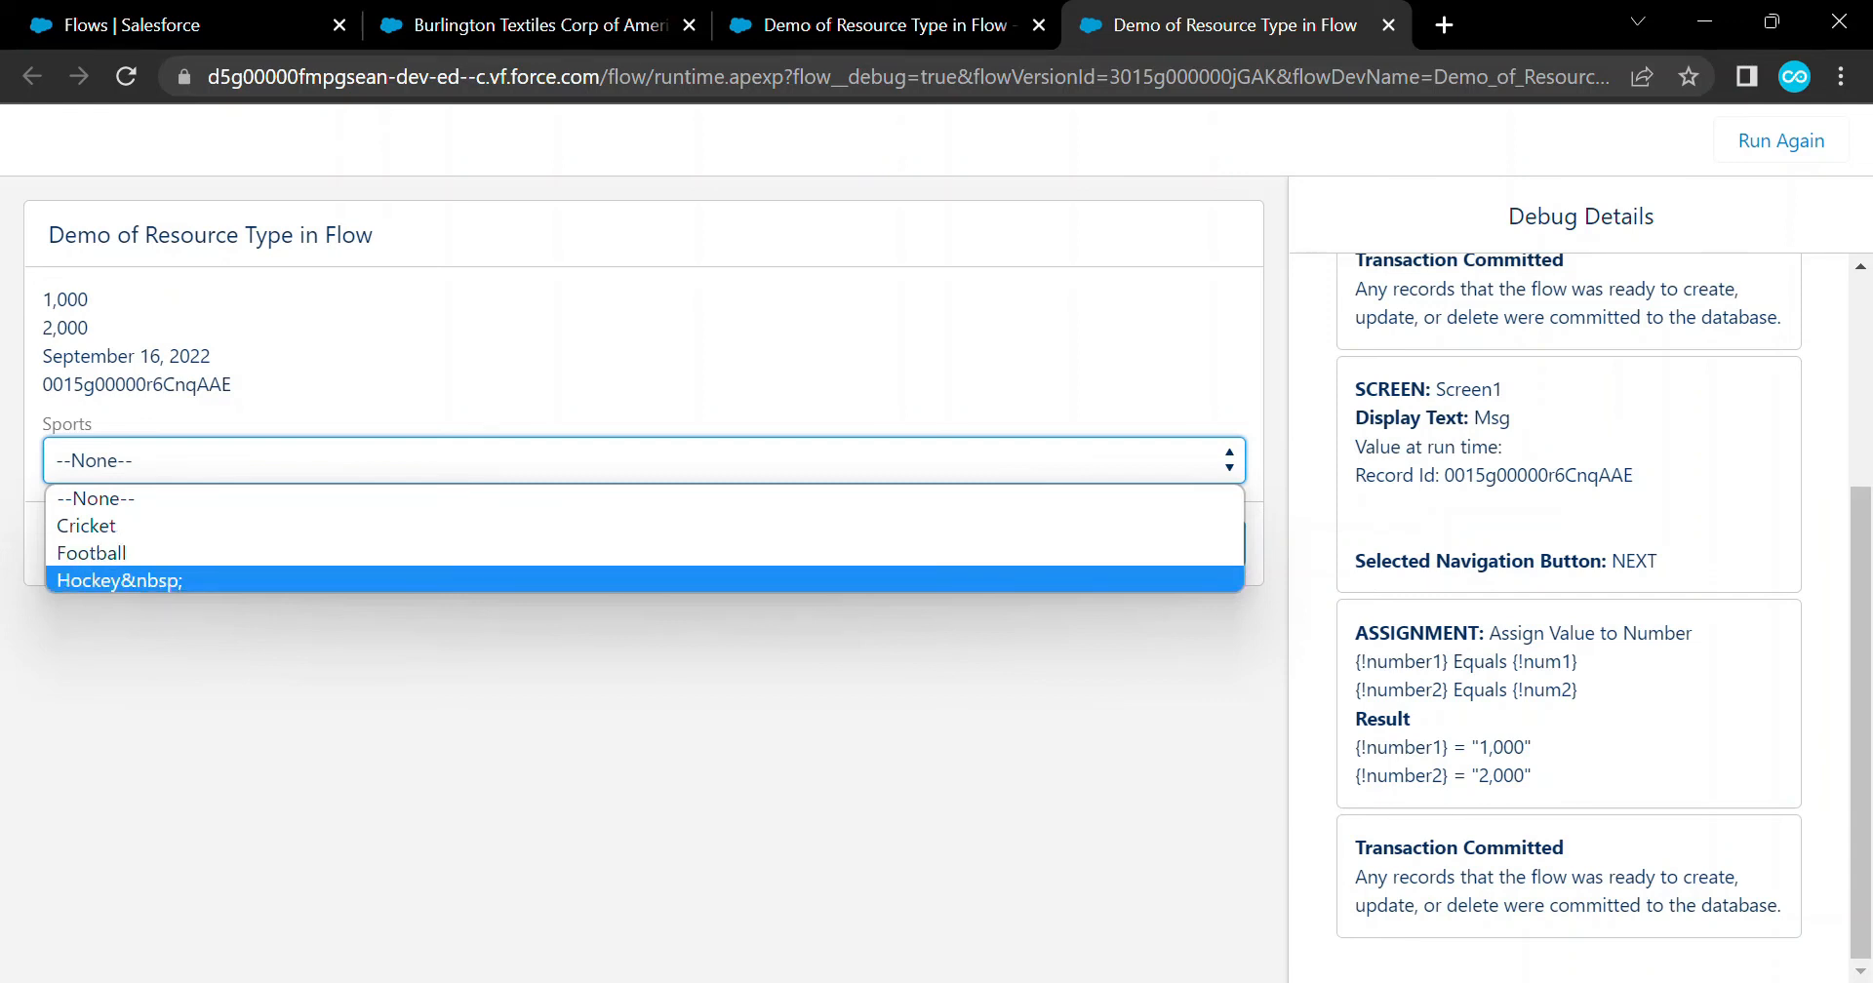
key(ctrl+w)
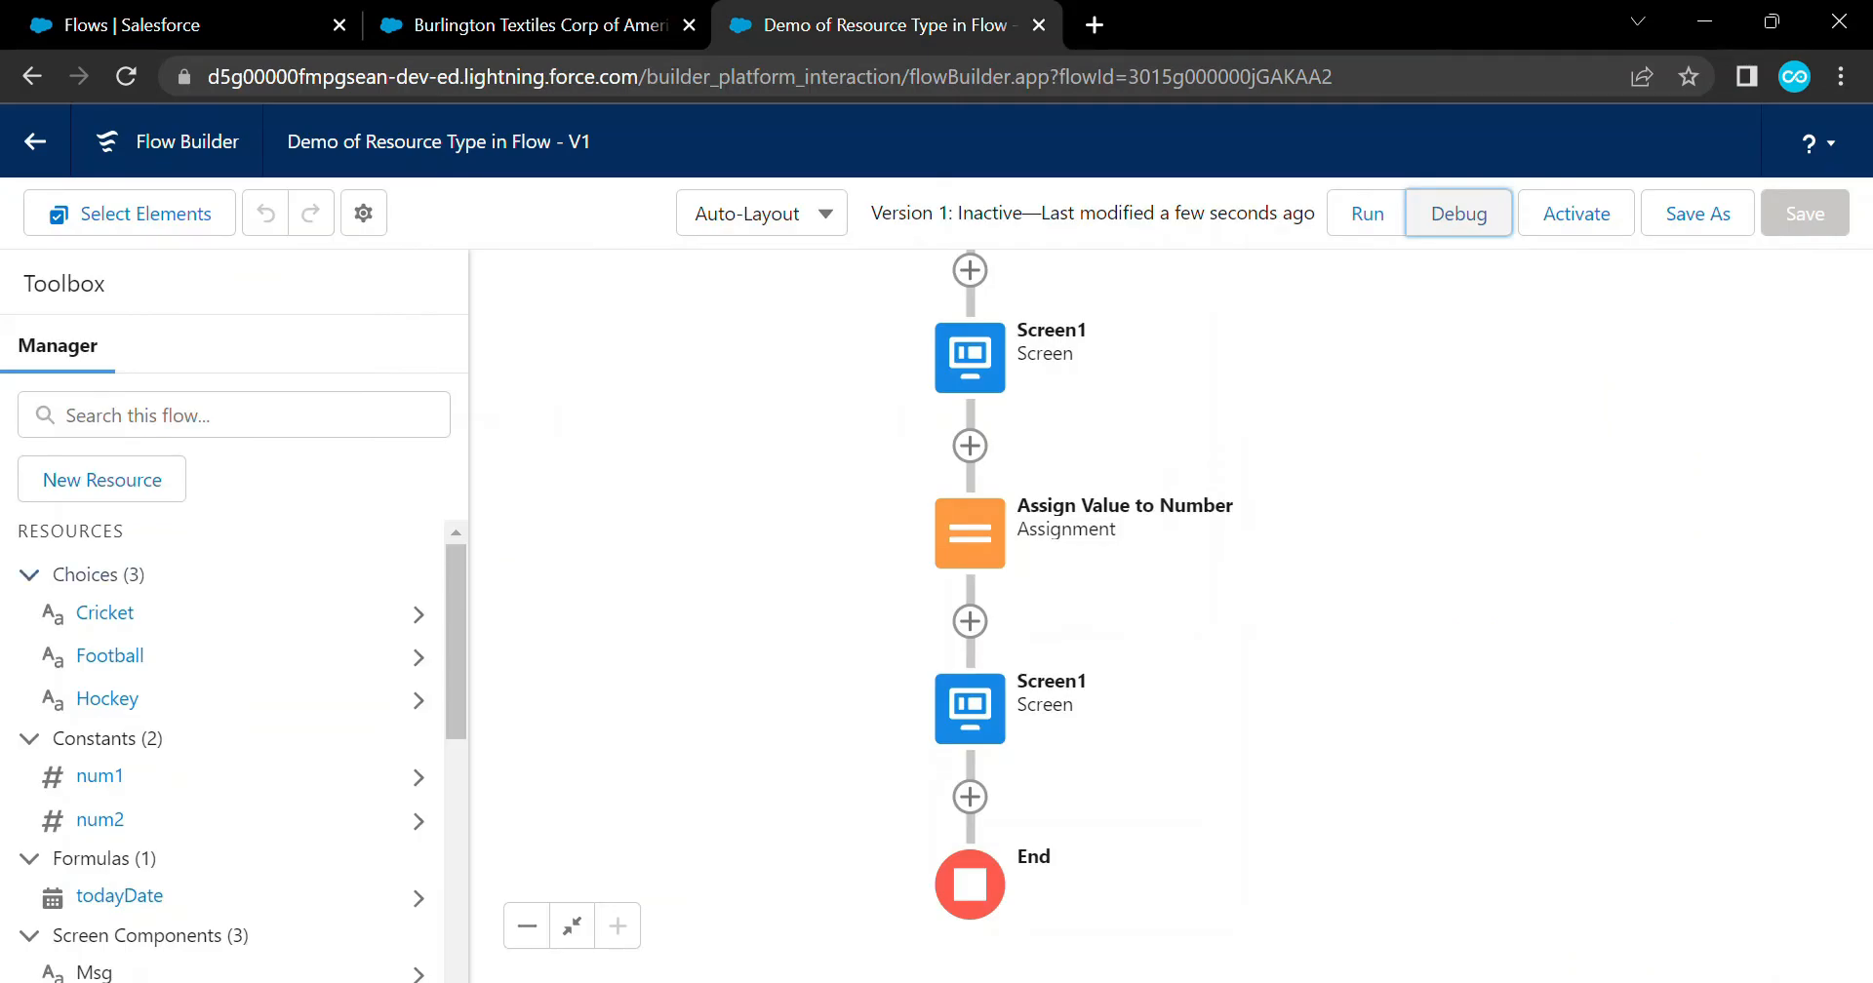
Remove the trailing space from the Hockey choice's label and confirm the edit
double_click(108, 699)
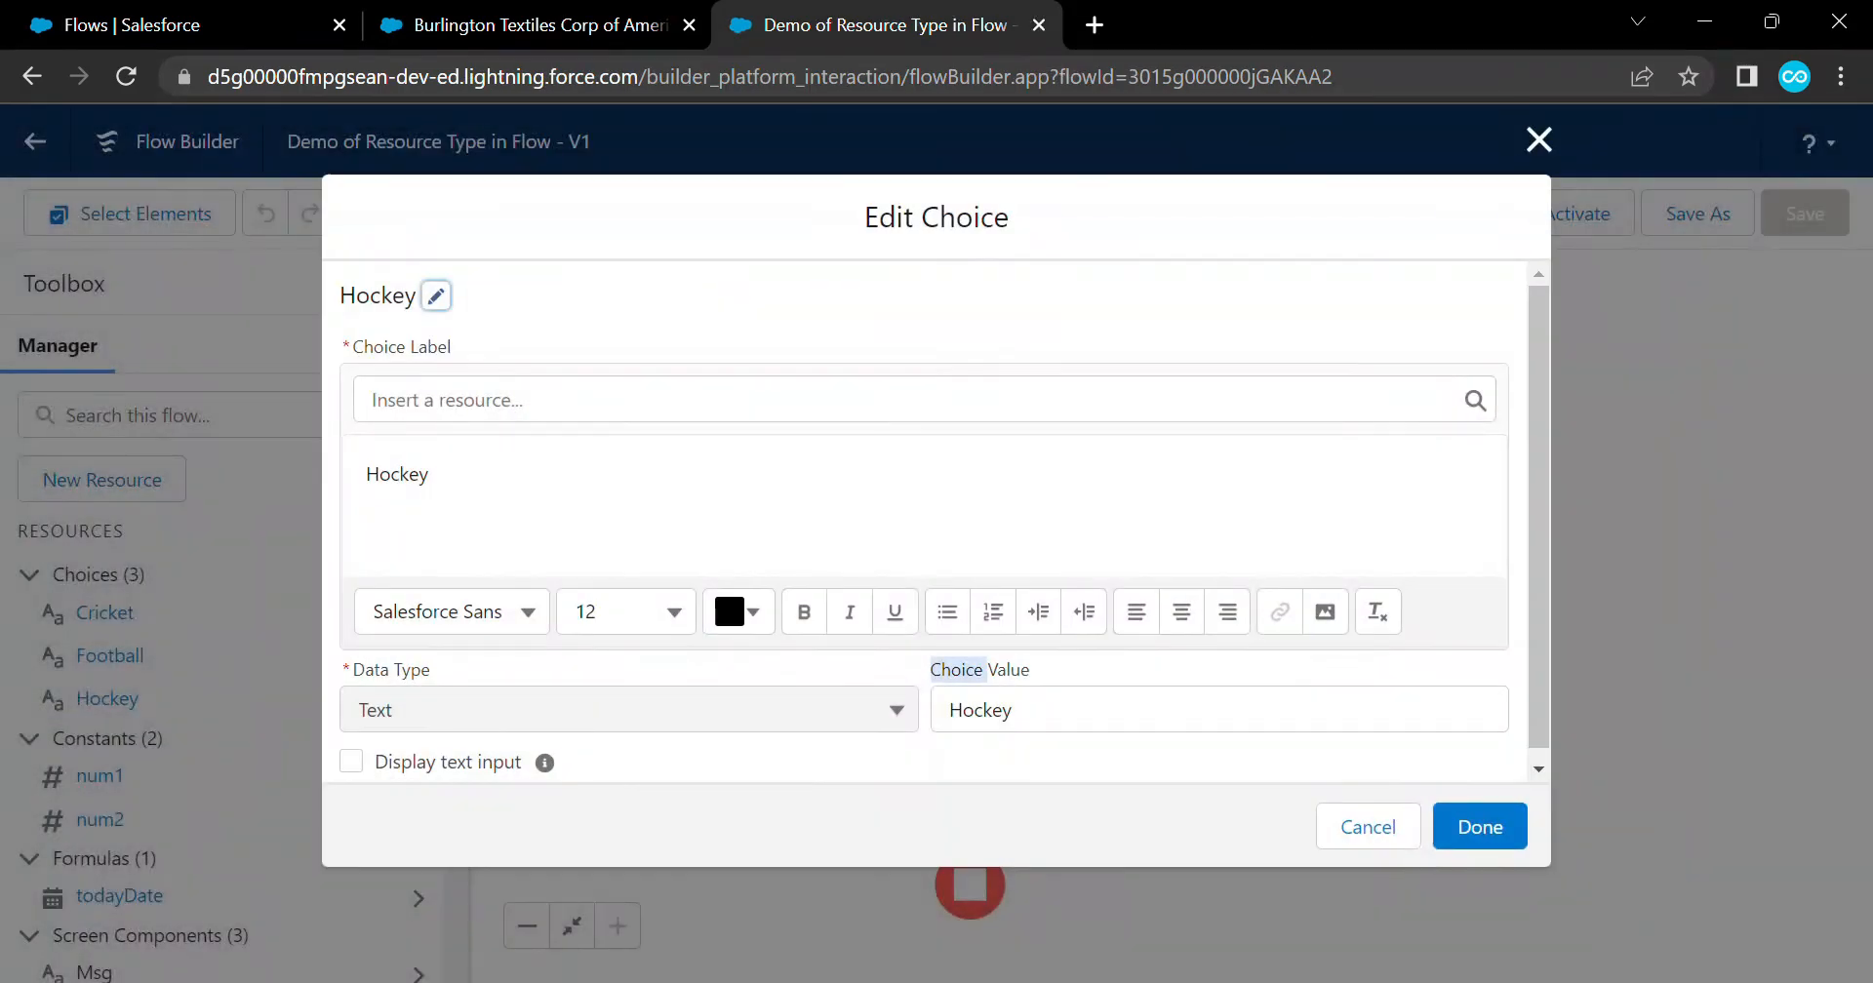
click(1020, 710)
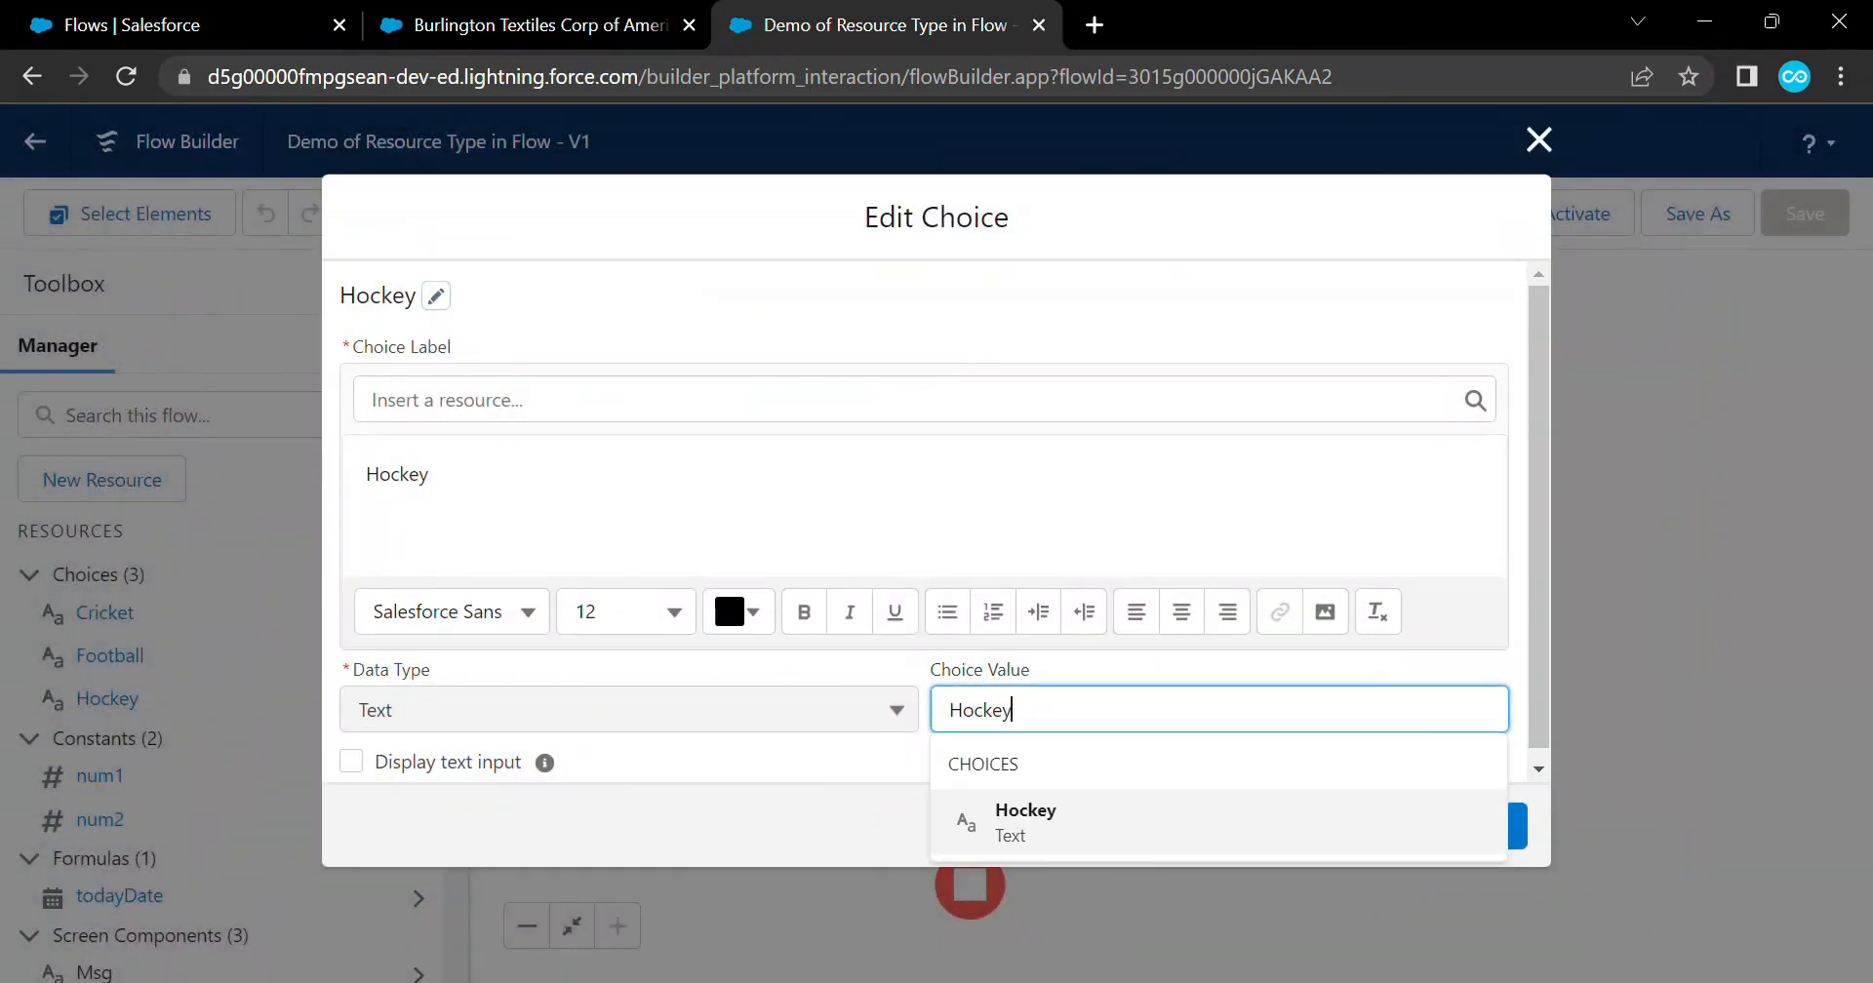
click(430, 475)
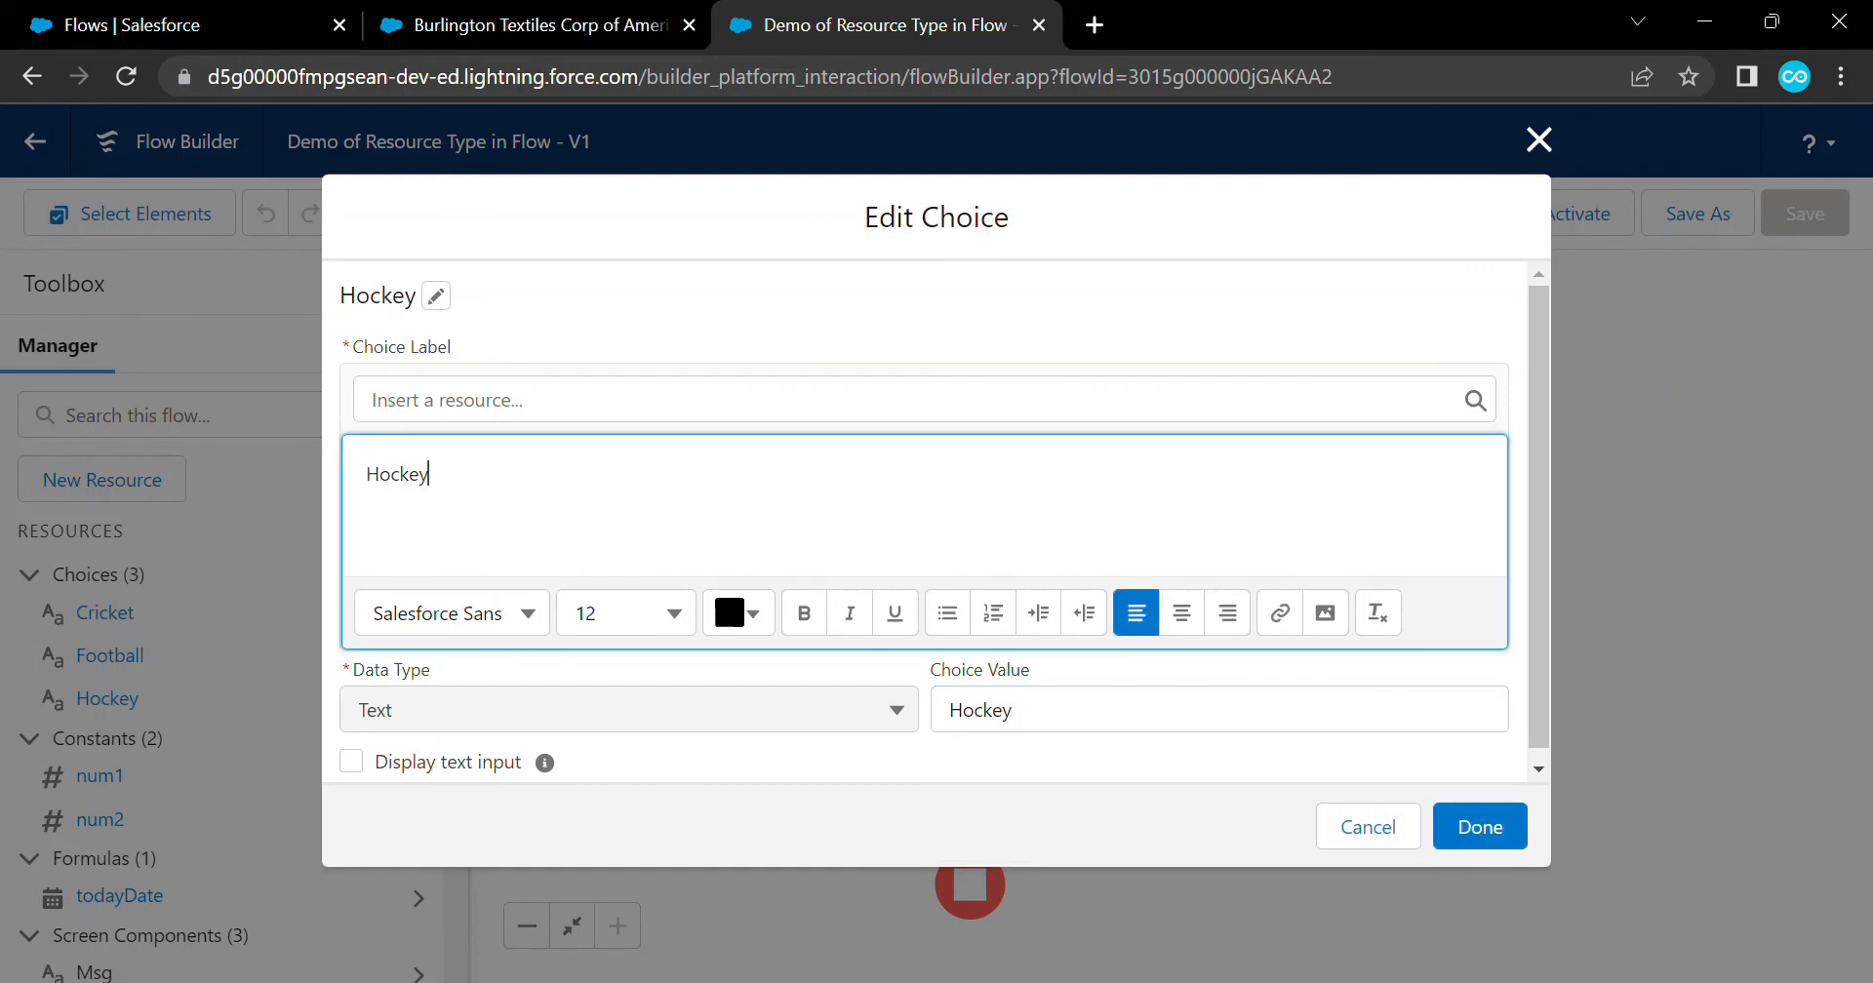
scroll(924, 521, down, 1)
click(1480, 826)
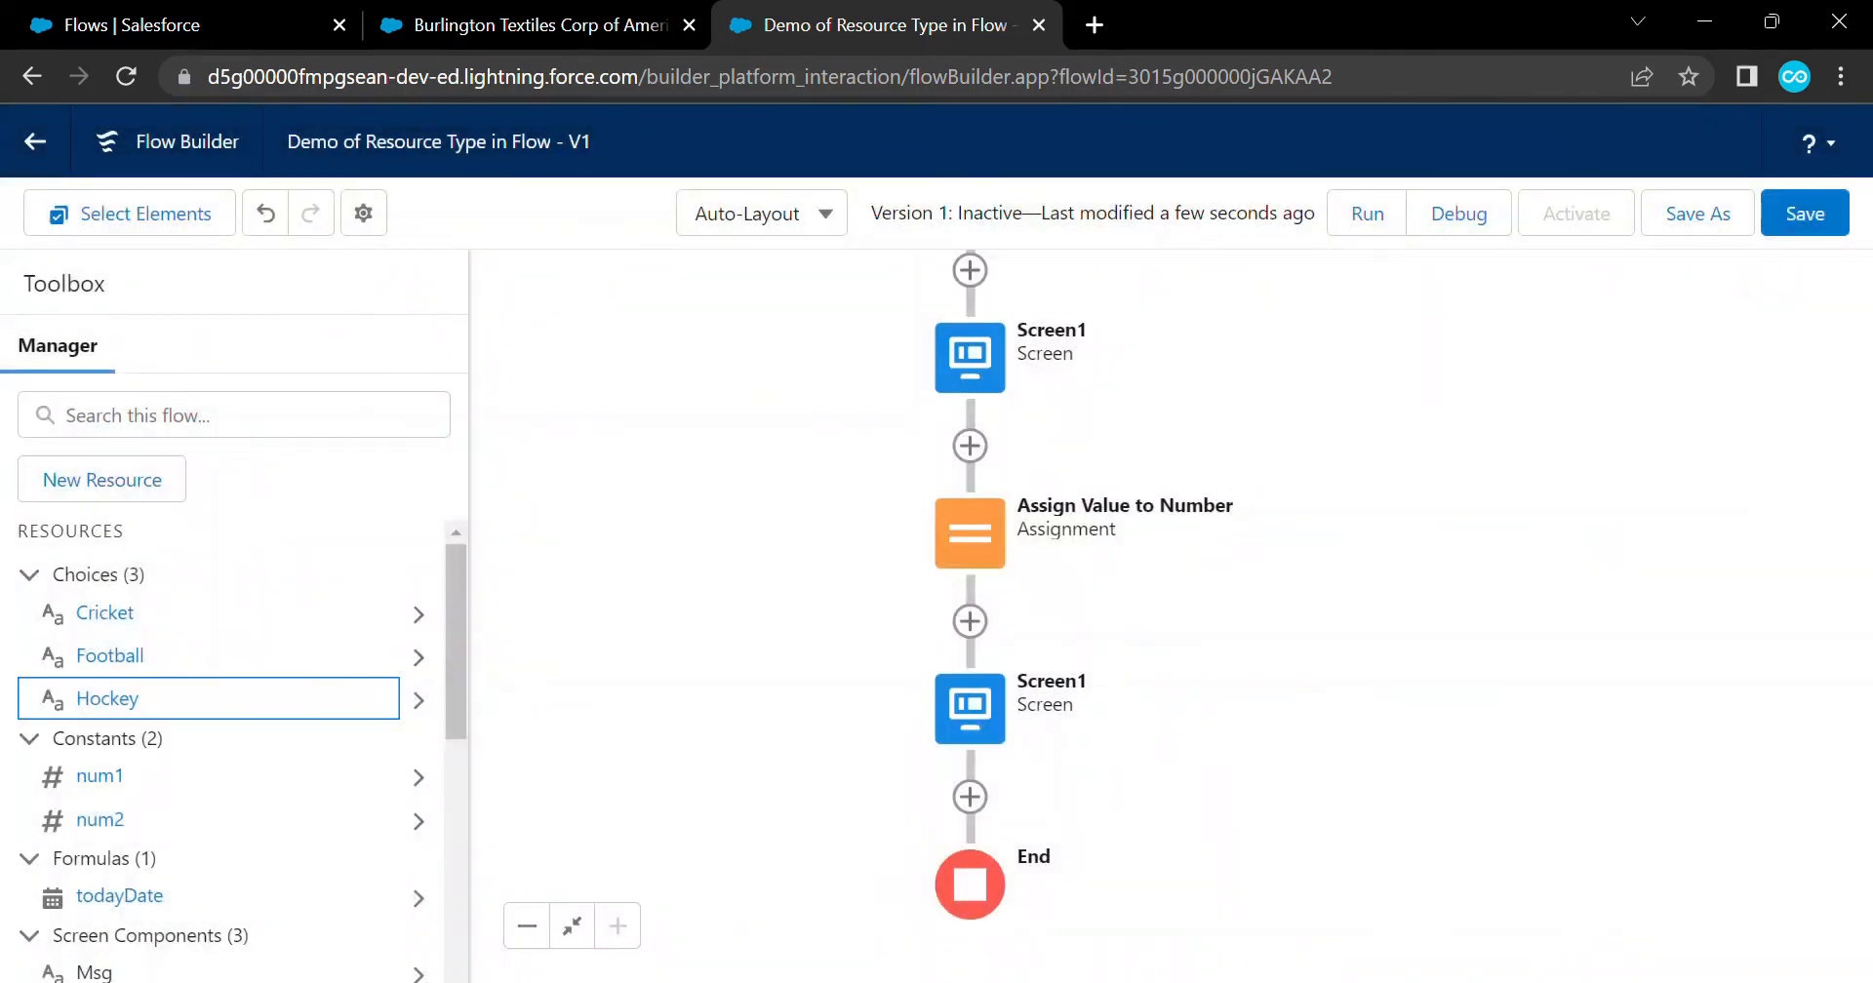
Save the corrected flow and start another debug run with the same record ID
click(1805, 213)
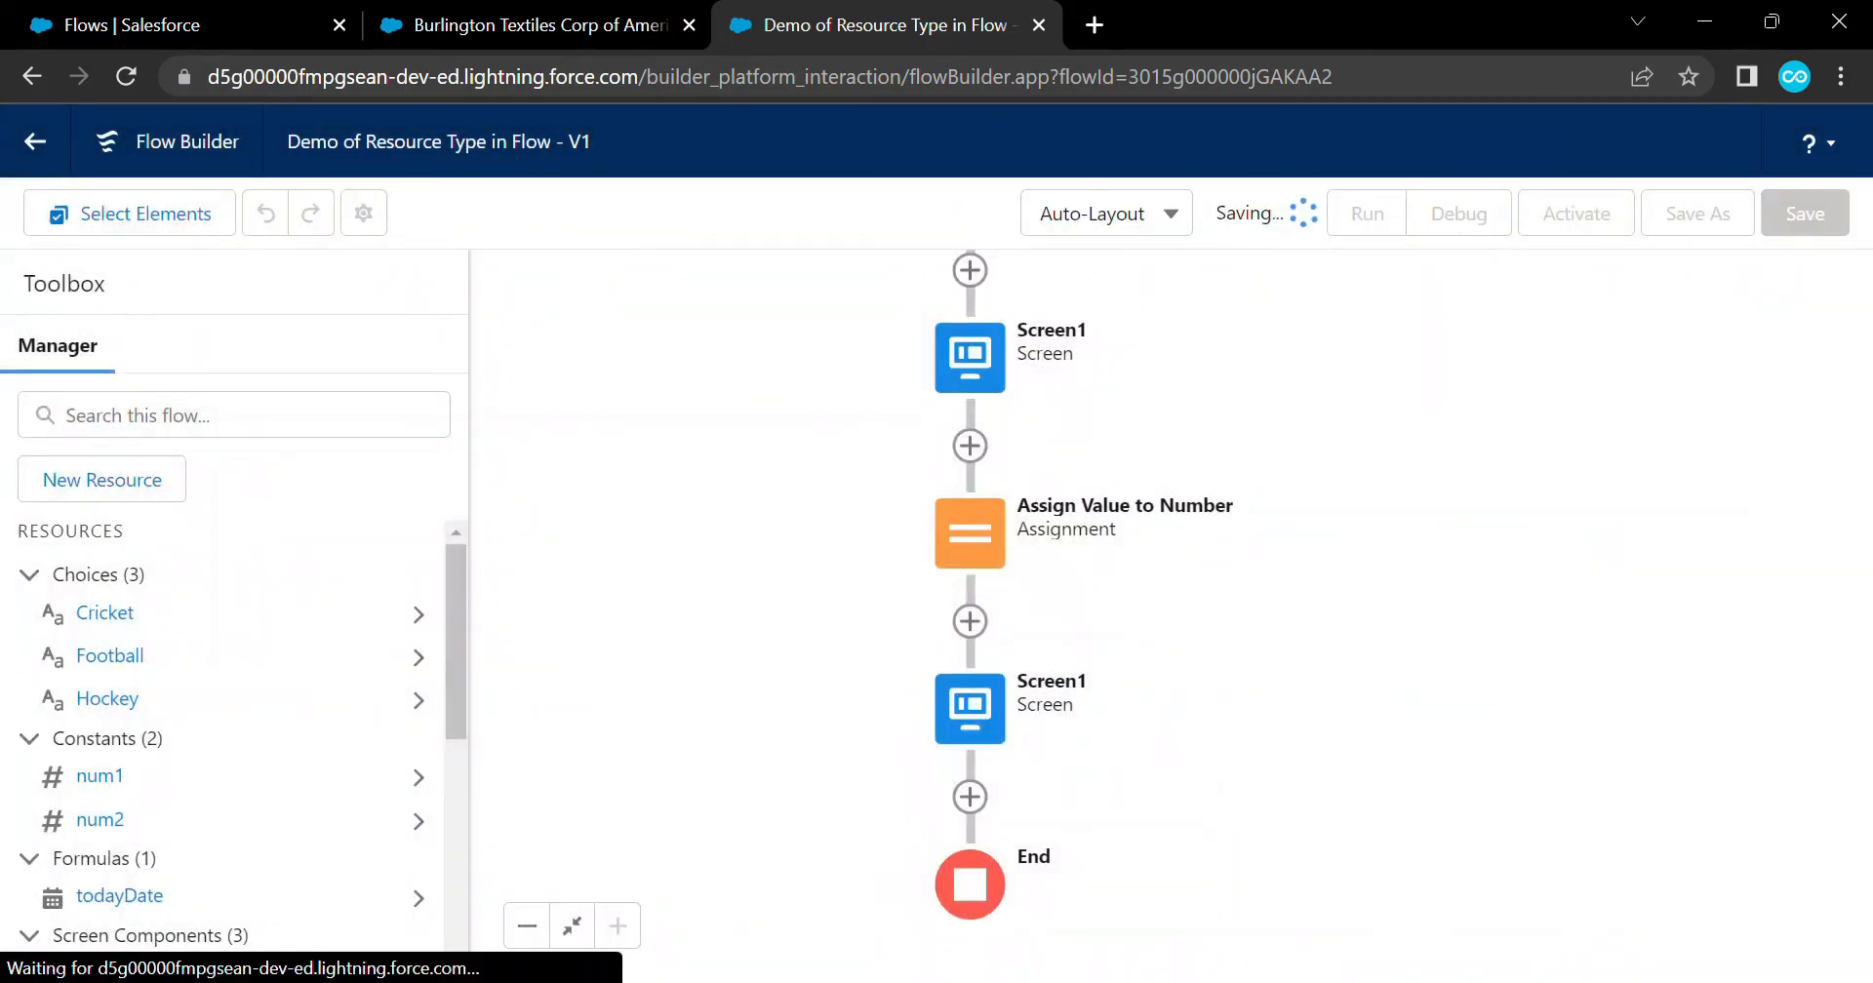
click(1458, 213)
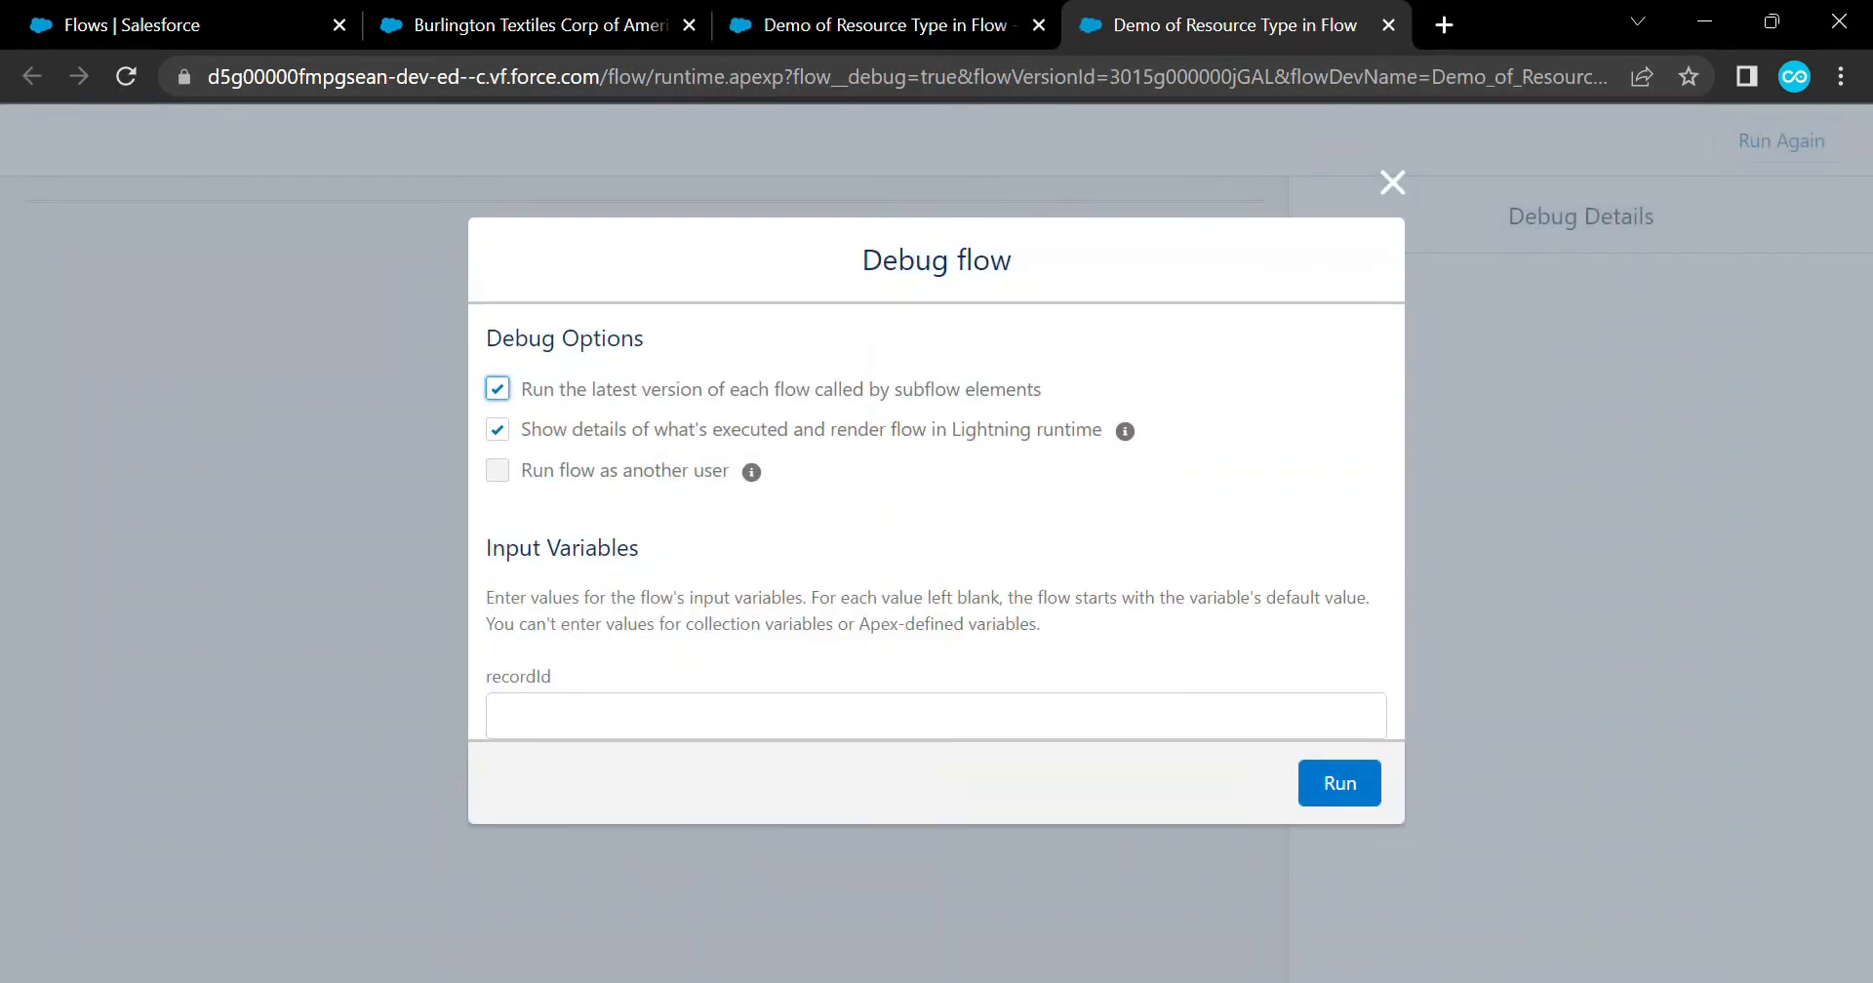
click(757, 716)
click(741, 785)
click(1340, 783)
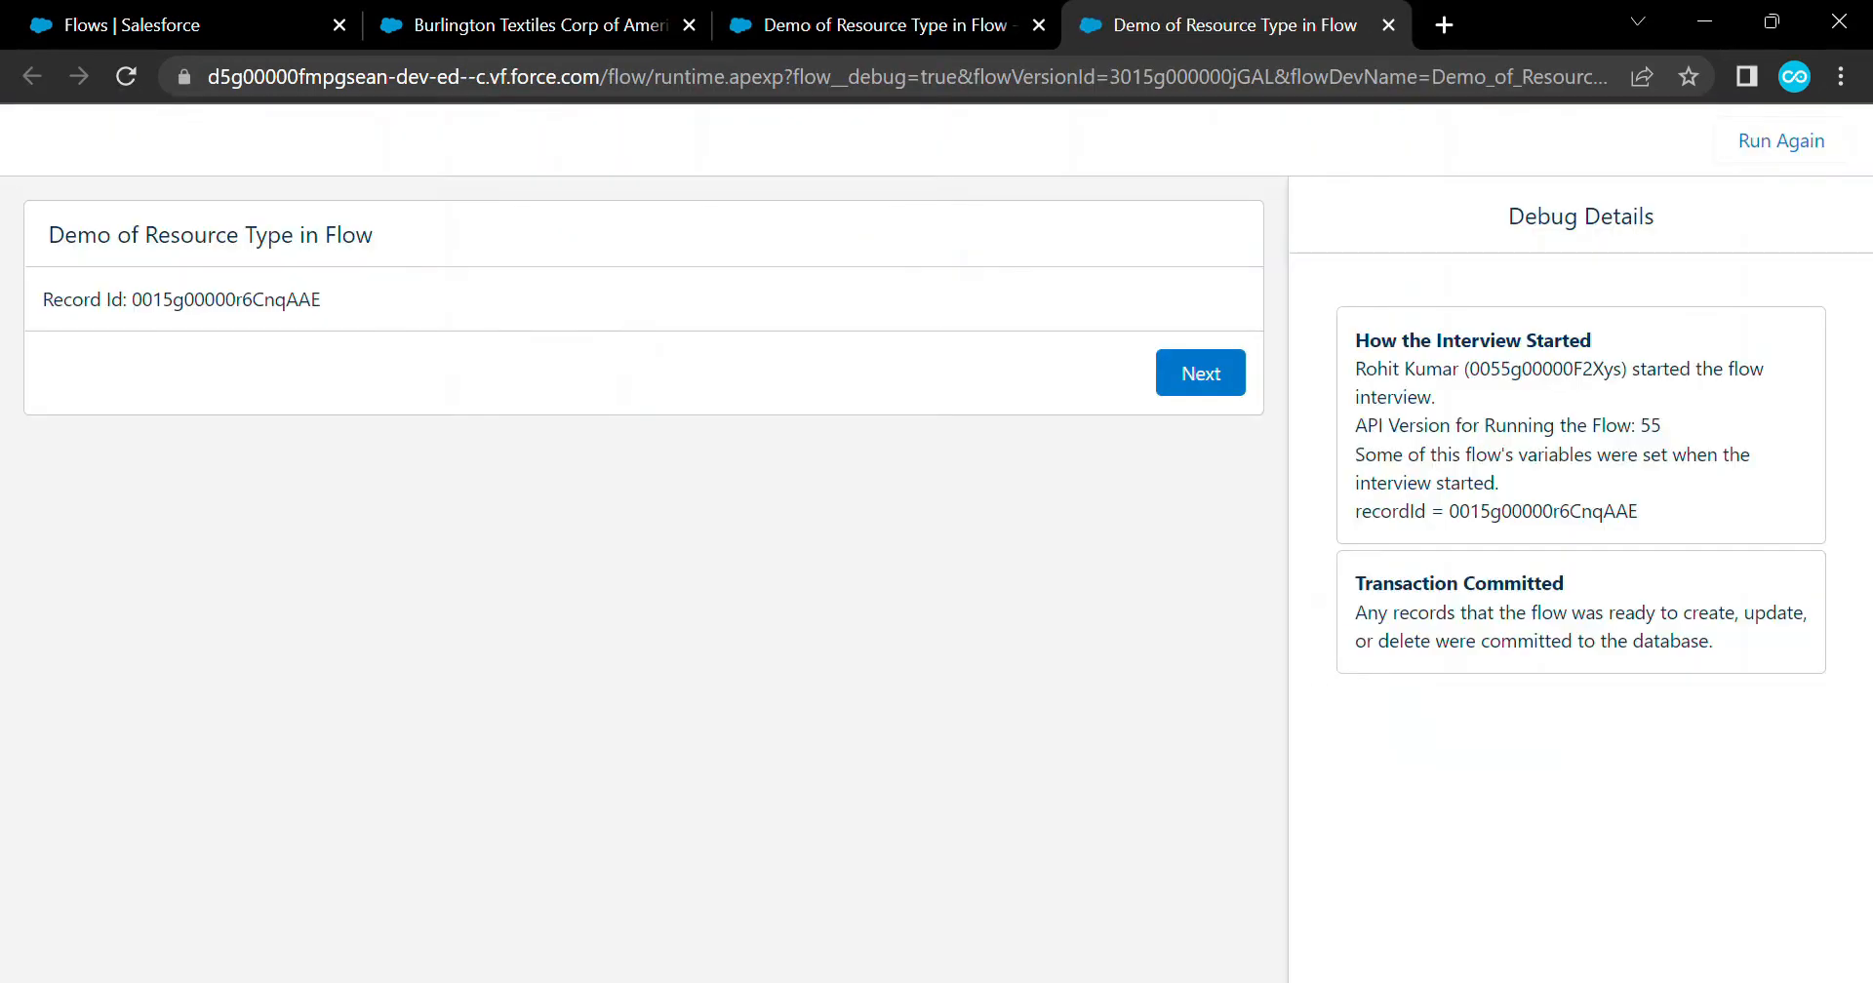
Go on to the second screen, check how the Sports picklist lists Hockey, and close the debug run
click(1201, 374)
click(976, 460)
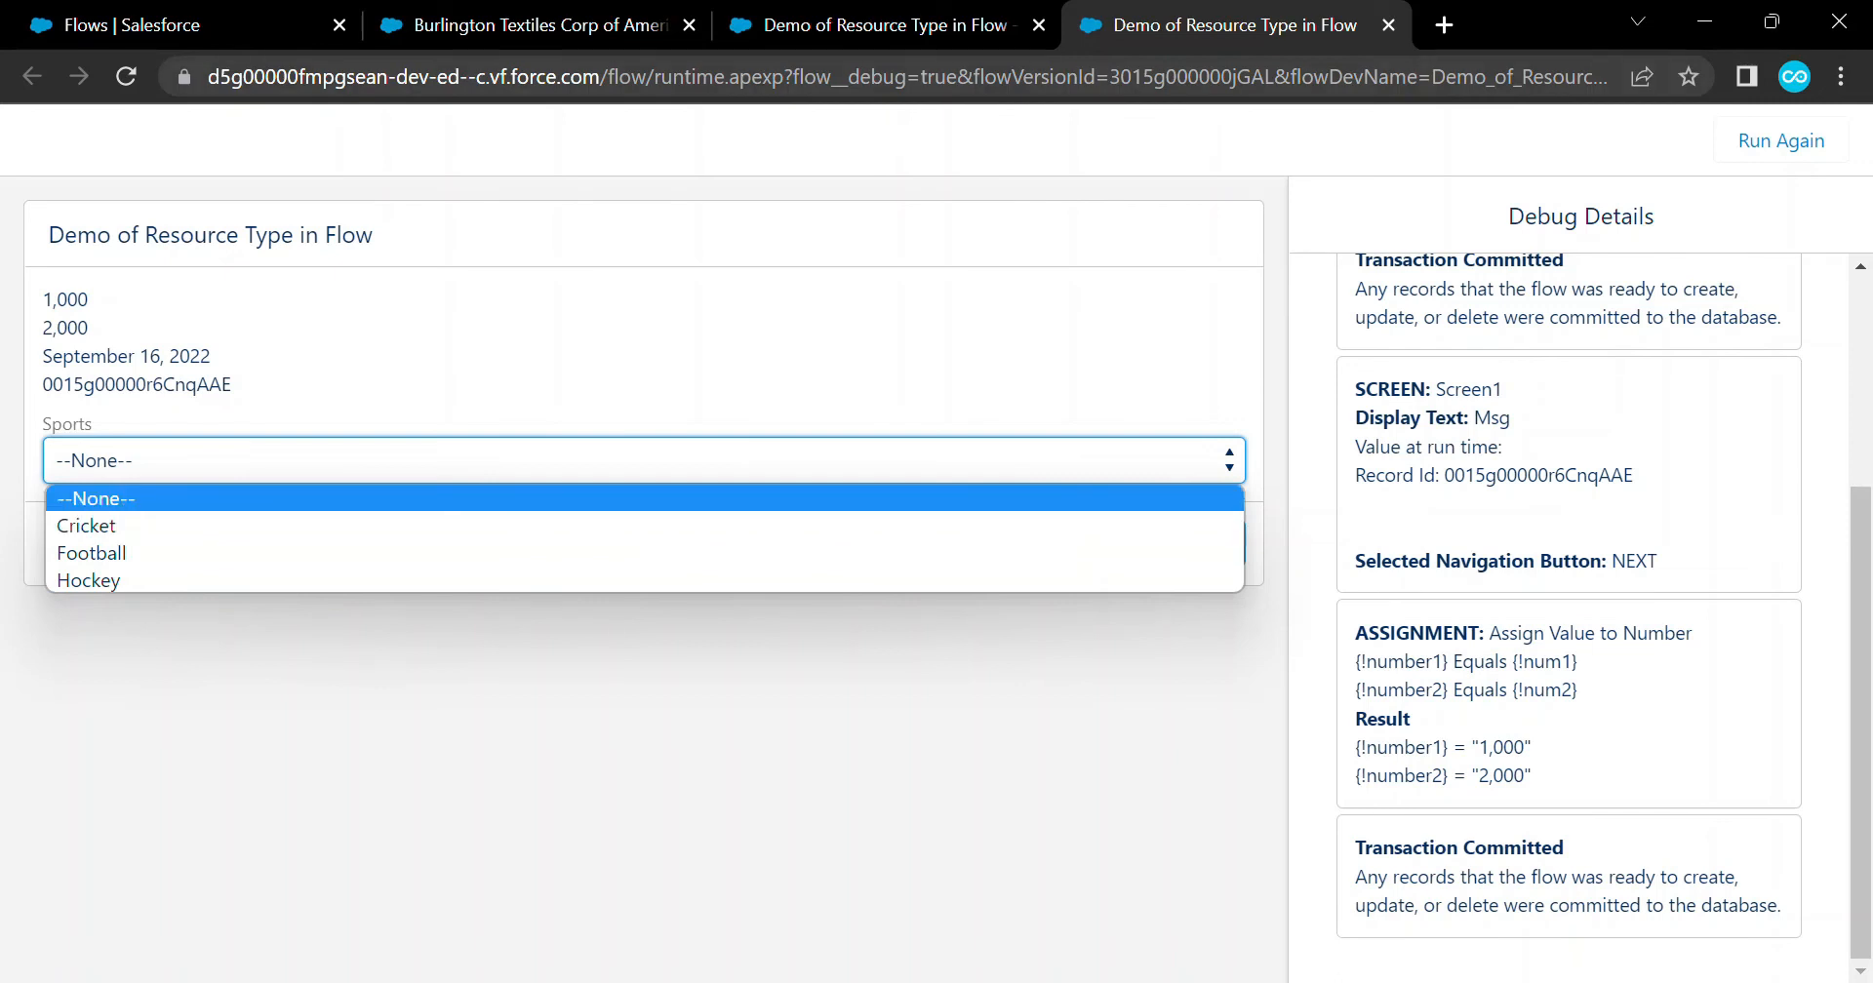
key(Escape)
key(ctrl+w)
Start a new Picklist Choice Set resource with the API name AccountRatingPicklist
click(102, 479)
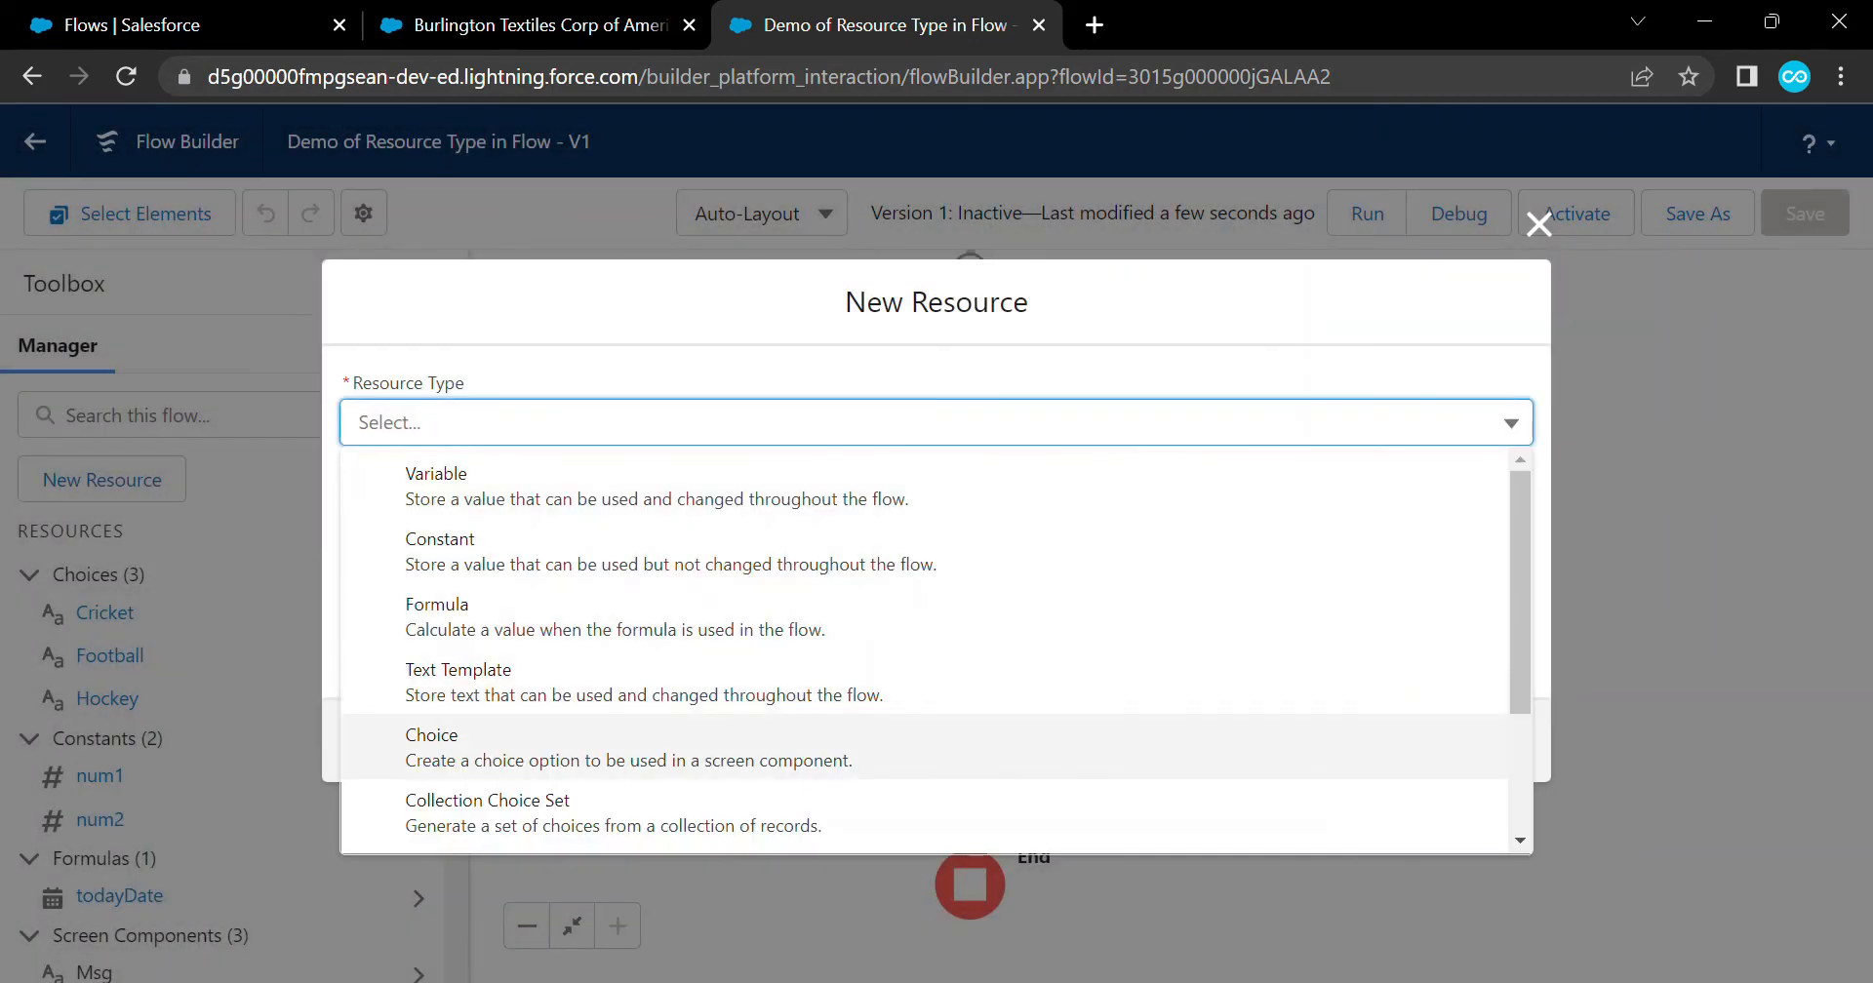
scroll(937, 654, down, 3)
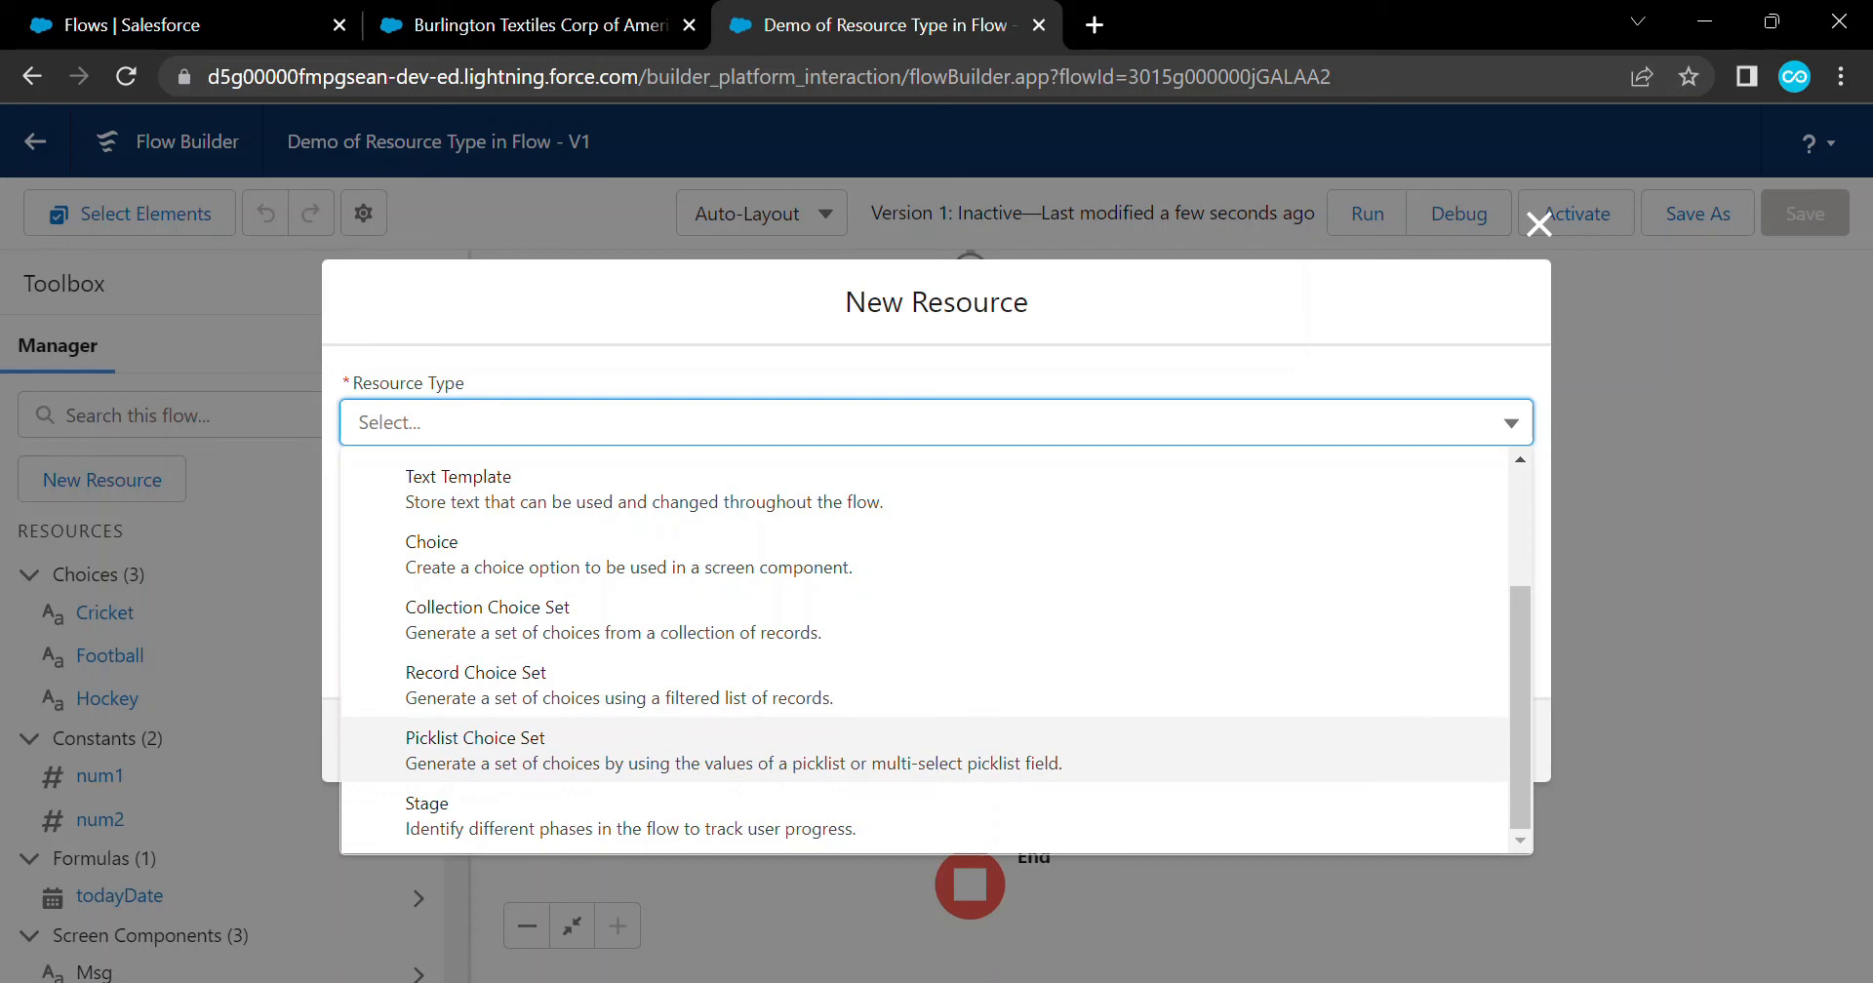
click(1034, 766)
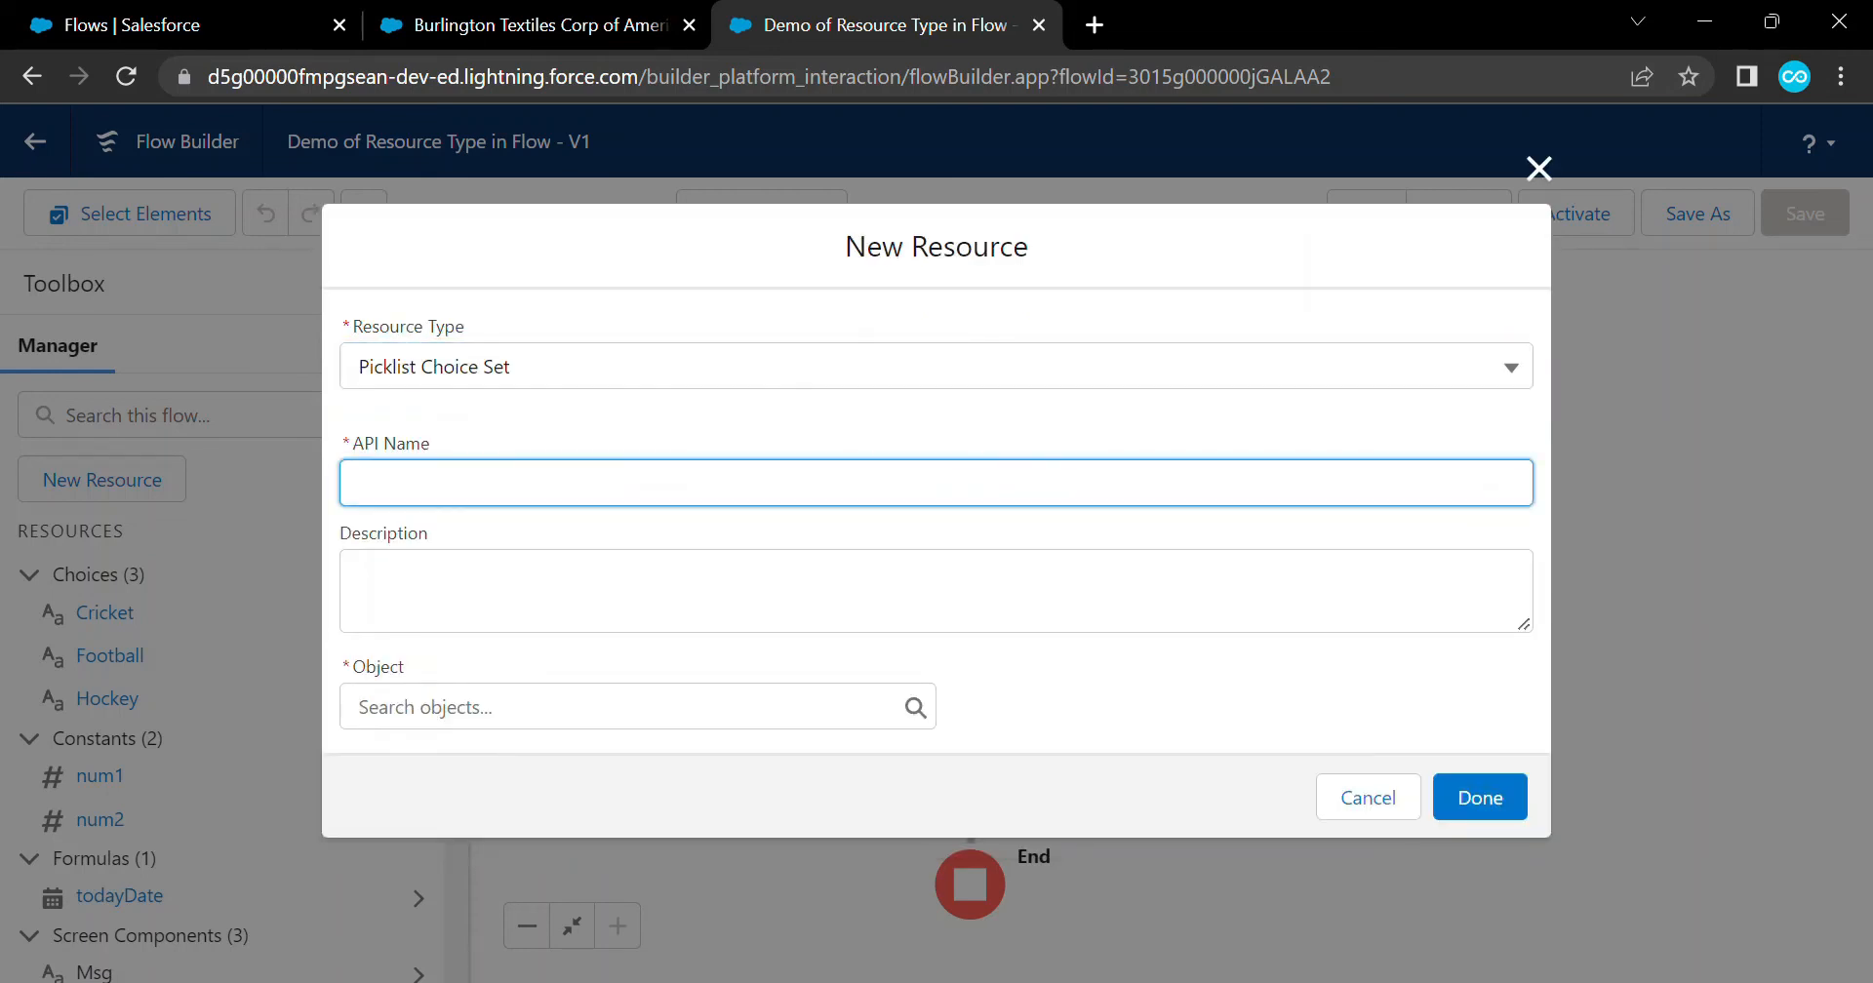
text(AccountRating)
key(BackSpace)
text(Pickli)
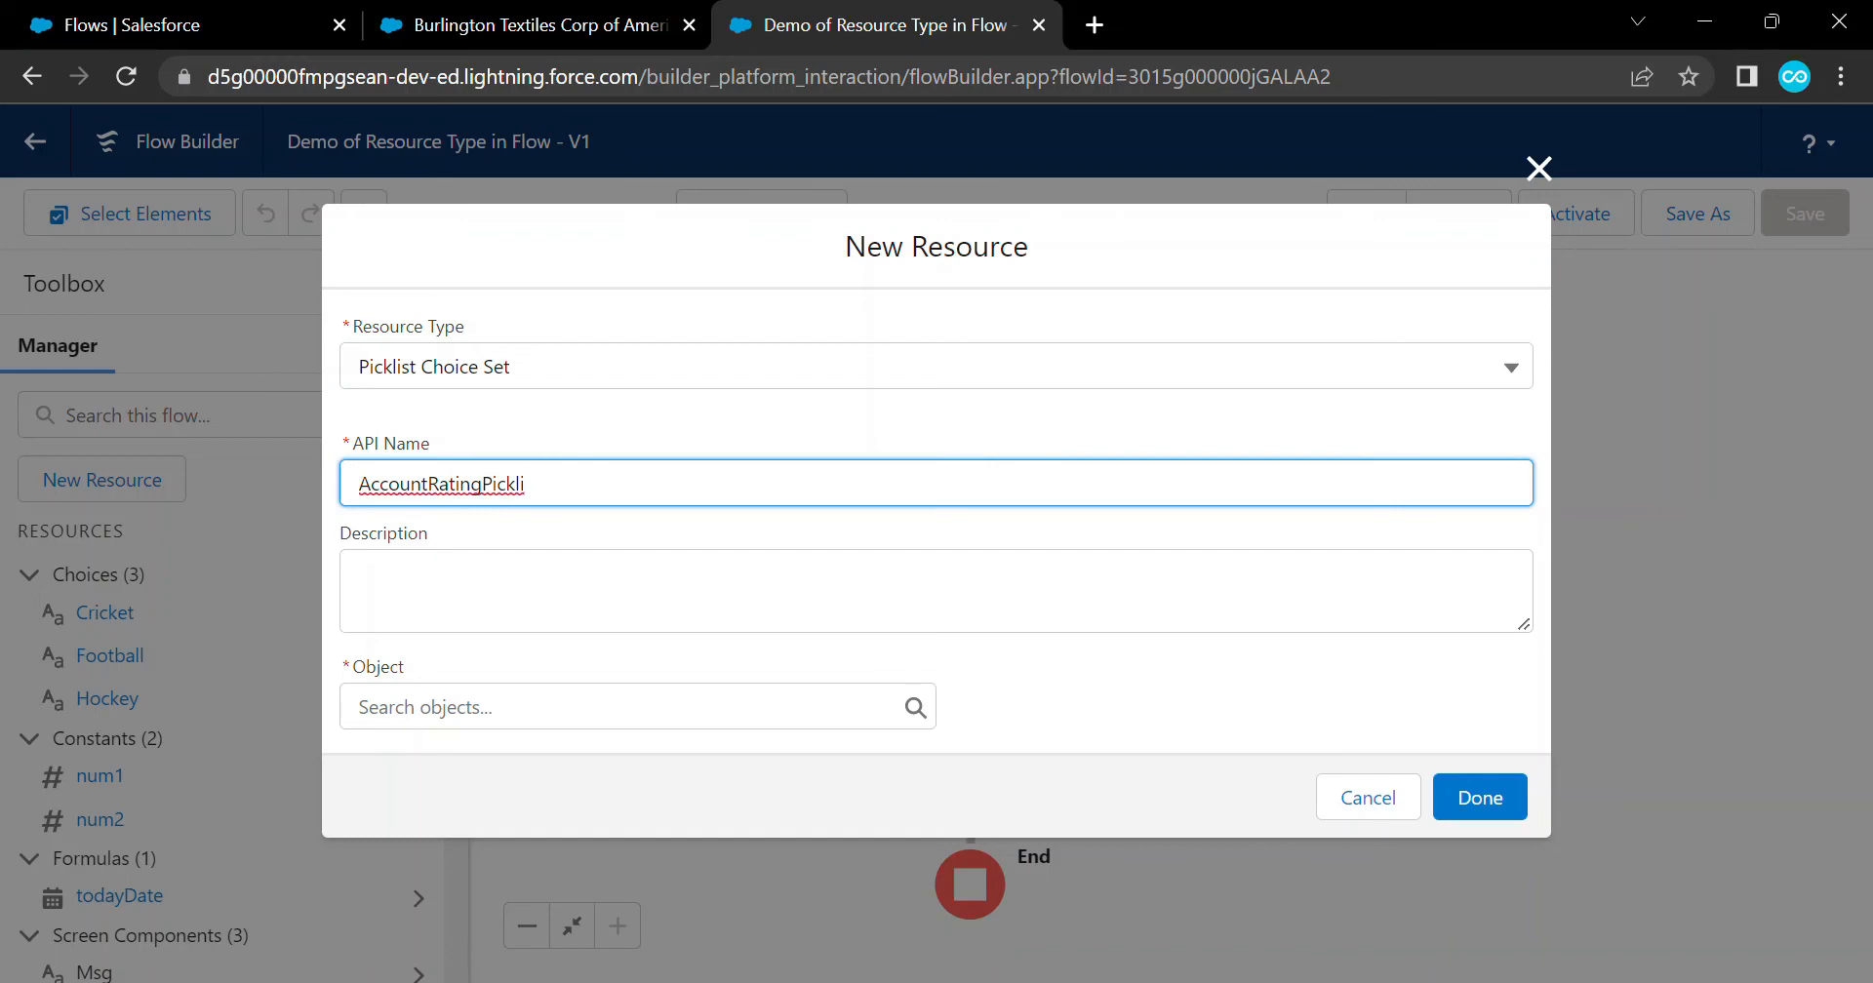
key(BackSpace)
key(BackSpace)
text(list)
key(Tab)
key(Tab)
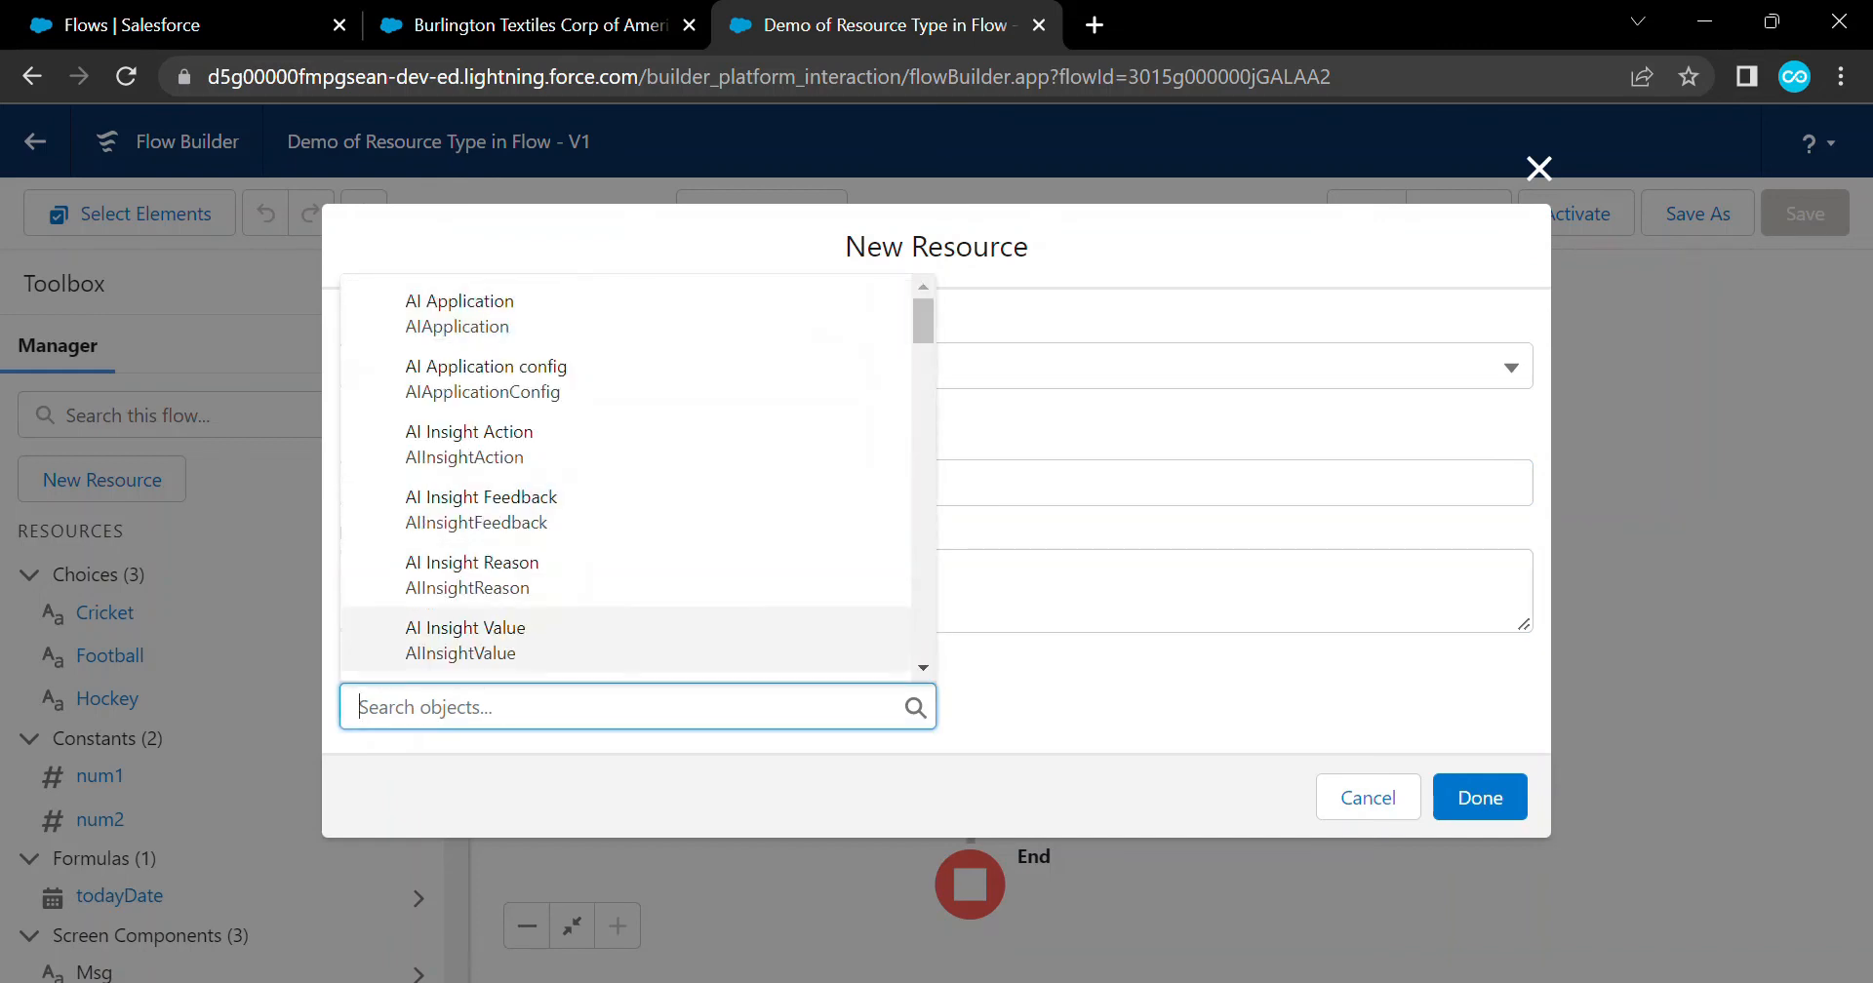
Base the picklist choice set on the Account object and set its data type to Picklist
click(566, 704)
click(566, 699)
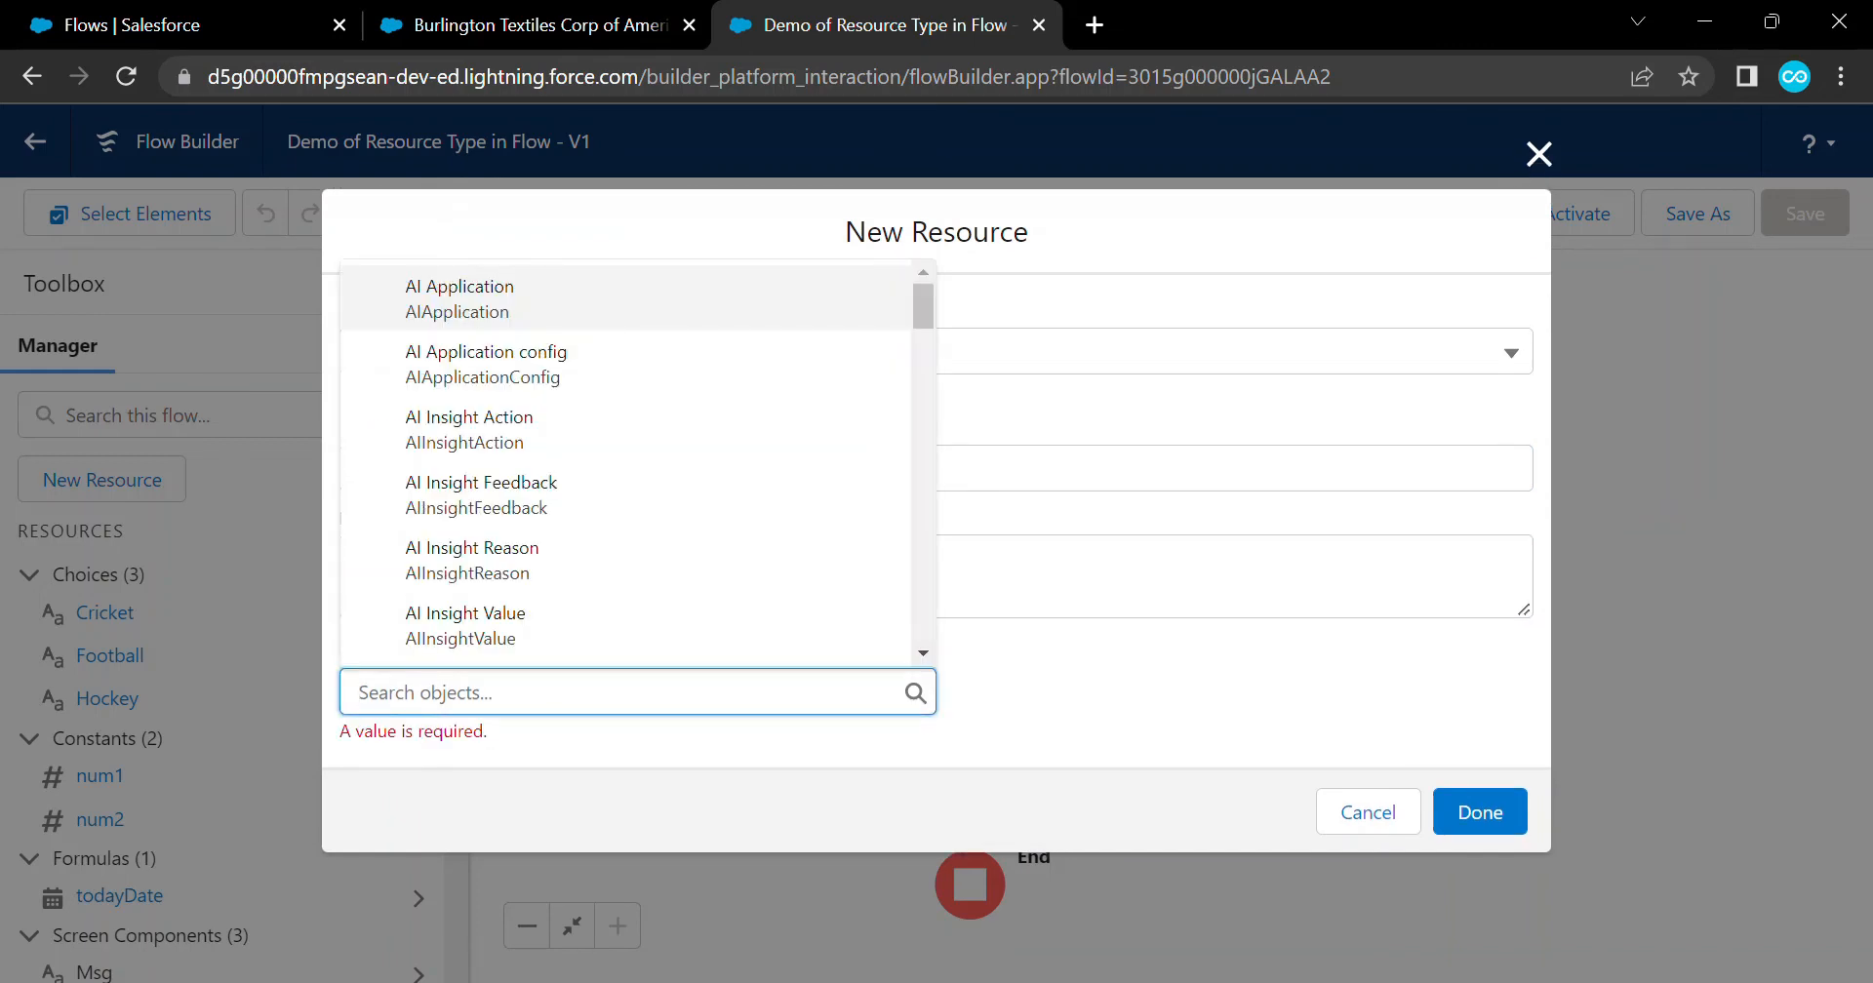
text(acc)
click(526, 363)
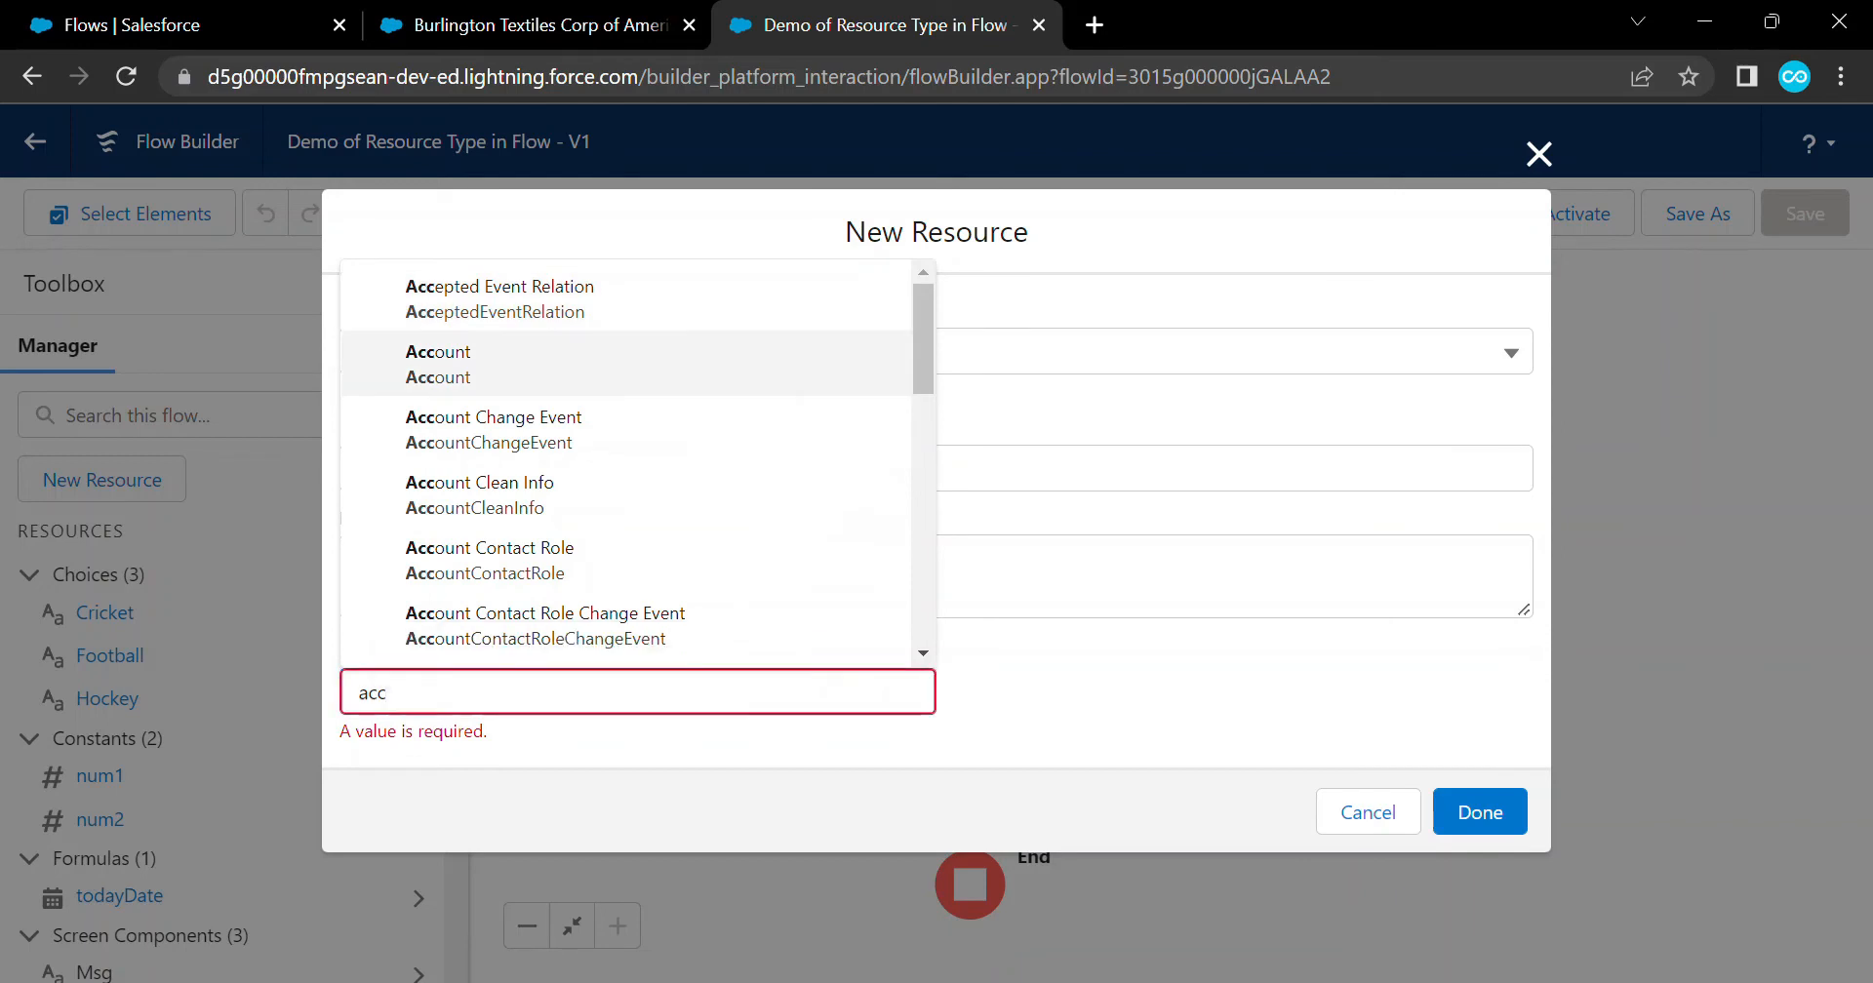
scroll(625, 605, down, 2)
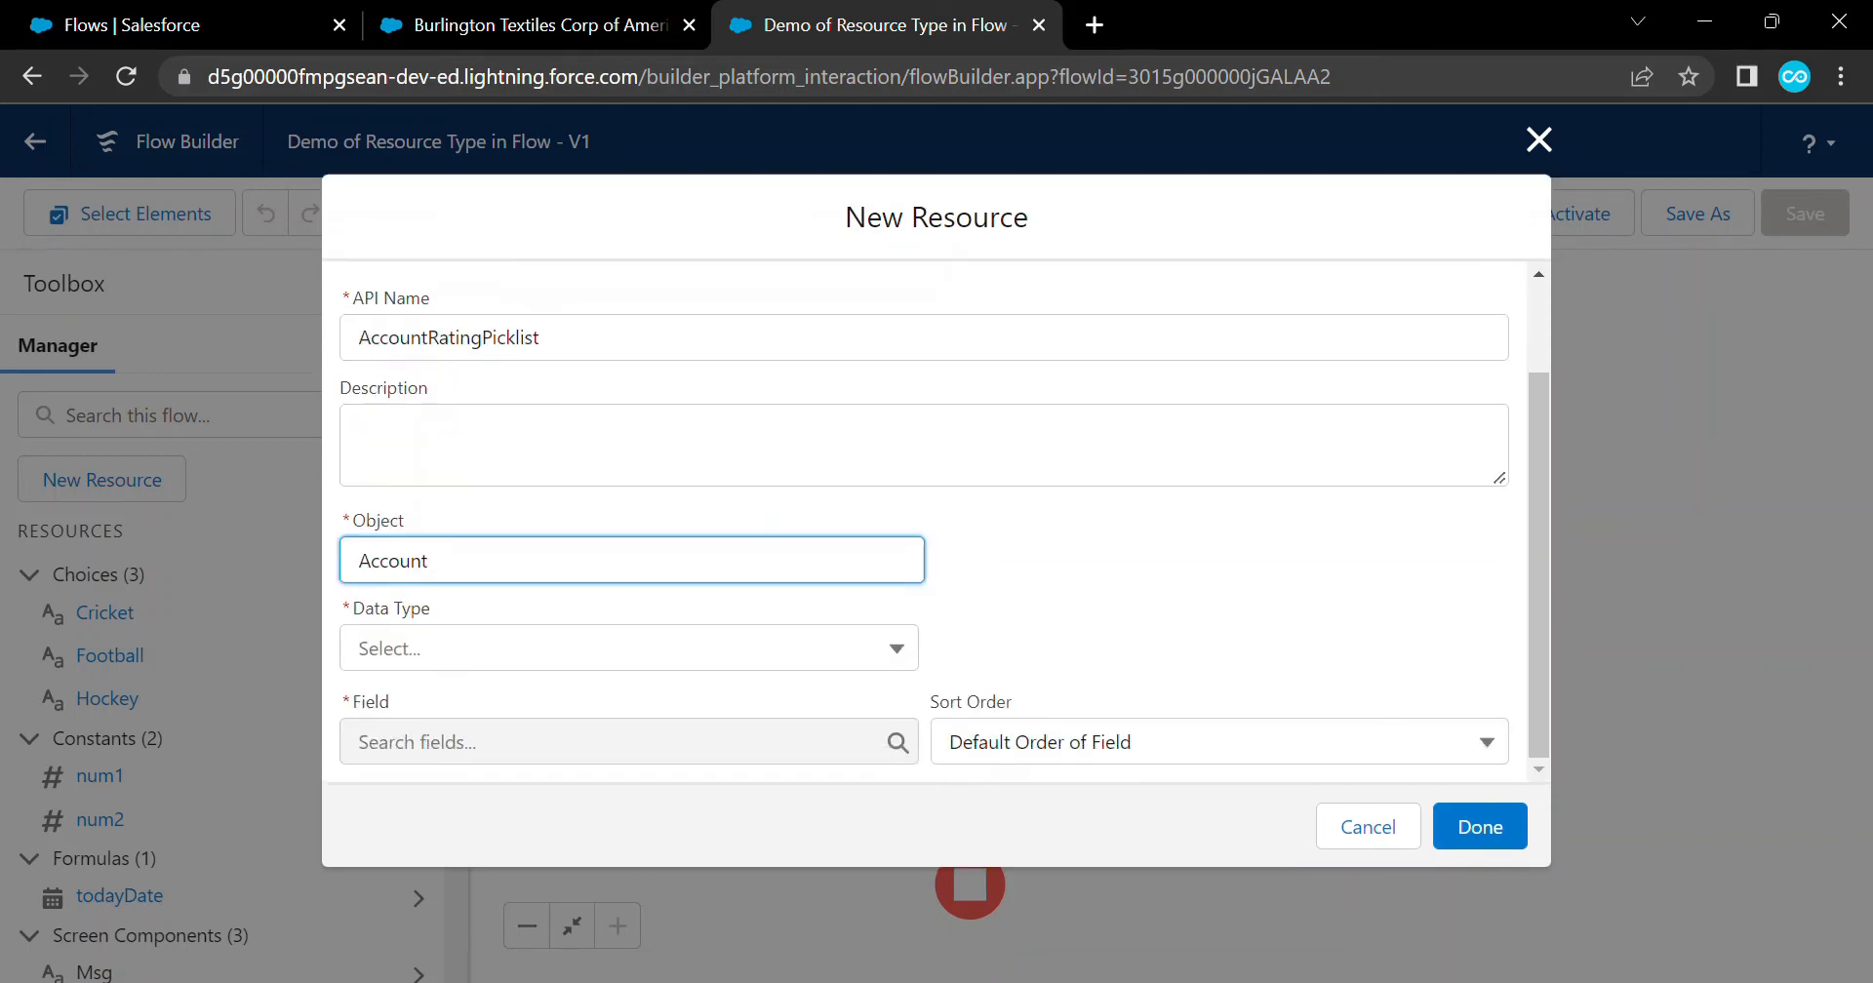
click(624, 648)
click(425, 704)
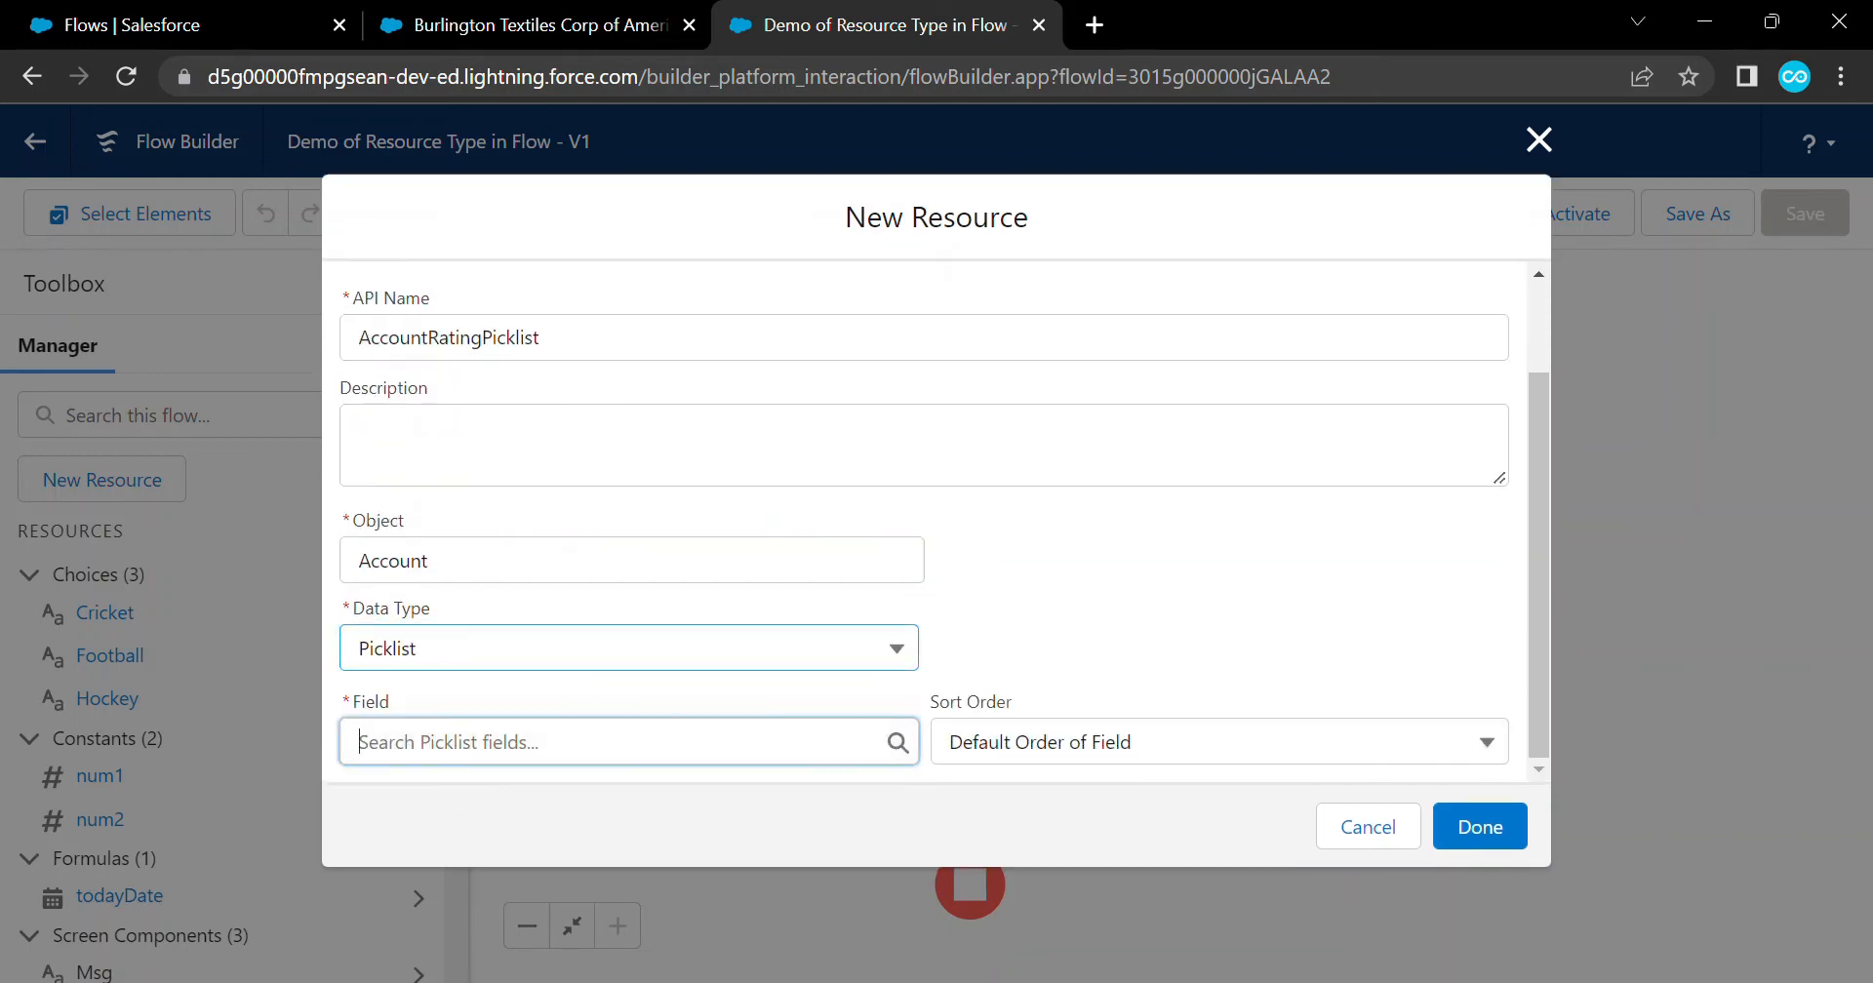
Choose Rating as the choice set's field, keep the default order of the field, and finish creating the resource
click(605, 741)
text(Rating)
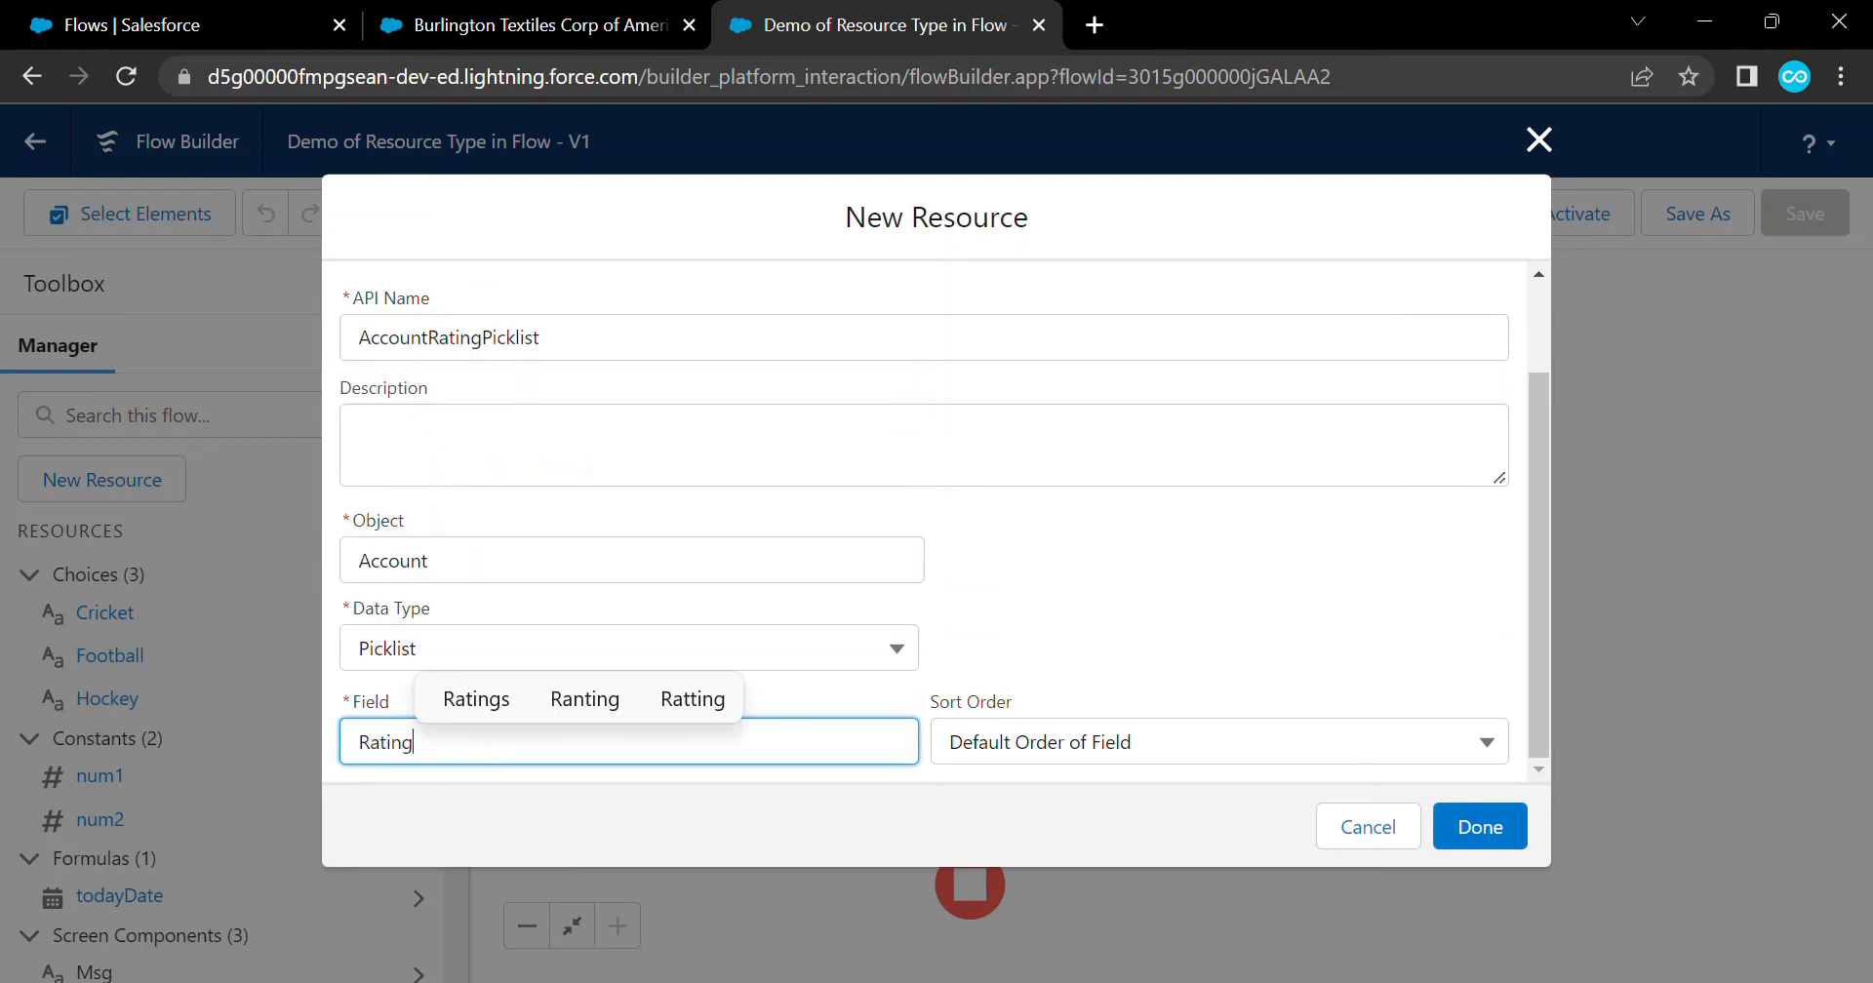
click(1215, 634)
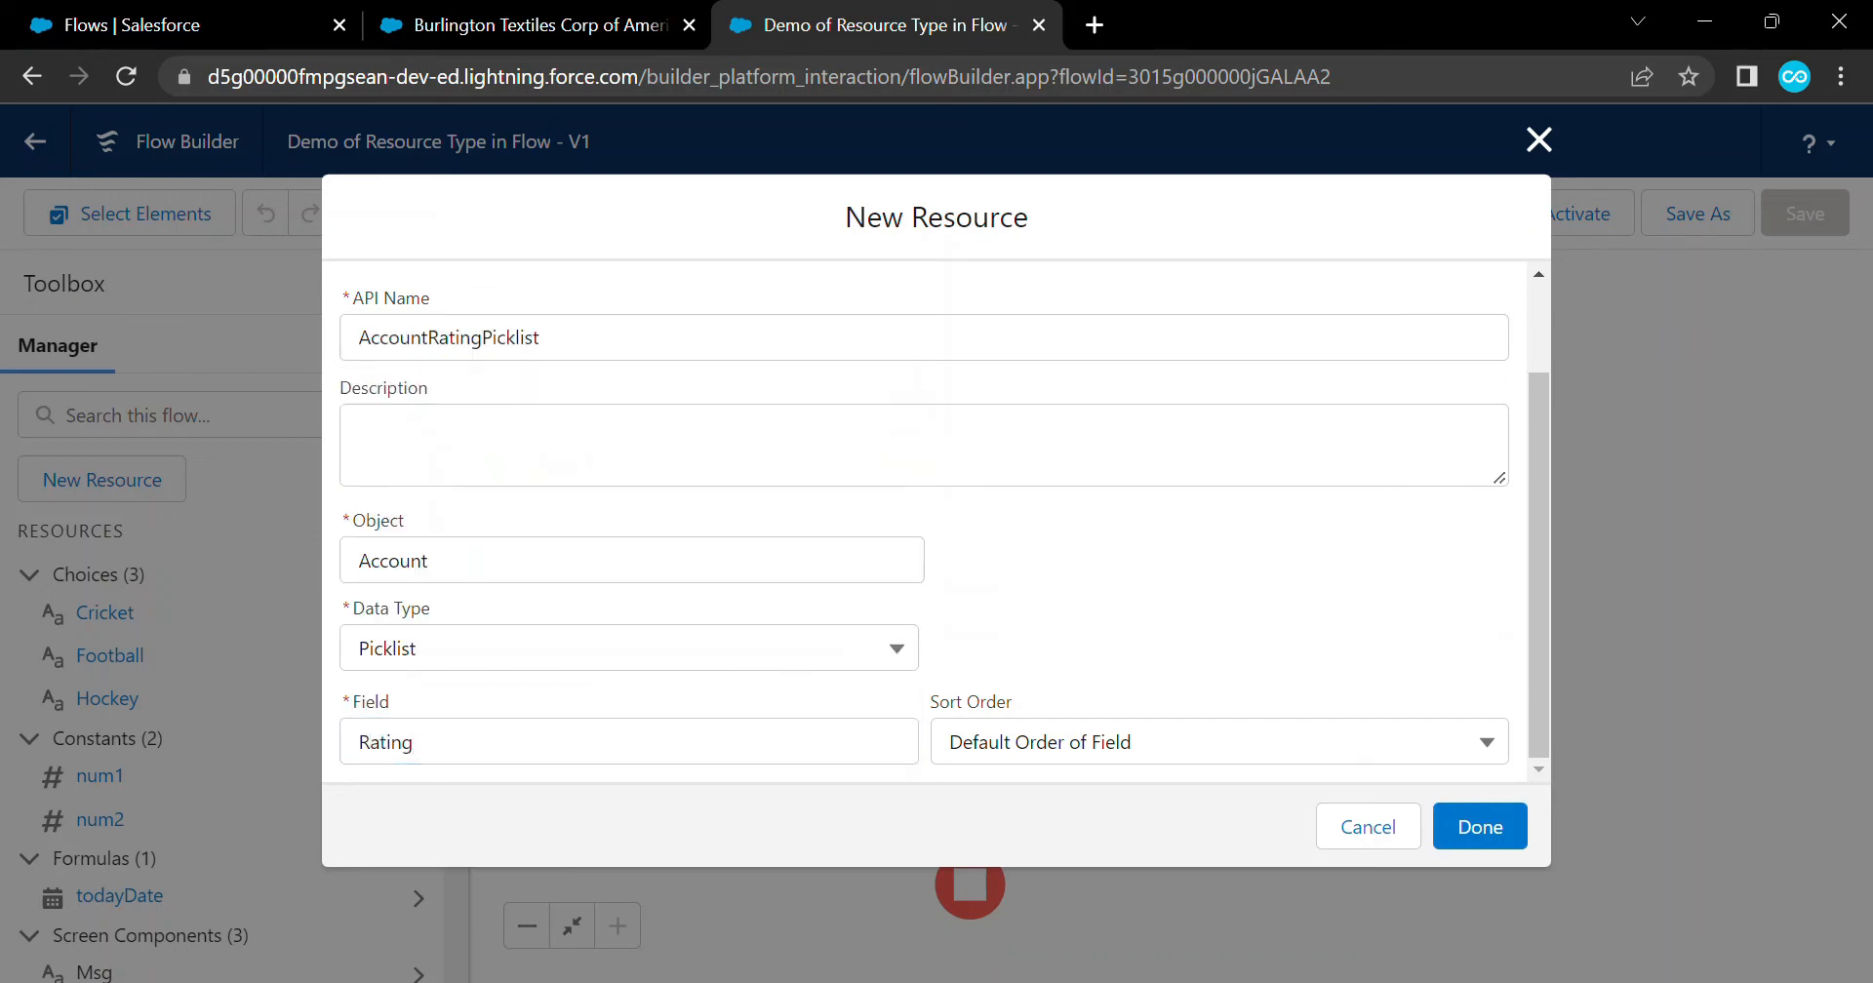
click(1219, 743)
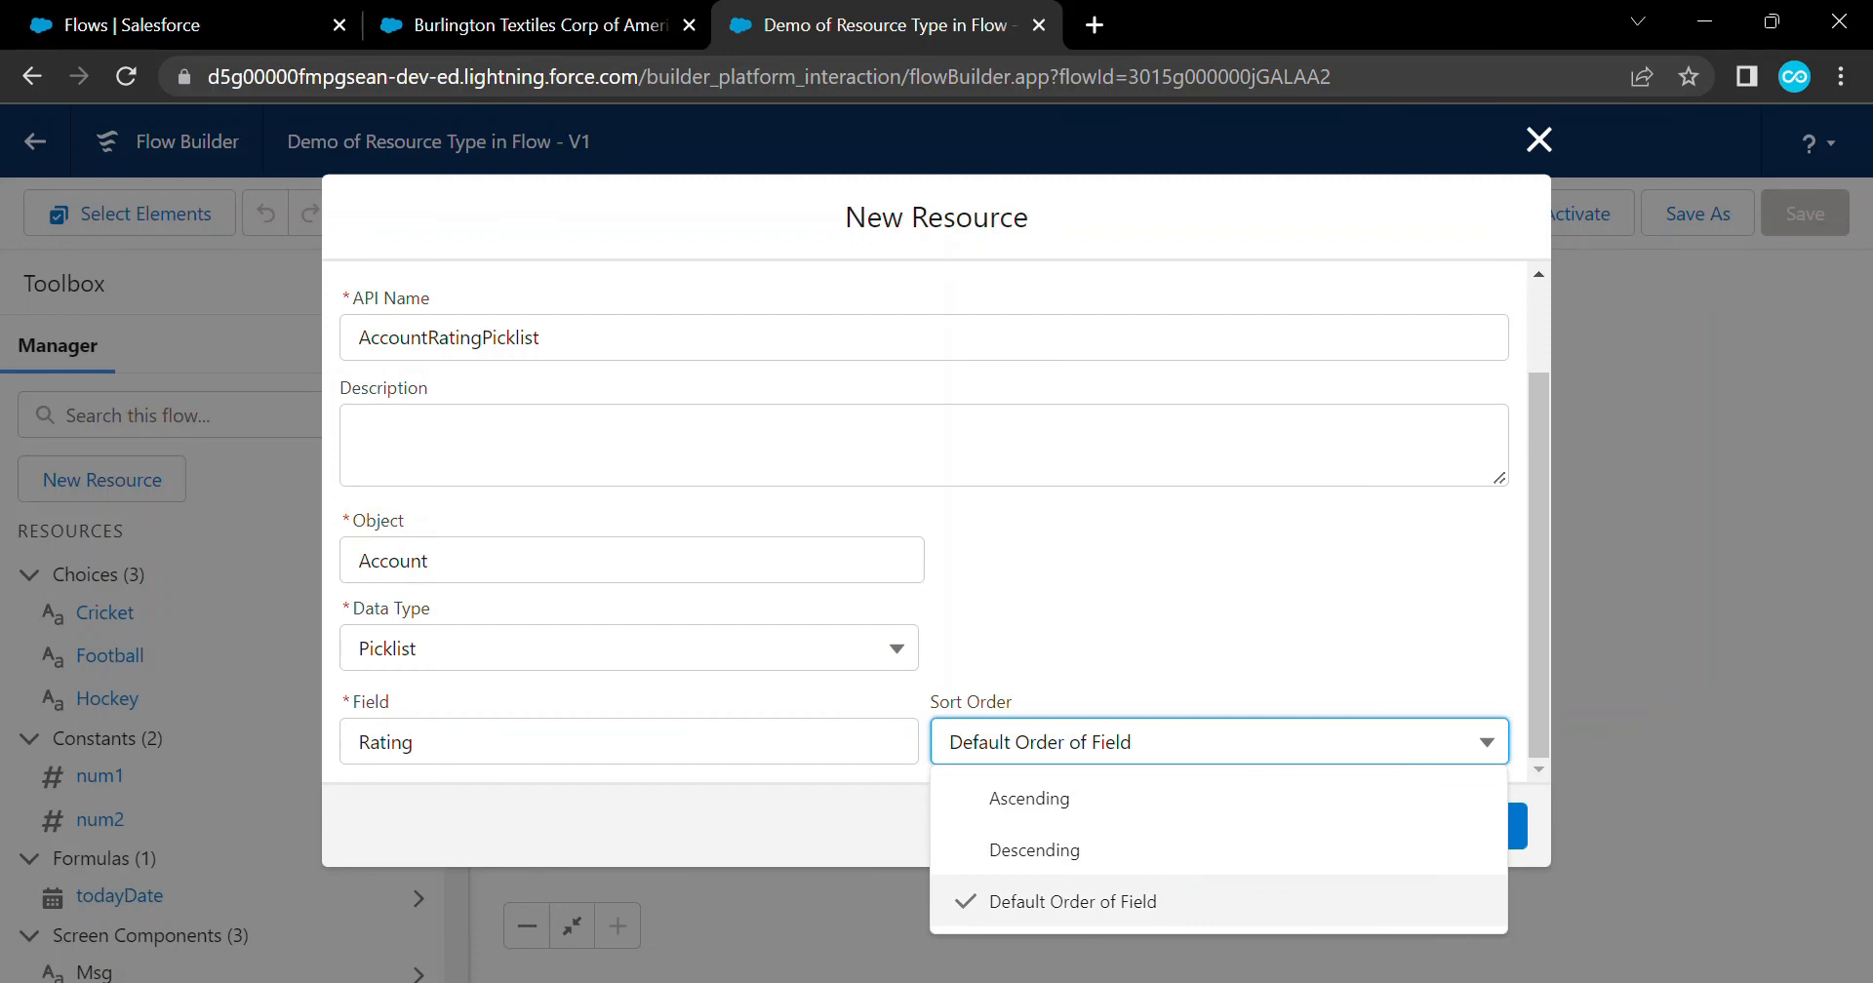
click(1219, 634)
click(1480, 827)
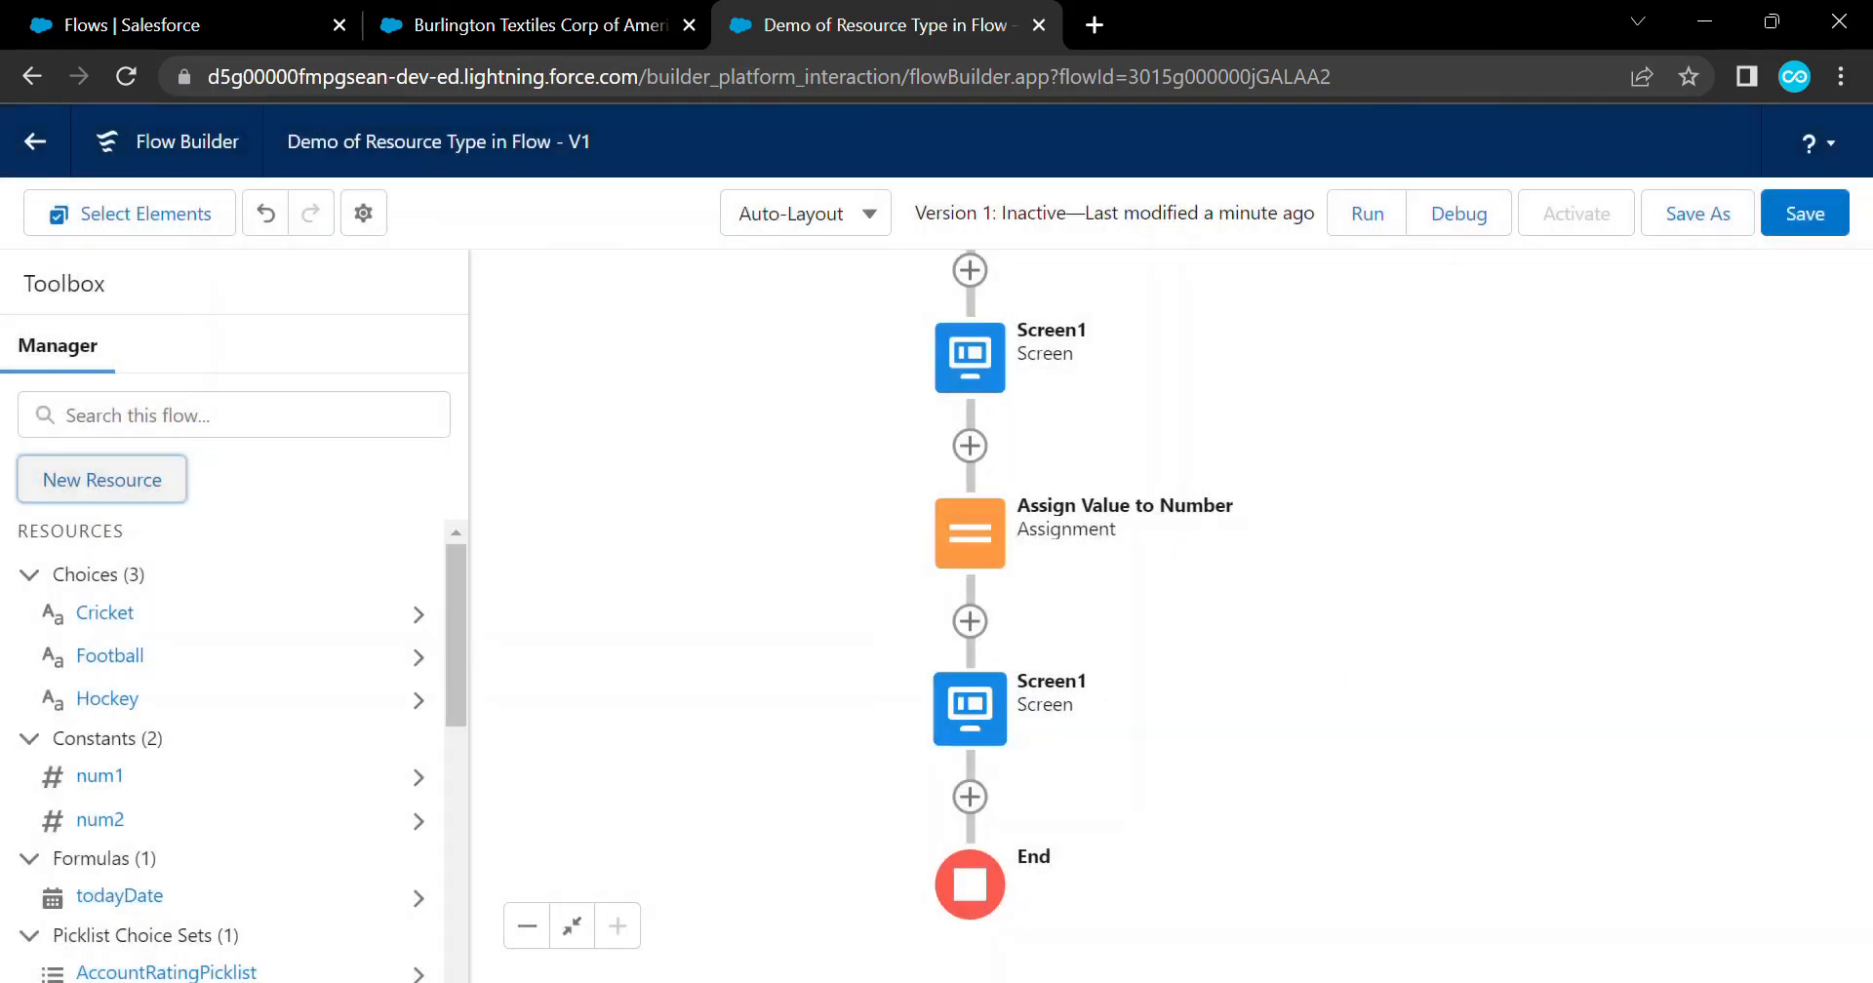
Open the second Screen1 element for editing and add a Picklist component below the Sports picklist
click(969, 707)
click(970, 971)
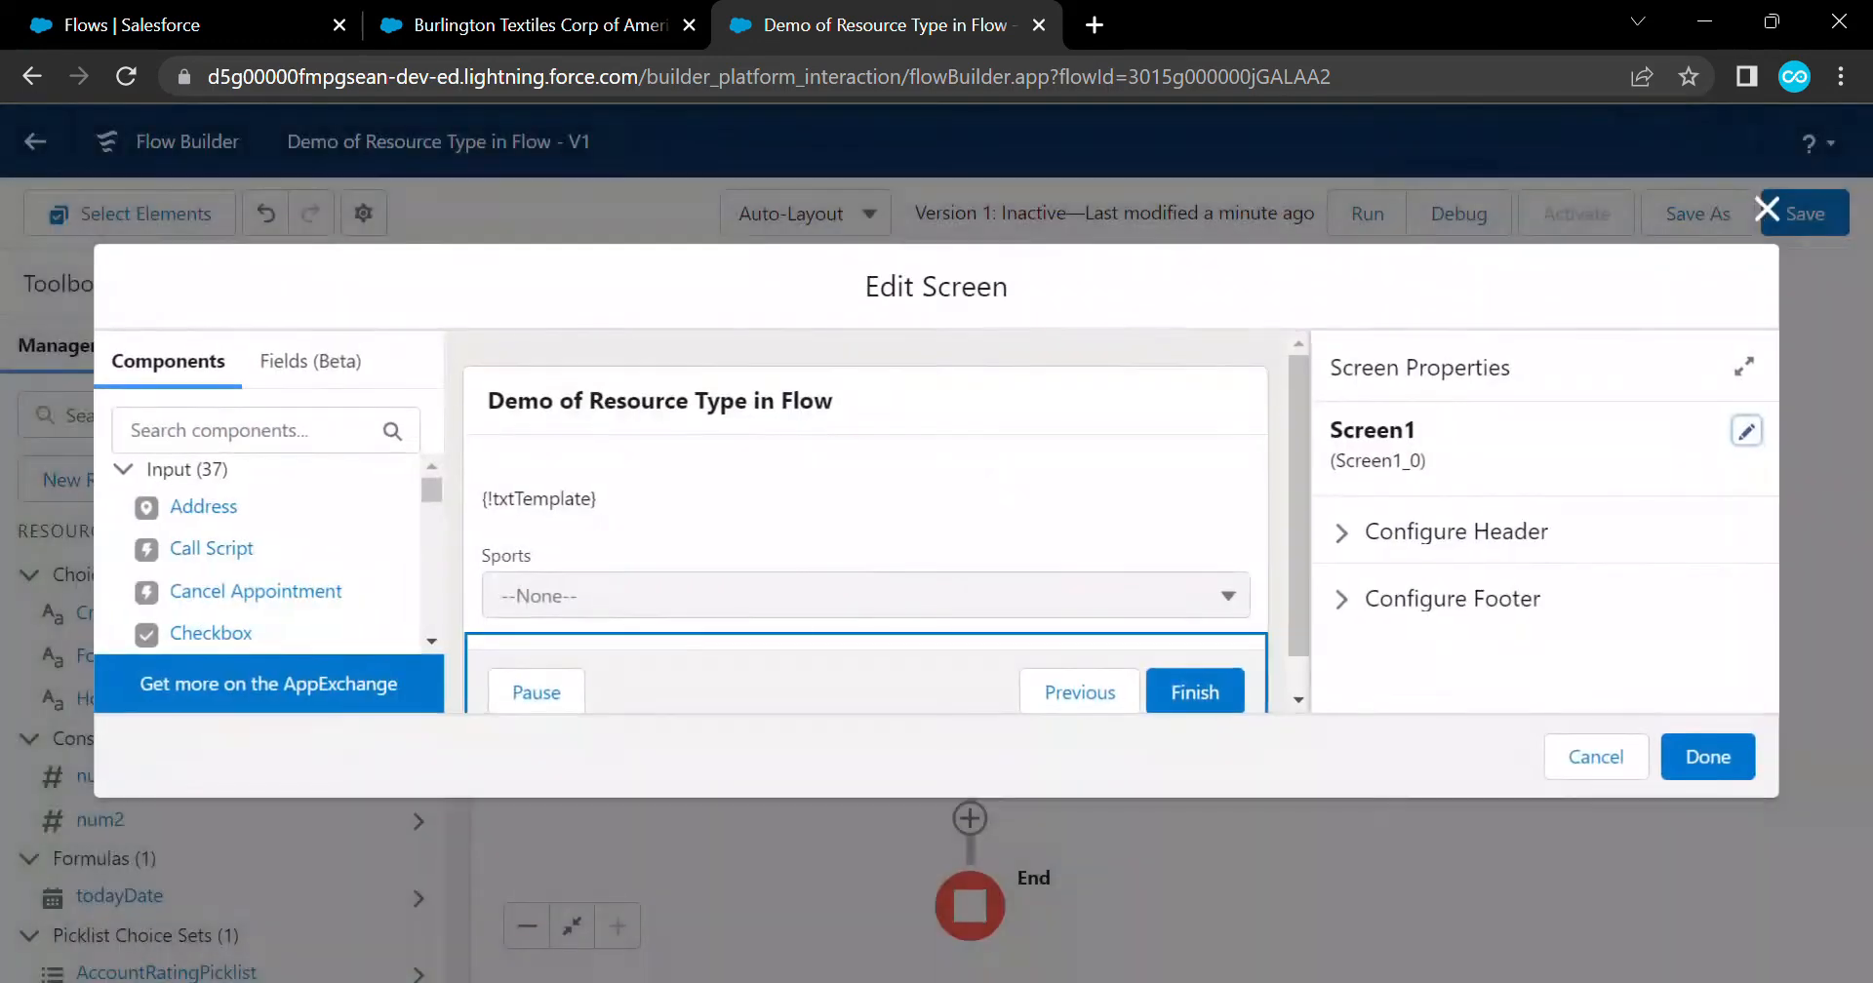
text(p)
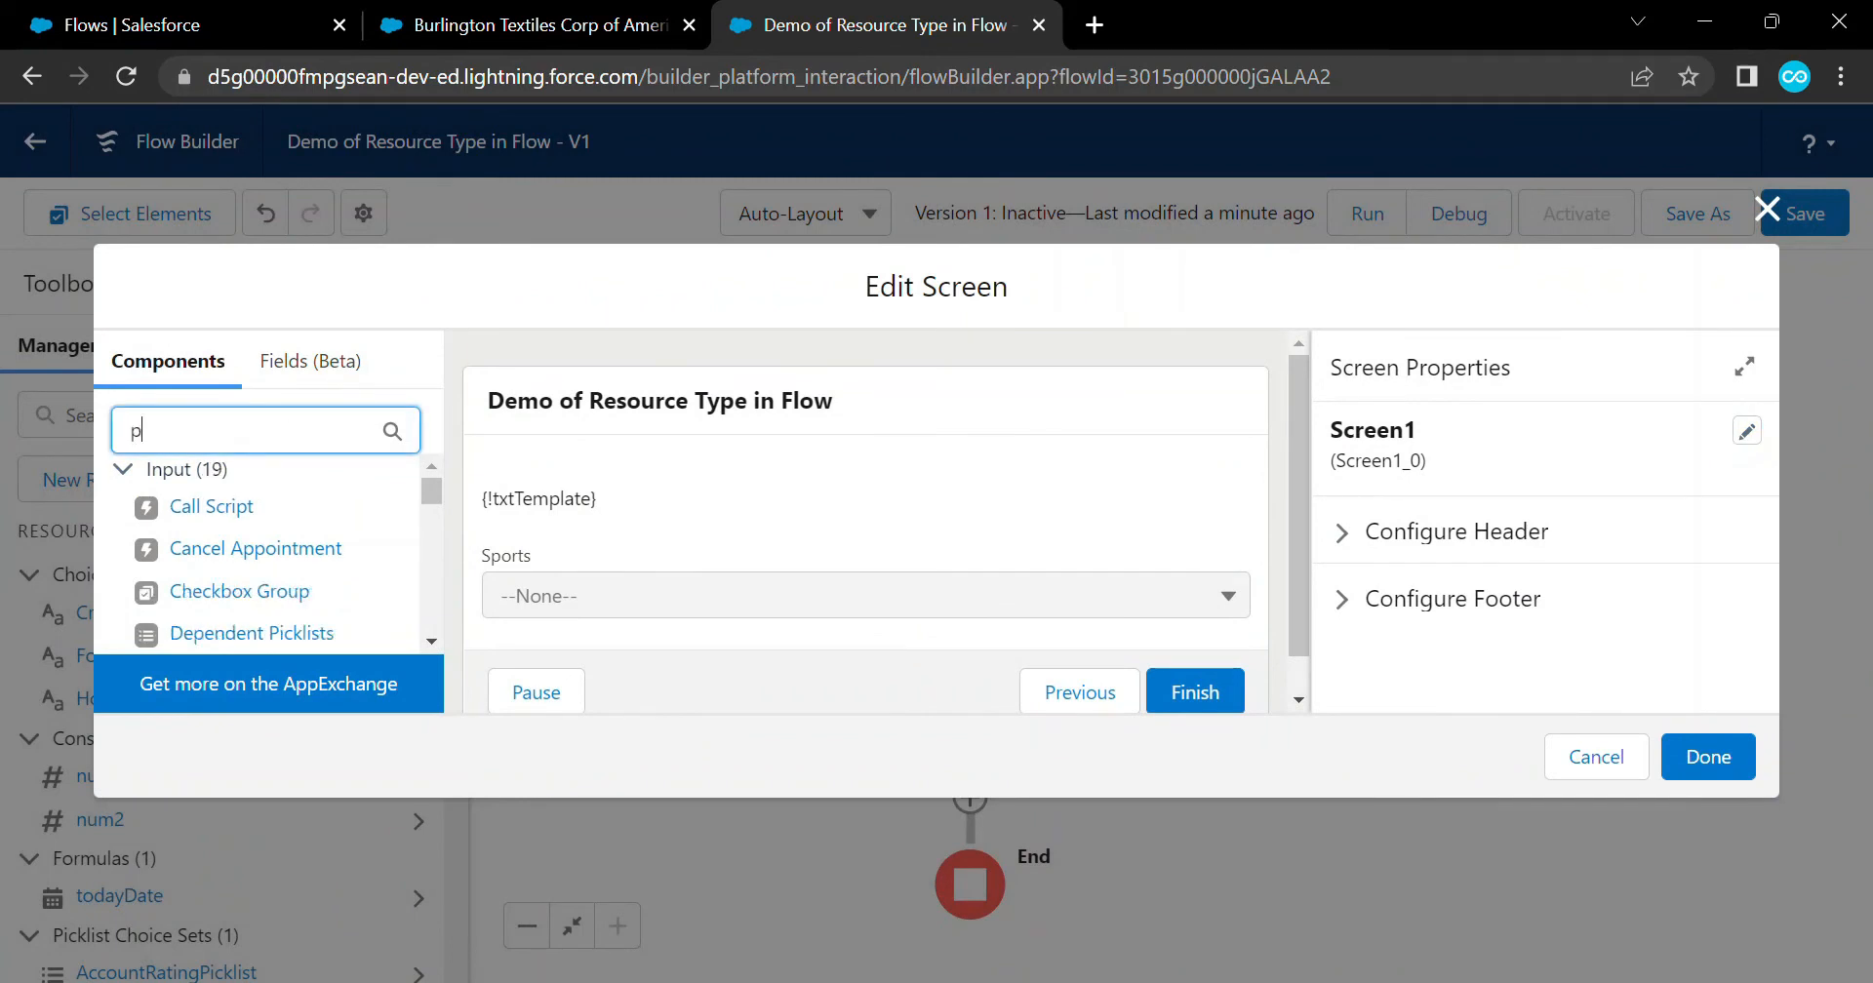
text(ick)
drag(198, 591, 517, 624)
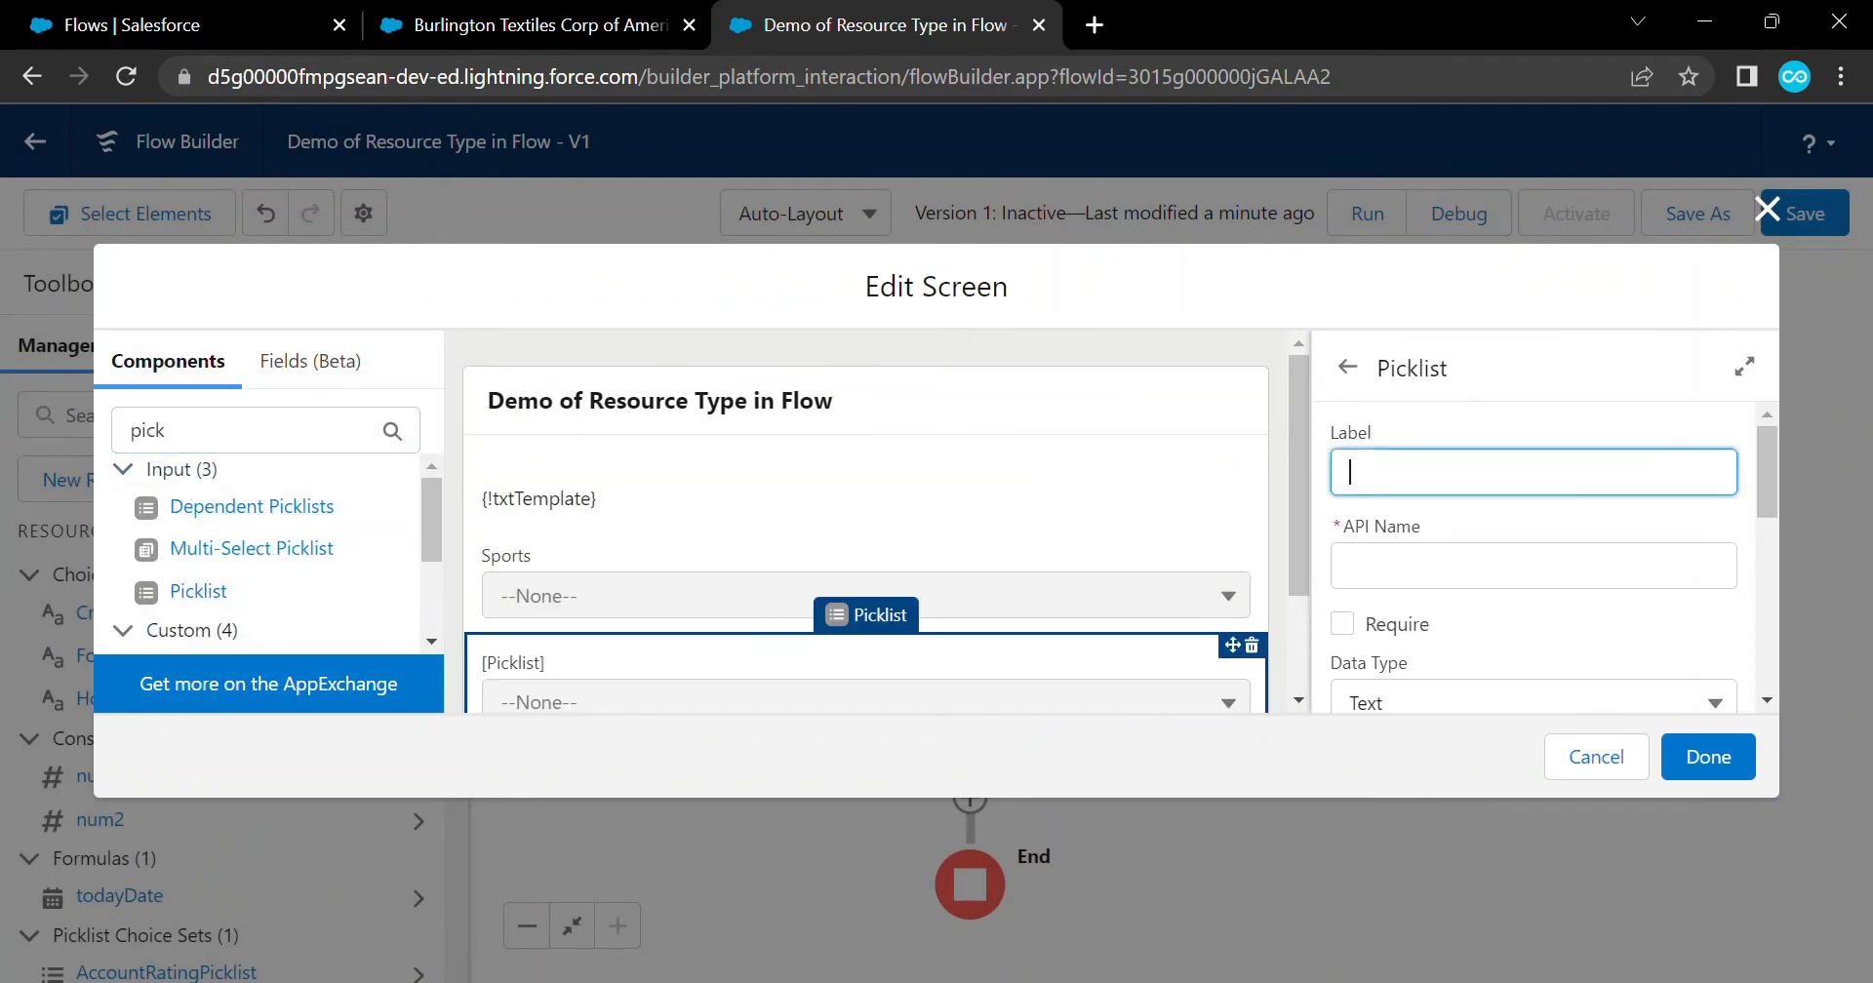
Label the new picklist component Account Rating
text(Rating)
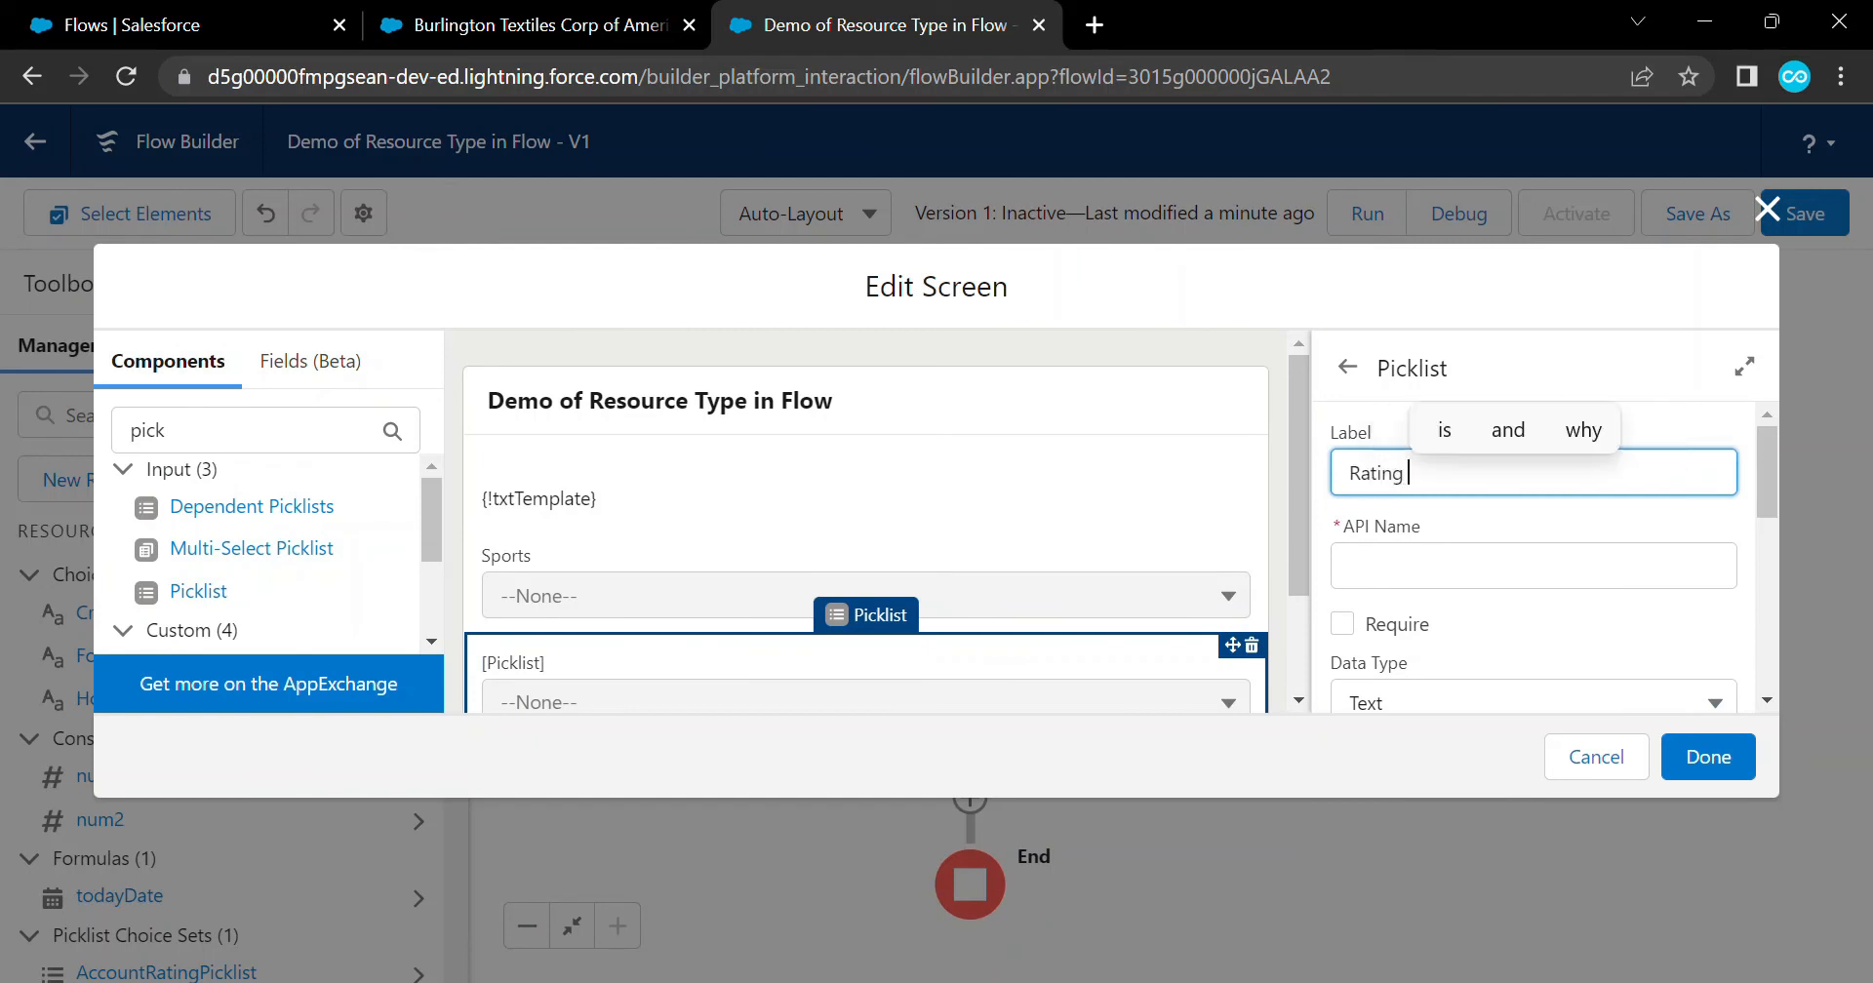
key(BackSpace)
key(BackSpace)
key(BackSpace)
key(BackSpace)
key(BackSpace)
key(BackSpace)
text(Acco)
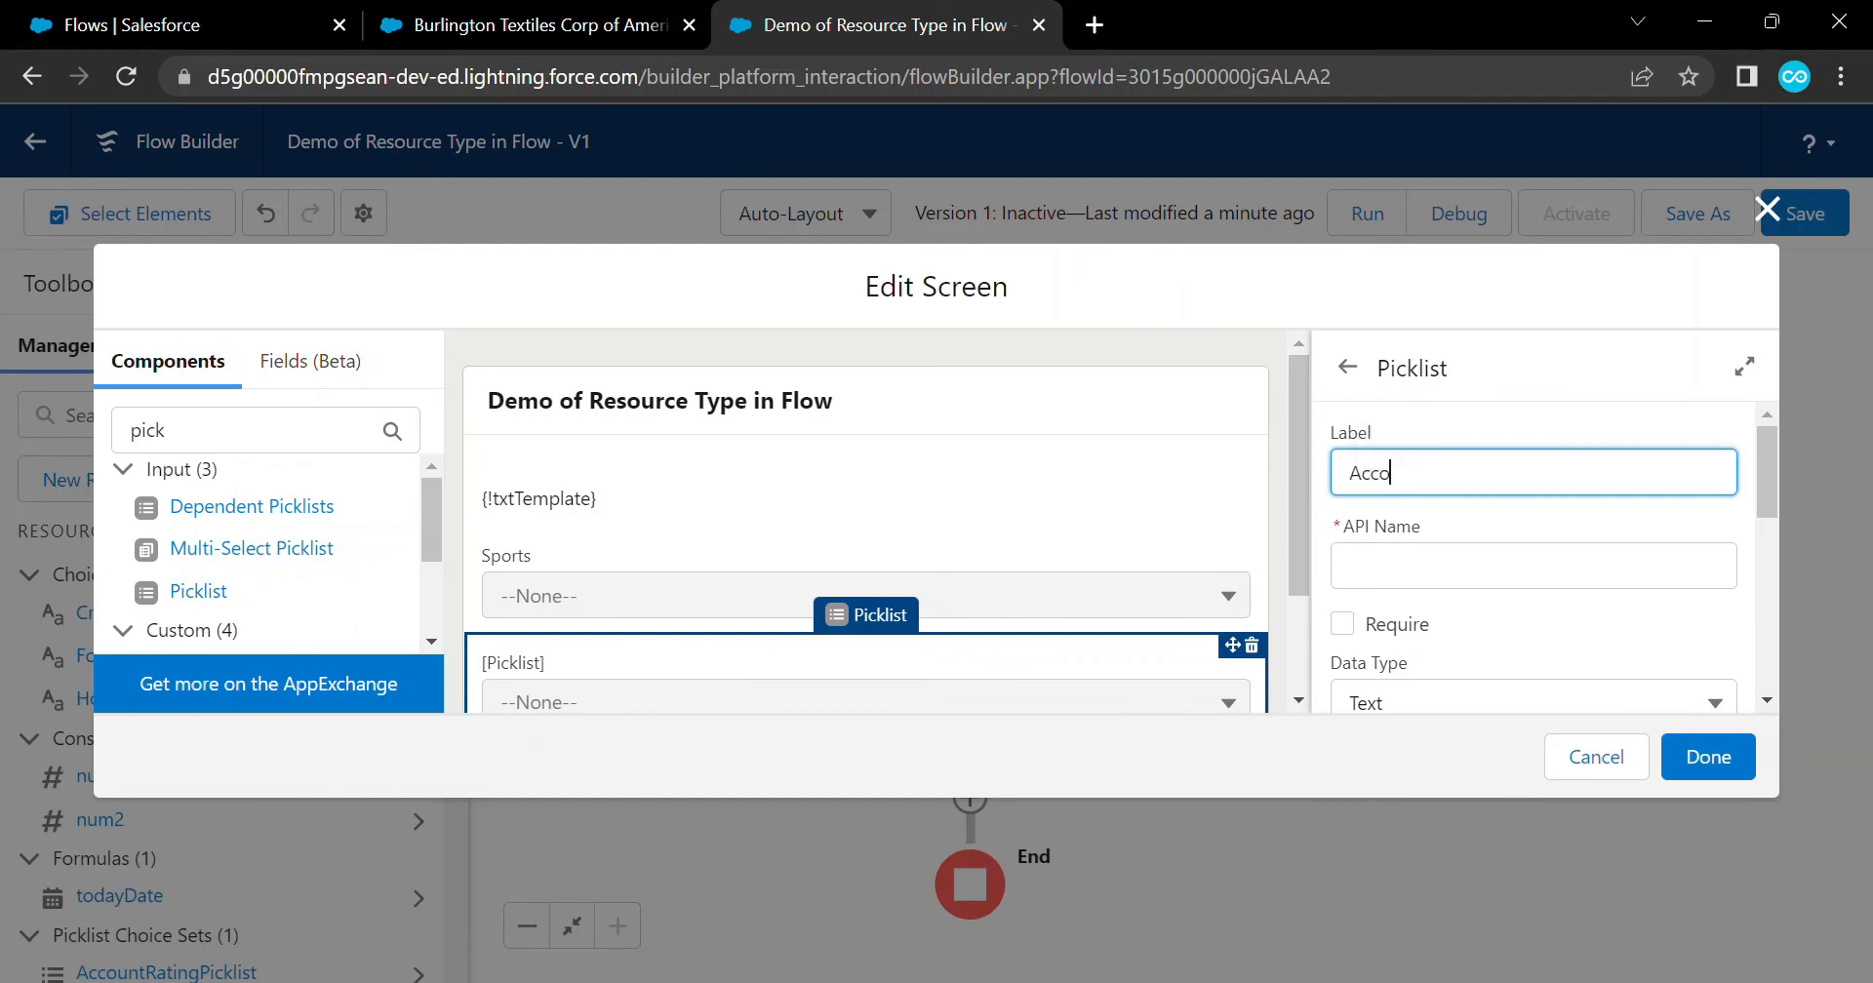
text(unt Rating)
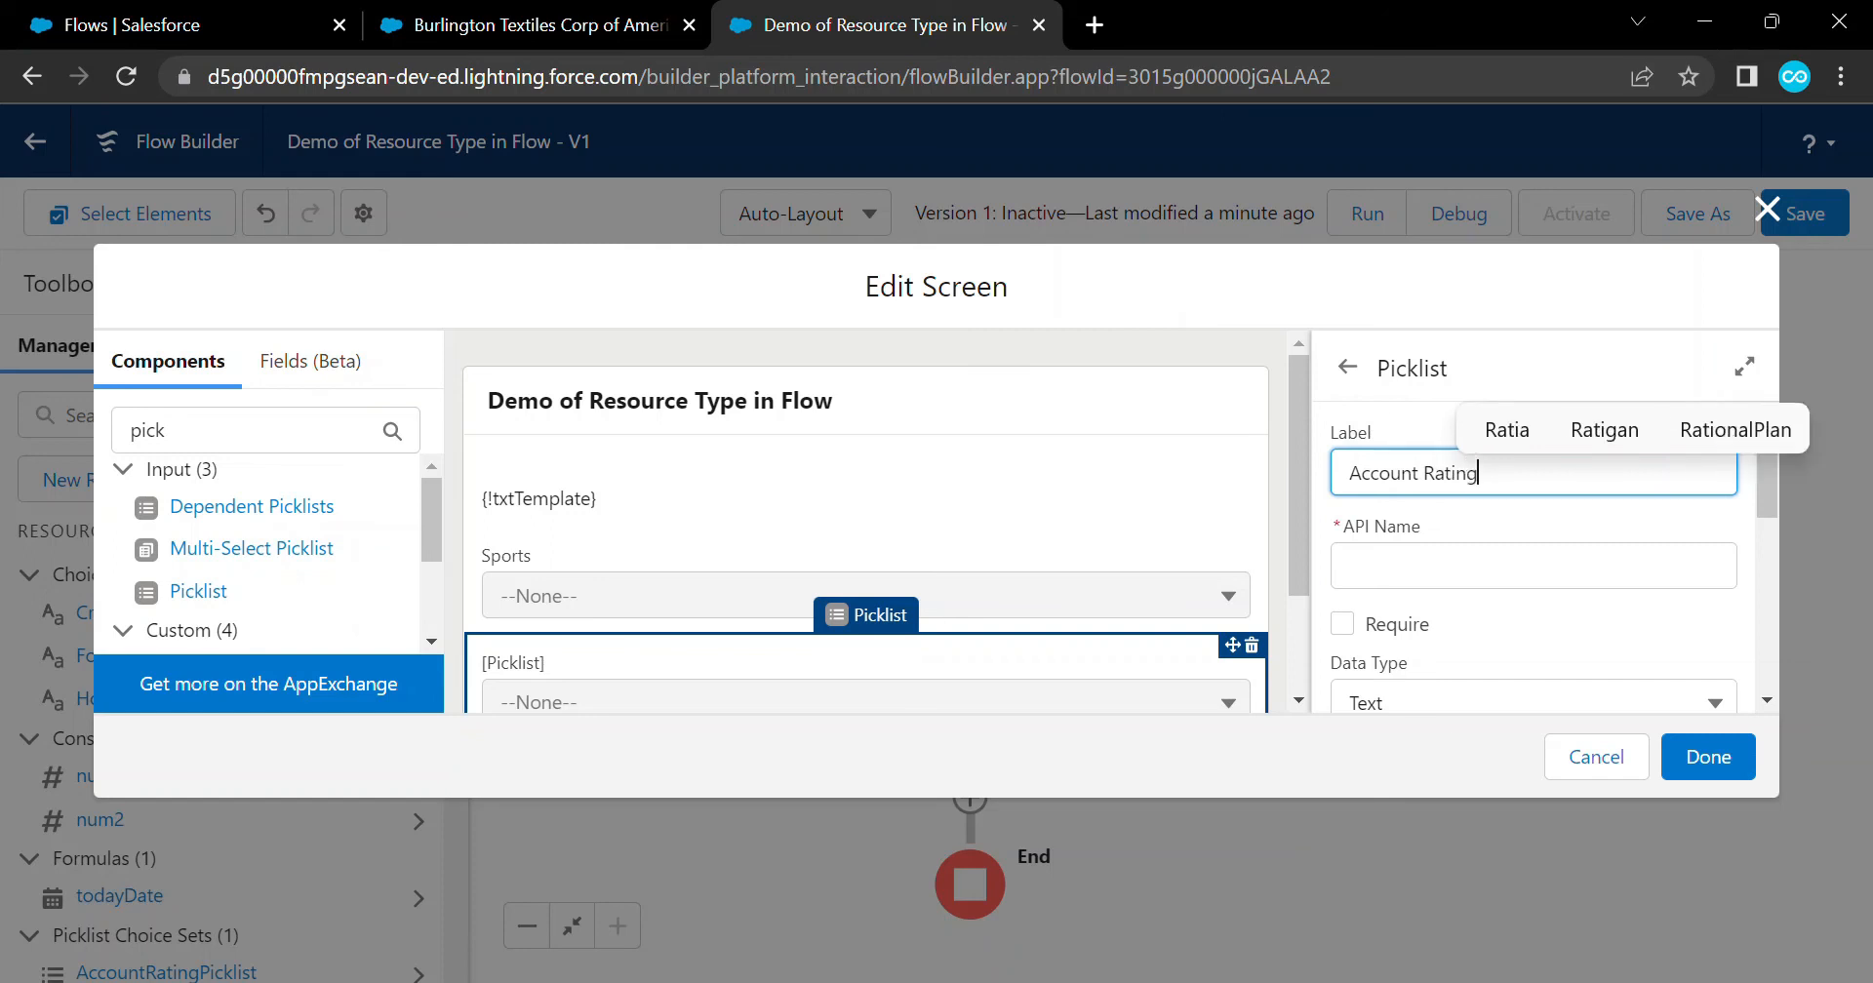
key(Tab)
Use the AccountRatingPicklist choice set as the Account Rating picklist's choice and confirm the screen edit
scroll(1533, 557, down, 5)
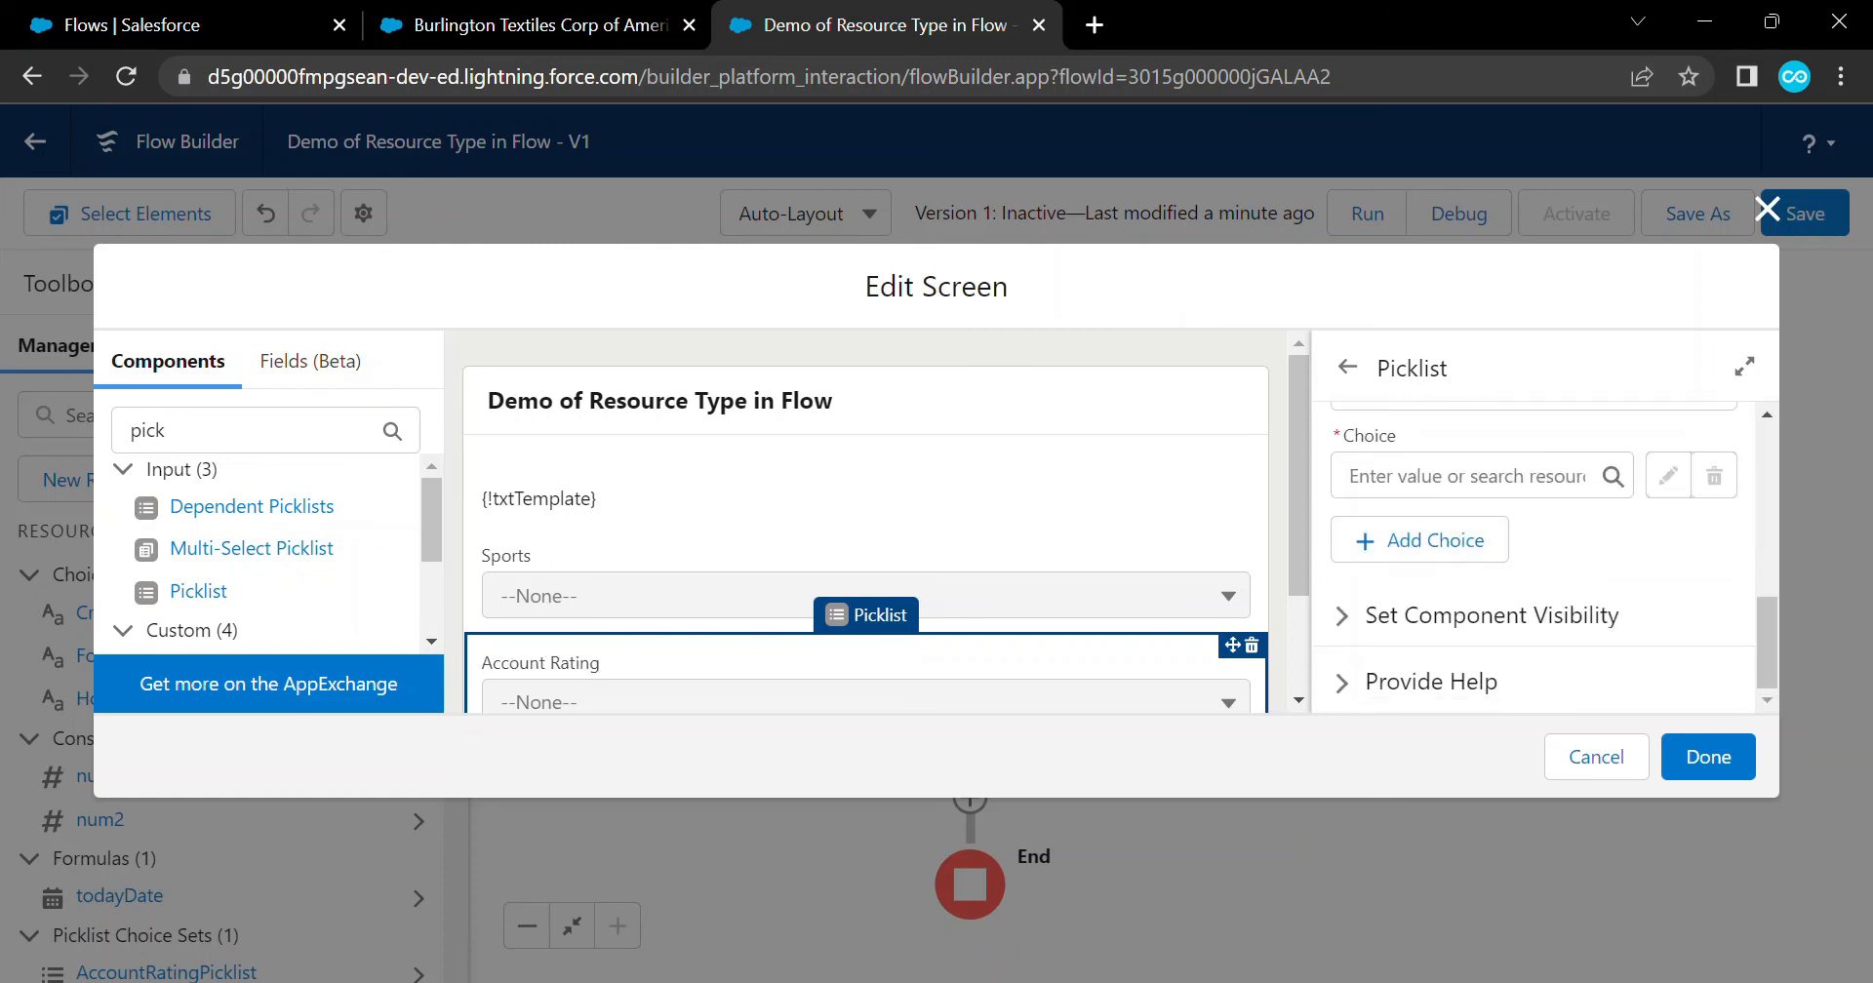
click(1467, 476)
key(Down)
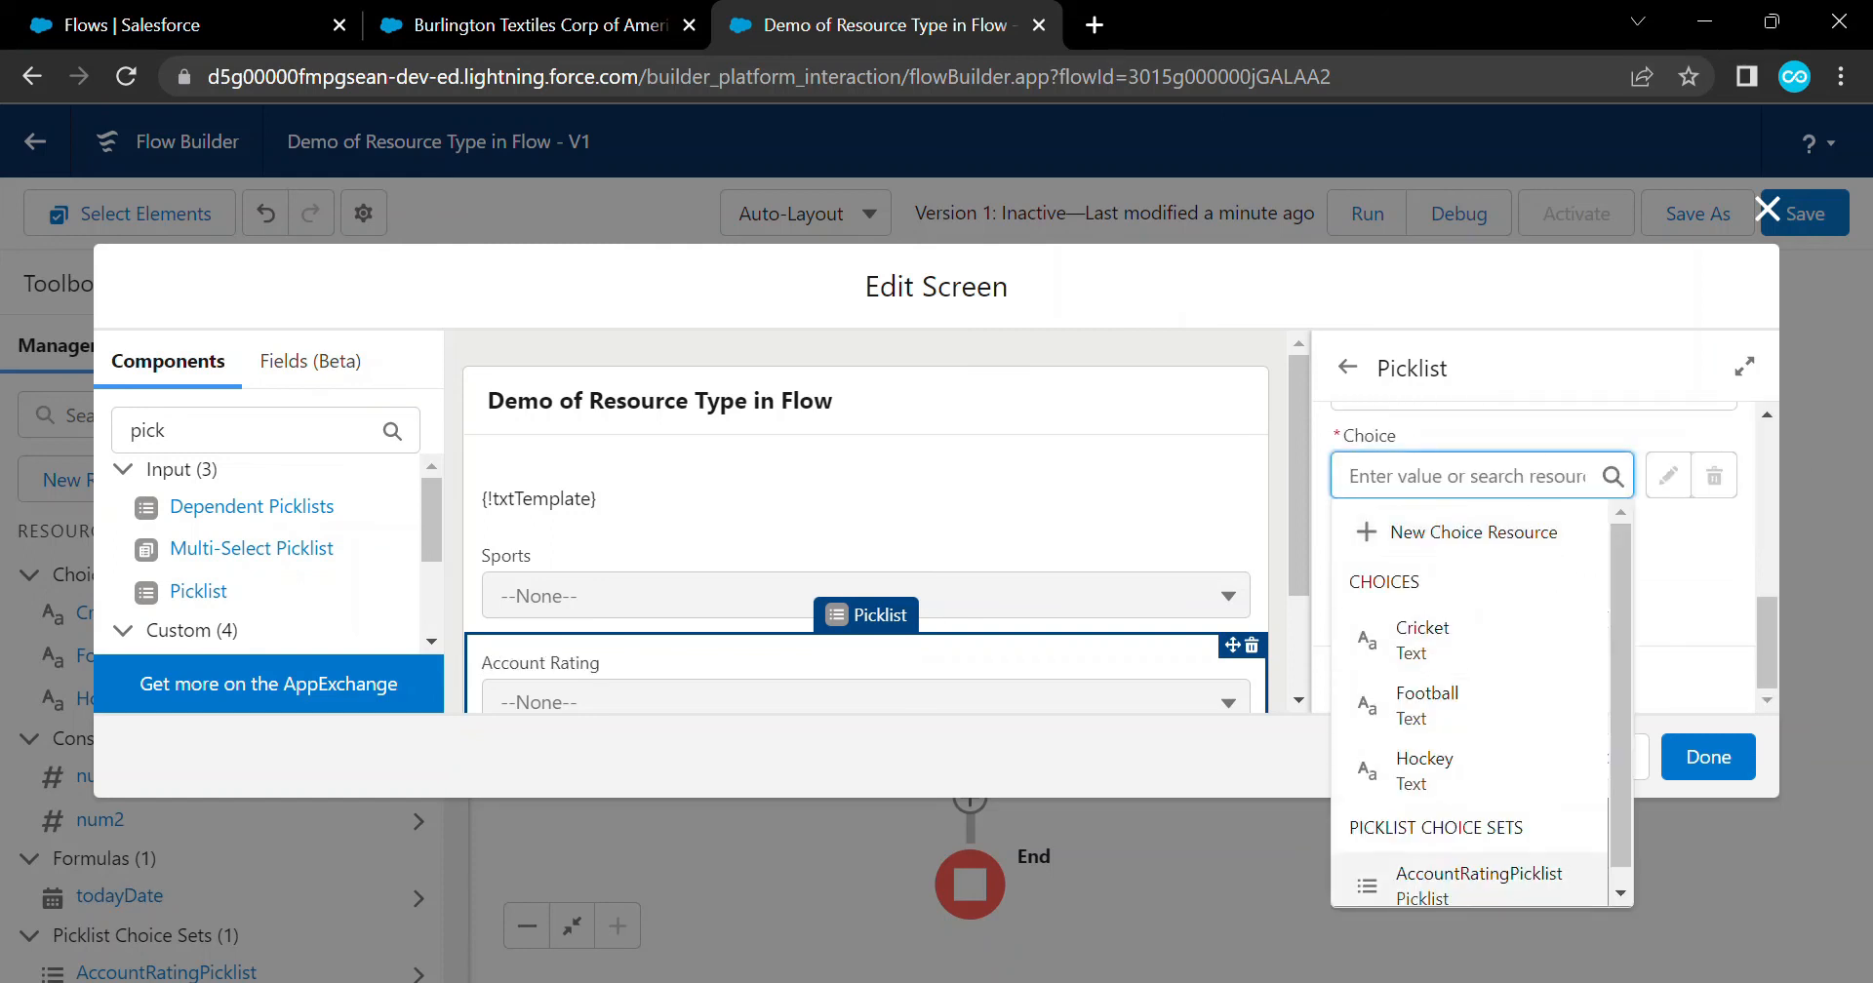
scroll(1471, 875, down, 1)
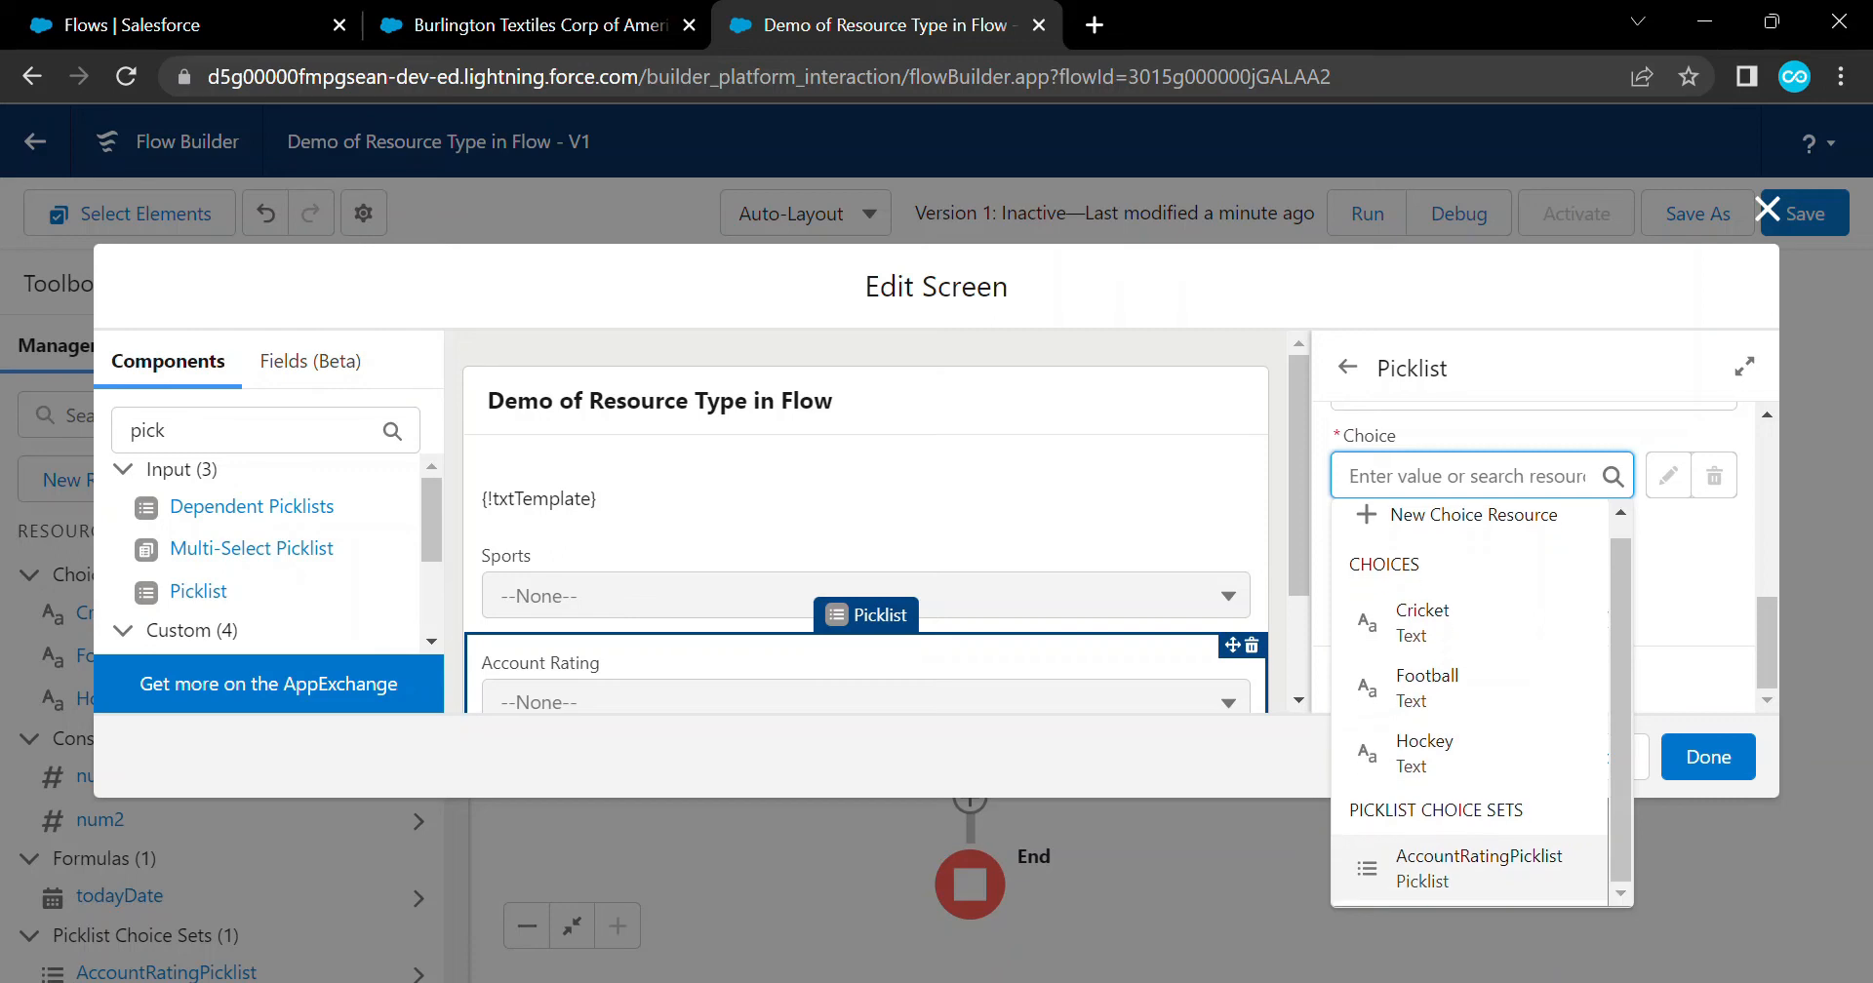
key(Return)
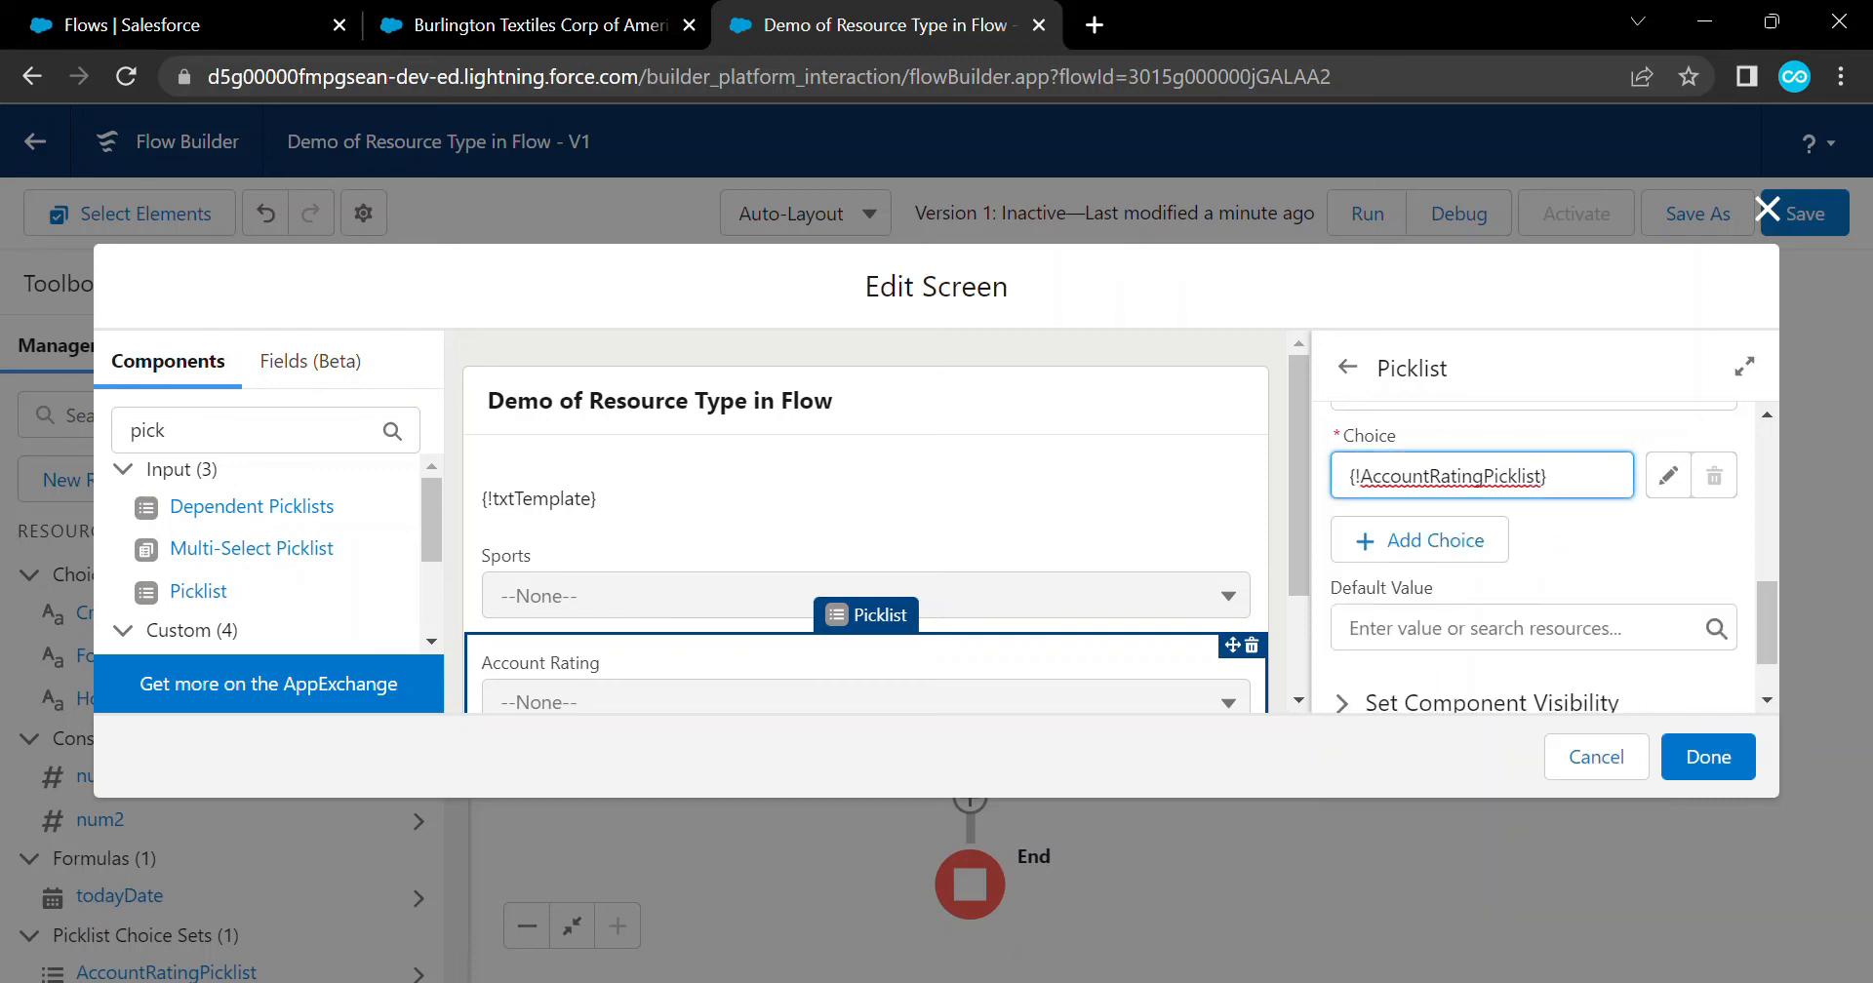
click(1708, 757)
Save the flow and start a debug run with the previously used account record ID
click(1805, 214)
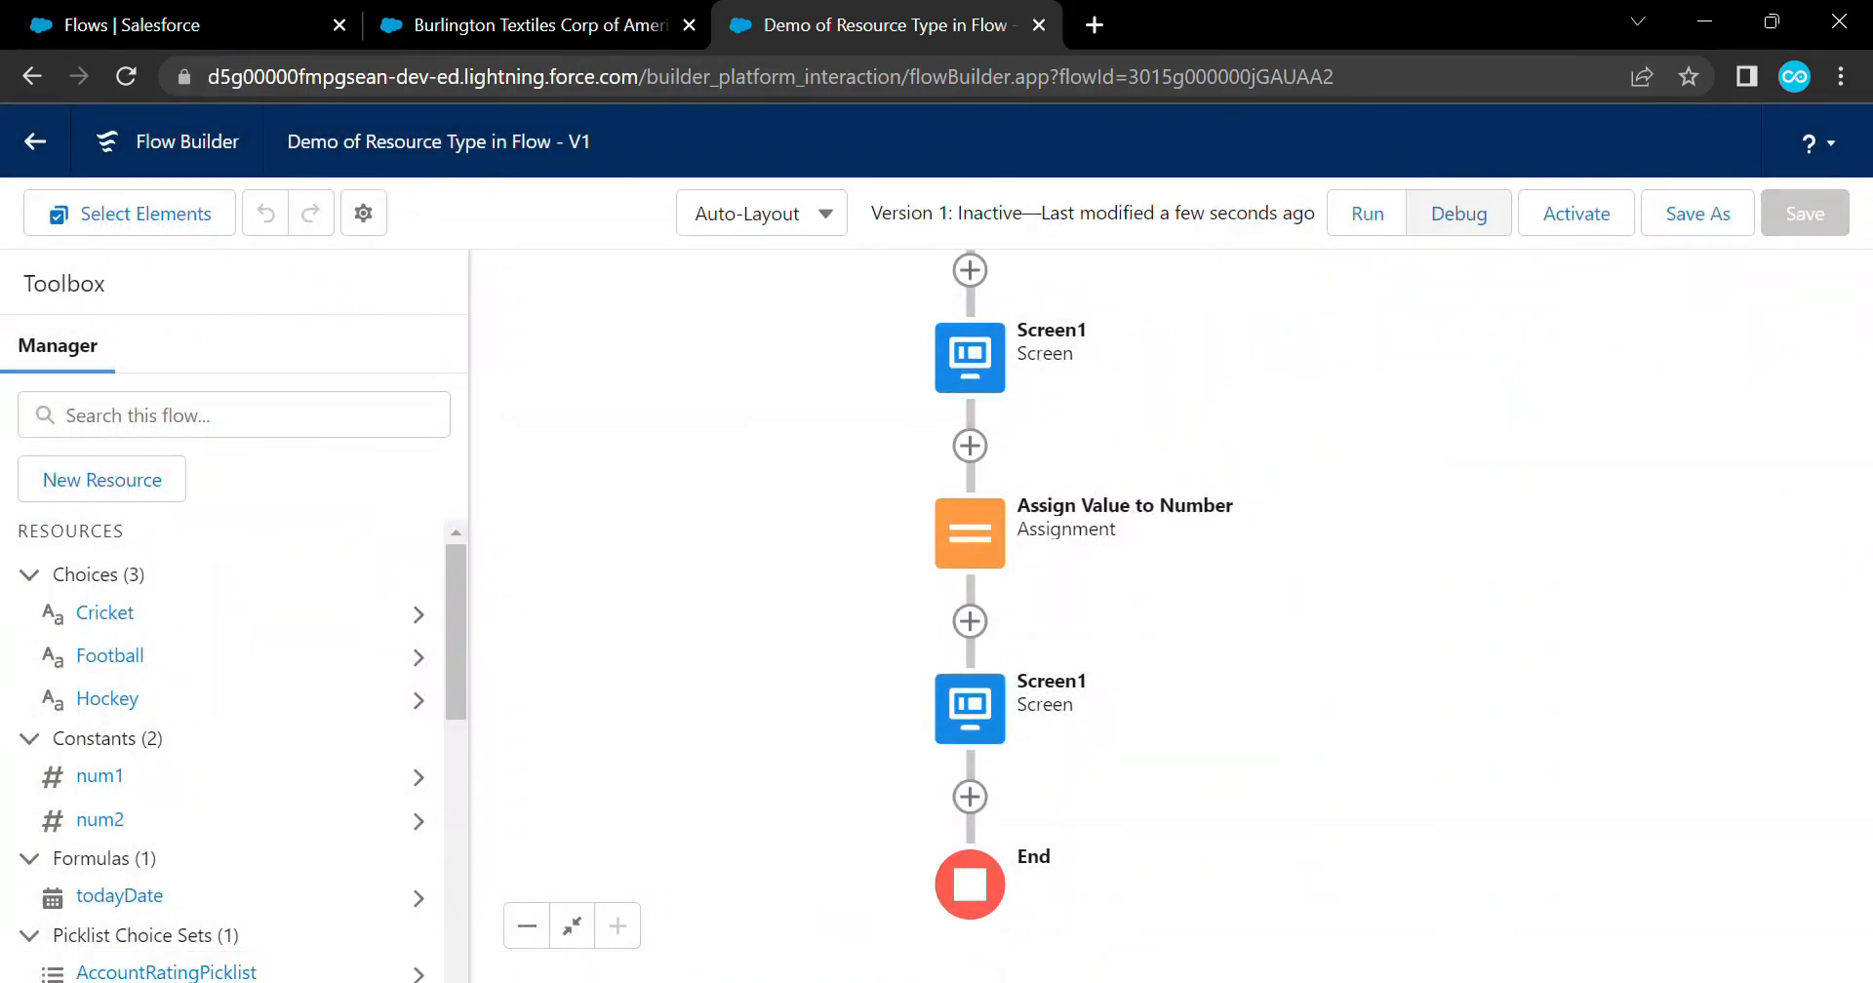
click(1458, 214)
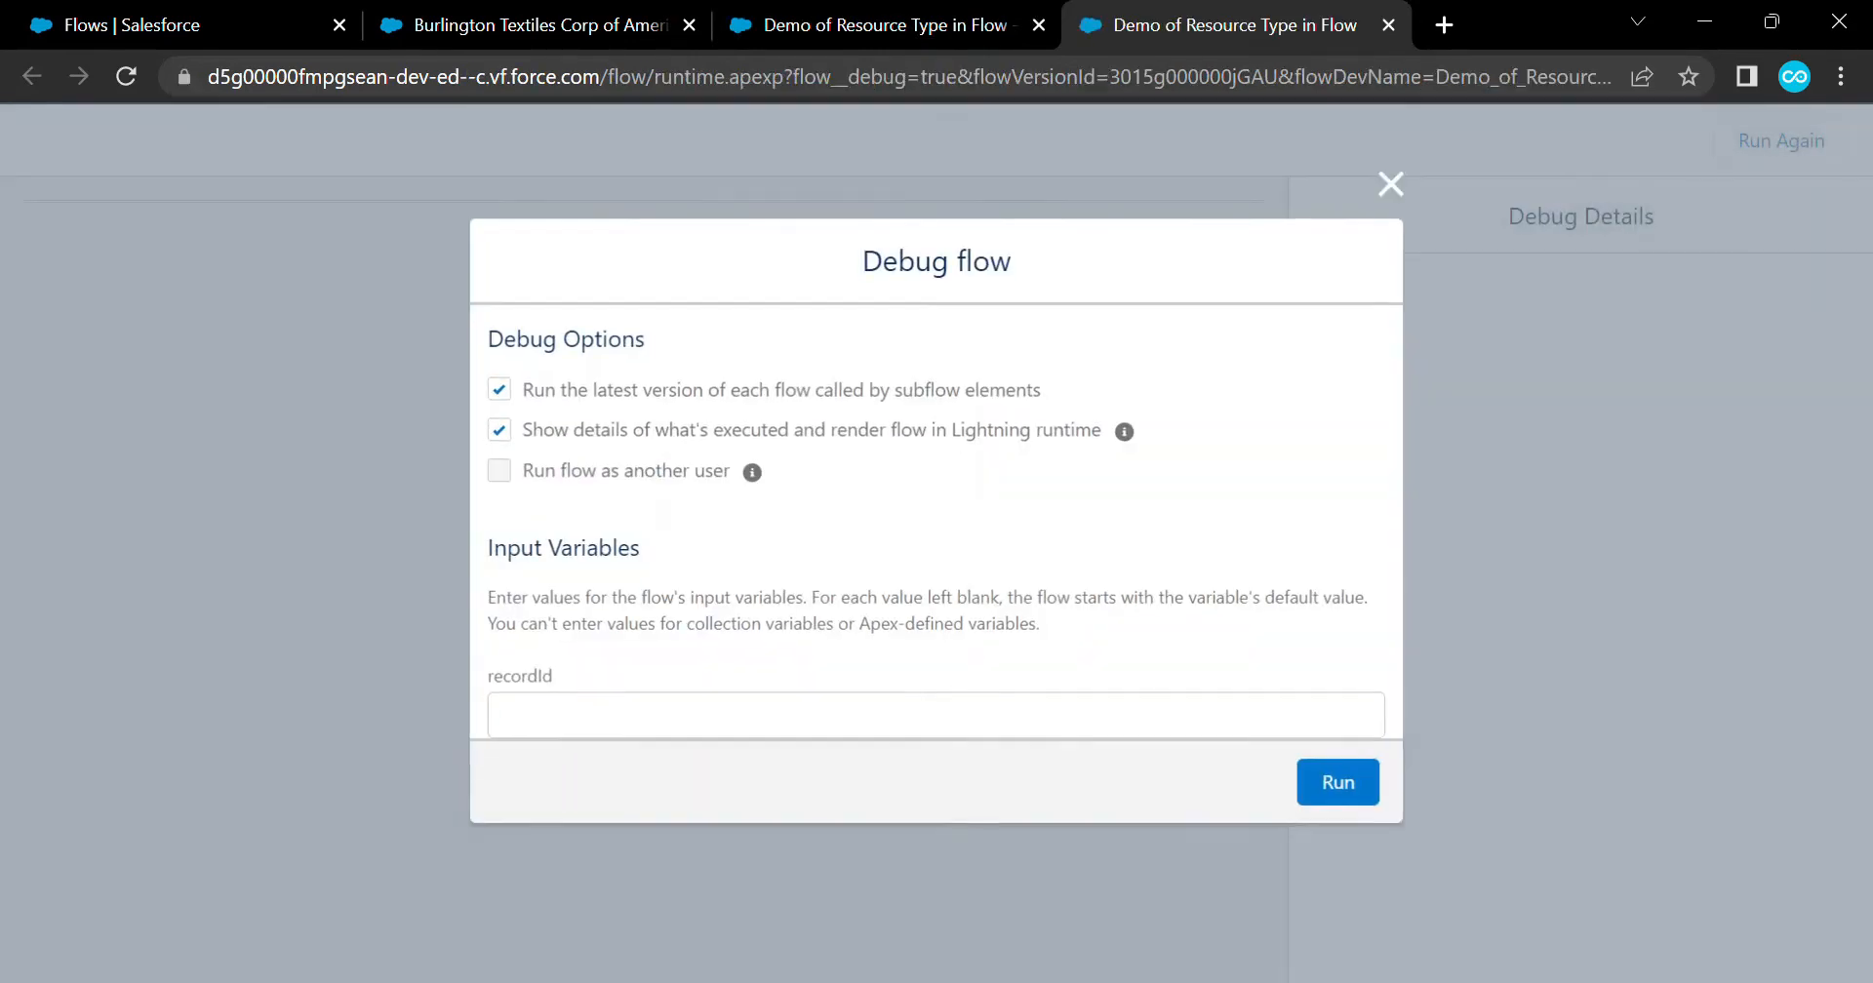
click(744, 717)
click(745, 783)
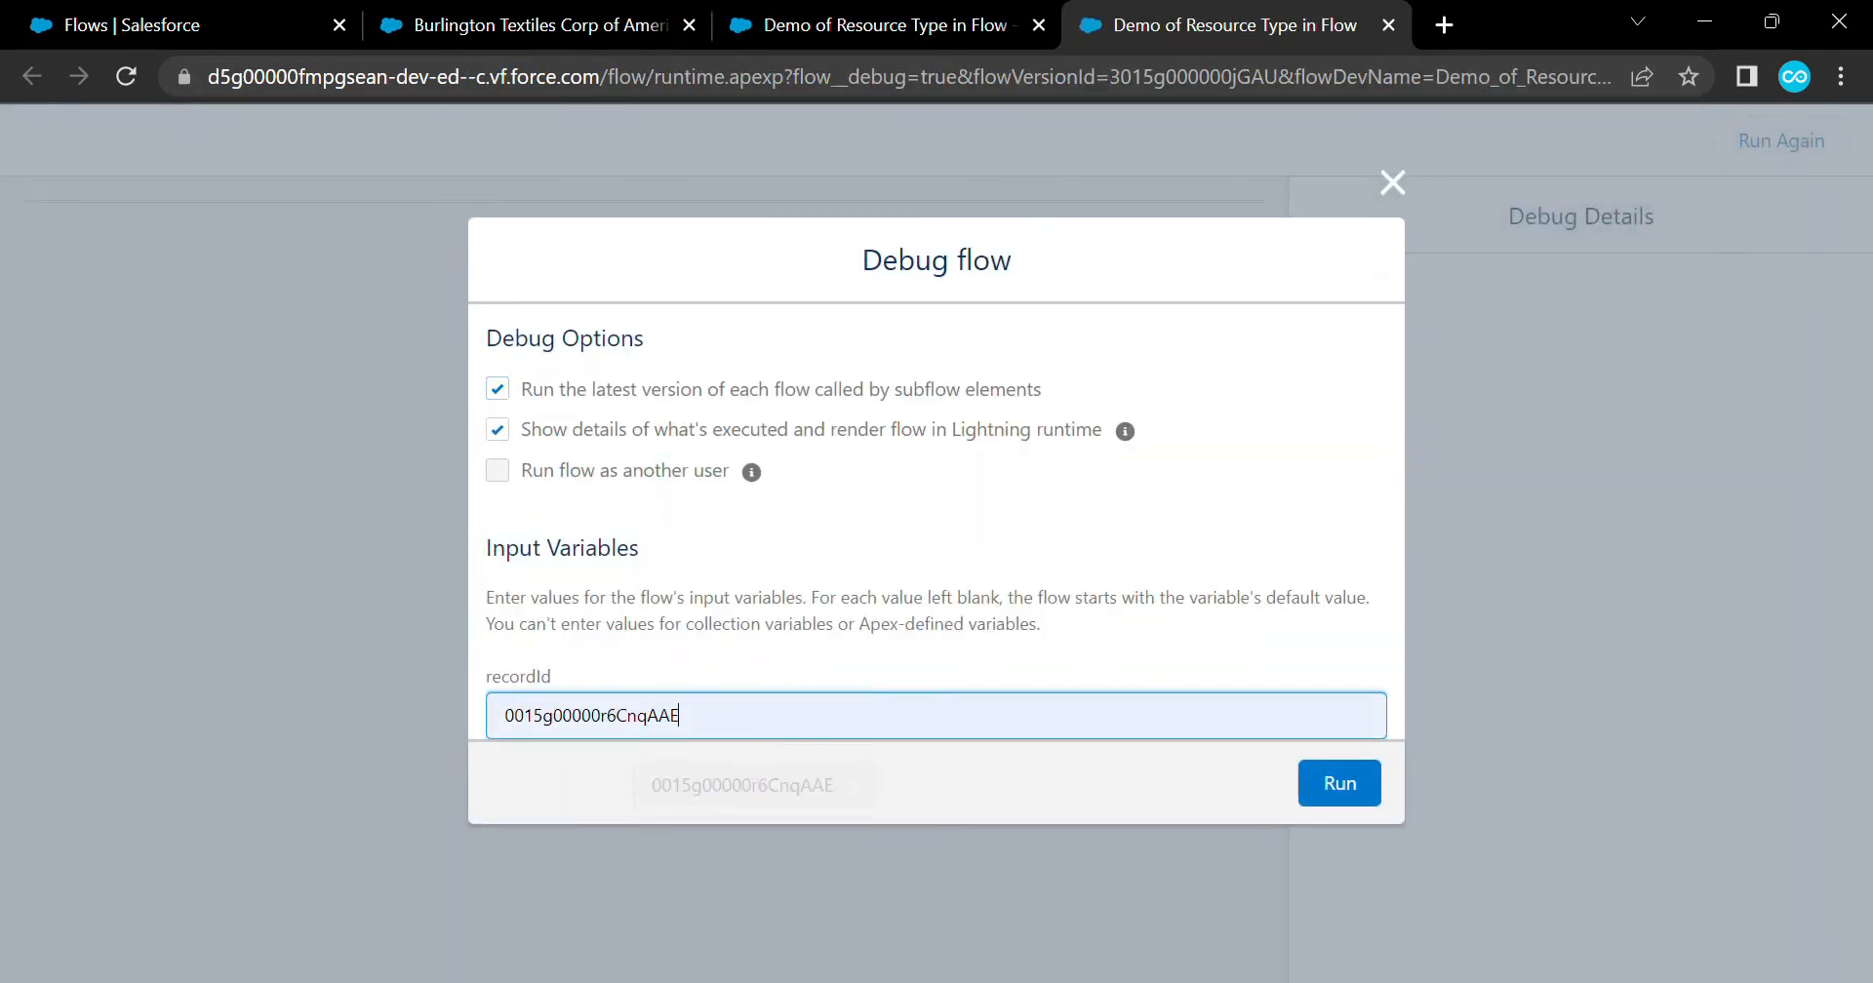
click(1340, 783)
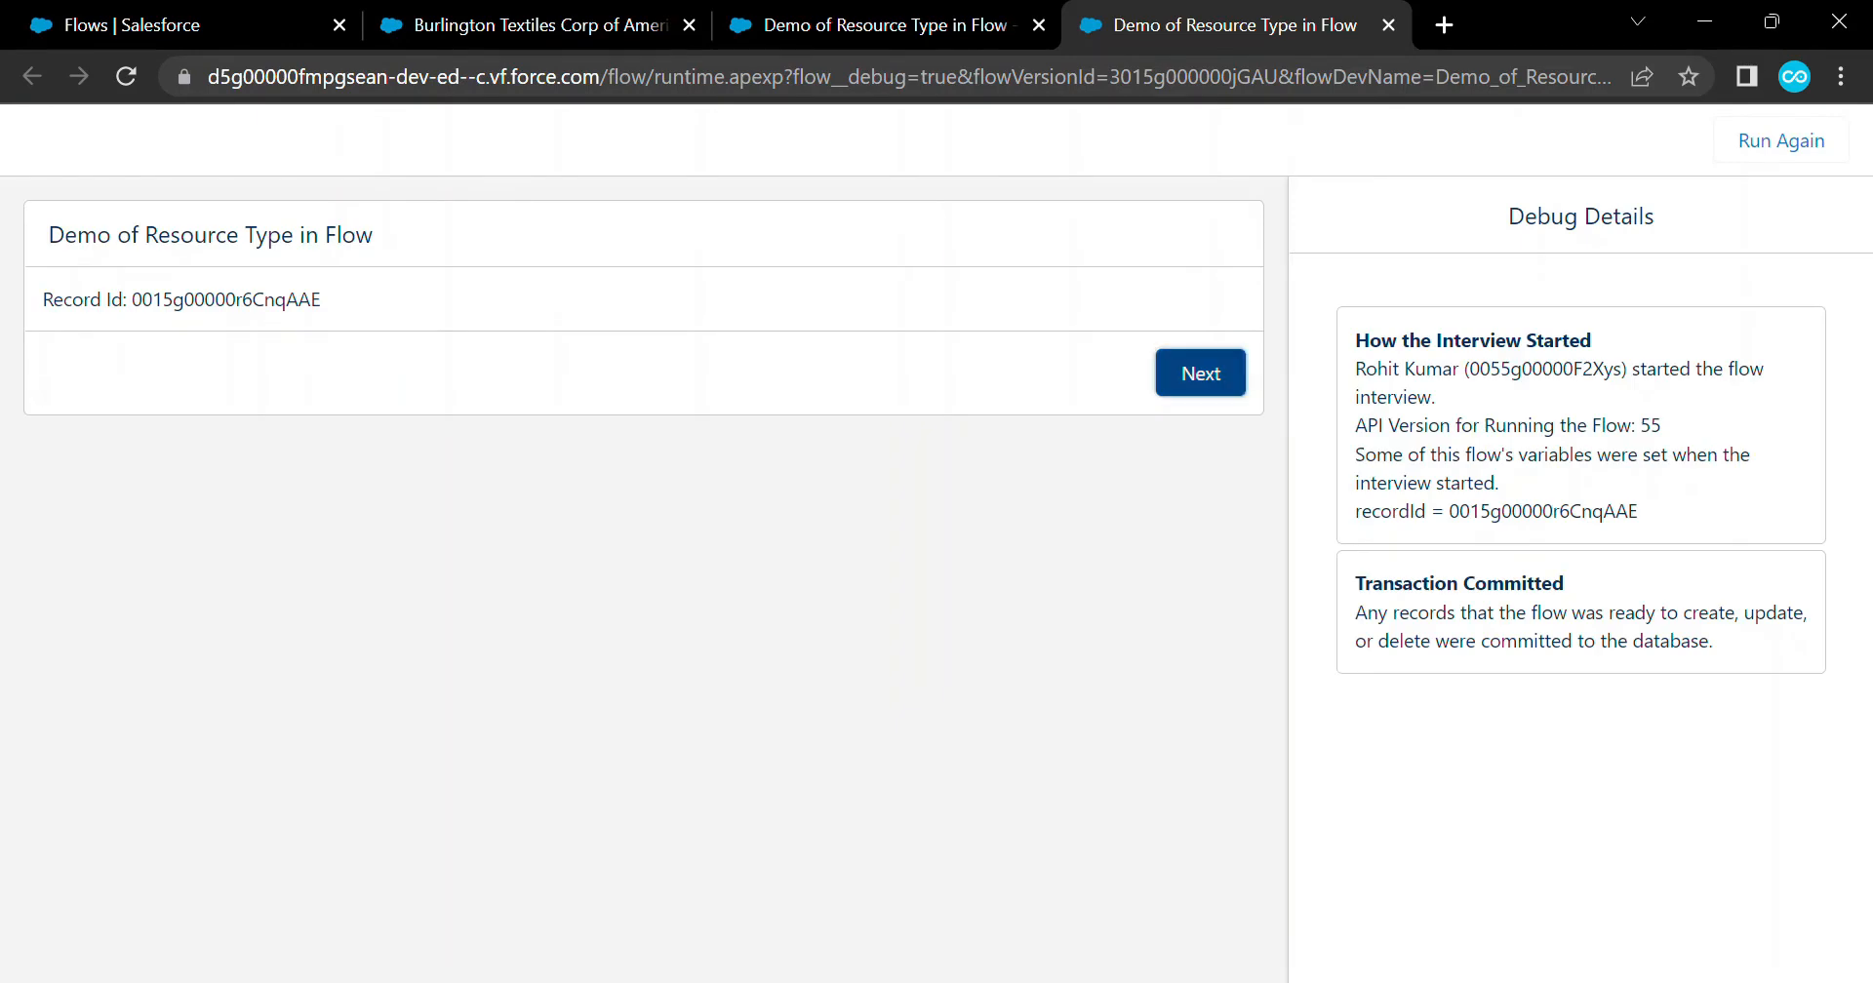
Advance to the second screen, examine the options of the Account Rating picklist, and close the debug run
click(1201, 372)
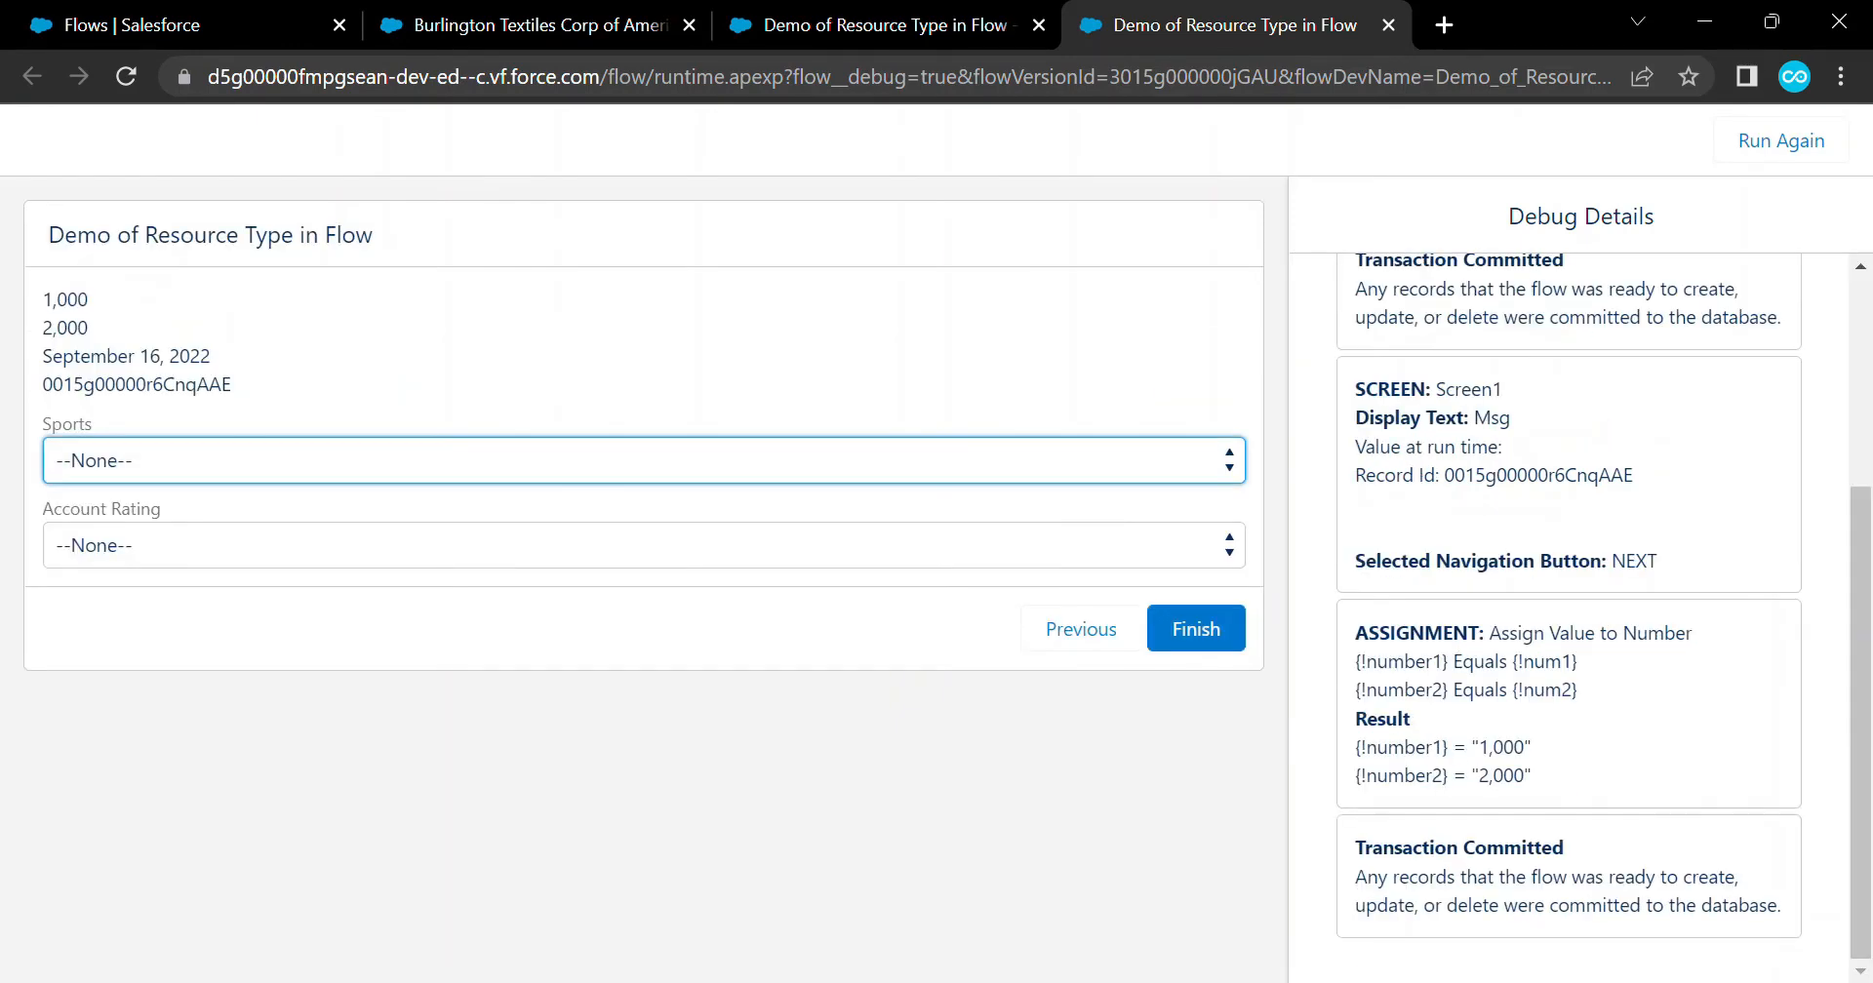
click(644, 545)
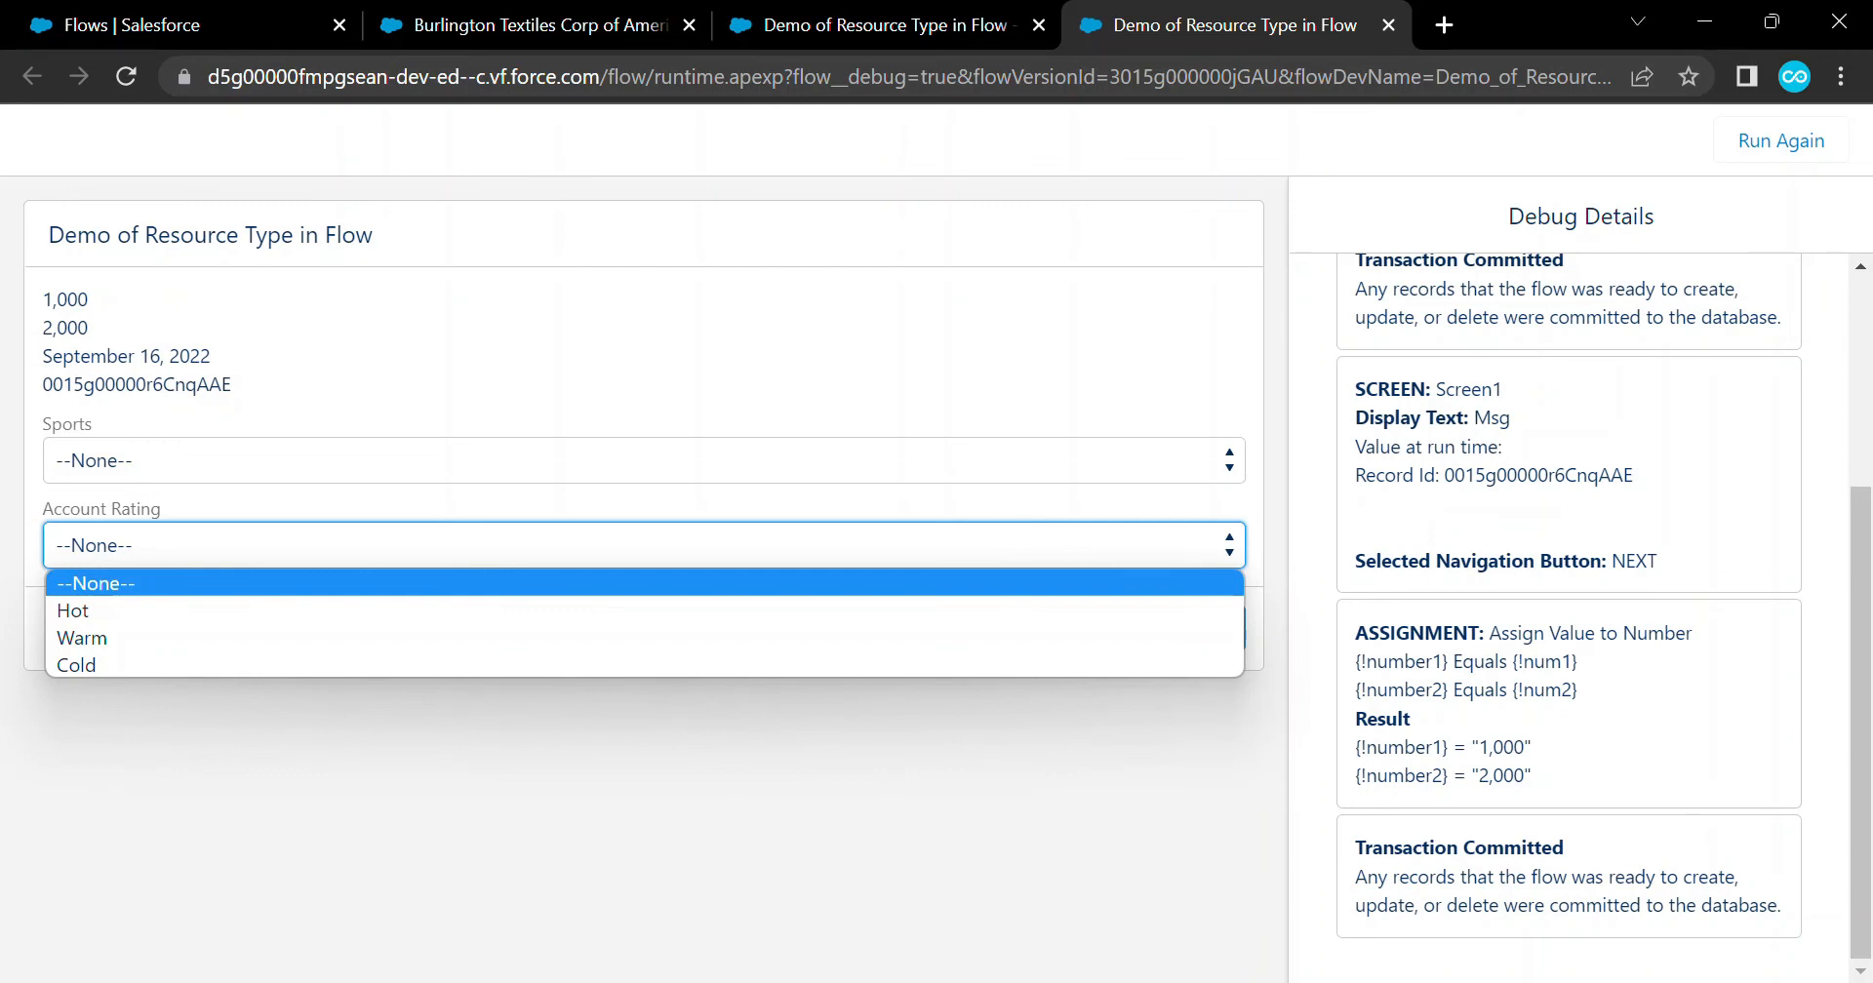
click(1388, 25)
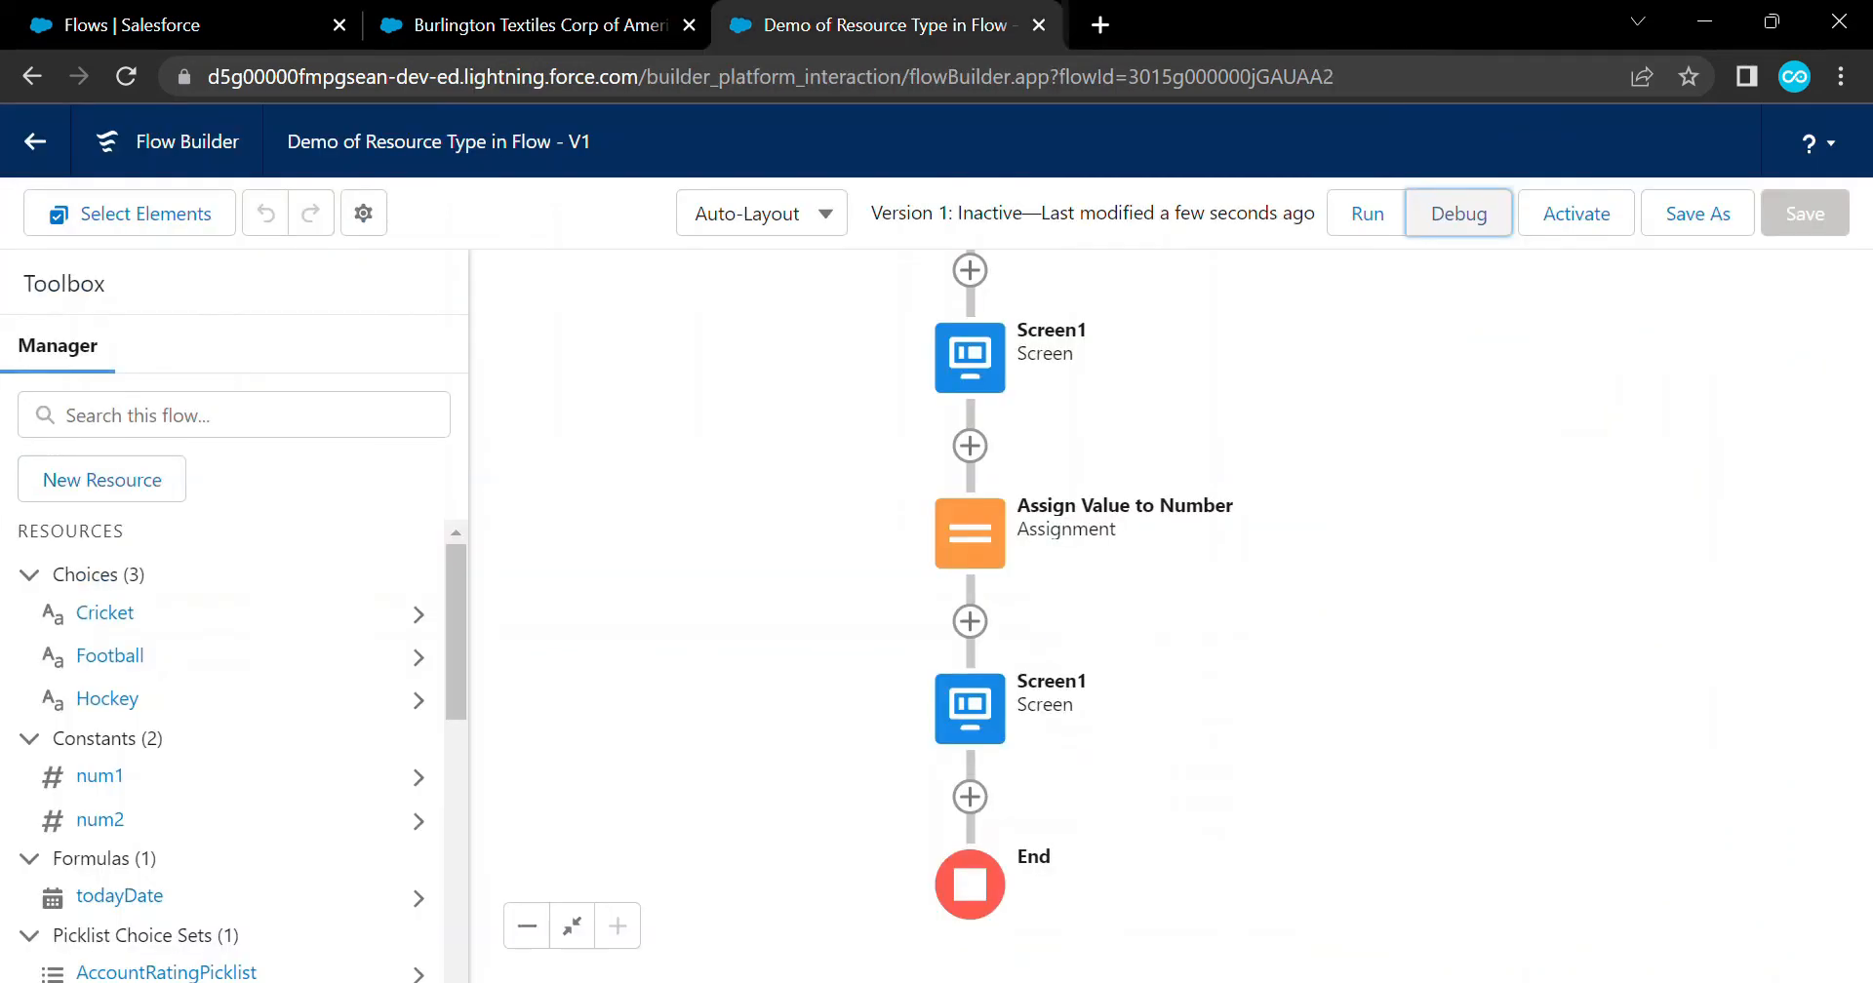
Start a new Record Choice Set resource with the API name AccountName, based on the Account object
click(101, 479)
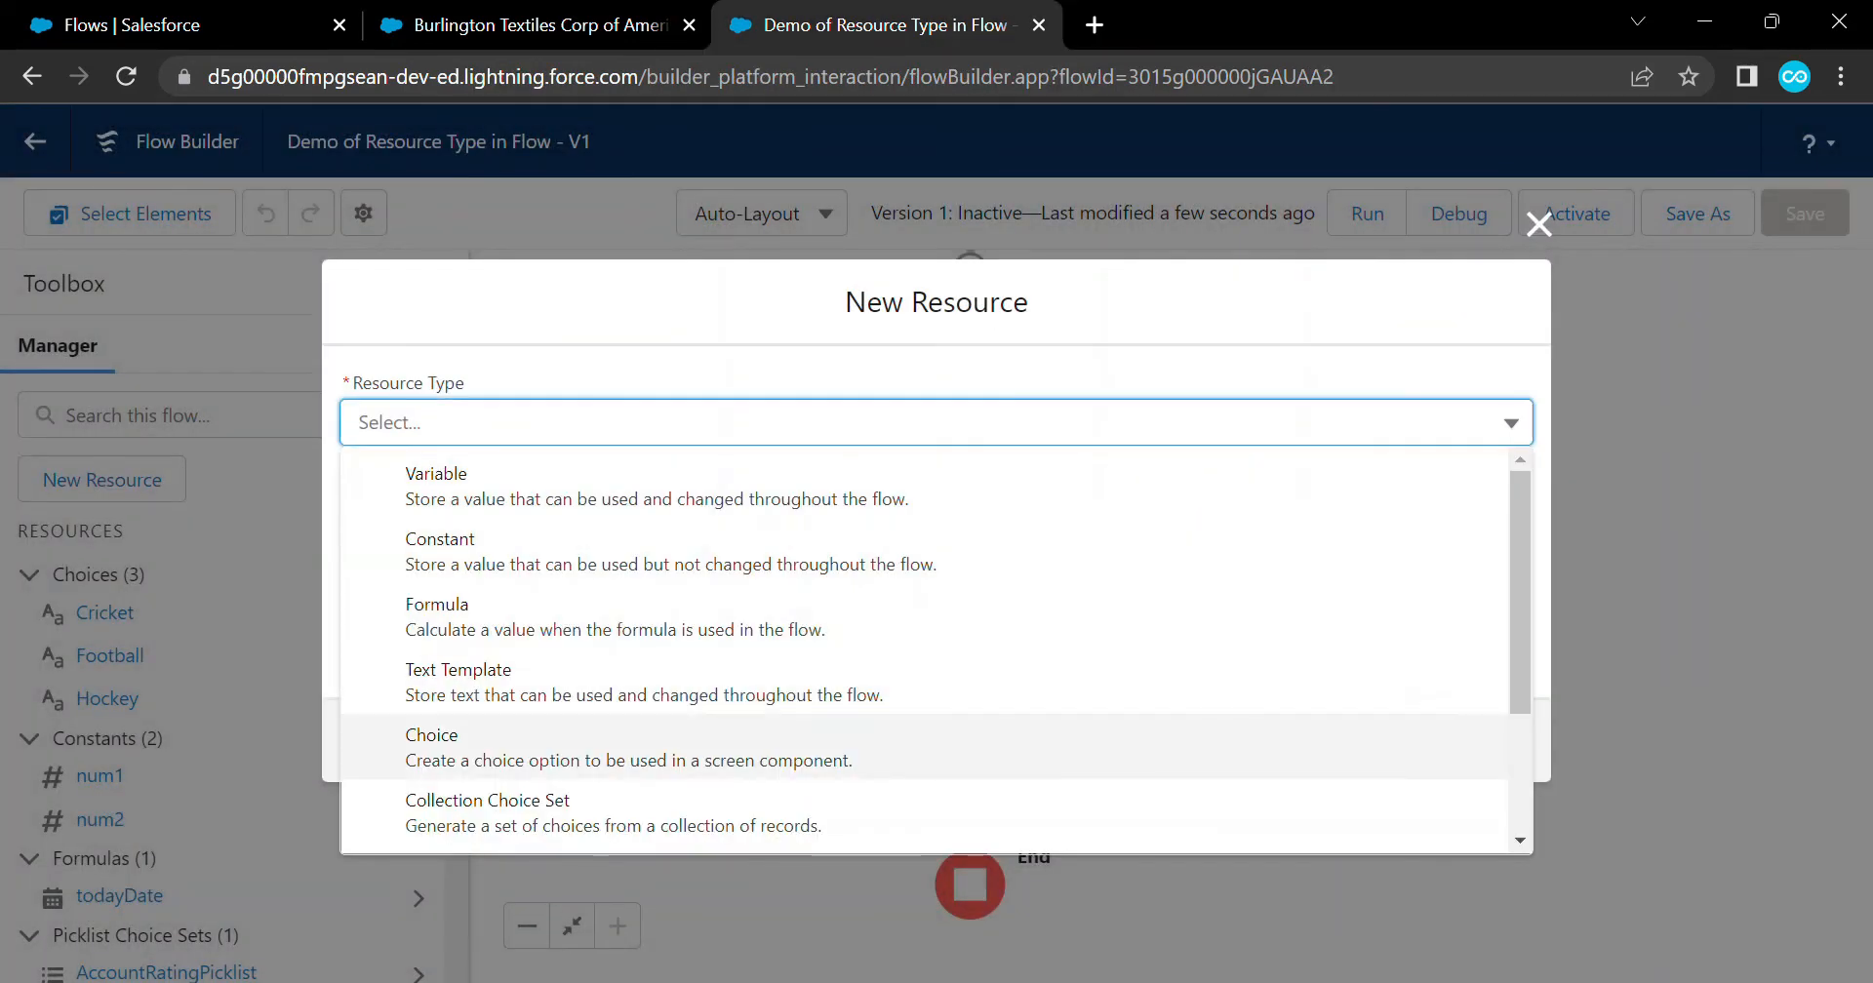
scroll(924, 728, down, 1)
scroll(925, 742, down, 2)
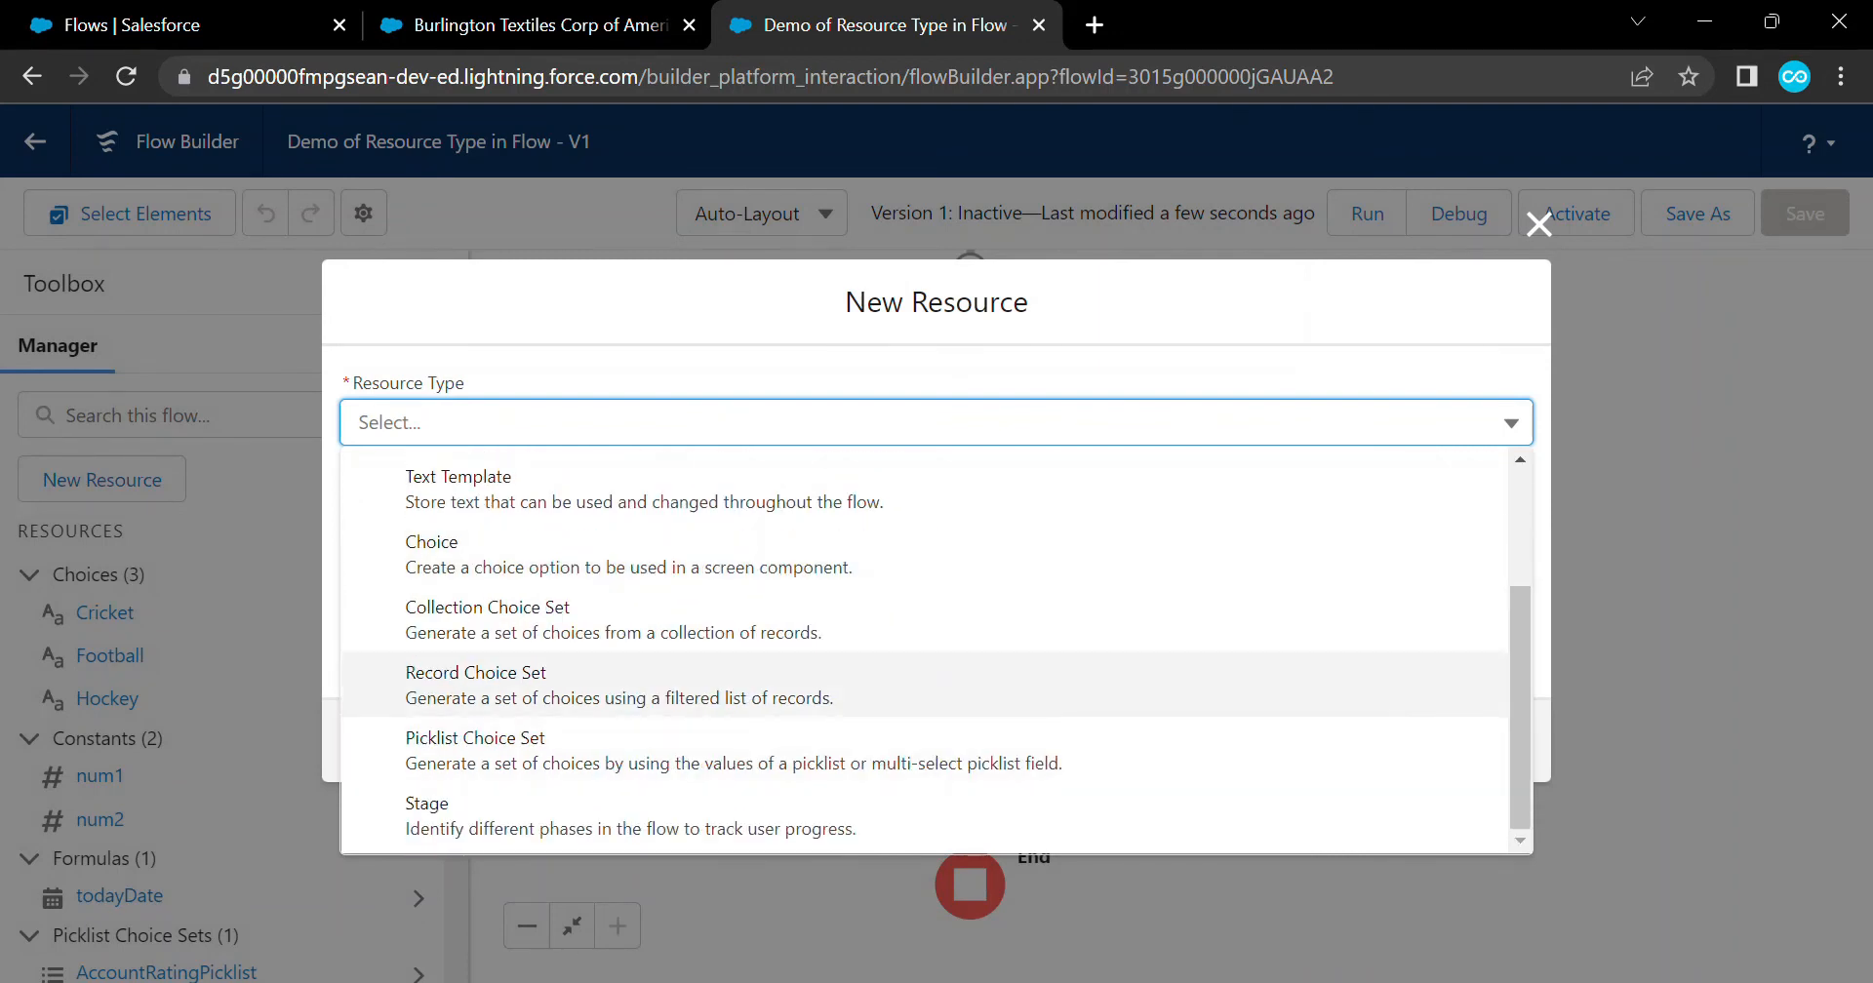
click(925, 685)
click(925, 483)
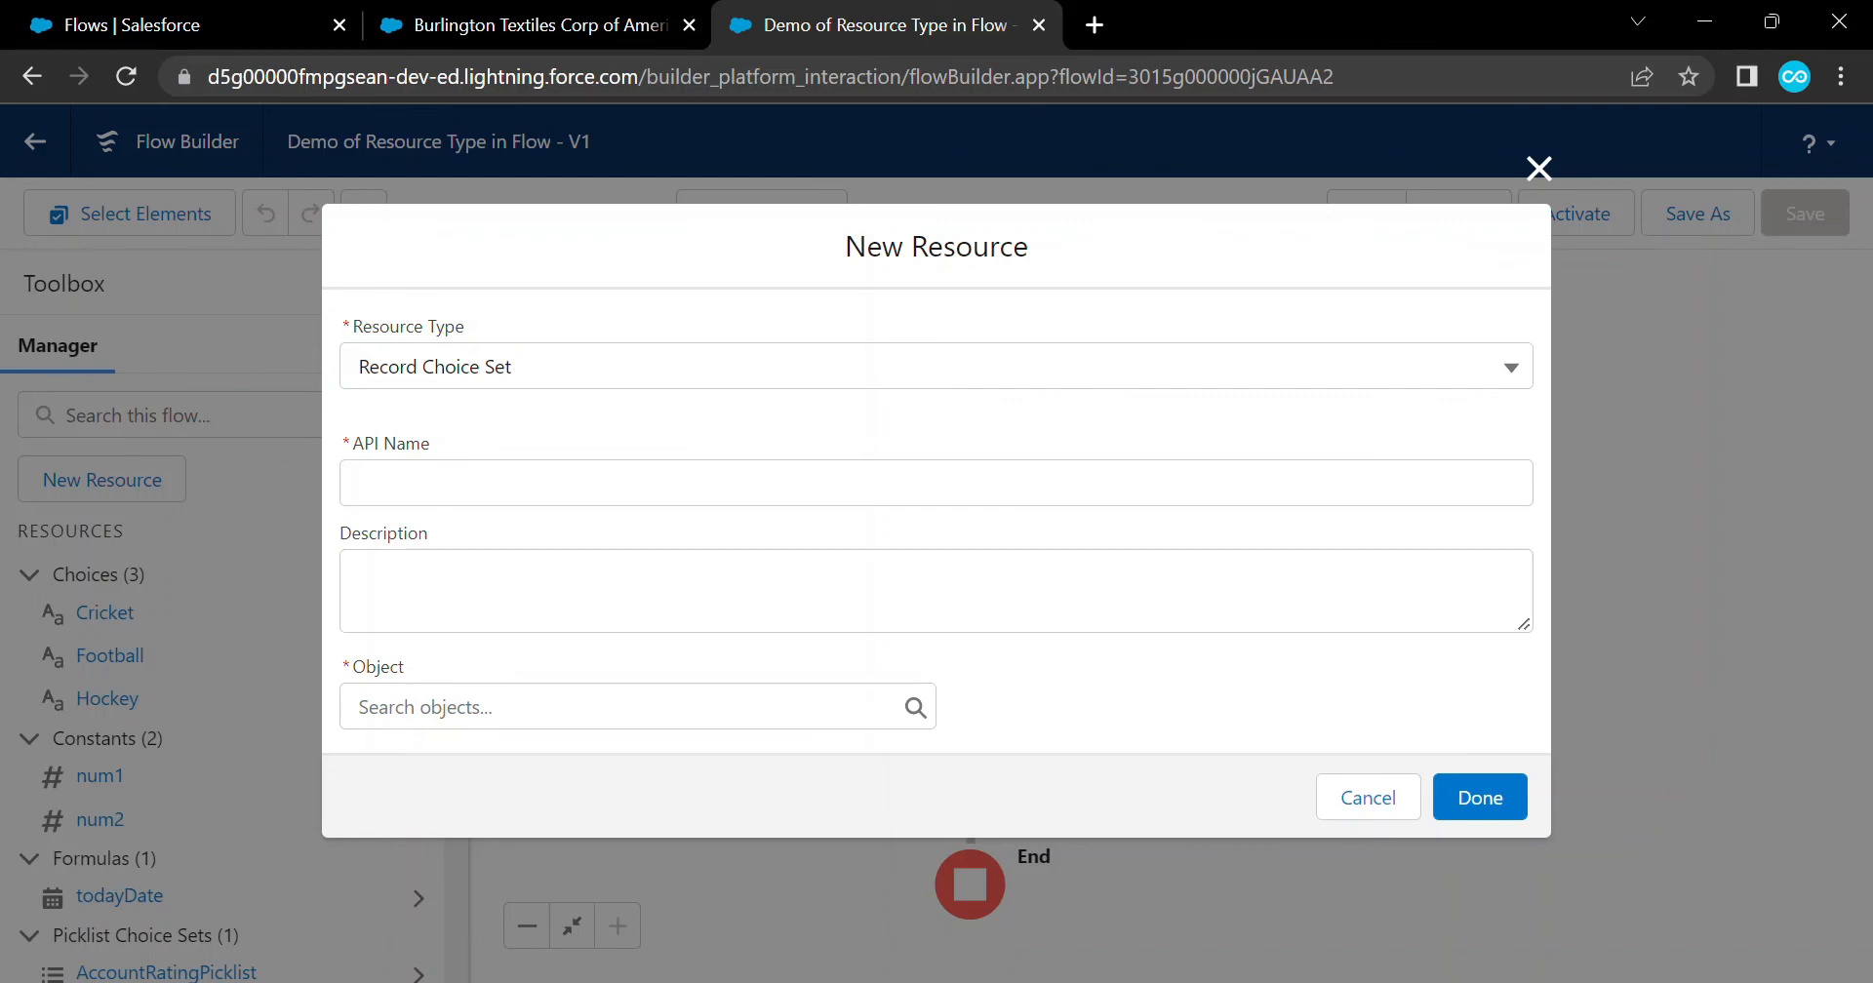
click(430, 482)
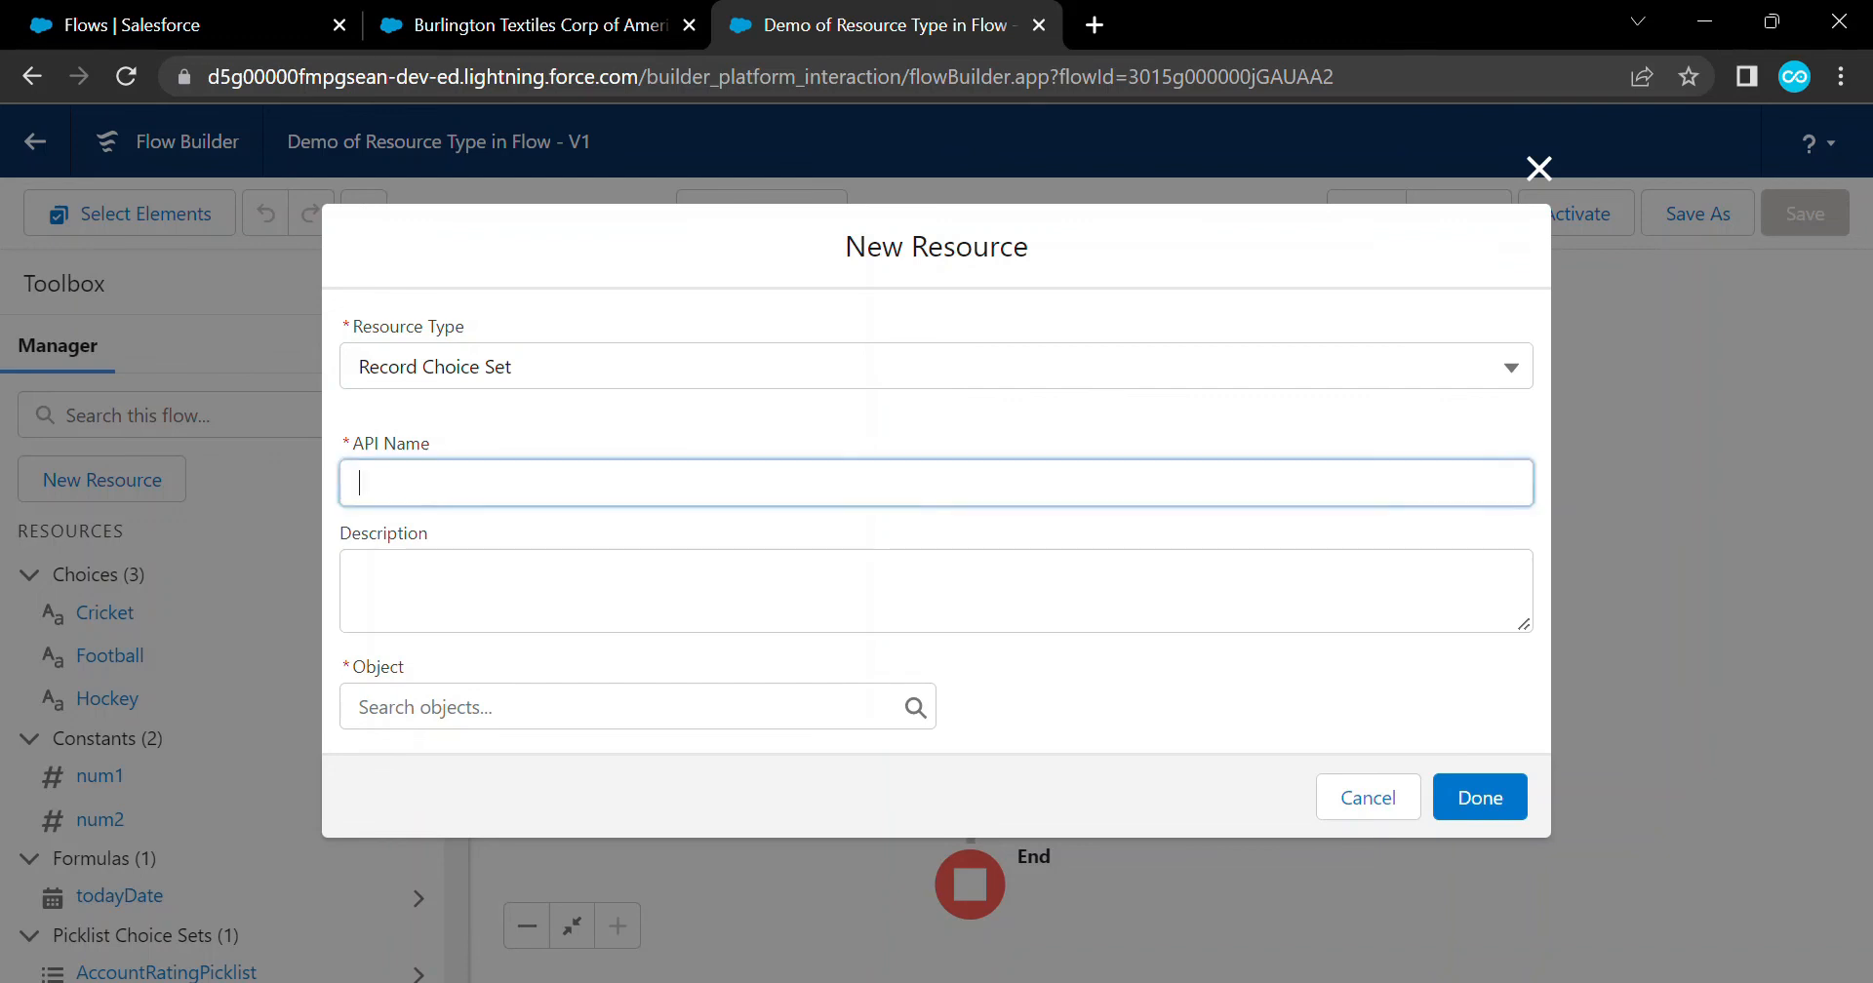
text(AccountName)
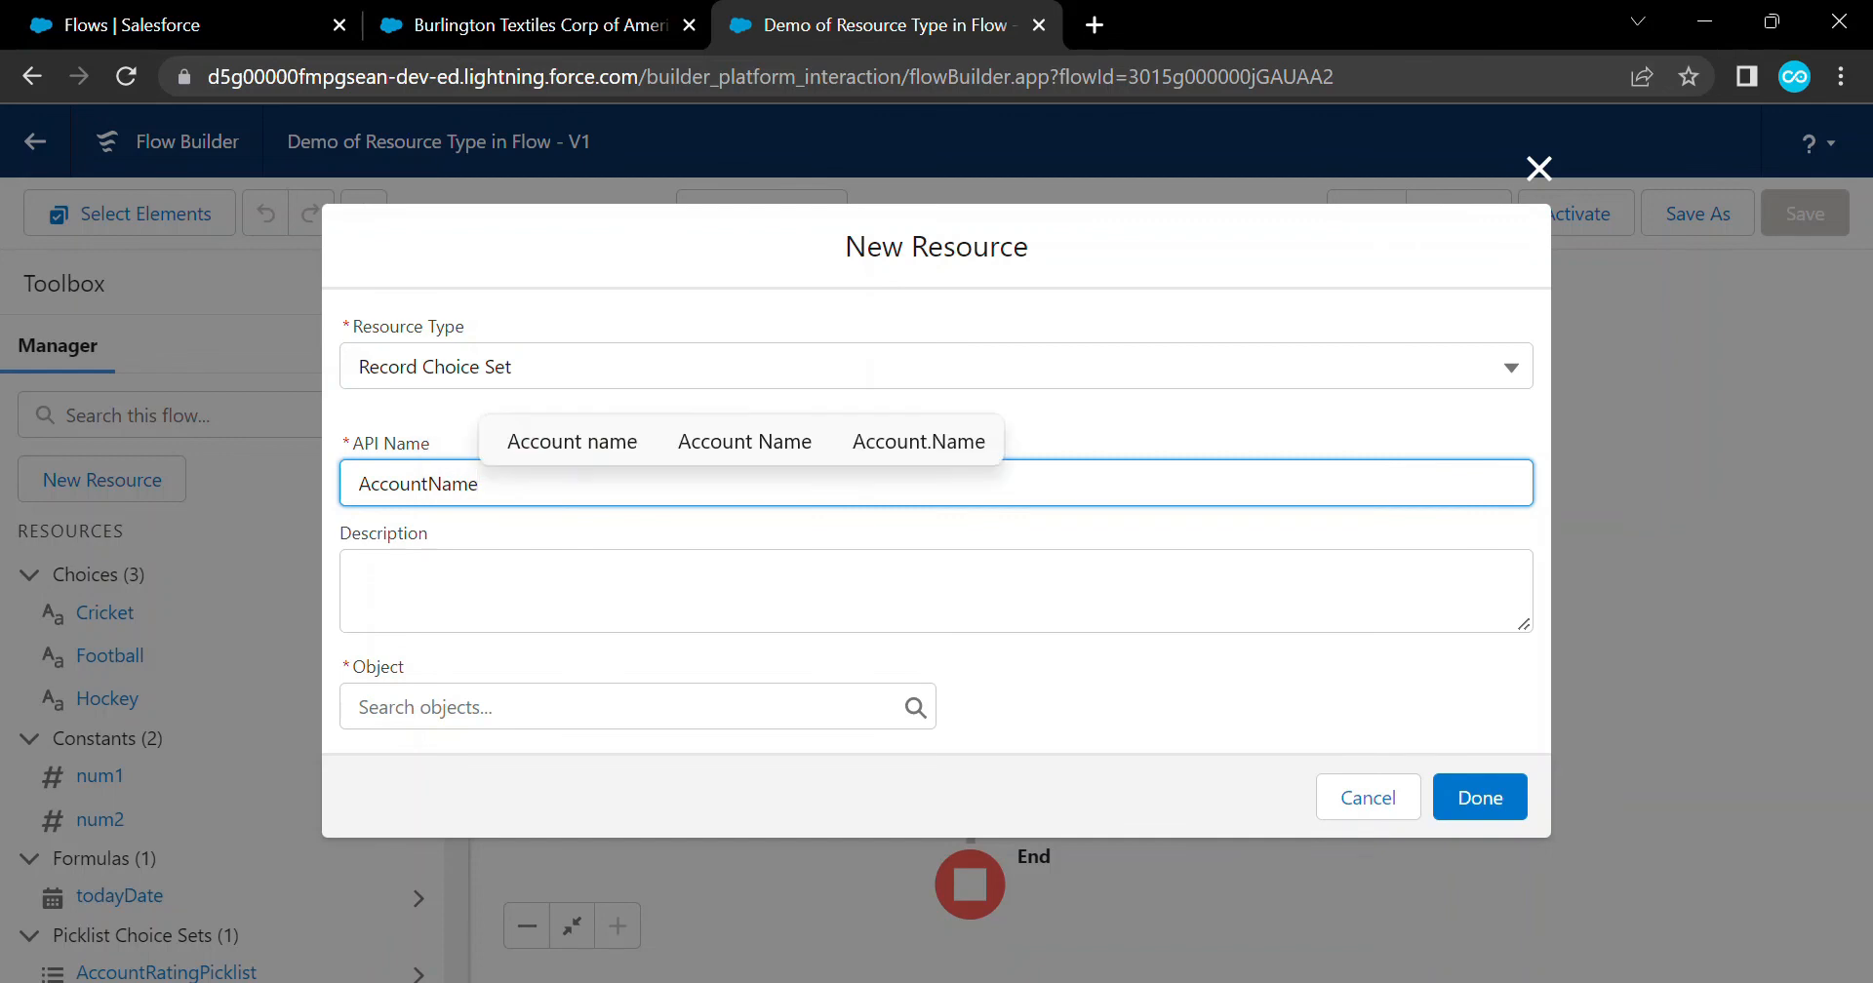
key(Tab)
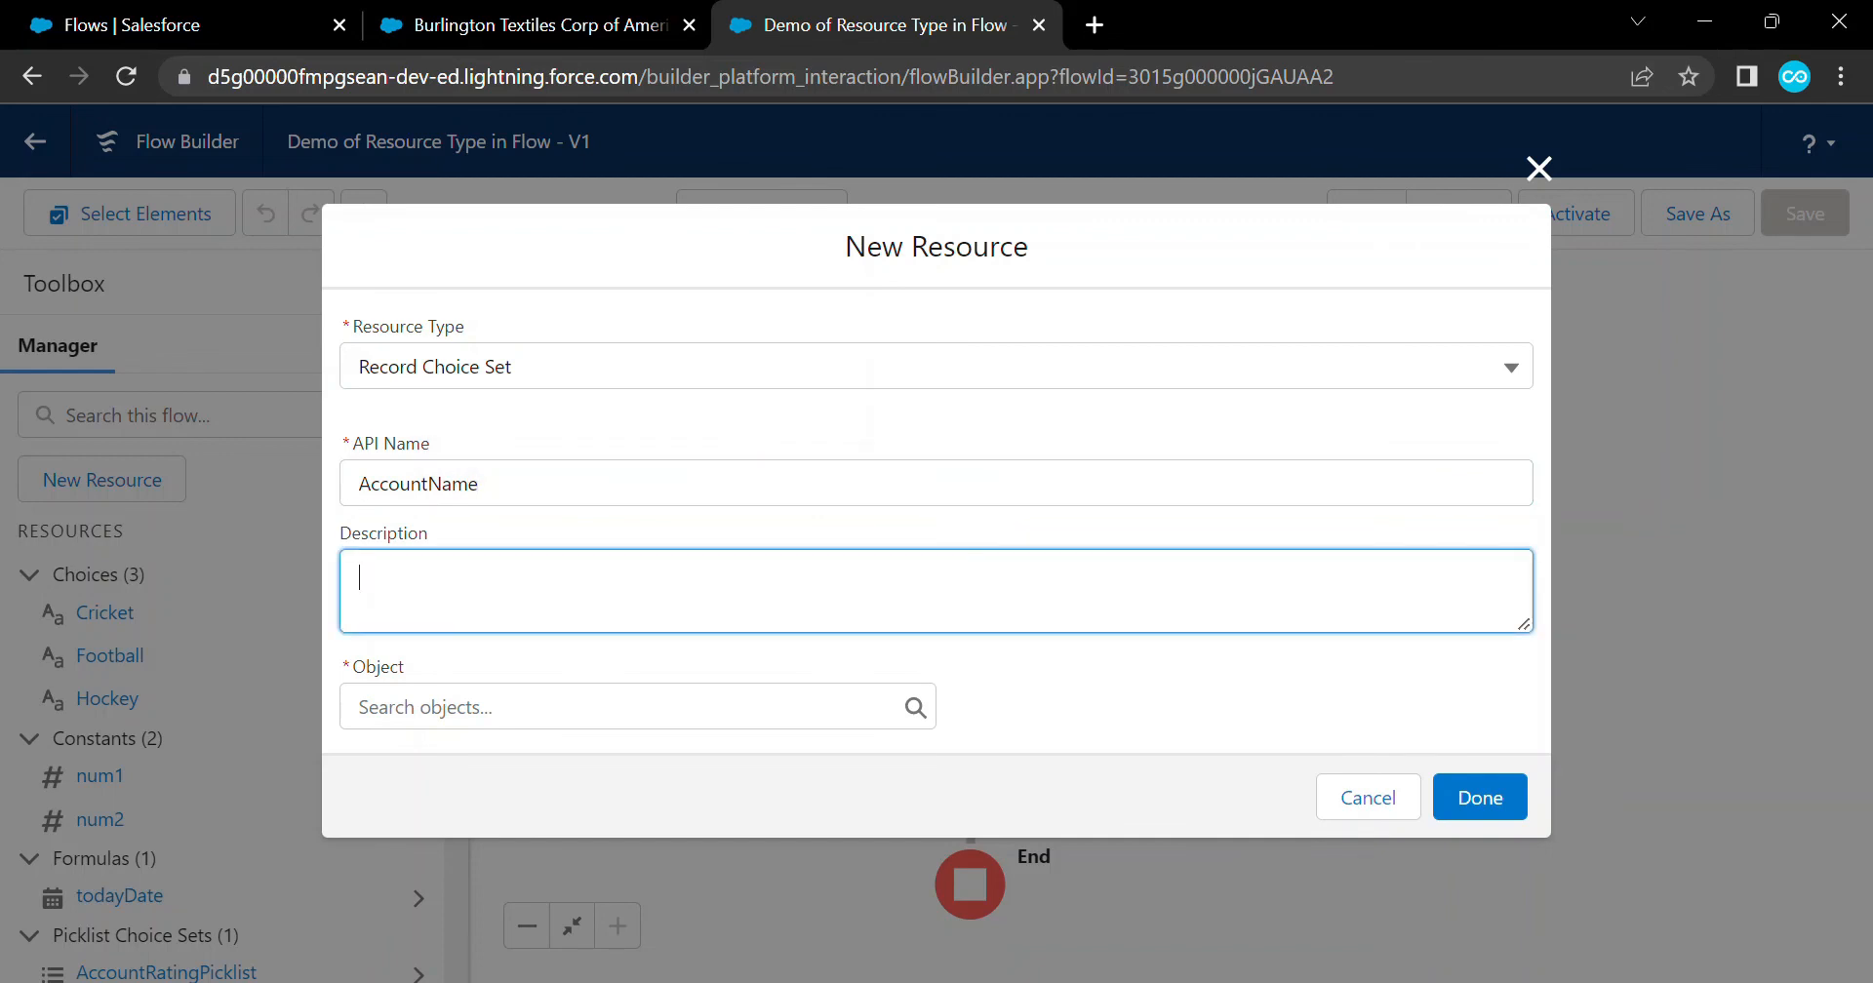
key(Tab)
text(Acc)
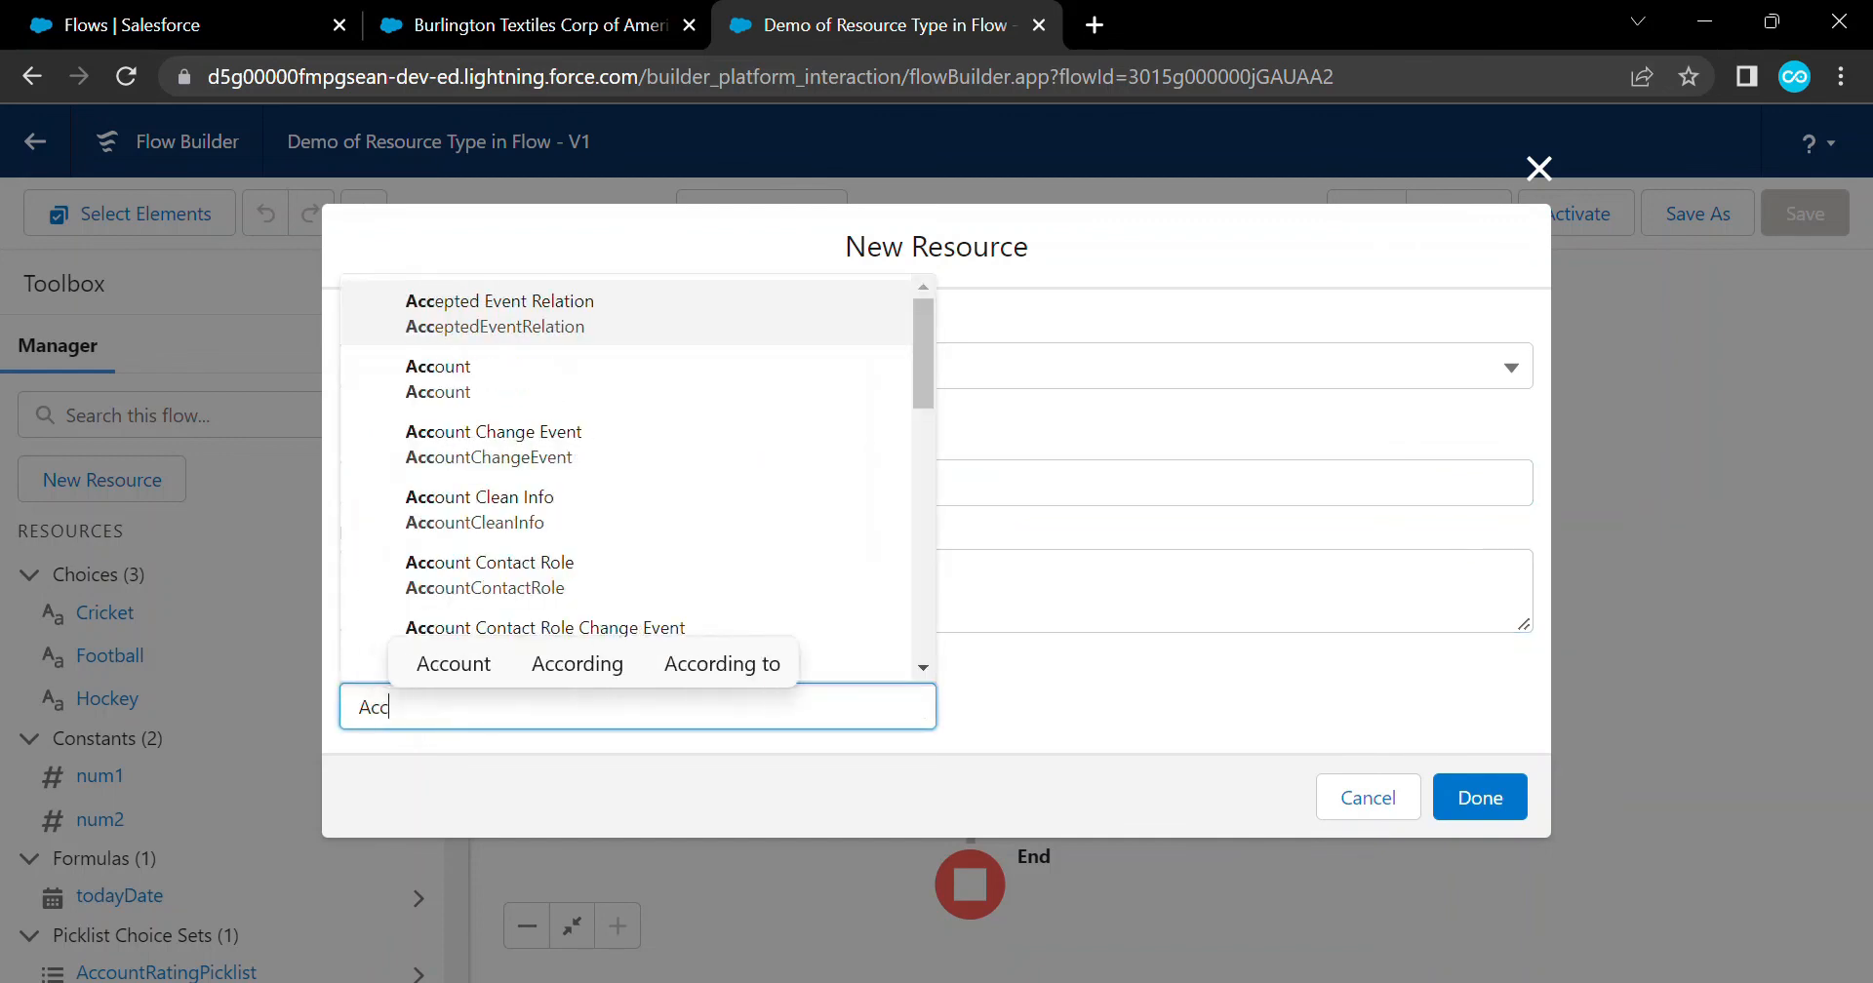
click(449, 378)
Filter the choice set's Account records to those where Active__c equals Yes
scroll(448, 592, down, 3)
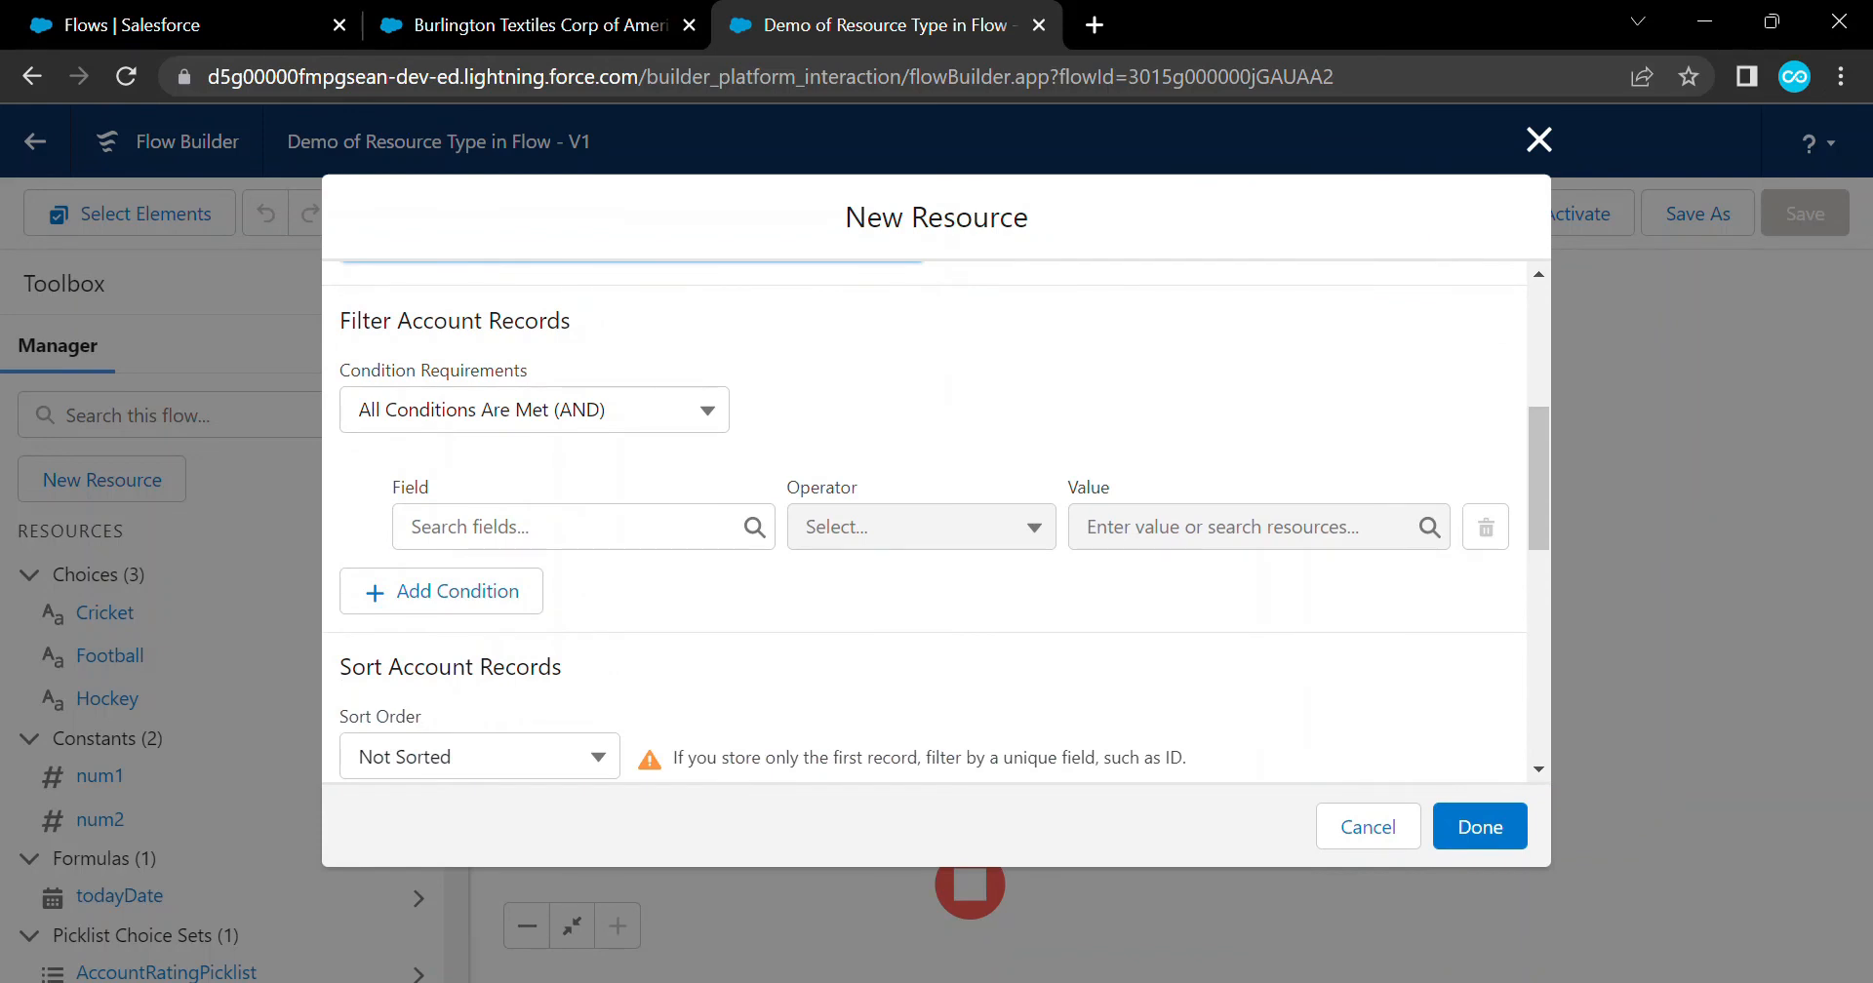
click(566, 527)
key(Down)
key(Down)
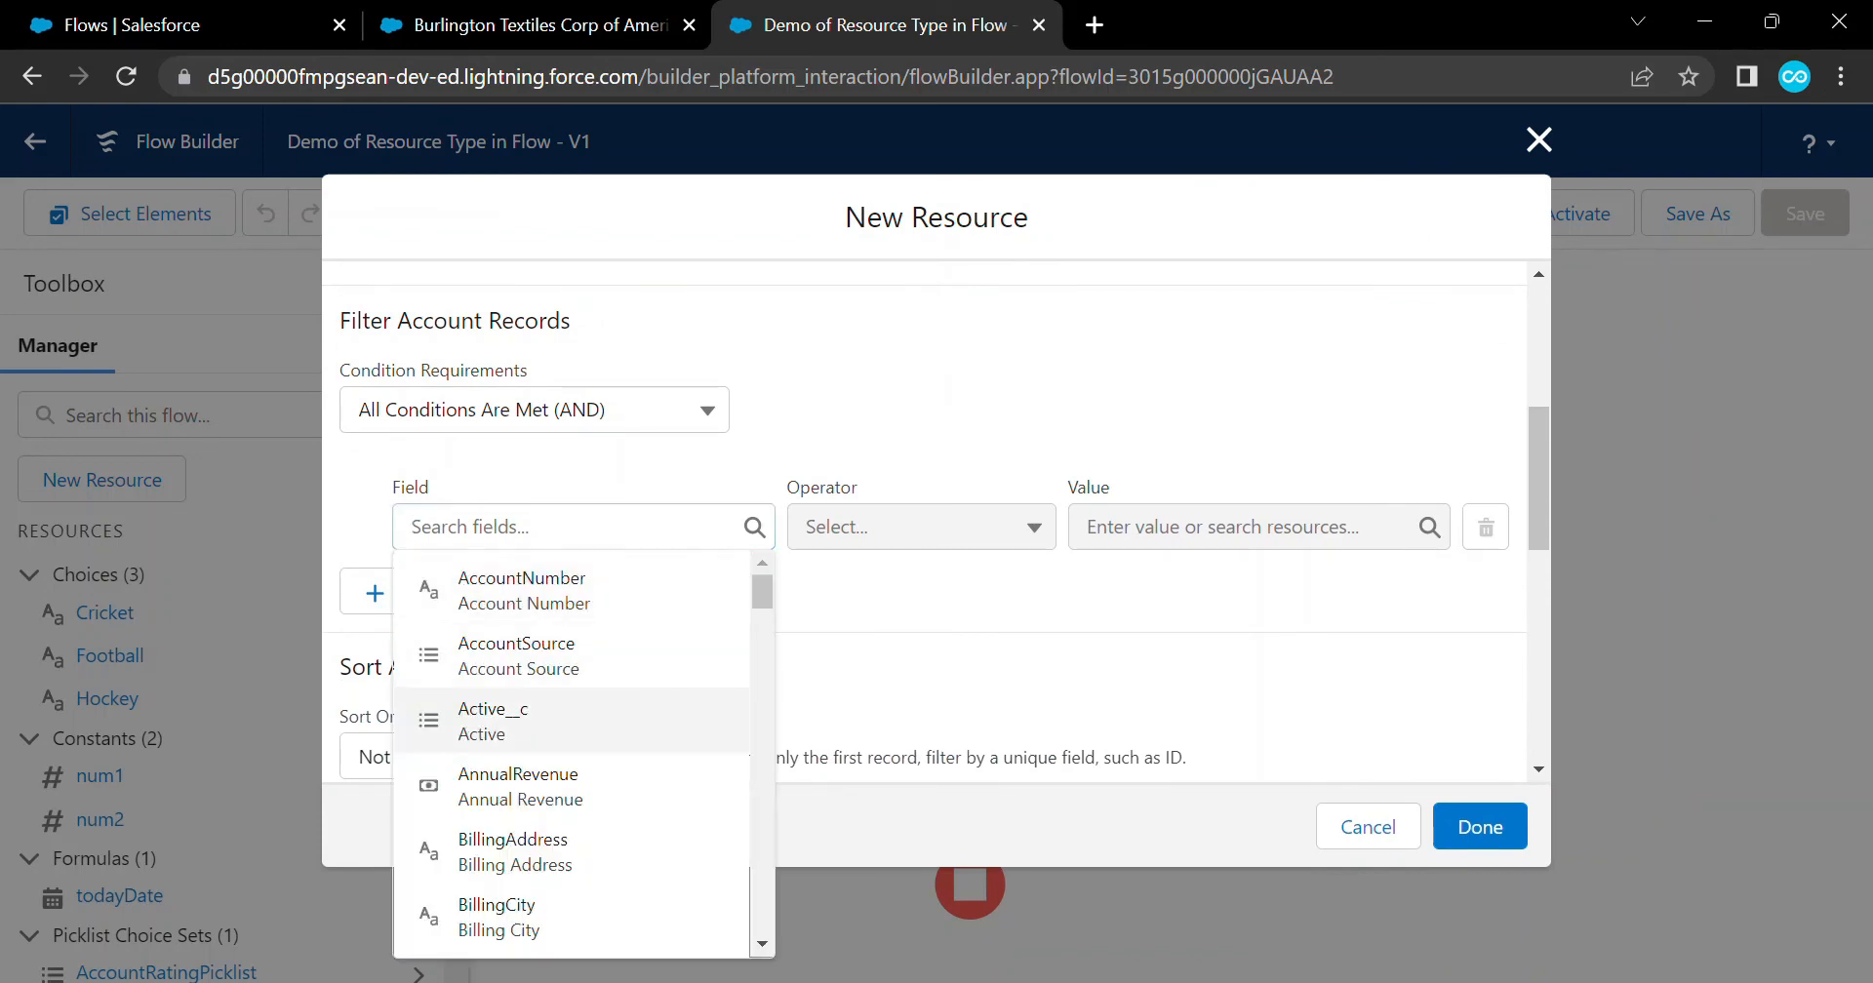
key(Return)
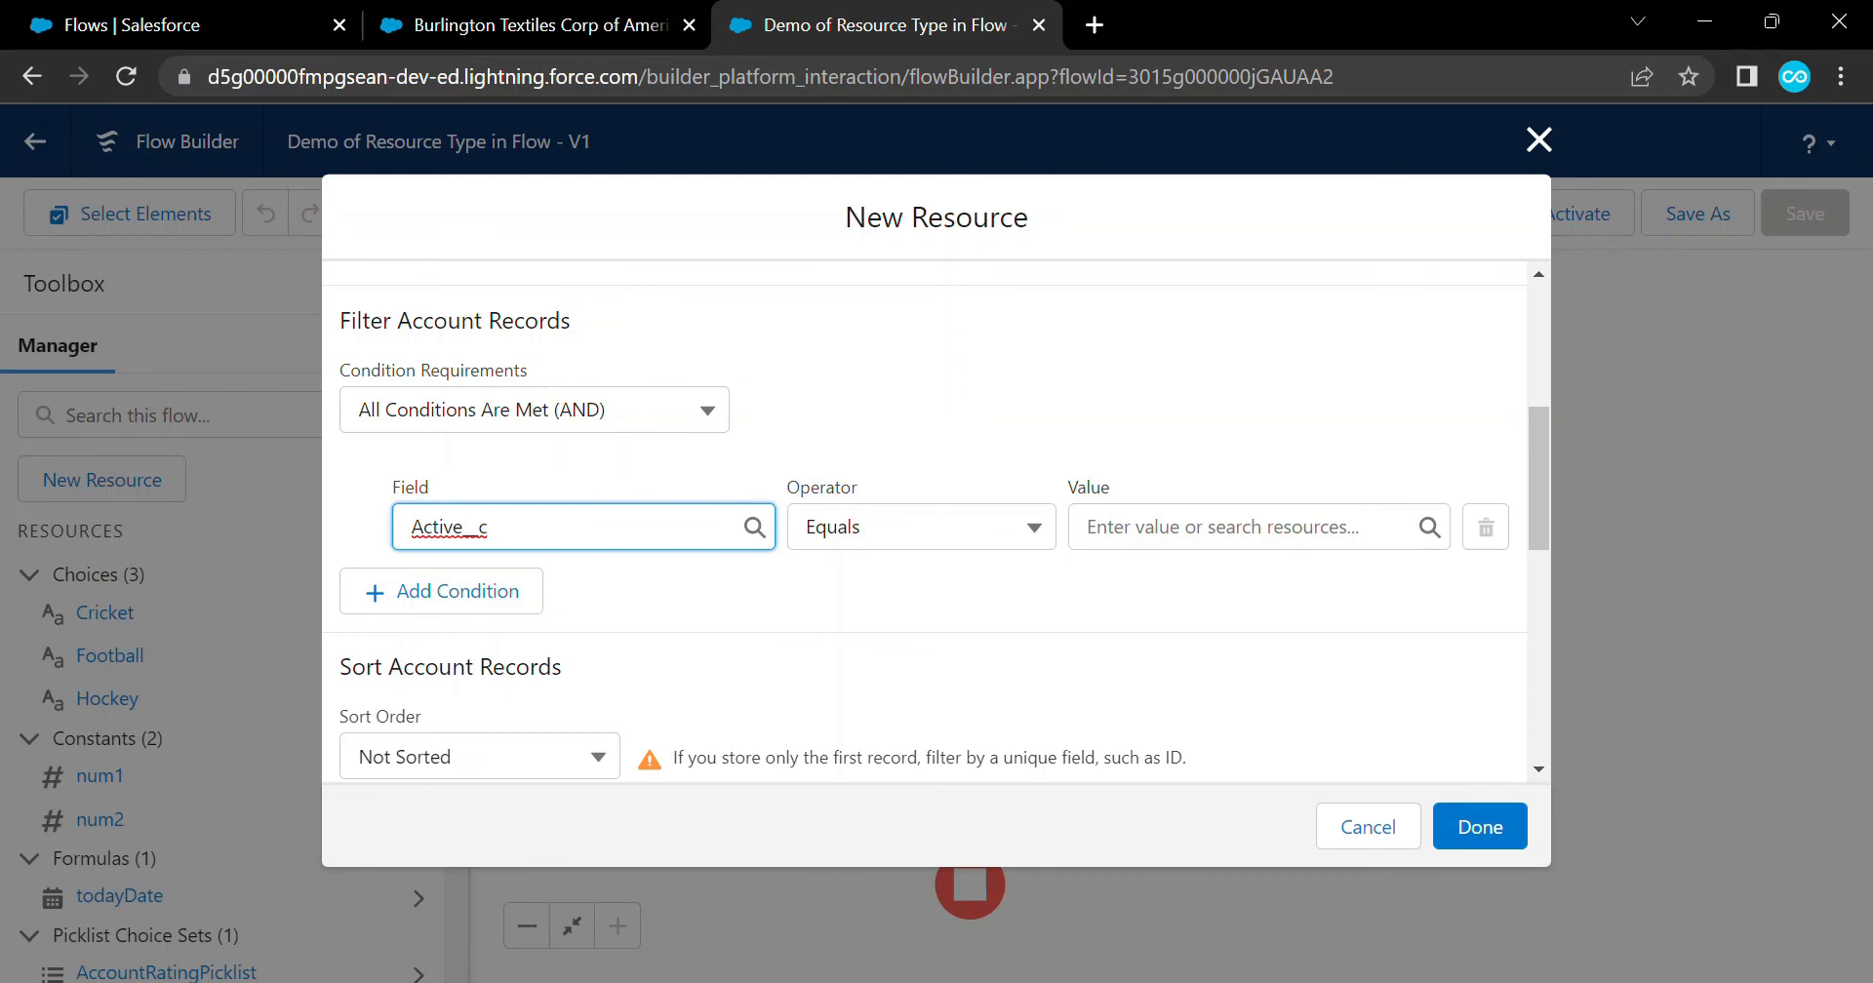
click(1259, 527)
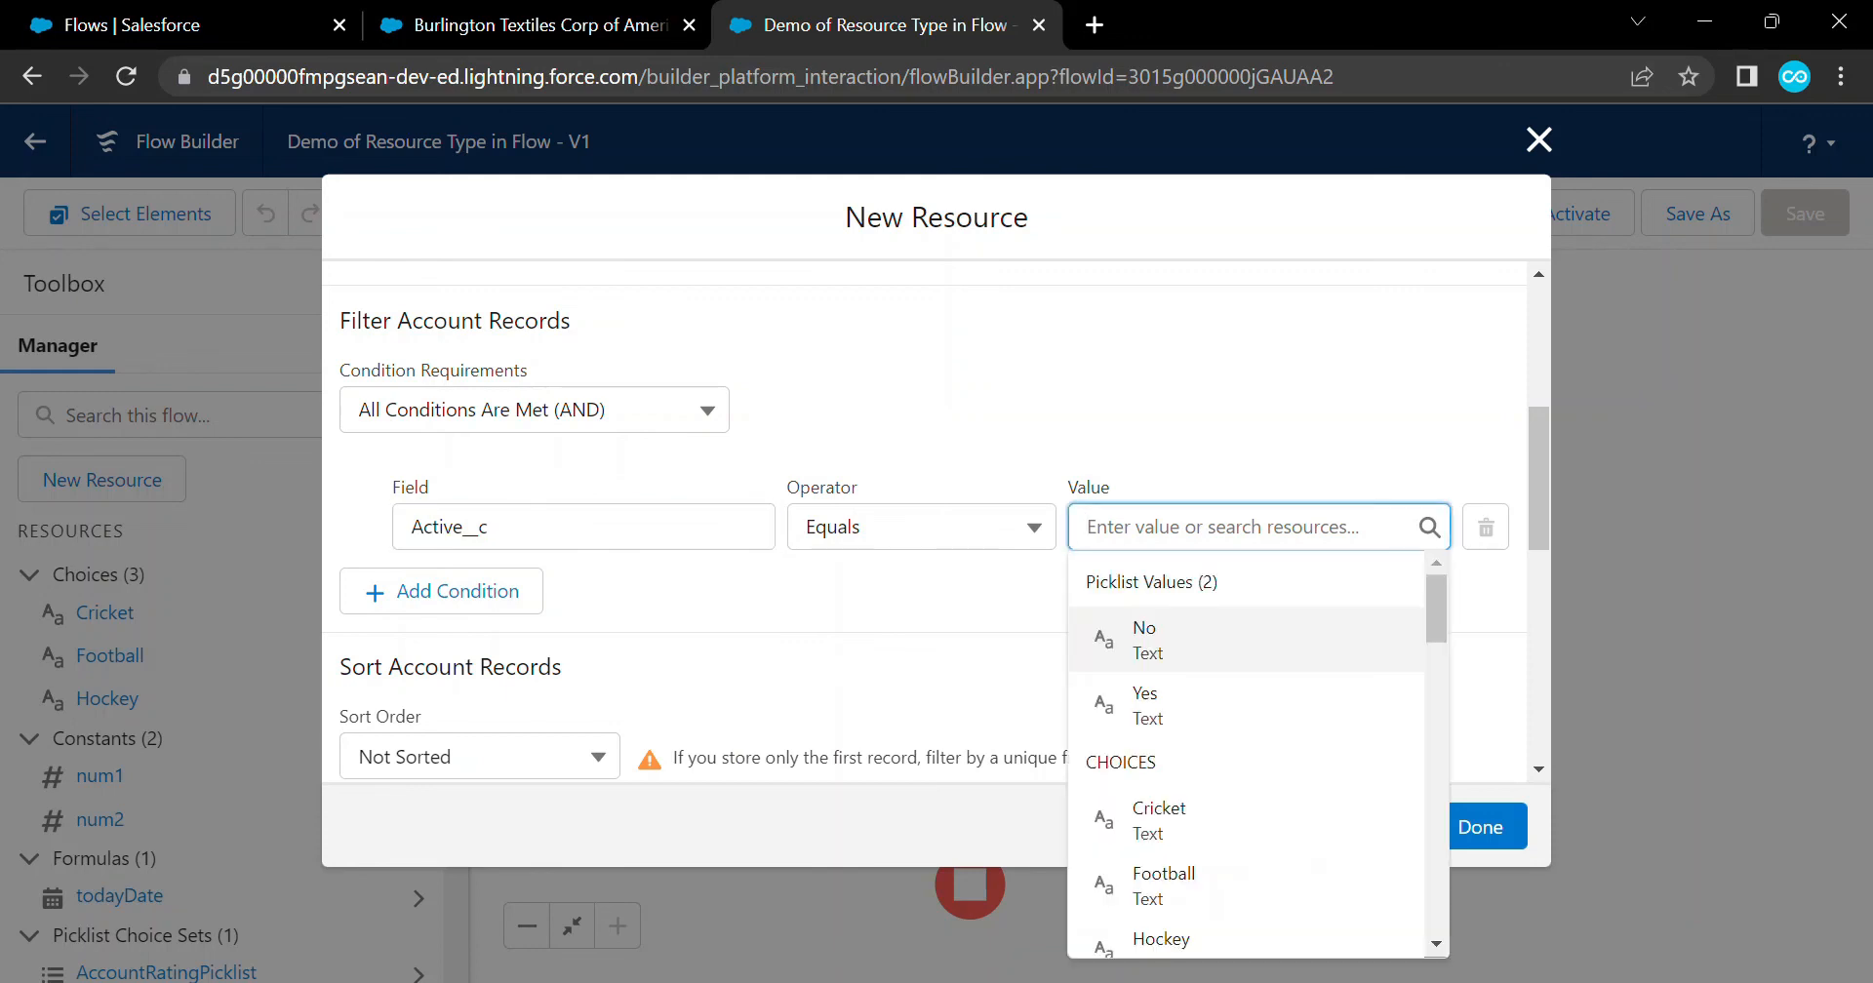
key(Return)
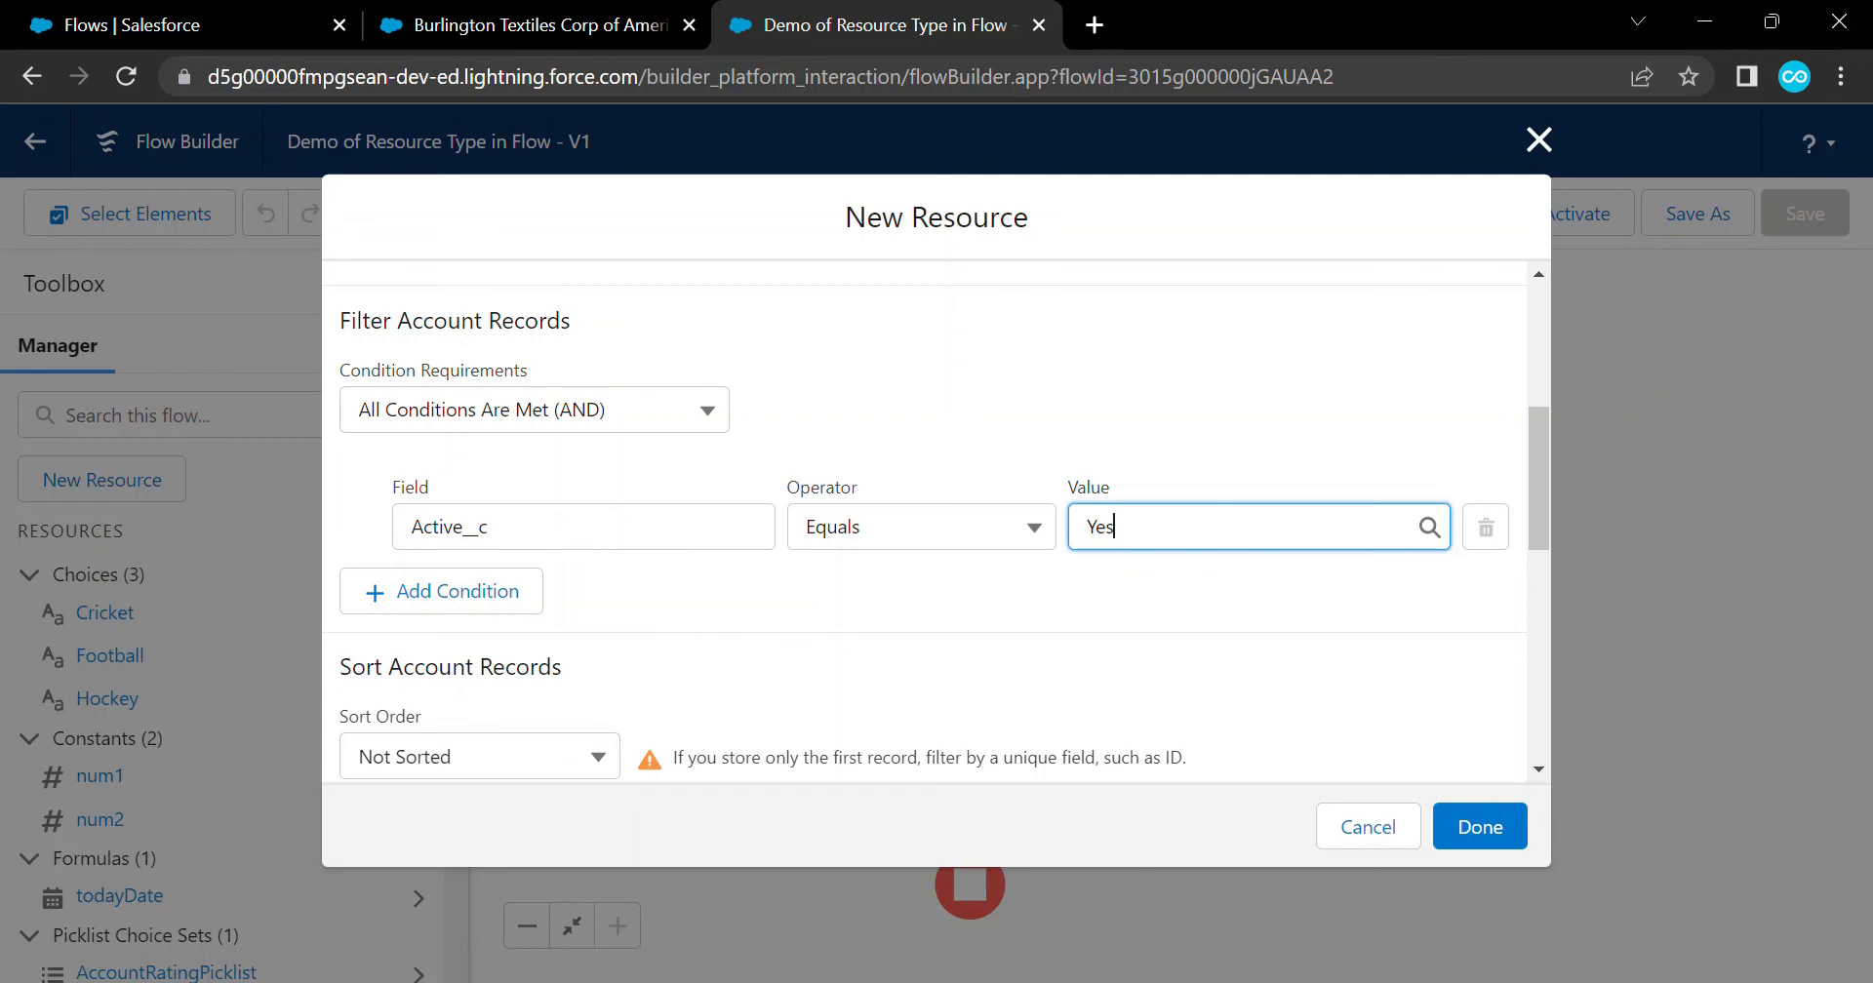
scroll(936, 521, down, 4)
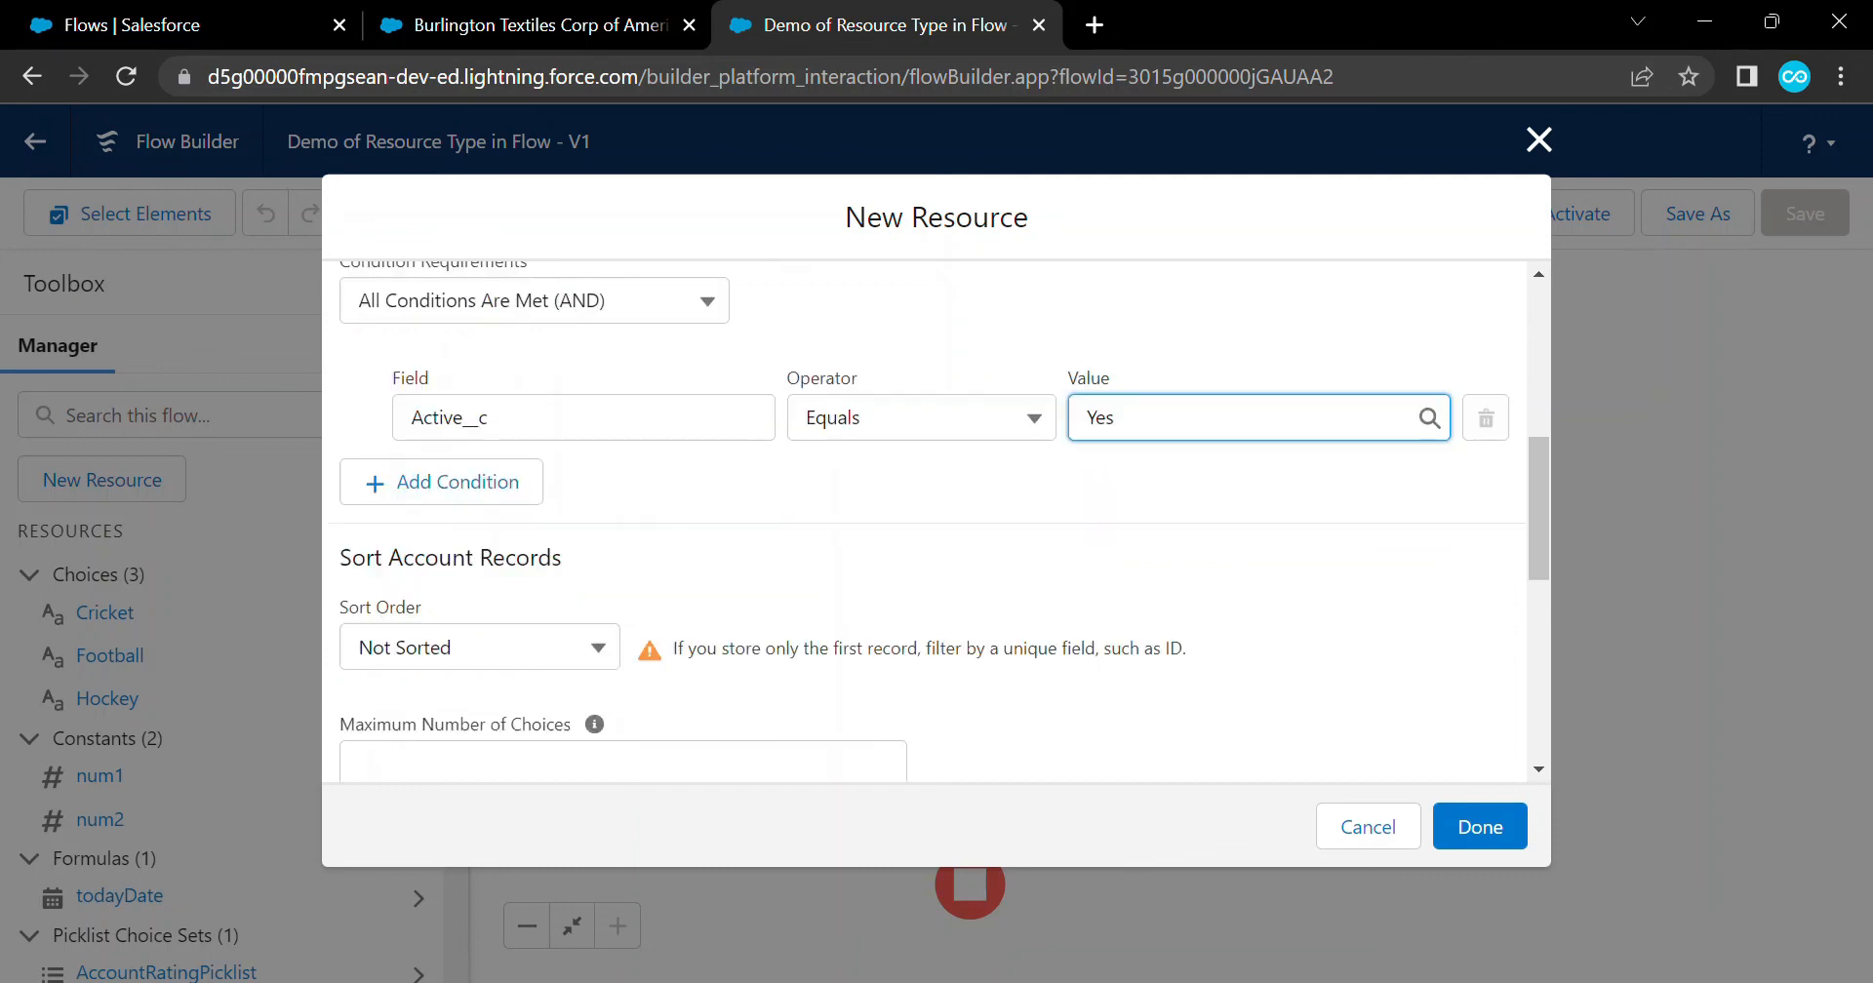
click(622, 434)
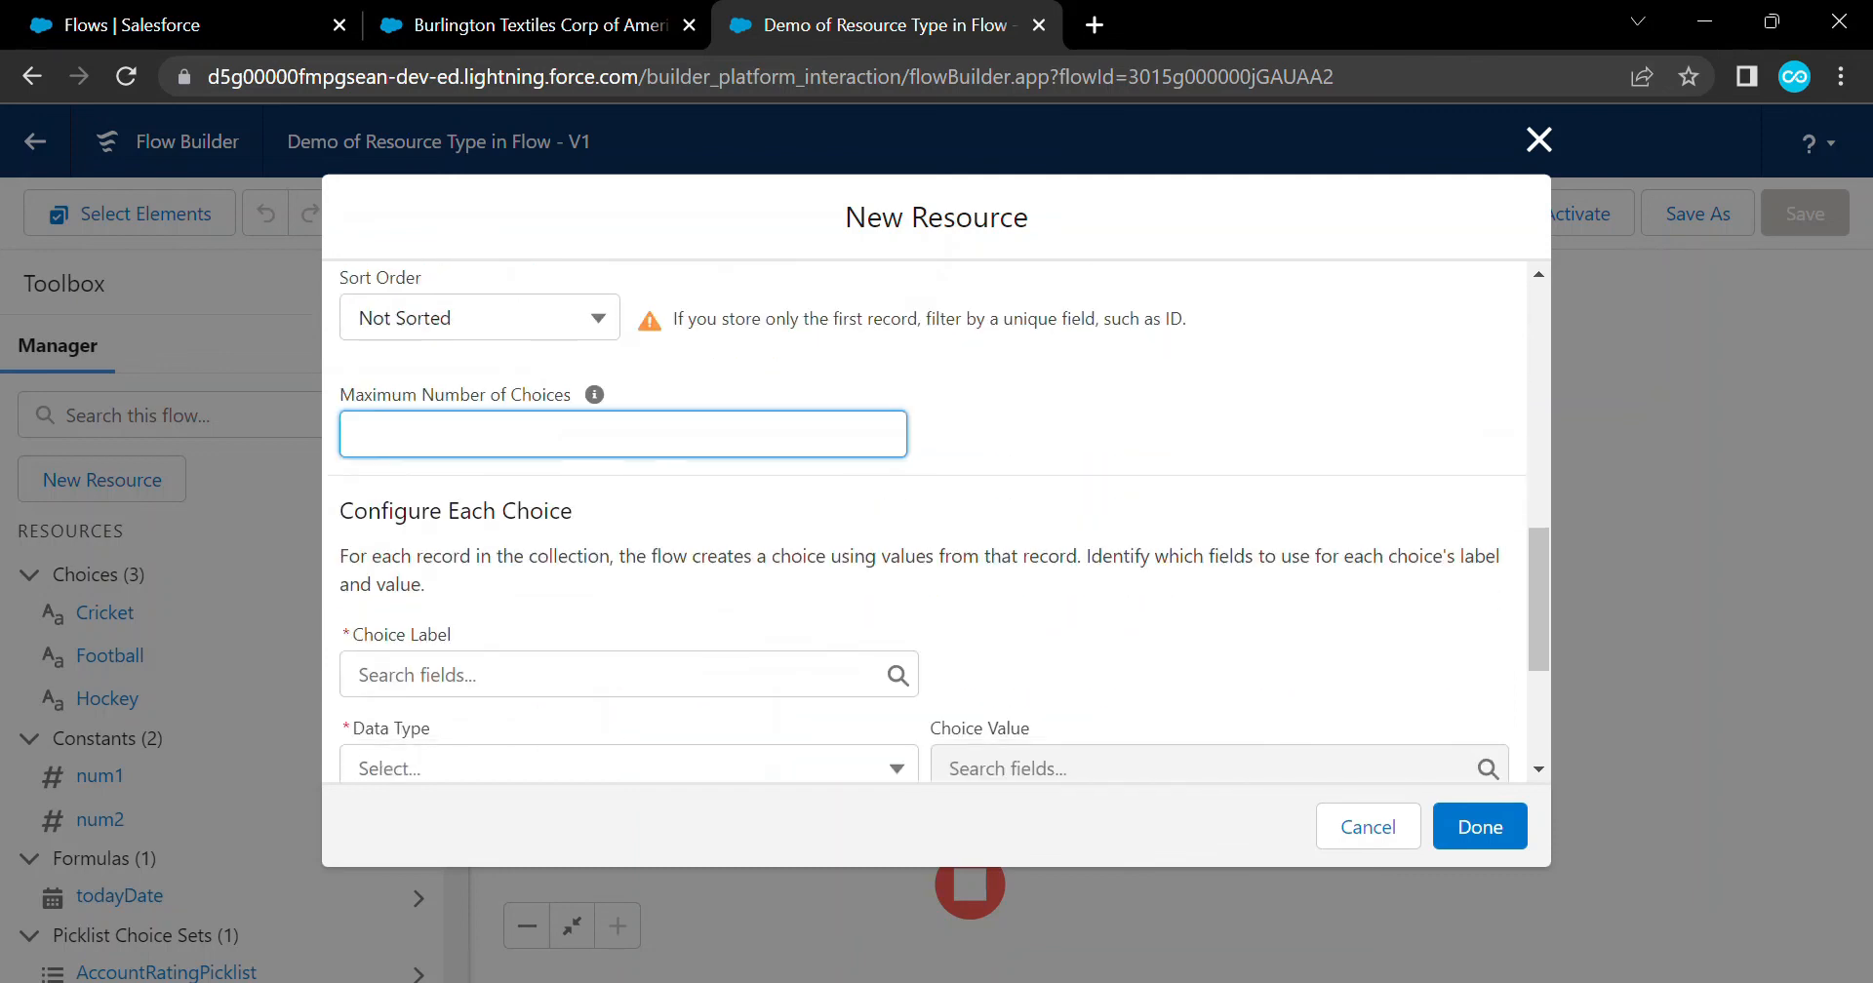
text(1)
click(1112, 436)
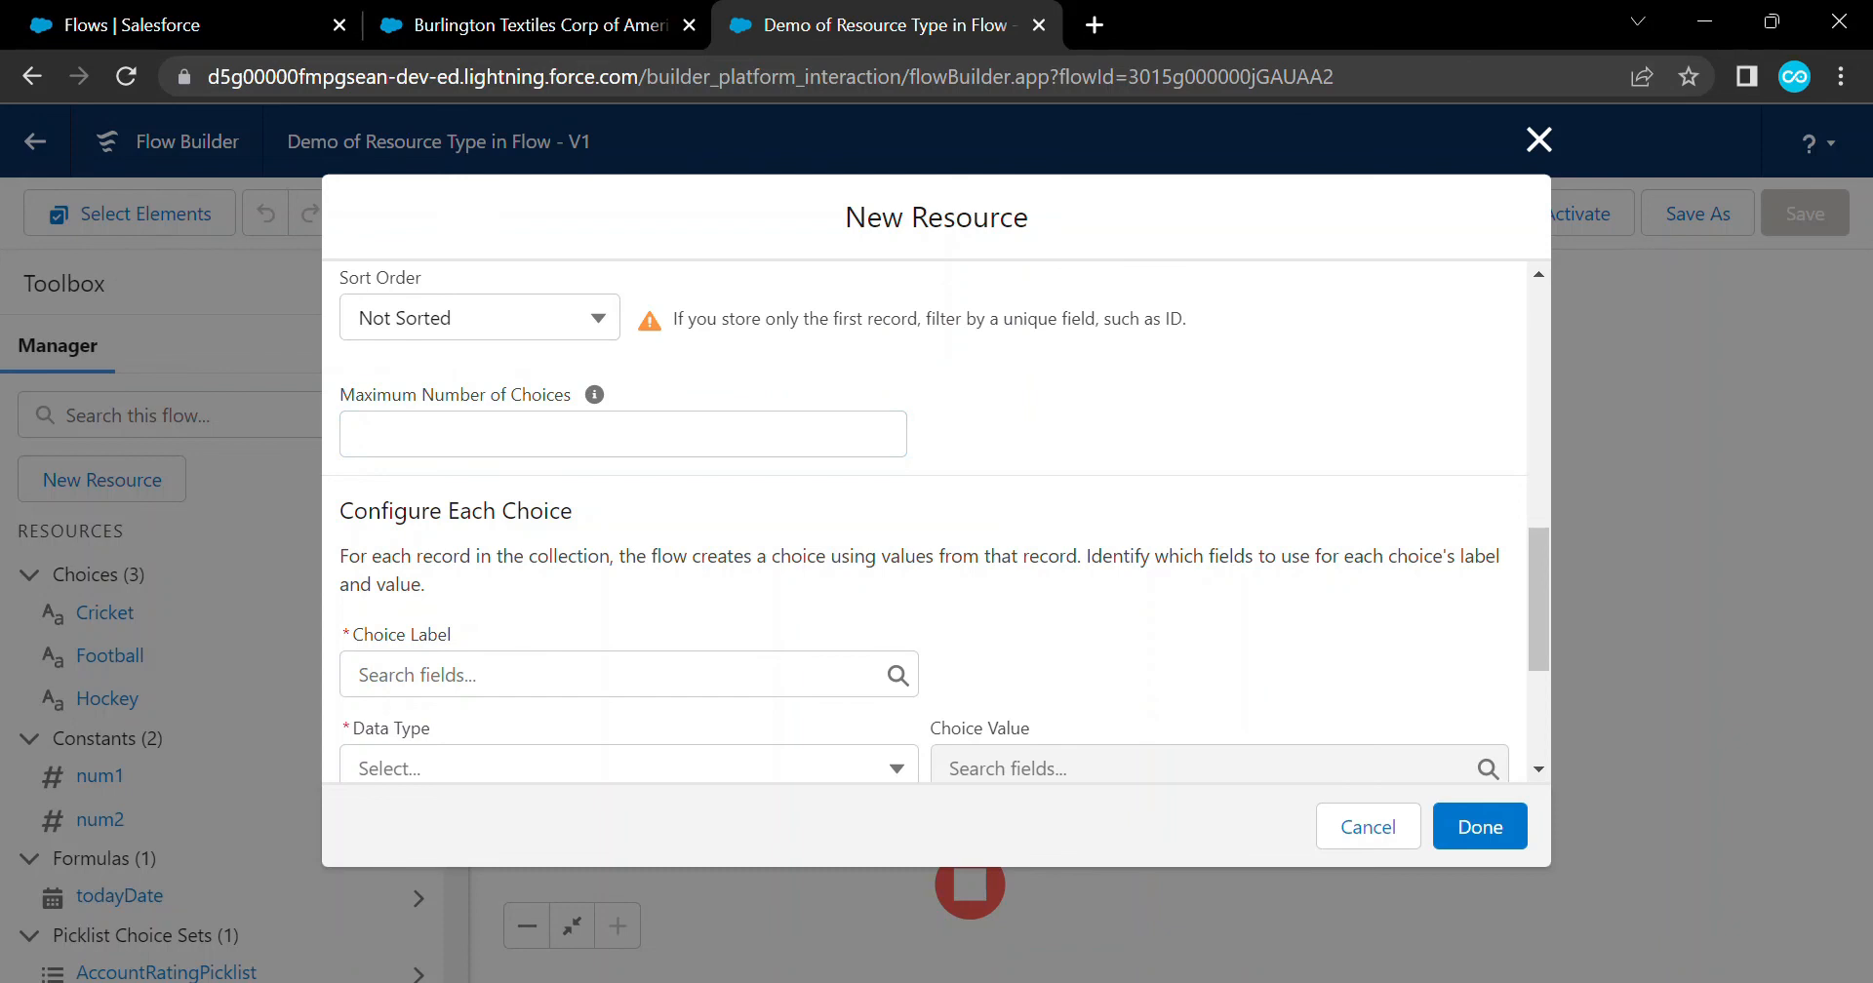
Configure each choice with the Name field as its label, Text as its data type, and Name as its value
click(622, 675)
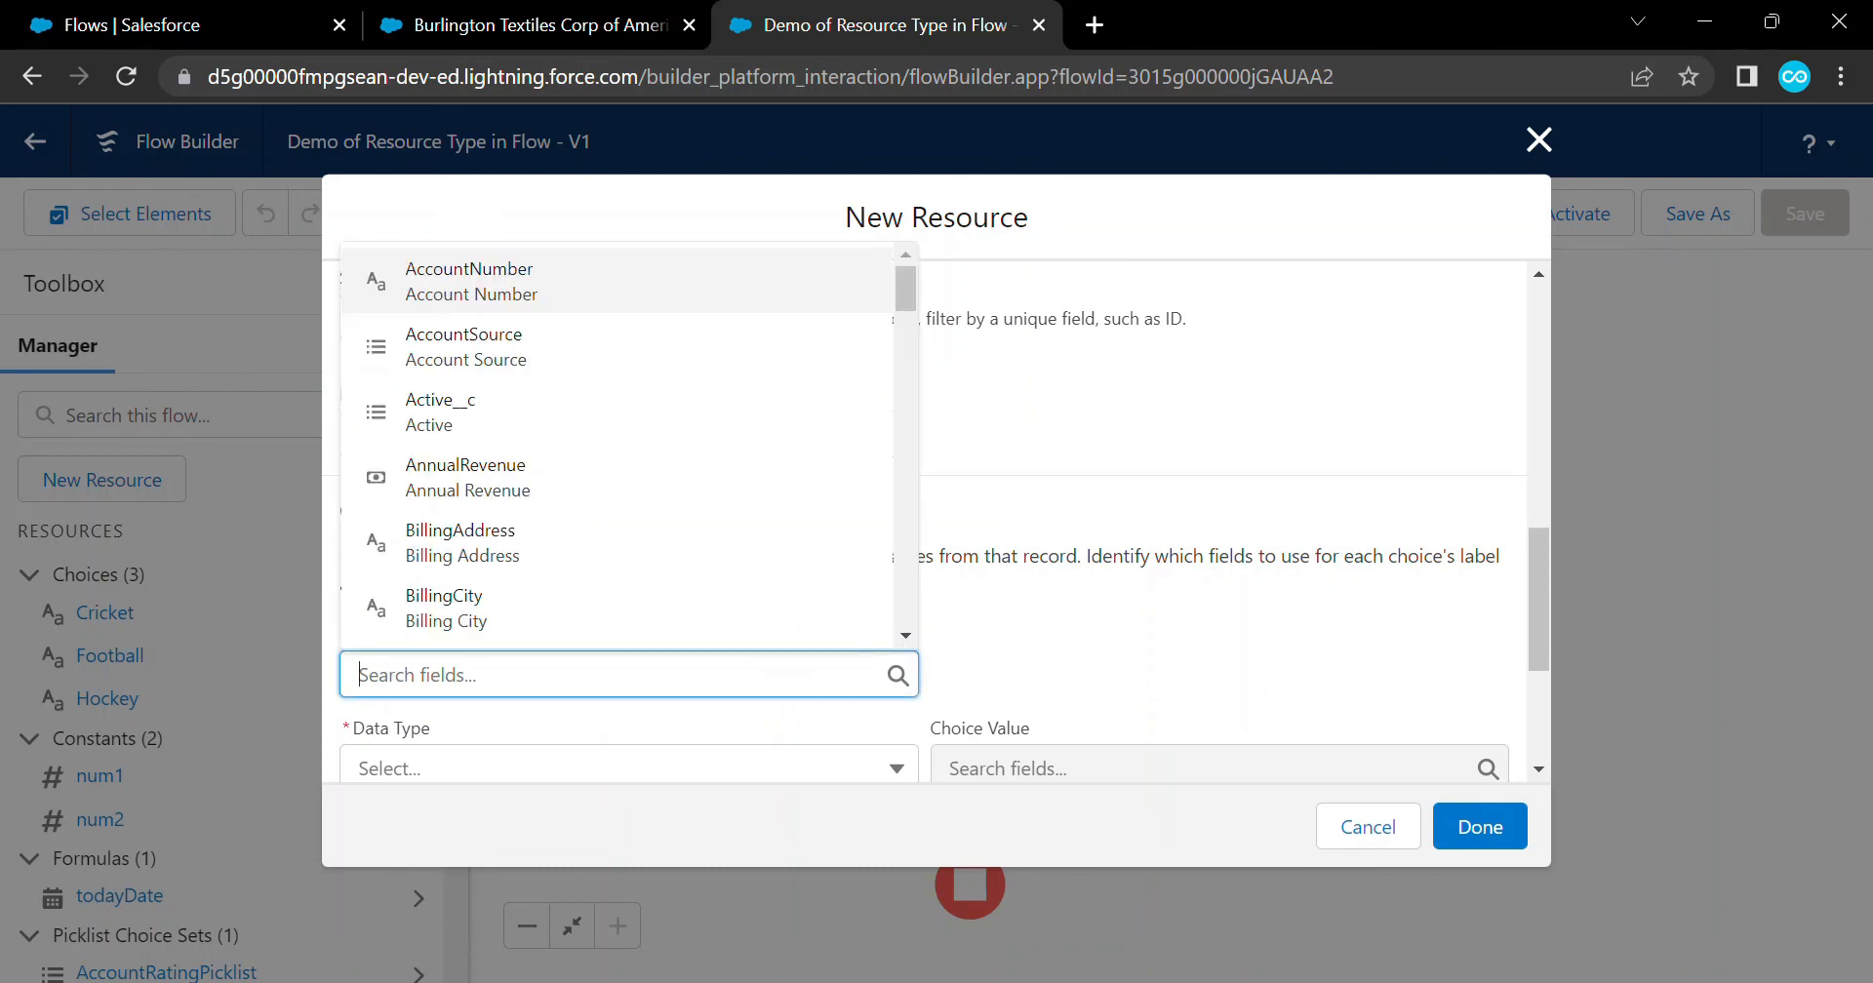
text(Name)
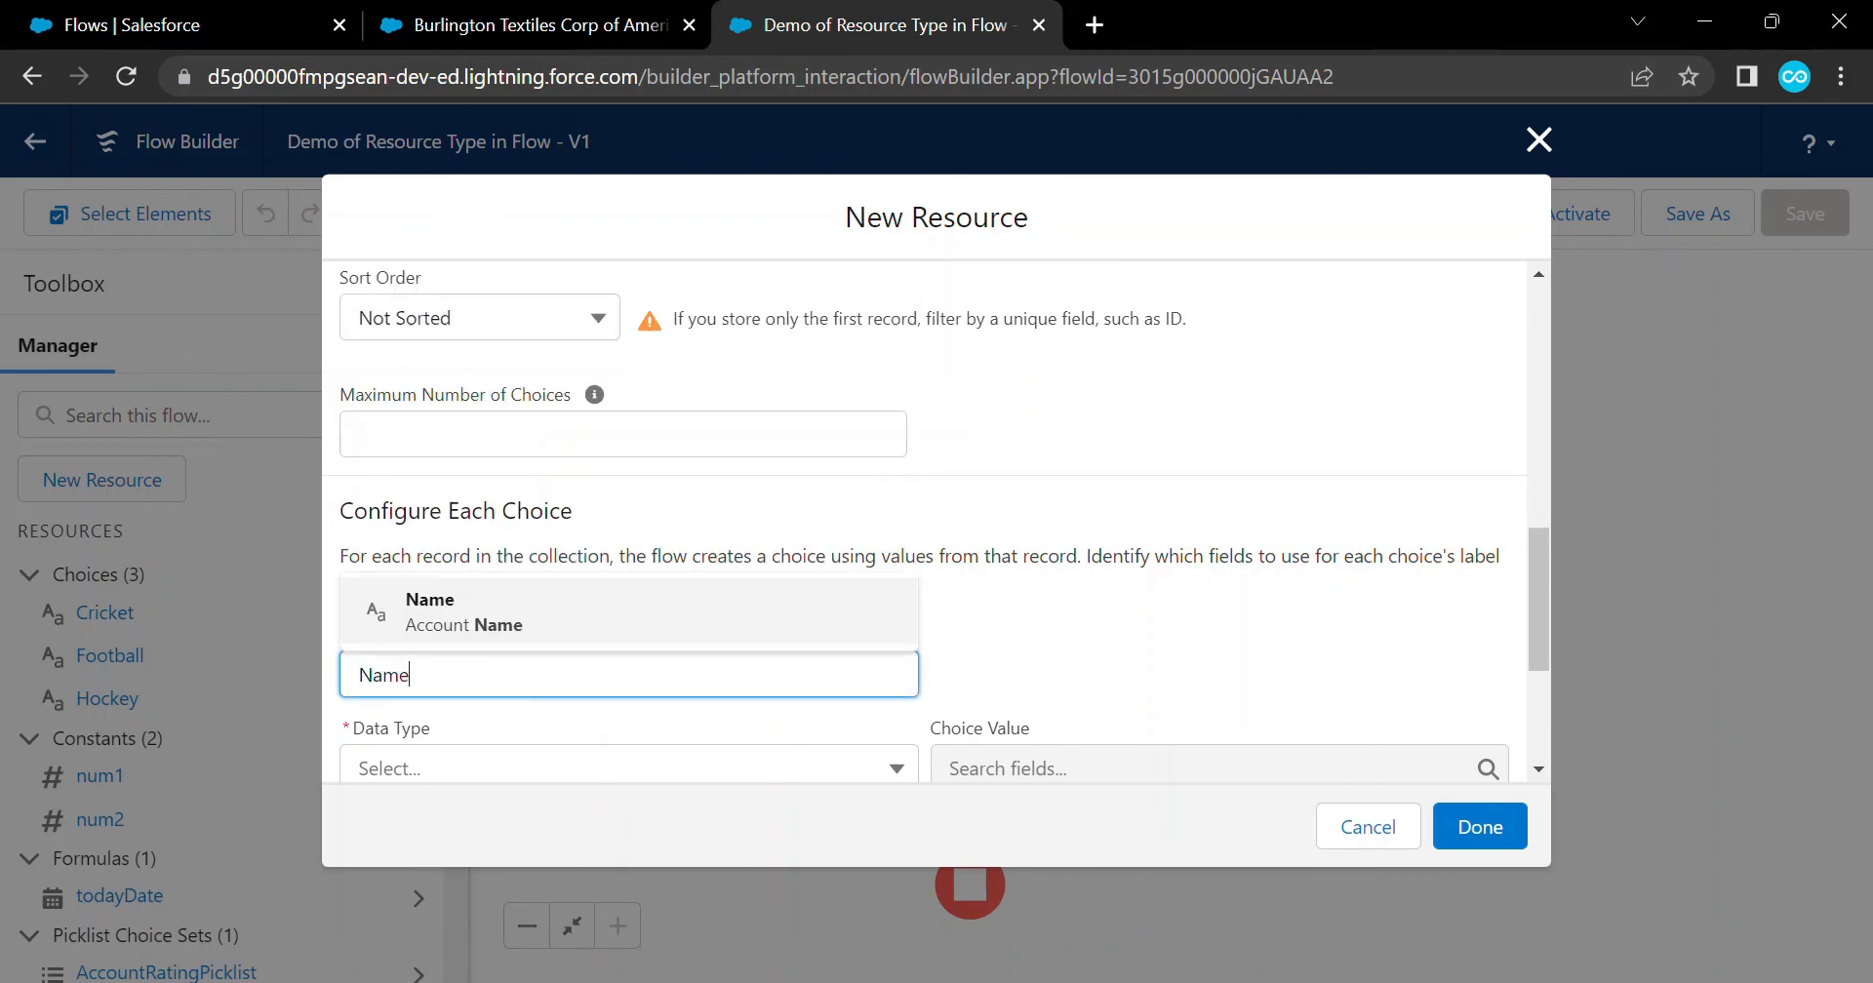
key(Return)
click(1112, 673)
scroll(1112, 644, down, 3)
click(629, 454)
click(416, 512)
click(1209, 455)
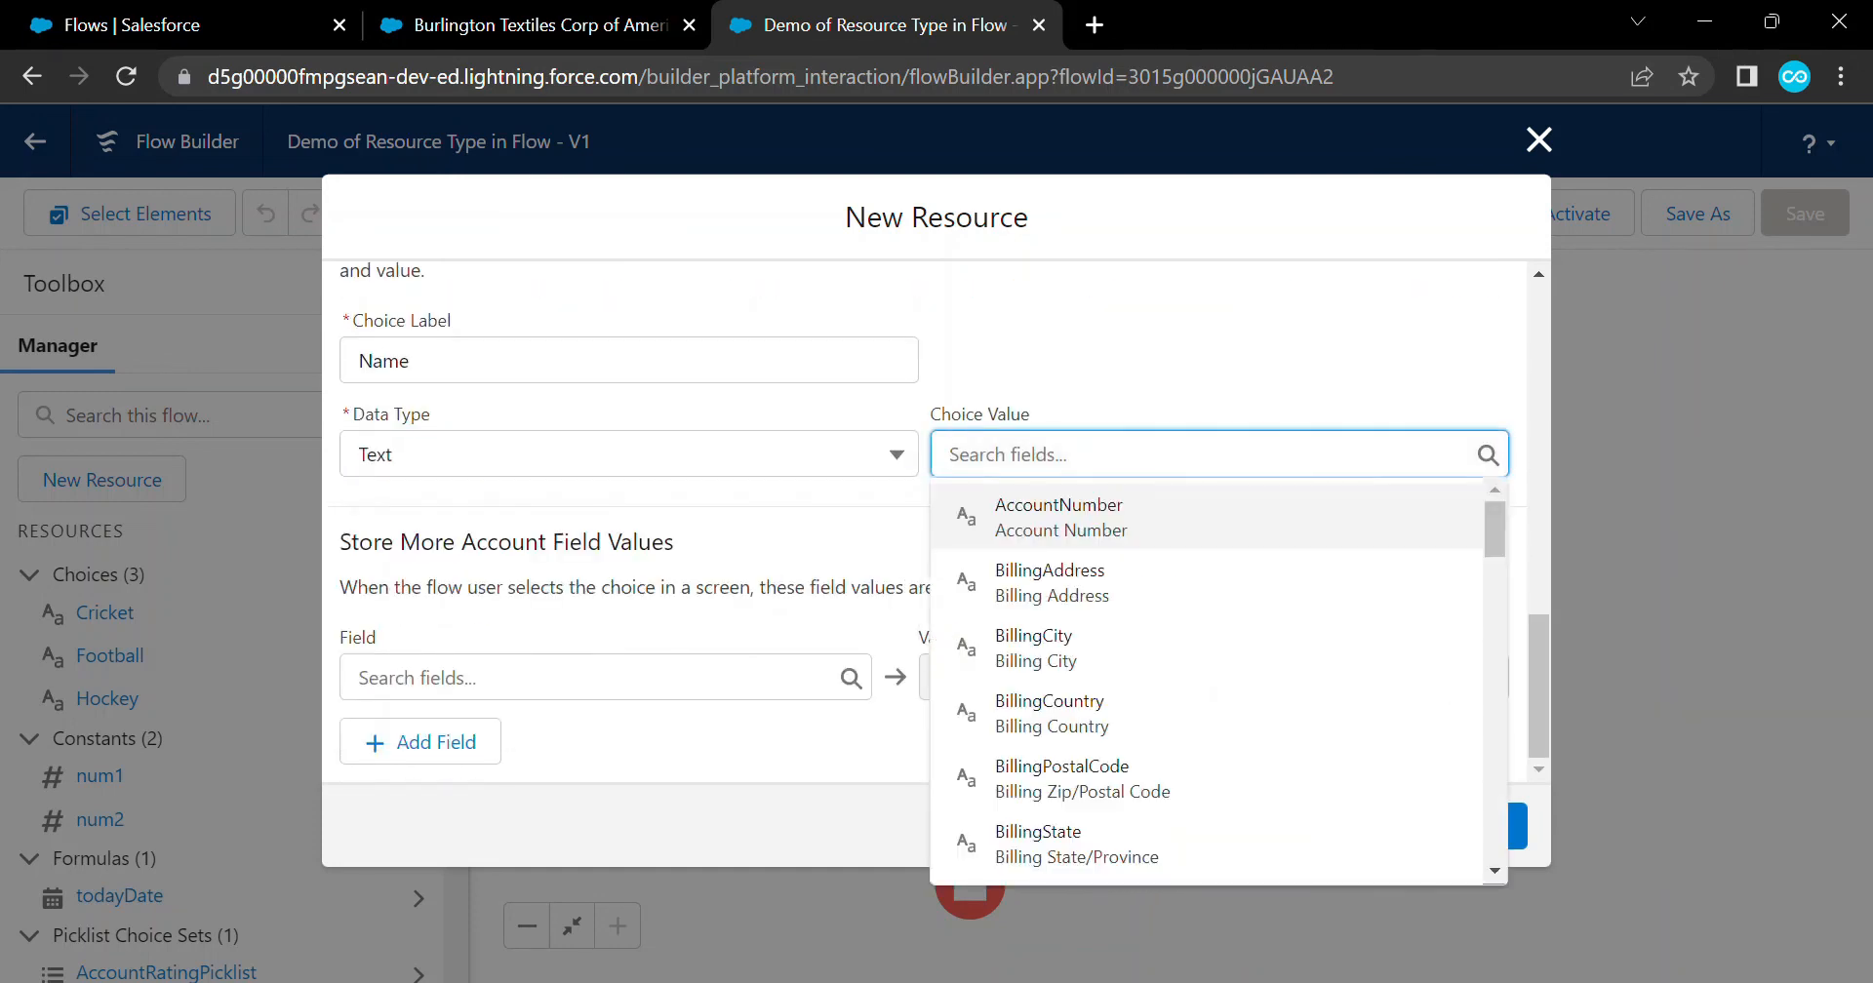
text(Name)
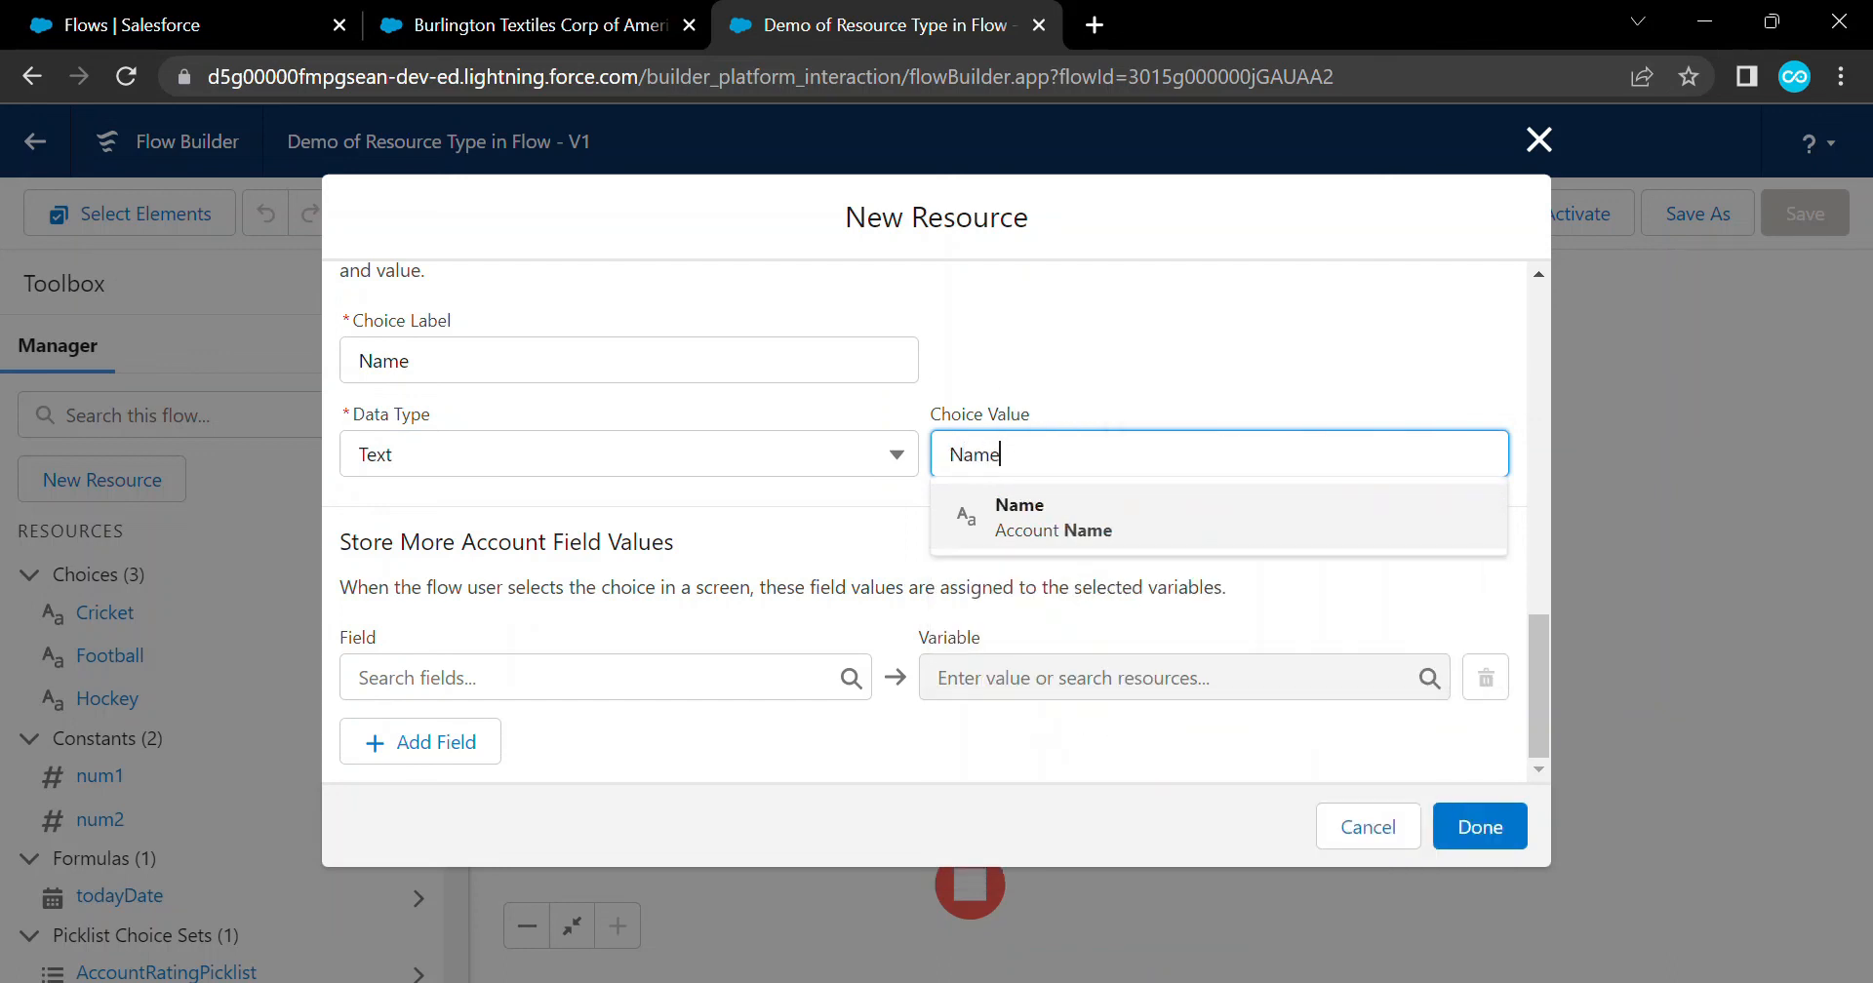
key(Return)
Review the AccountName record choice set's settings and confirm the new resource
click(1480, 828)
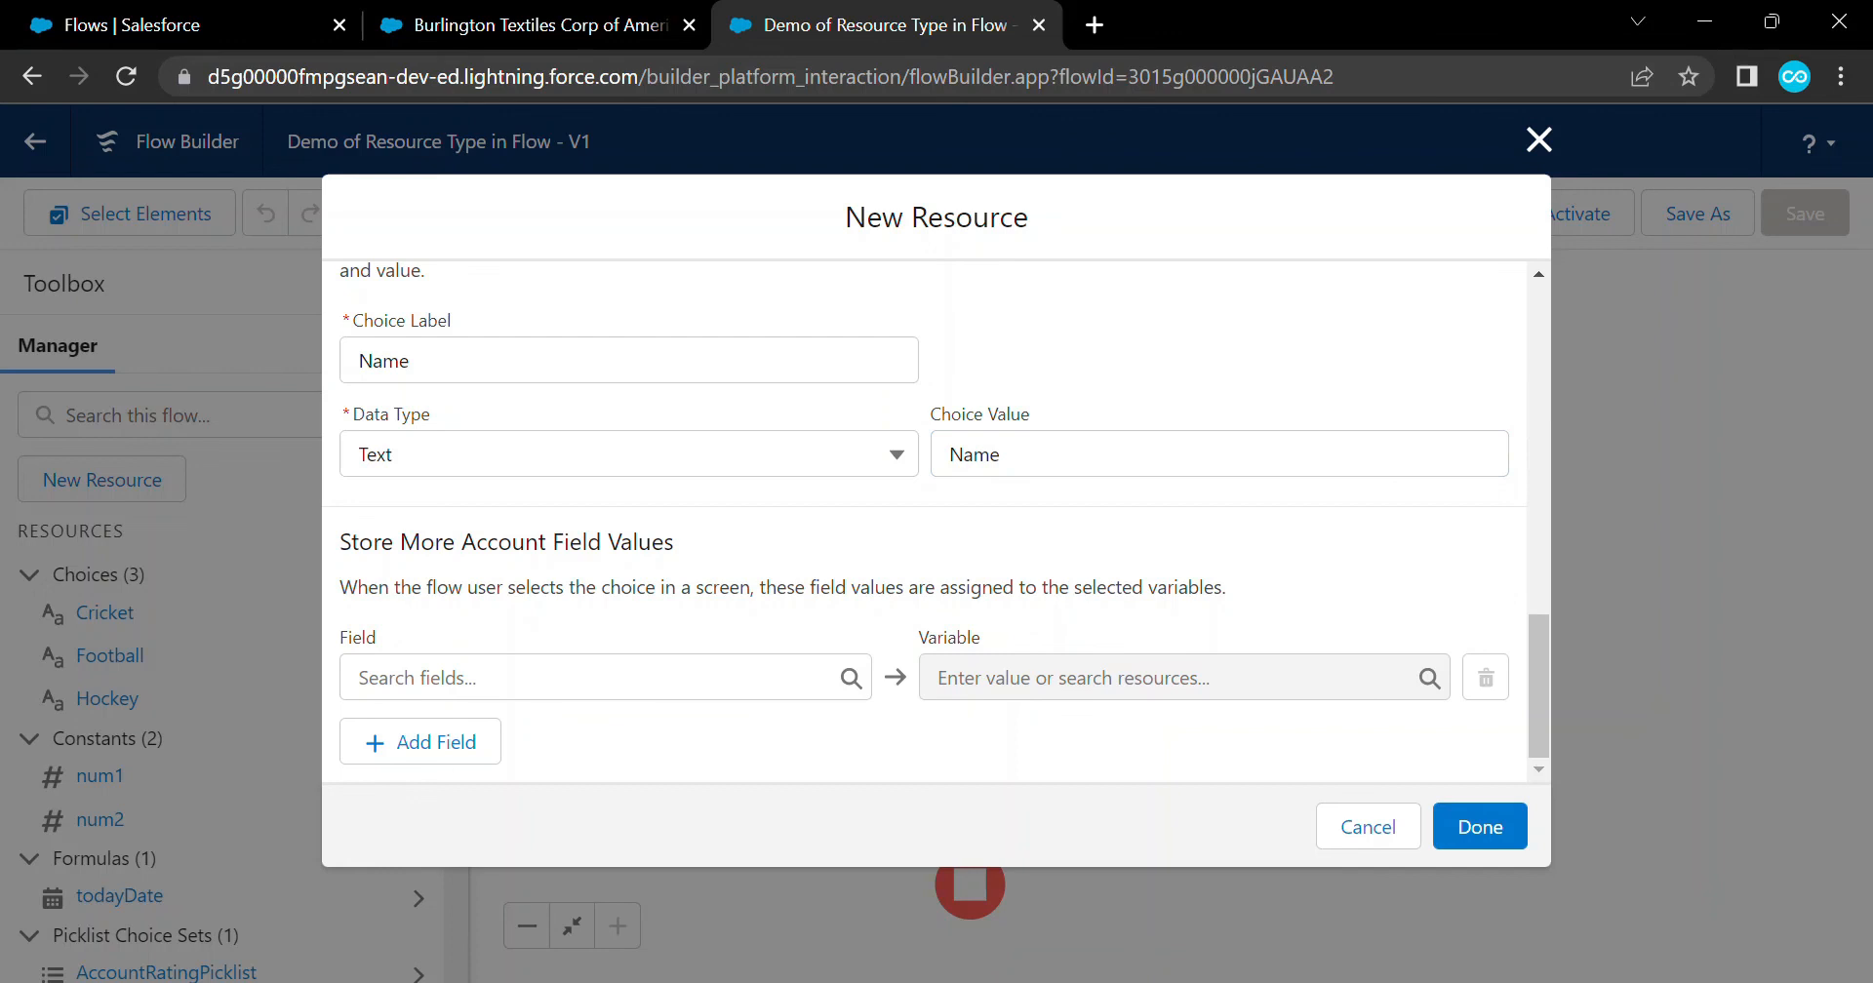
scroll(936, 521, up, 15)
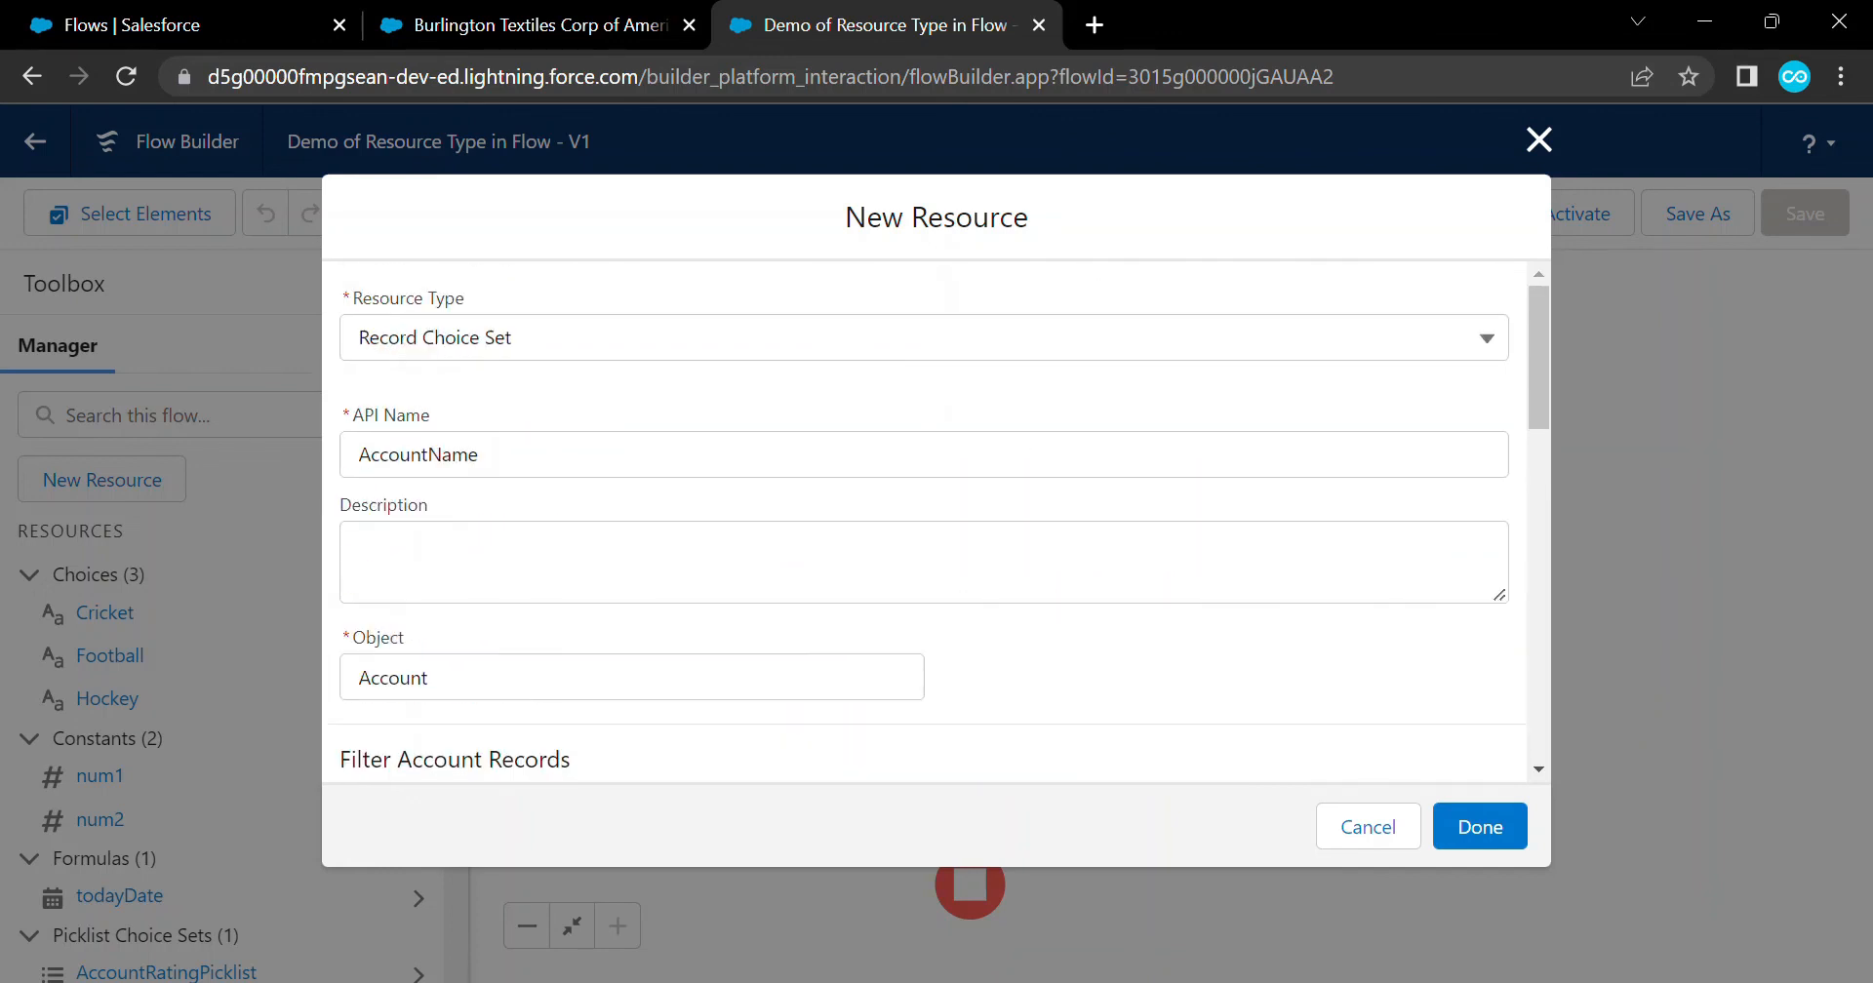
scroll(936, 521, down, 12)
click(1480, 827)
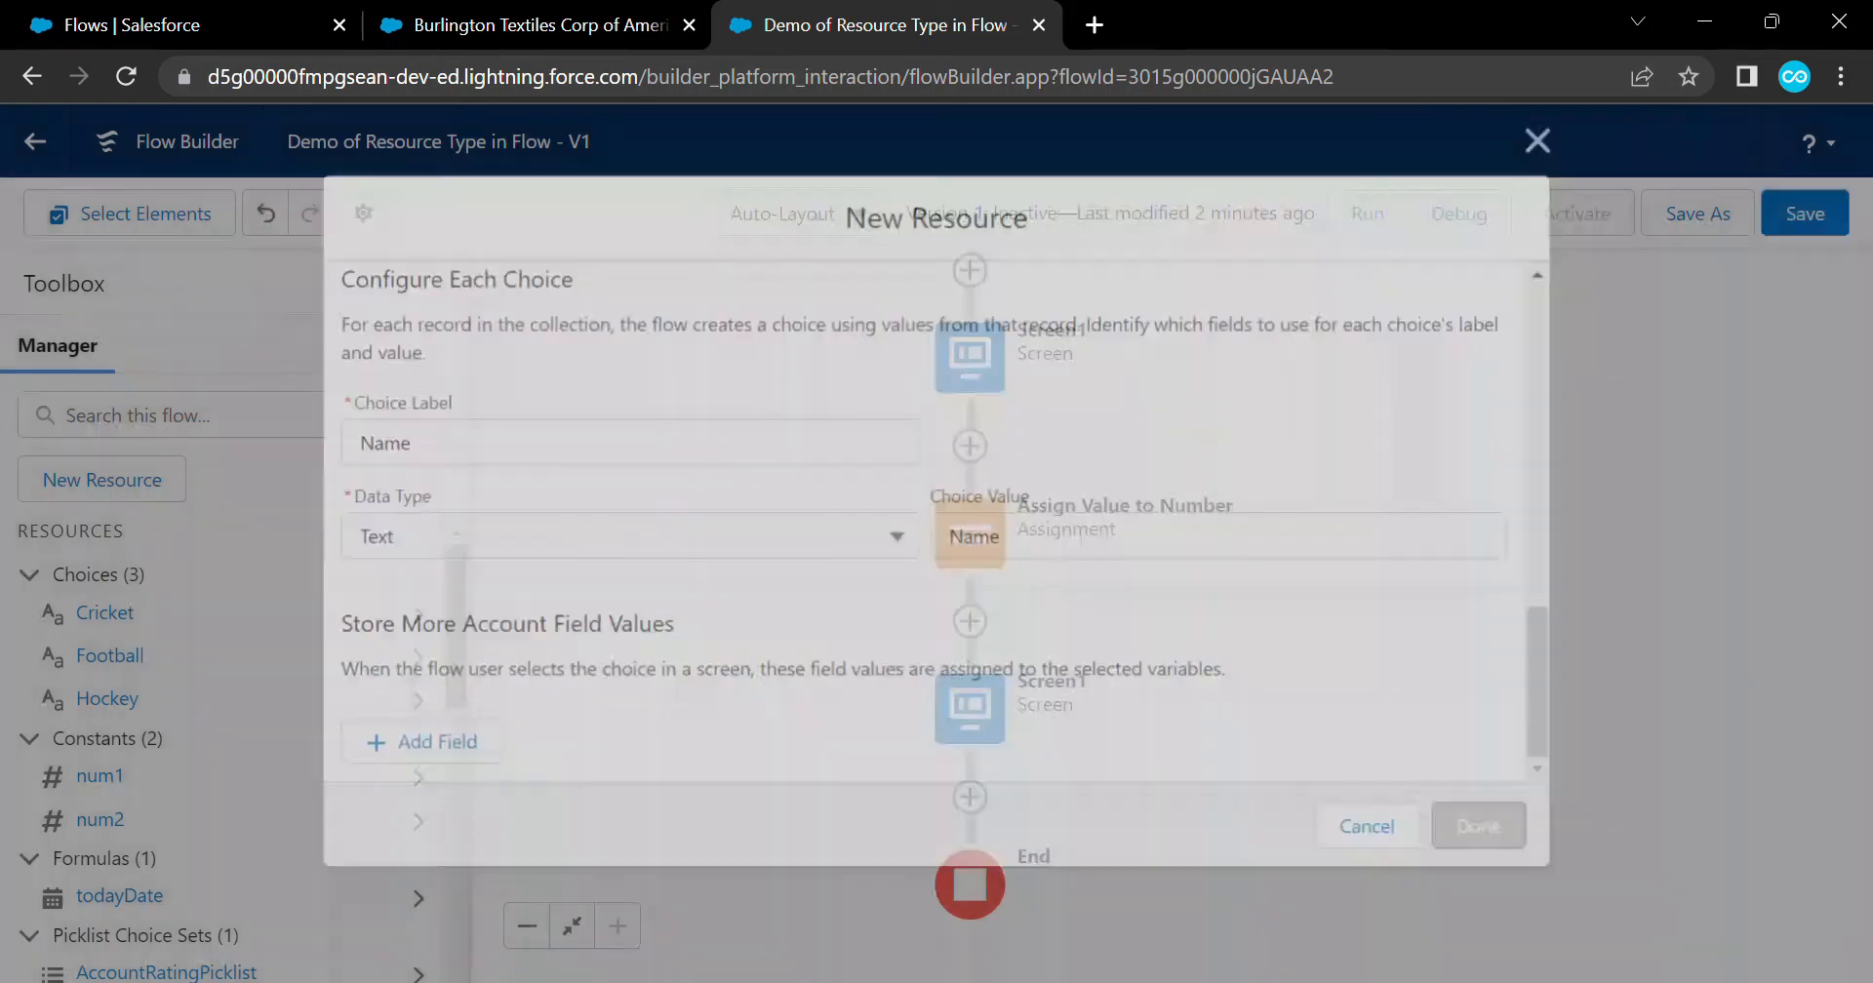
Add a Picklist component beneath Account Rating on the flow's second screen
double_click(969, 709)
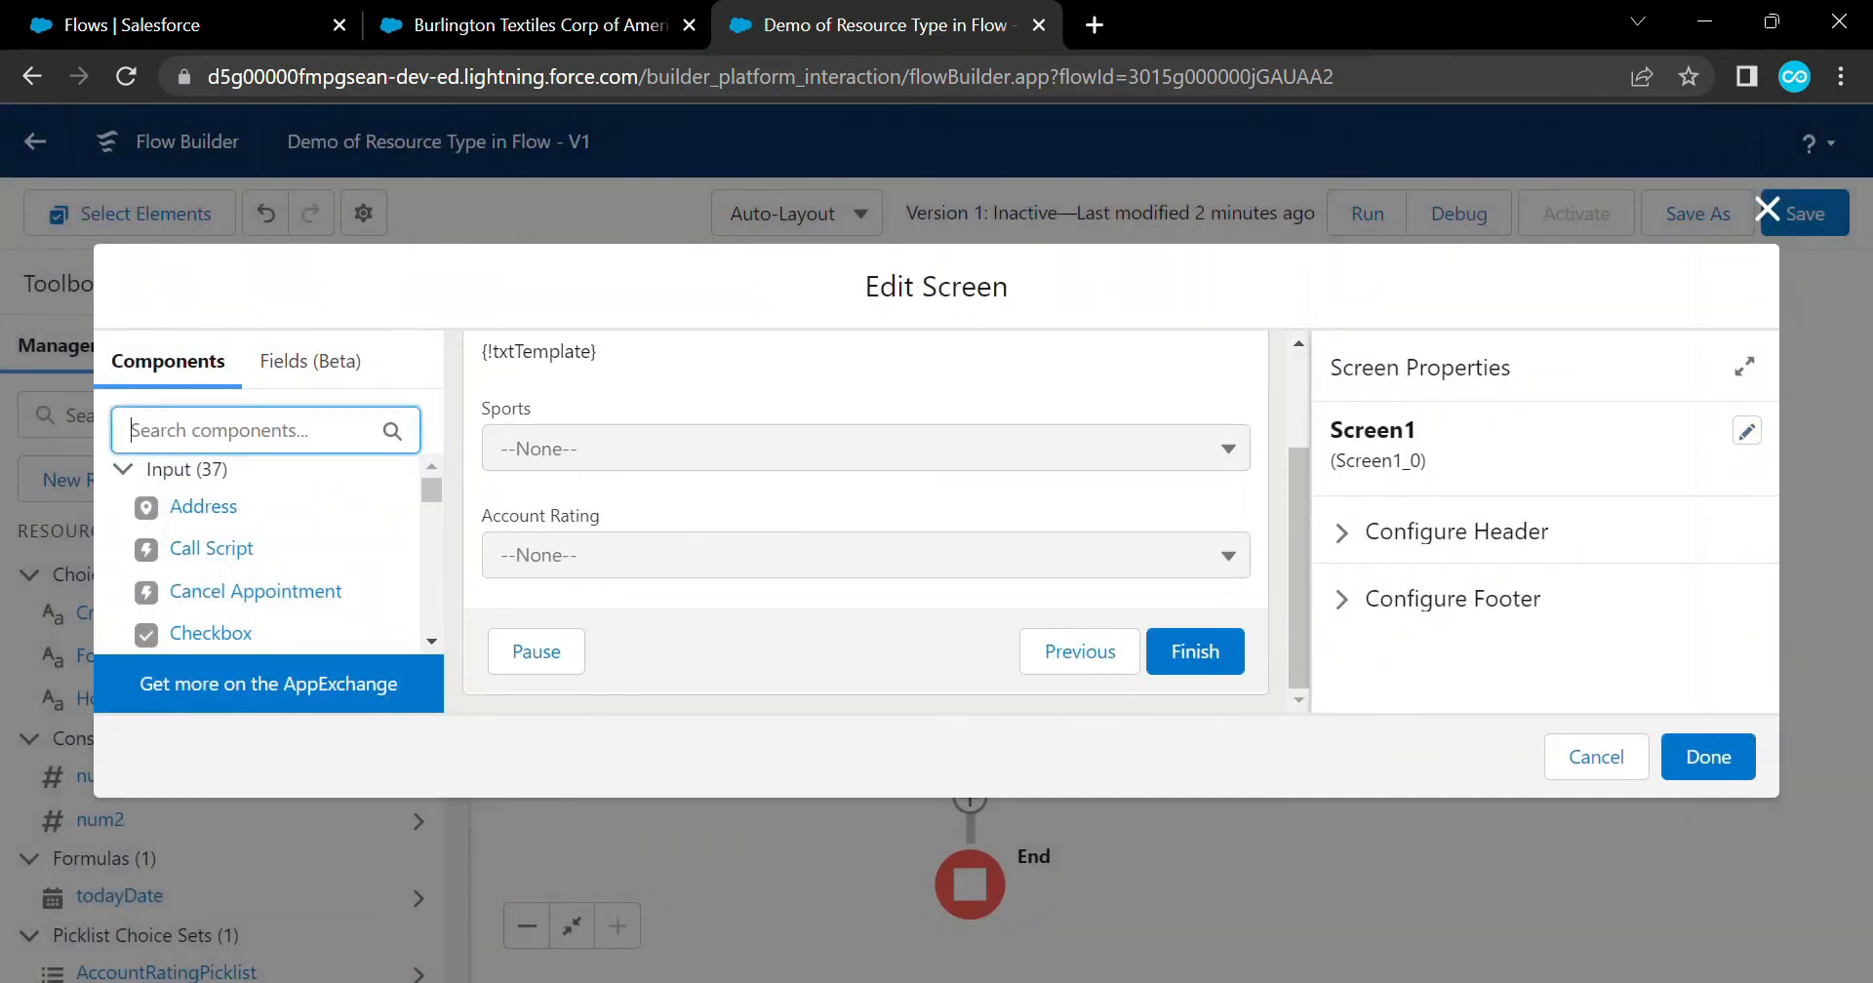
text(pick)
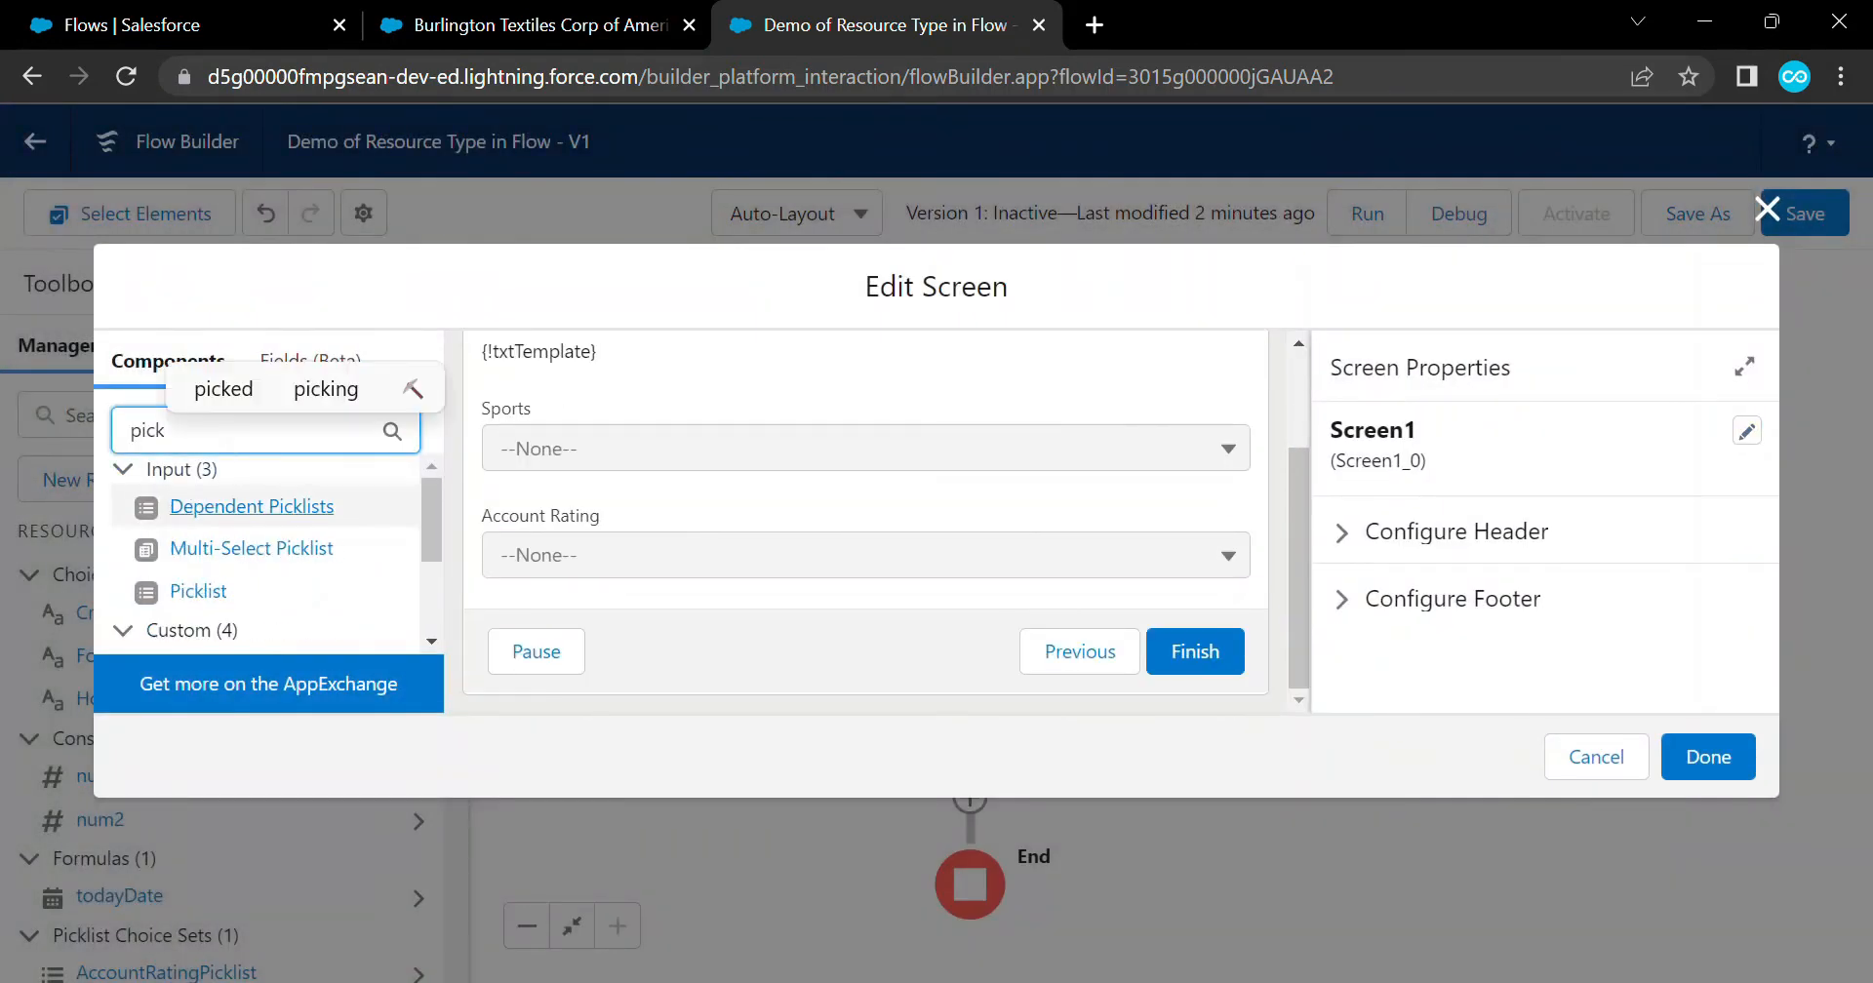
drag(198, 592, 585, 595)
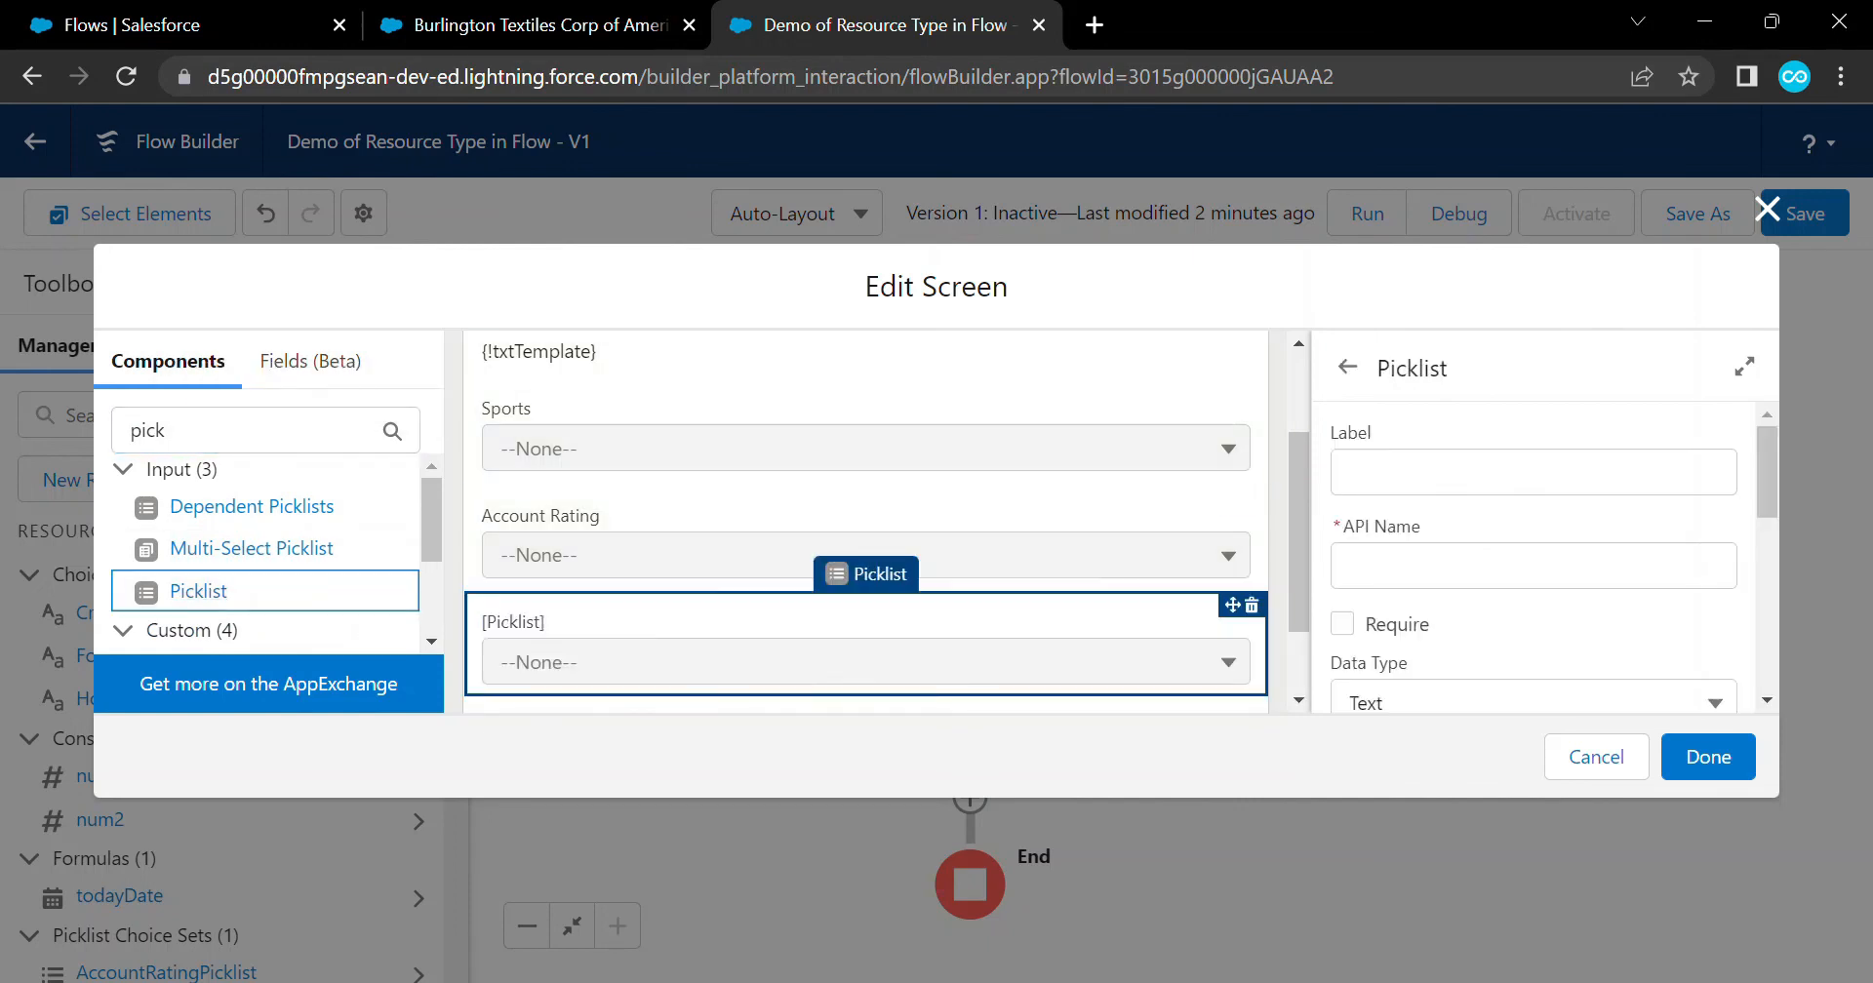
Label the new picklist component Account Name
text(Account )
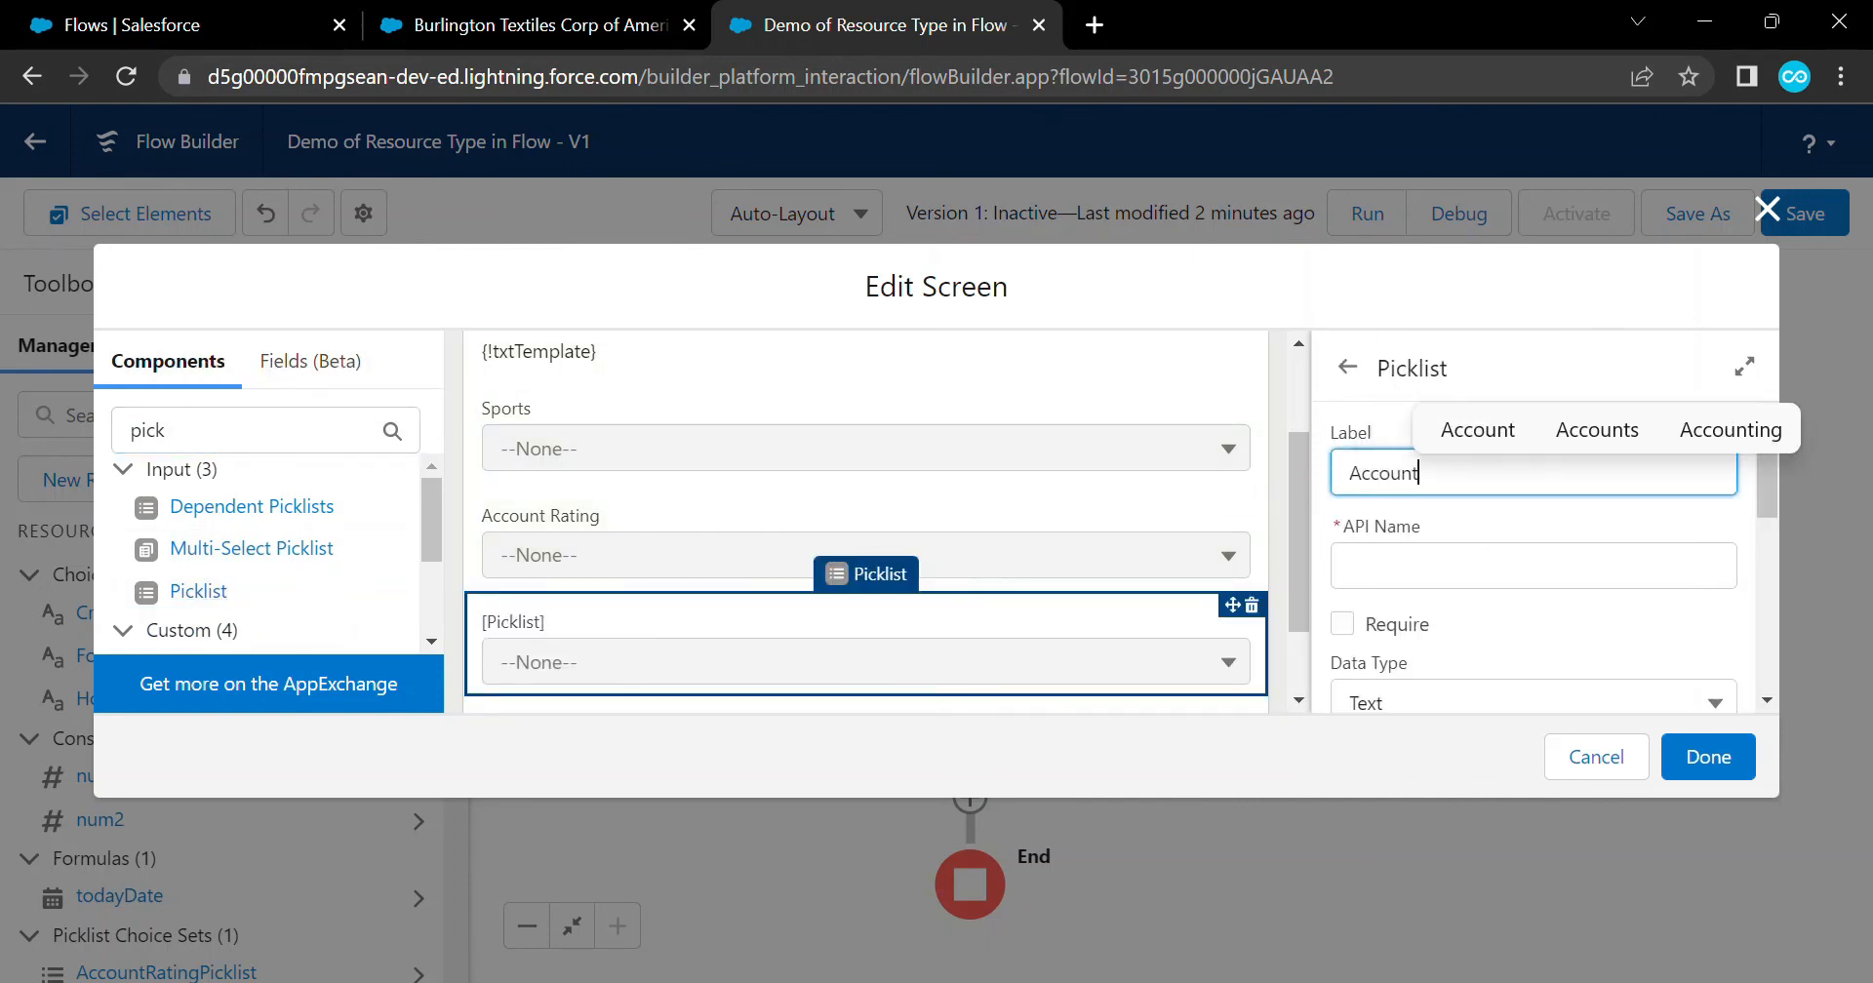
text(Name)
key(BackSpace)
key(BackSpace)
text(me)
key(Tab)
Use the AccountName record choice set as the Account Name picklist's choice and confirm the screen edit
scroll(1541, 556, down, 5)
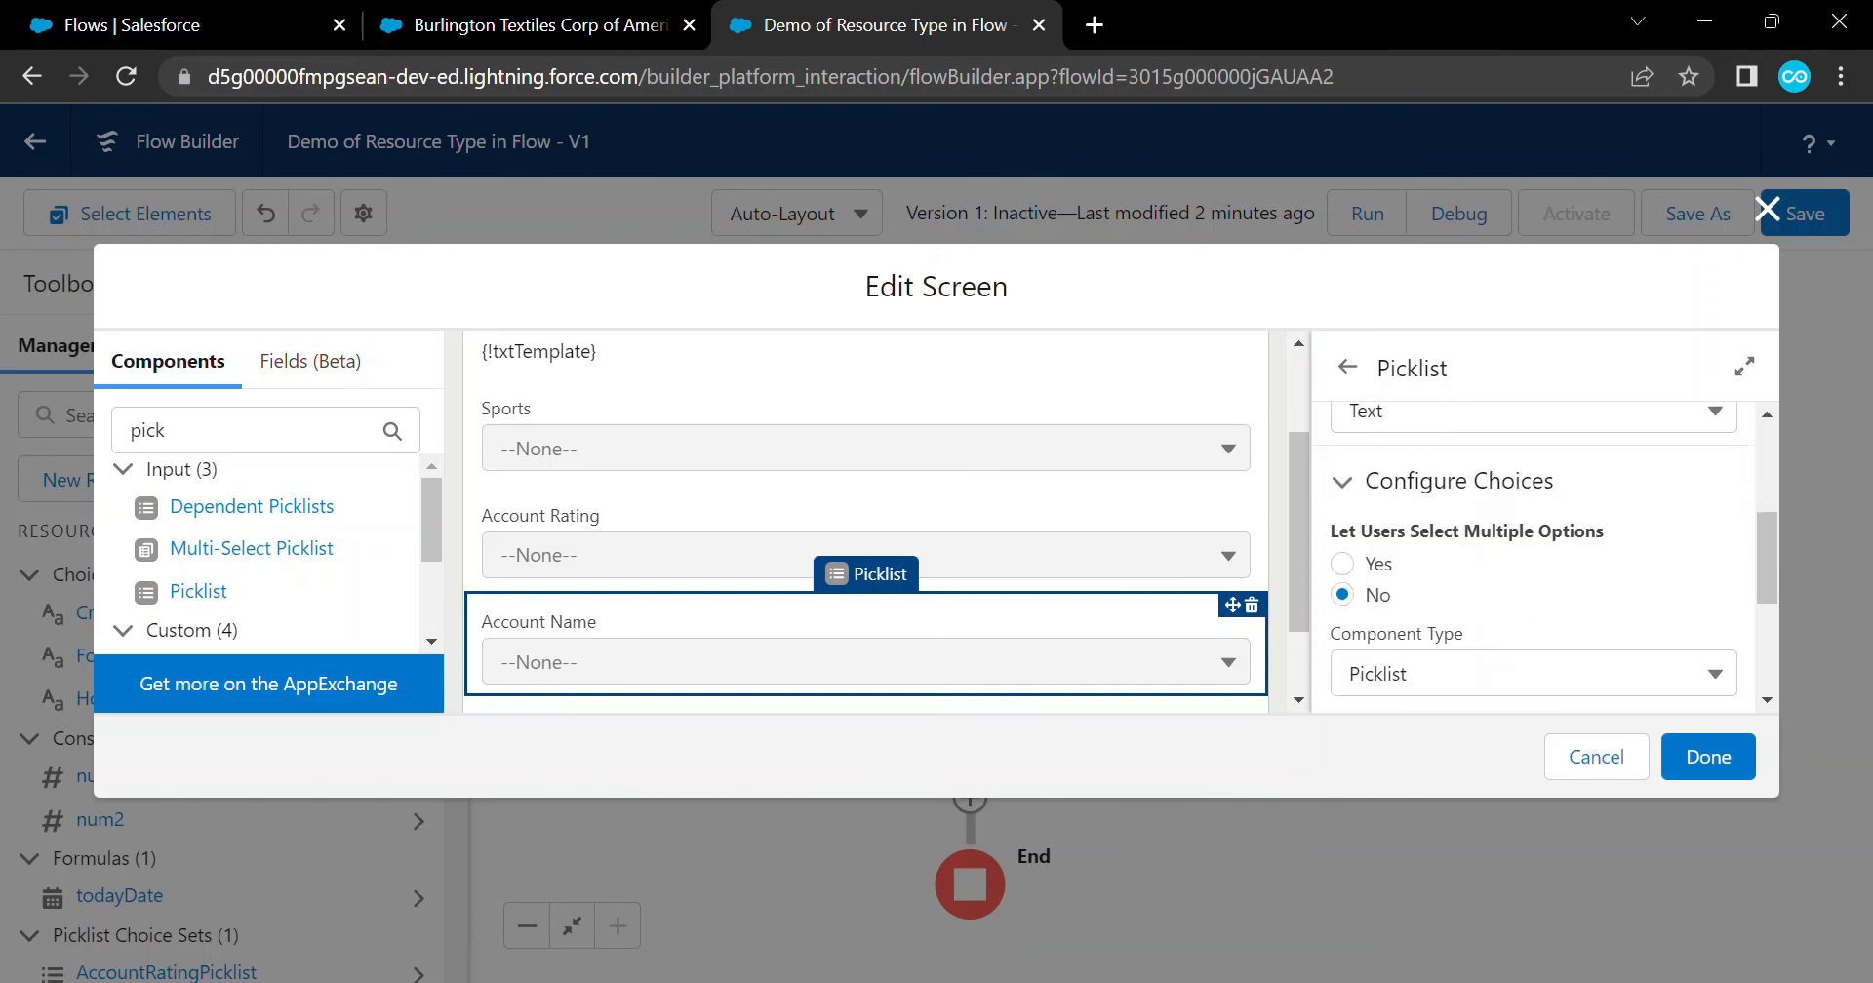
scroll(1502, 556, down, 1)
click(1469, 476)
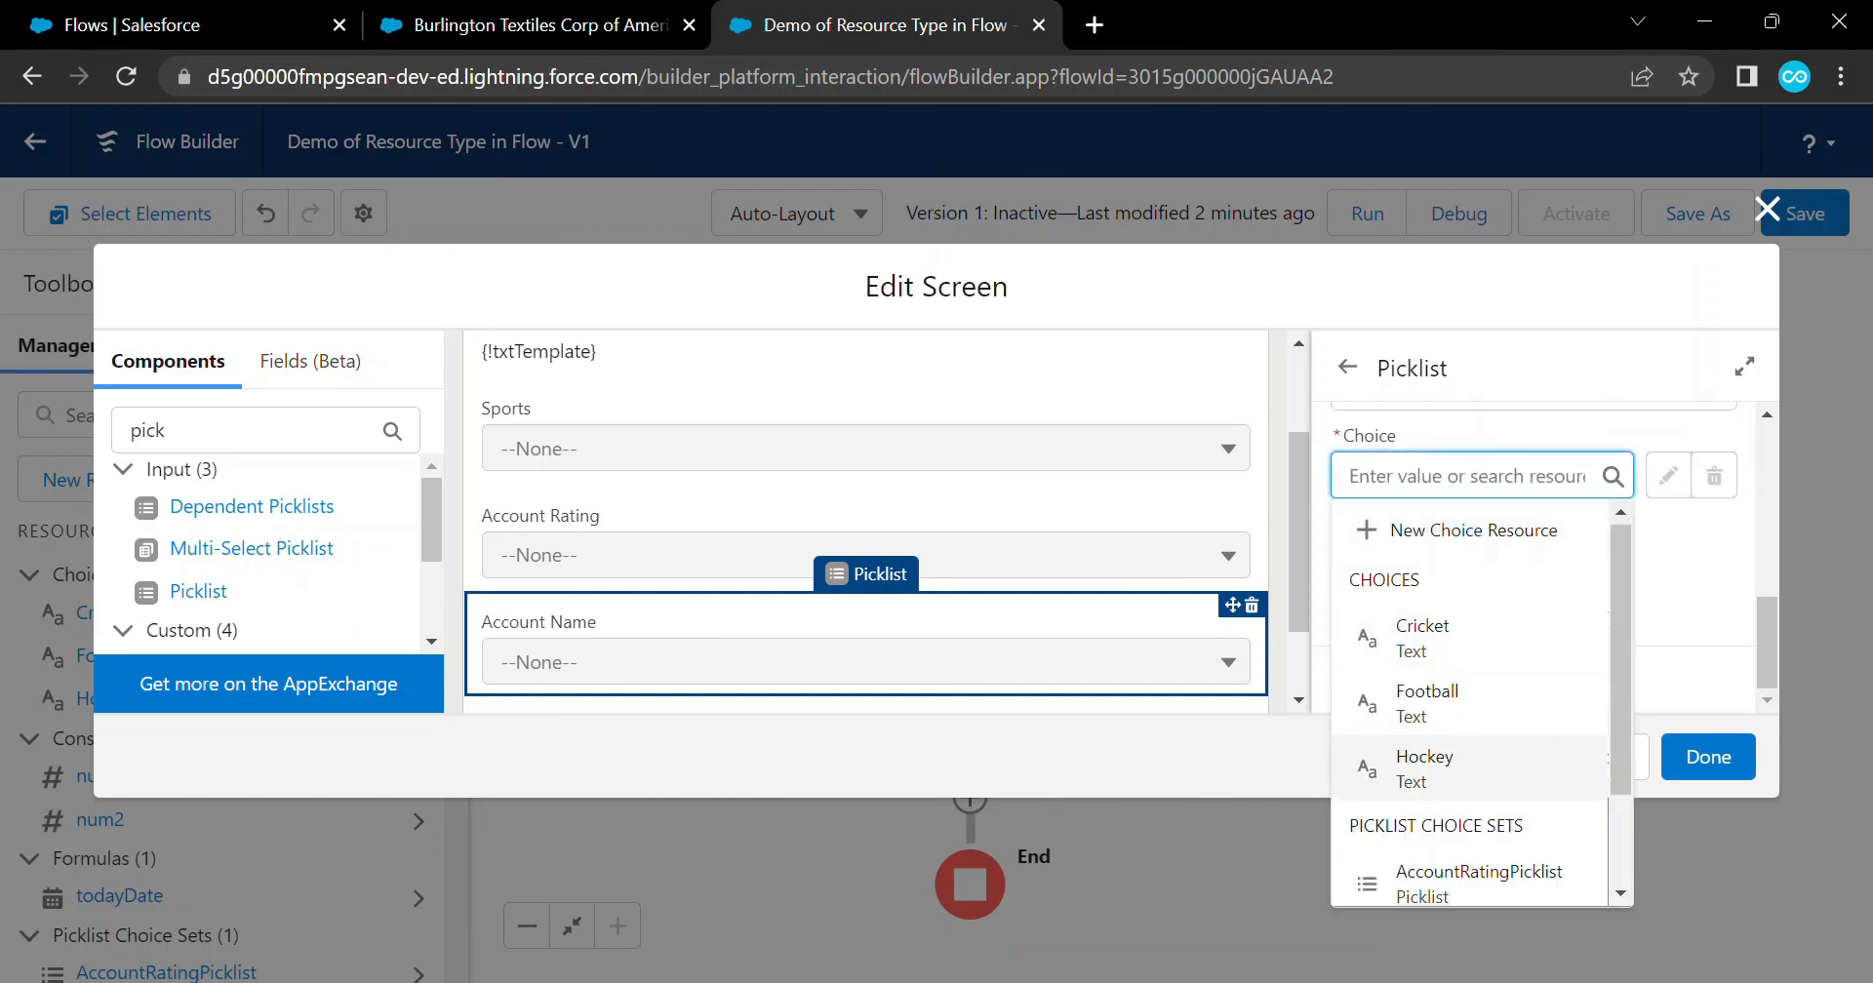
scroll(1468, 766, down, 2)
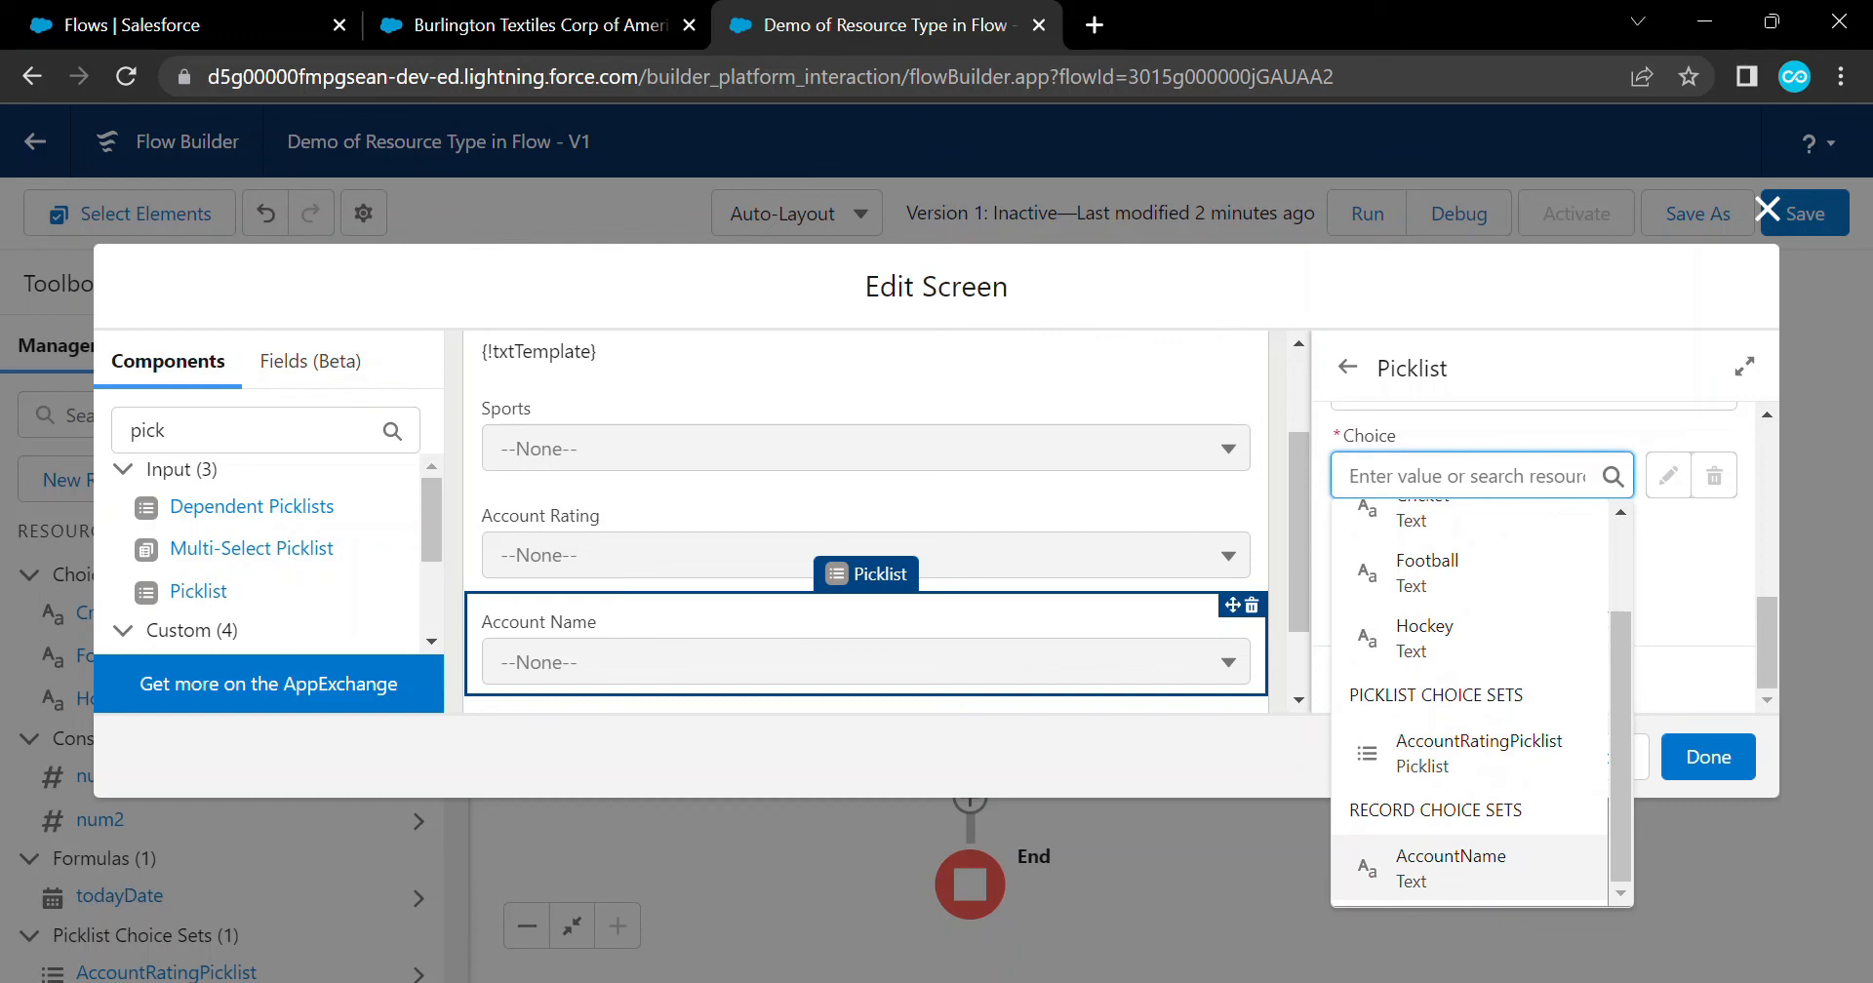
click(1453, 868)
click(1708, 757)
Save the flow and start another debug run with the previously used account record ID
click(1804, 214)
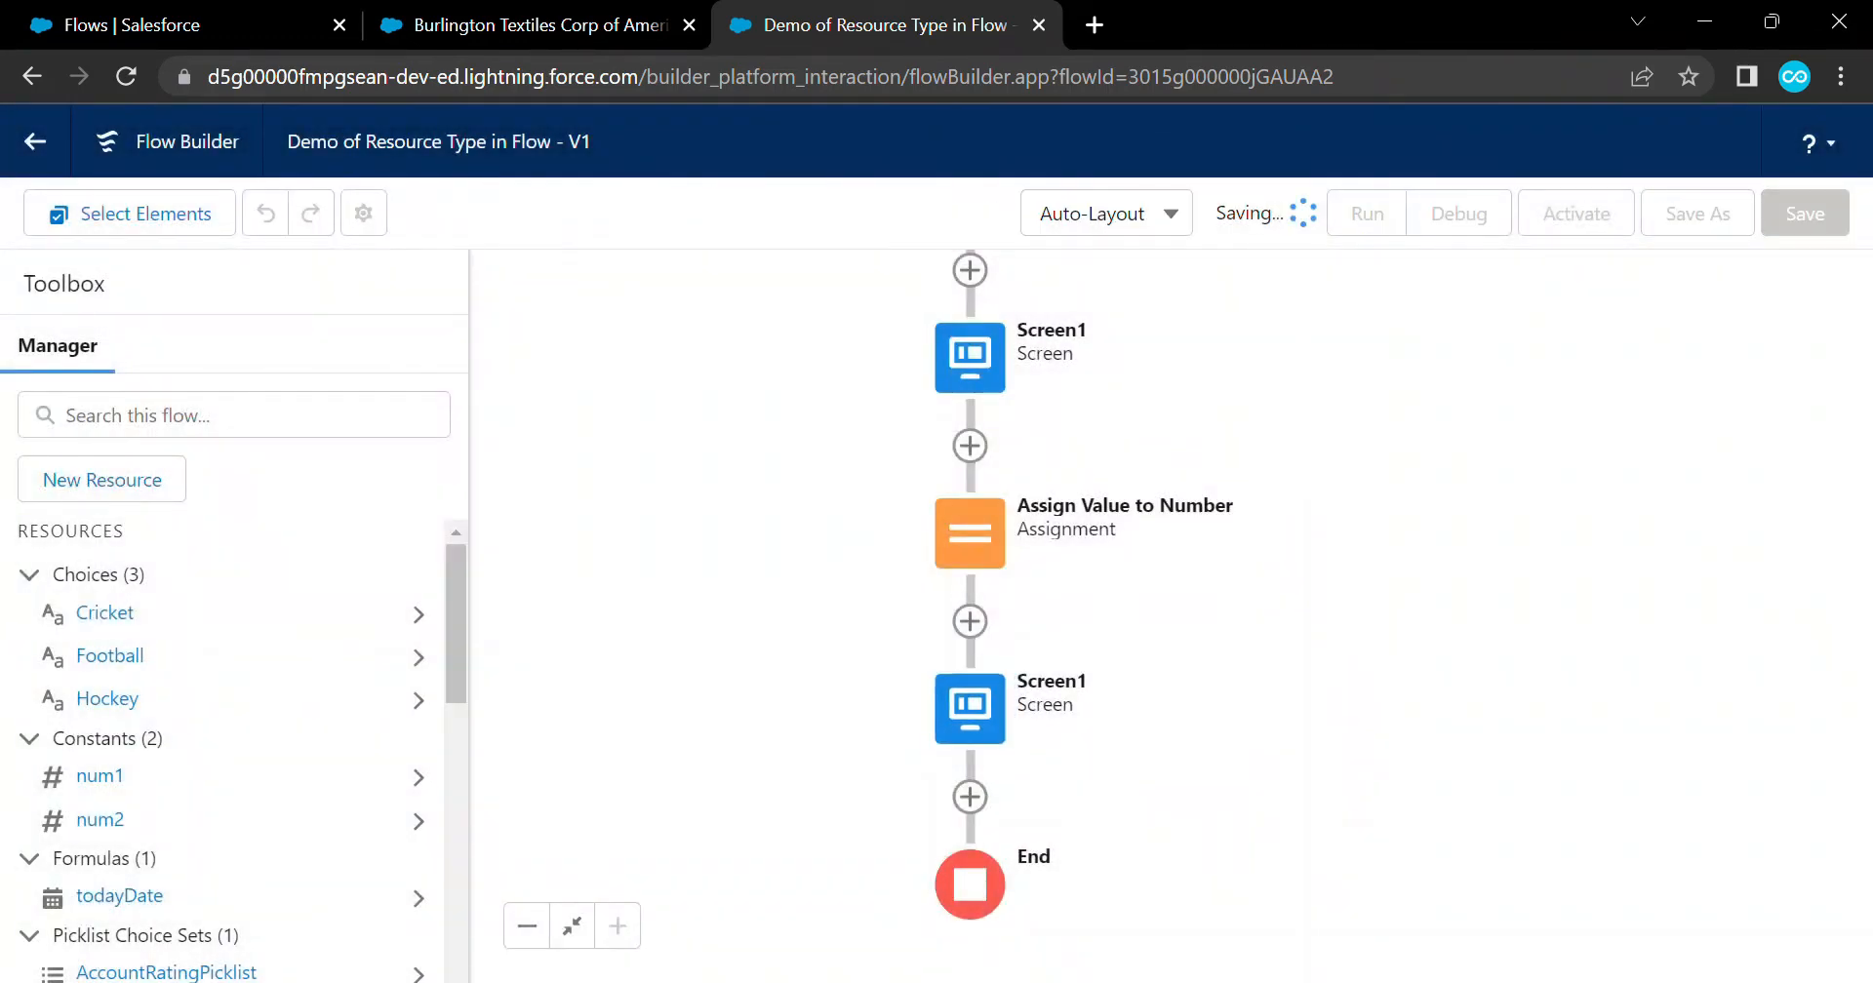
click(1458, 214)
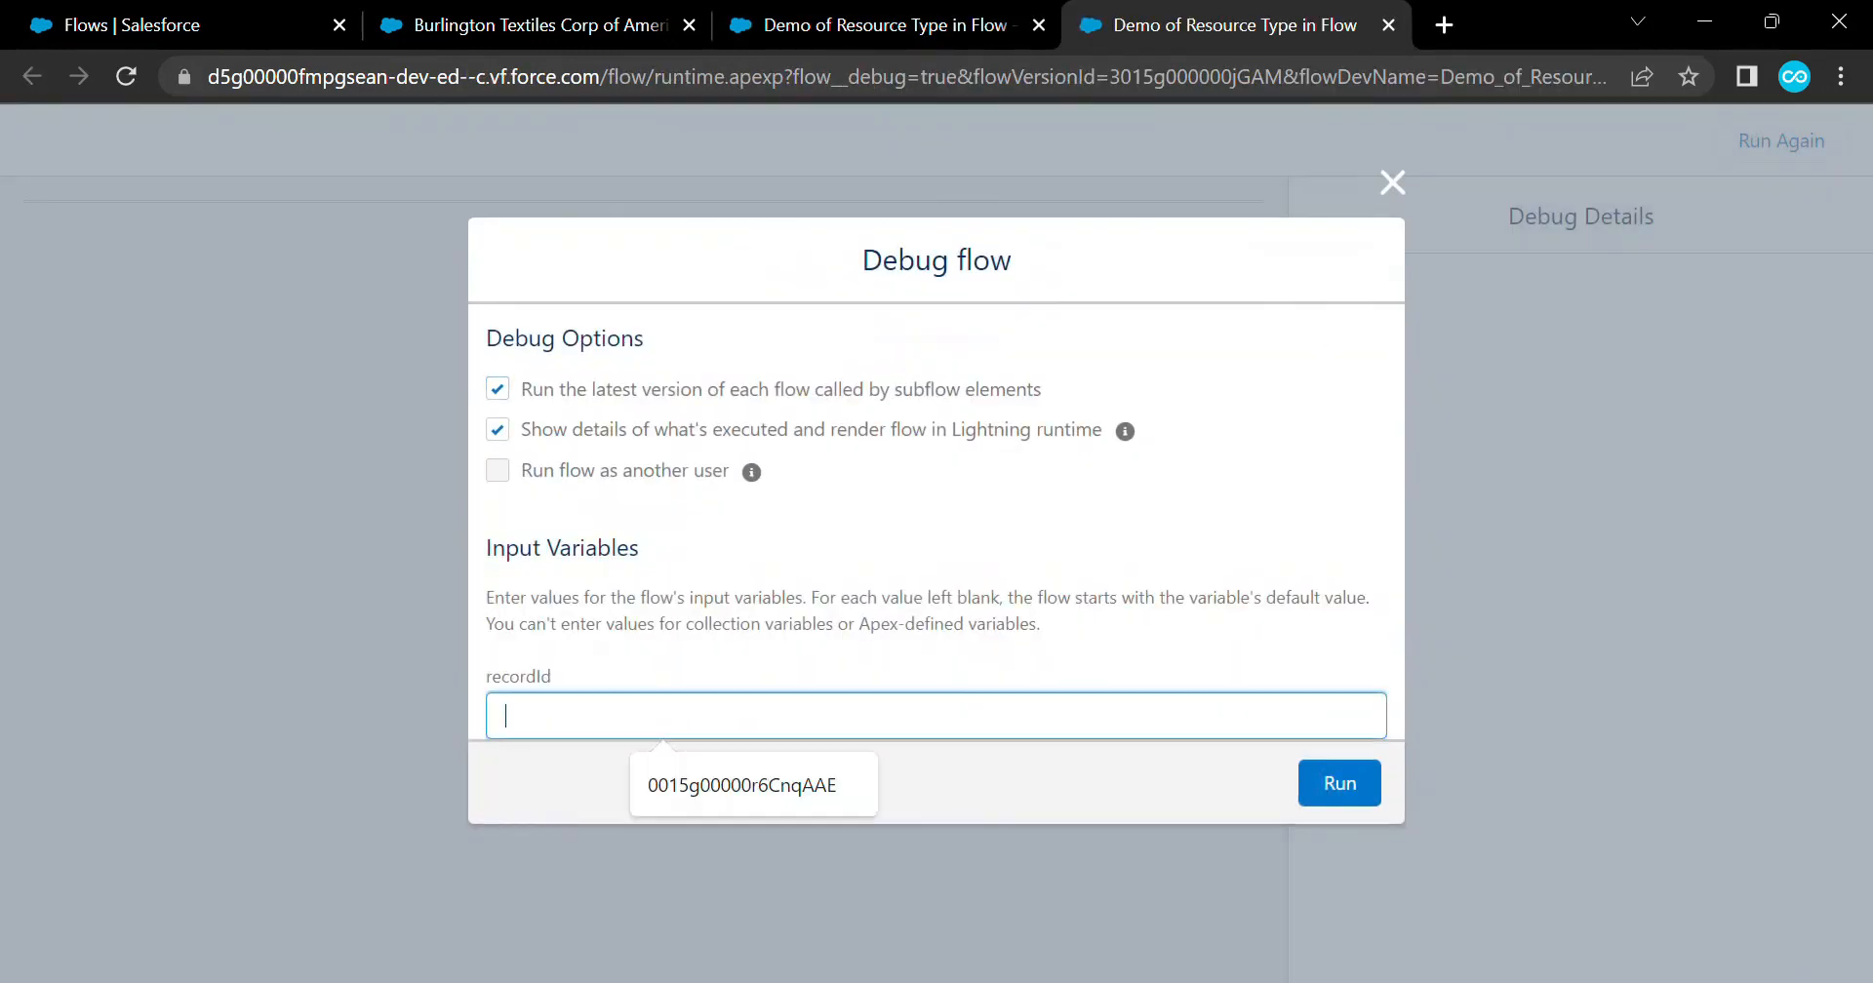
click(742, 785)
click(1340, 783)
Advance to the second screen, examine the options of the Account Name picklist, and close the debug run
click(1201, 374)
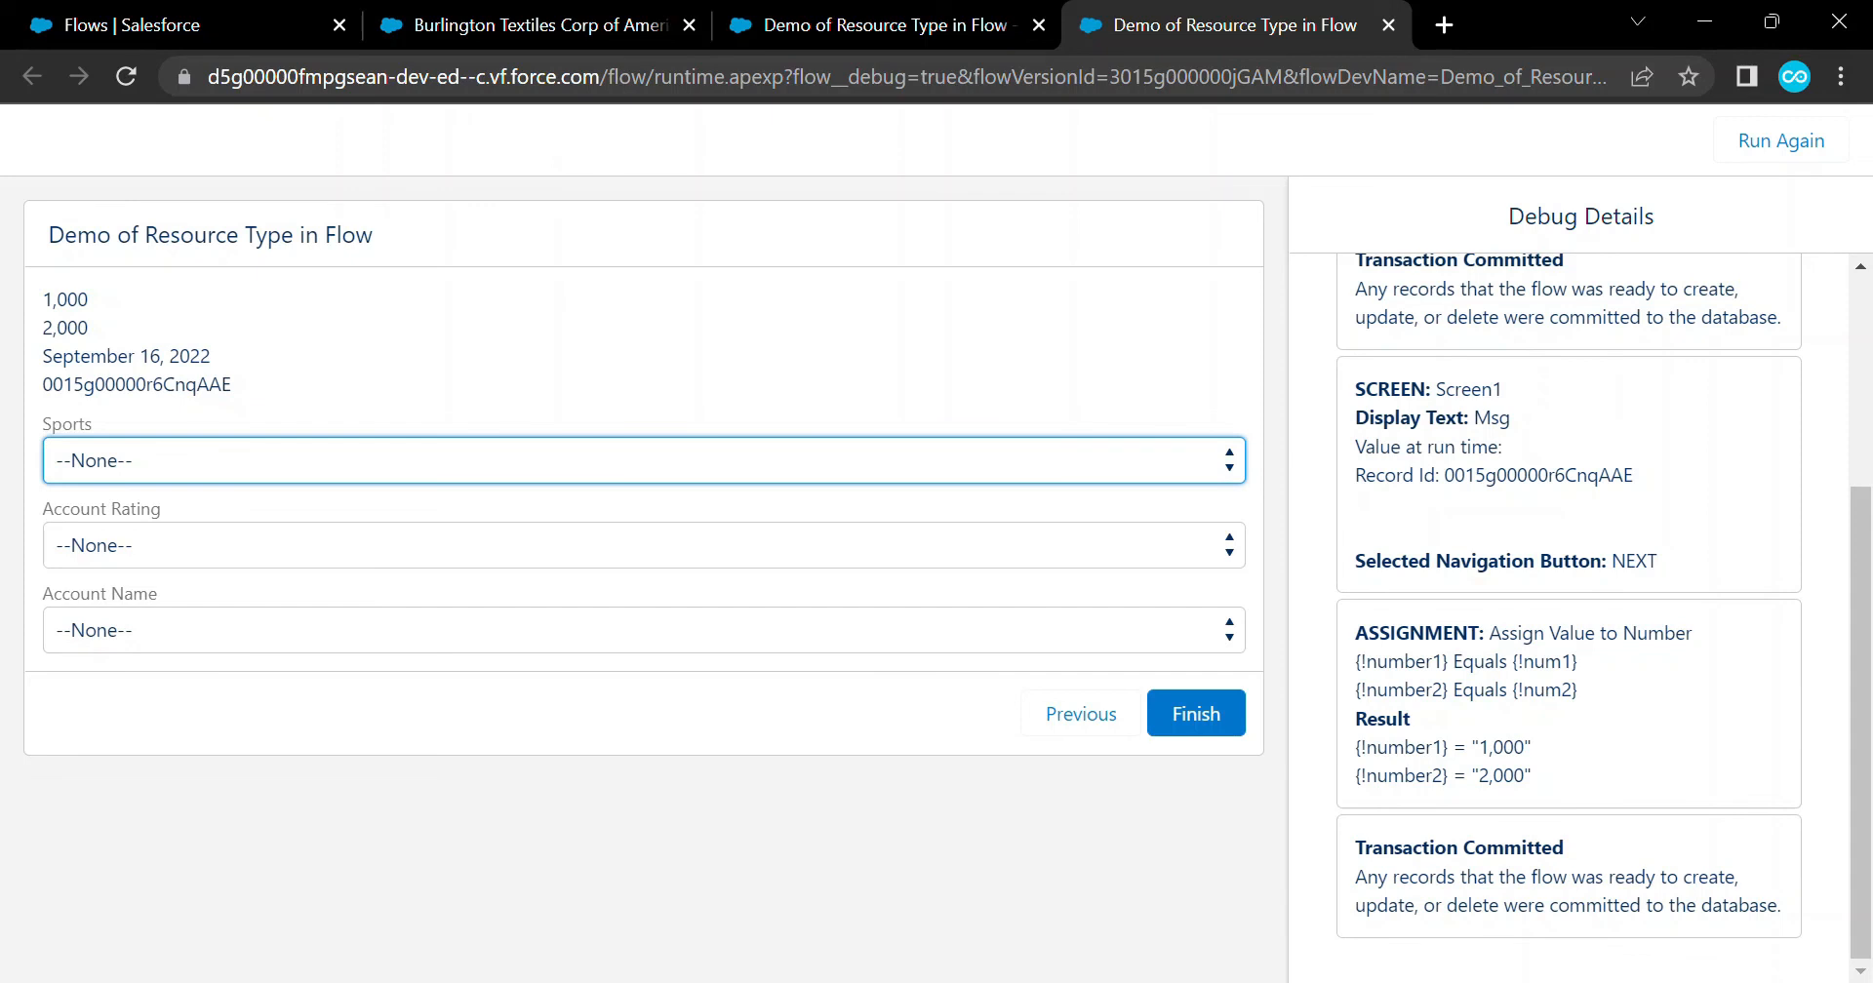
click(644, 630)
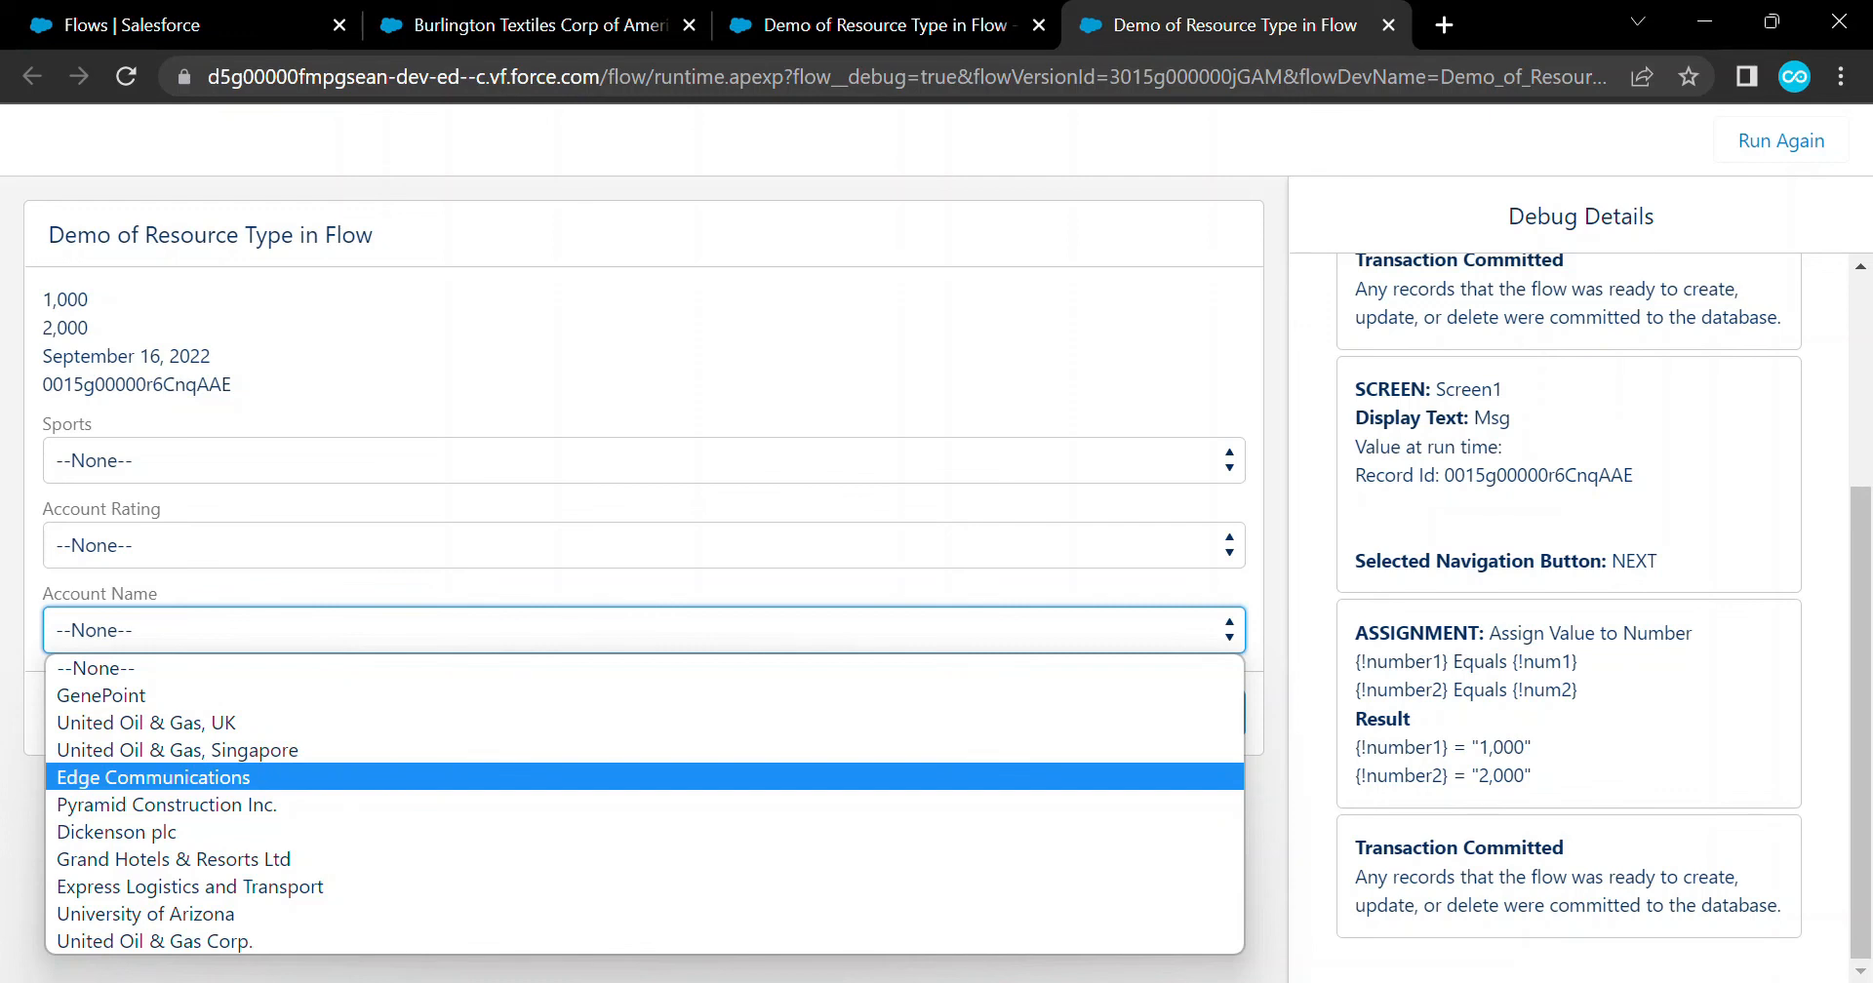
click(1388, 25)
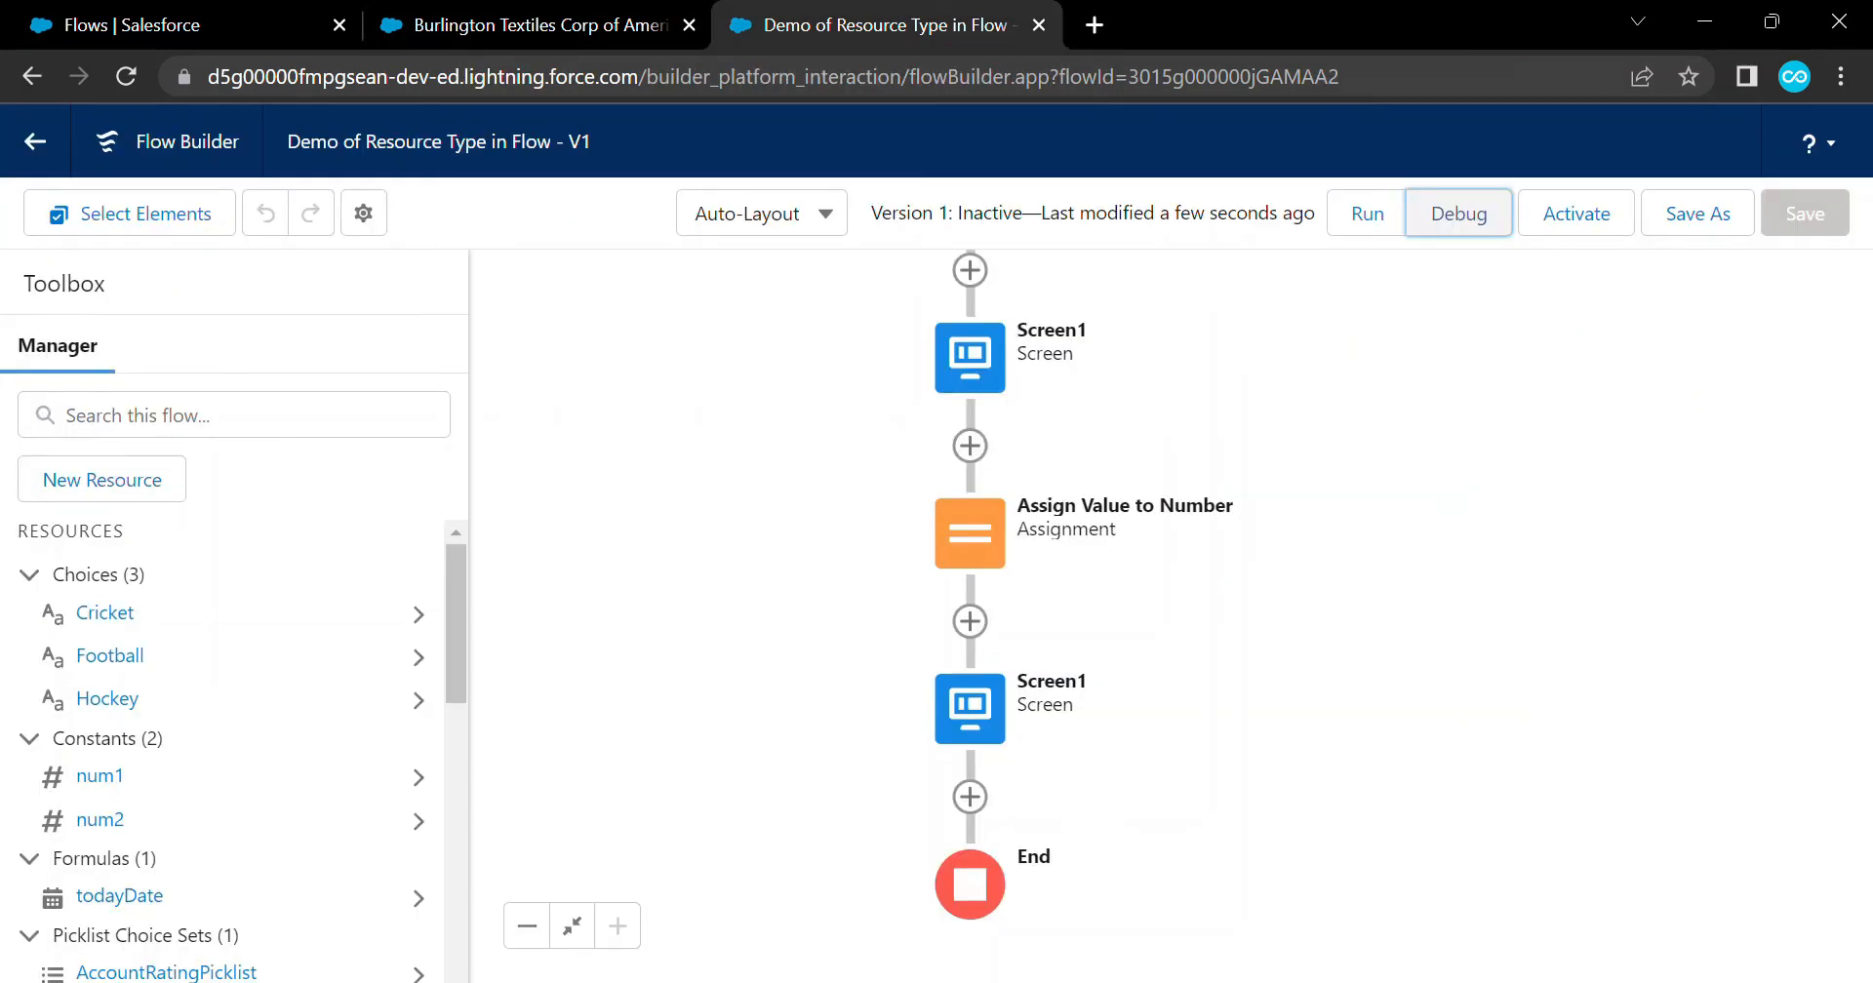
click(101, 479)
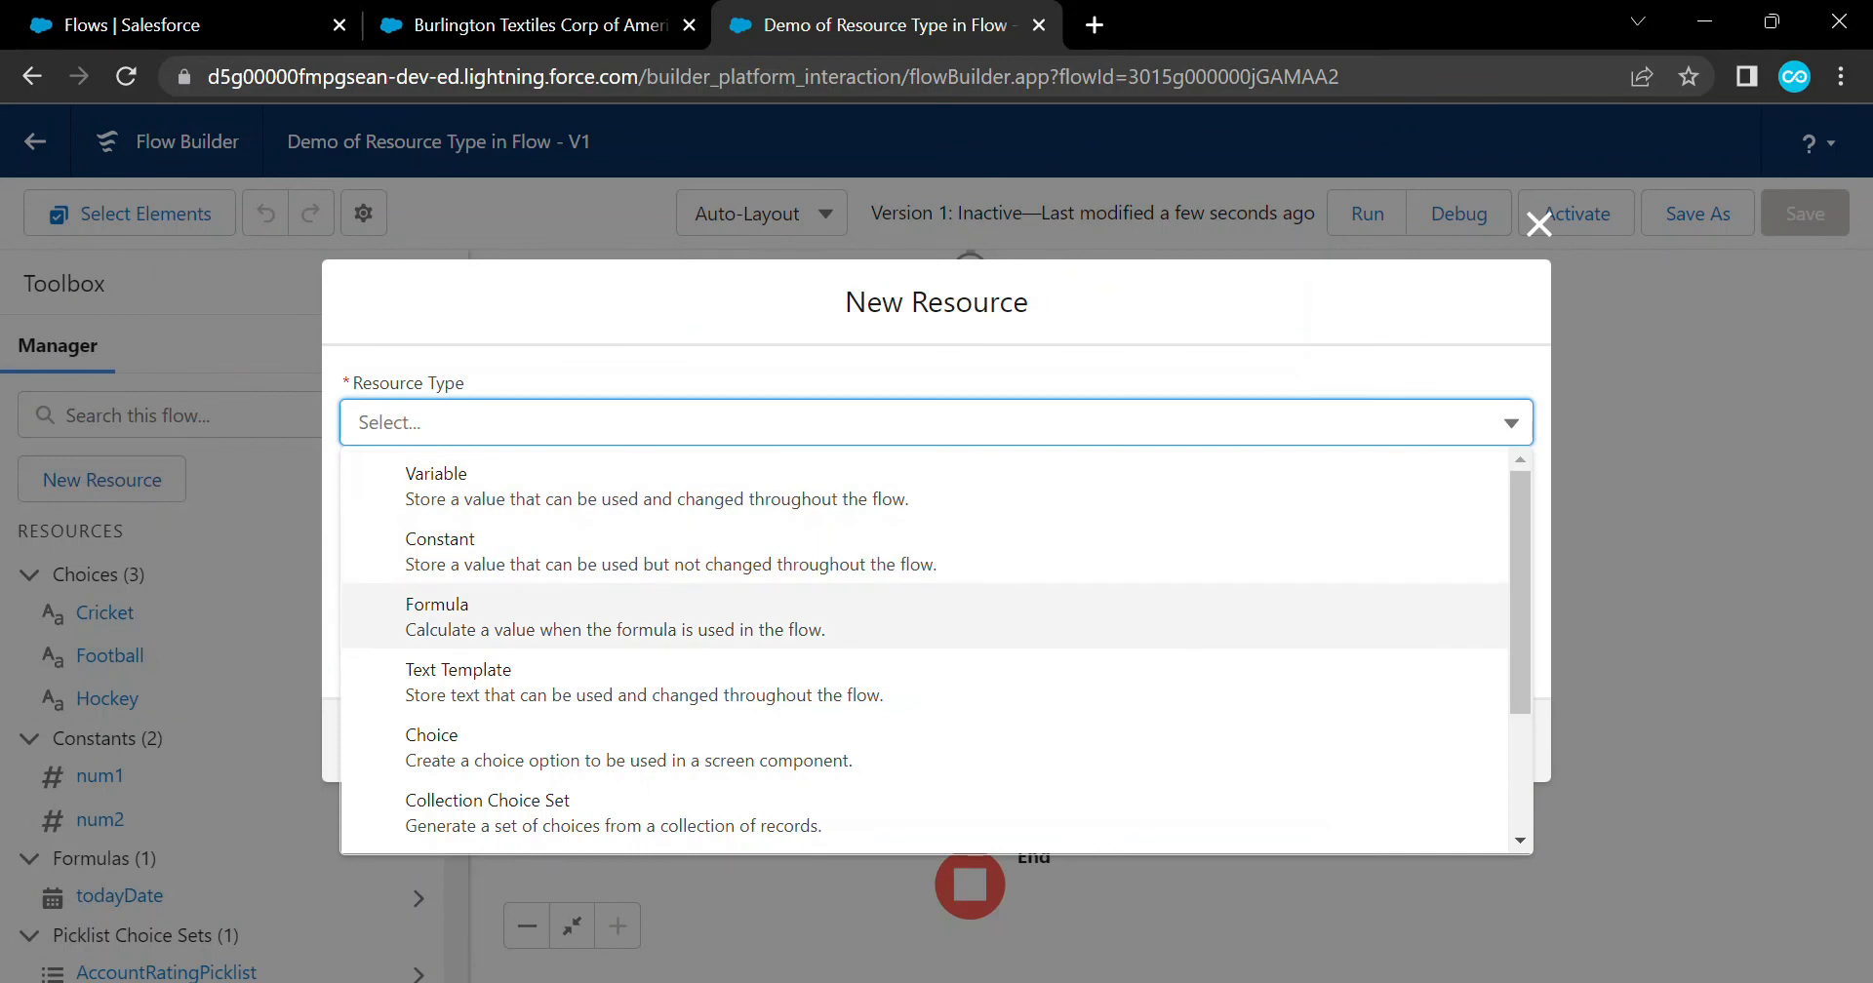
scroll(925, 649, down, 2)
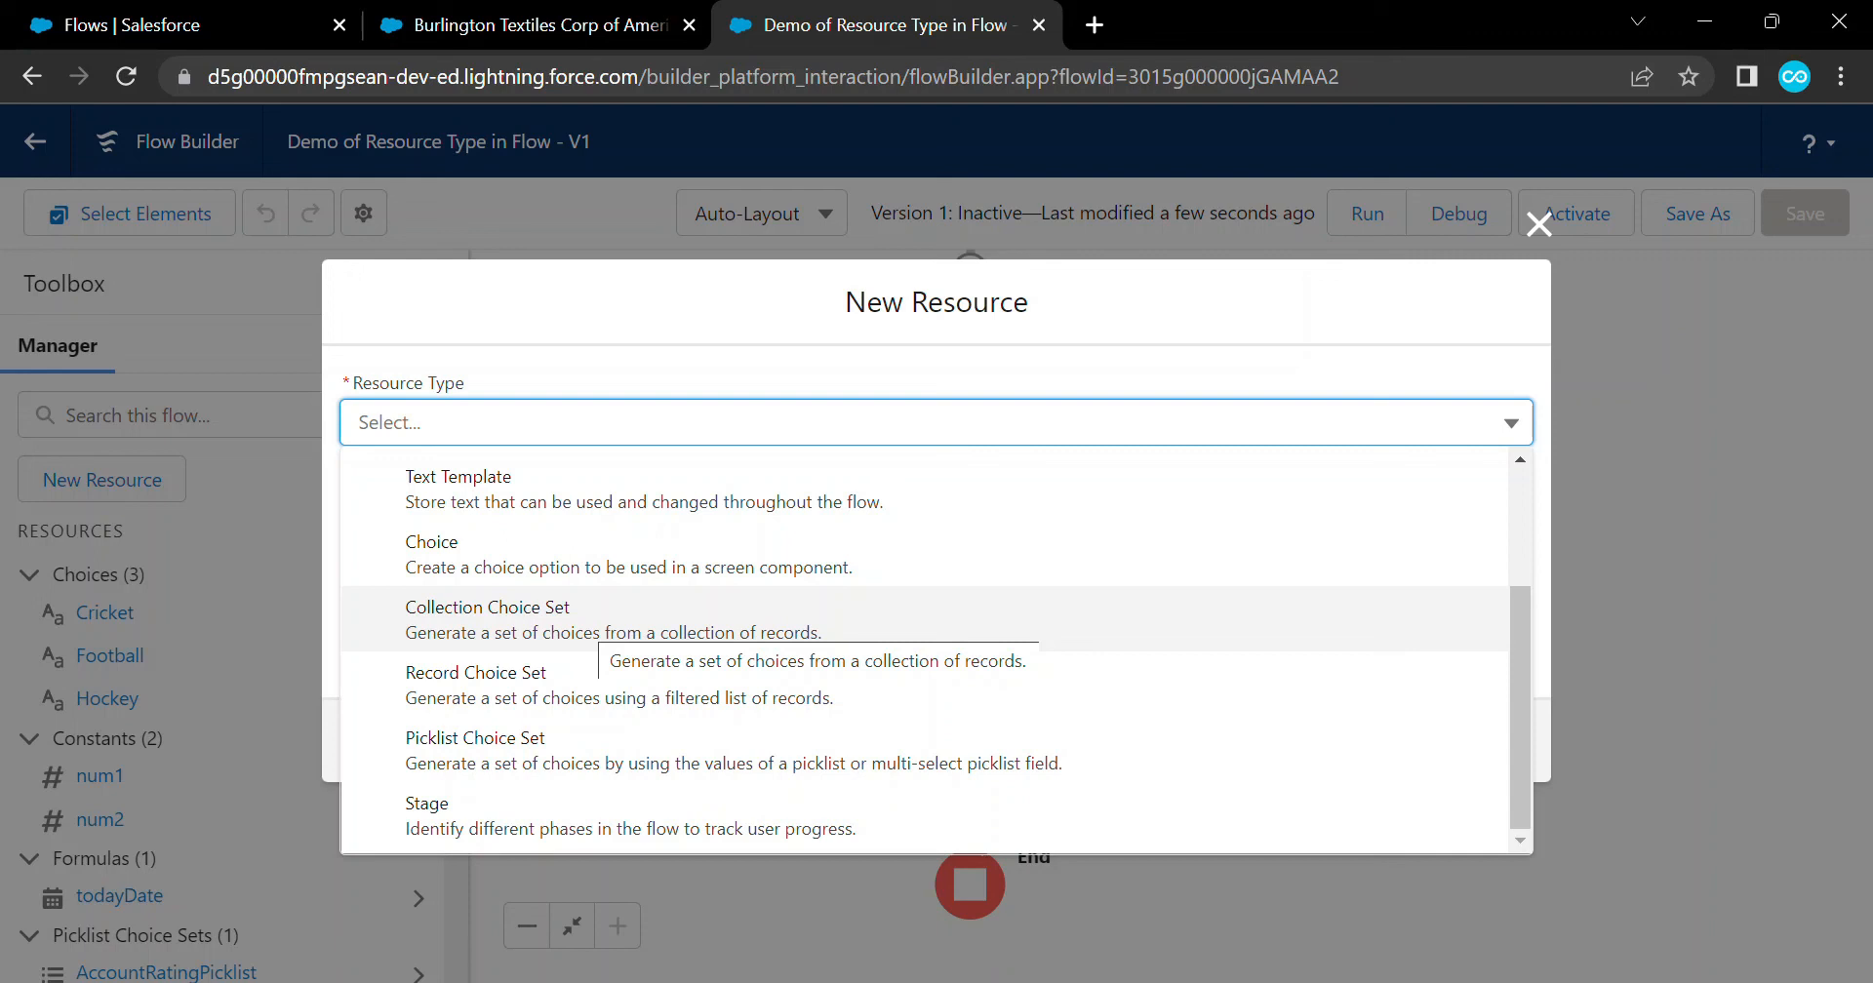
click(597, 629)
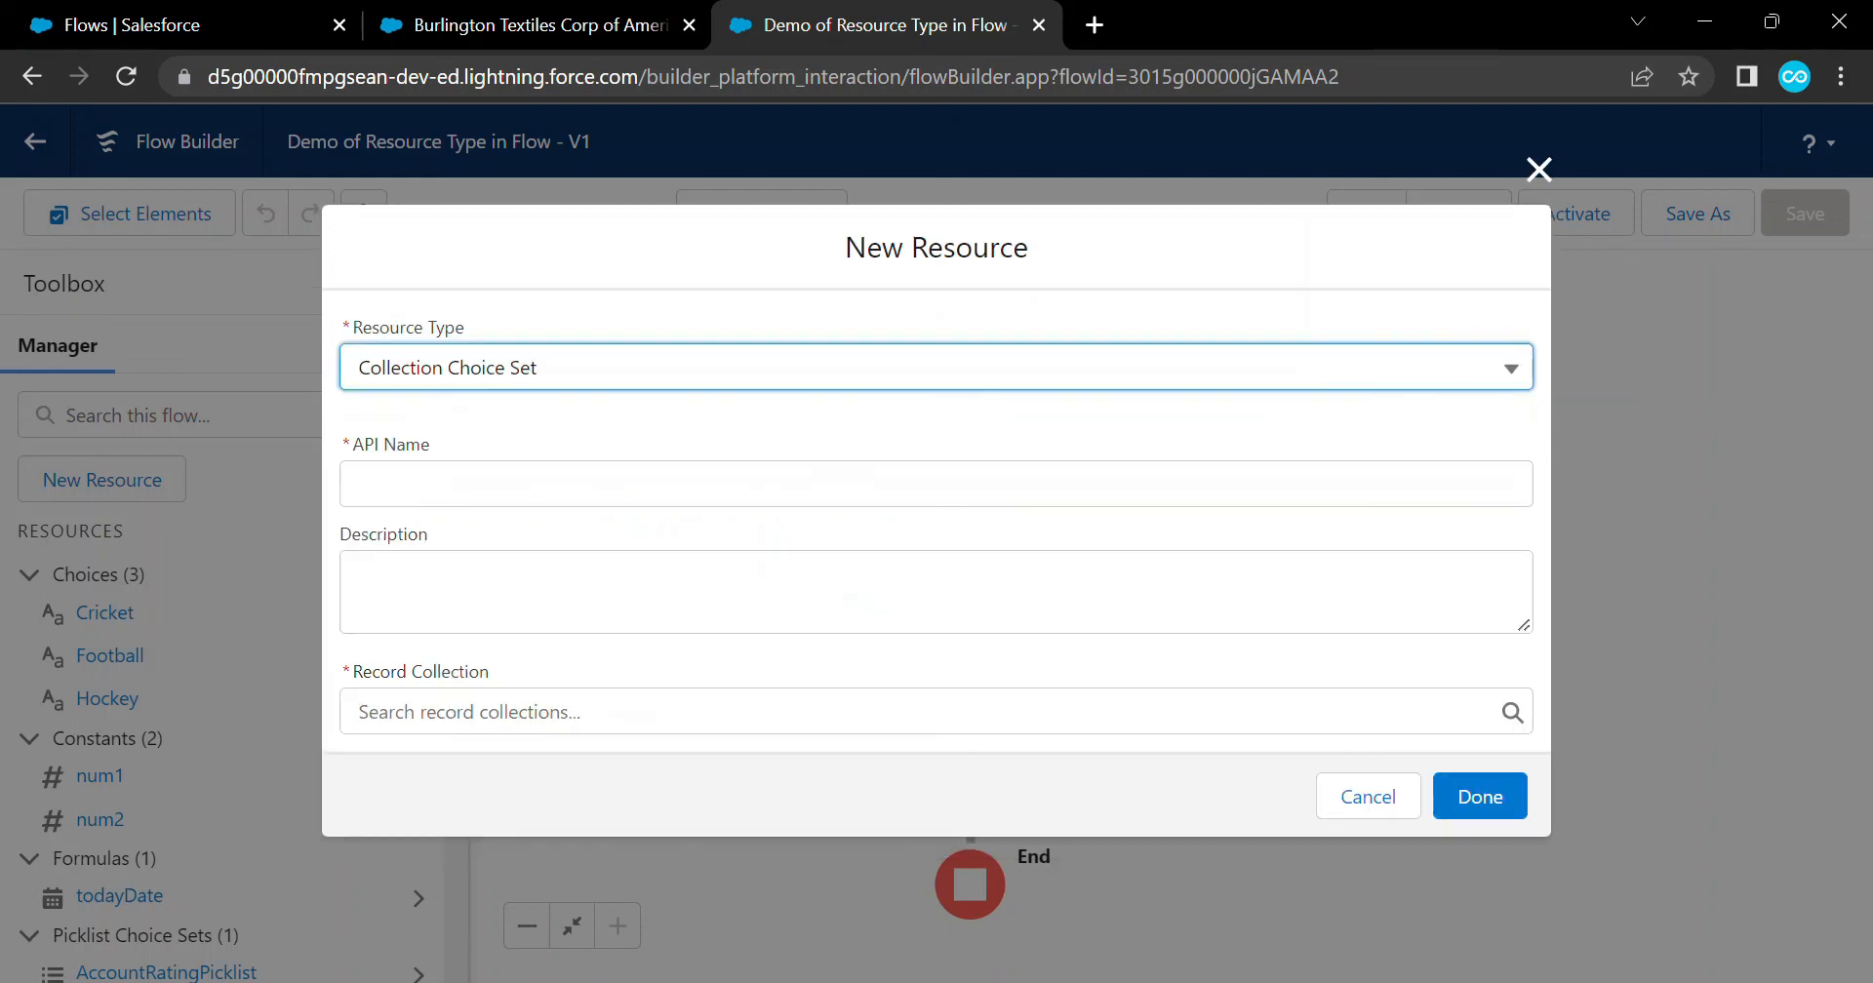
click(683, 712)
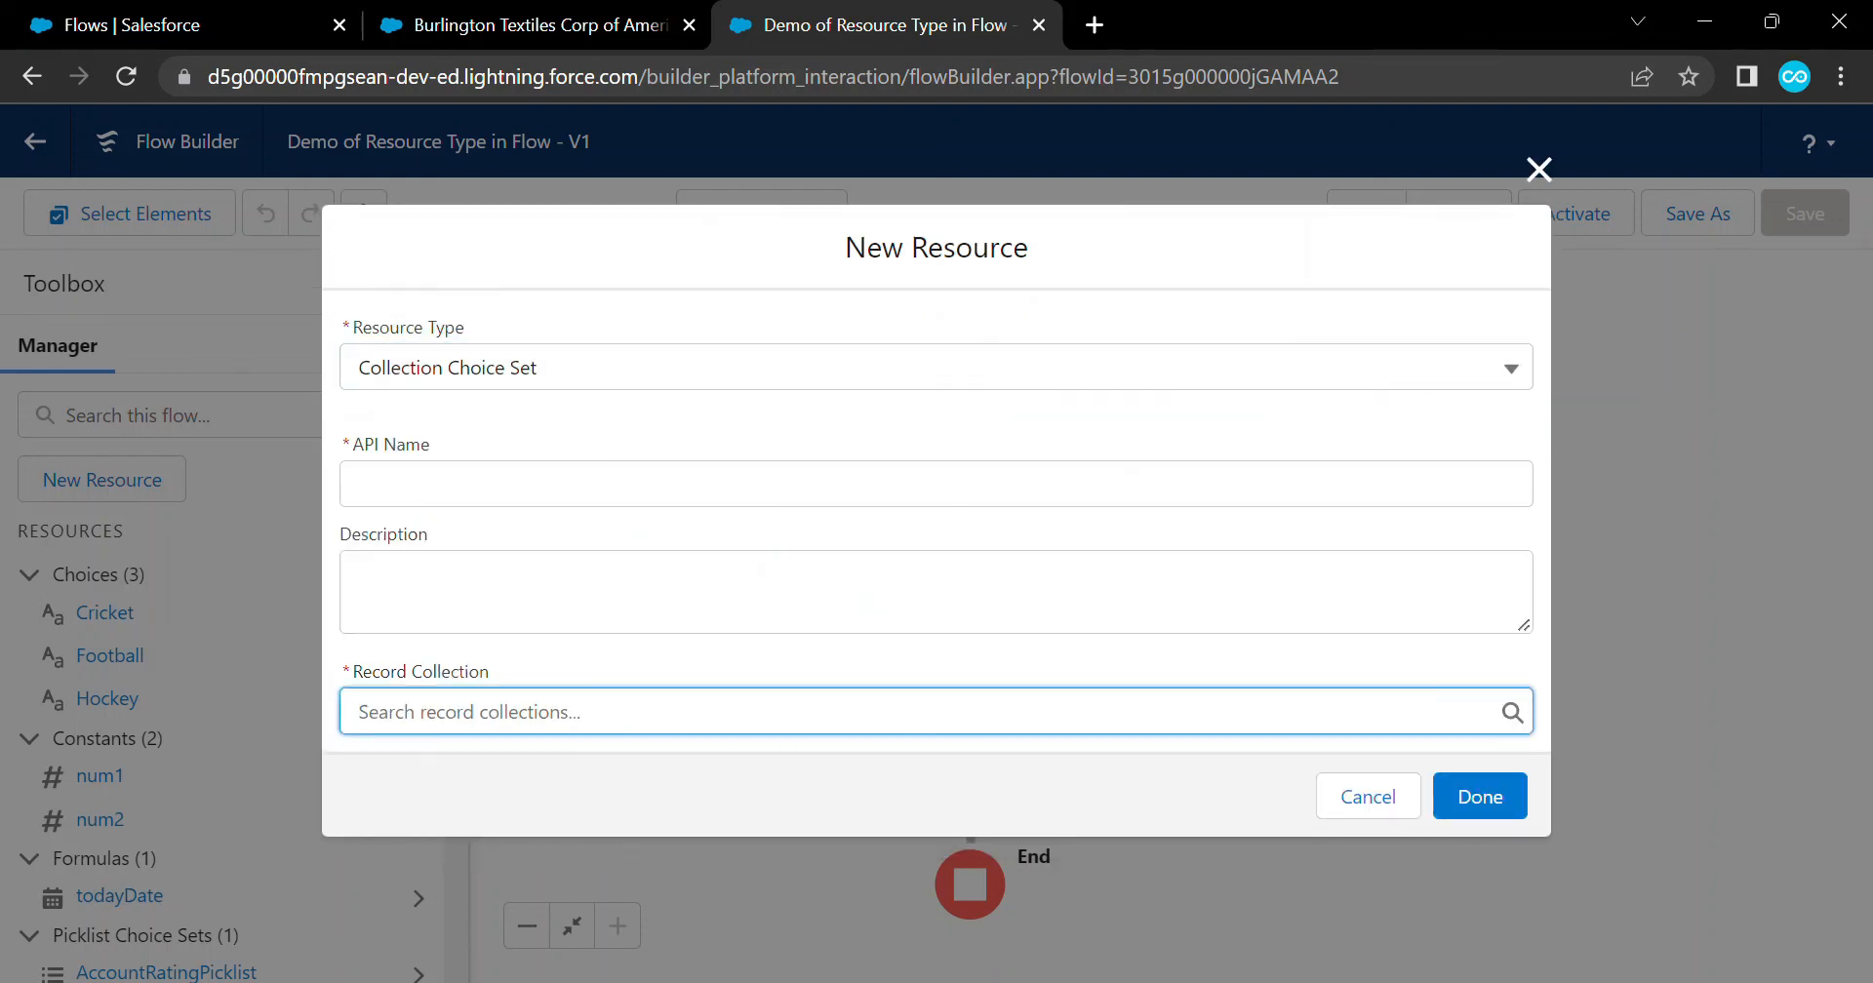
drag(354, 671, 458, 659)
click(546, 657)
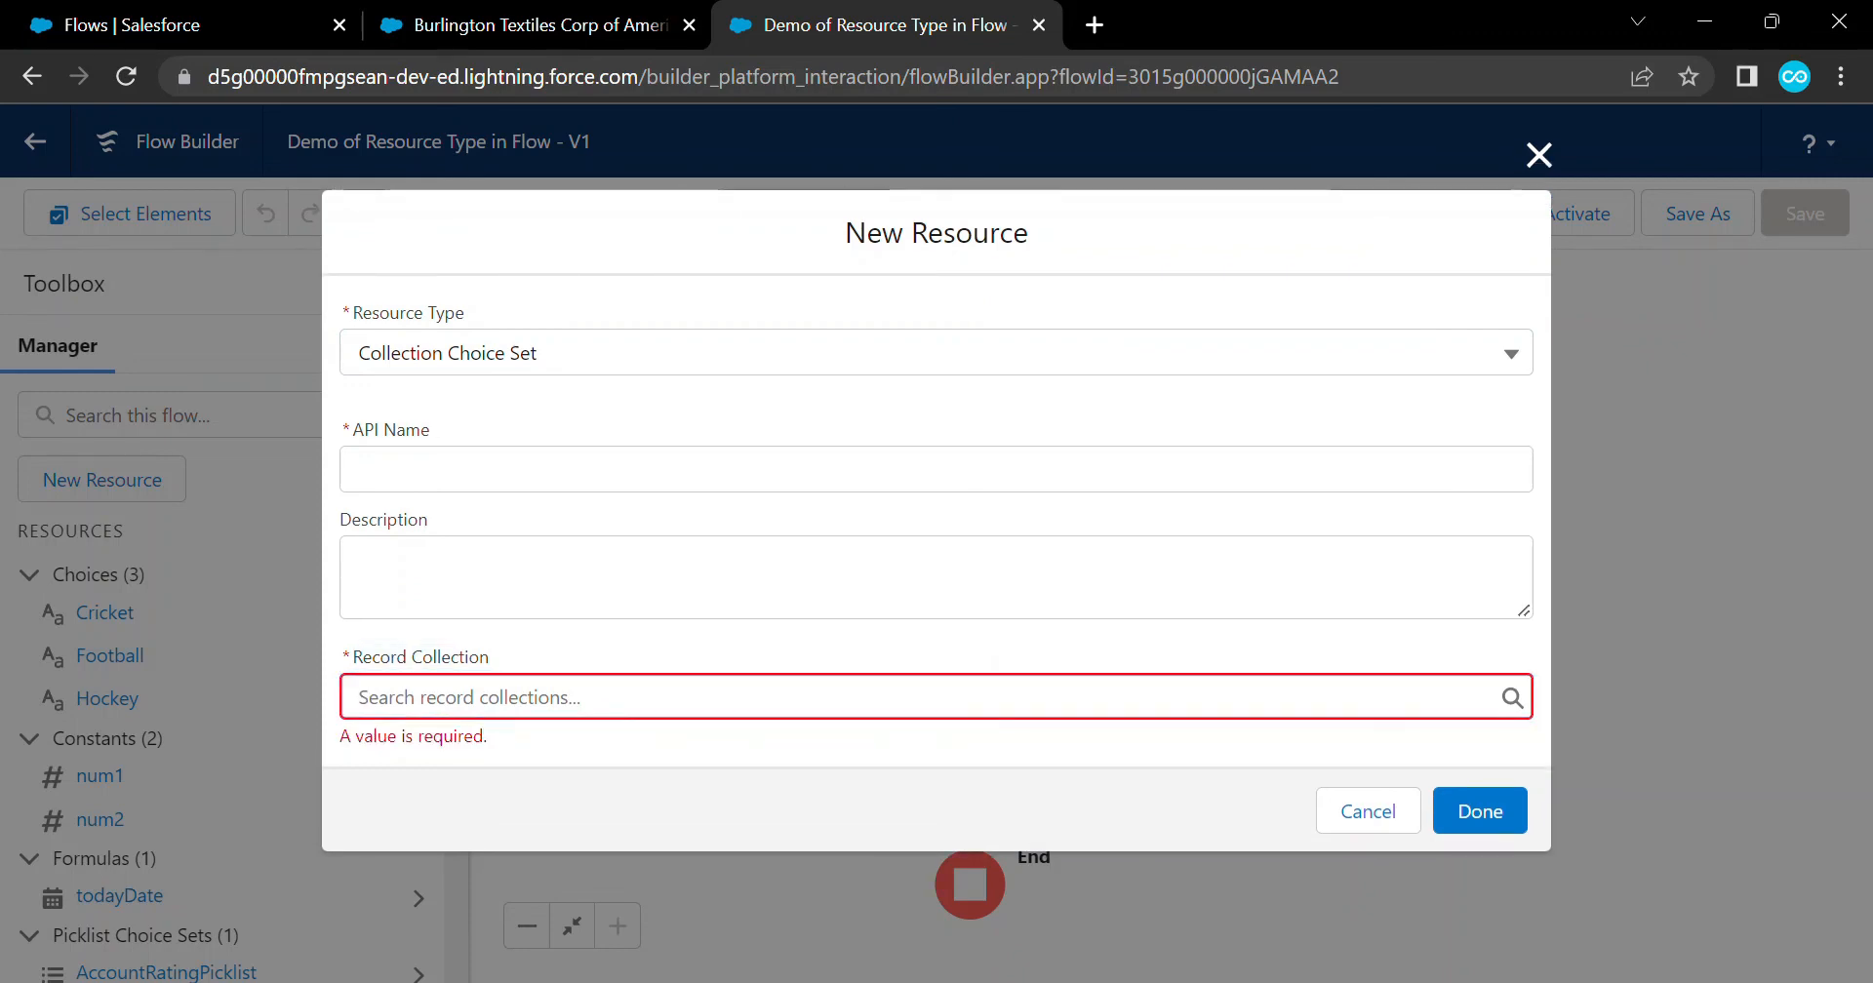
key(Escape)
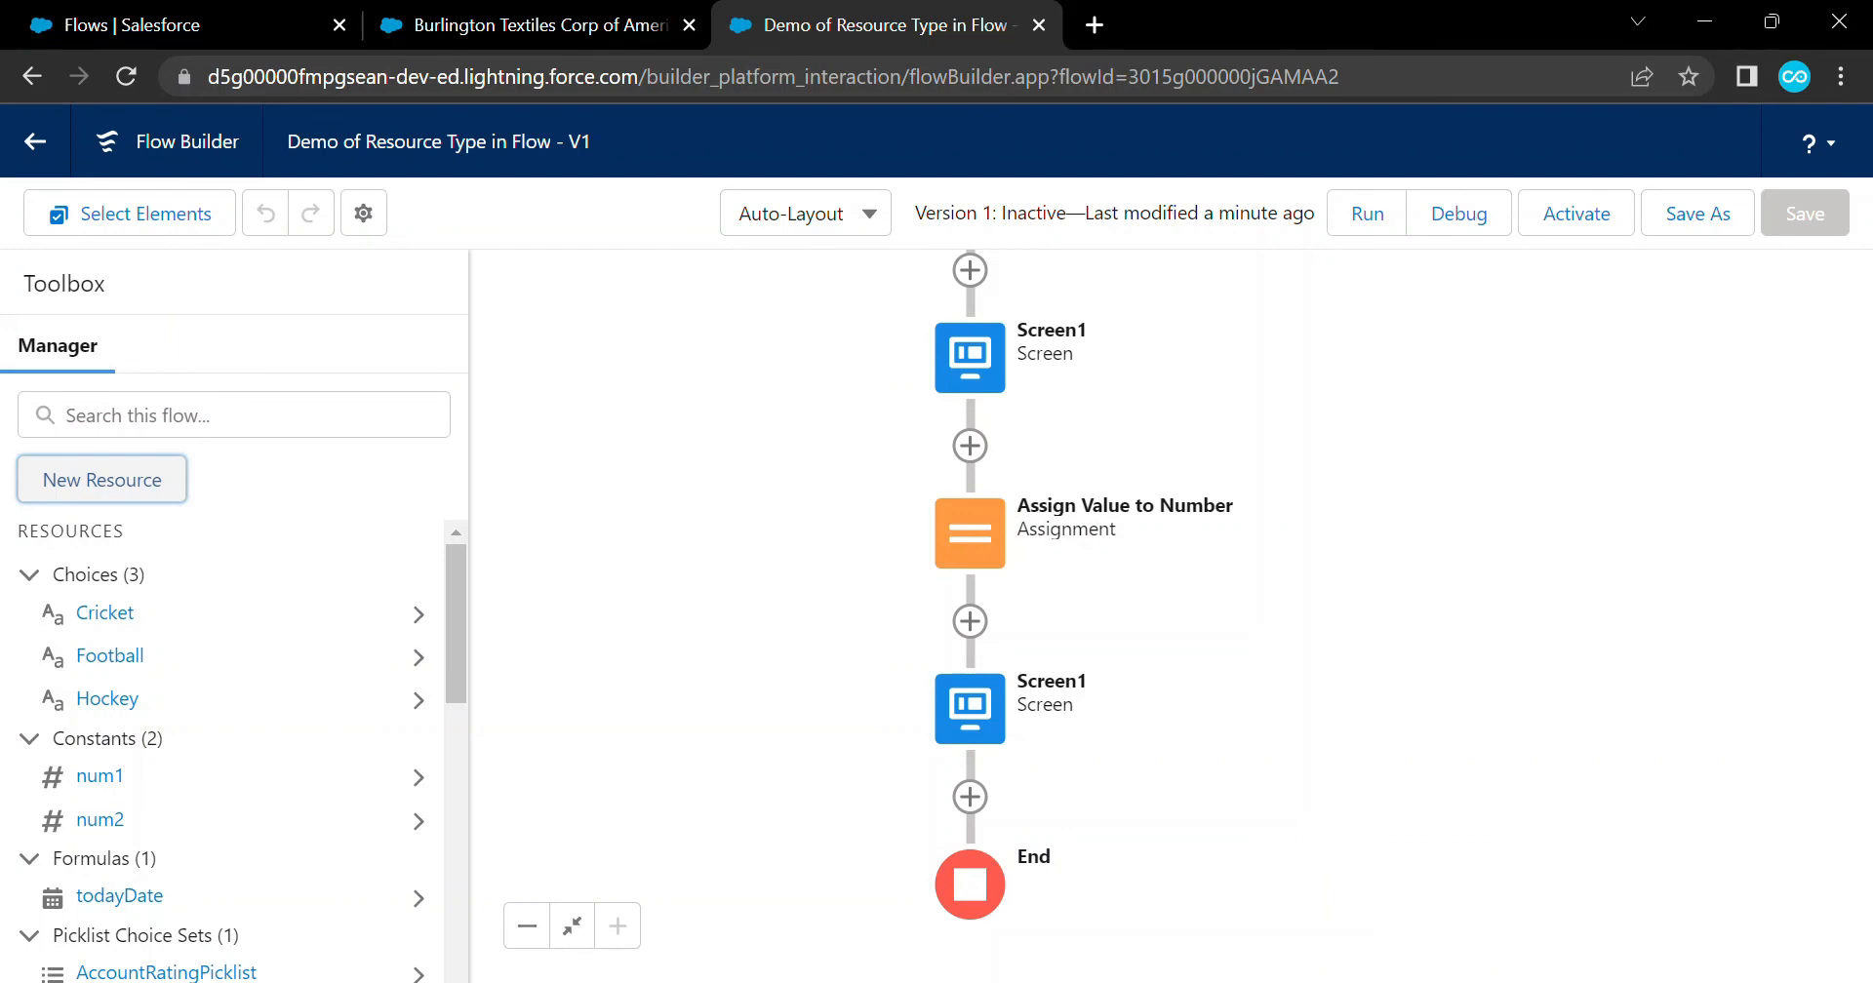
Start a new variable resource with the API name accList and the data type Record
click(102, 480)
click(625, 421)
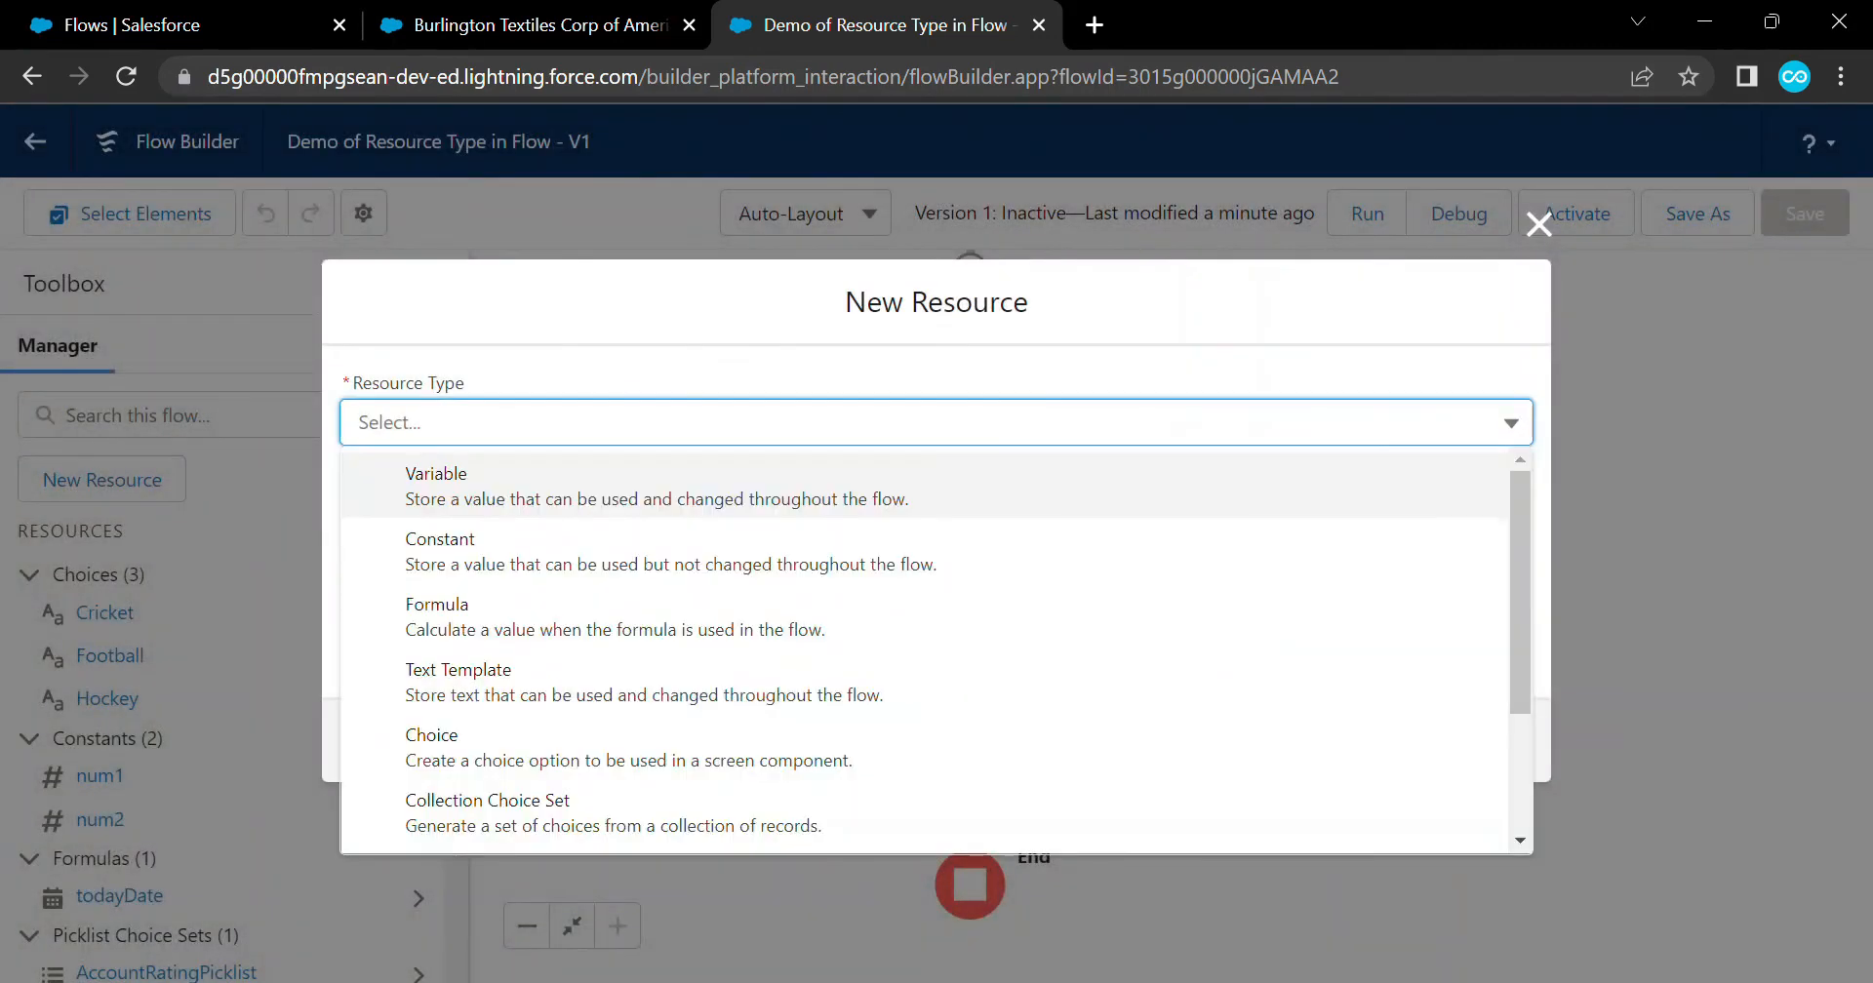
click(468, 485)
click(936, 478)
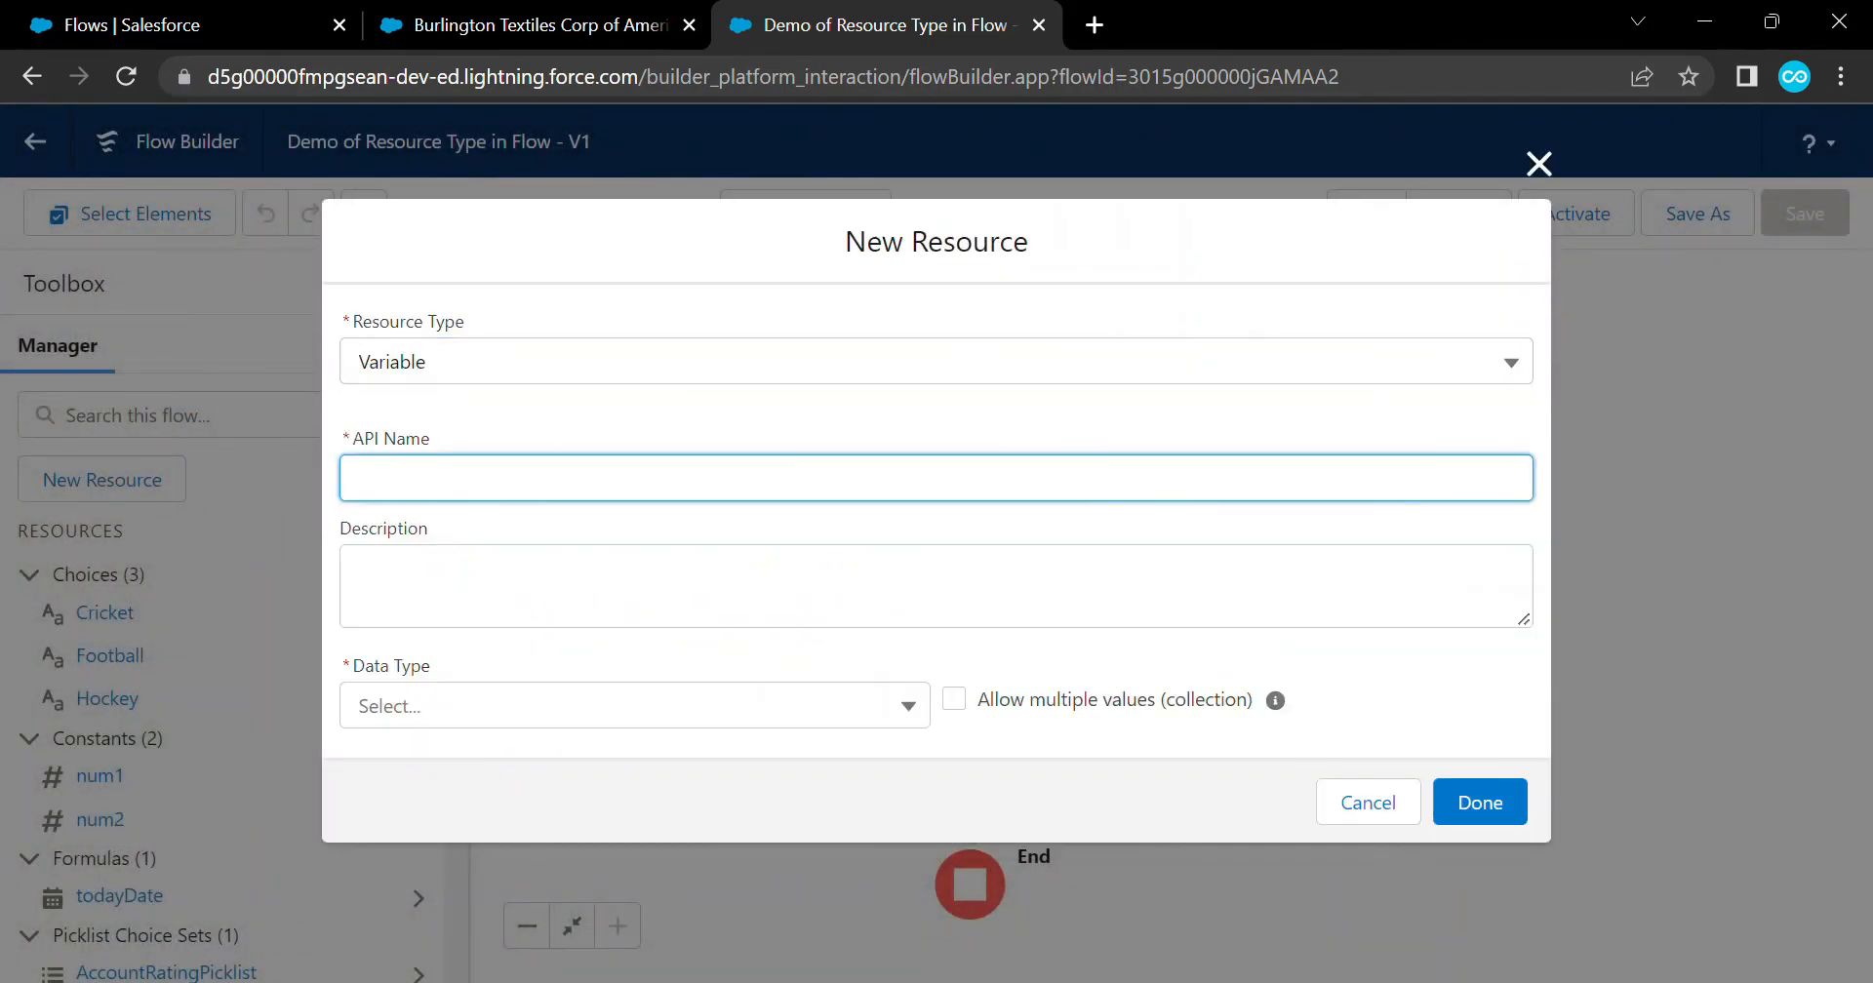
text(accList)
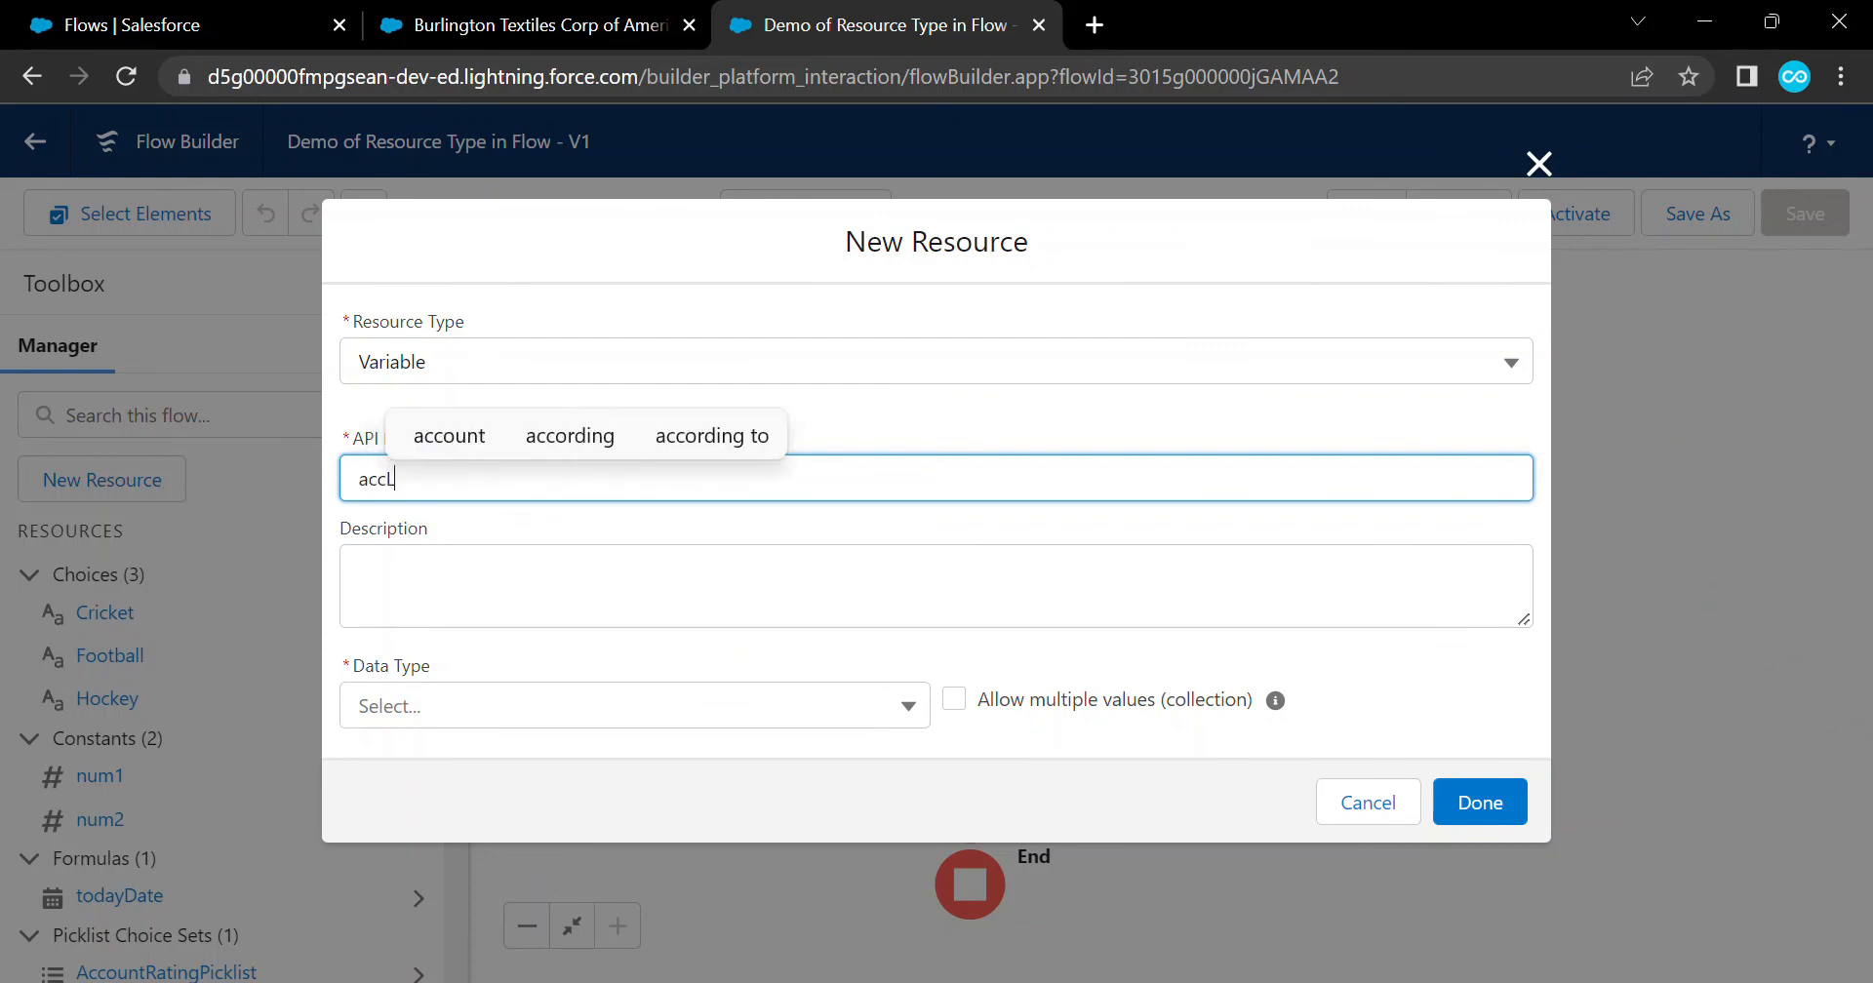
key(Tab)
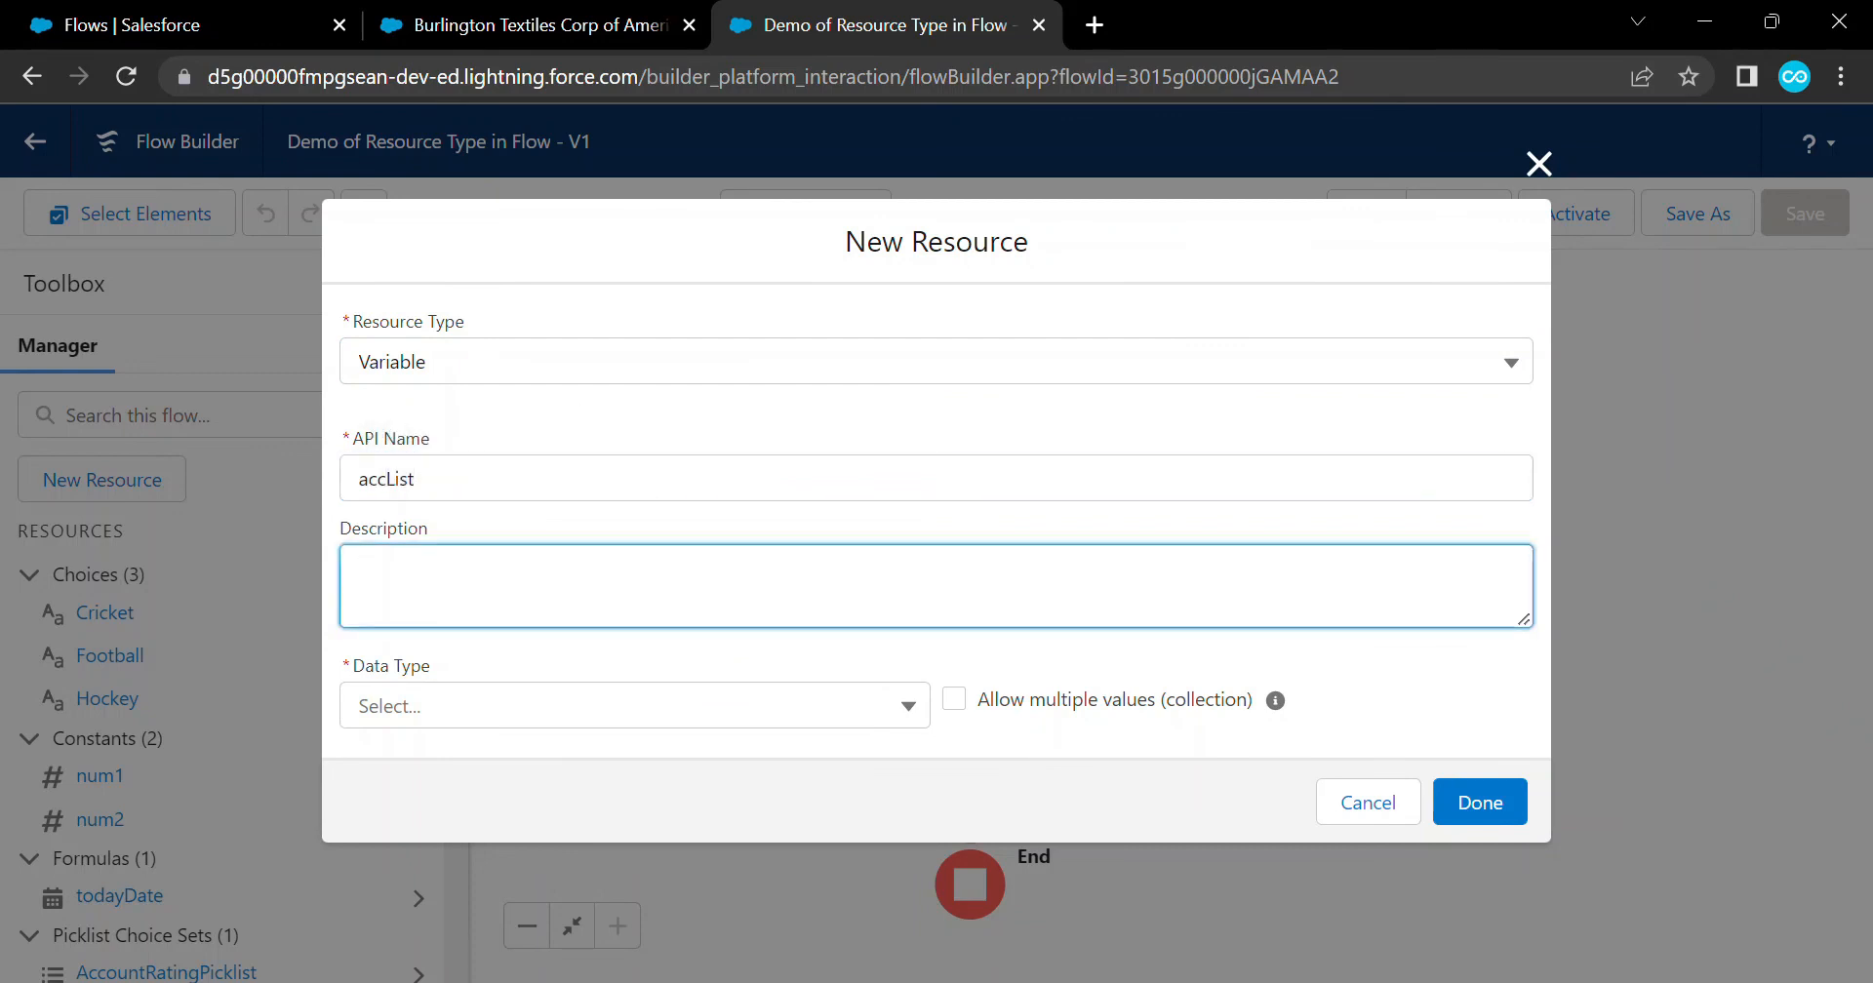
click(634, 707)
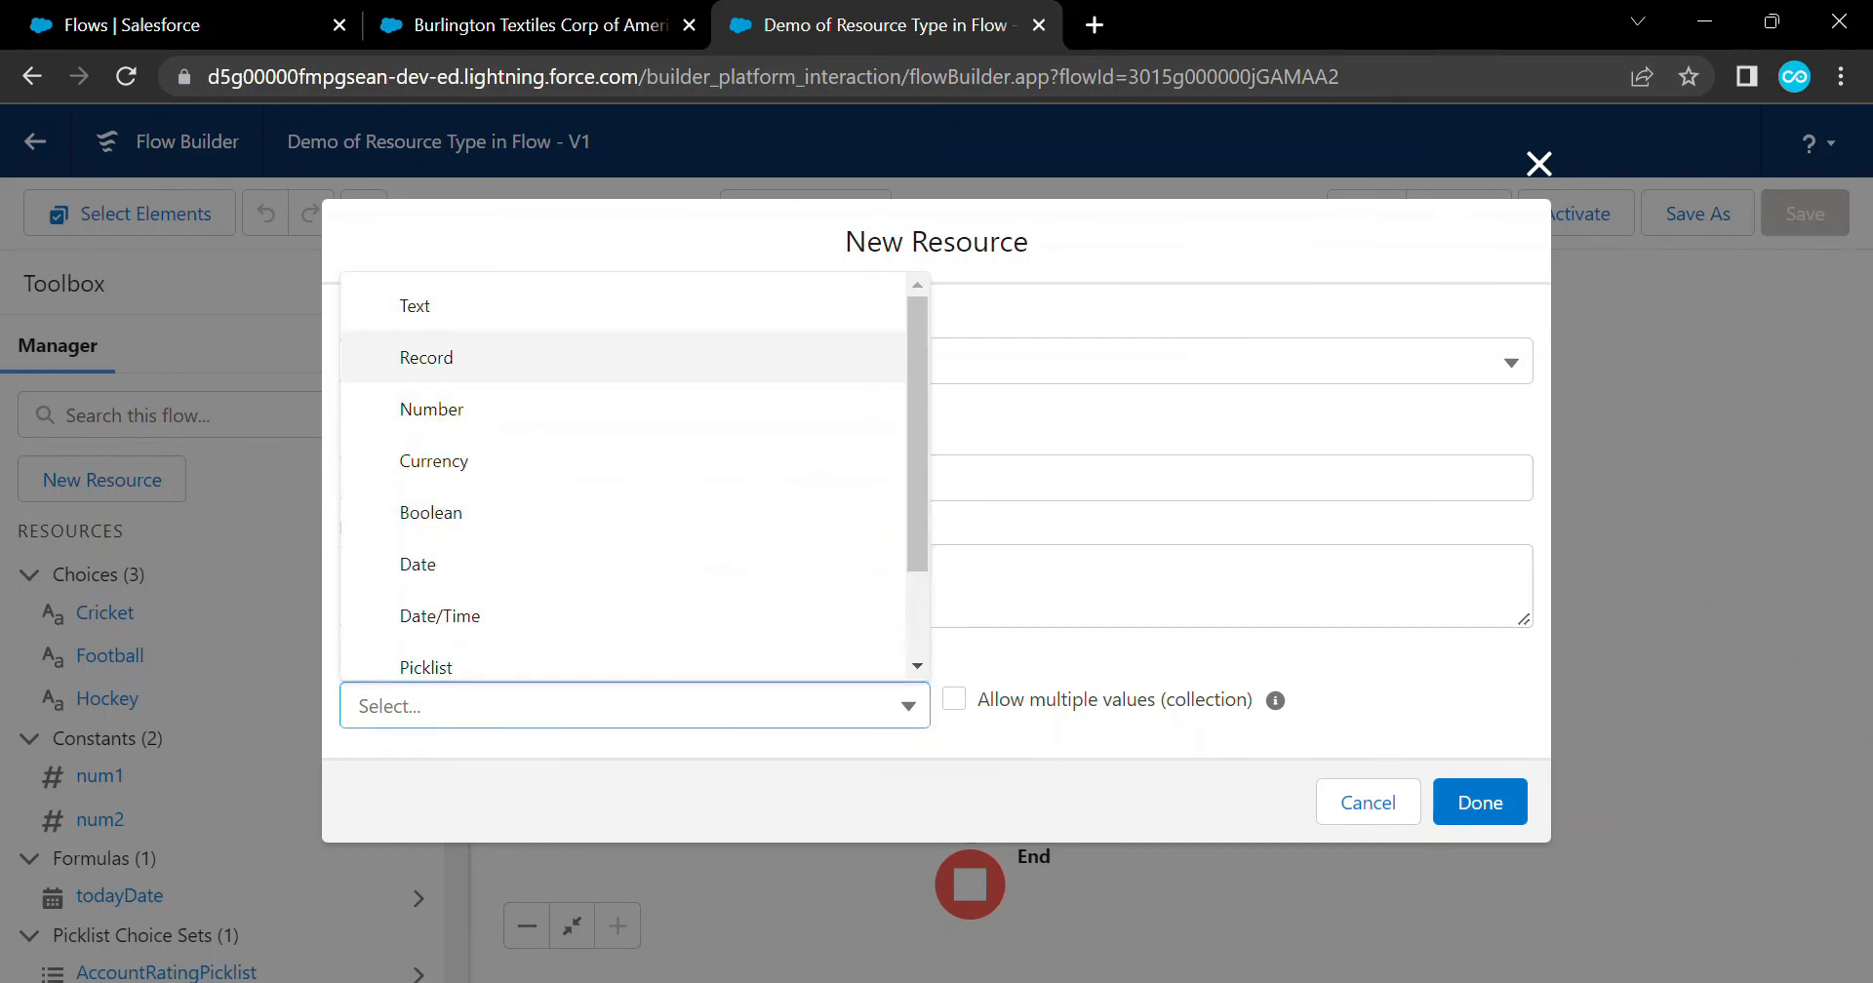
key(Return)
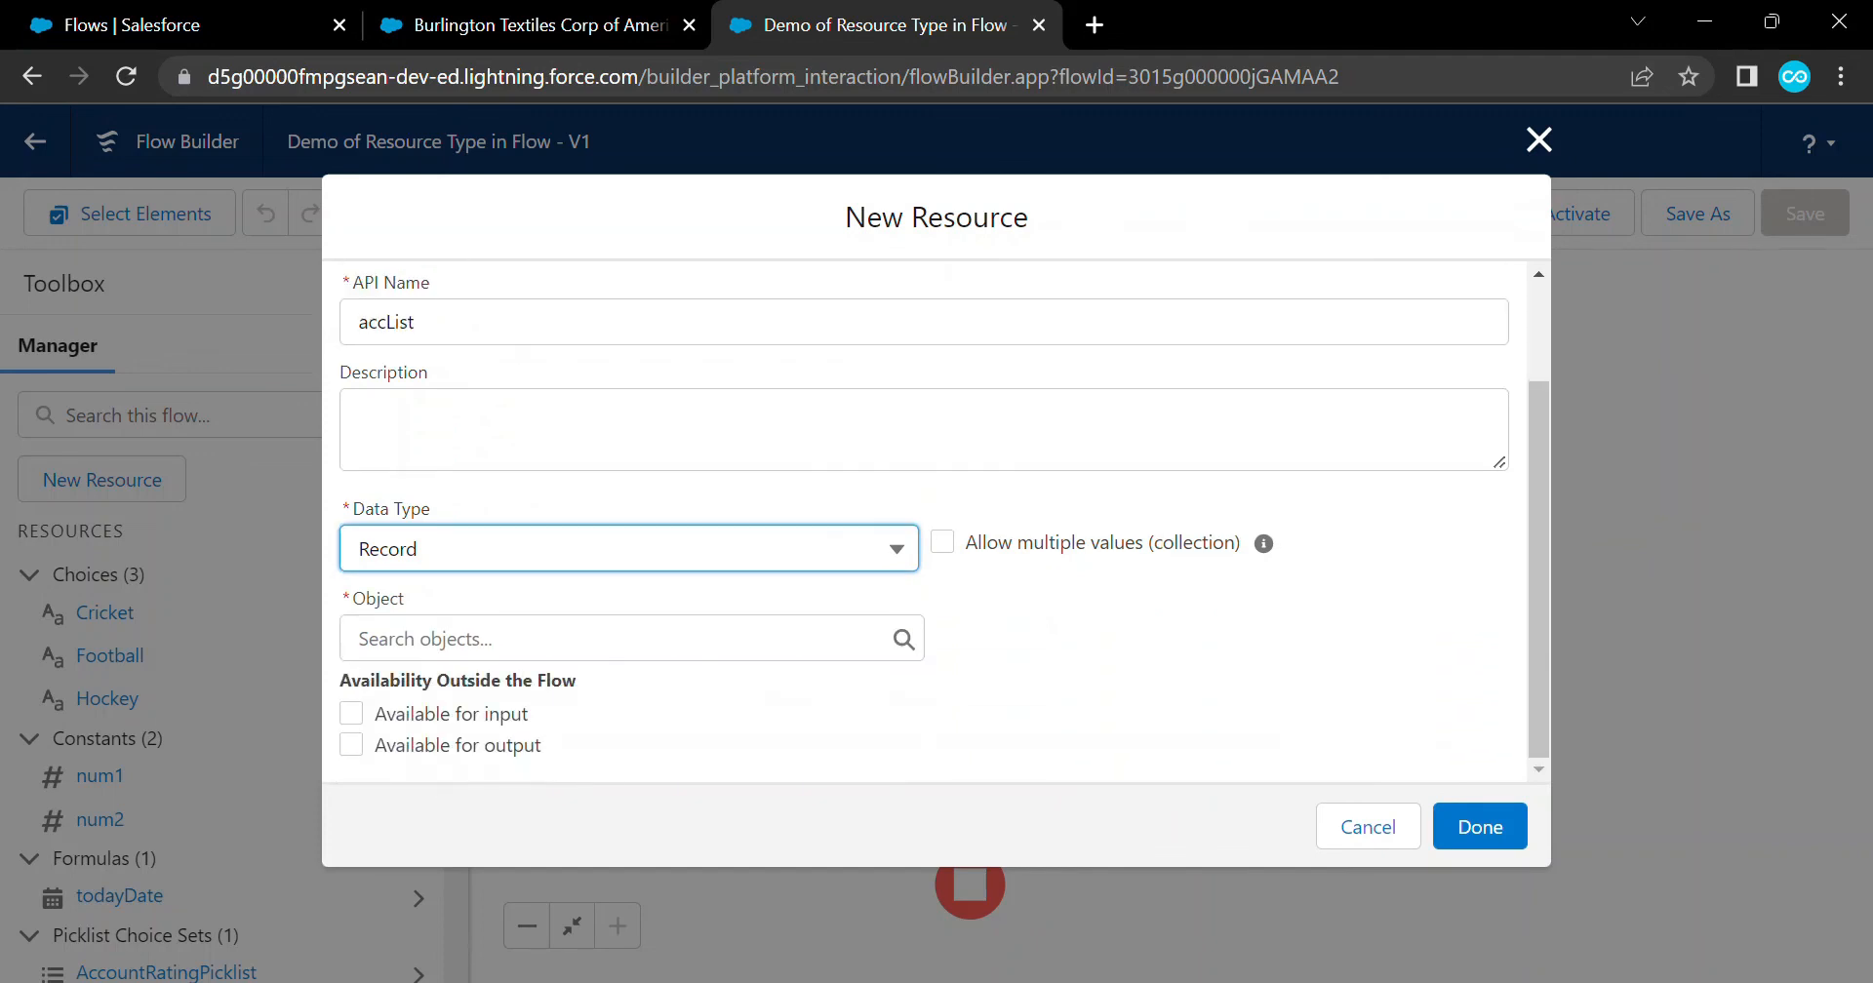
Allow multiple values for accList, set its object to Account, and confirm the new variable
click(942, 542)
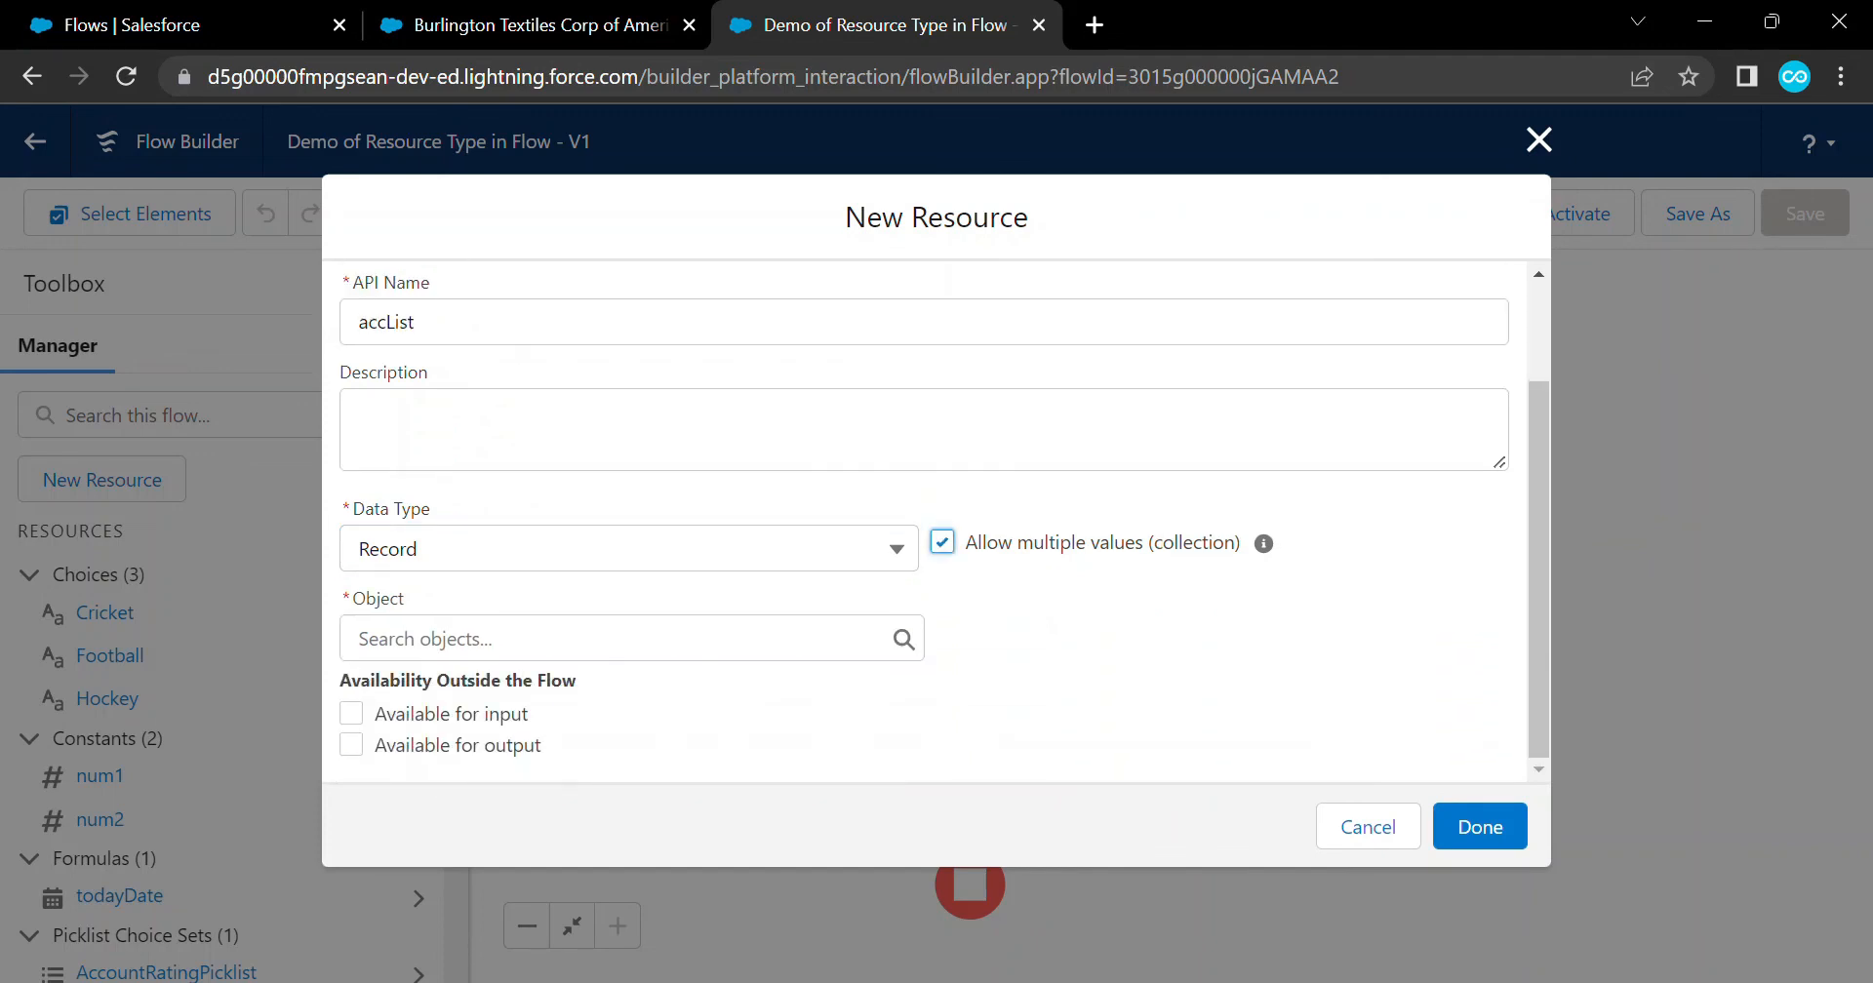
drag(1011, 543, 1258, 543)
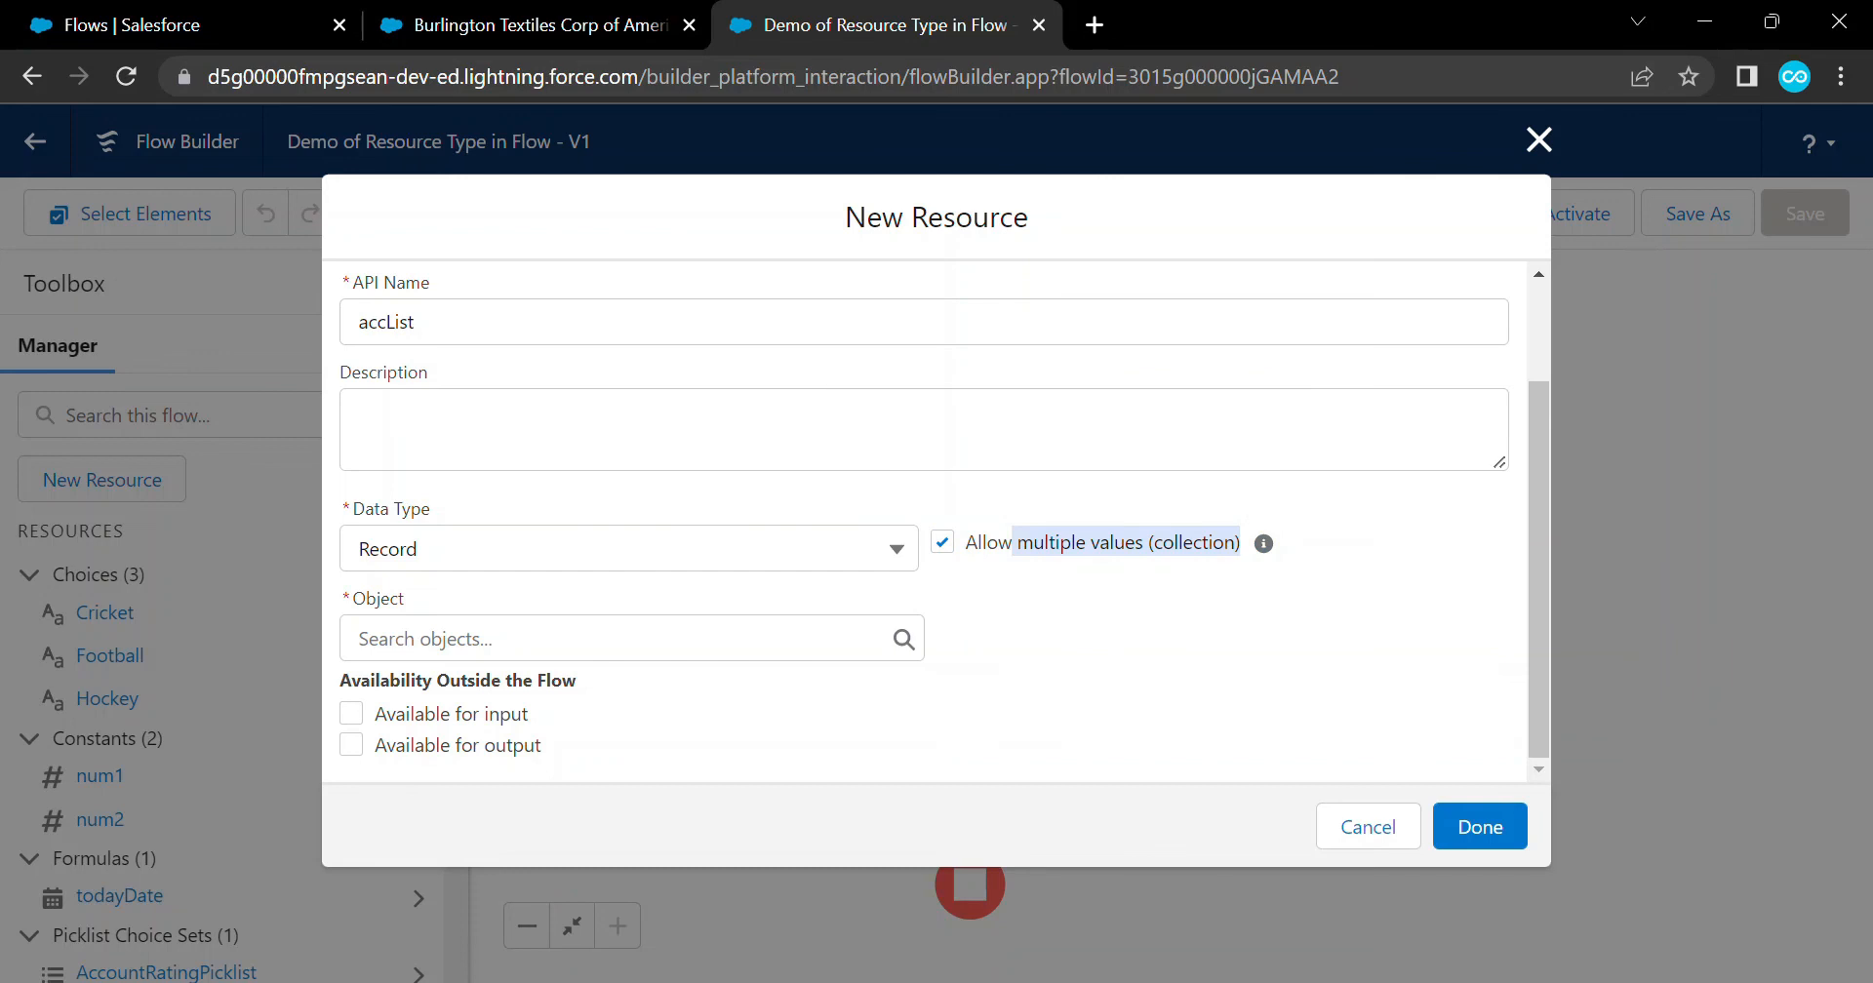
click(631, 639)
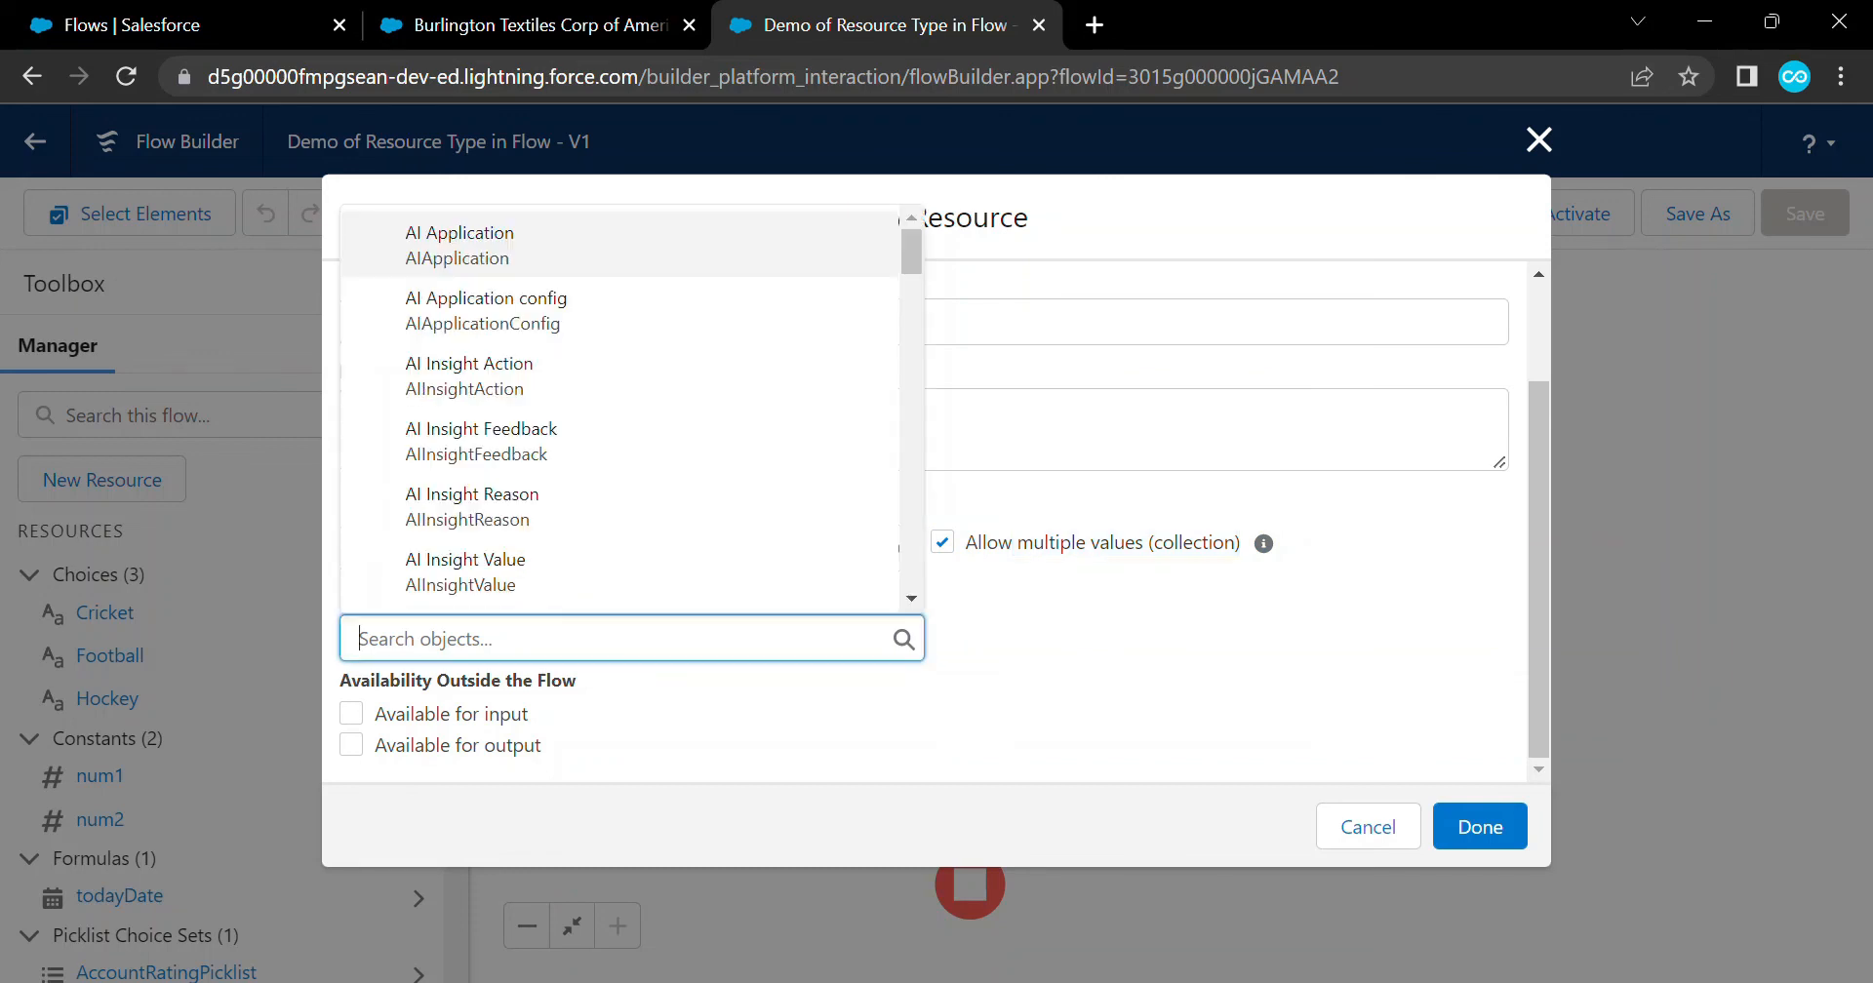
text(acc)
key(Down)
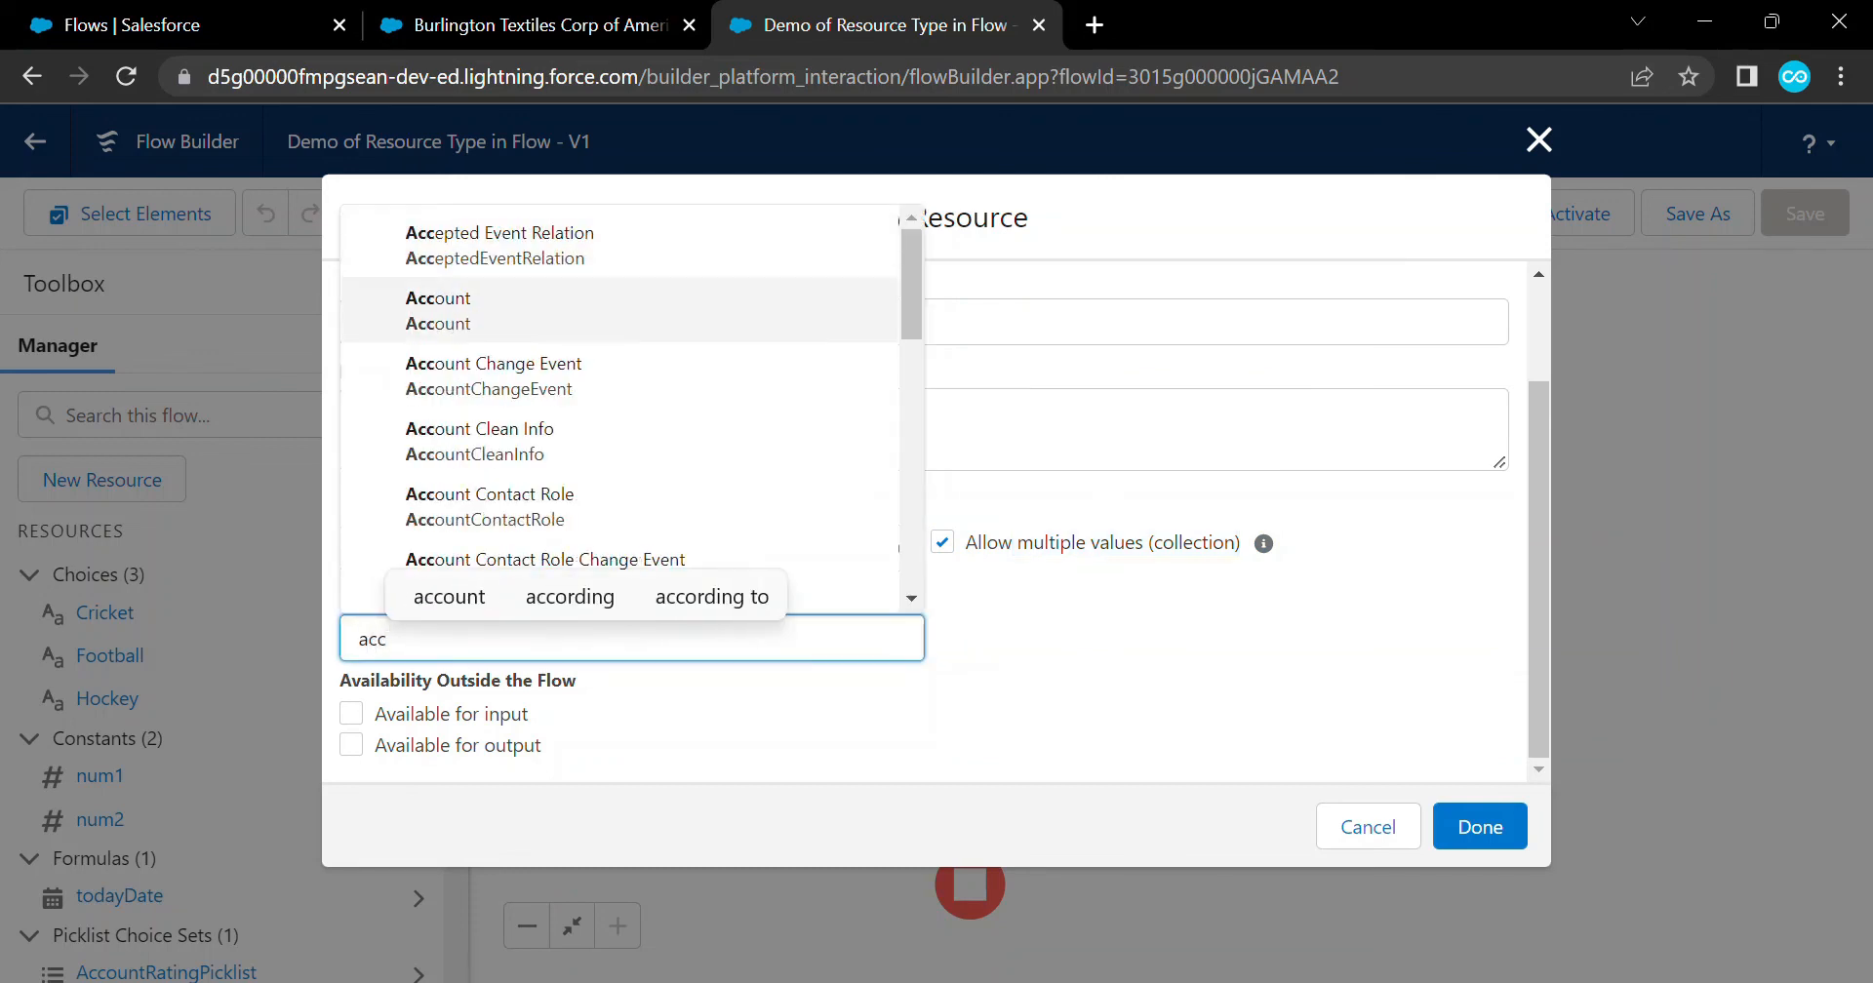
key(Return)
click(1480, 826)
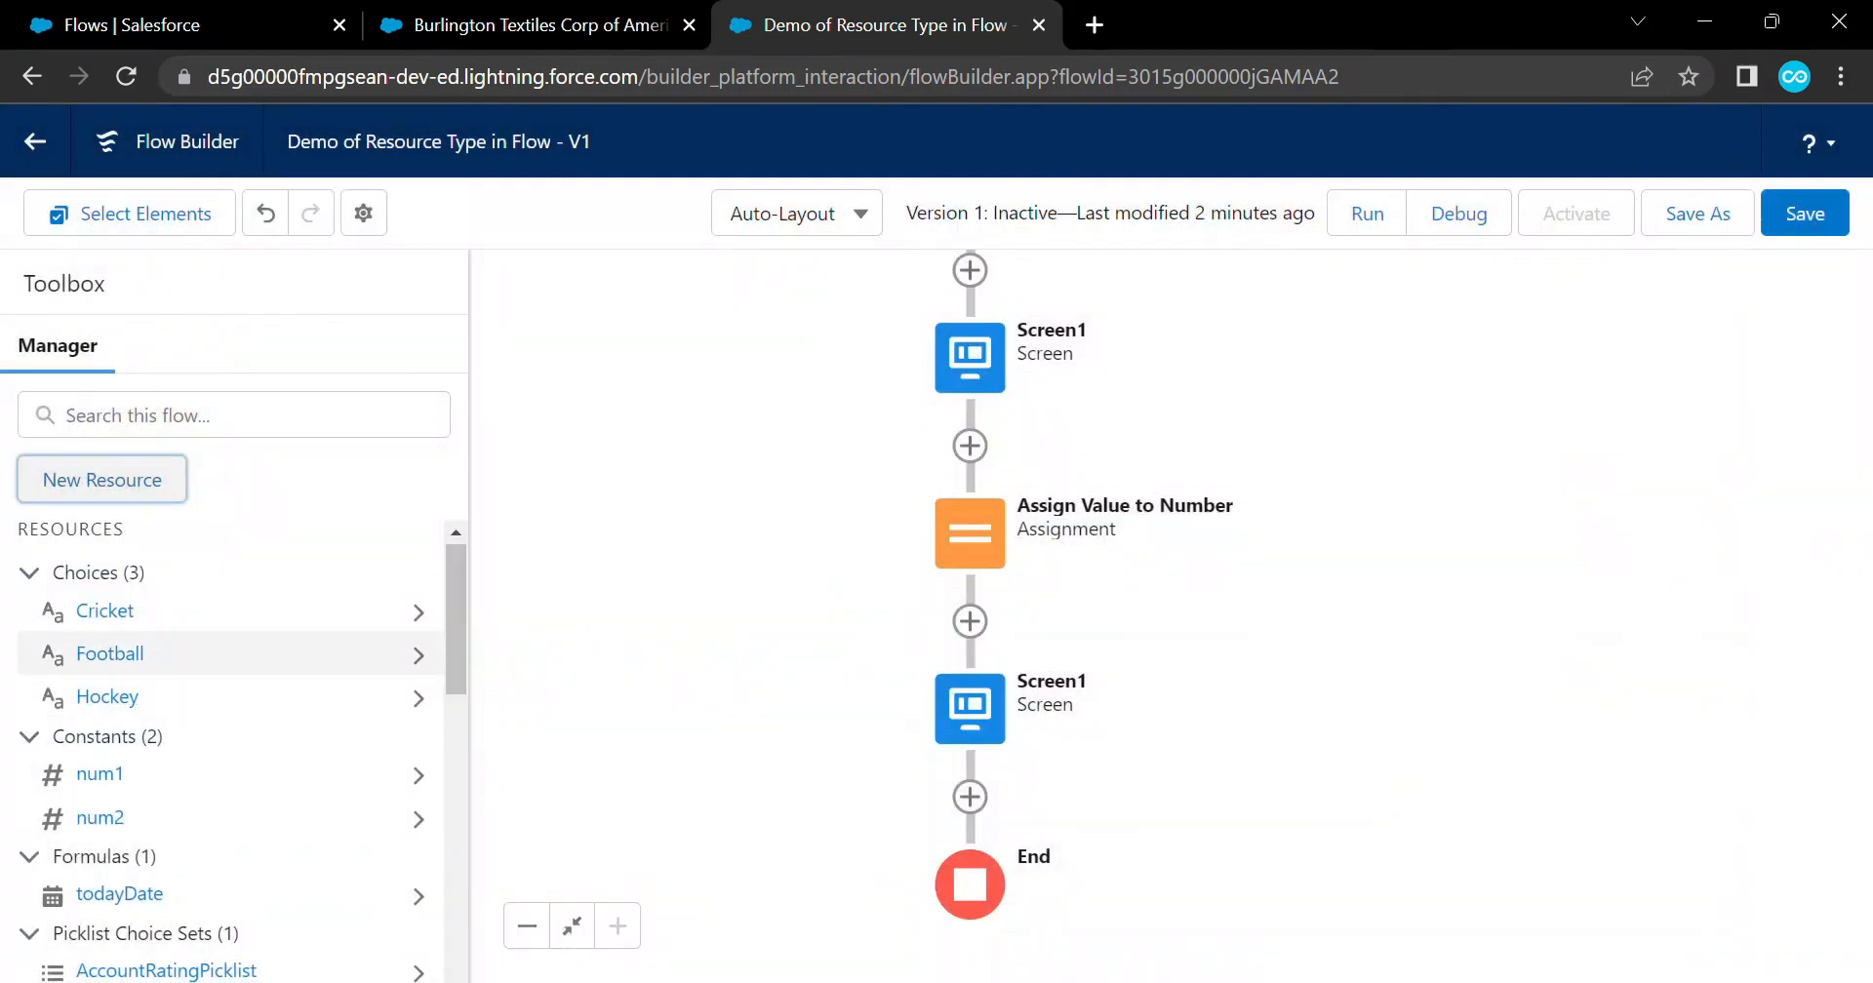
Add a row to the Assign Value to Number assignment for the accList variable with the Add operator
scroll(225, 664, down, 1)
scroll(225, 673, down, 3)
scroll(224, 673, up, 2)
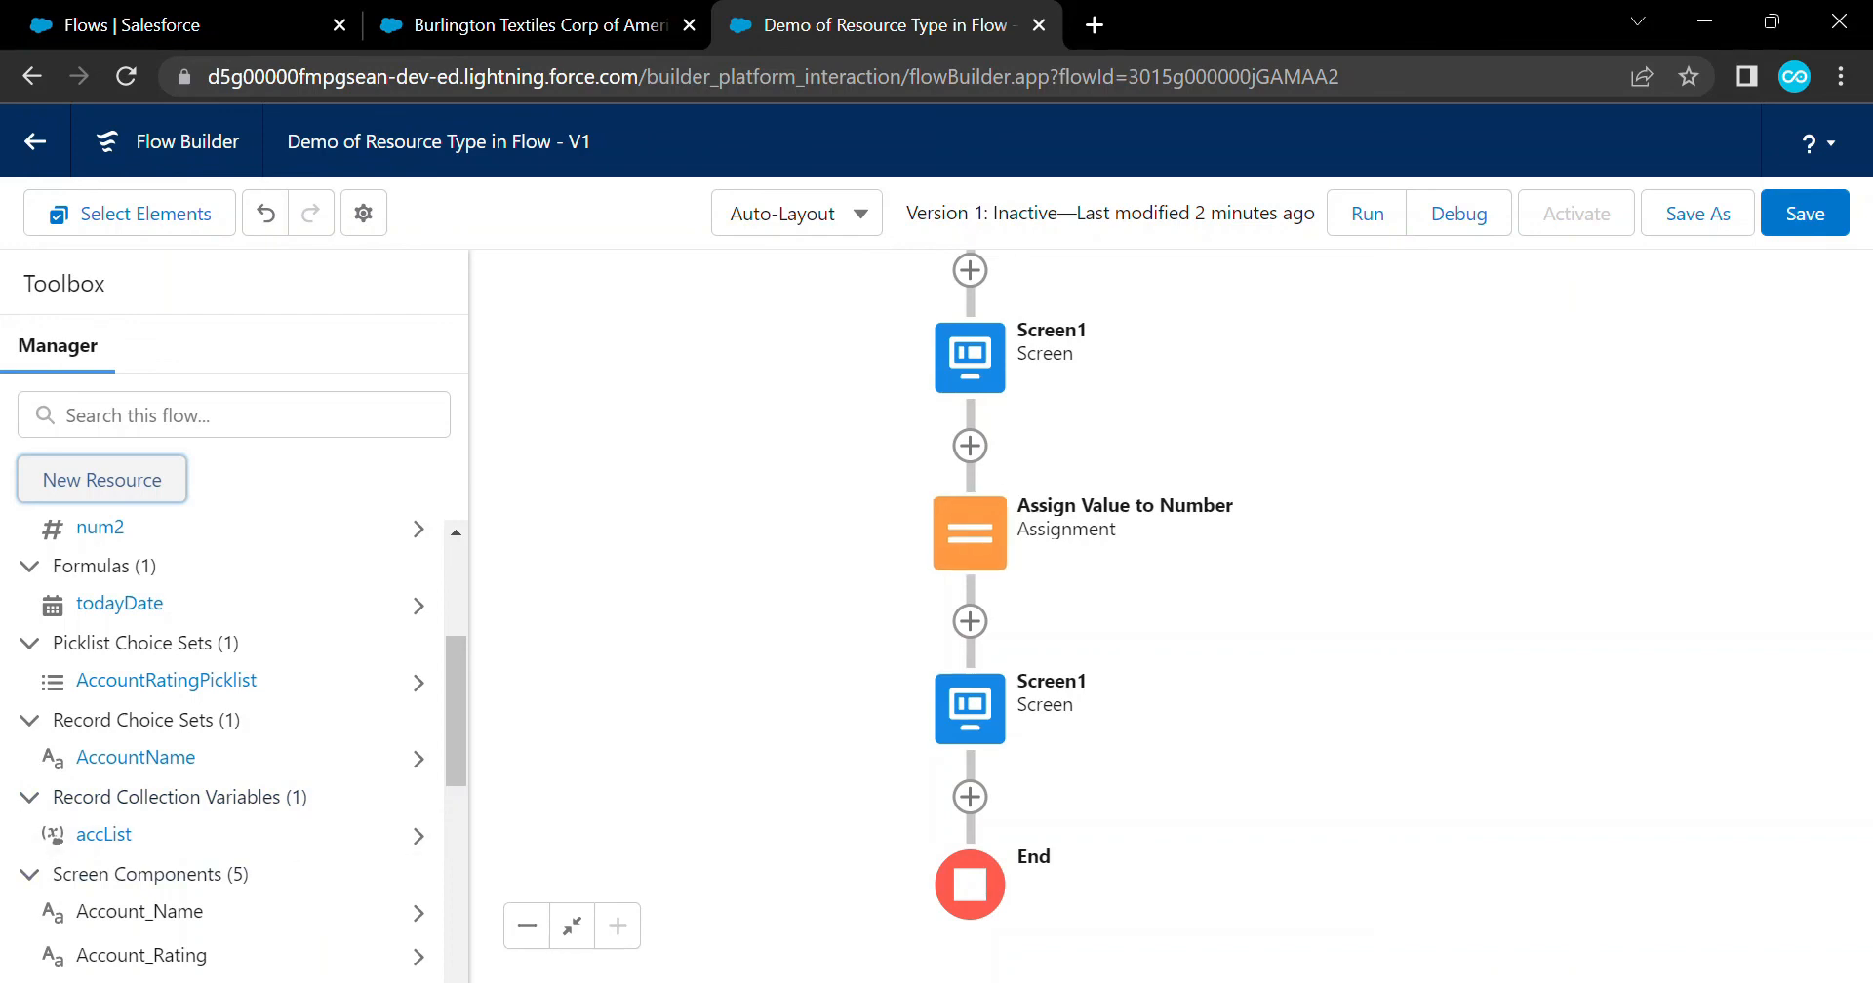
click(970, 533)
click(969, 800)
click(450, 702)
click(507, 689)
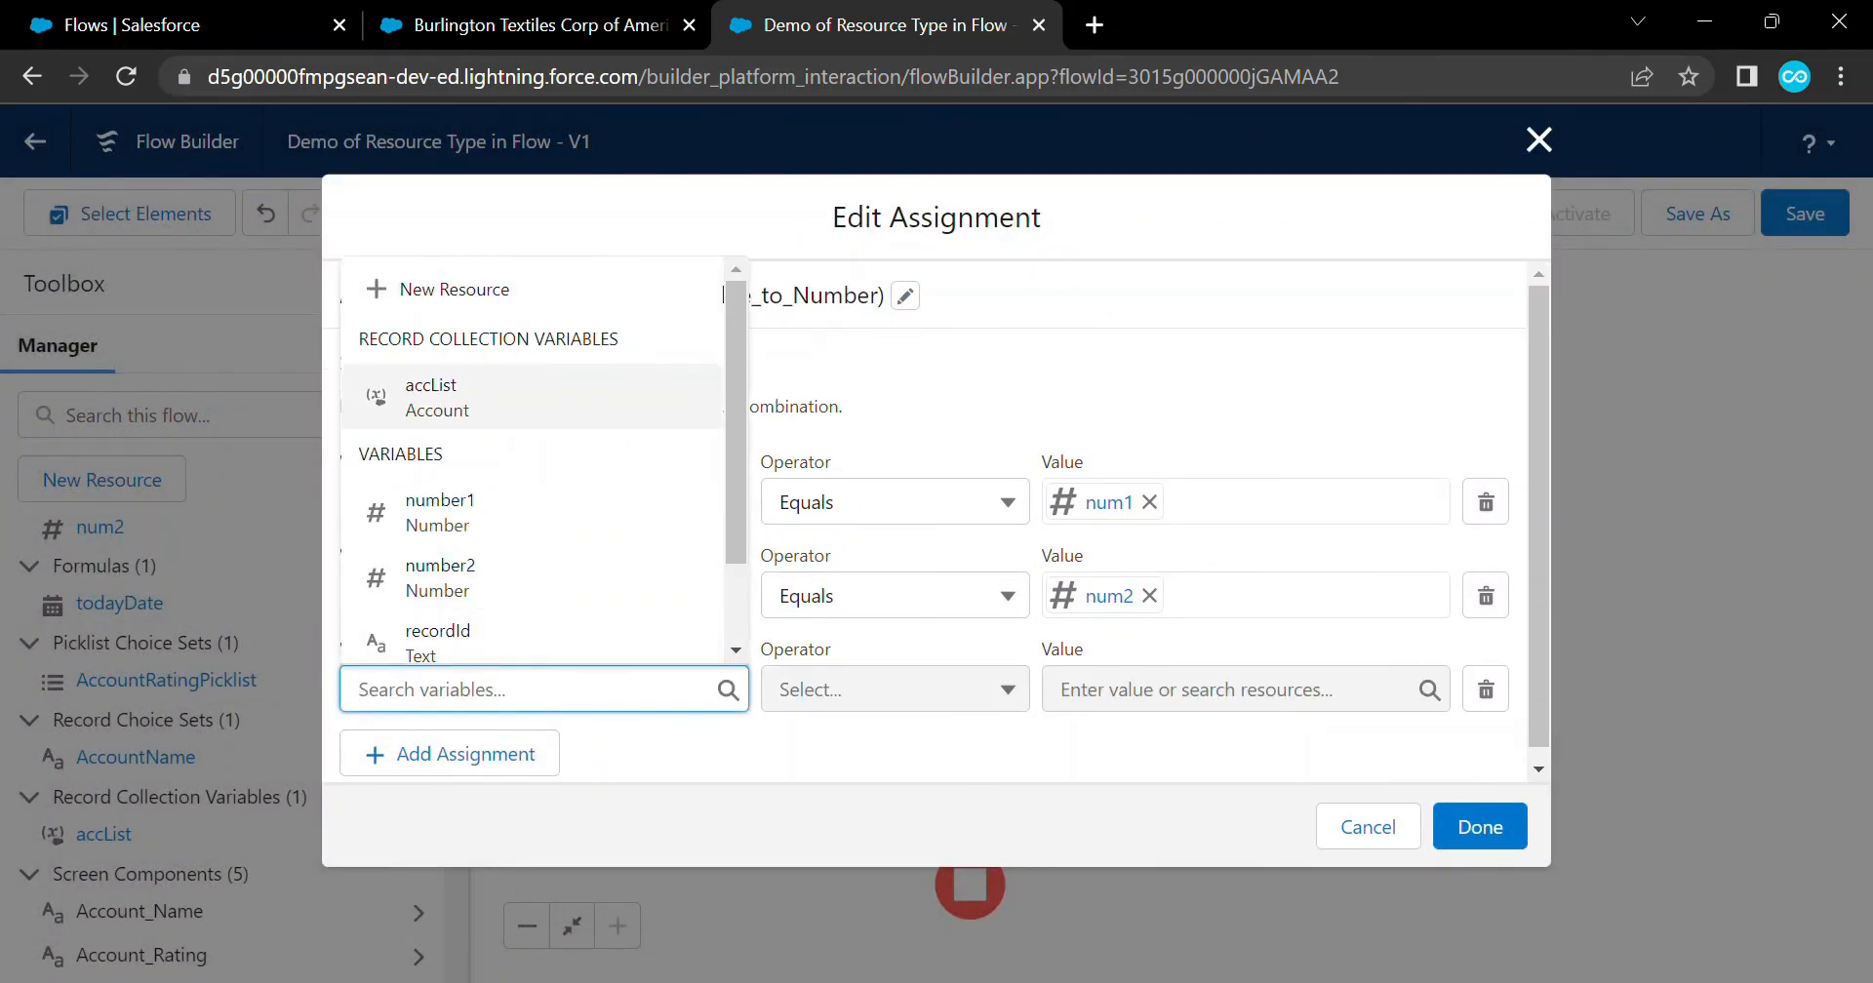
click(437, 396)
click(895, 690)
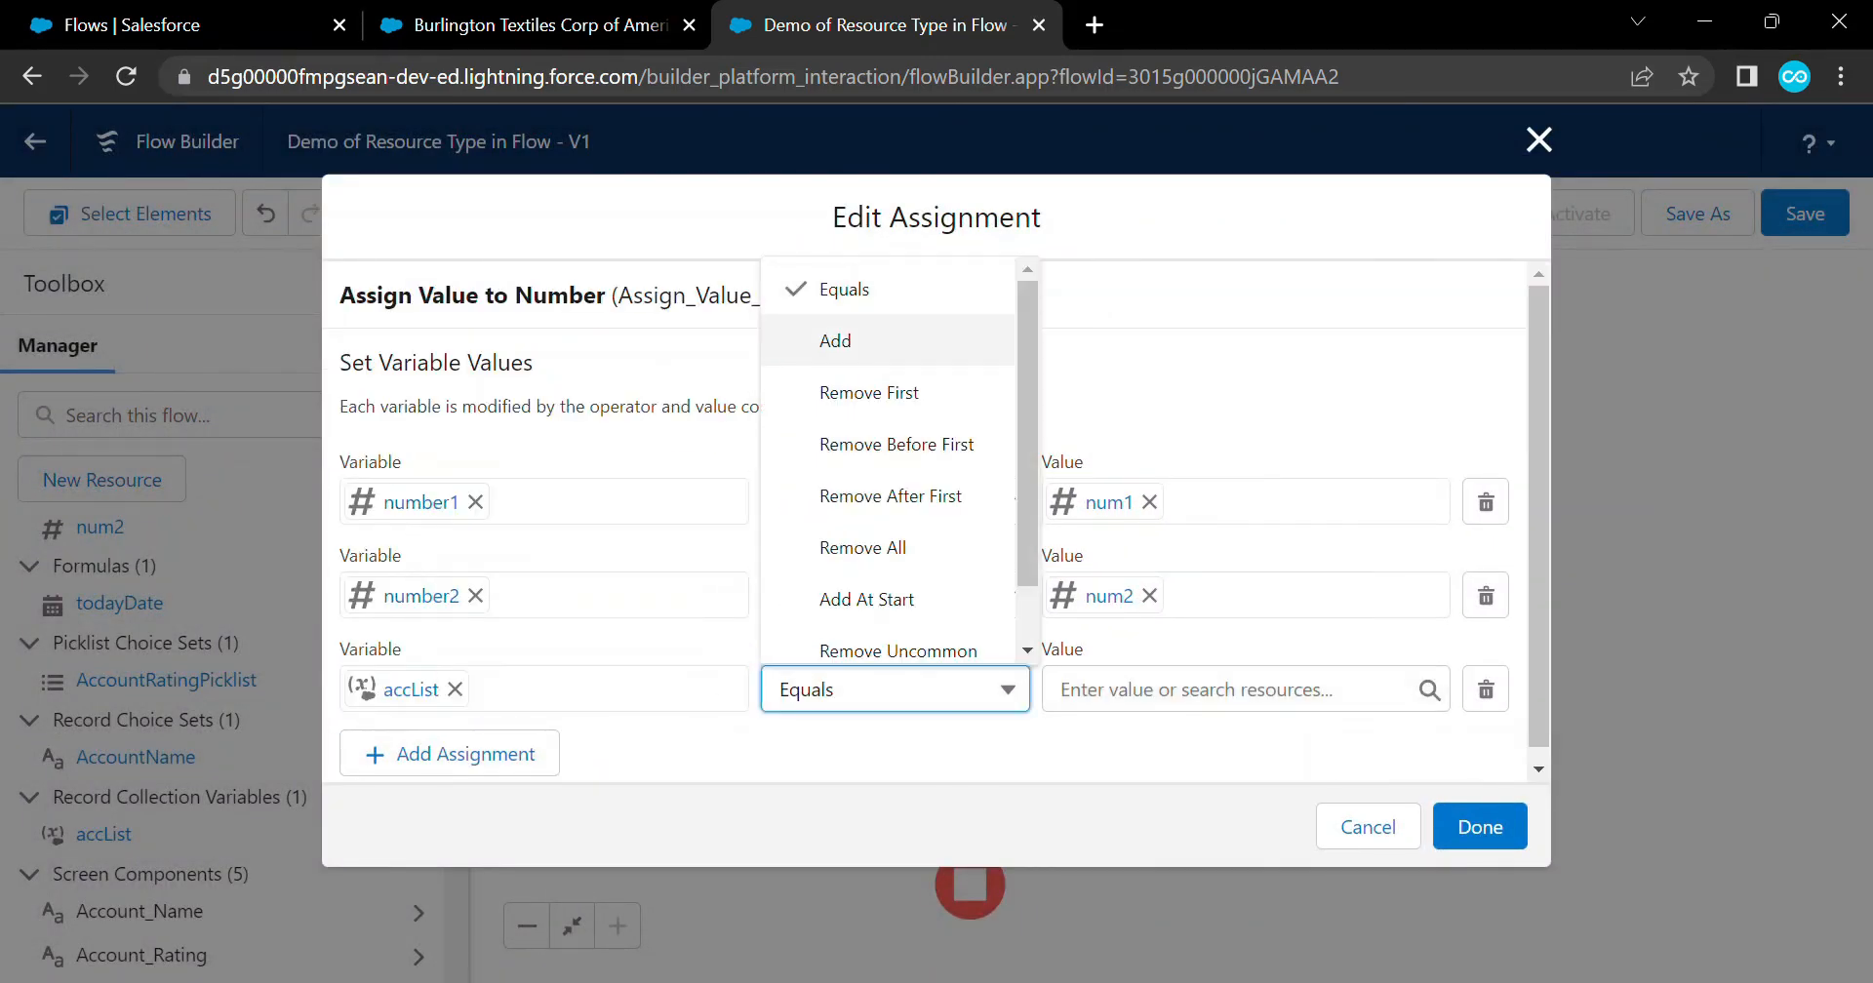
click(835, 340)
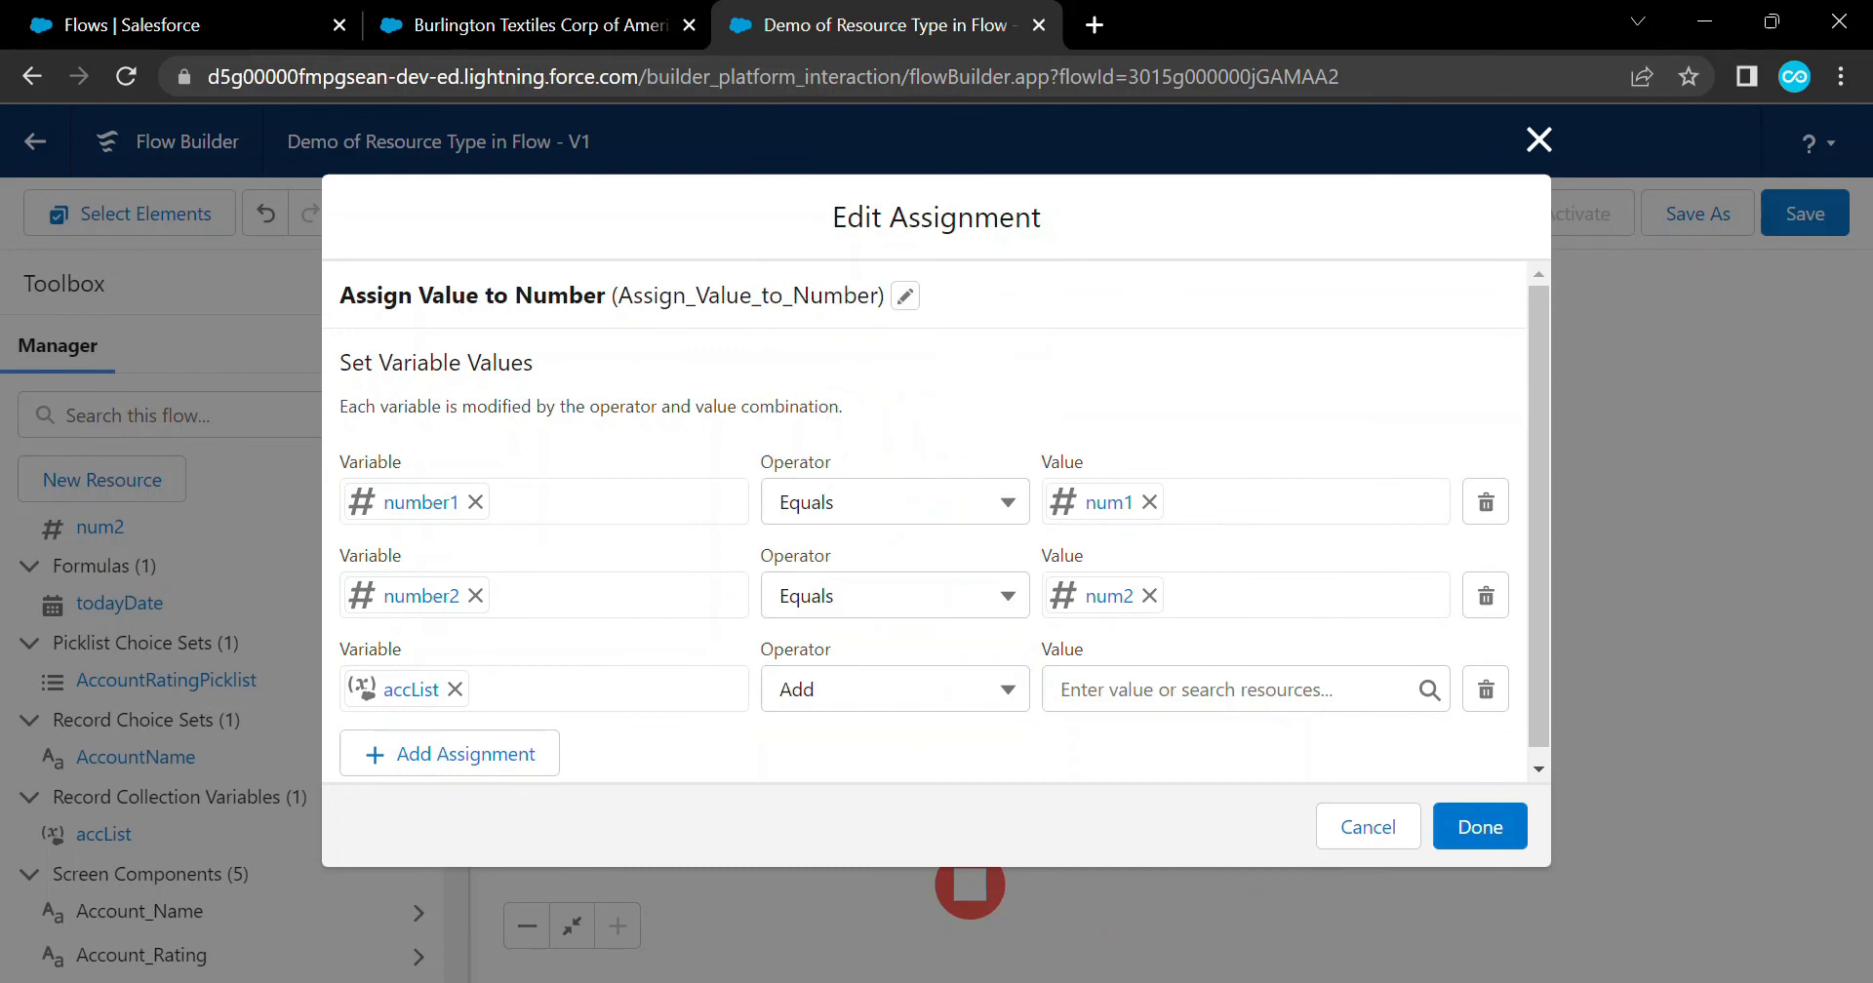
Use the acc variable as the value added to accList in the third assignment row
click(1196, 690)
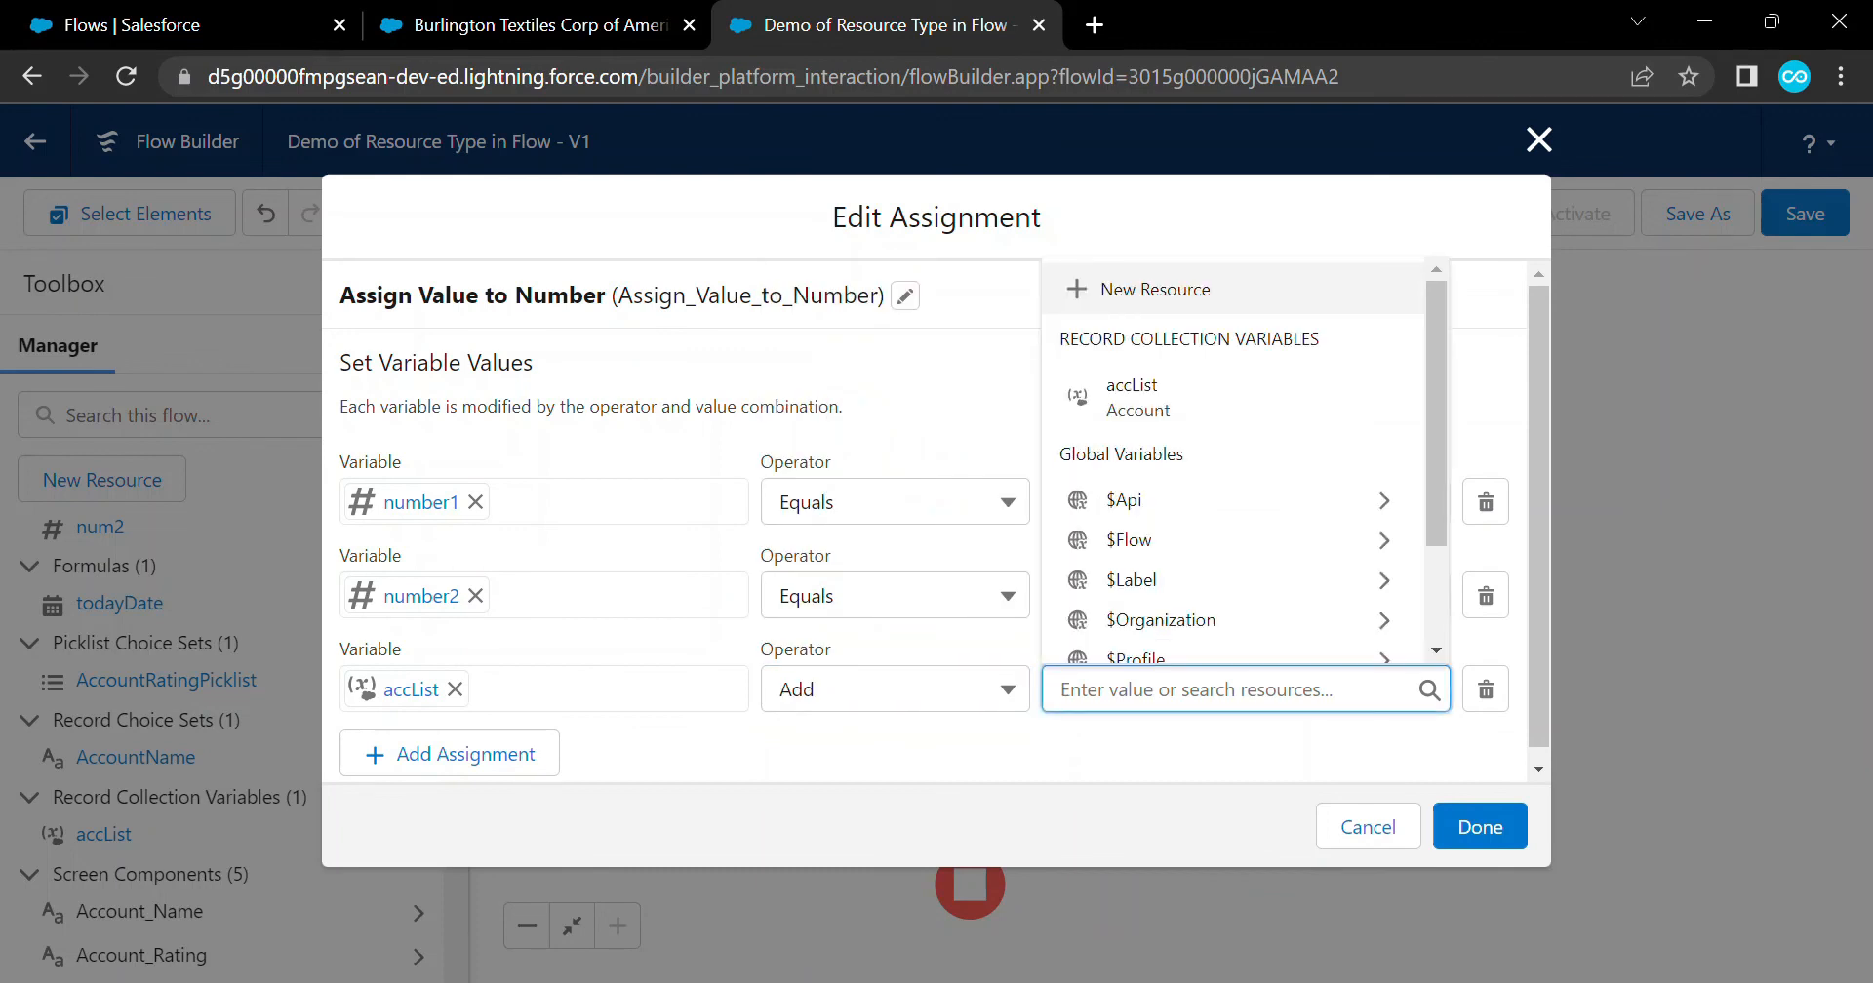
scroll(1230, 425, down, 6)
scroll(1229, 458, down, 6)
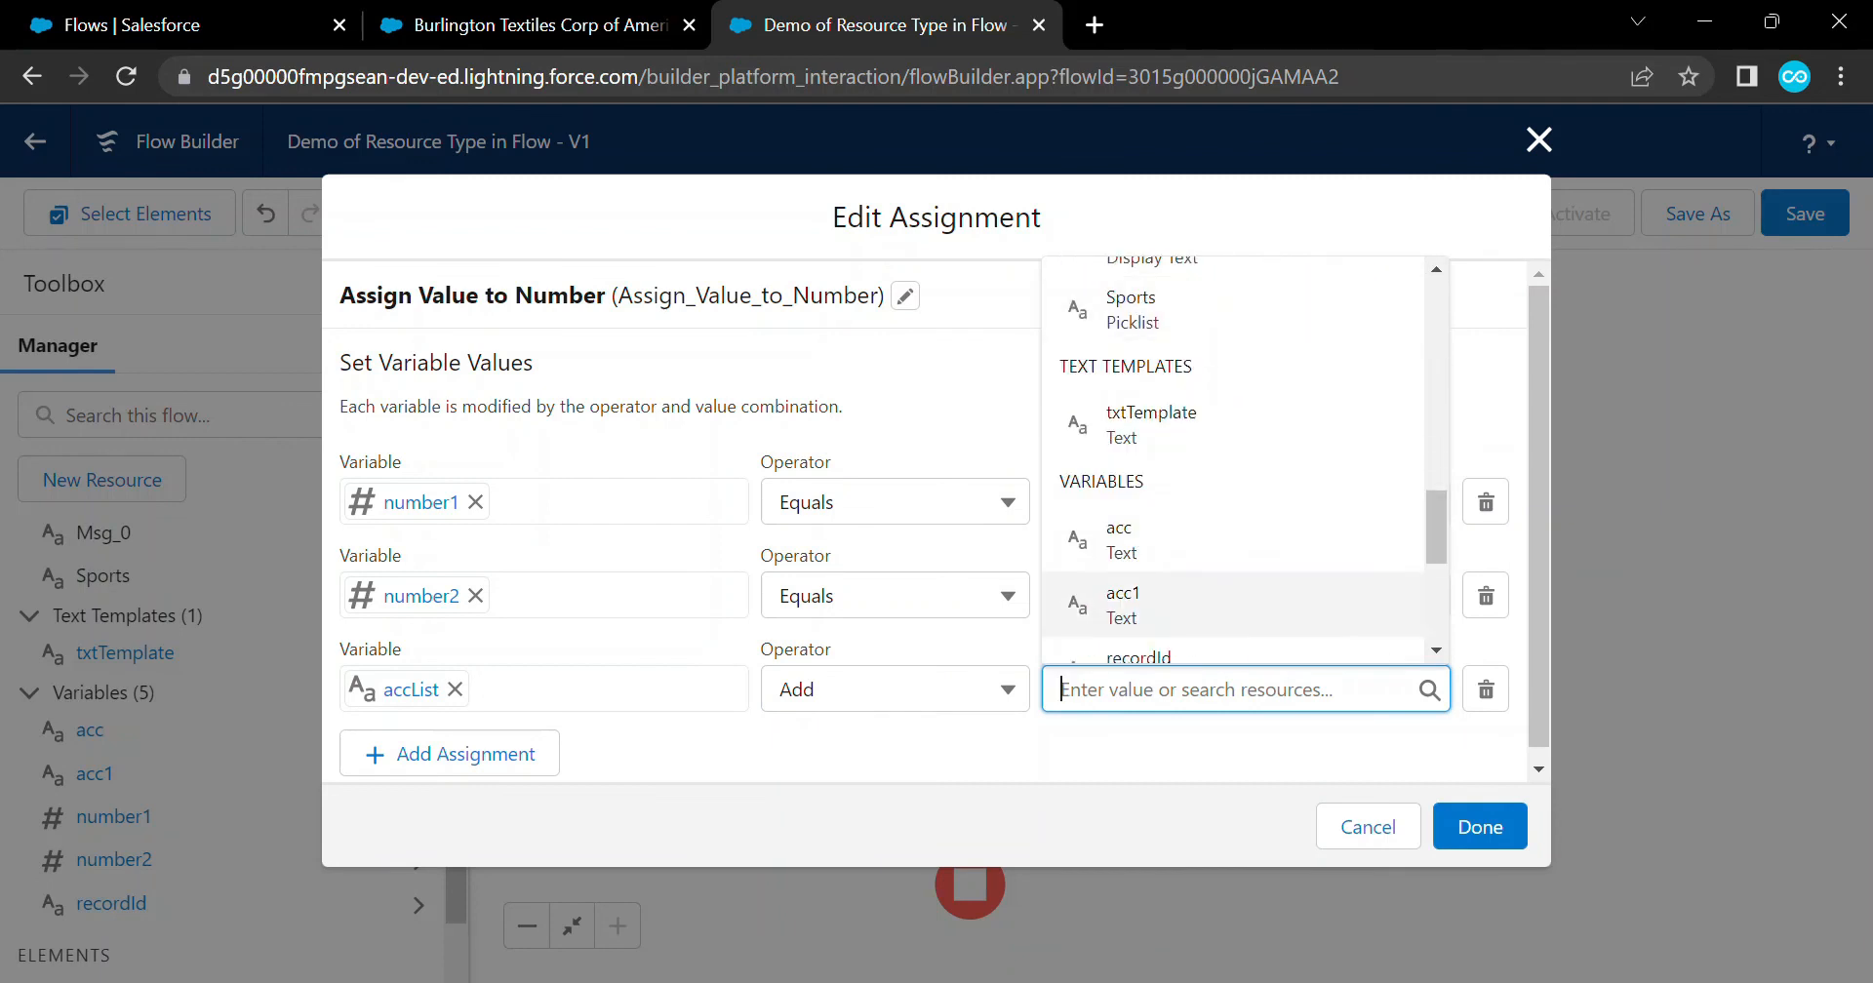
click(1122, 539)
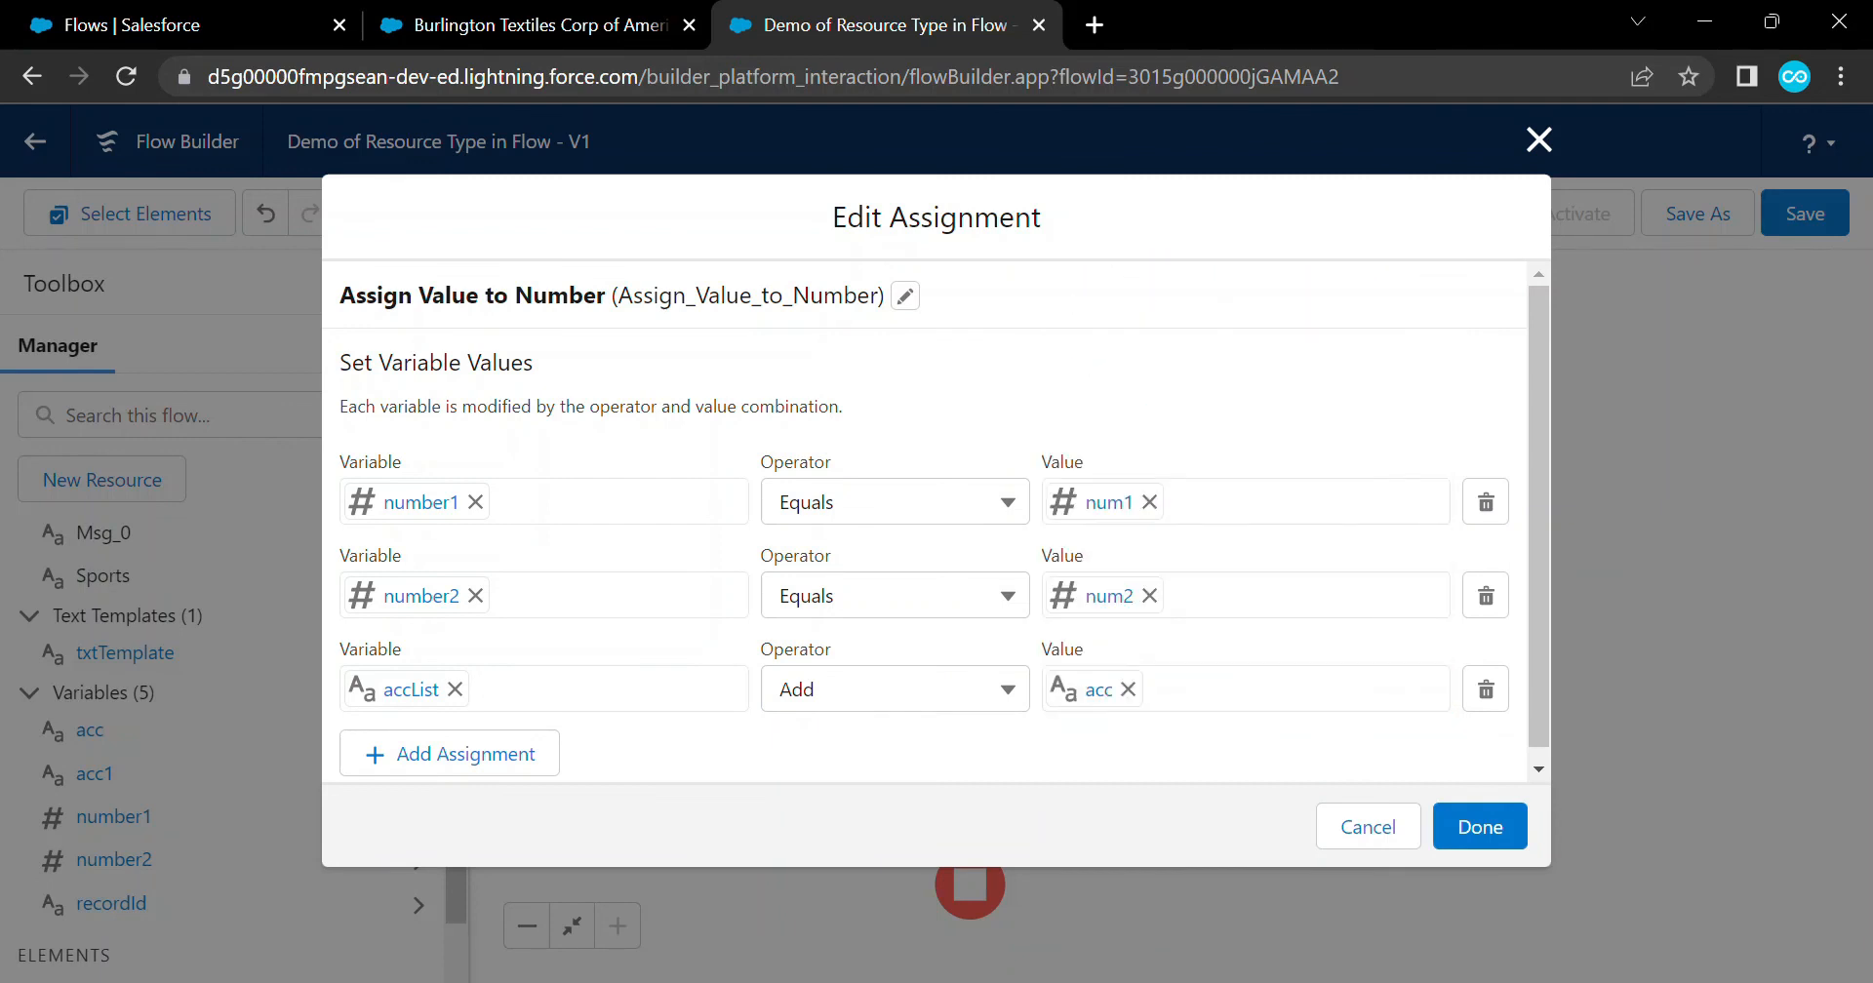
Add a fourth assignment row that adds the acc1 variable to accList, and confirm the assignment edit
click(450, 754)
click(468, 773)
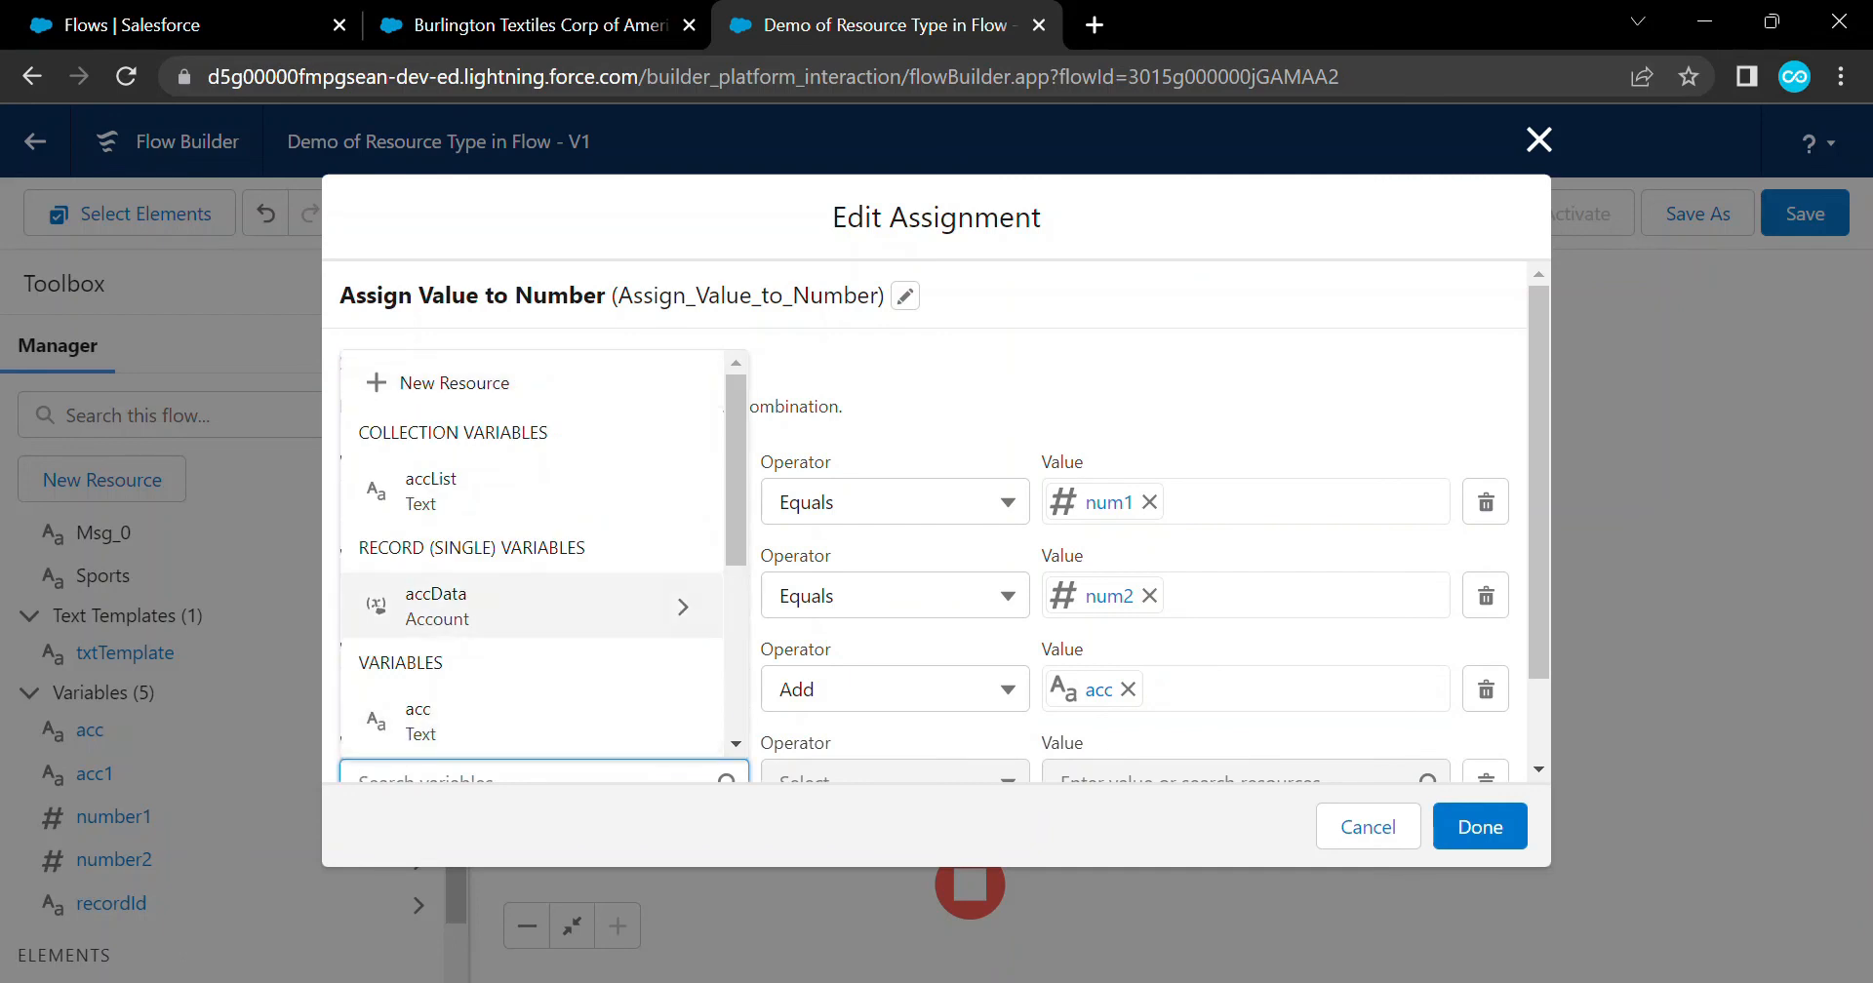
click(431, 491)
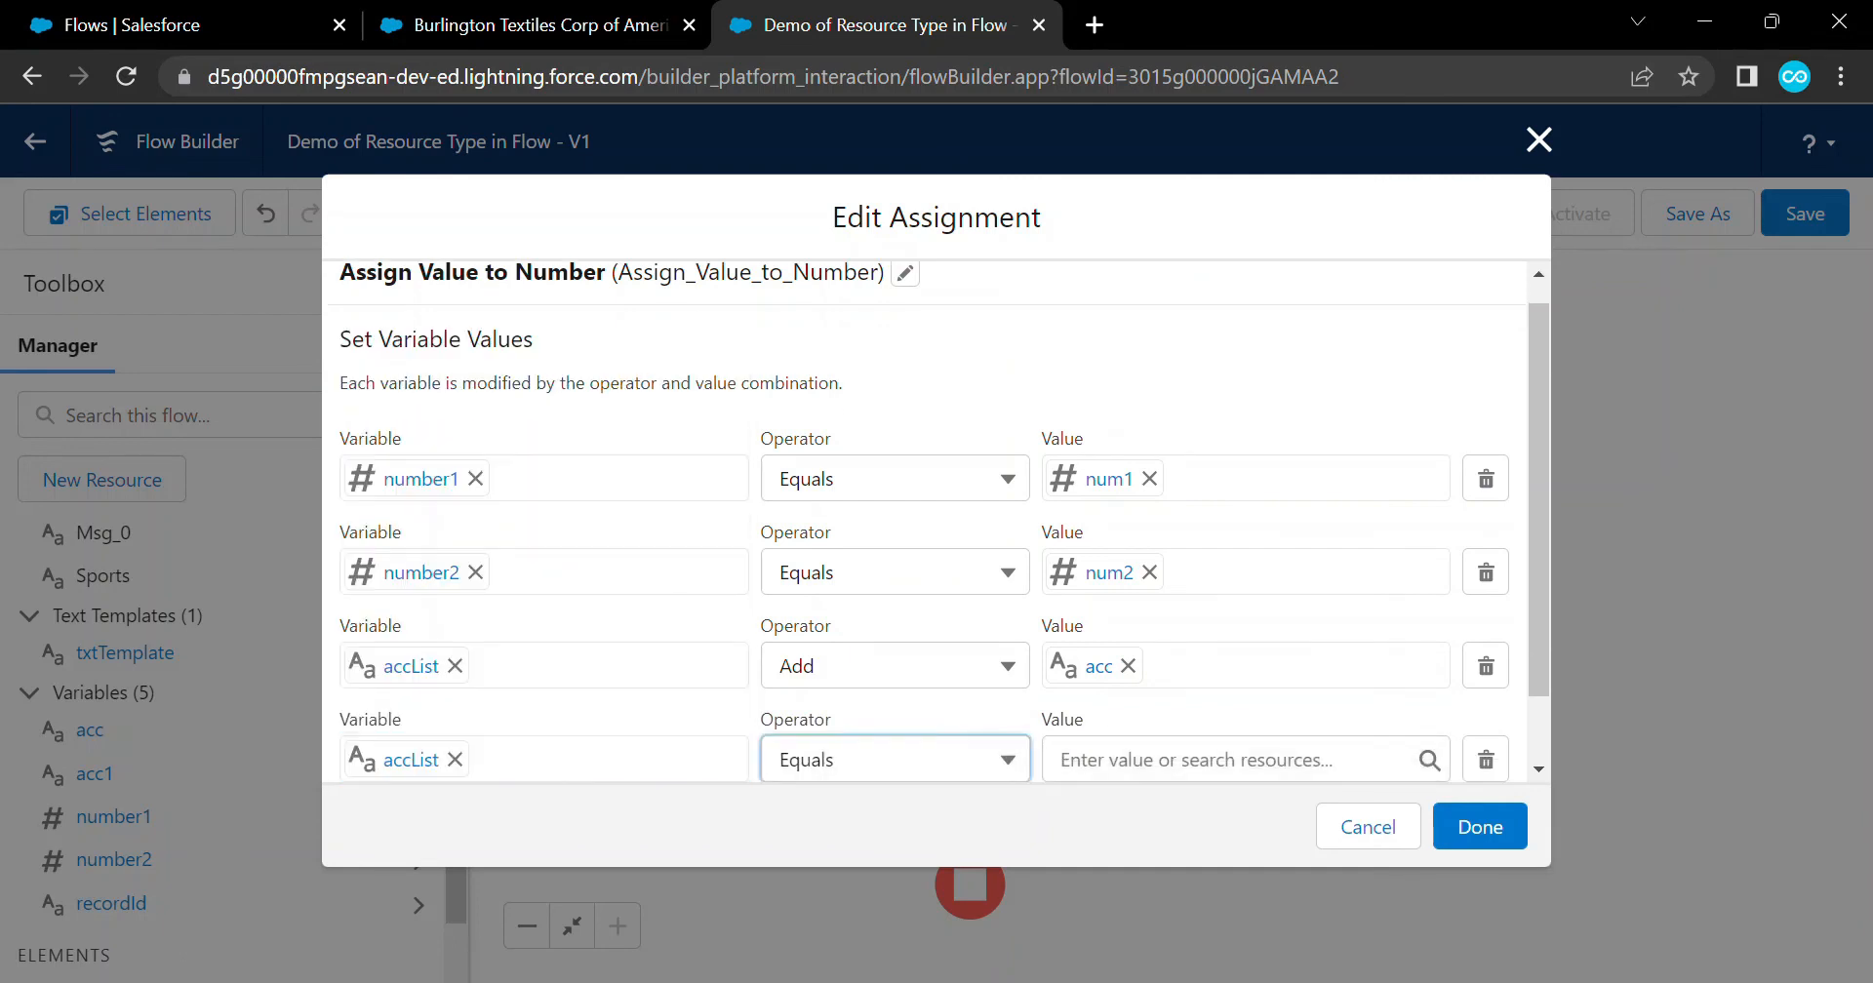
click(878, 760)
click(858, 410)
click(1161, 759)
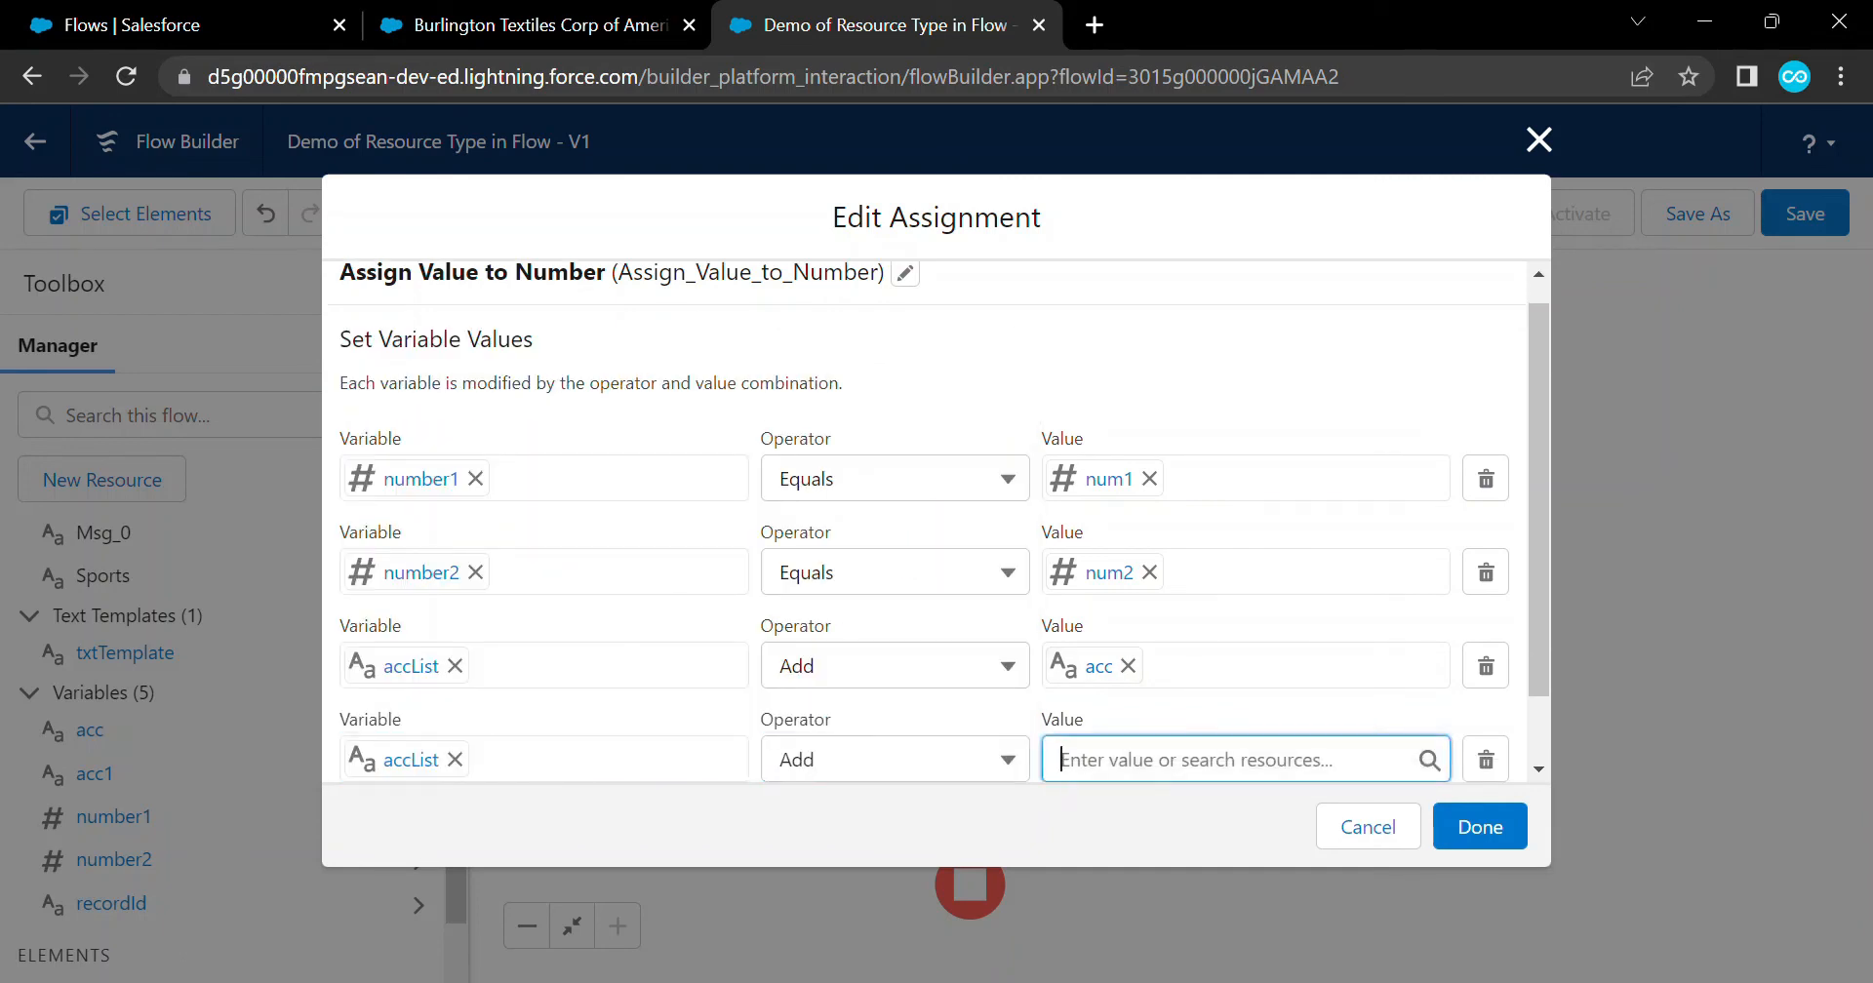
scroll(1234, 586, down, 10)
scroll(1234, 585, down, 8)
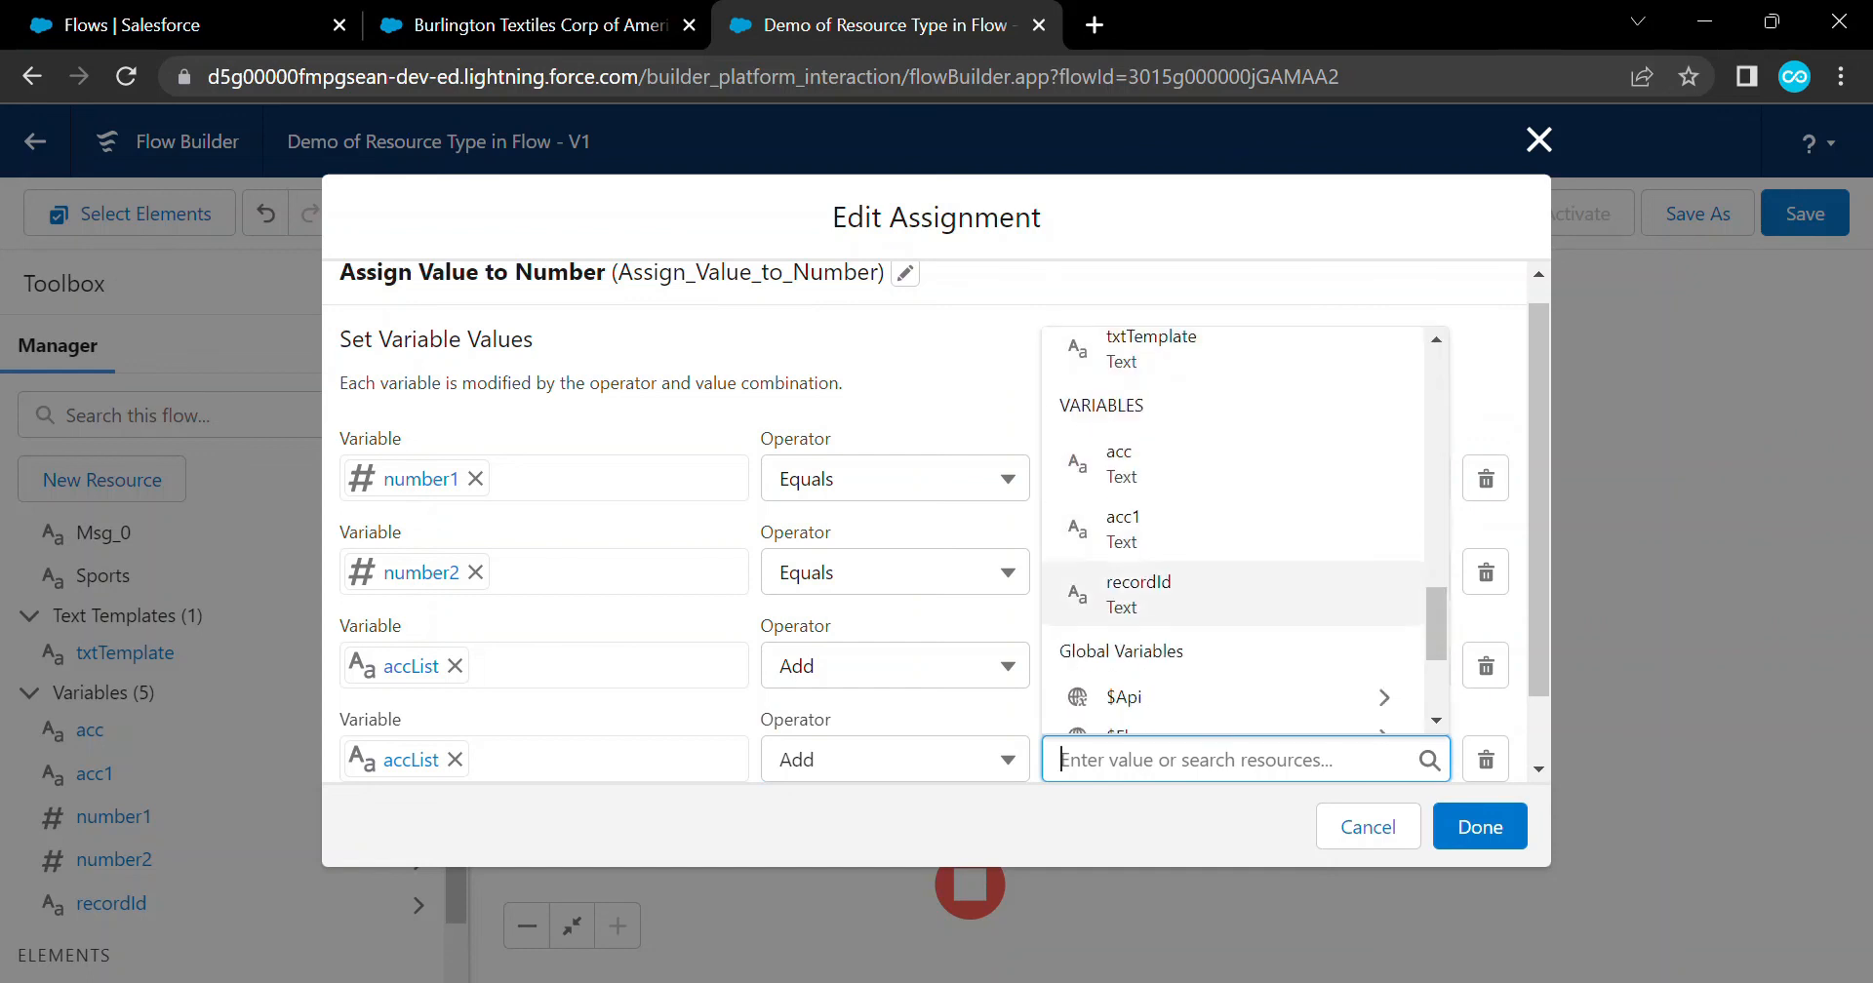
click(1234, 530)
click(1199, 361)
scroll(1200, 361, down, 2)
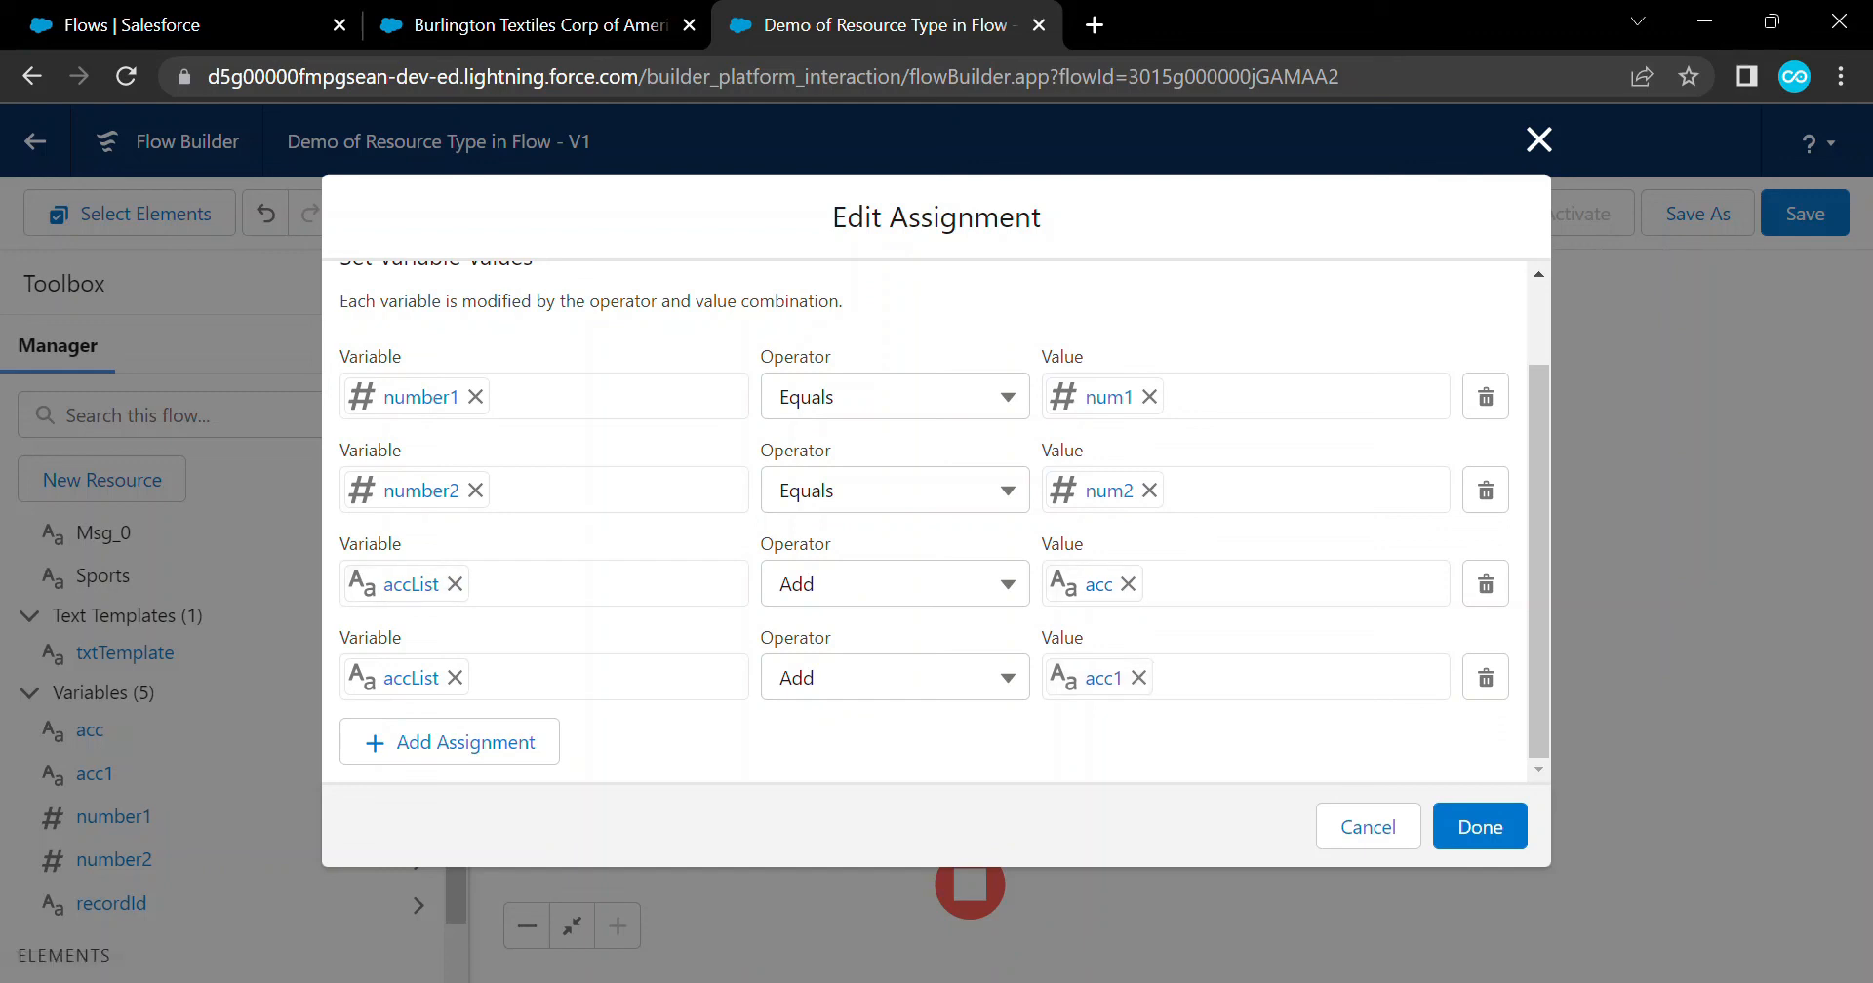
click(1480, 826)
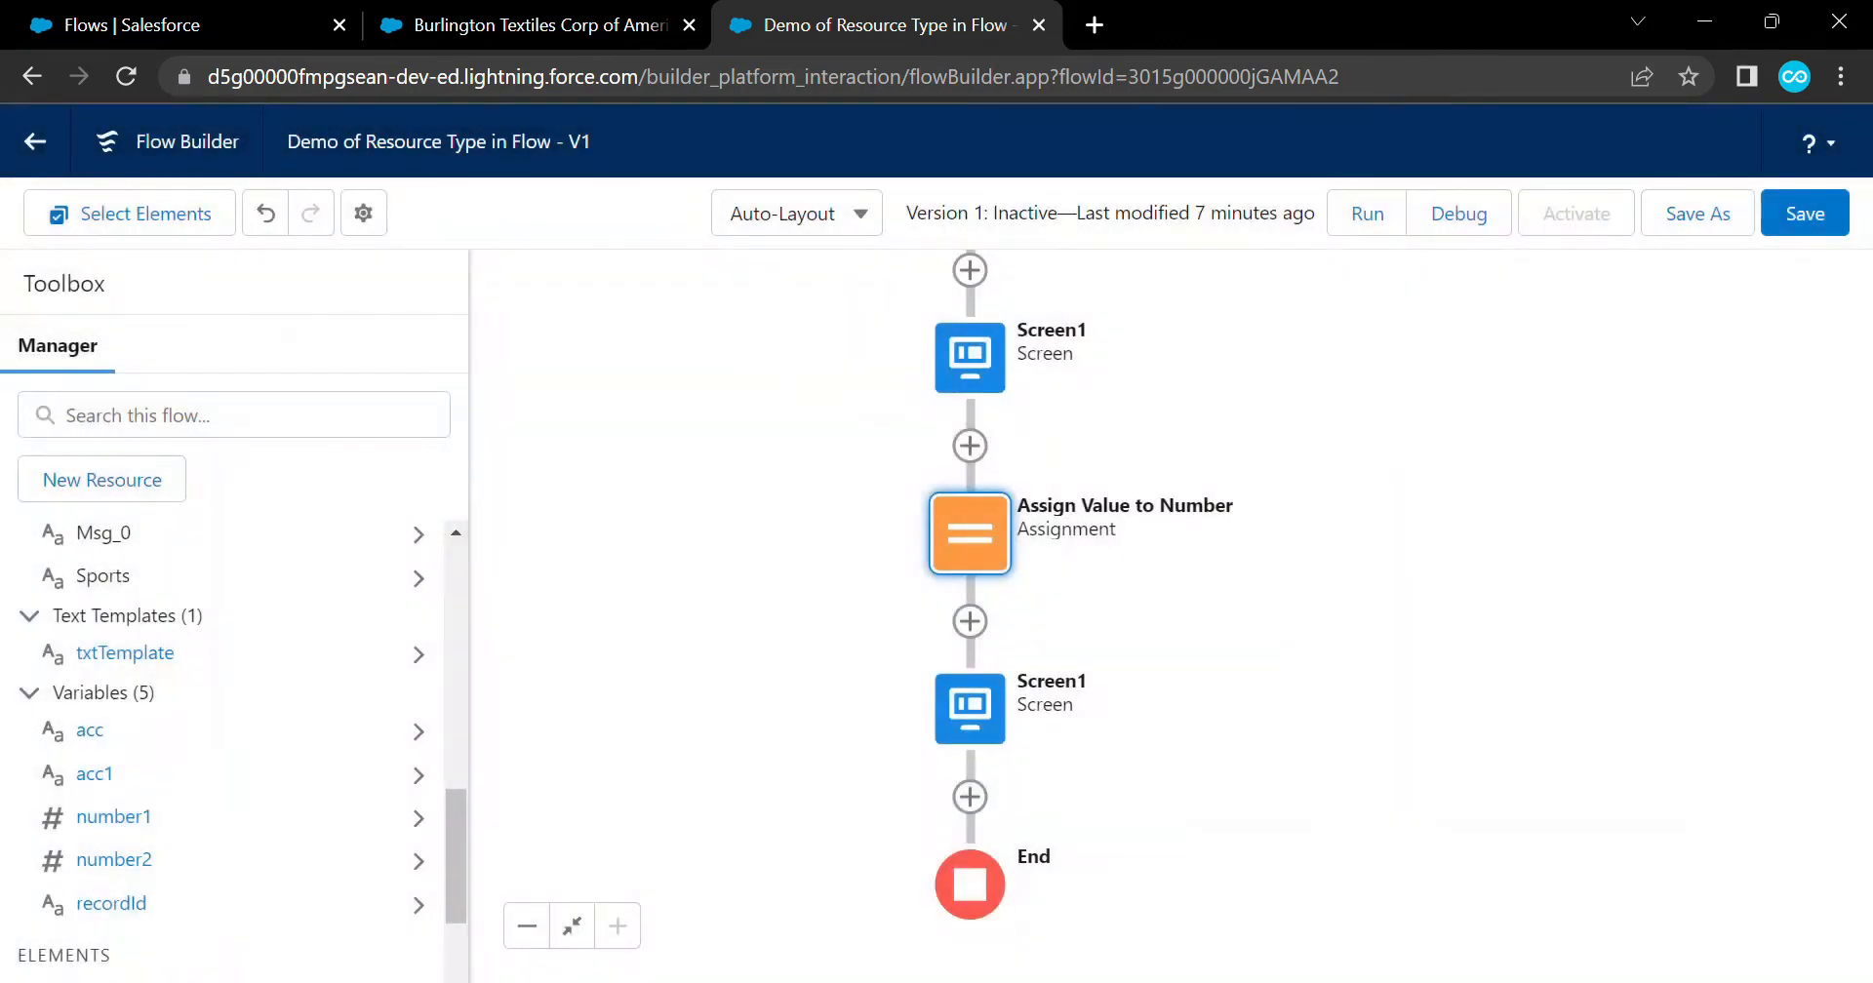
Open the screen that follows the assignment and add two line breaks after {!txtTemplate} in its display text
double_click(970, 710)
scroll(866, 585, down, 3)
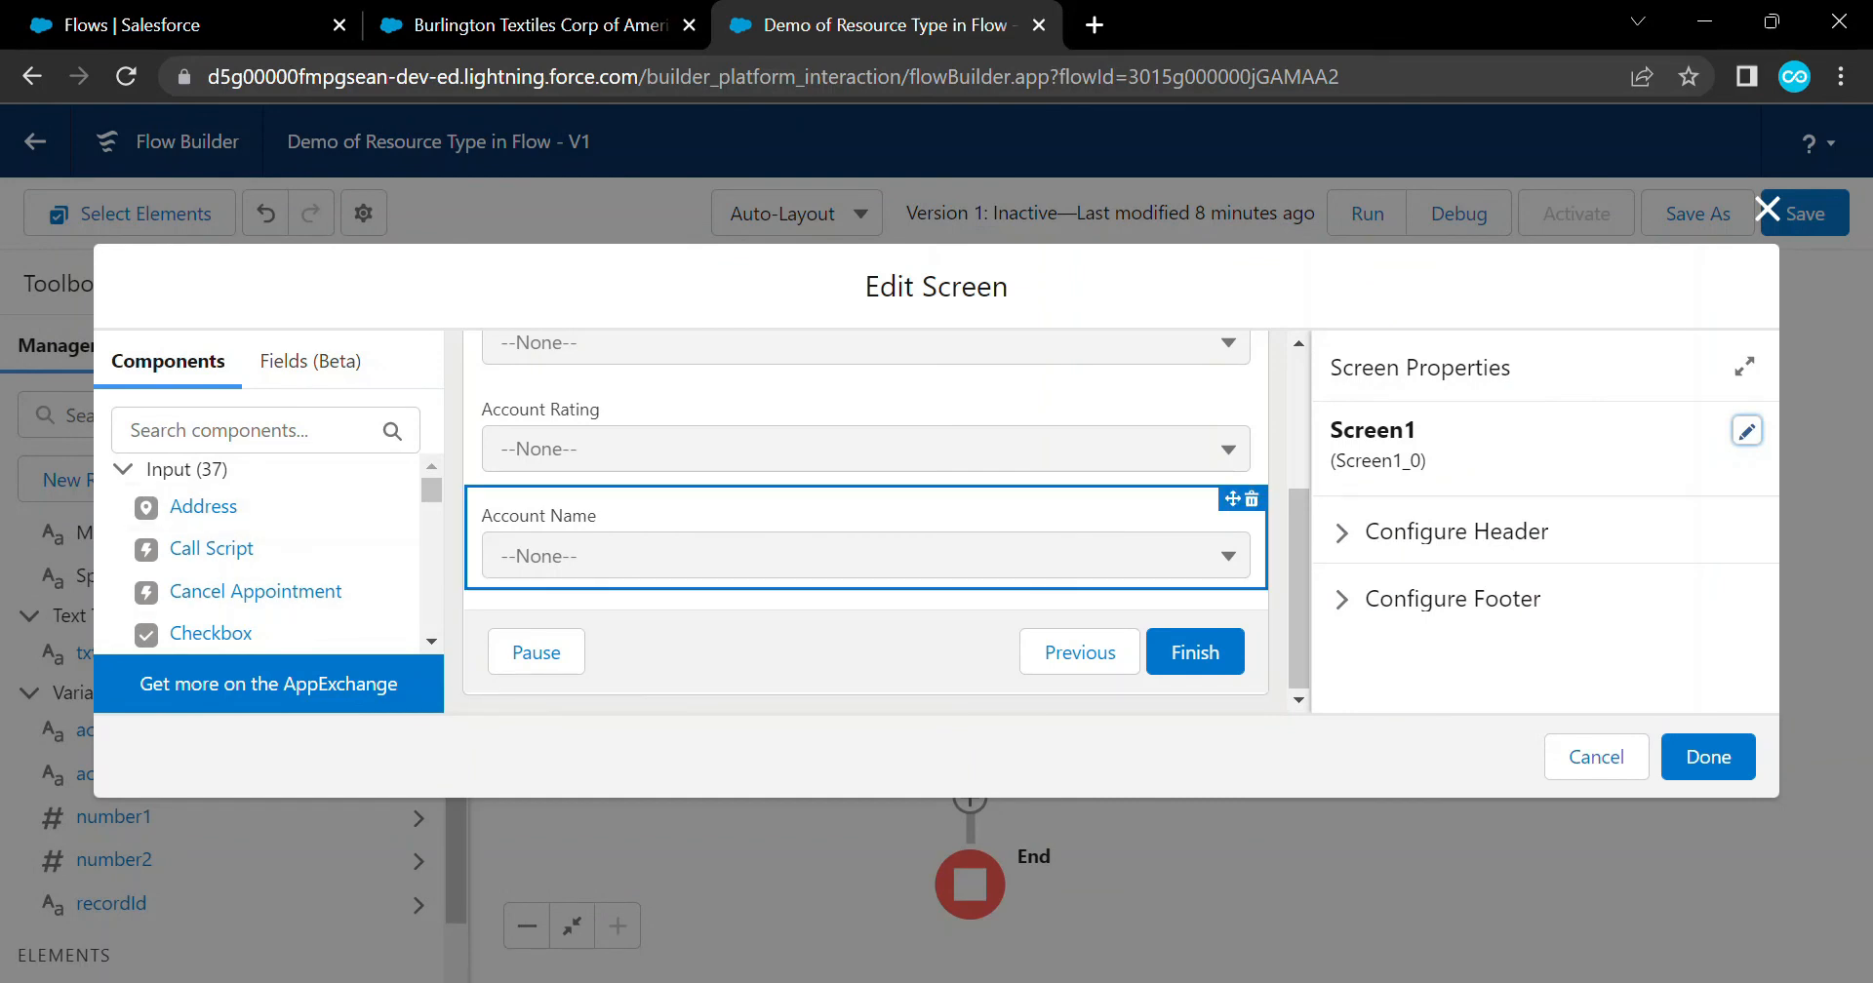
click(664, 539)
scroll(1533, 566, down, 4)
scroll(866, 527, up, 3)
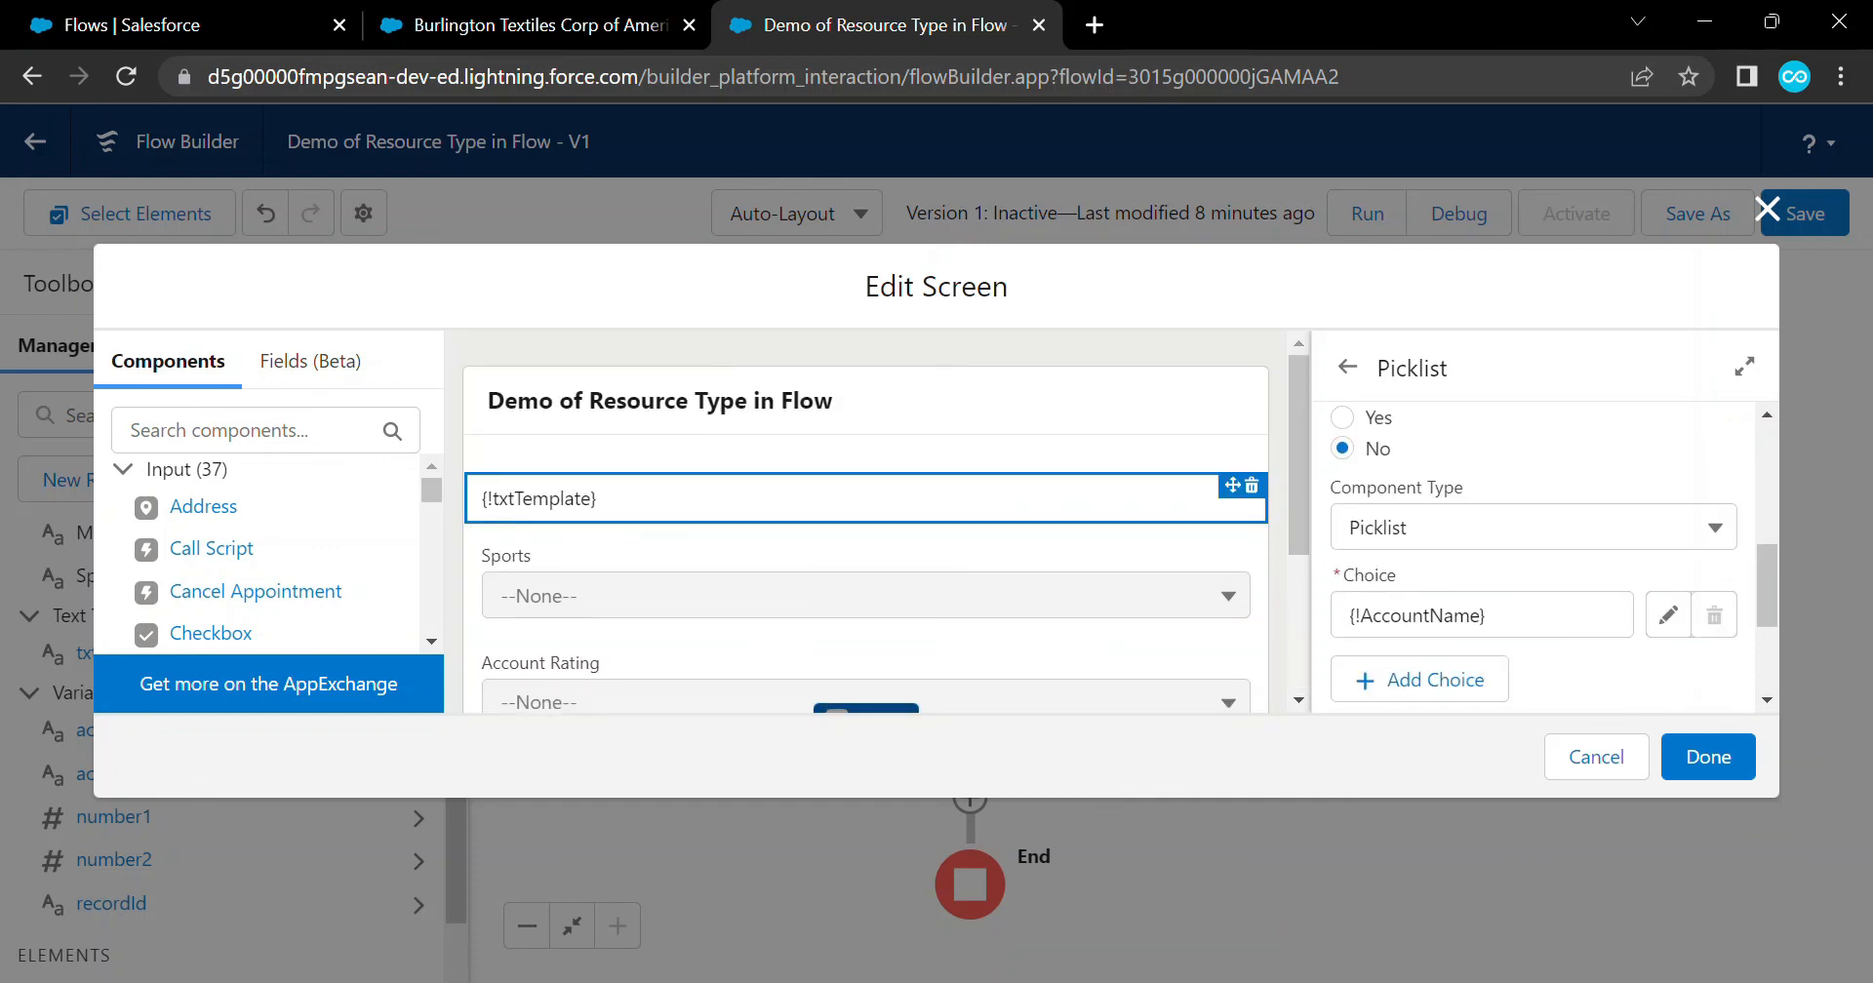
click(761, 499)
scroll(1533, 566, down, 1)
click(1502, 503)
key(Return)
key(Return)
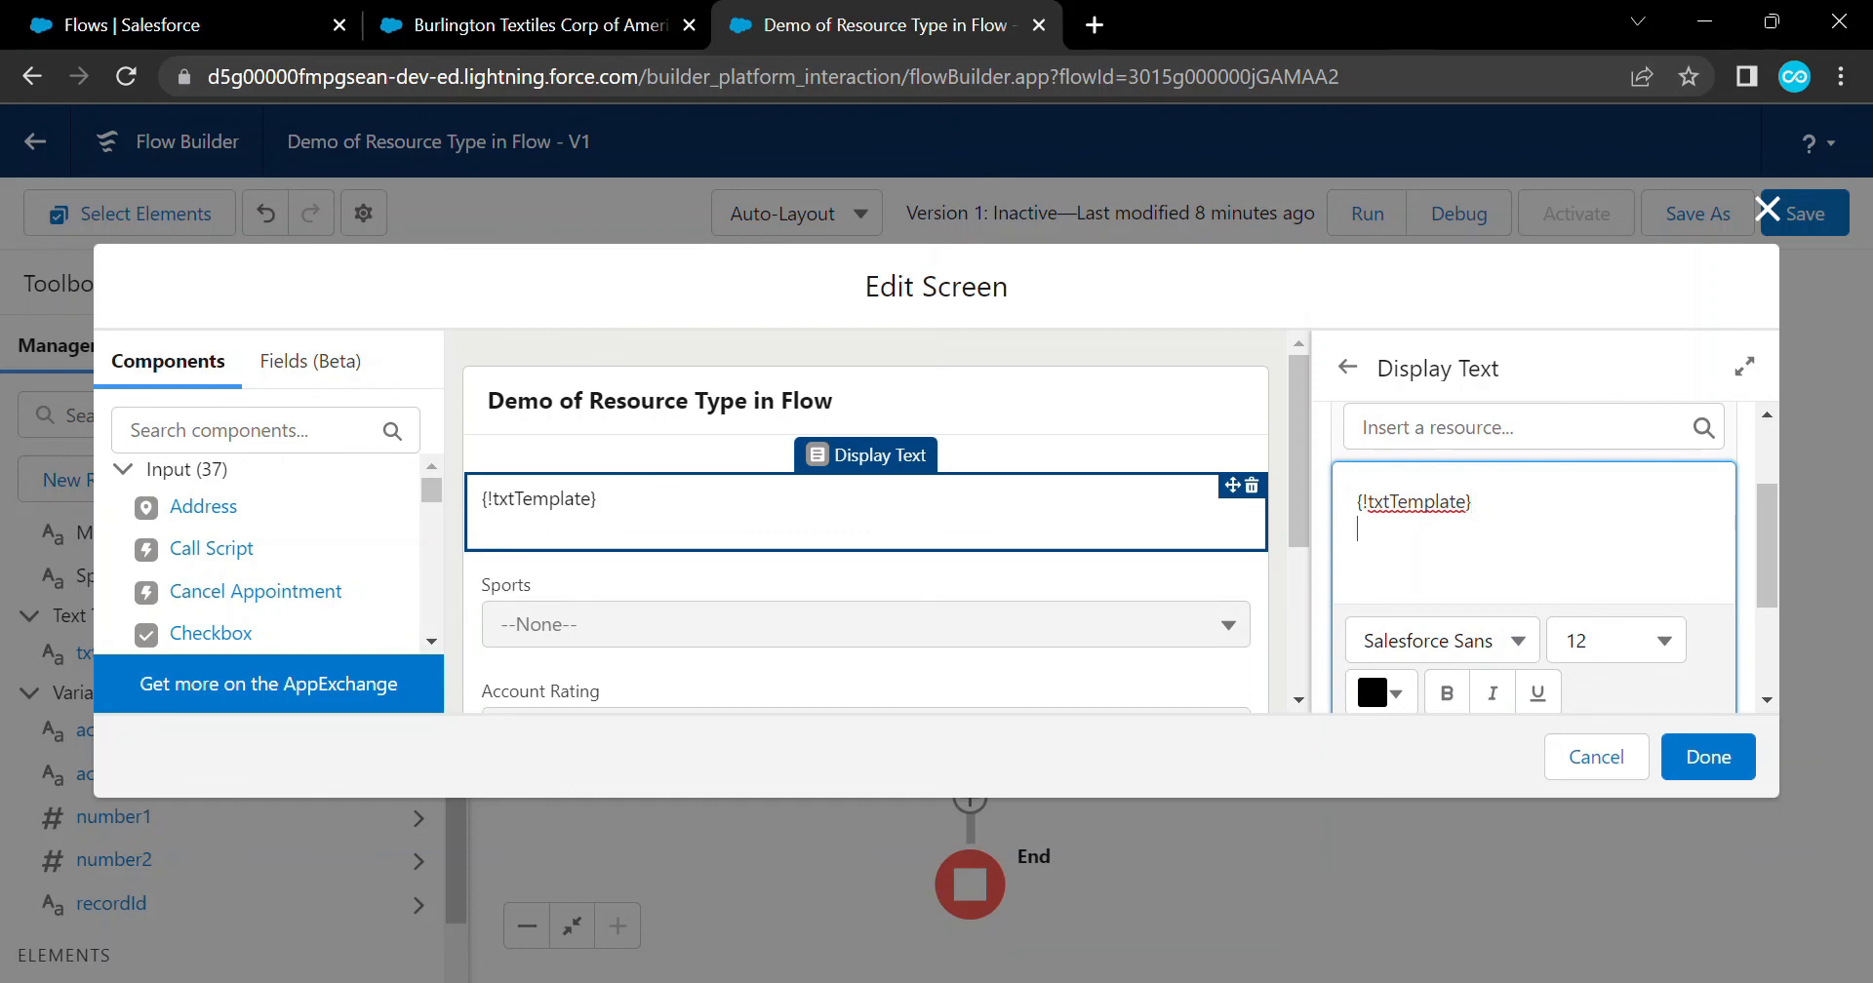
Insert the accList collection variable below {!txtTemplate} in the display text and save the flow
click(1522, 427)
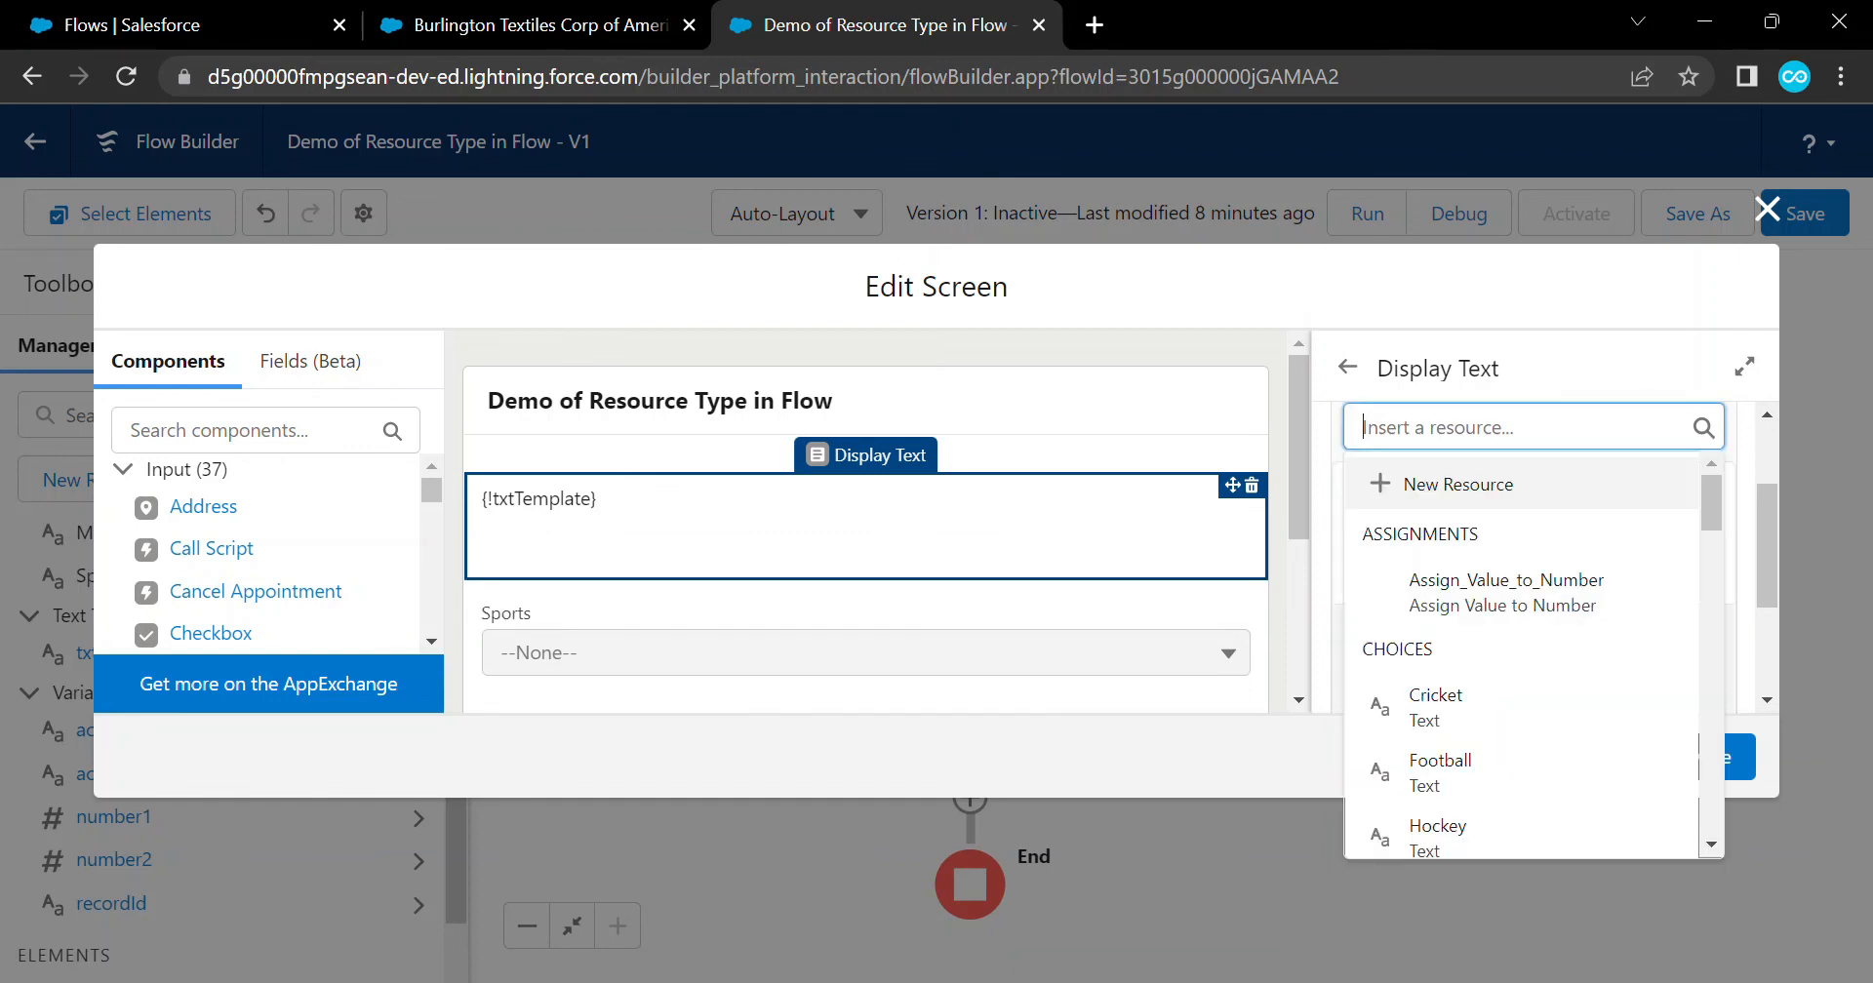
scroll(1522, 653, down, 3)
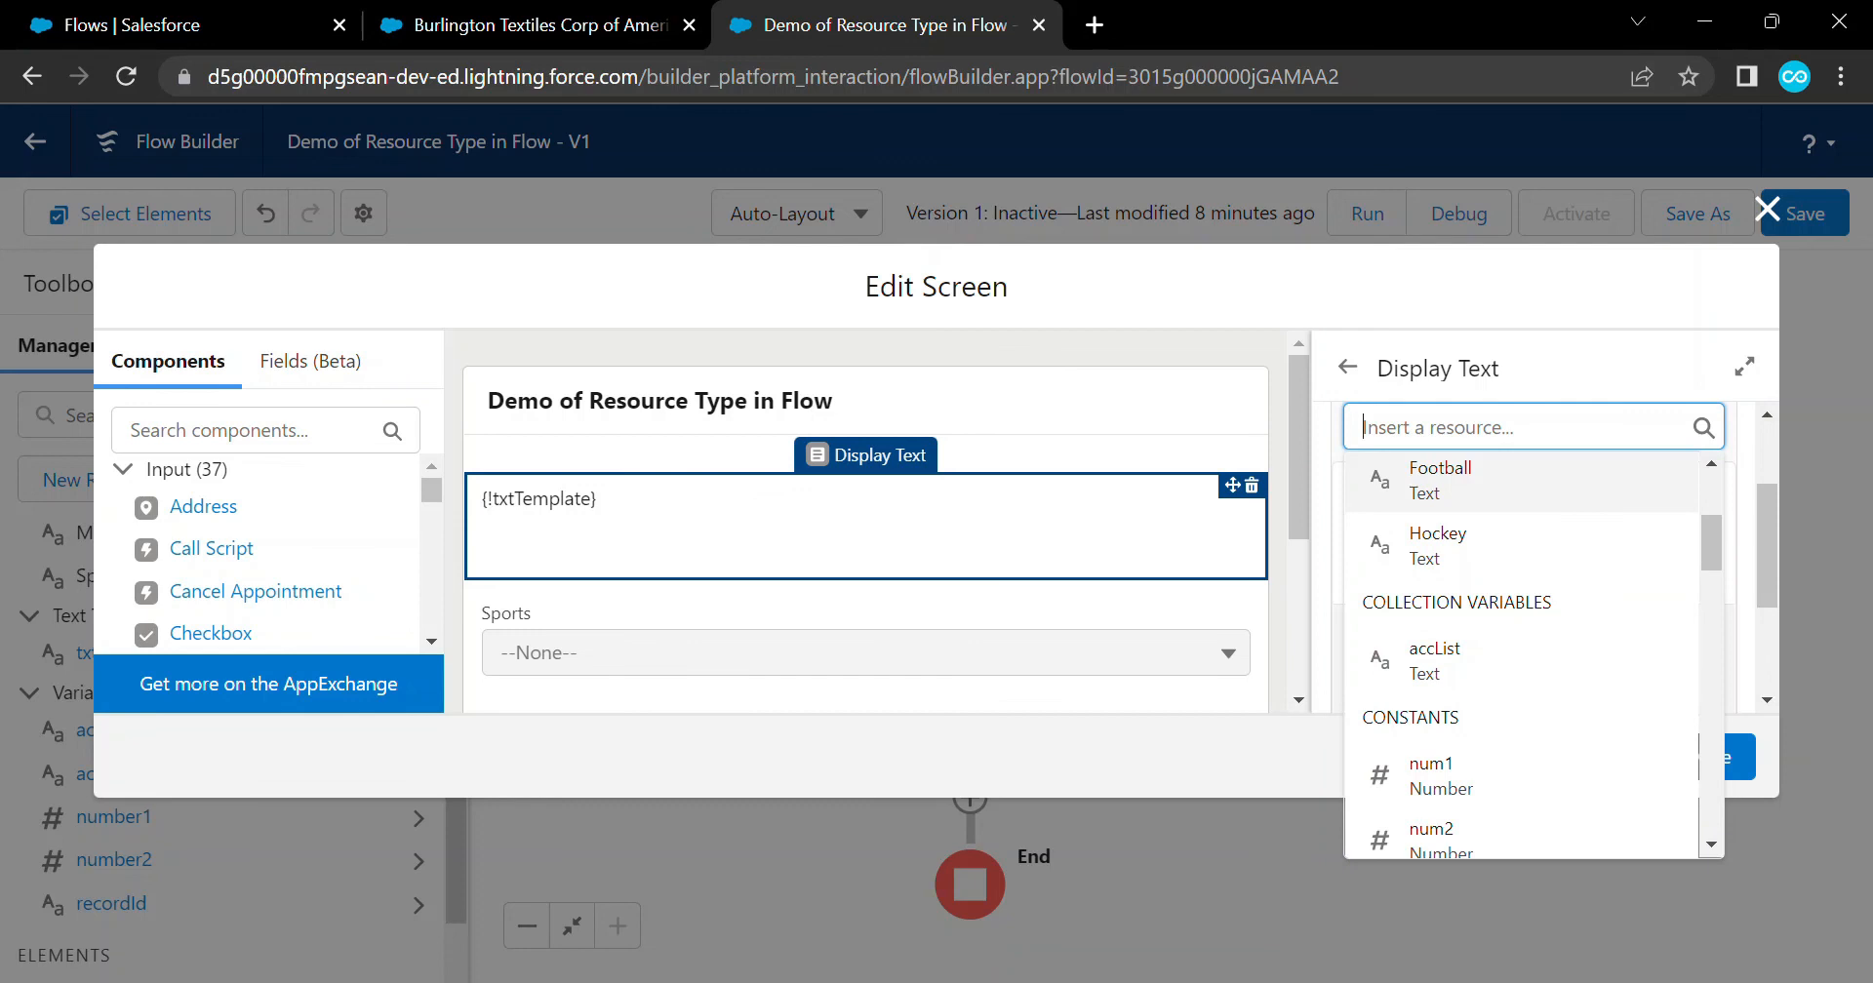
click(1434, 661)
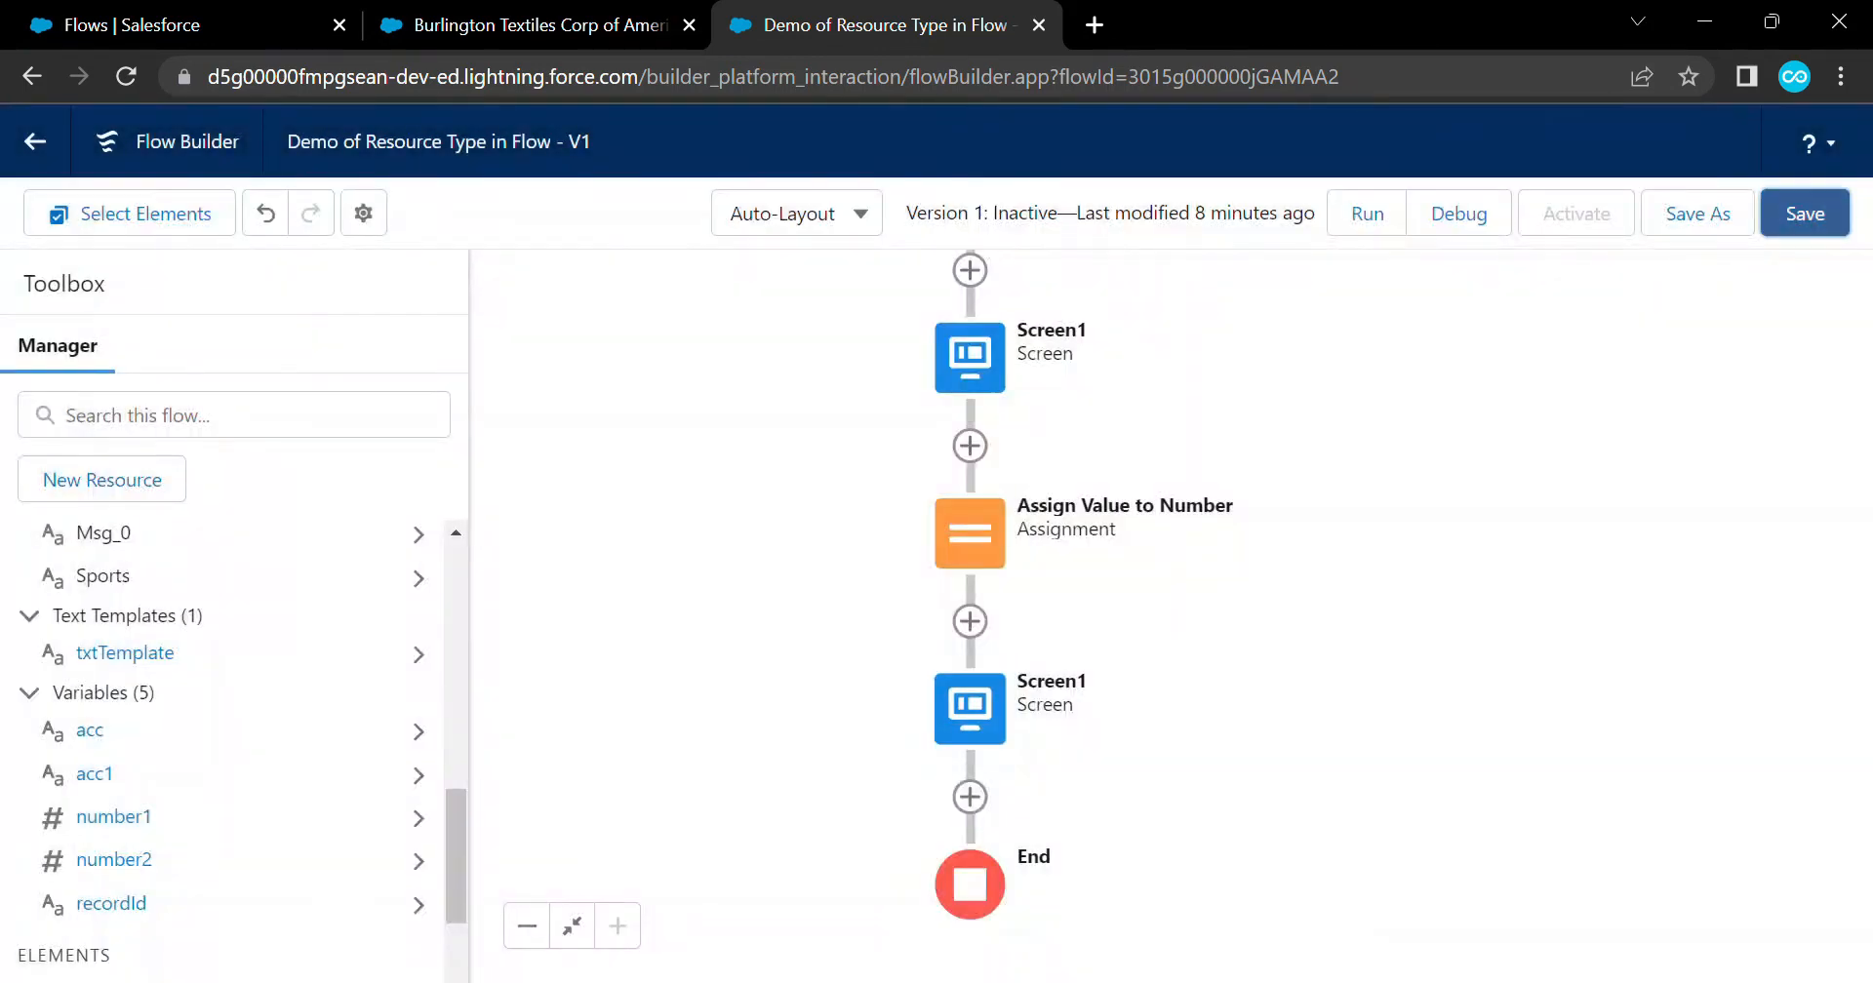
click(1767, 209)
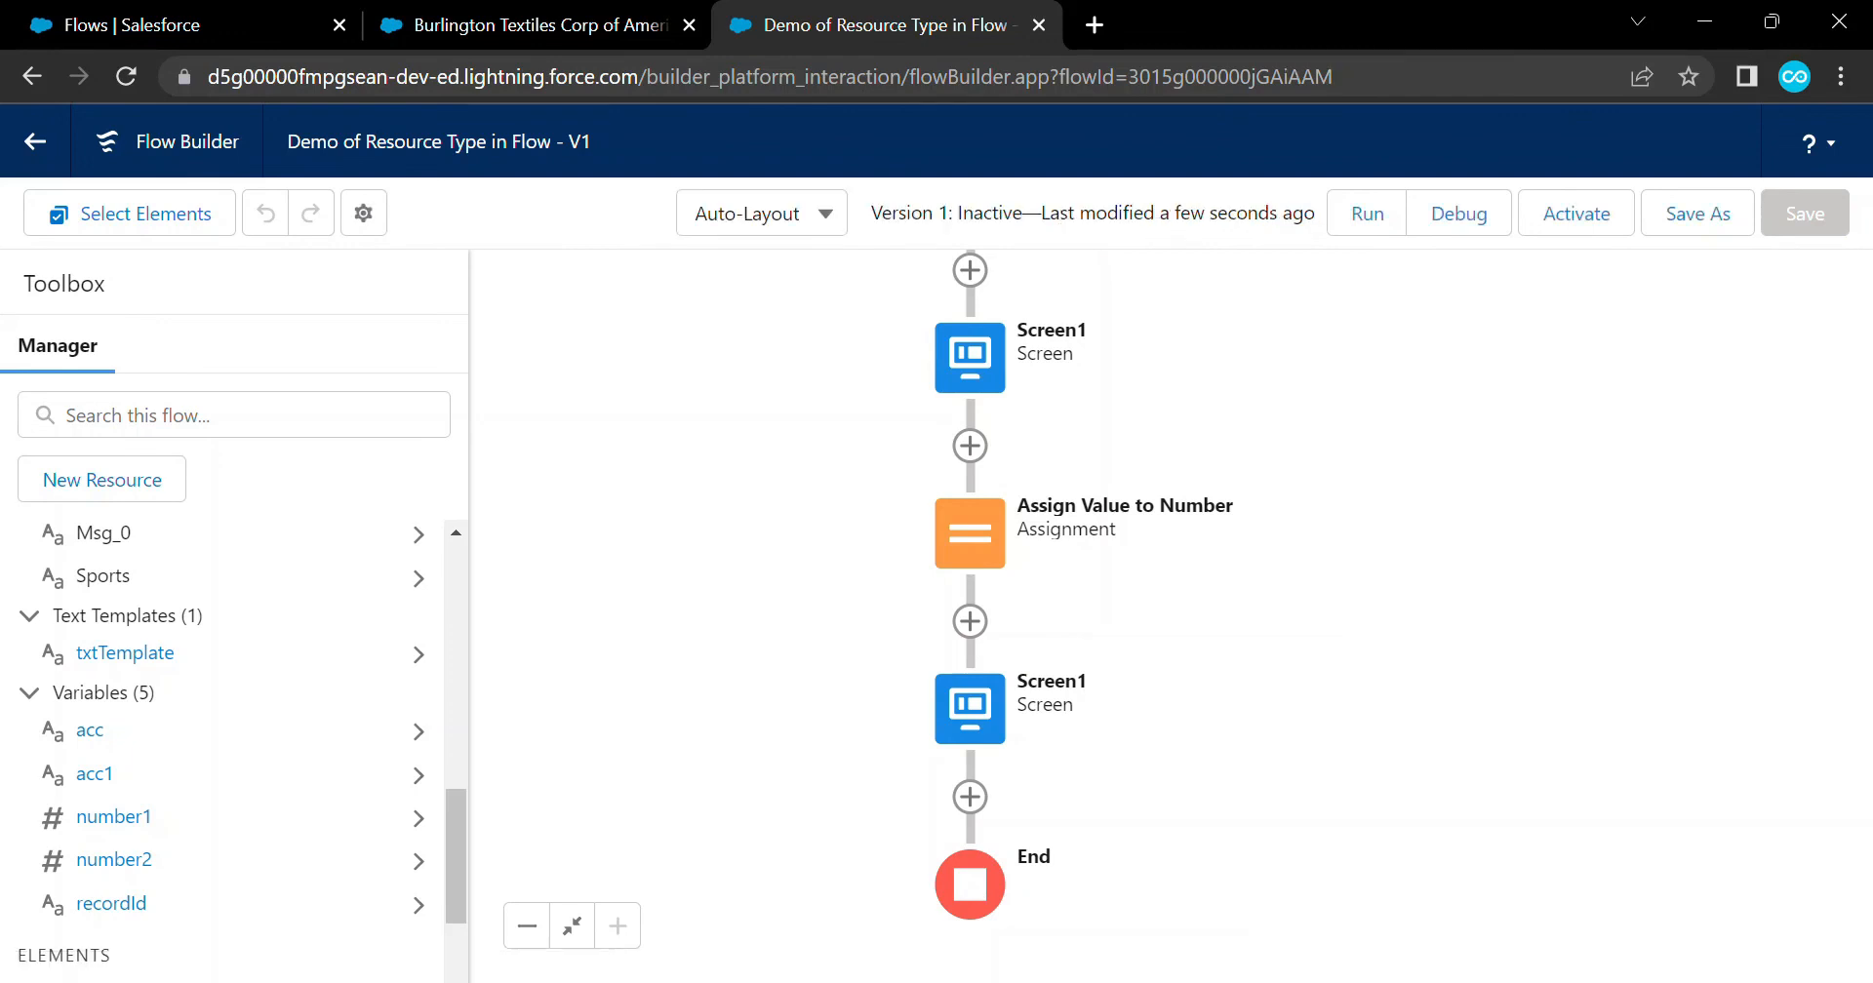
Debug the flow with the suggested account record ID as recordId and check the accList output on the second screen
click(1458, 213)
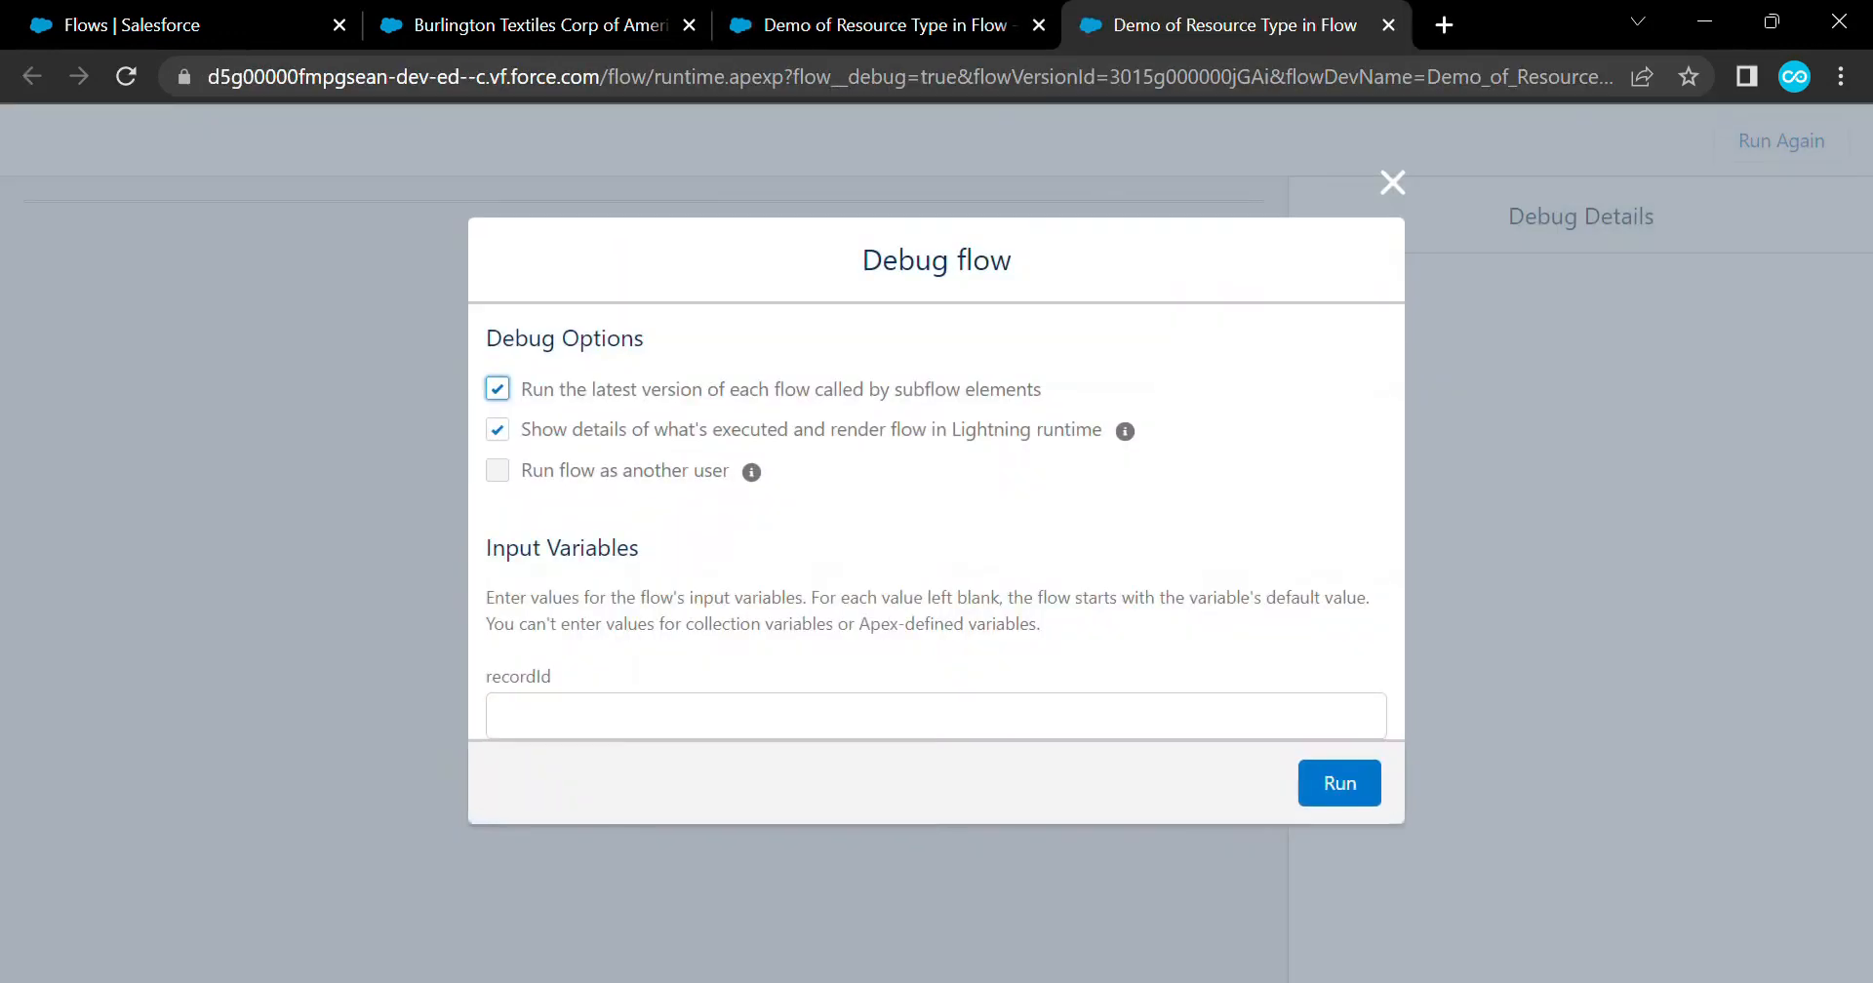
click(751, 716)
click(751, 784)
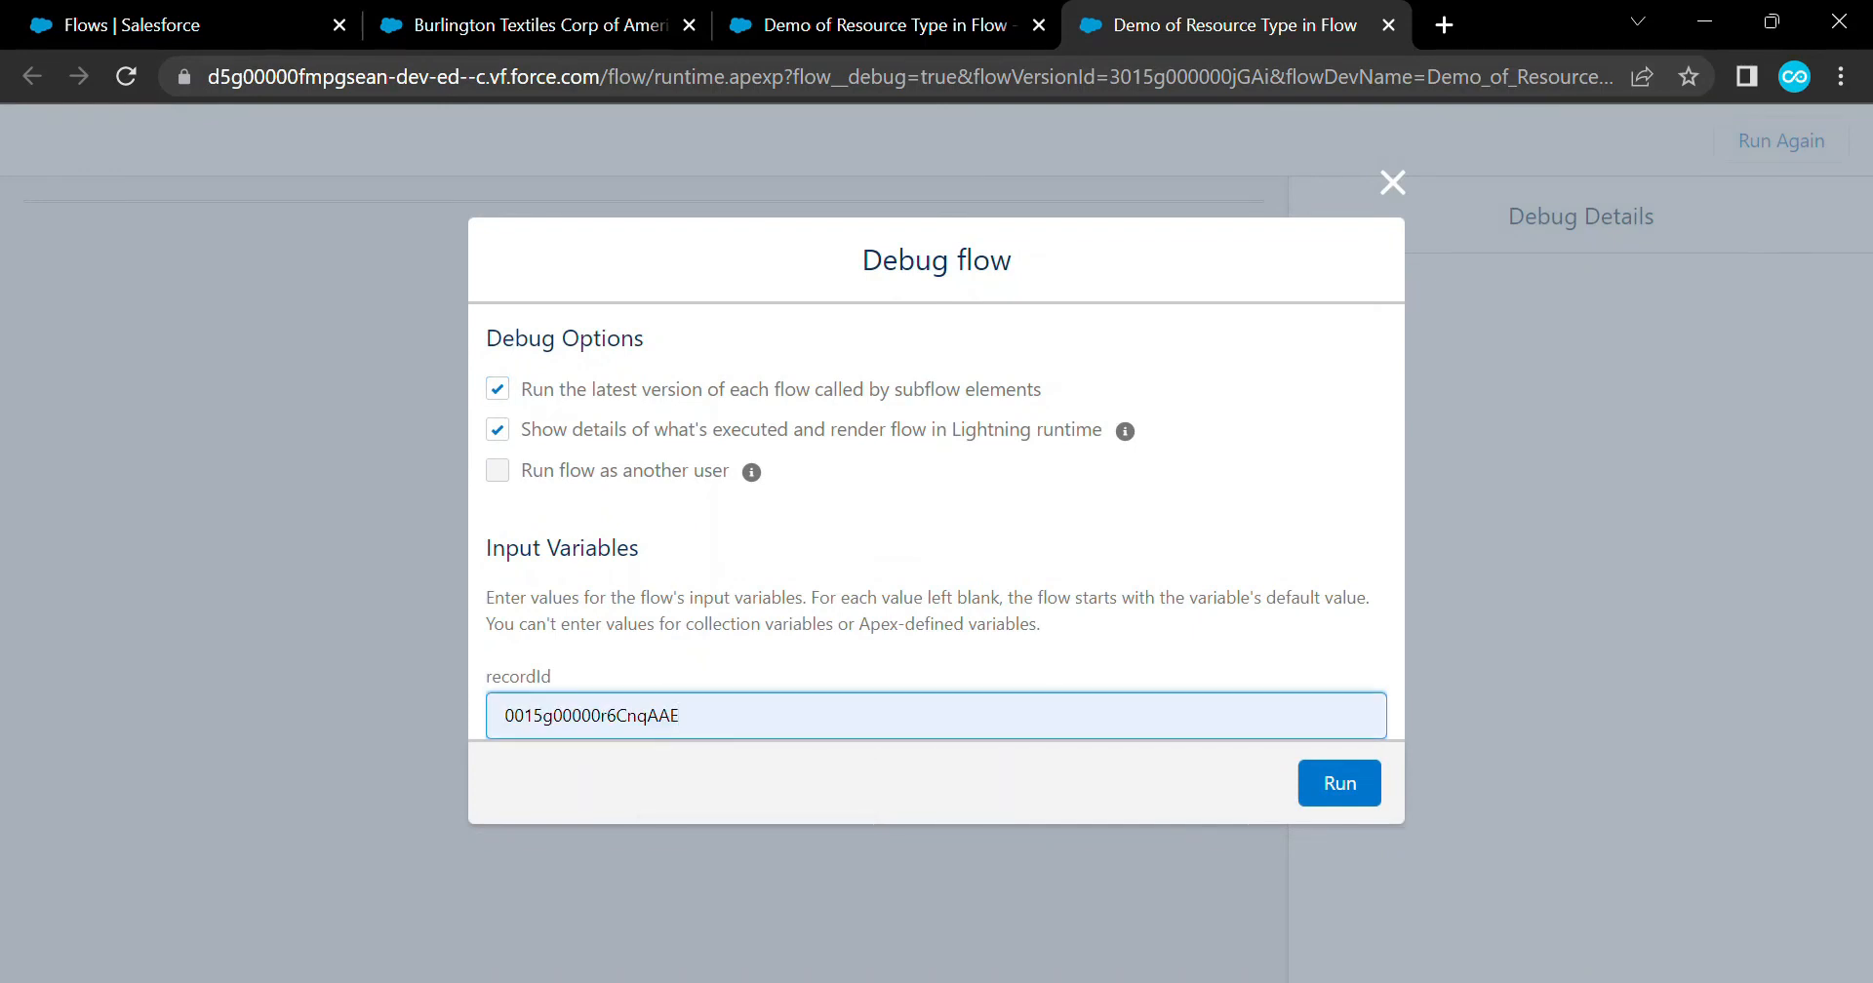
click(1339, 784)
click(1201, 373)
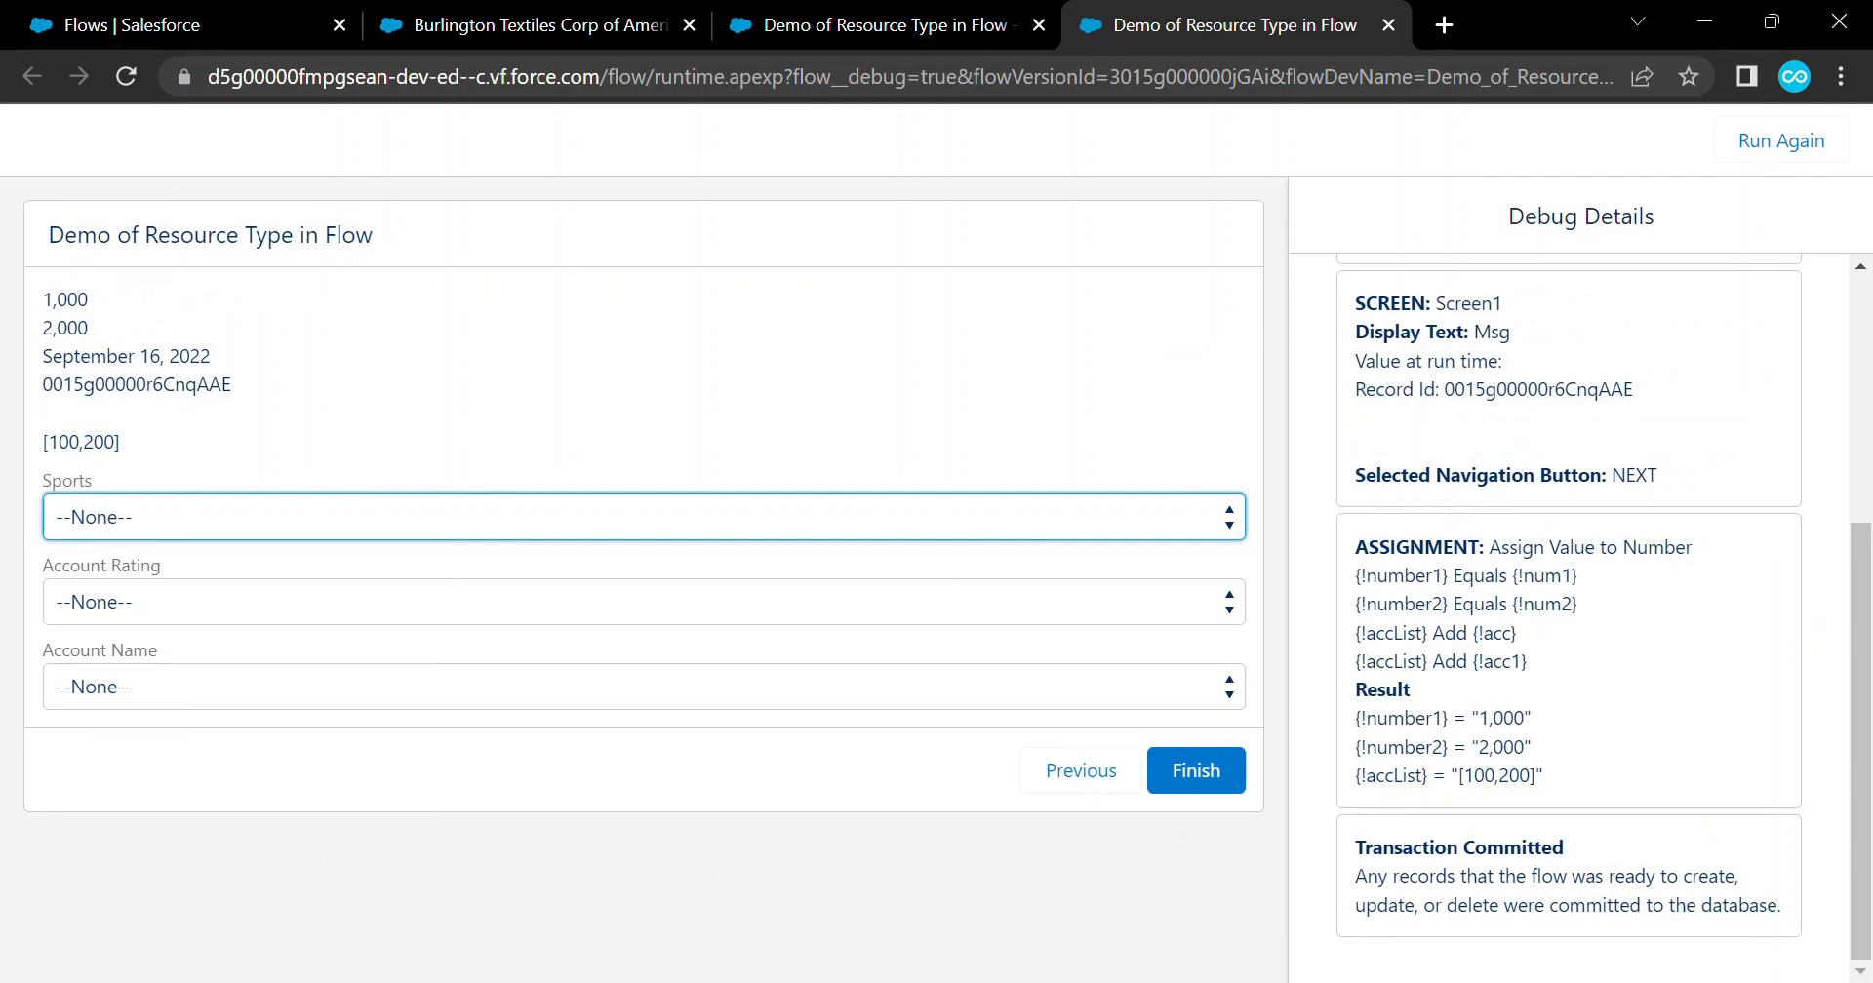
drag(121, 443, 43, 443)
click(127, 442)
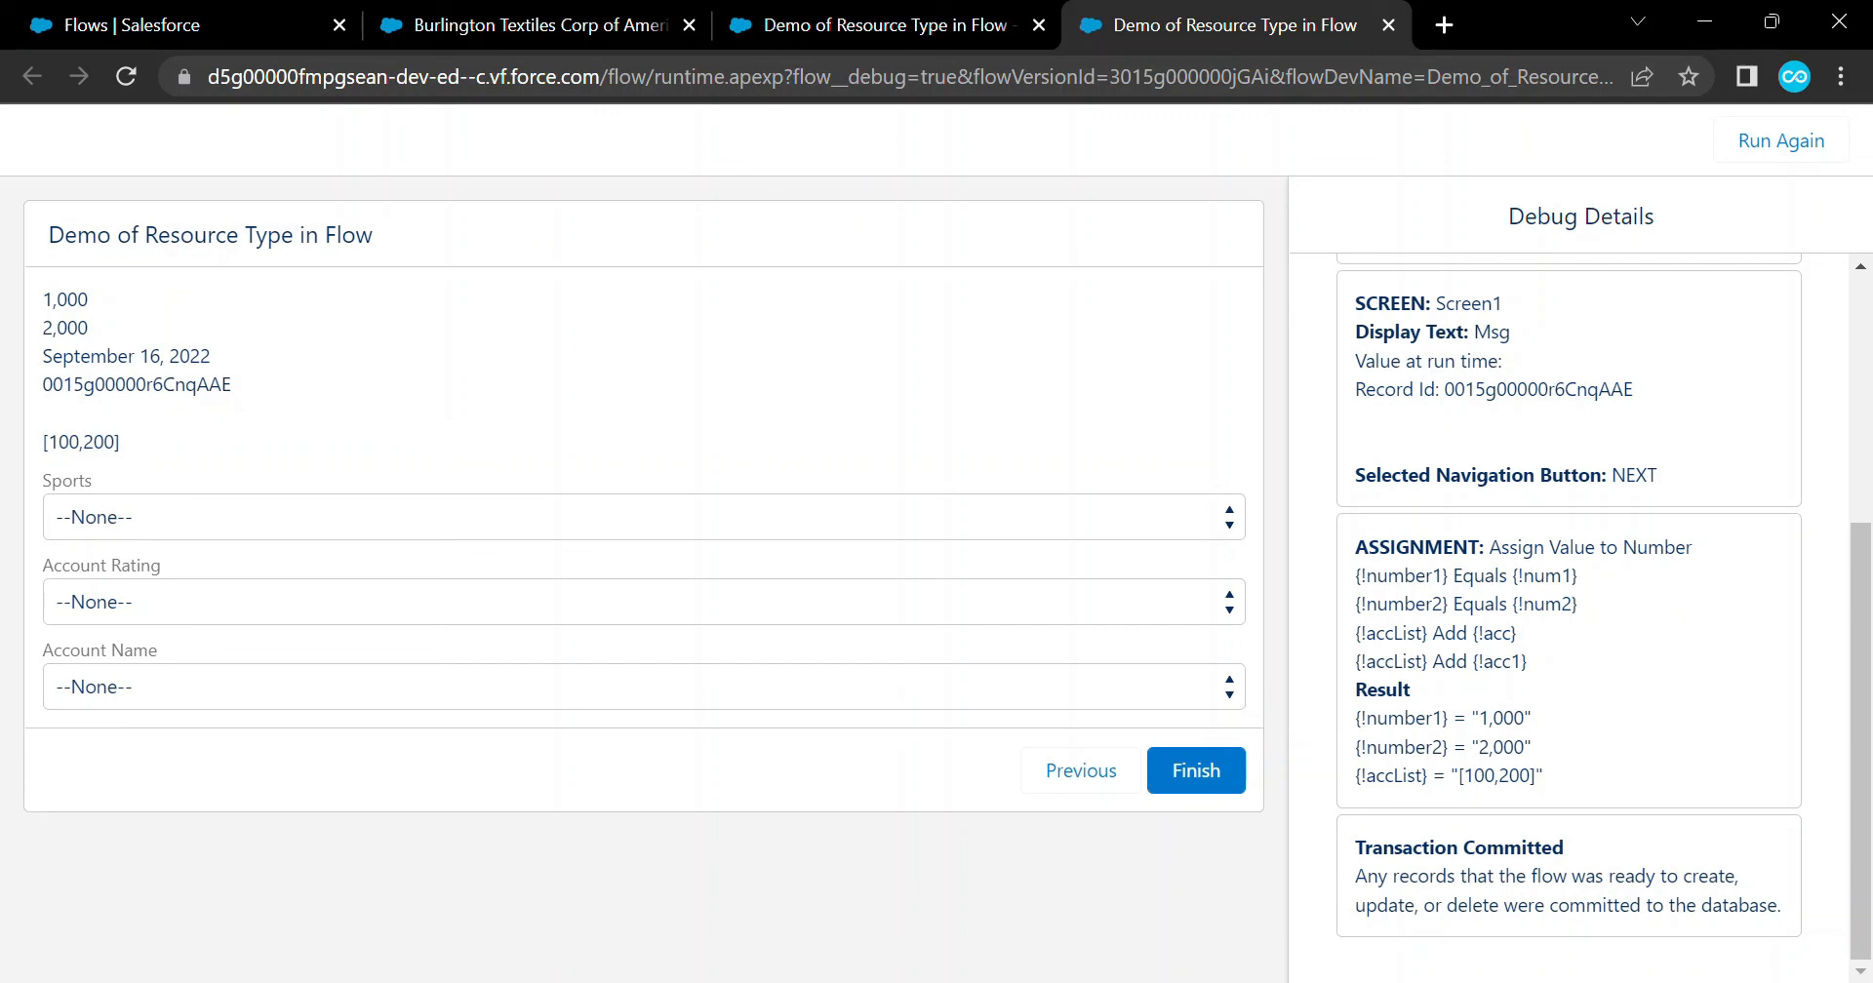
drag(121, 443, 43, 443)
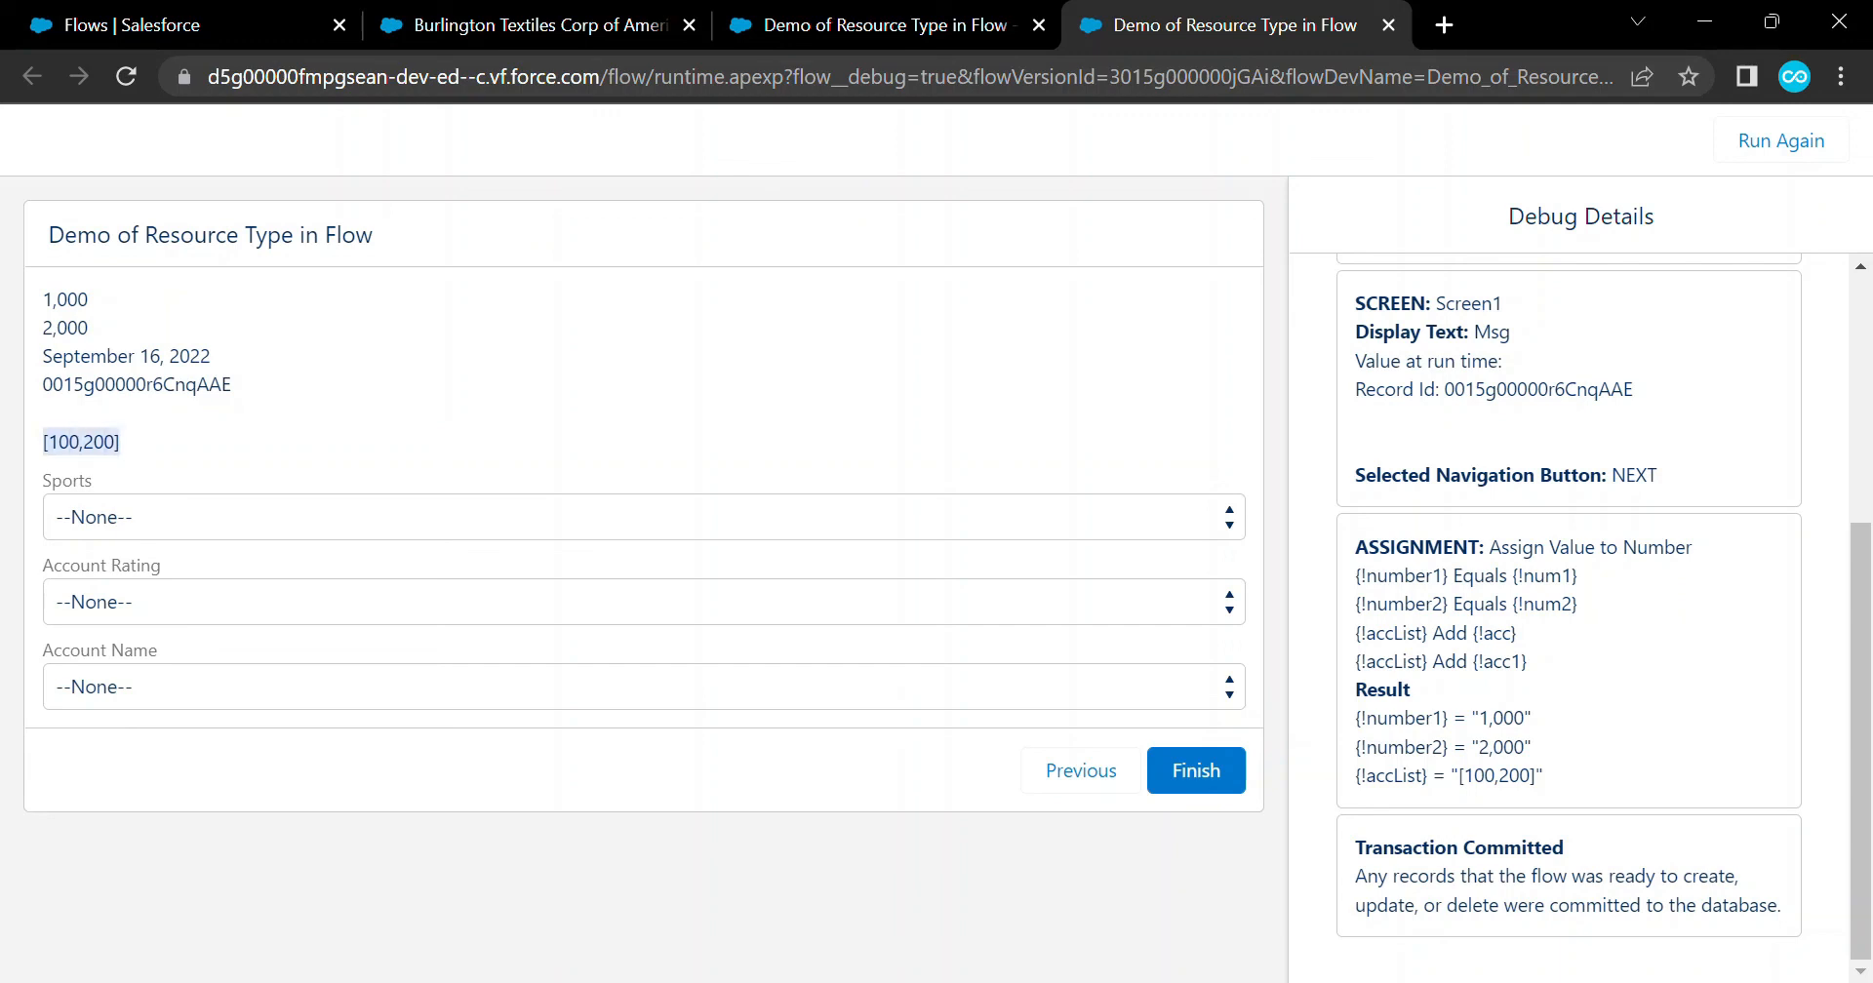
Return to the flow builder and examine the accList variable's data type and multiple-values setting, leaving it unedited
click(878, 25)
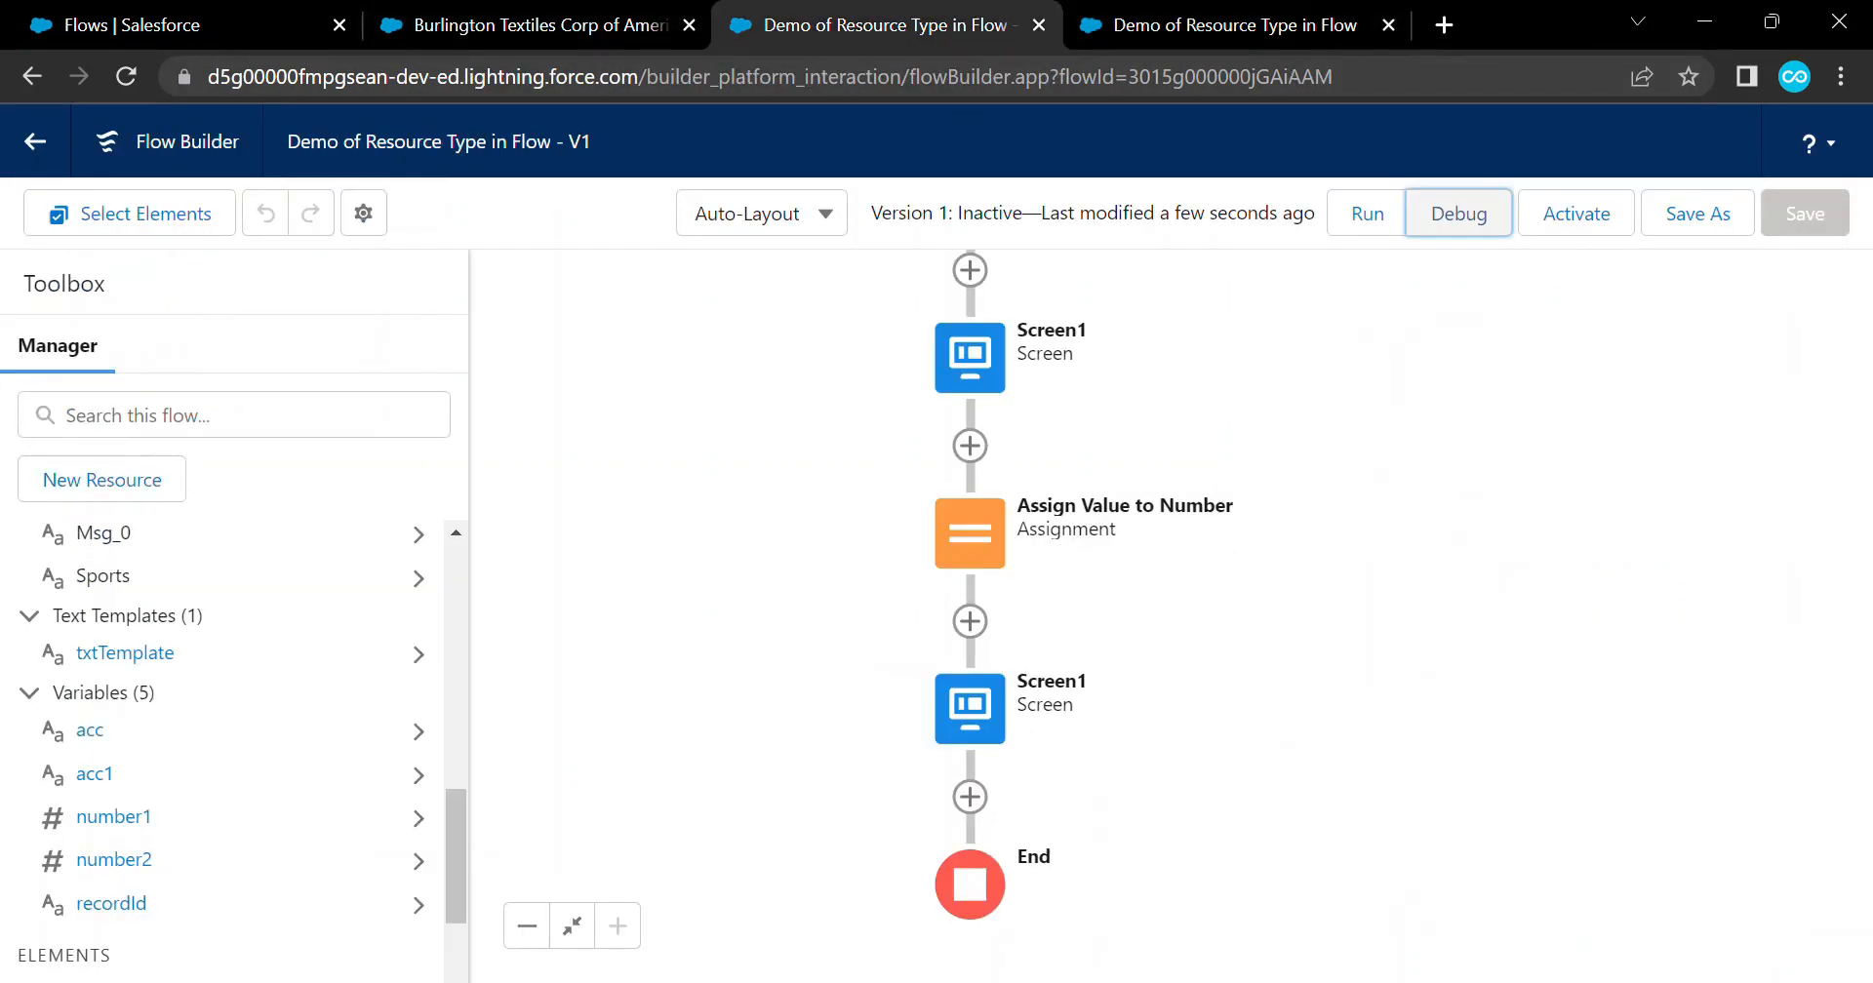
scroll(224, 732, down, 2)
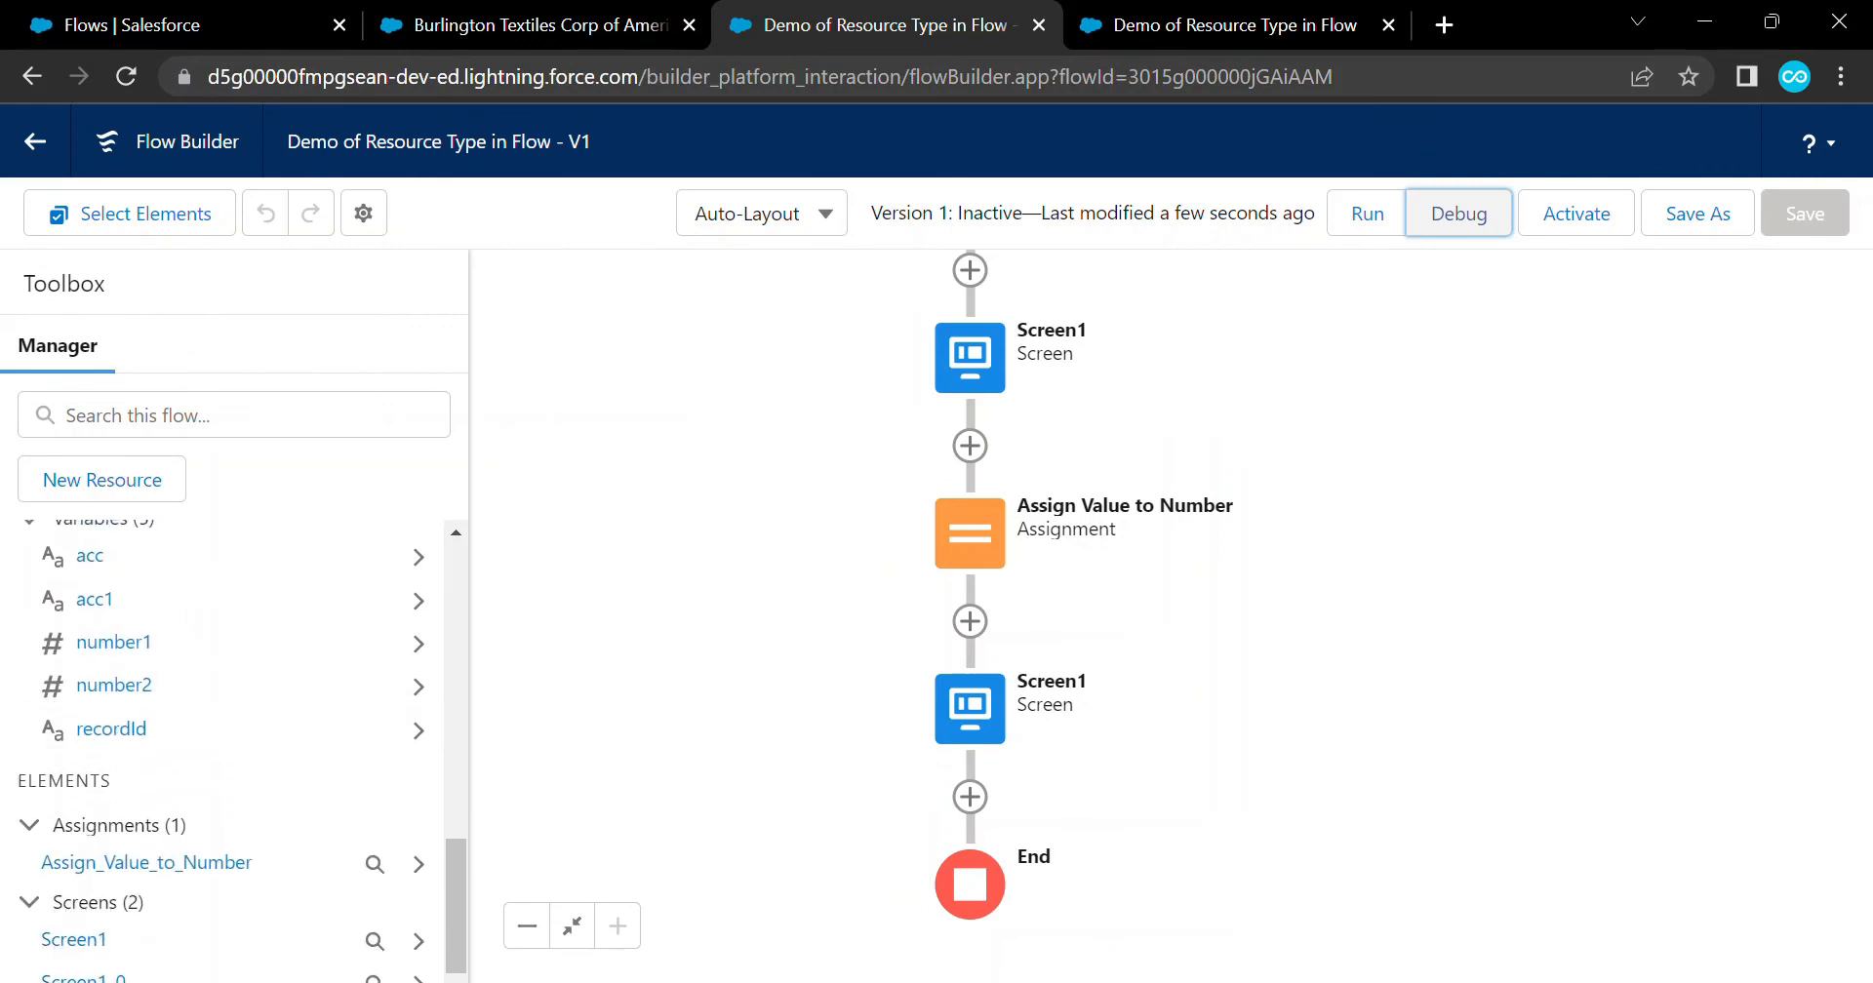
scroll(224, 790, up, 5)
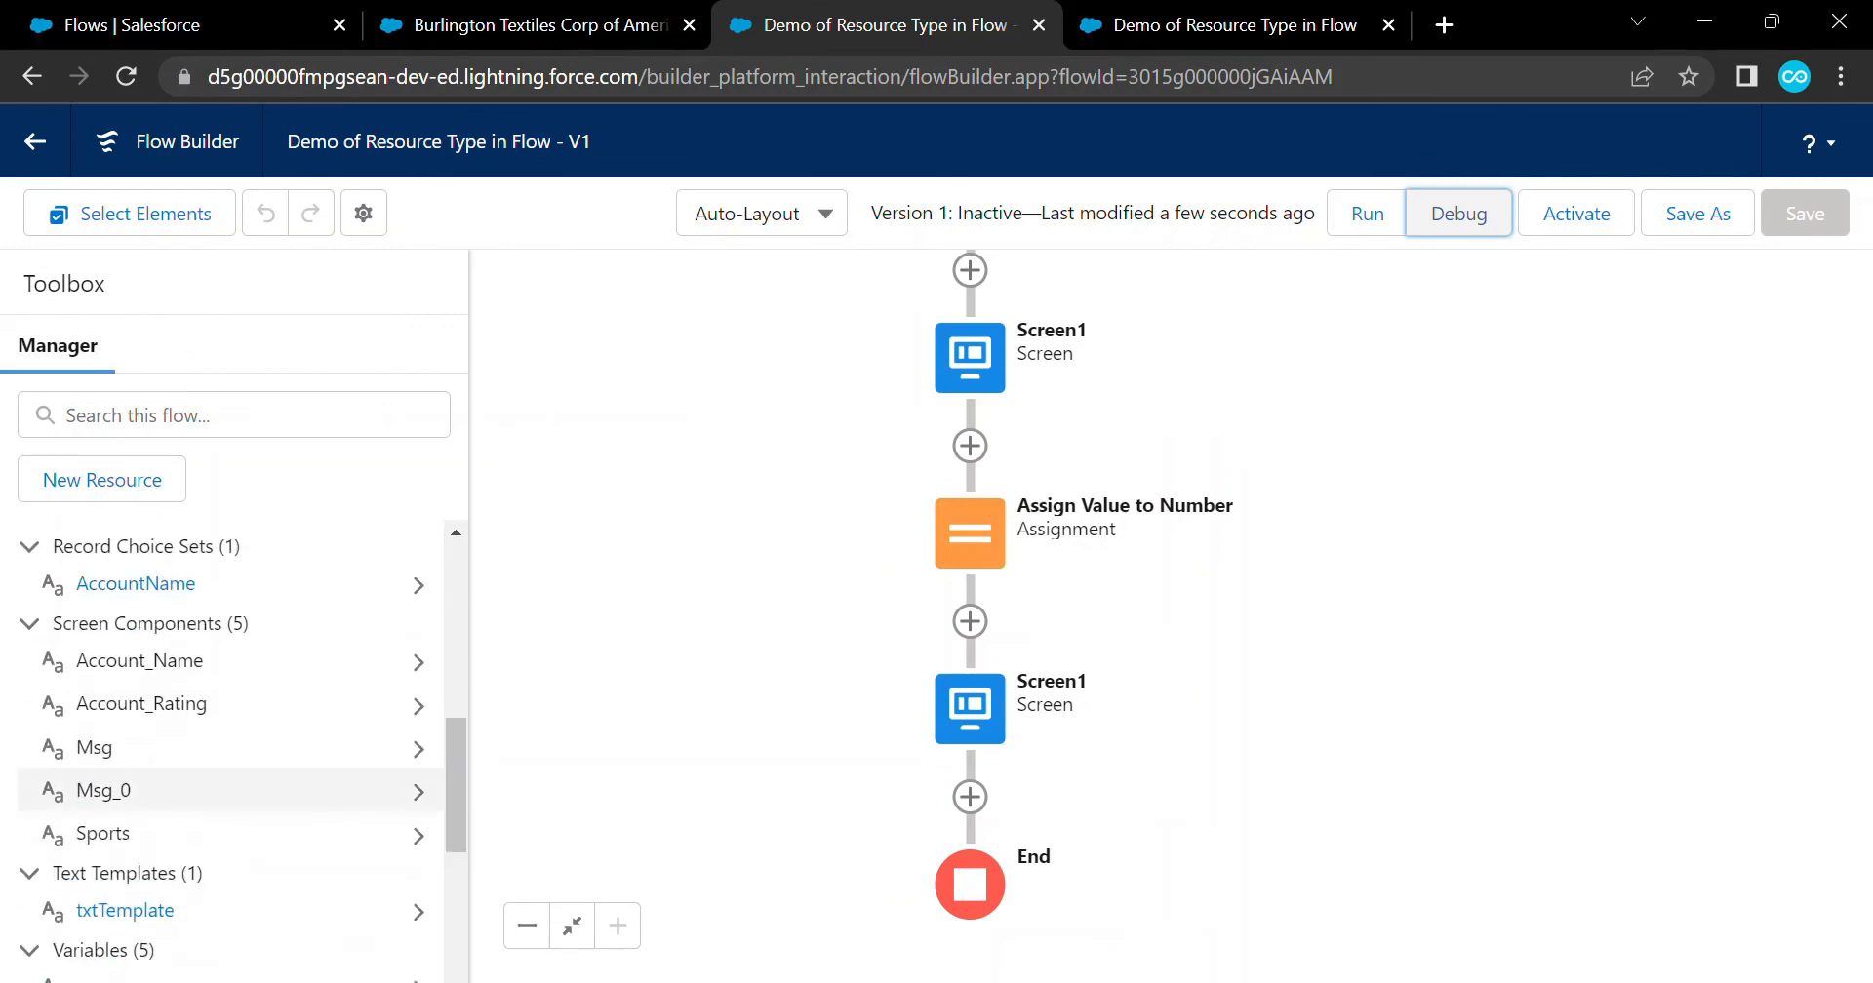
scroll(225, 780, up, 3)
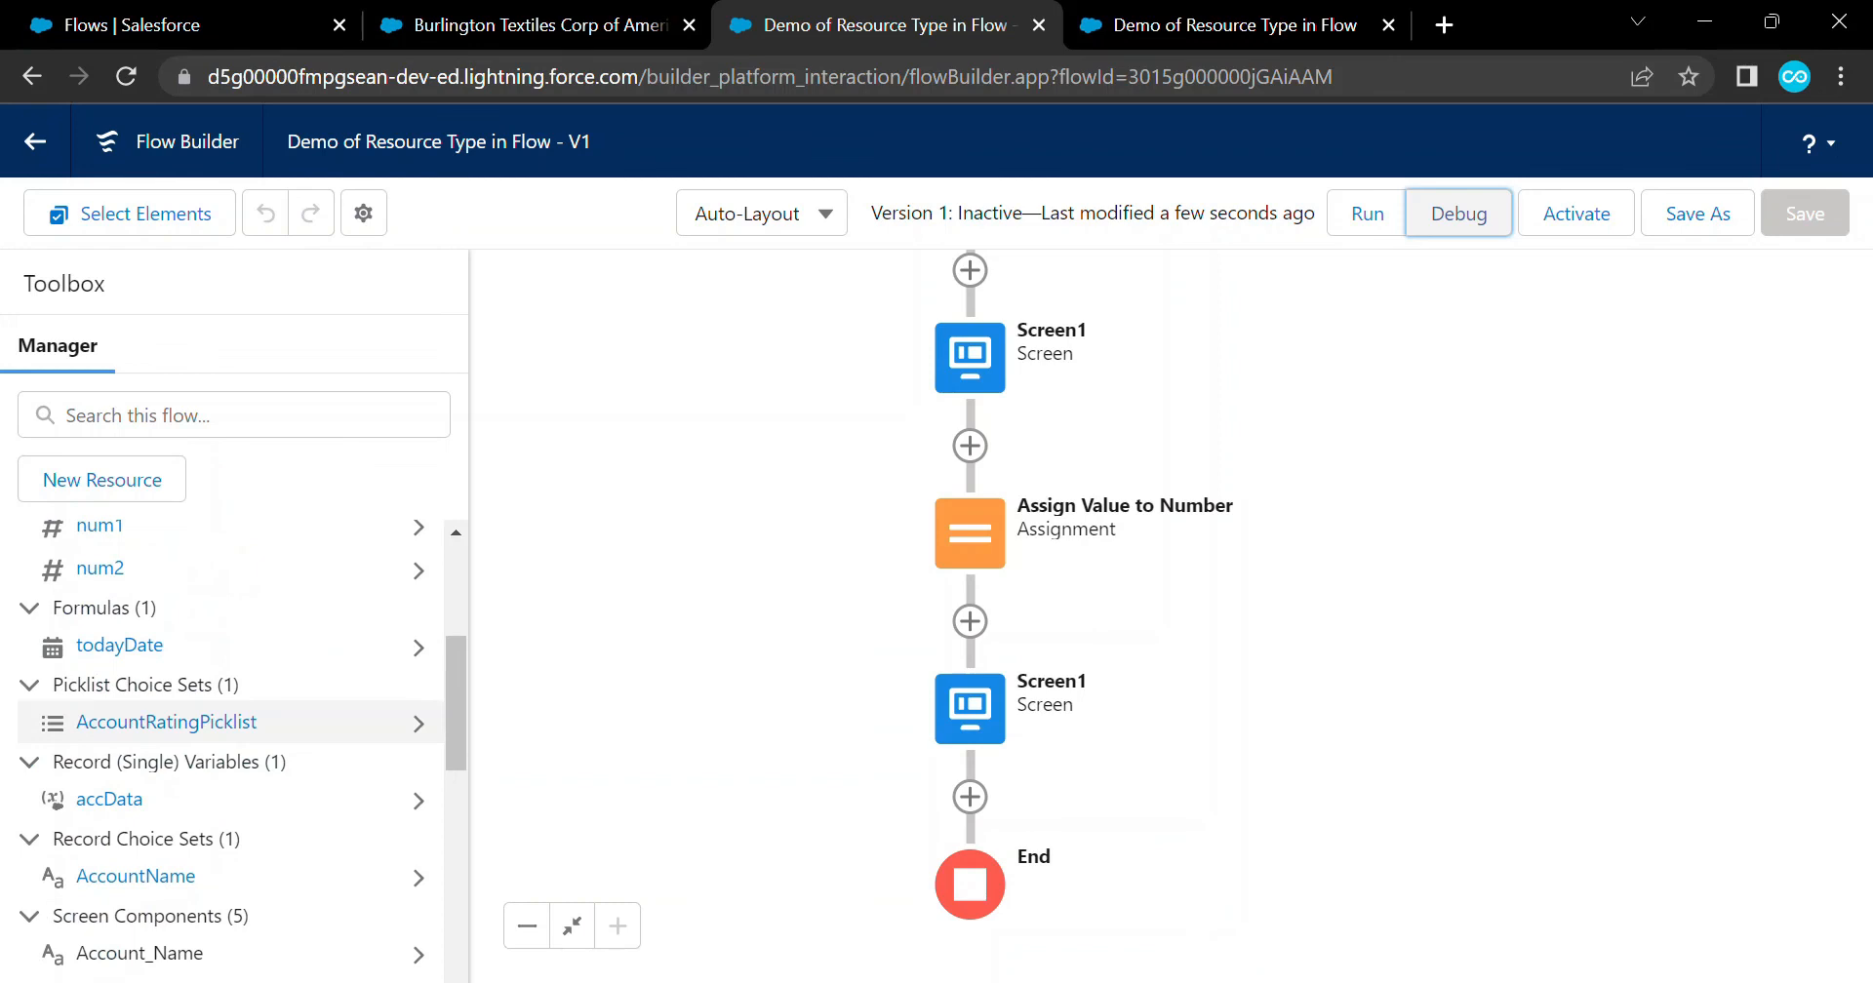
scroll(224, 731, up, 3)
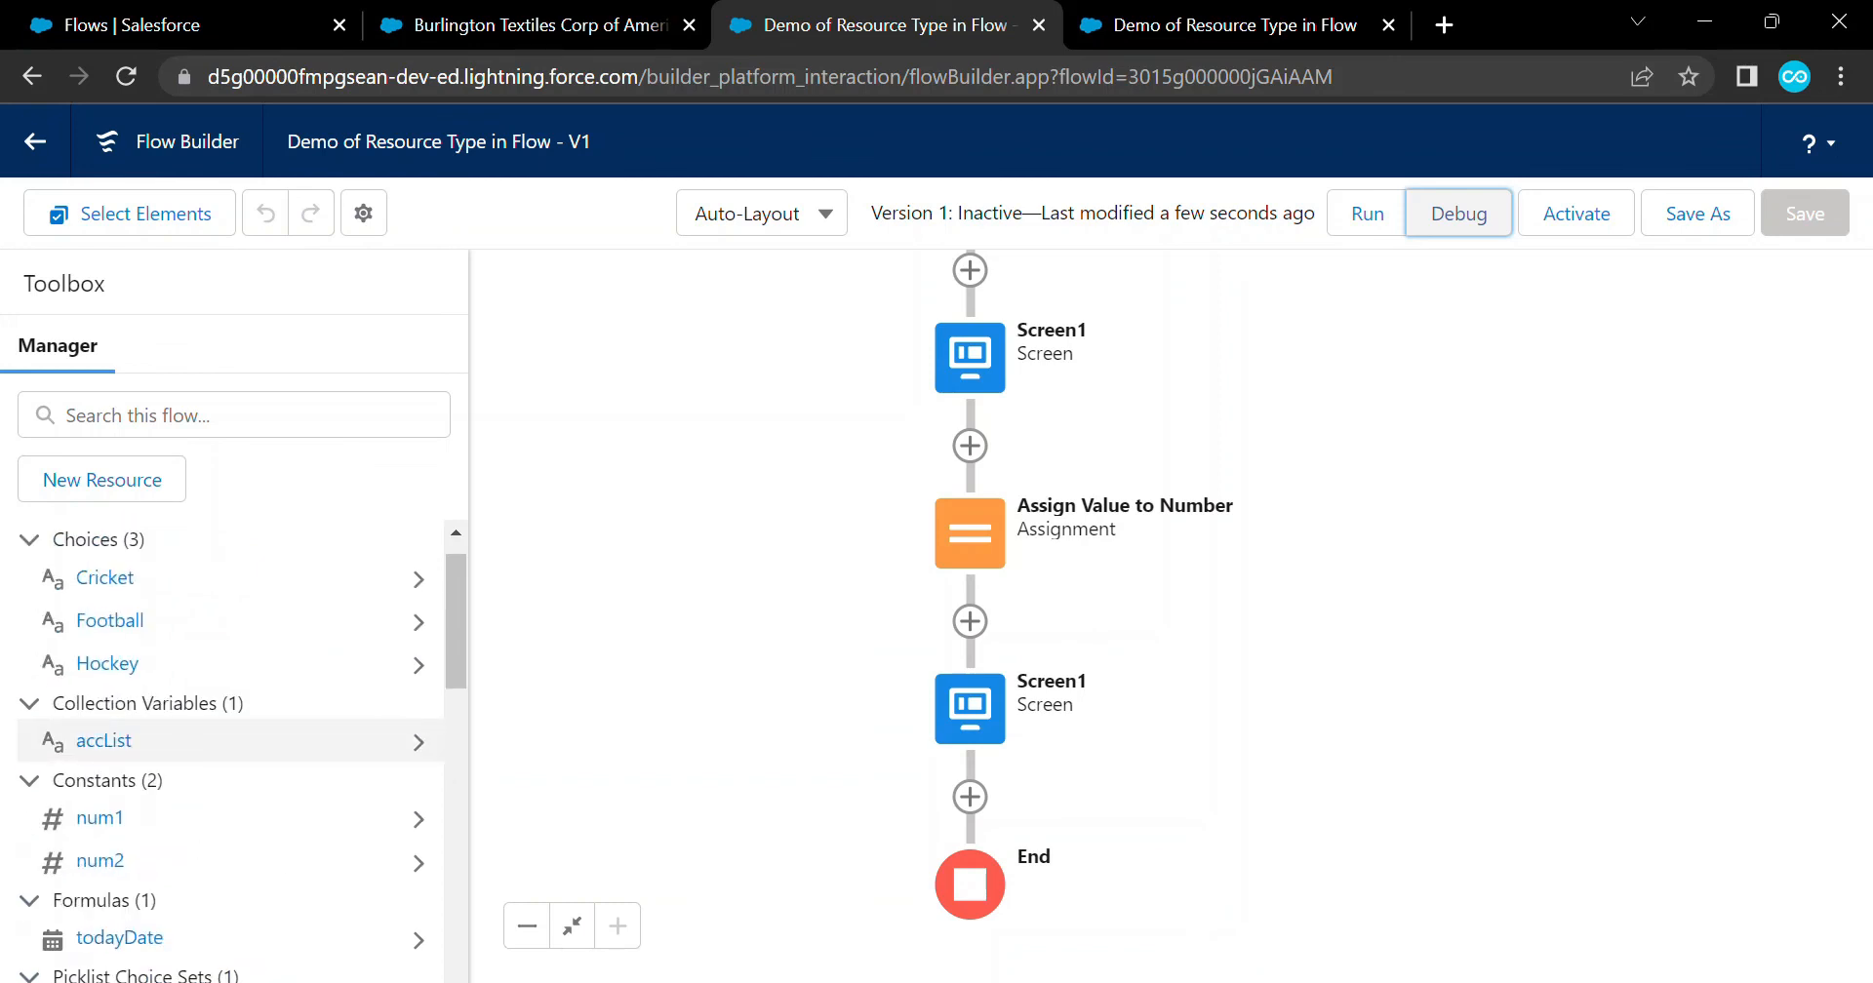
click(103, 741)
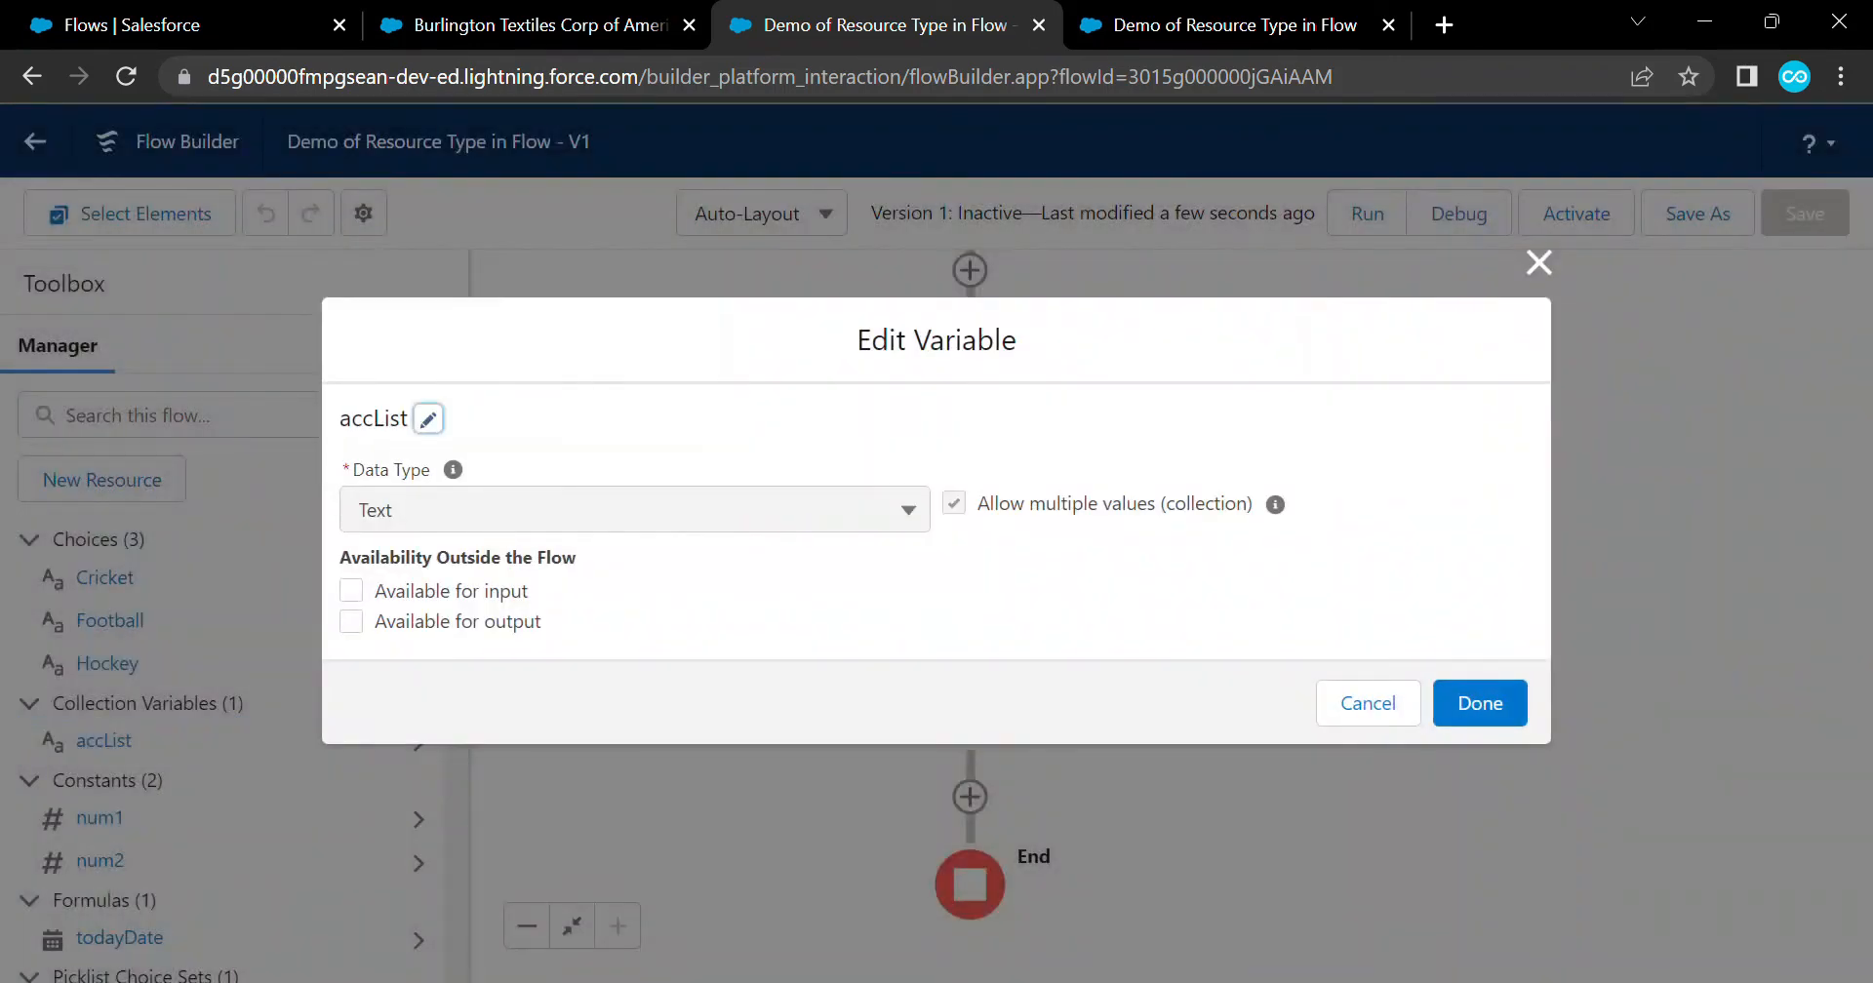
drag(1010, 505, 1214, 504)
click(1214, 504)
click(1540, 263)
Review the resource types offered for a new resource and close the dialog without creating one
click(103, 480)
click(936, 422)
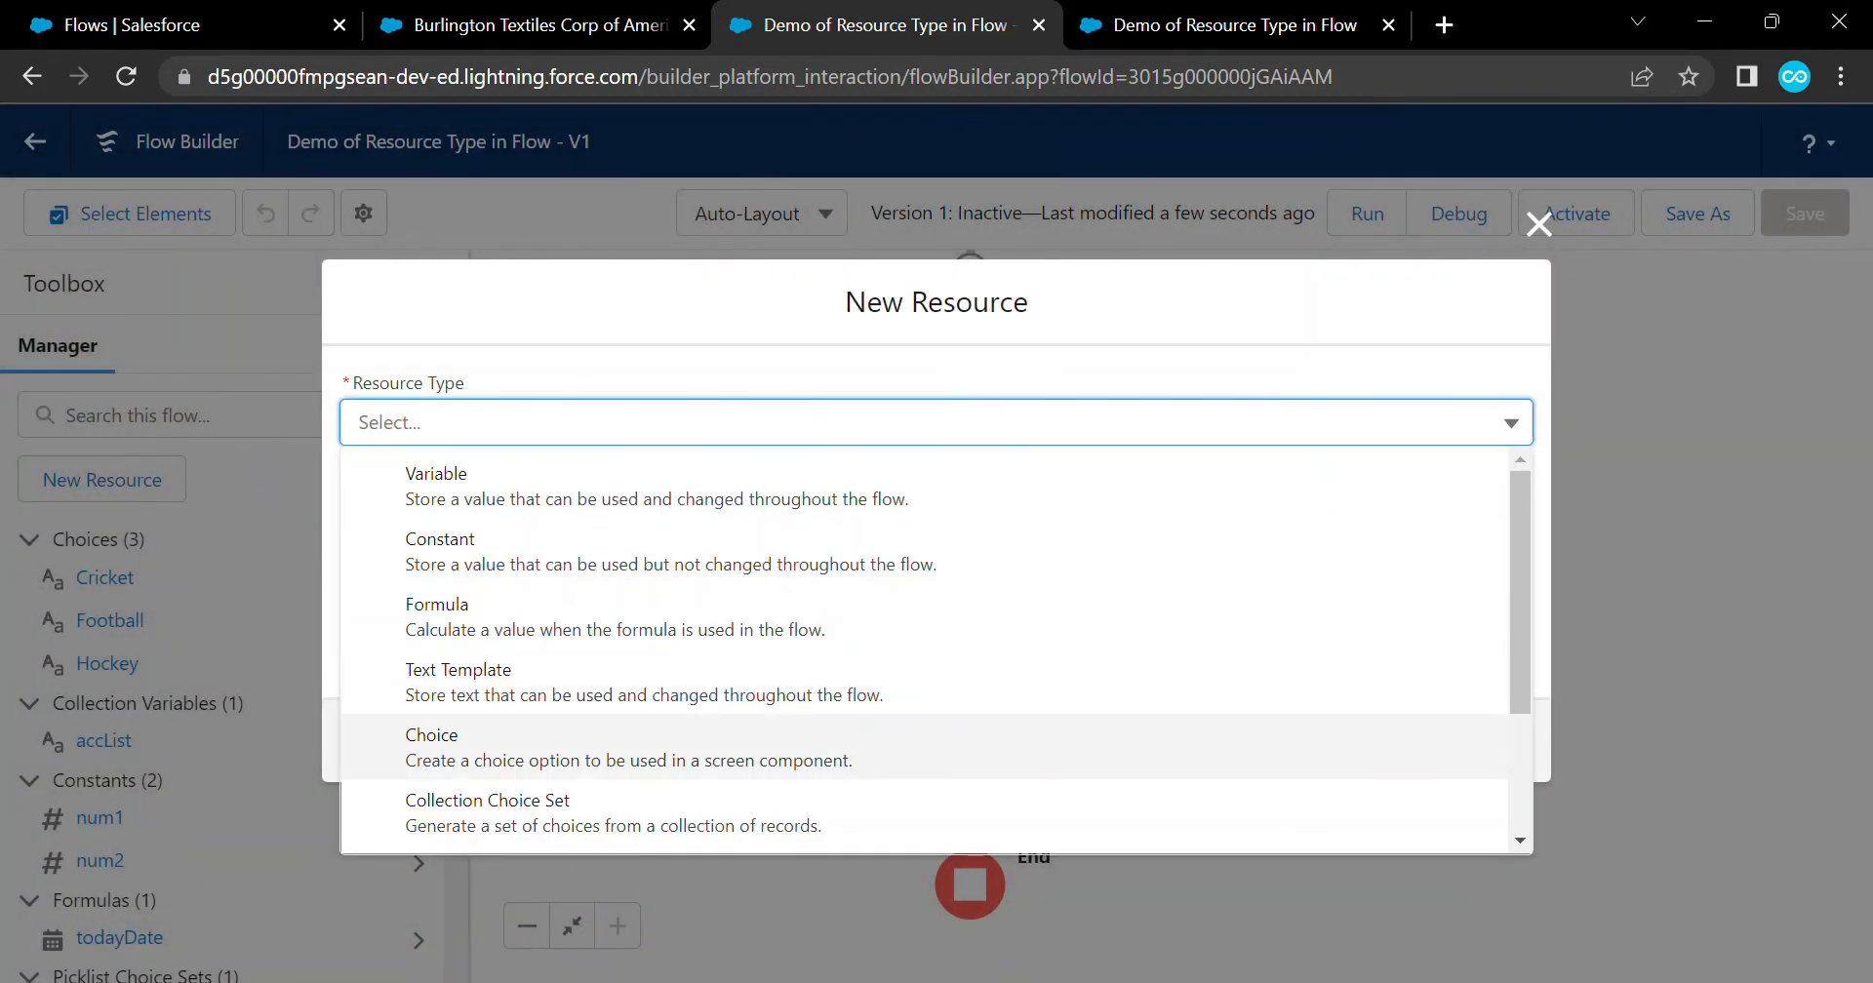
scroll(936, 744, down, 2)
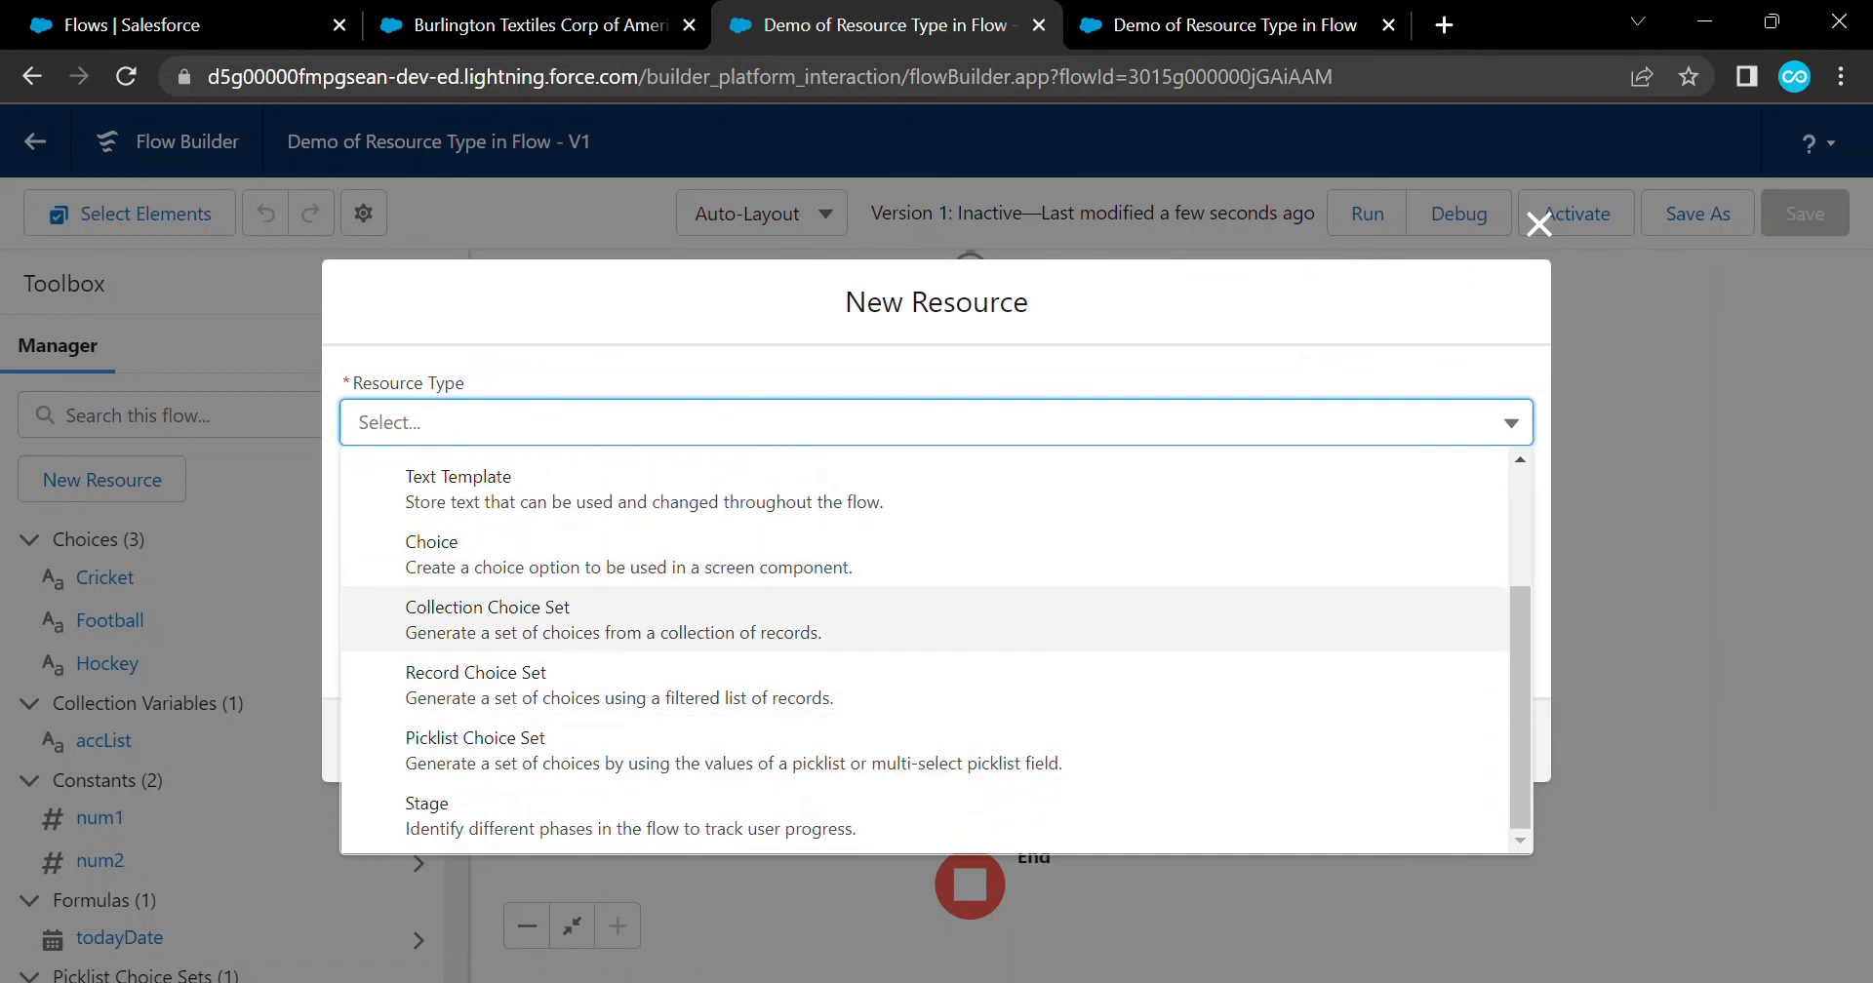
click(1540, 225)
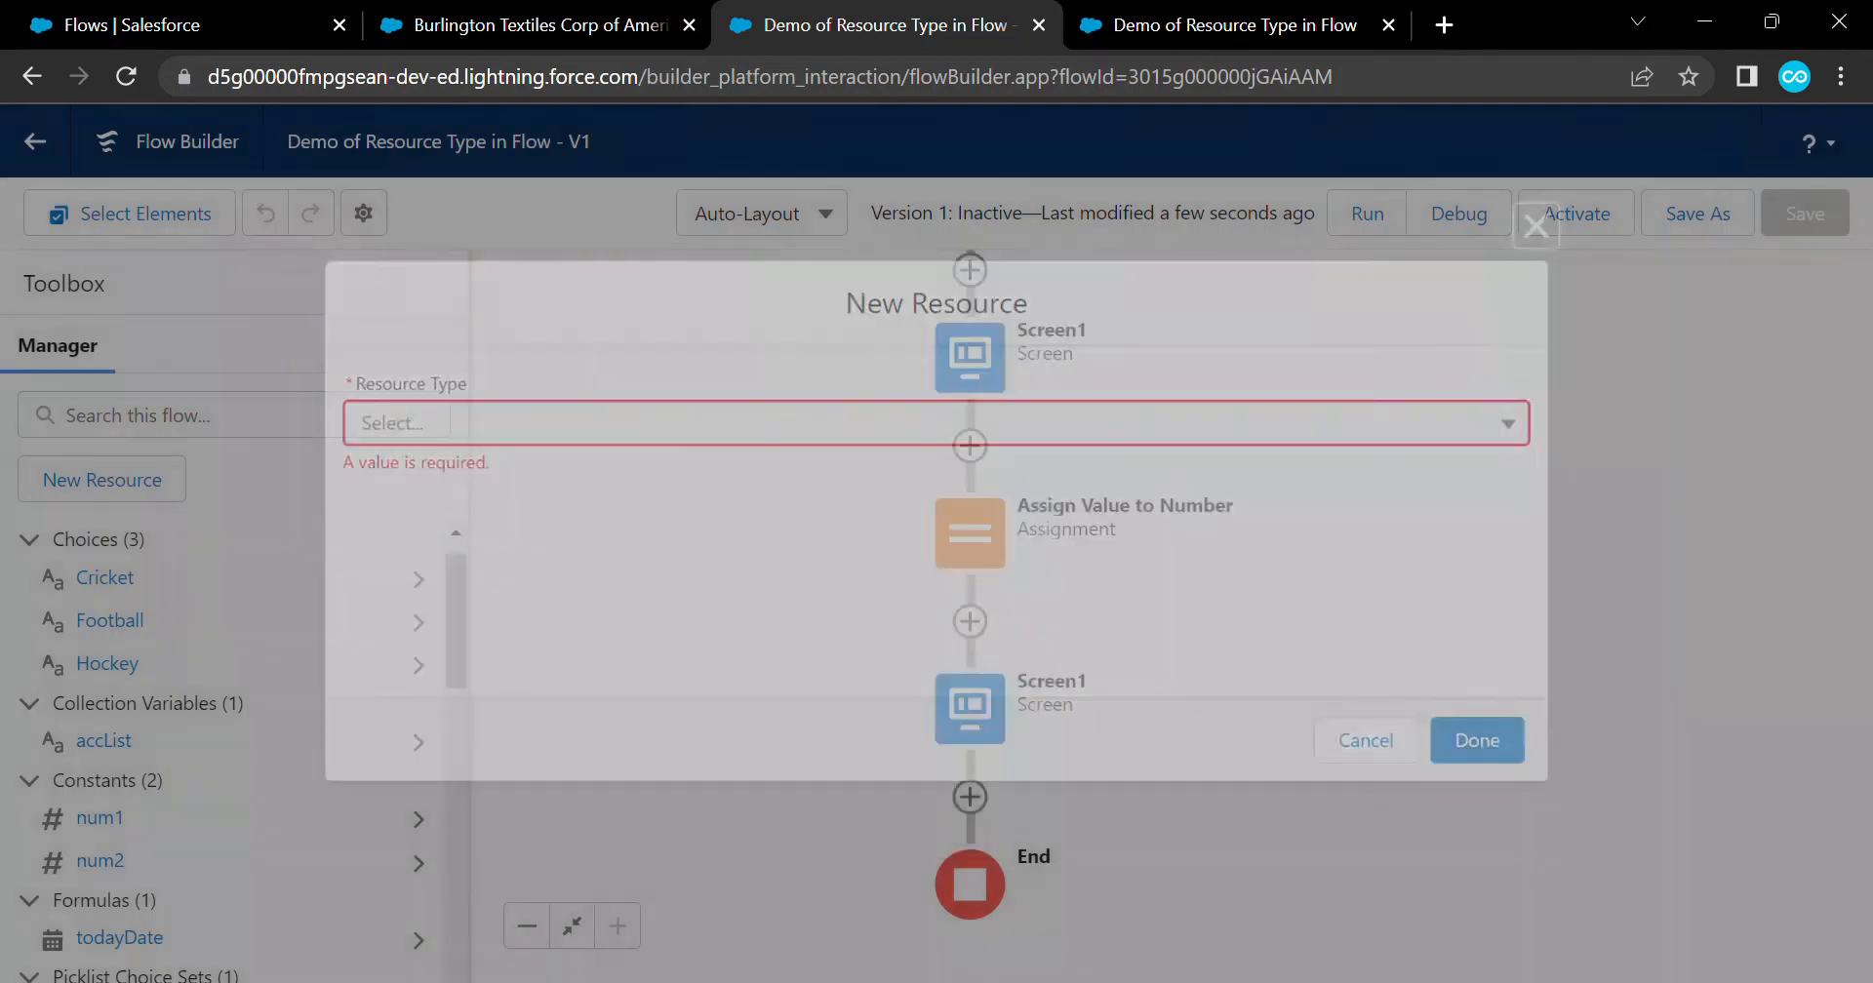
Switch back to the debug run and examine the collection output above the Sports picklist
click(1235, 25)
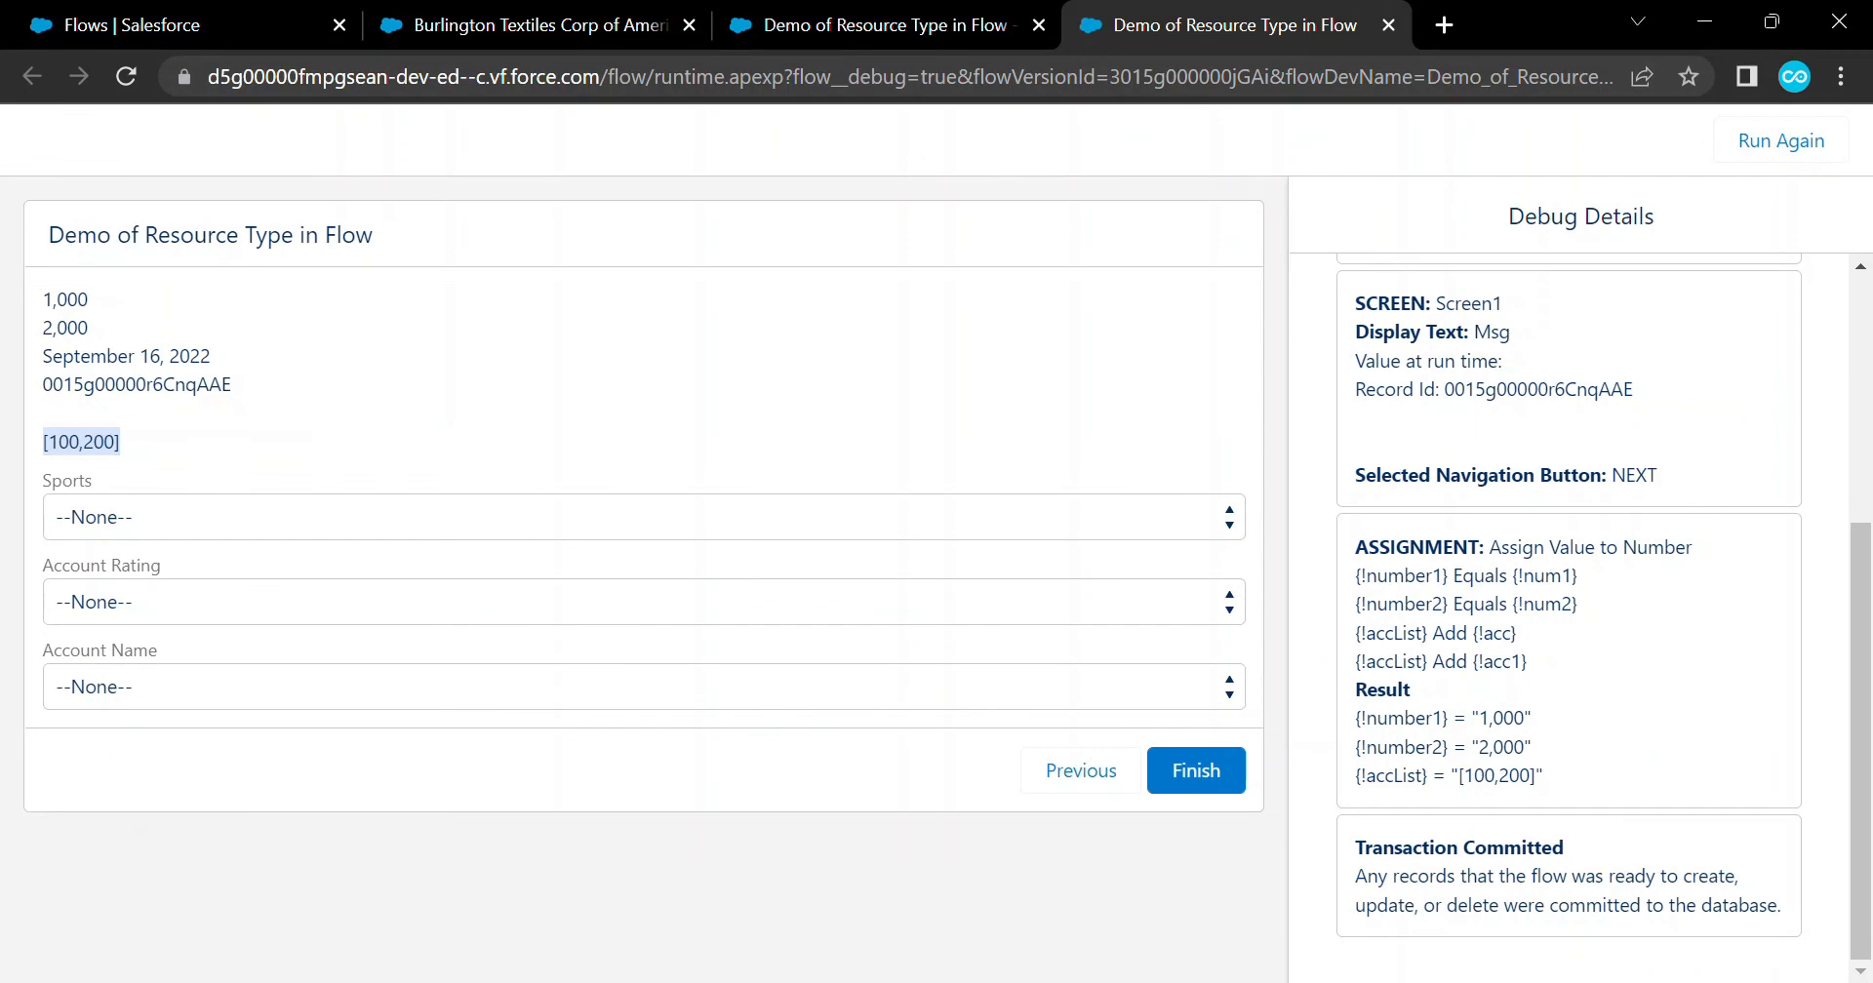
drag(109, 443, 73, 448)
click(125, 445)
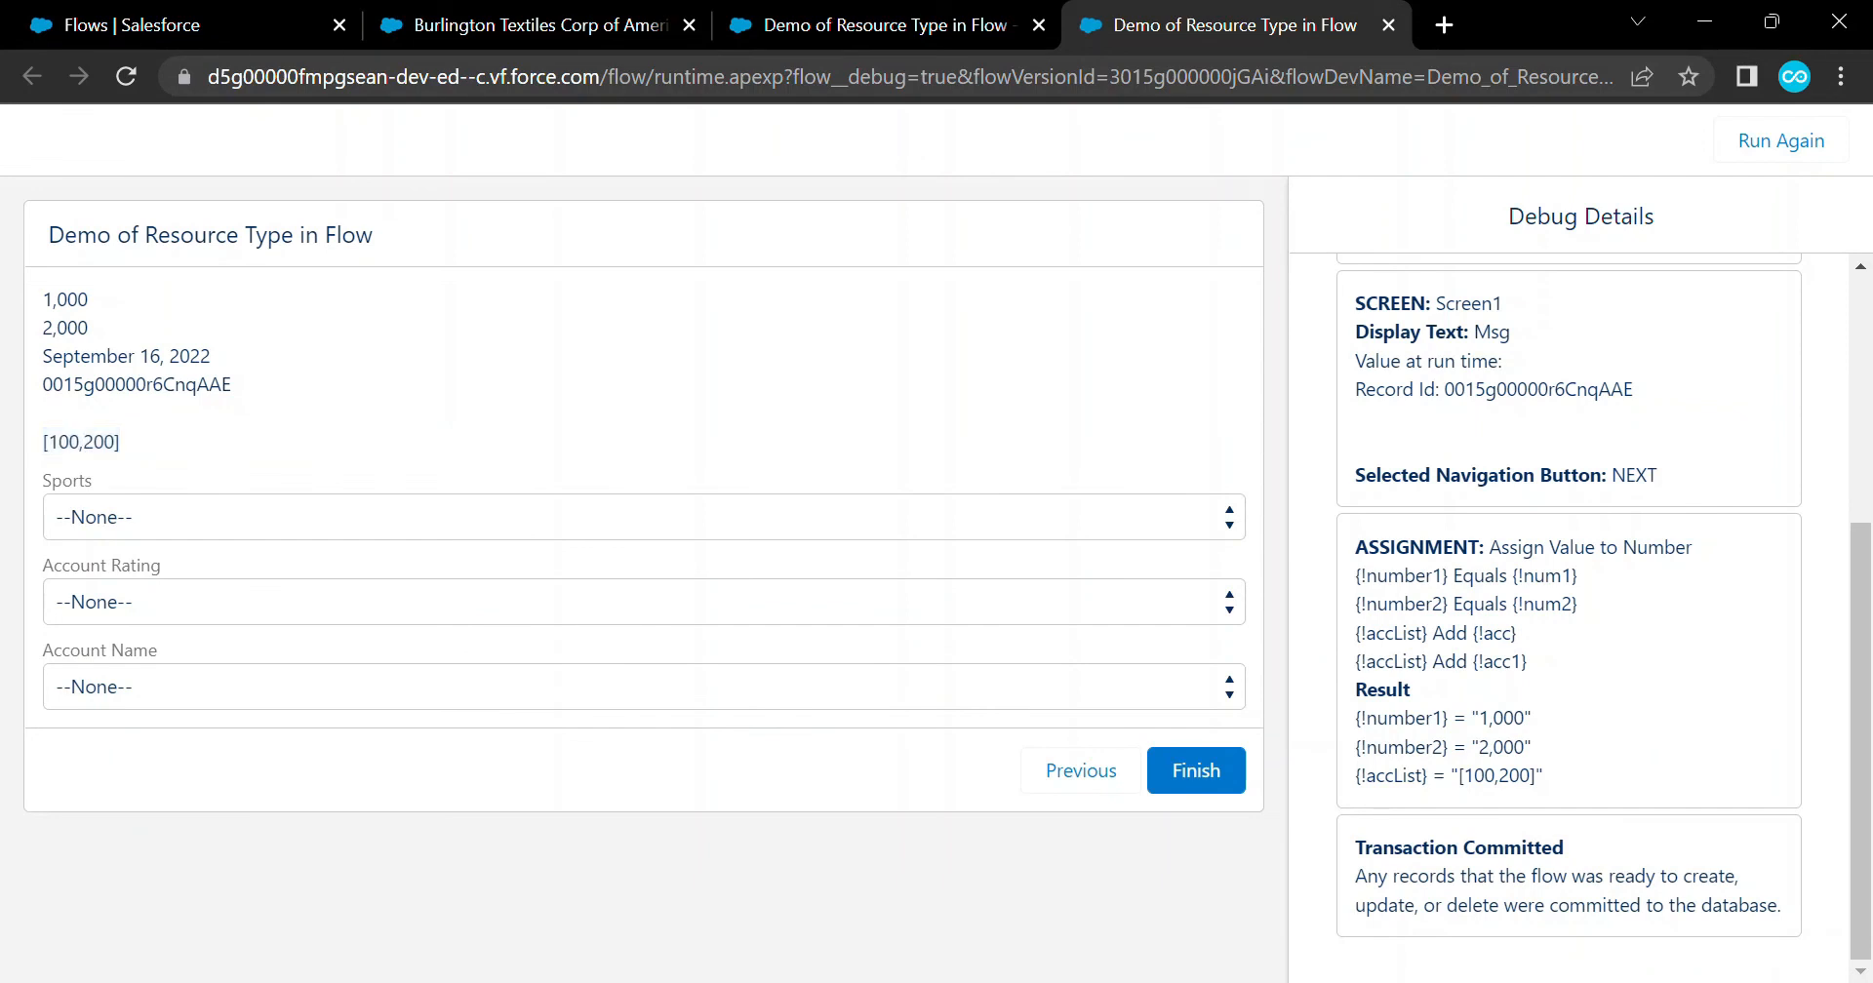